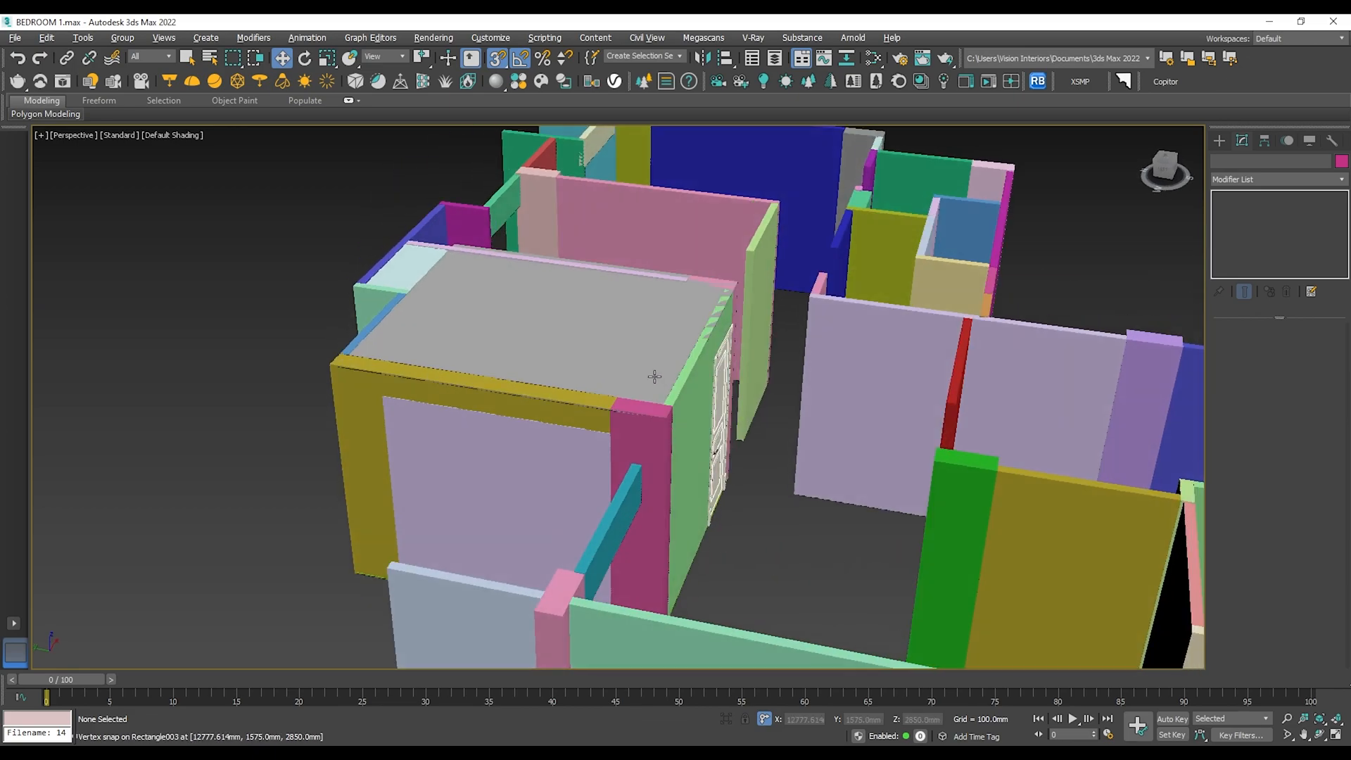
Hide the ceiling slab covering the bedroom and the object directly beneath it to expose the interior.
{"action": "scroll", "coordinate": [738, 452], "scroll_direction": "up", "scroll_amount": 10}
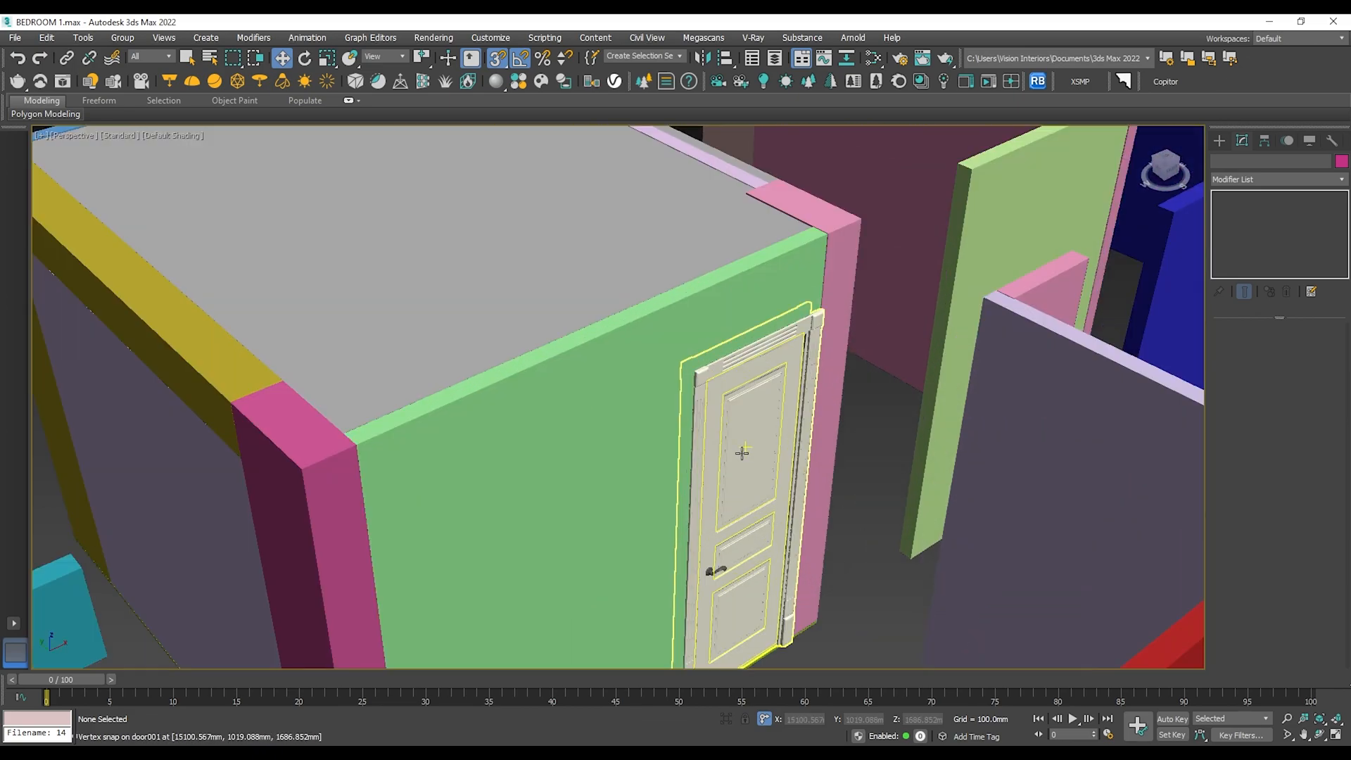
{"action": "scroll", "coordinate": [606, 372], "scroll_direction": "up", "scroll_amount": 3}
{"action": "middle_click_drag", "start_coordinate": [606, 374], "coordinate": [728, 424], "text": "alt"}
{"action": "scroll", "coordinate": [610, 235], "scroll_direction": "down", "scroll_amount": 5}
{"action": "scroll", "coordinate": [693, 409], "scroll_direction": "down", "scroll_amount": 6}
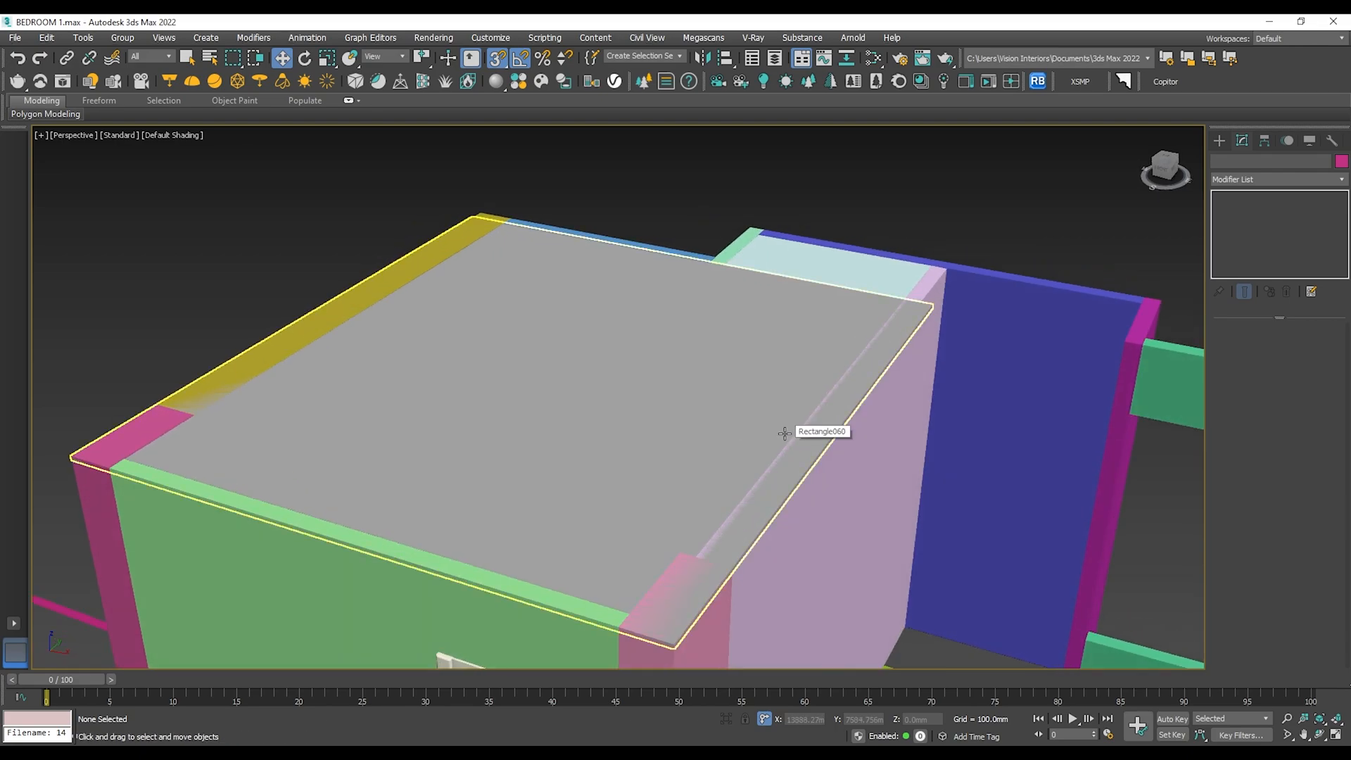
{"action": "middle_click_drag", "start_coordinate": [699, 410], "coordinate": [736, 543], "text": "alt"}
{"action": "scroll", "coordinate": [709, 396], "scroll_direction": "down", "scroll_amount": 3}
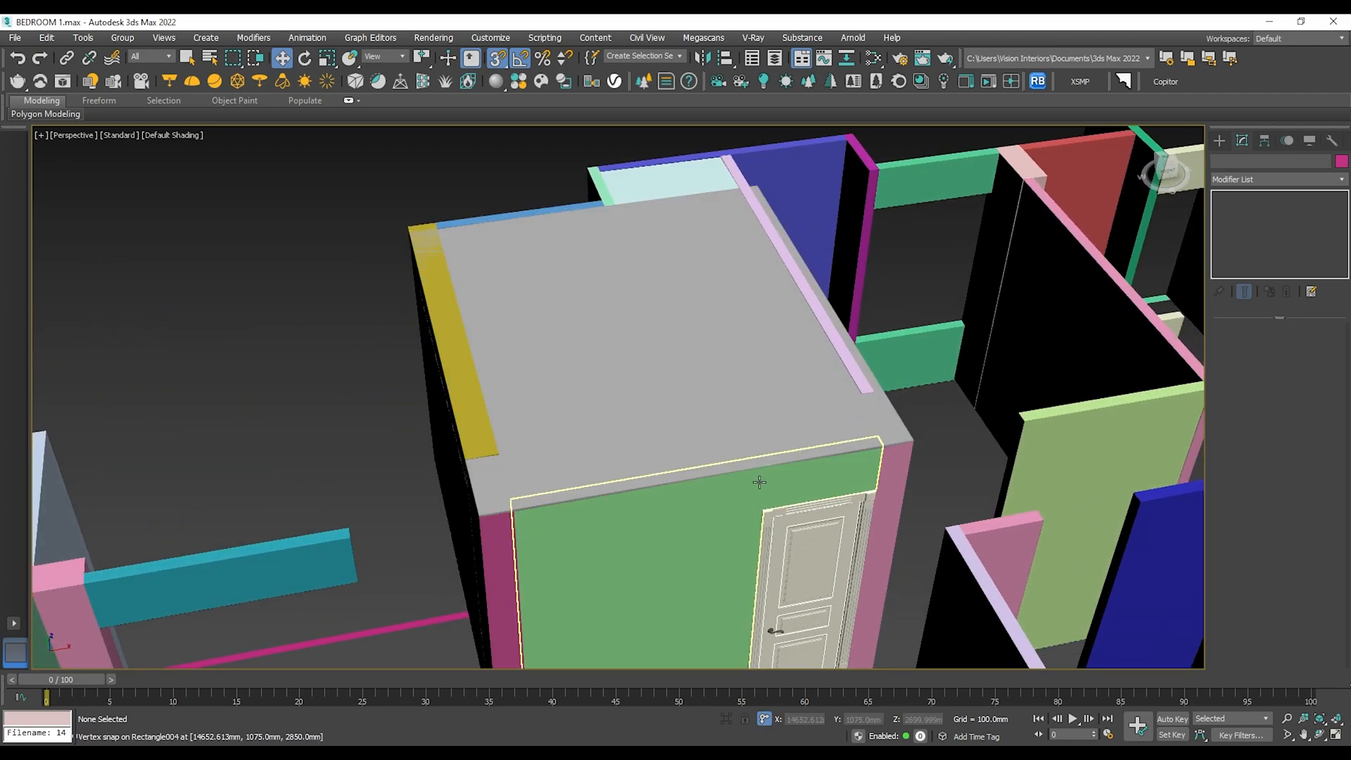
{"action": "left_click", "coordinate": [723, 454]}
{"action": "right_click", "coordinate": [696, 302]}
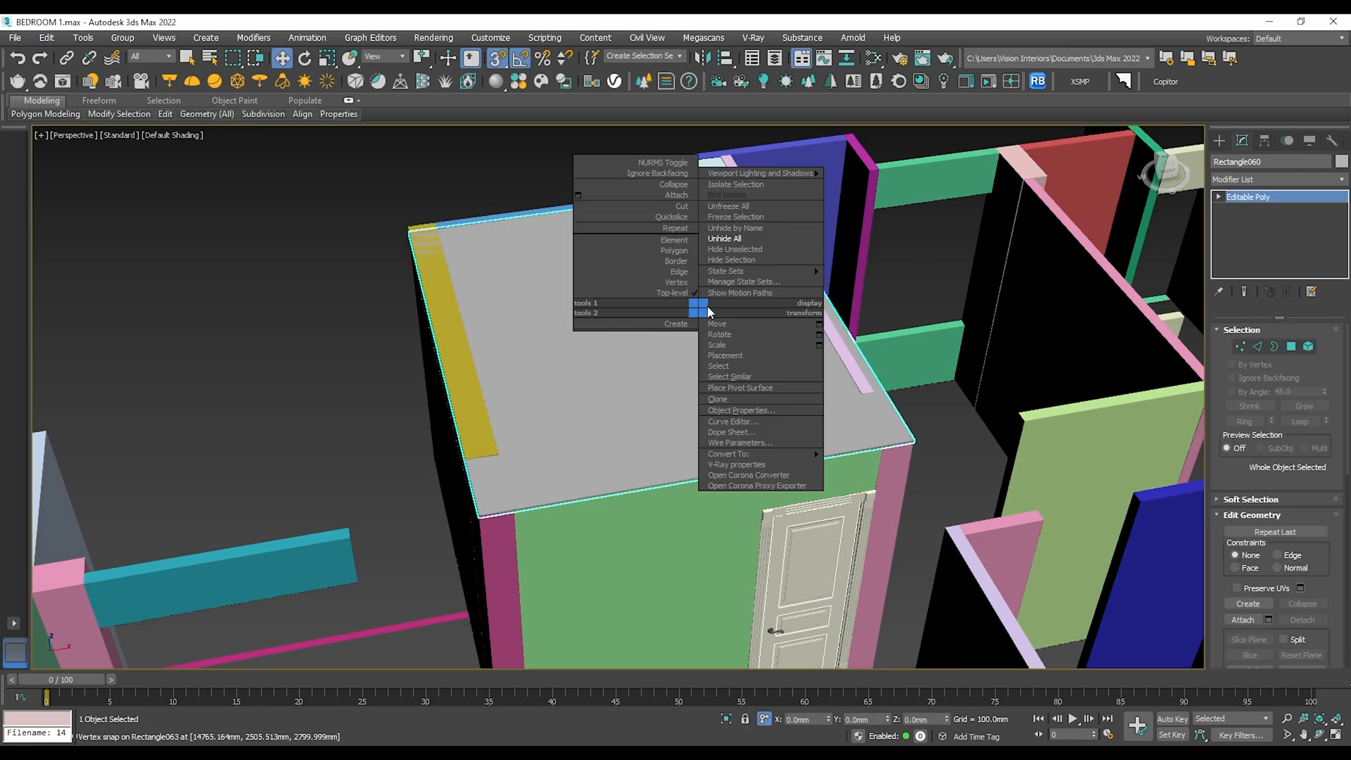
{"action": "left_click", "coordinate": [735, 262]}
{"action": "left_click", "coordinate": [723, 310]}
{"action": "right_click", "coordinate": [707, 313]}
{"action": "left_click", "coordinate": [747, 270]}
Select the three-panel fixed window in the bedroom's blue wall and frame it closely in the viewport.
{"action": "scroll", "coordinate": [660, 353], "scroll_direction": "up", "scroll_amount": 5}
{"action": "middle_click_drag", "start_coordinate": [619, 373], "coordinate": [872, 405], "text": "alt"}
{"action": "scroll", "coordinate": [819, 524], "scroll_direction": "down", "scroll_amount": 4}
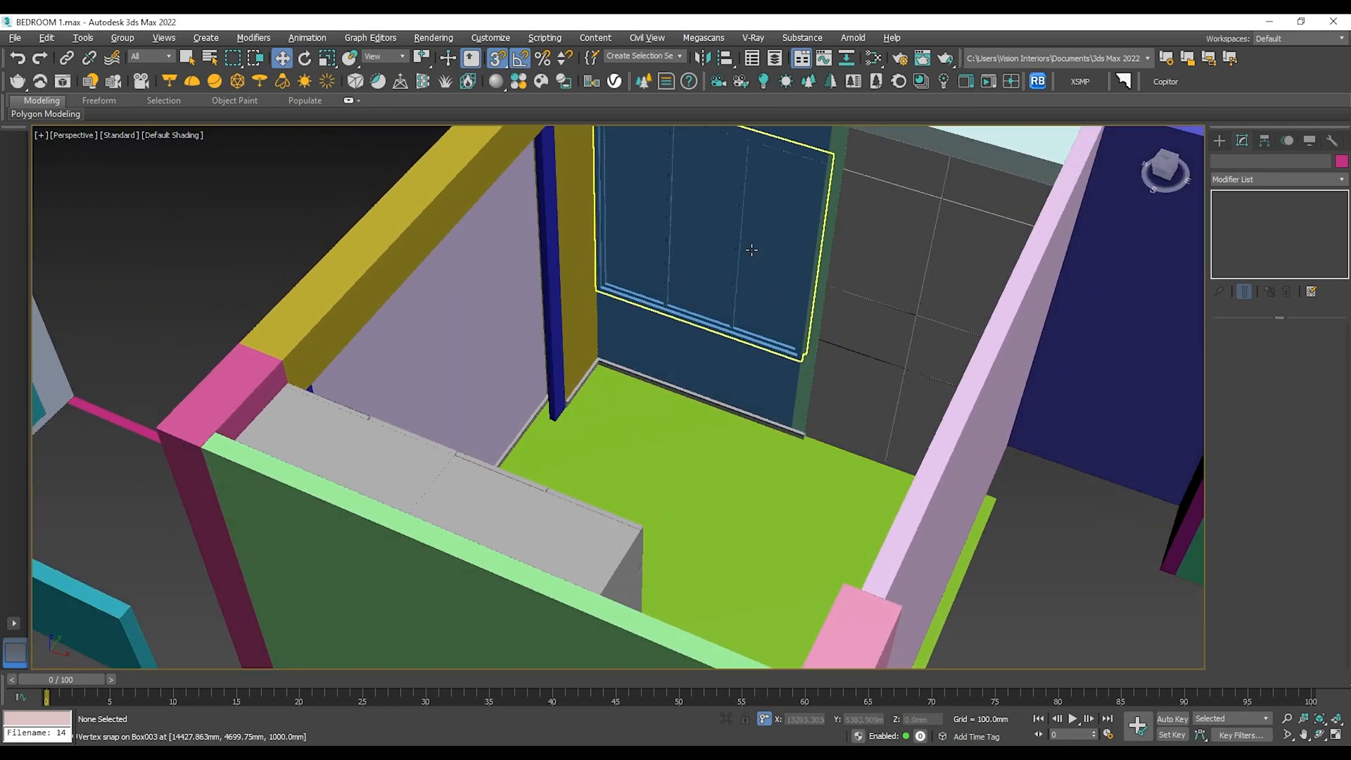
{"action": "left_click", "coordinate": [742, 241]}
{"action": "middle_click_drag", "start_coordinate": [766, 283], "coordinate": [780, 338]}
{"action": "key", "text": "z"}
{"action": "scroll", "coordinate": [778, 332], "scroll_direction": "down", "scroll_amount": 4}
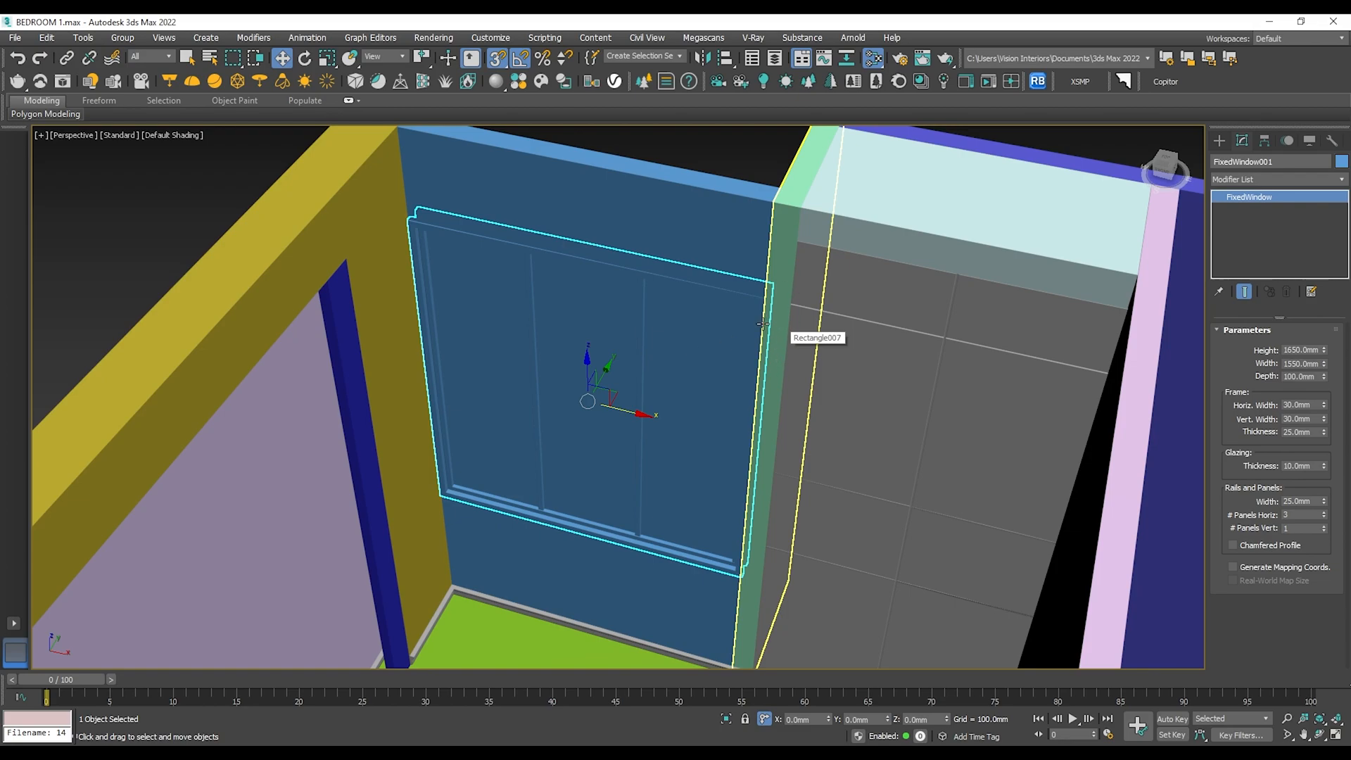
Open the Slate Material Editor, enlarge it and position it so the selected window remains partly visible.
{"action": "key", "text": "m"}
{"action": "left_click_drag", "start_coordinate": [334, 103], "coordinate": [964, 147]}
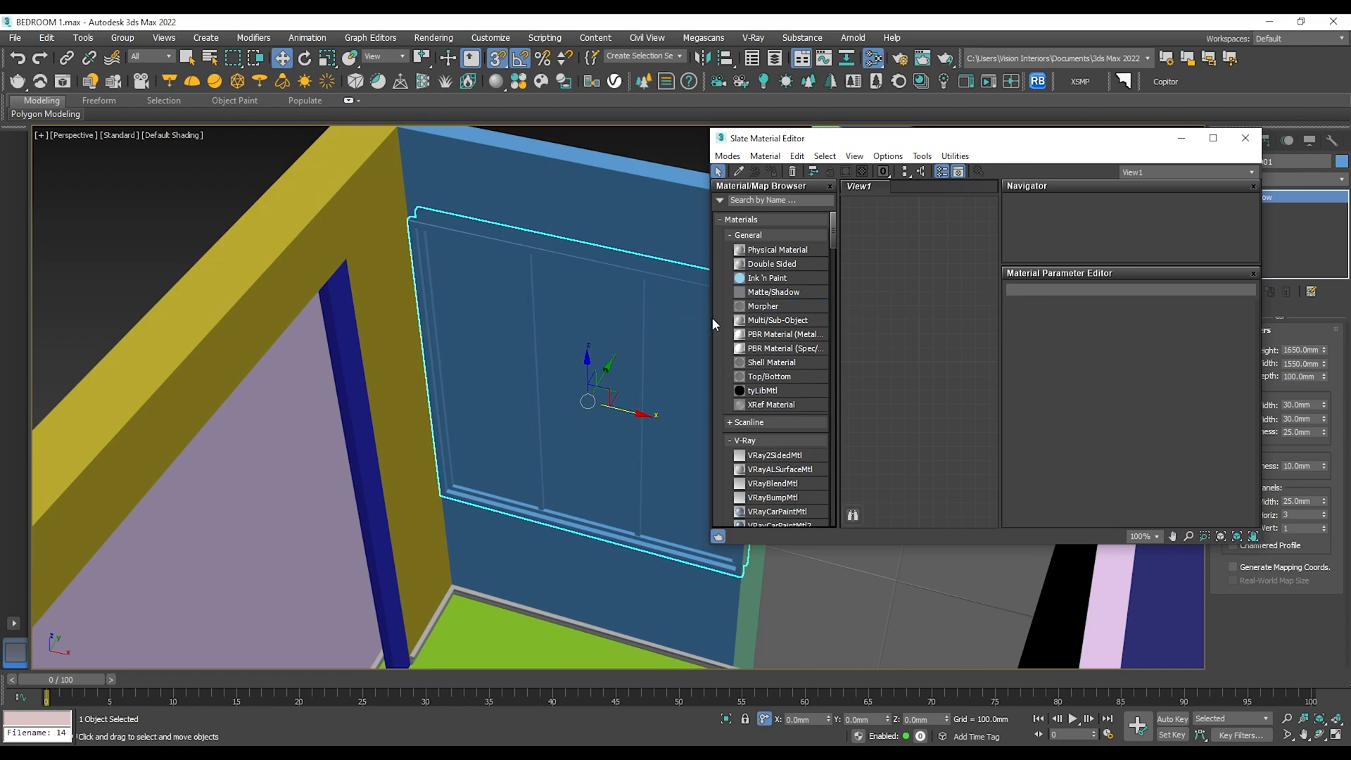
{"action": "left_click_drag", "start_coordinate": [712, 320], "coordinate": [503, 340]}
{"action": "left_click_drag", "start_coordinate": [881, 153], "coordinate": [962, 71]}
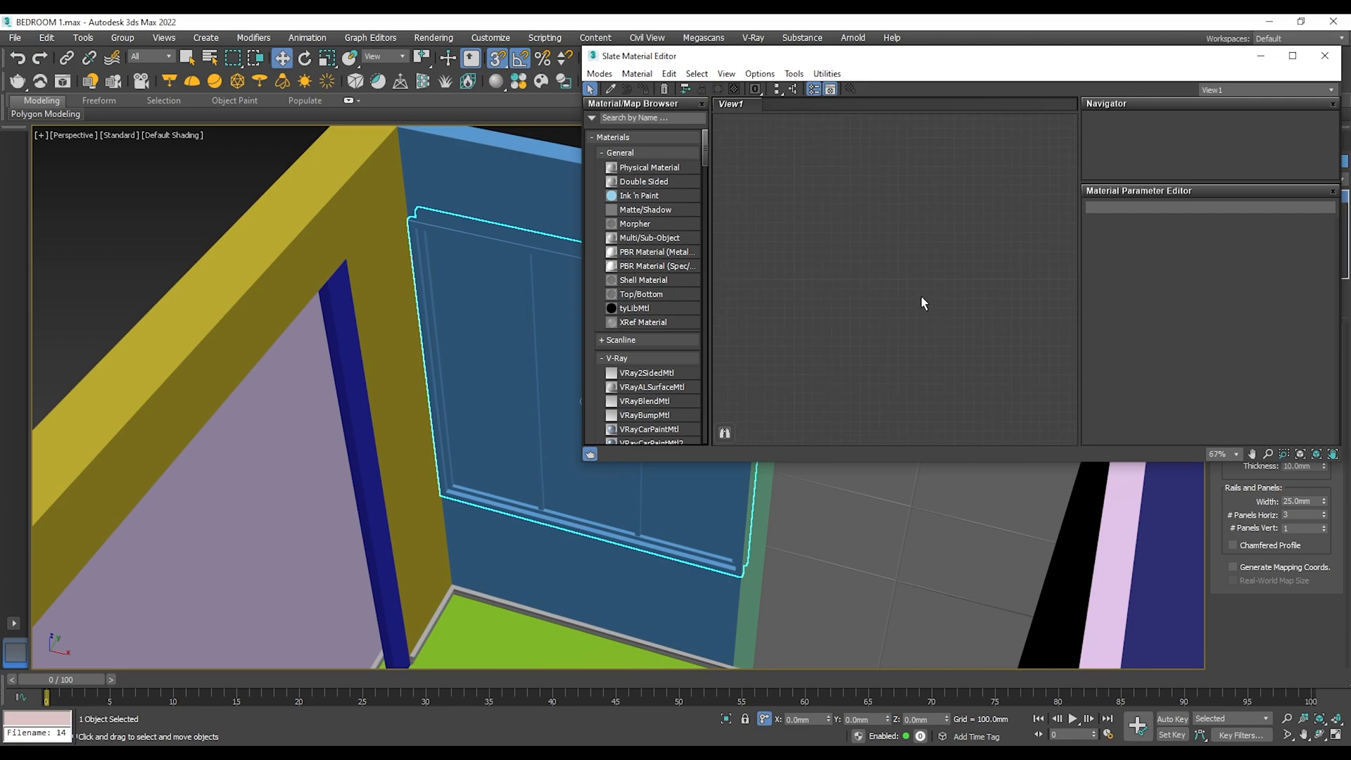
{"action": "scroll", "coordinate": [652, 350], "scroll_direction": "down", "scroll_amount": 3}
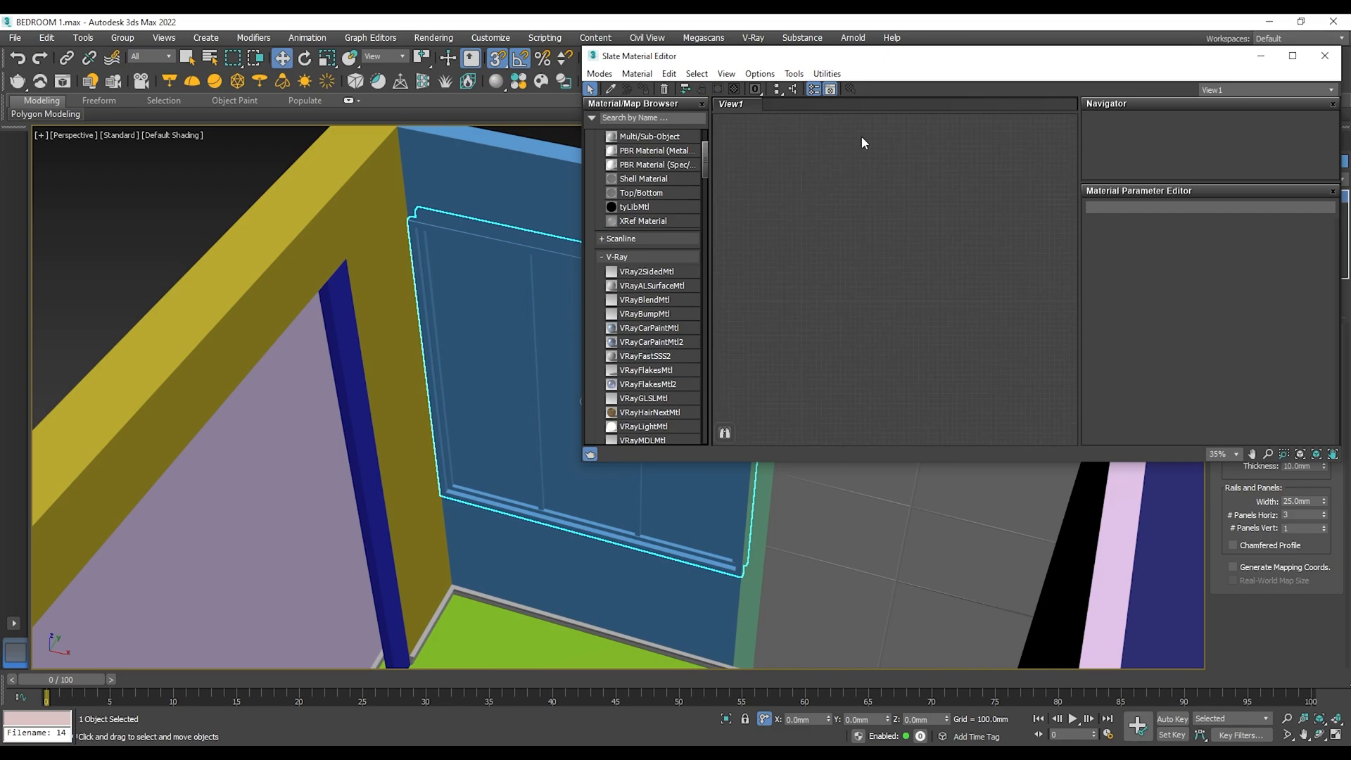
{"action": "left_click_drag", "start_coordinate": [908, 71], "coordinate": [907, 141]}
Add a Multi/Sub-Object material to the node view and set its number of materials to 5.
{"action": "scroll", "coordinate": [694, 356], "scroll_direction": "up", "scroll_amount": 5}
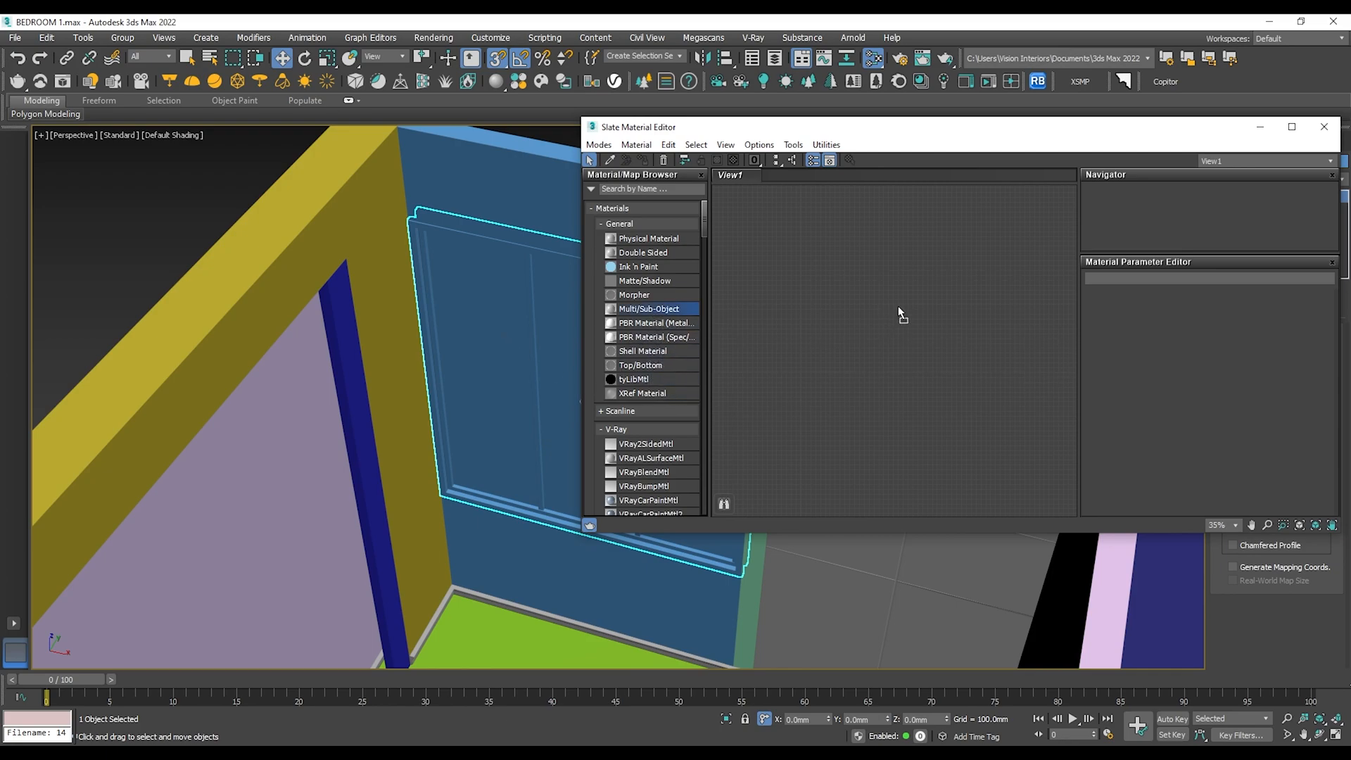
{"action": "left_click_drag", "start_coordinate": [890, 310], "coordinate": [918, 296]}
{"action": "double_click", "coordinate": [923, 296]}
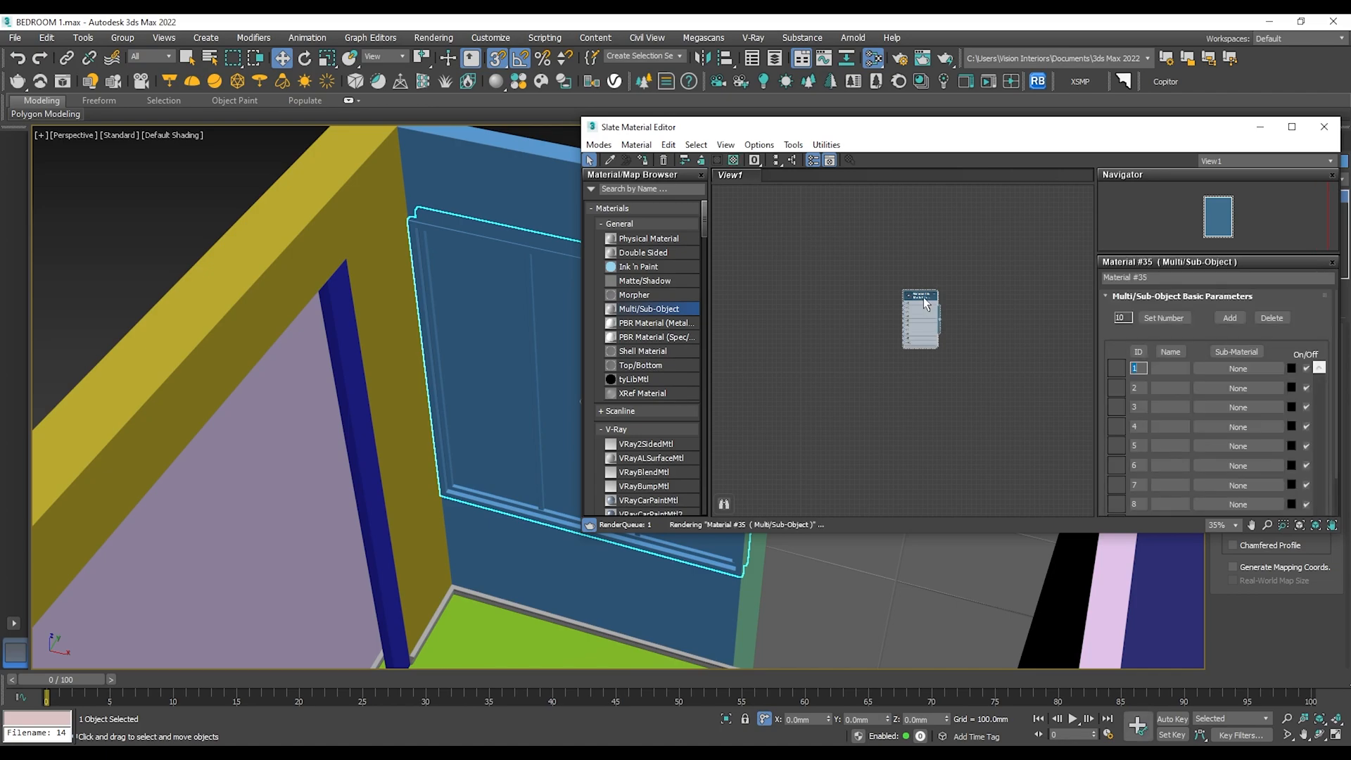
{"action": "left_click", "coordinate": [1158, 318]}
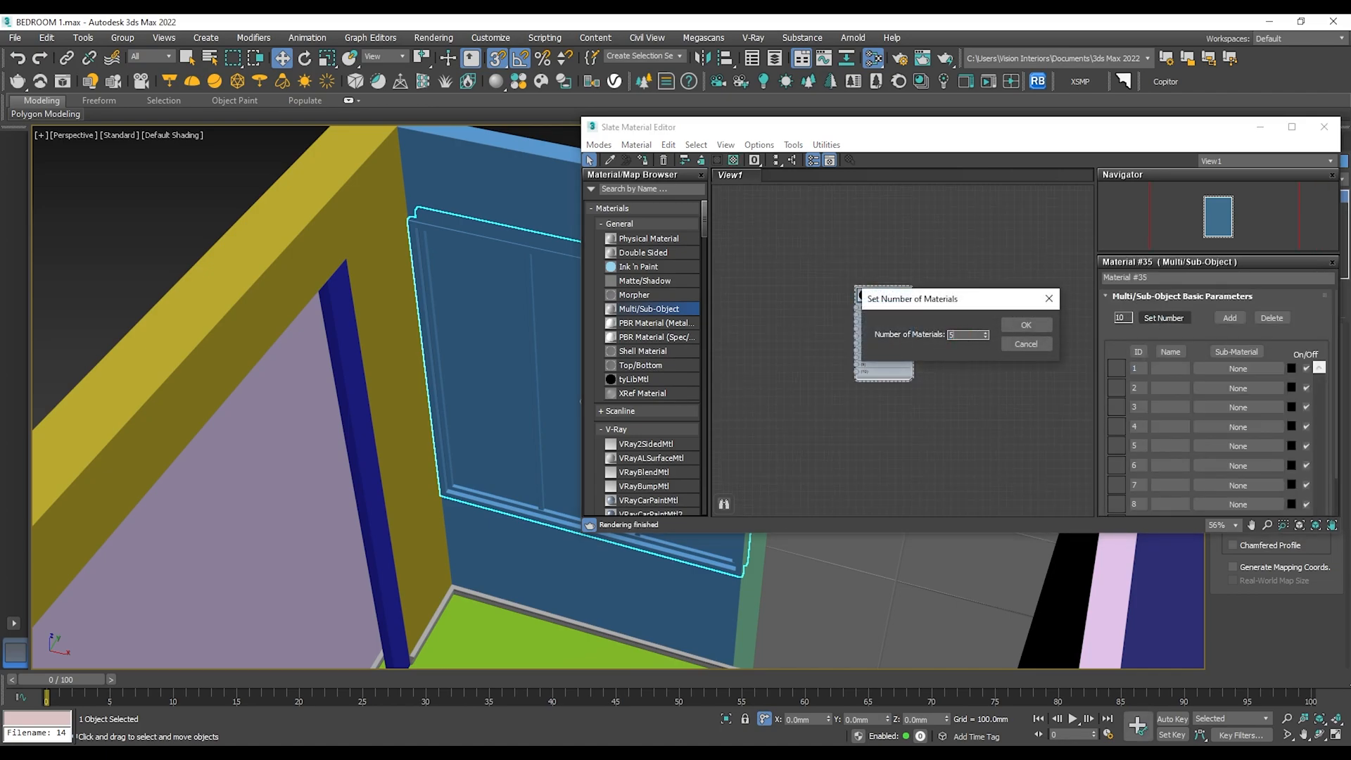
{"action": "type", "text": "5"}
{"action": "left_click", "coordinate": [1024, 325]}
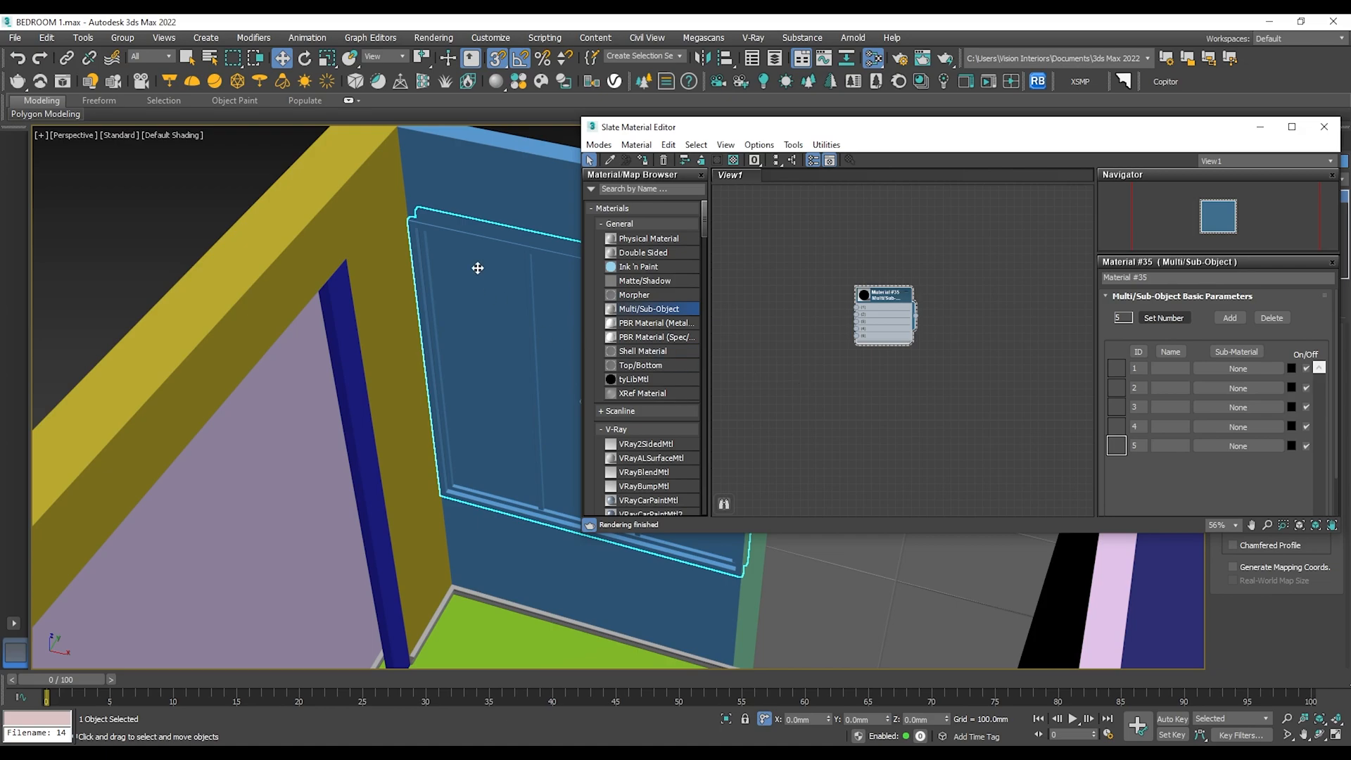
Put a VRayMtl in the first sub-material slot of the Multi/Sub-Object material.
{"action": "scroll", "coordinate": [475, 270], "scroll_direction": "up", "scroll_amount": 3}
{"action": "middle_click_drag", "start_coordinate": [475, 284], "coordinate": [338, 265]}
{"action": "scroll", "coordinate": [338, 265], "scroll_direction": "down", "scroll_amount": 3}
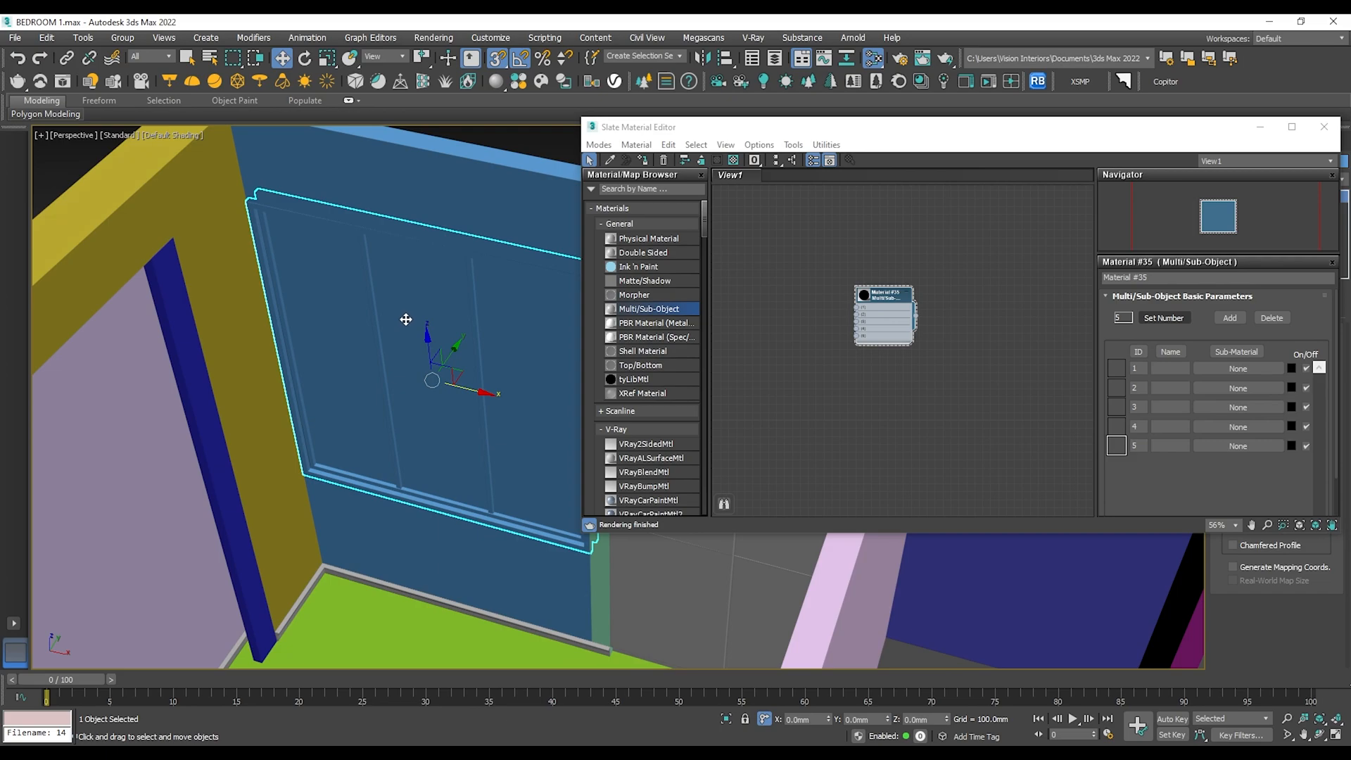
{"action": "scroll", "coordinate": [867, 315], "scroll_direction": "up", "scroll_amount": 4}
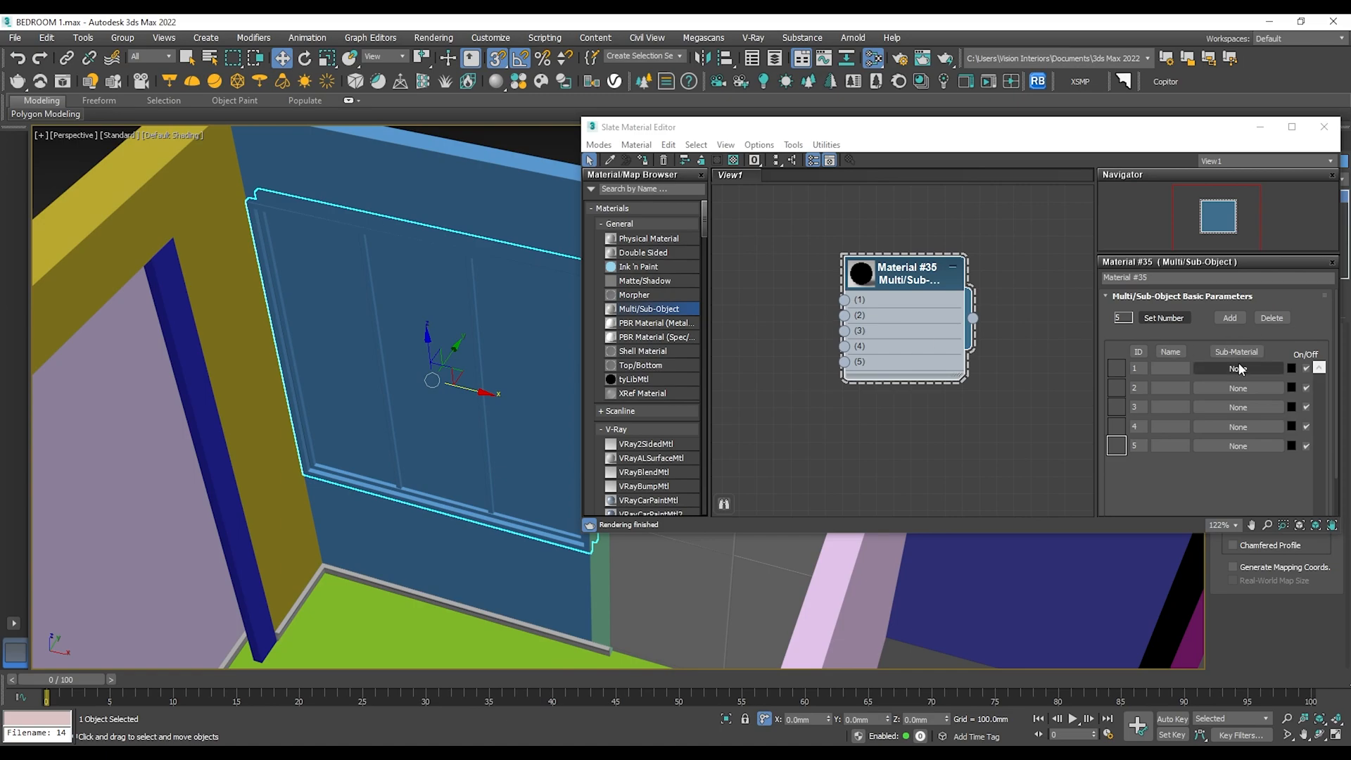
{"action": "left_click_drag", "start_coordinate": [520, 183], "coordinate": [394, 140]}
{"action": "scroll", "coordinate": [331, 498], "scroll_direction": "down", "scroll_amount": 2}
{"action": "left_click", "coordinate": [317, 511]}
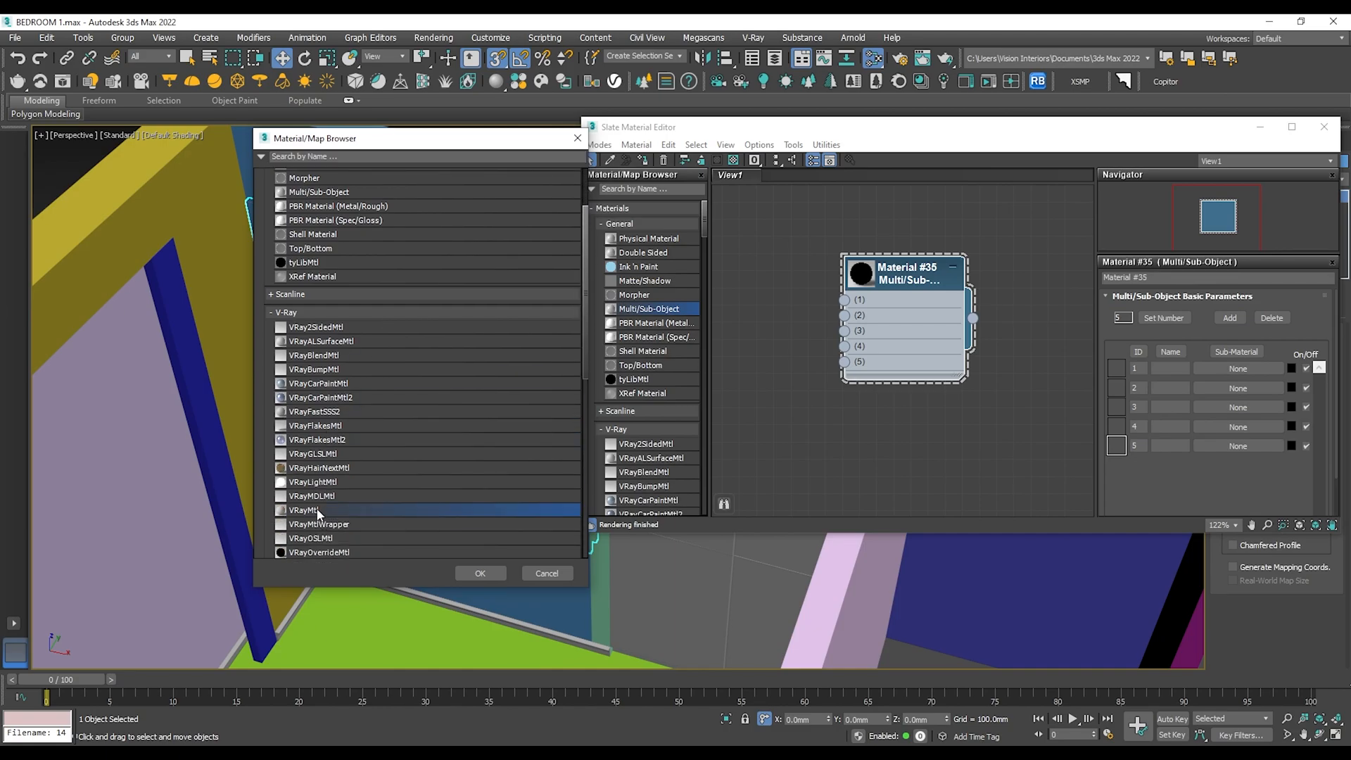
{"action": "double_click", "coordinate": [317, 510]}
Collapse the first VRayMtl node, display its parameters and arrange it beside the Multi/Sub-Object node.
{"action": "scroll", "coordinate": [809, 317], "scroll_direction": "down", "scroll_amount": 3}
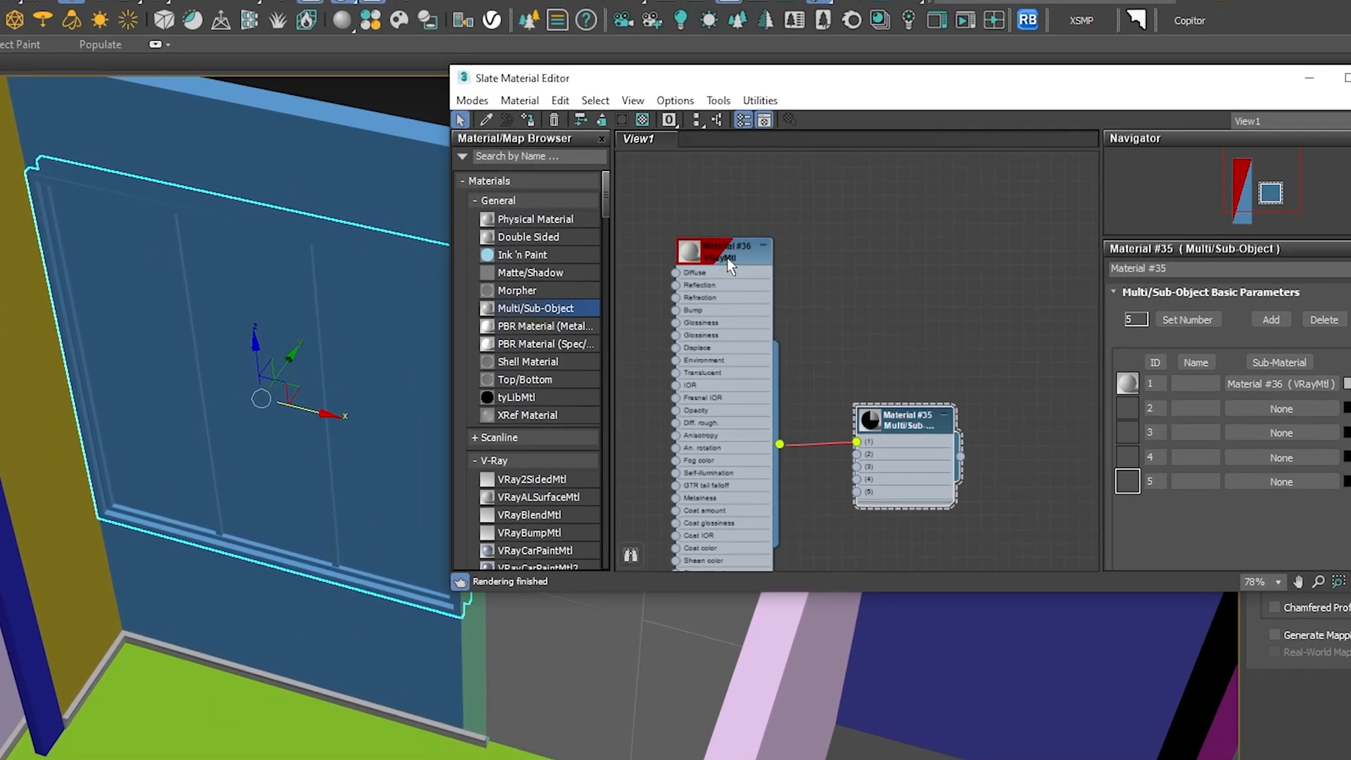
{"action": "scroll", "coordinate": [768, 252], "scroll_direction": "up", "scroll_amount": 5}
{"action": "left_click", "coordinate": [764, 244]}
{"action": "double_click", "coordinate": [742, 248]}
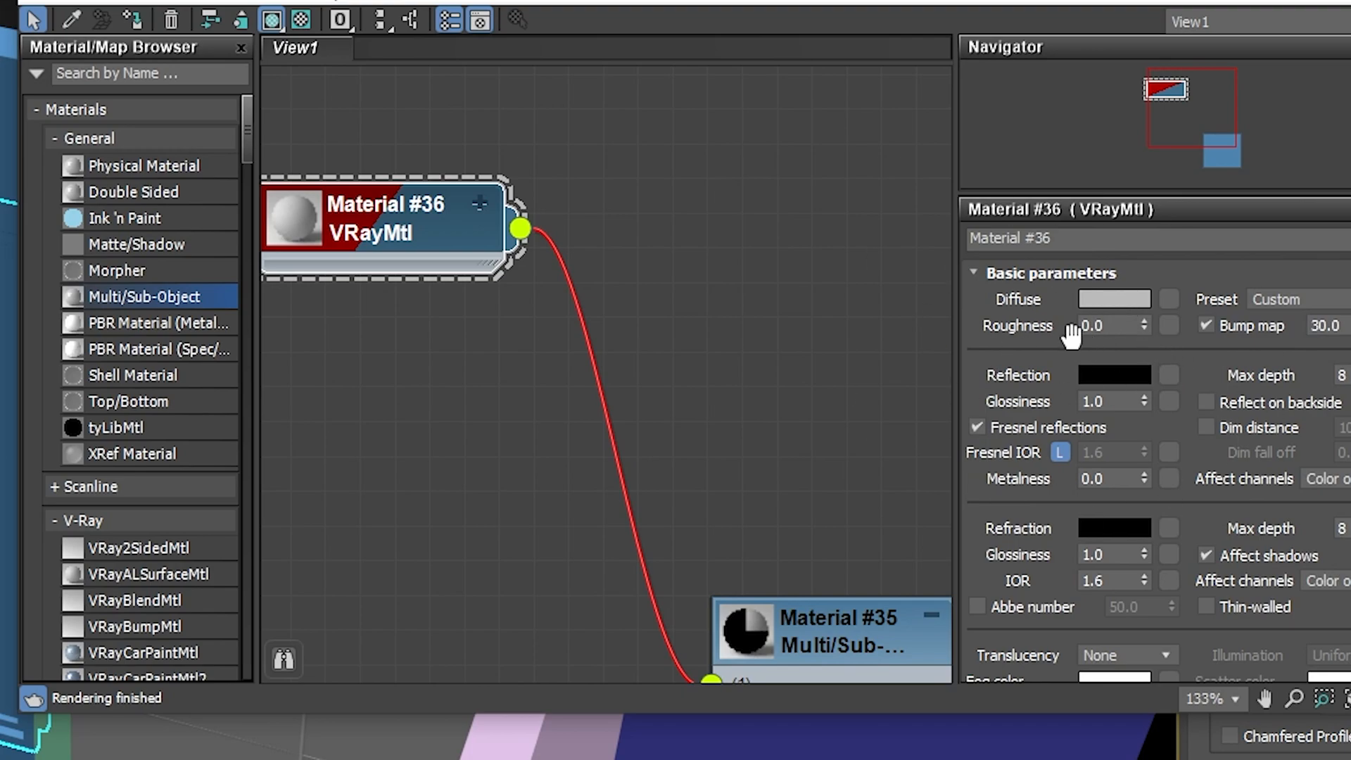
{"action": "left_click_drag", "start_coordinate": [452, 226], "coordinate": [523, 403]}
{"action": "middle_click_drag", "start_coordinate": [764, 541], "coordinate": [653, 338]}
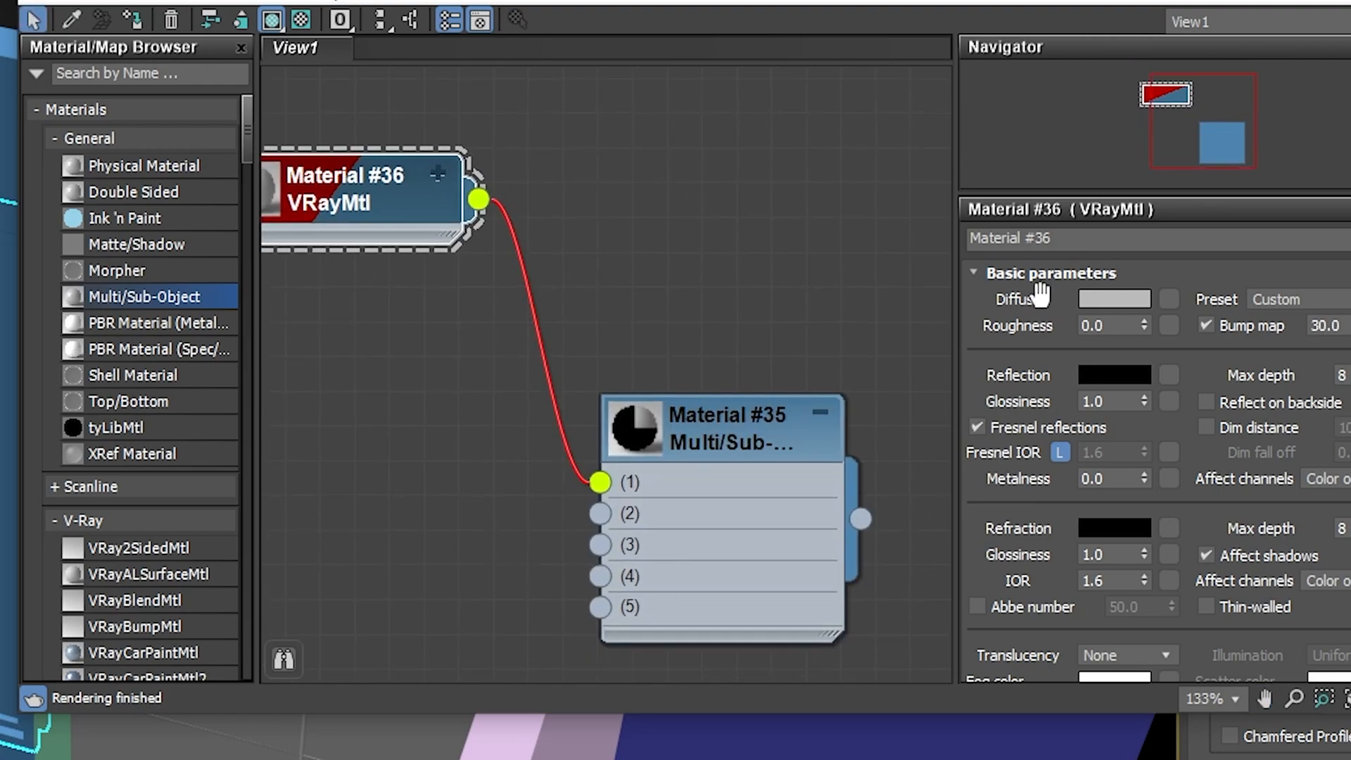
Set the first VRayMtl's diffuse colour to white and its reflection colour to light grey.
{"action": "left_click", "coordinate": [1098, 304]}
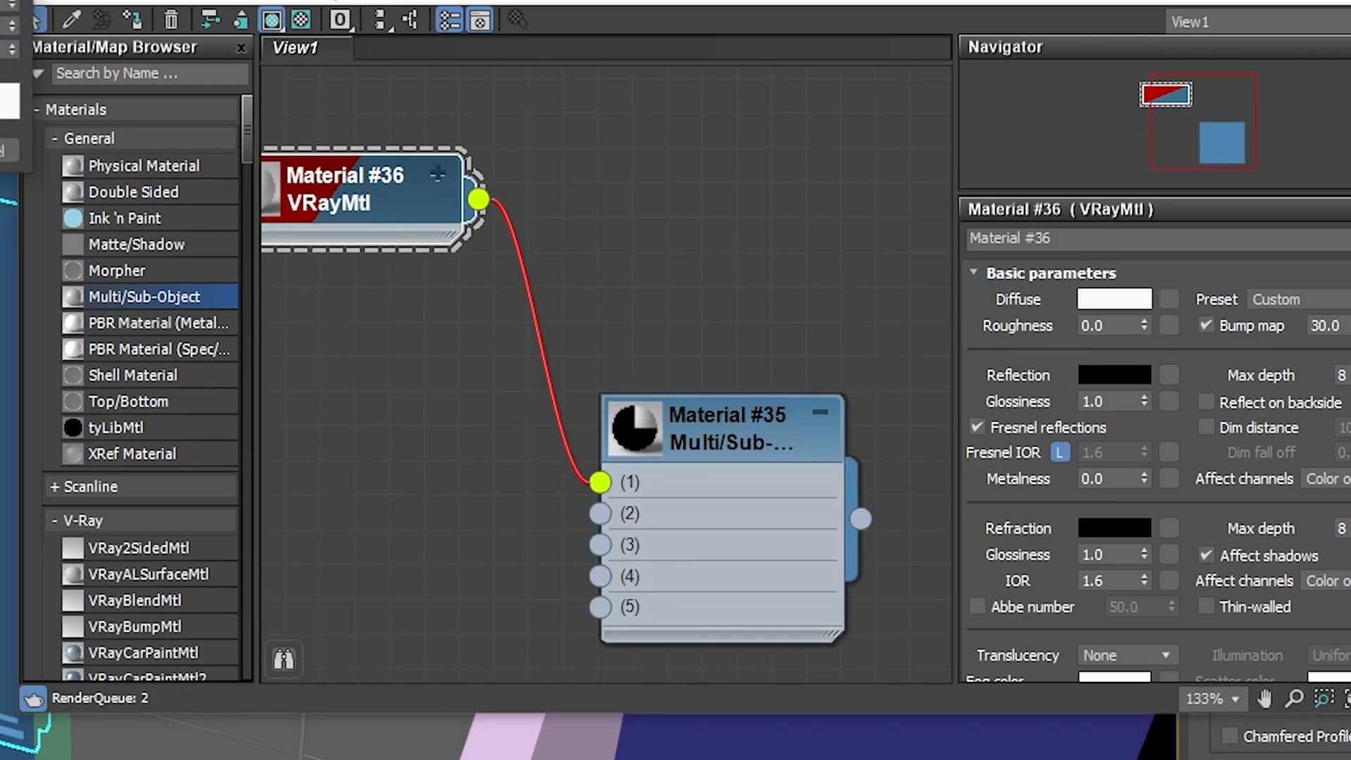
{"action": "left_click", "coordinate": [0, 151]}
{"action": "left_click", "coordinate": [1114, 375]}
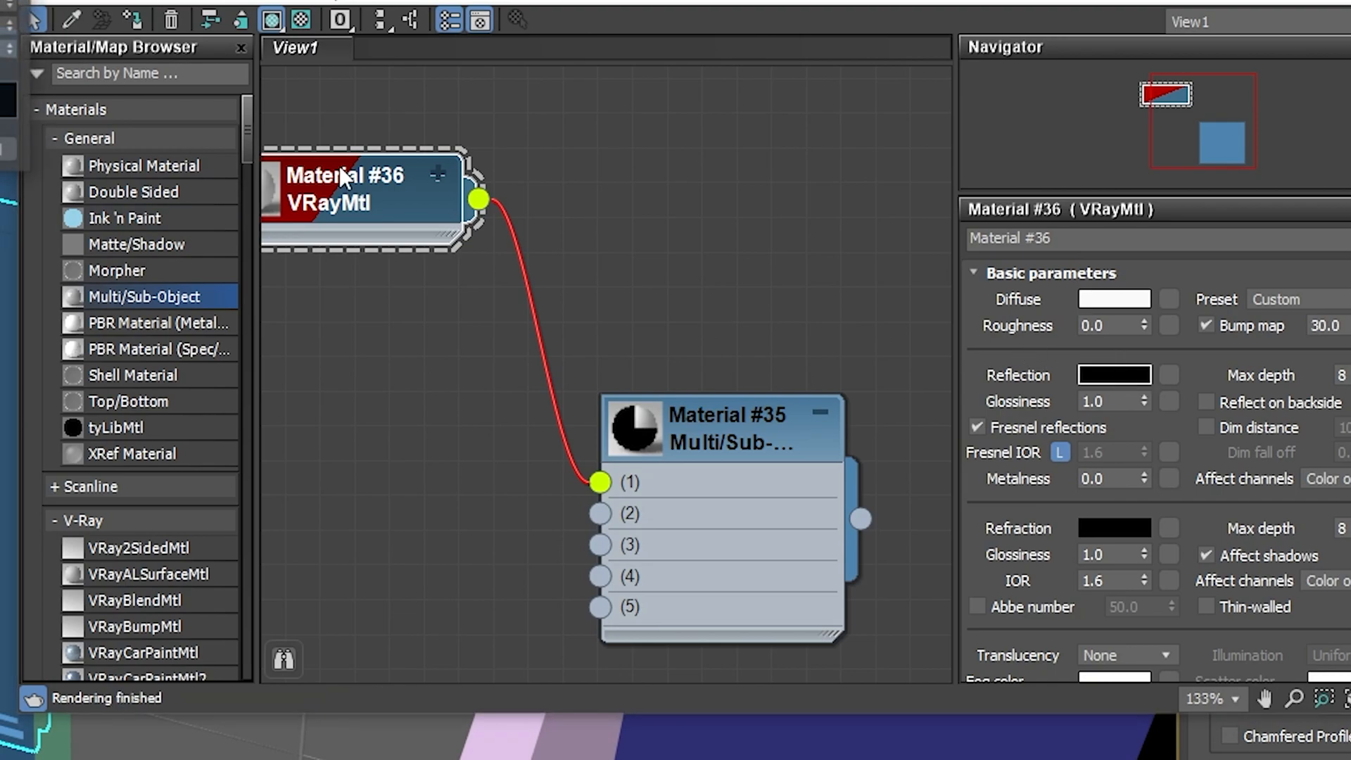
{"action": "left_click", "coordinate": [3, 151]}
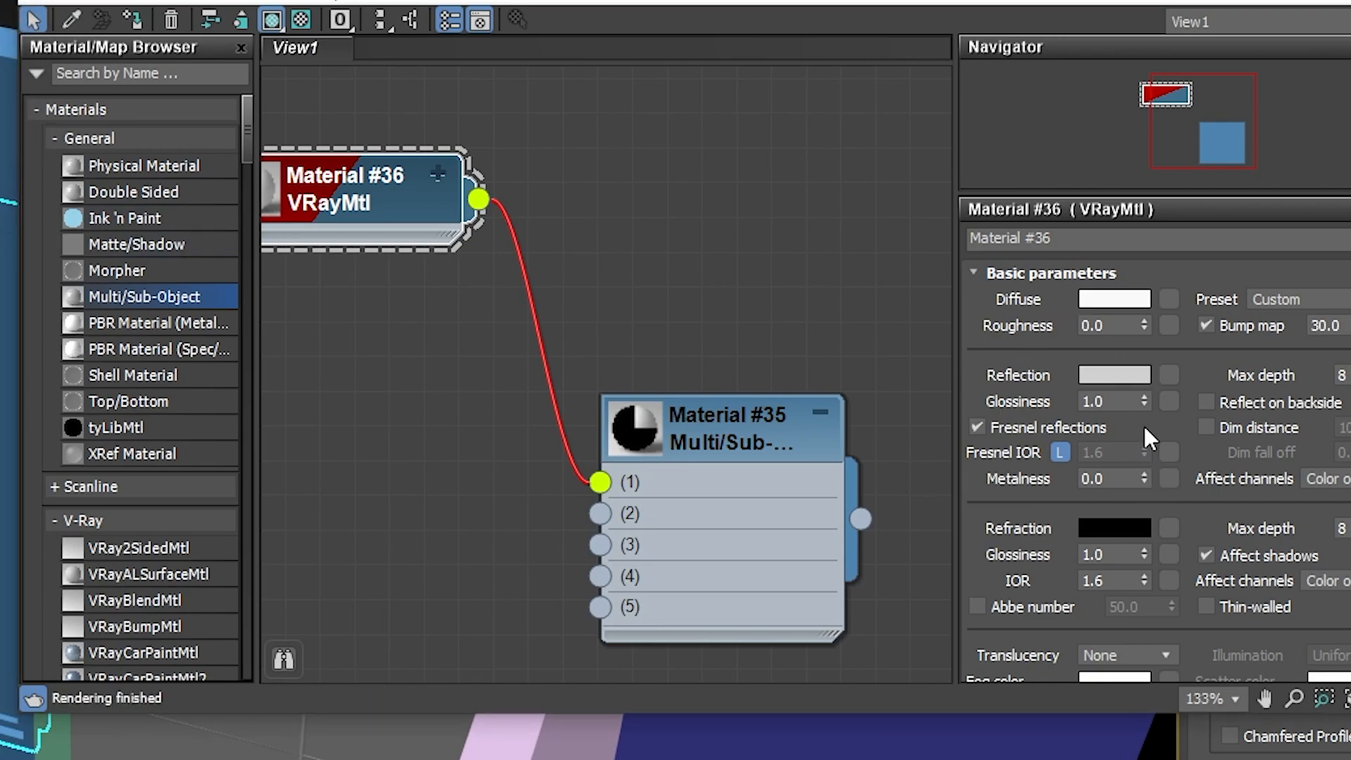
{"action": "left_click_drag", "start_coordinate": [1147, 396], "coordinate": [1154, 448]}
Copy the white VRayMtl from sub-material slot 1 into slots 2, 4 and 5 as instances.
{"action": "left_click", "coordinate": [723, 423]}
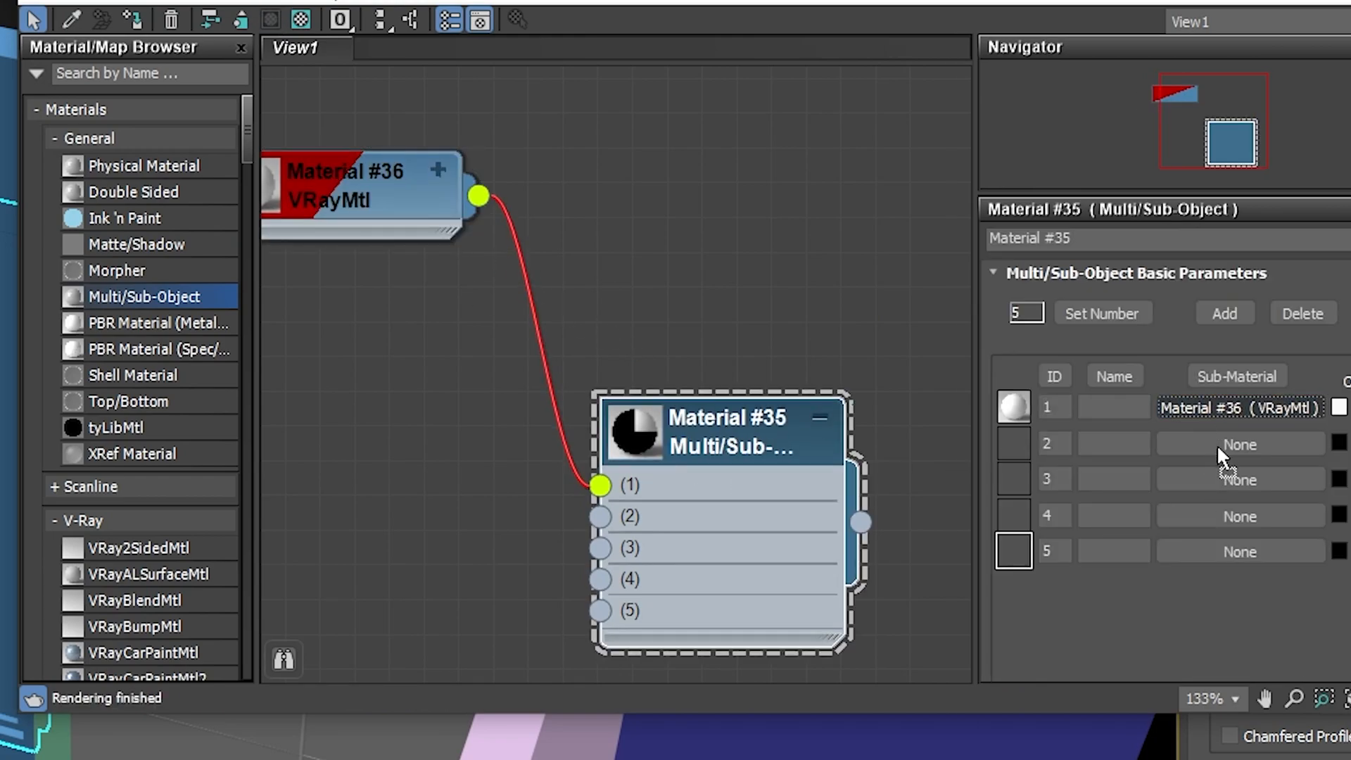
{"action": "left_click_drag", "start_coordinate": [1217, 441], "coordinate": [1003, 430]}
{"action": "left_click", "coordinate": [686, 422]}
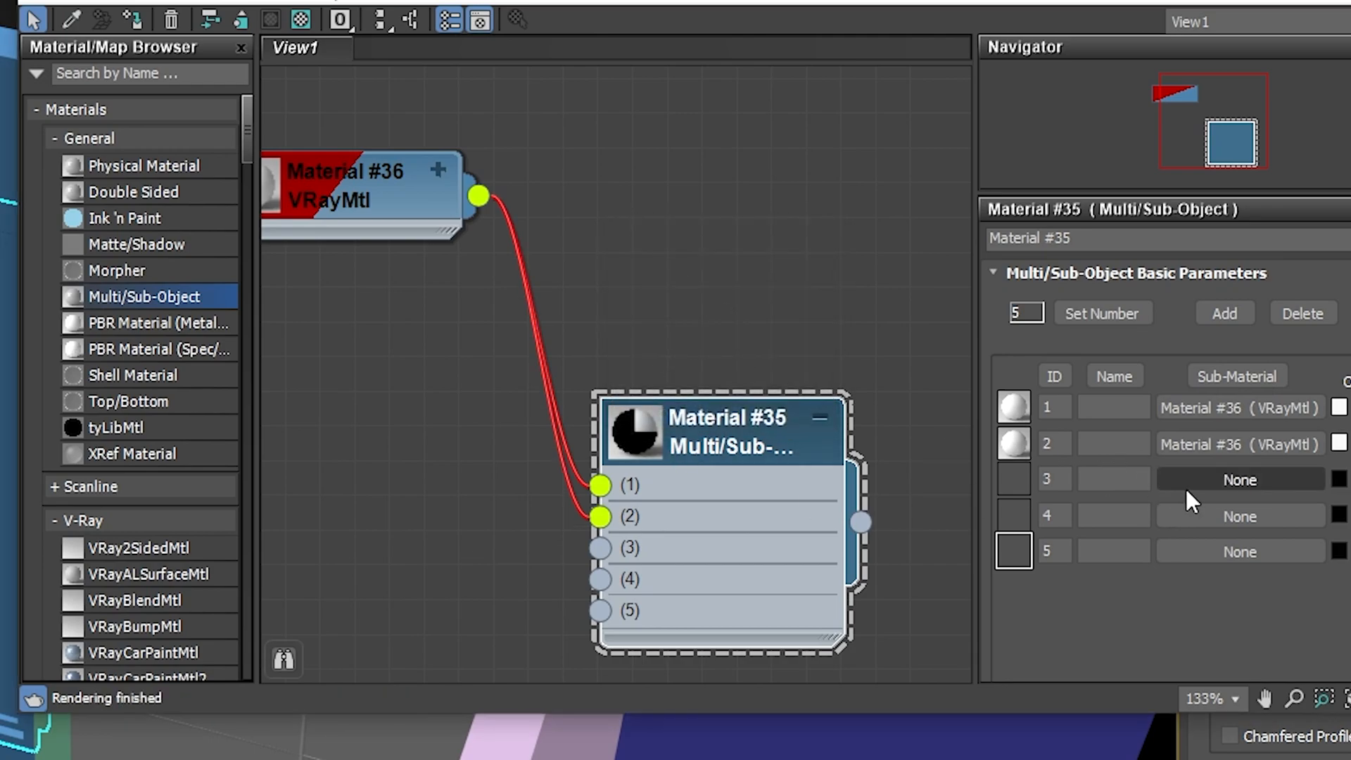
{"action": "left_click_drag", "start_coordinate": [1209, 453], "coordinate": [1231, 550]}
{"action": "left_click", "coordinate": [663, 420]}
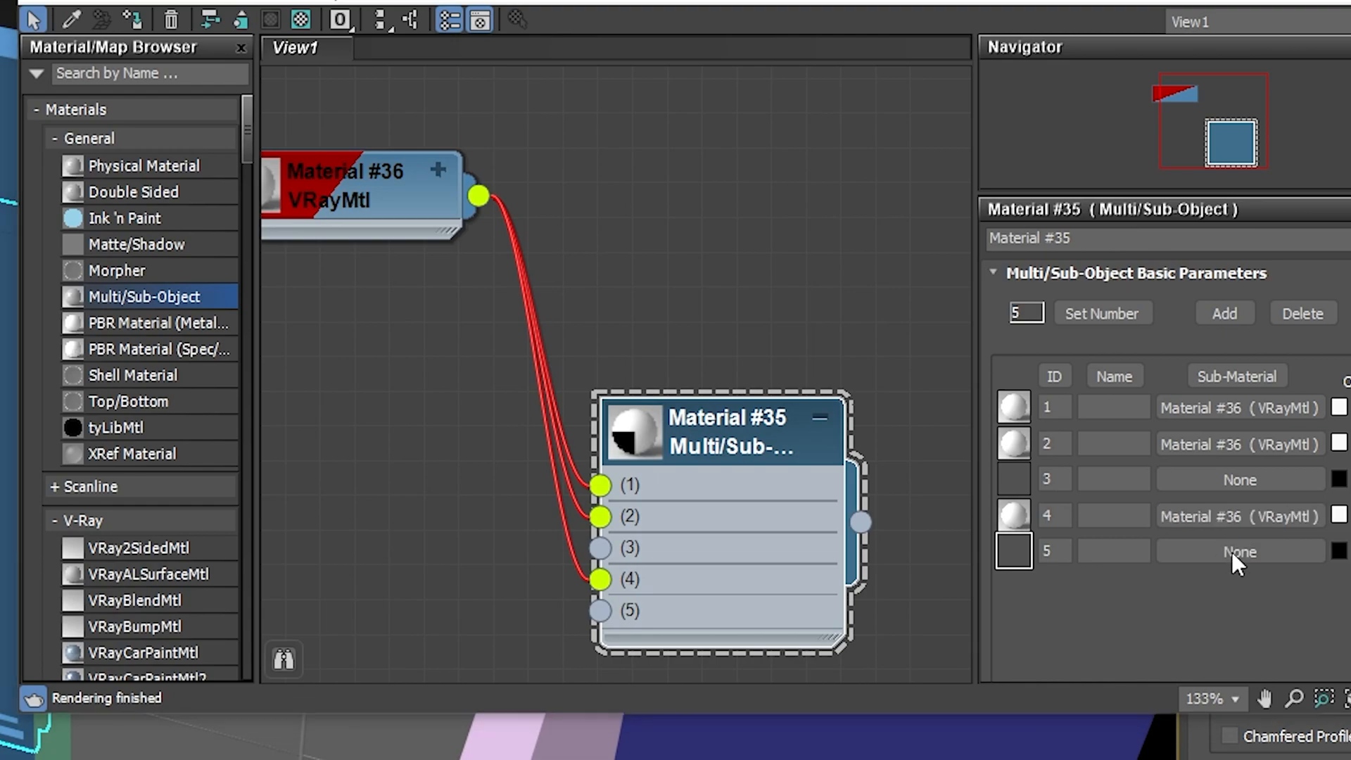
{"action": "left_click", "coordinate": [656, 419]}
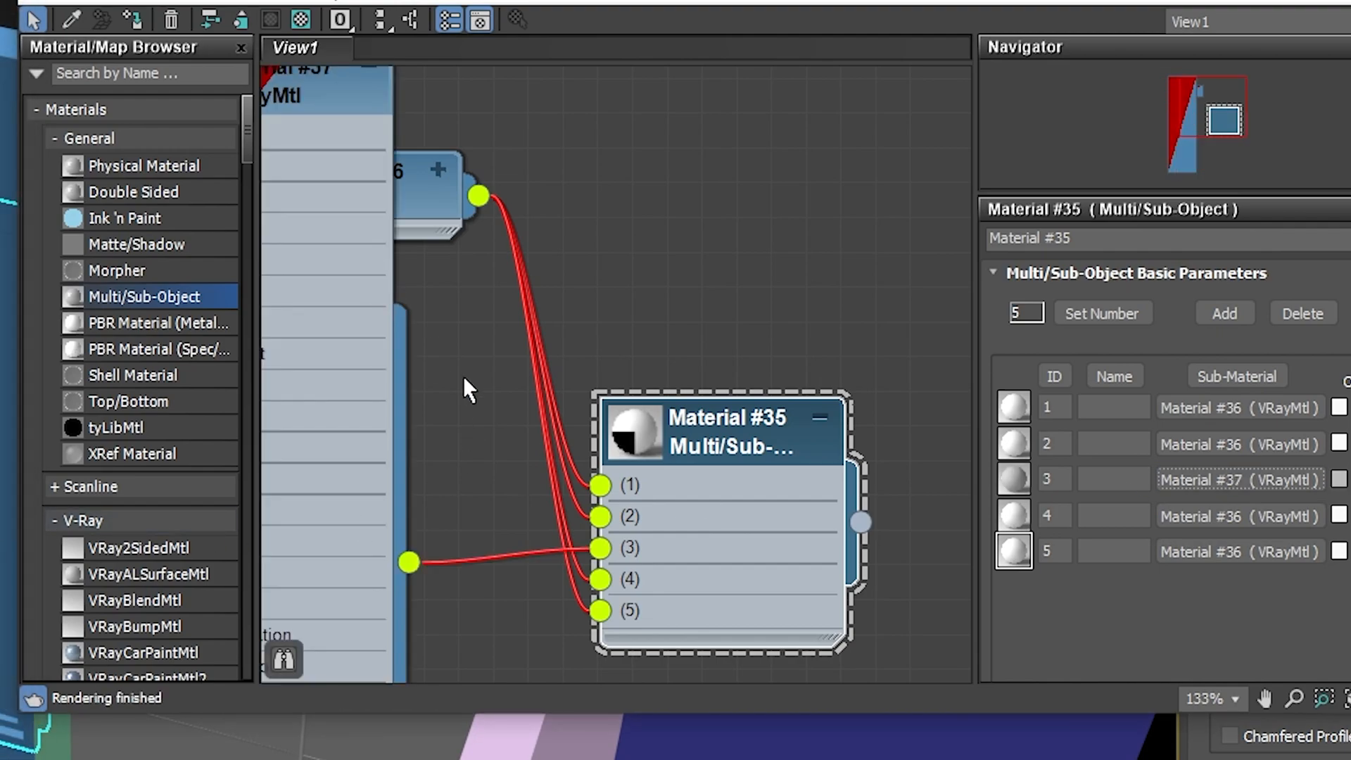
Collapse the slot 3 VRayMtl node, place it below the white material's node and apply the Glass preset.
{"action": "middle_click_drag", "start_coordinate": [458, 371], "coordinate": [568, 538]}
{"action": "left_click", "coordinate": [480, 233]}
{"action": "left_click_drag", "start_coordinate": [473, 254], "coordinate": [470, 444]}
{"action": "double_click", "coordinate": [468, 445]}
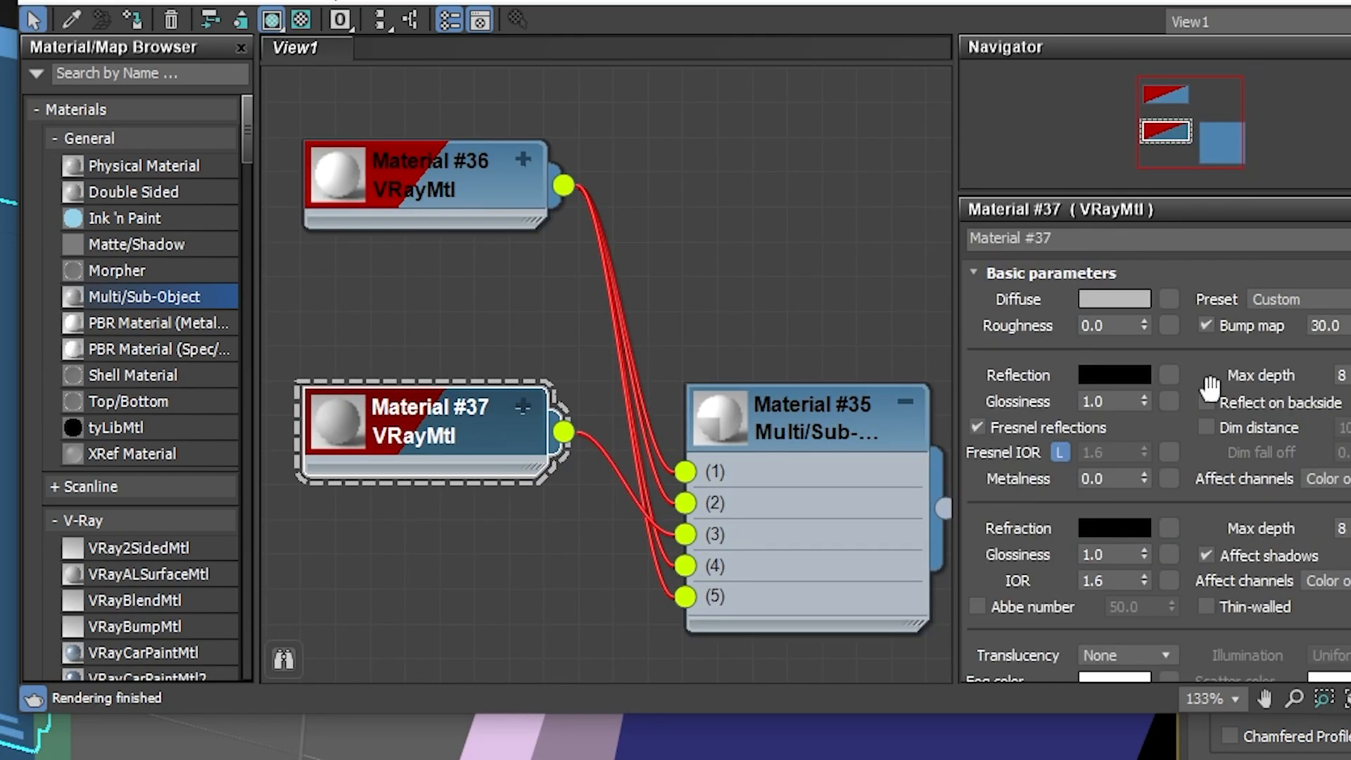
{"action": "left_click", "coordinate": [1315, 299]}
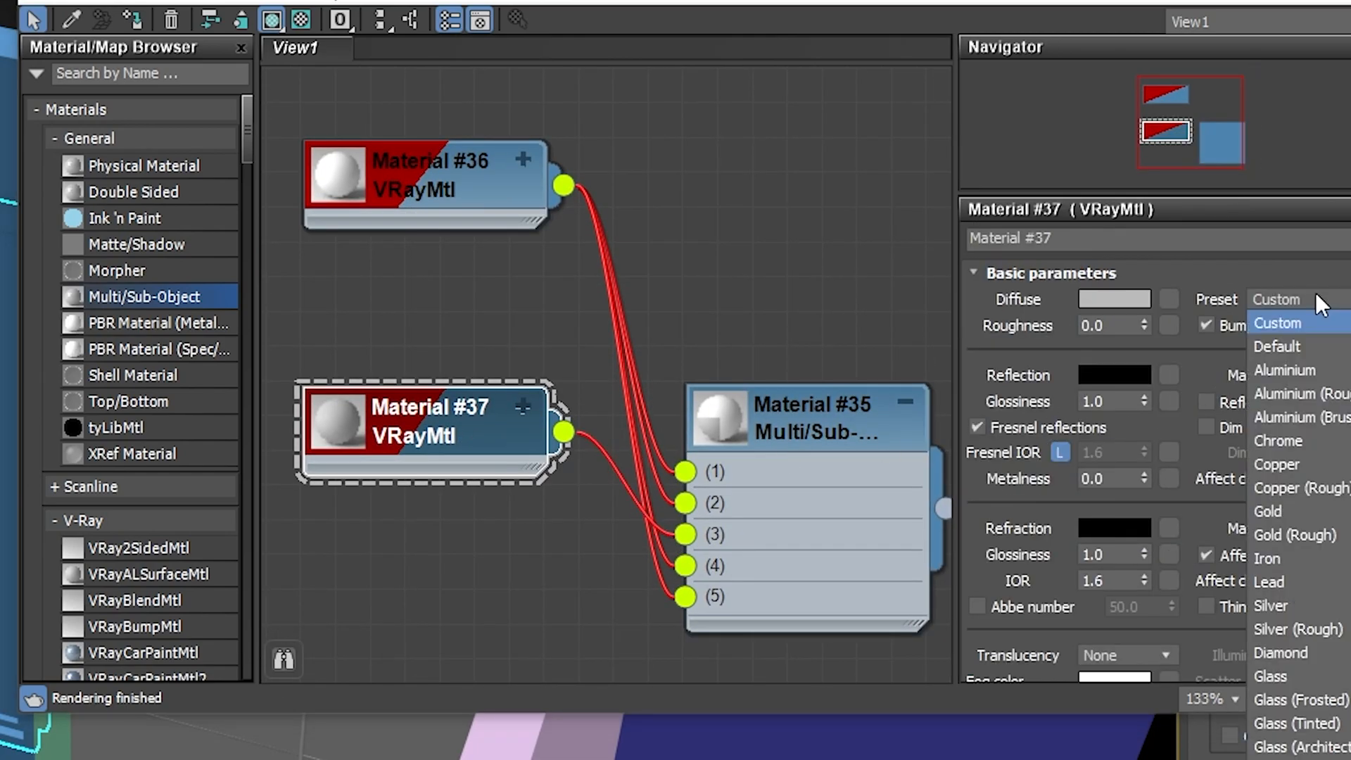
{"action": "left_click", "coordinate": [1282, 674]}
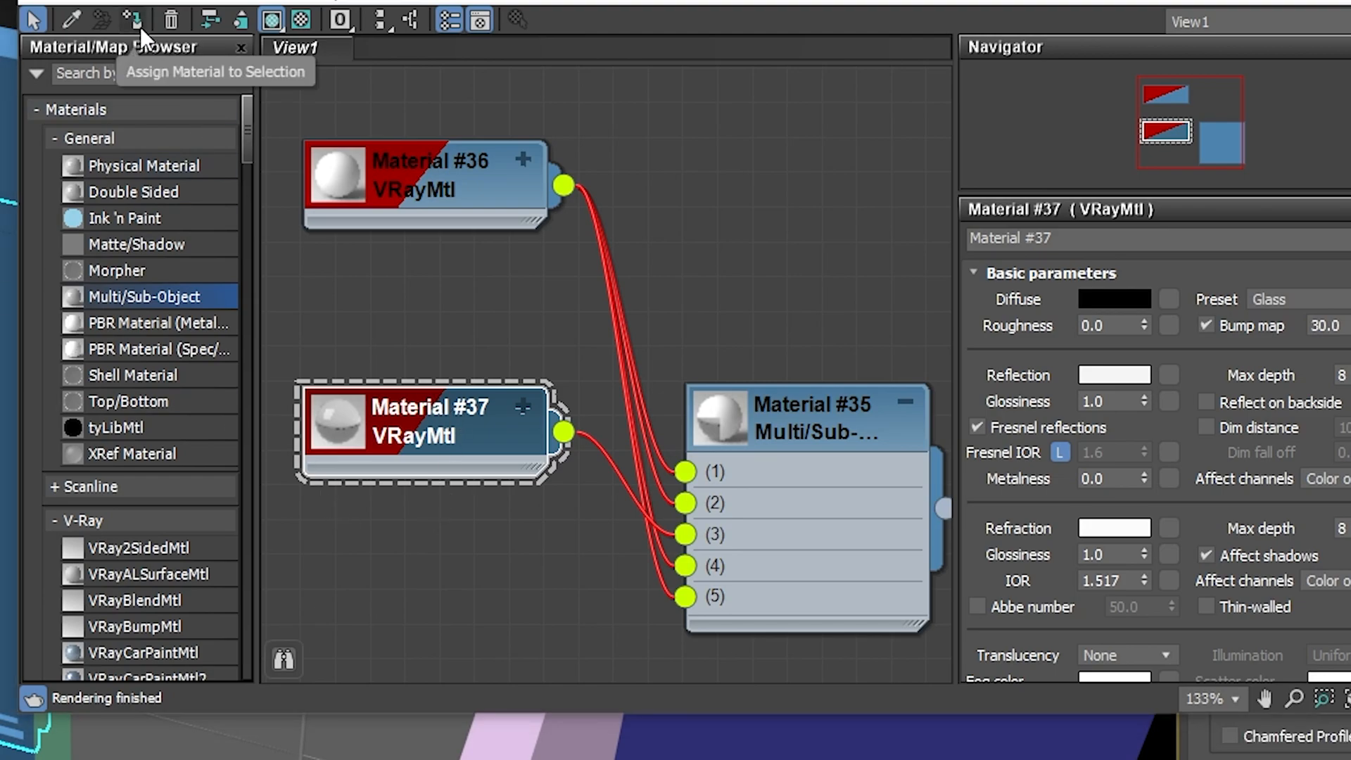
Assign the Multi/Sub-Object material to the selected window and inspect its frame up close.
{"action": "left_click", "coordinate": [821, 420]}
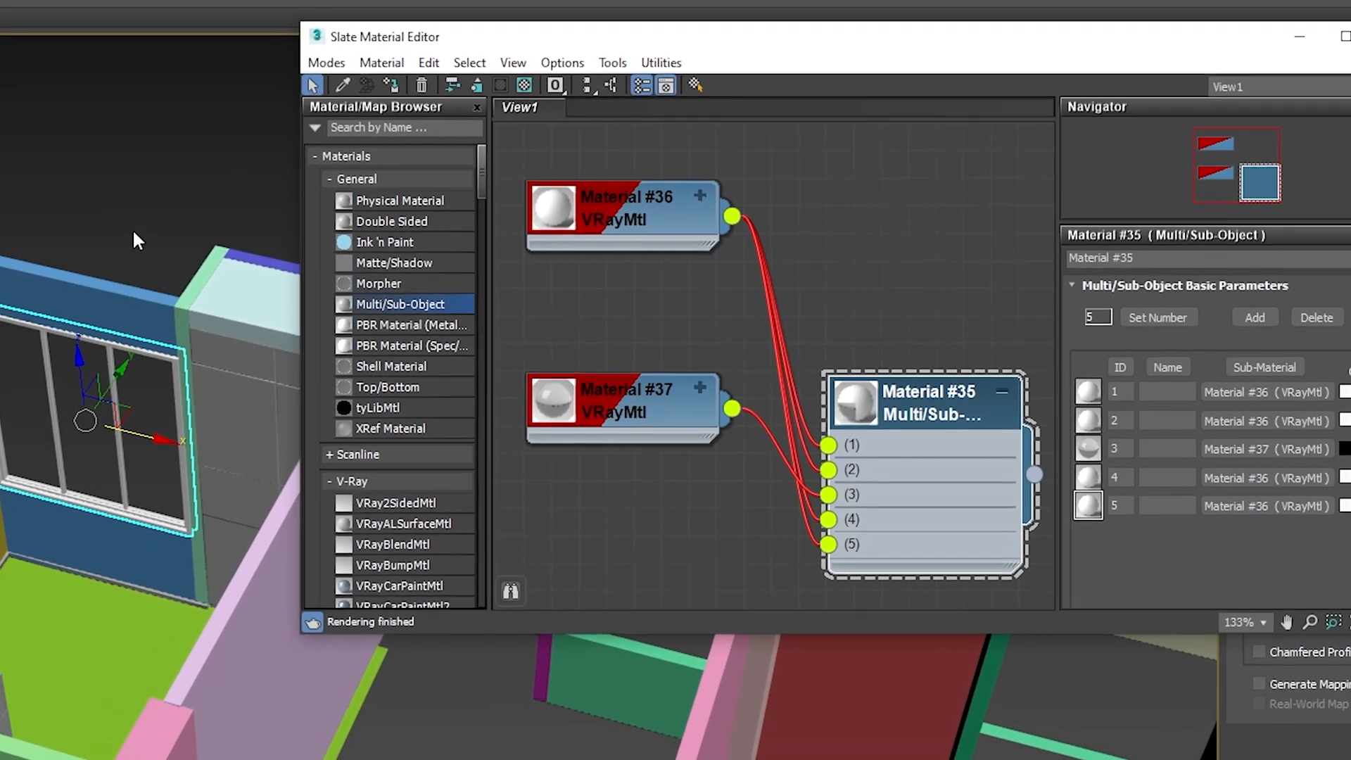
{"action": "left_click", "coordinate": [136, 243]}
{"action": "scroll", "coordinate": [126, 393], "scroll_direction": "up", "scroll_amount": 4}
{"action": "middle_click_drag", "start_coordinate": [380, 450], "coordinate": [283, 365]}
{"action": "scroll", "coordinate": [323, 553], "scroll_direction": "up", "scroll_amount": 5}
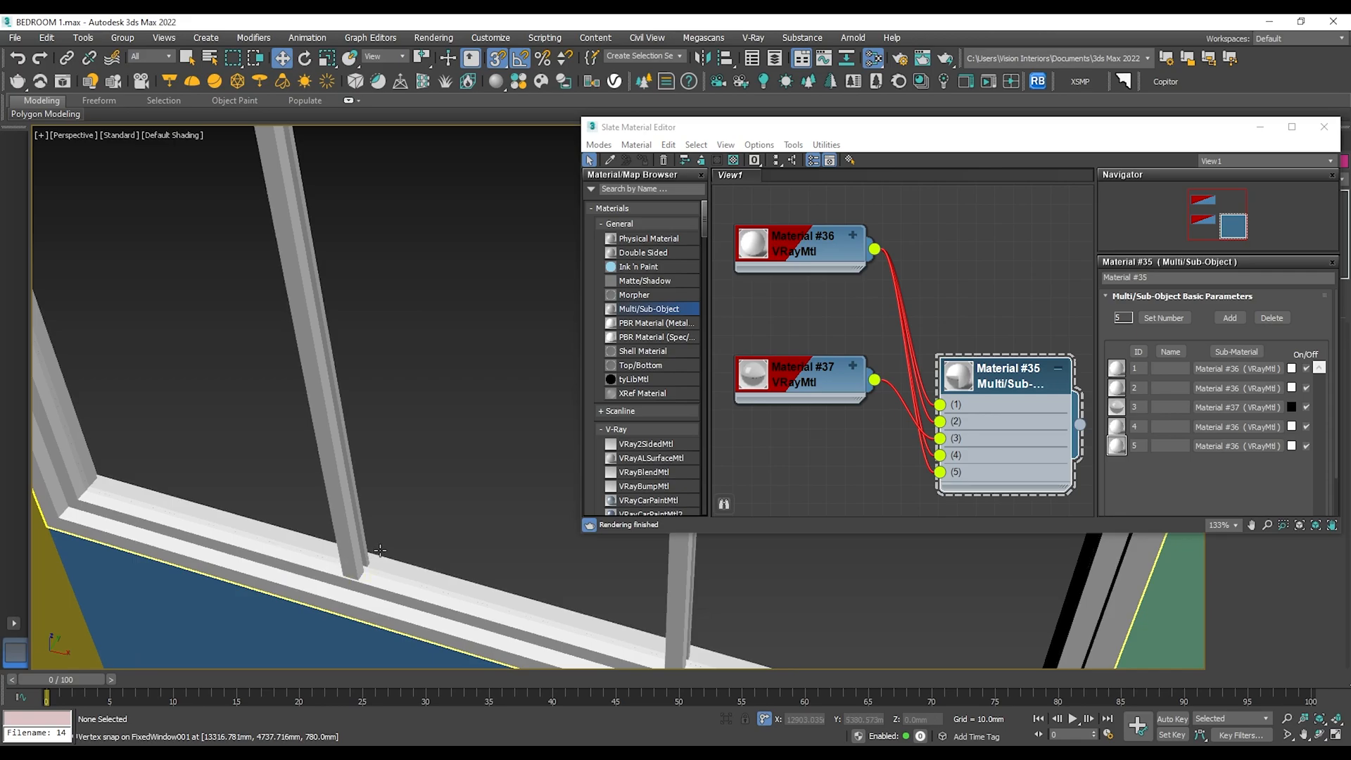
Examine the finished window and the surrounding bedroom walls and wardrobe from several angles.
{"action": "scroll", "coordinate": [379, 550], "scroll_direction": "down", "scroll_amount": 5}
{"action": "middle_click_drag", "start_coordinate": [428, 572], "coordinate": [472, 501], "text": "alt"}
{"action": "left_click", "coordinate": [327, 320]}
{"action": "scroll", "coordinate": [359, 315], "scroll_direction": "down", "scroll_amount": 5}
{"action": "middle_click_drag", "start_coordinate": [359, 314], "coordinate": [409, 352], "text": "alt"}
{"action": "left_click", "coordinate": [423, 190]}
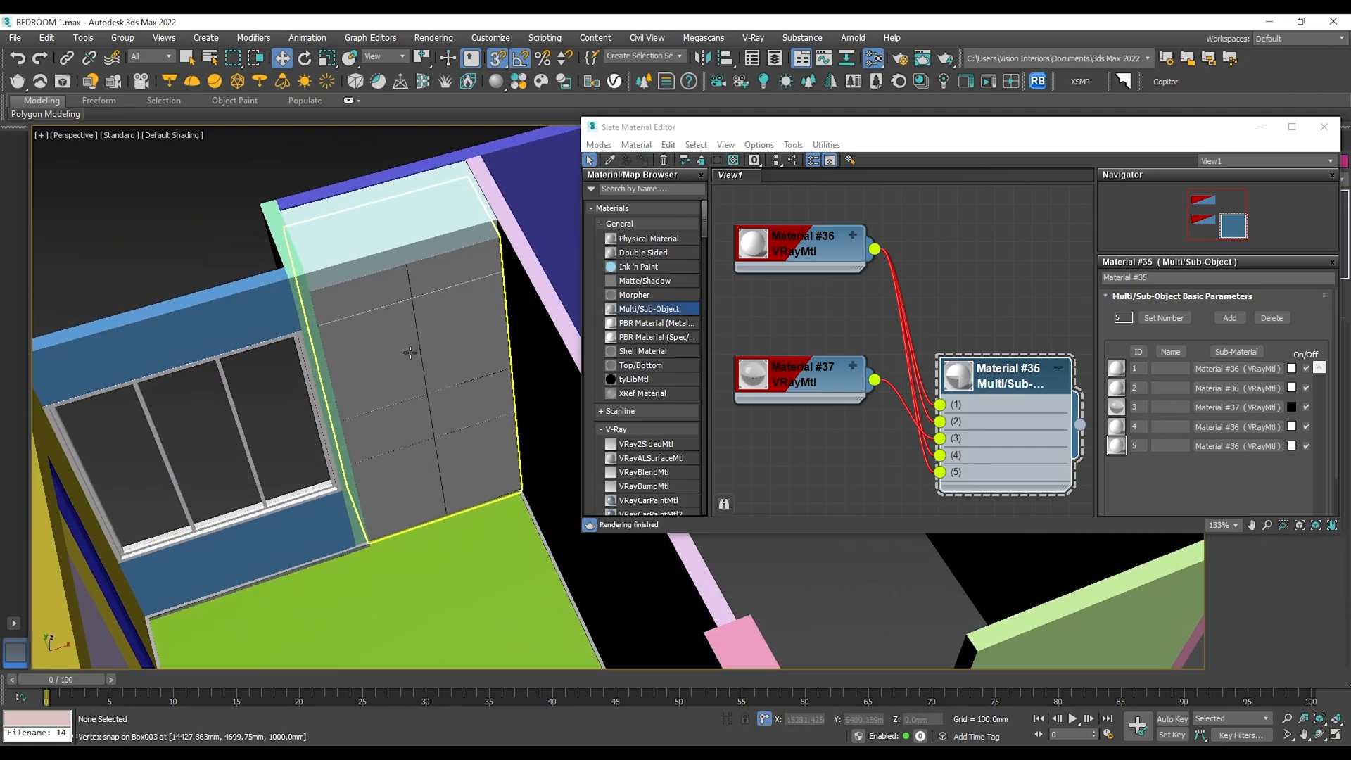
{"action": "scroll", "coordinate": [360, 353], "scroll_direction": "down", "scroll_amount": 5}
{"action": "middle_click_drag", "start_coordinate": [369, 450], "coordinate": [373, 385], "text": "alt"}
{"action": "scroll", "coordinate": [388, 382], "scroll_direction": "up", "scroll_amount": 3}
{"action": "scroll", "coordinate": [373, 384], "scroll_direction": "down", "scroll_amount": 3}
{"action": "middle_click_drag", "start_coordinate": [432, 336], "coordinate": [329, 365], "text": "alt"}
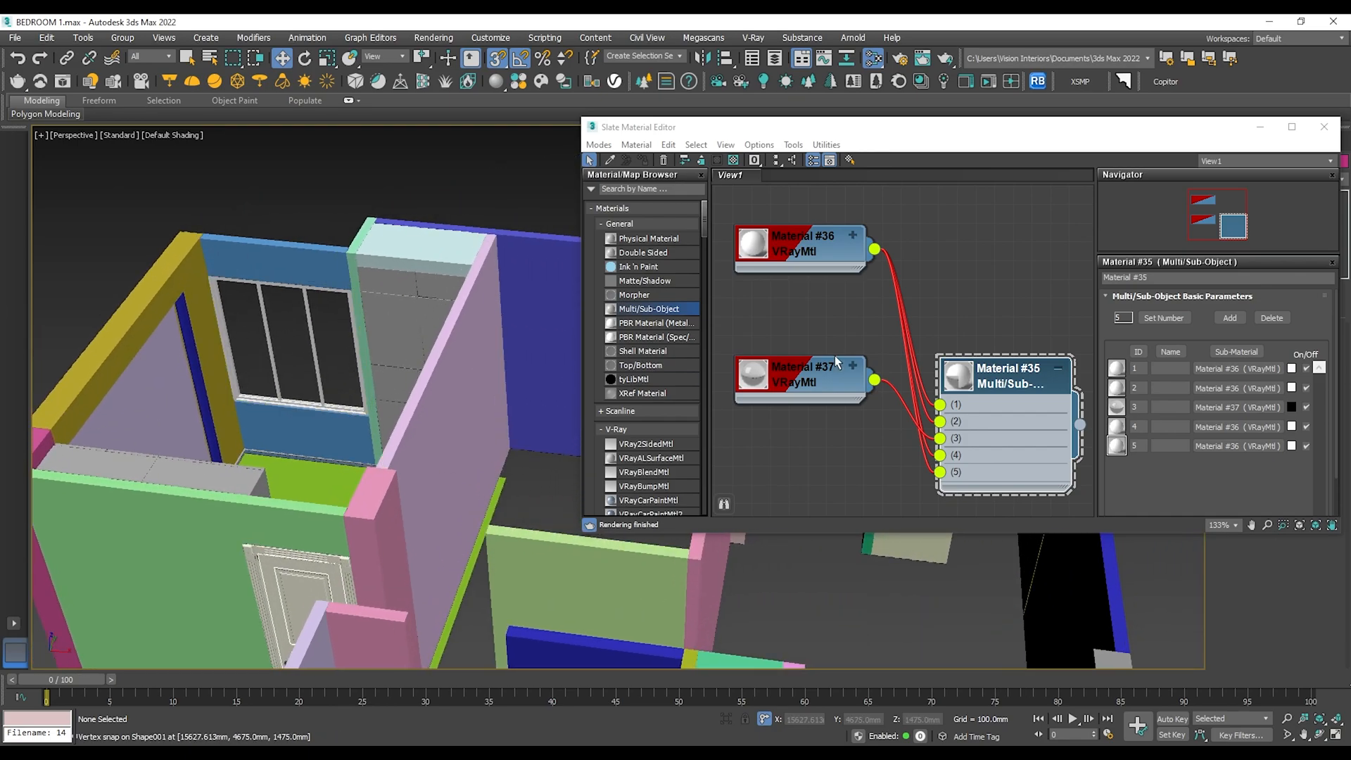
Add a new standalone VRayMtl to the node view below the window's Multi/Sub-Object material.
{"action": "scroll", "coordinate": [833, 364], "scroll_direction": "down", "scroll_amount": 8}
{"action": "scroll", "coordinate": [647, 412], "scroll_direction": "down", "scroll_amount": 5}
{"action": "left_click_drag", "start_coordinate": [649, 481], "coordinate": [801, 446]}
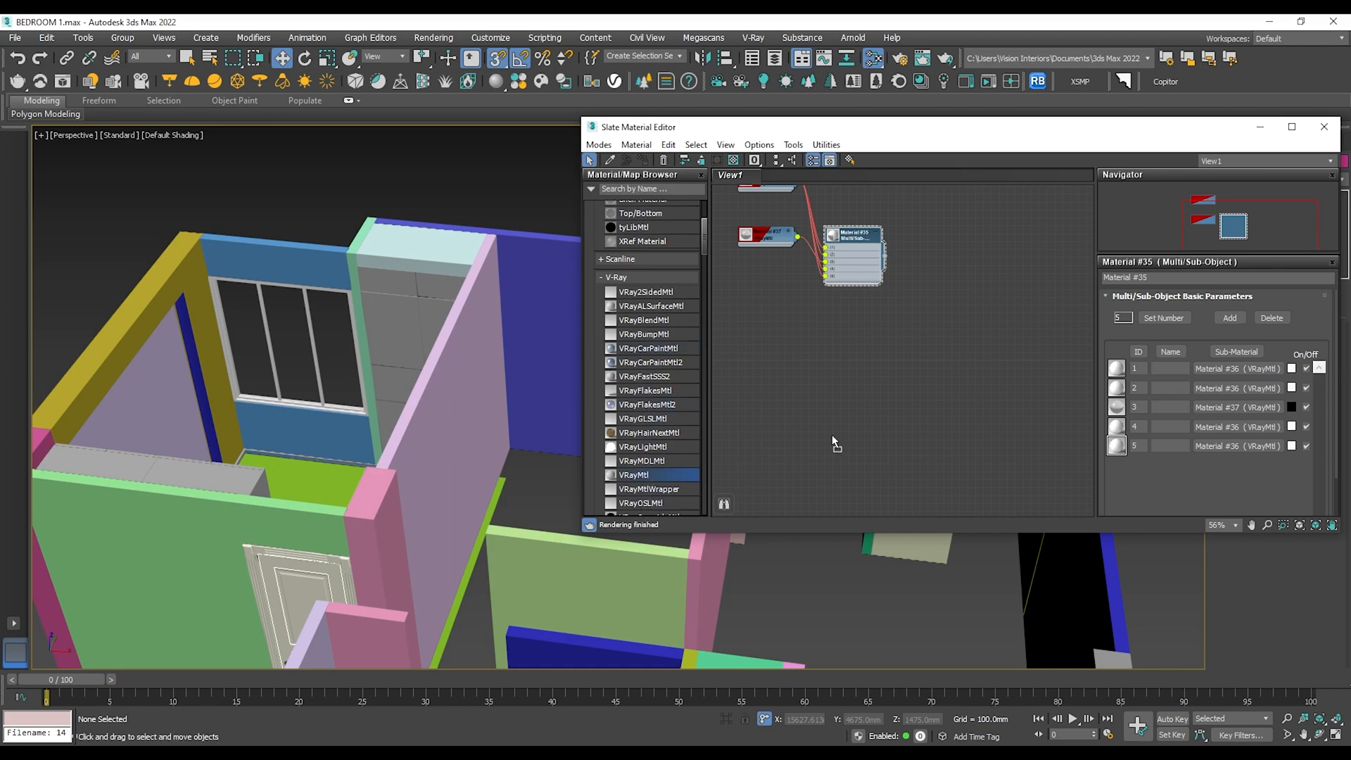
{"action": "left_click_drag", "start_coordinate": [868, 347], "coordinate": [872, 345]}
{"action": "scroll", "coordinate": [872, 346], "scroll_direction": "up", "scroll_amount": 6}
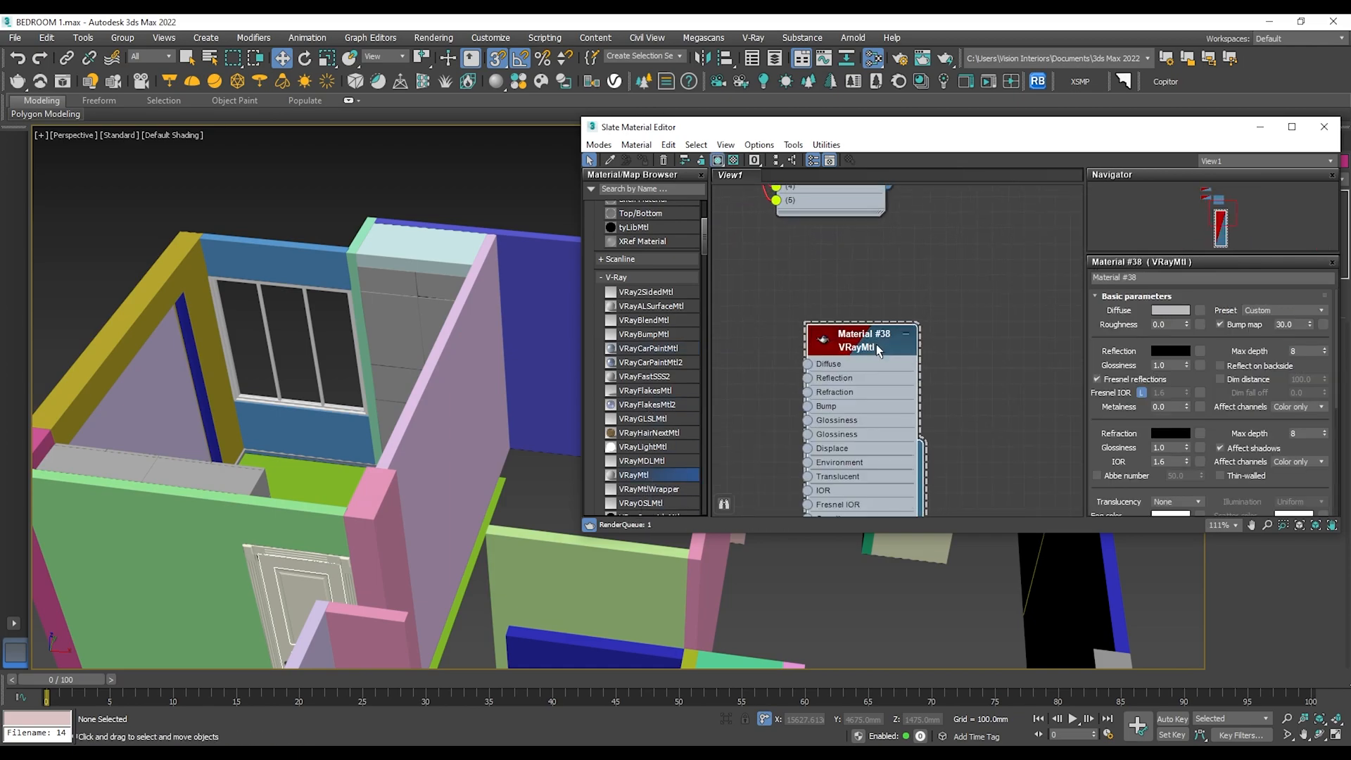
Set the new VRayMtl's diffuse colour to a warm off-white.
{"action": "left_click", "coordinate": [1171, 310]}
{"action": "left_click", "coordinate": [411, 203]}
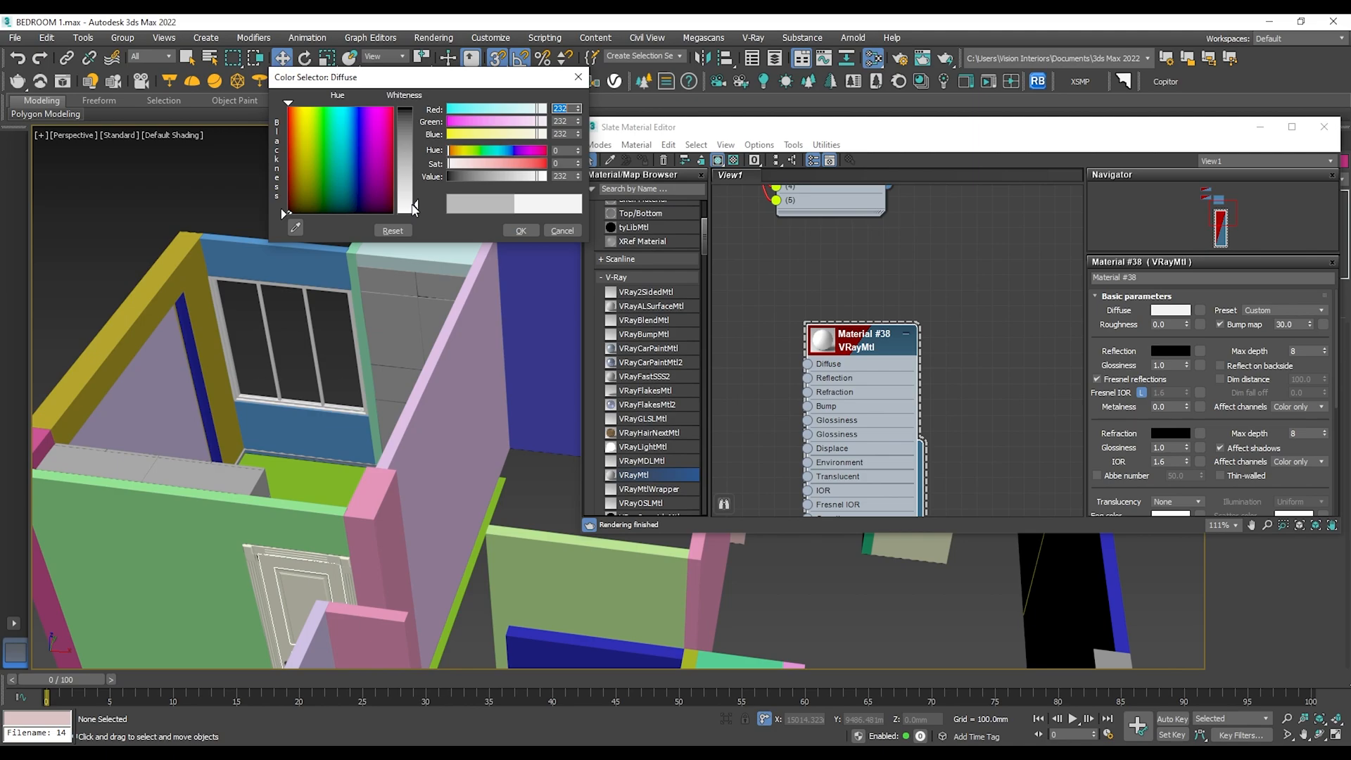
{"action": "left_click", "coordinate": [534, 134]}
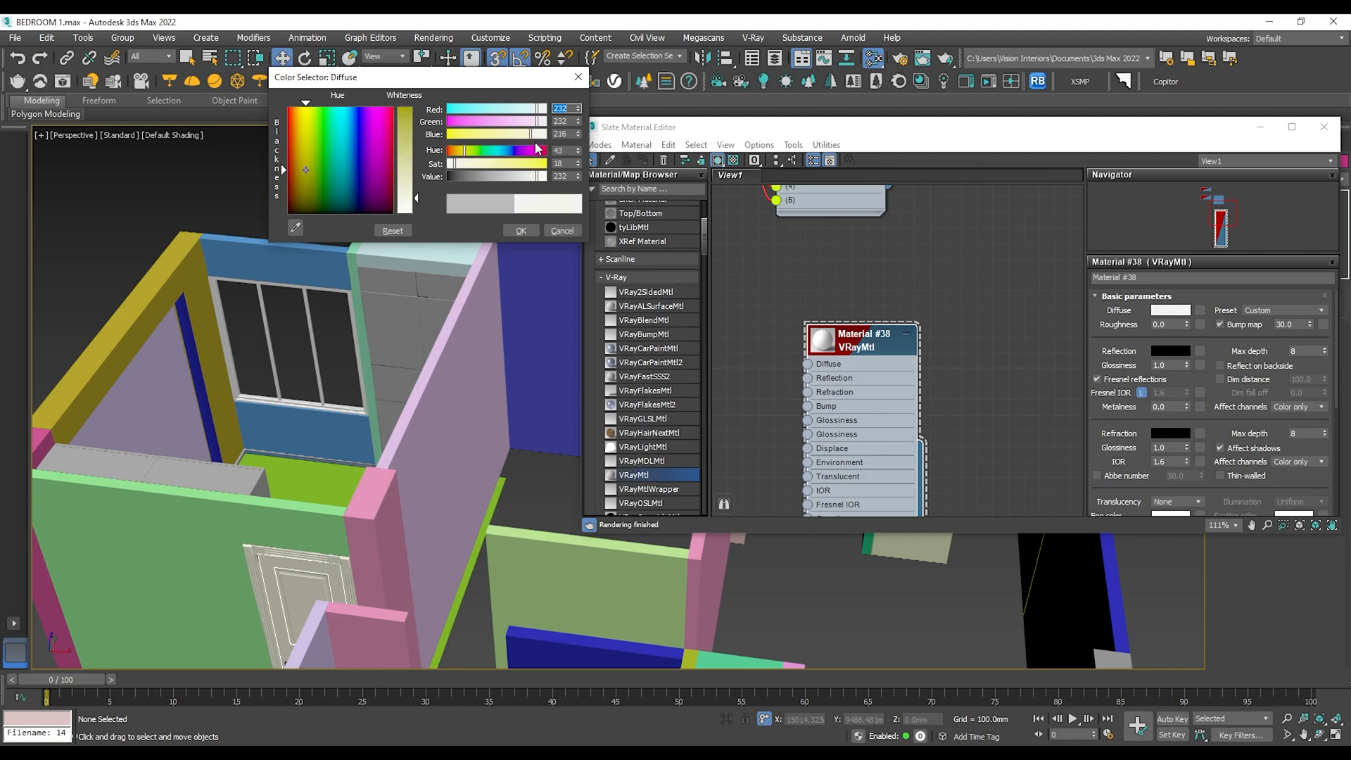
{"action": "left_click", "coordinate": [520, 230]}
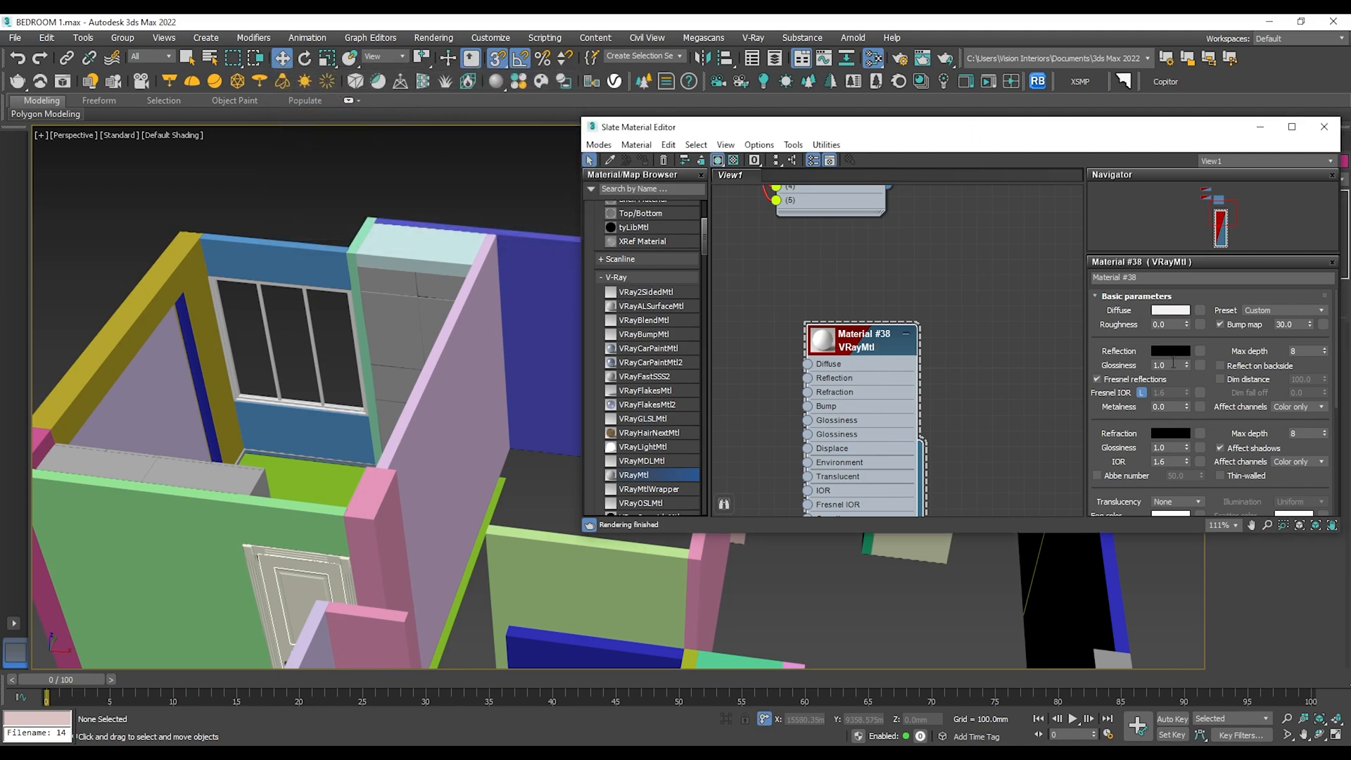
Give the new VRayMtl a light grey reflection colour and a reflection glossiness of 0.61.
{"action": "left_click", "coordinate": [1170, 351]}
{"action": "left_click_drag", "start_coordinate": [411, 206], "coordinate": [415, 189]}
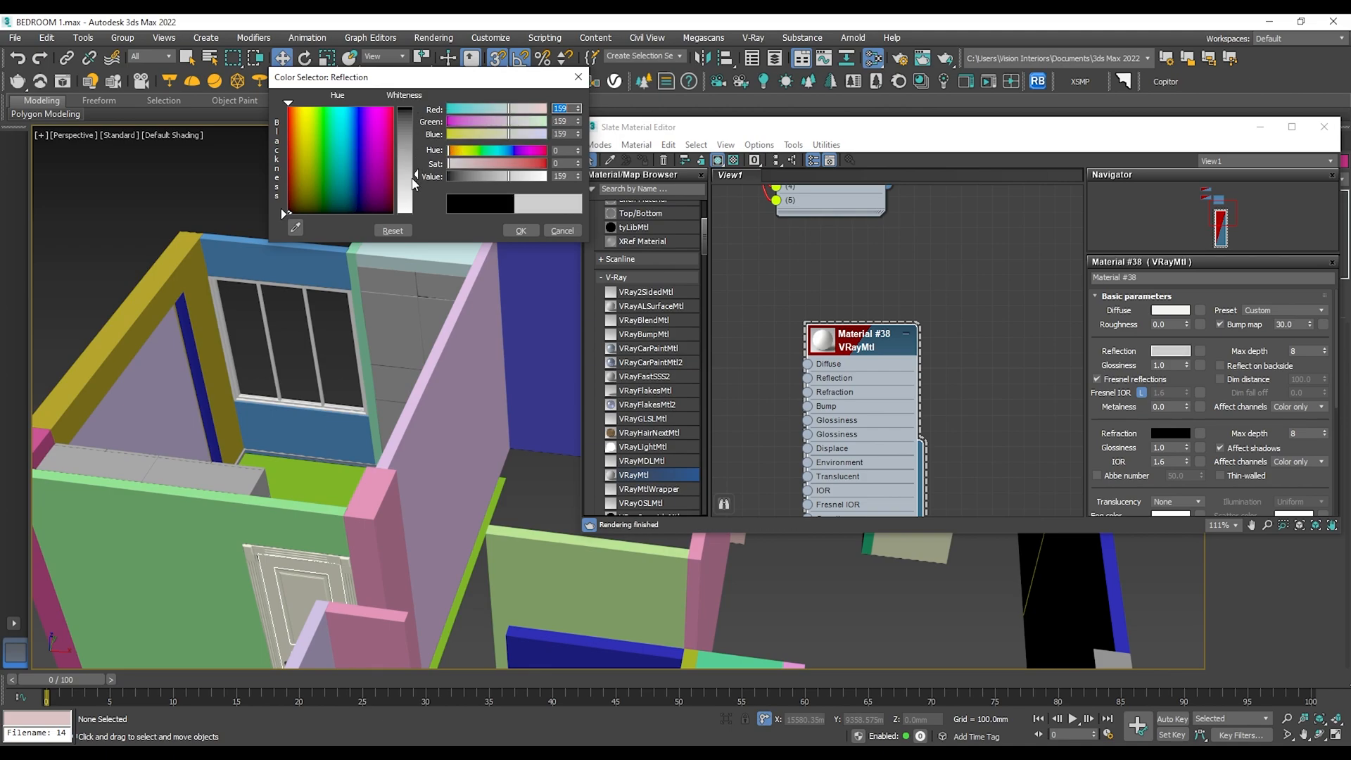
{"action": "left_click", "coordinate": [521, 231]}
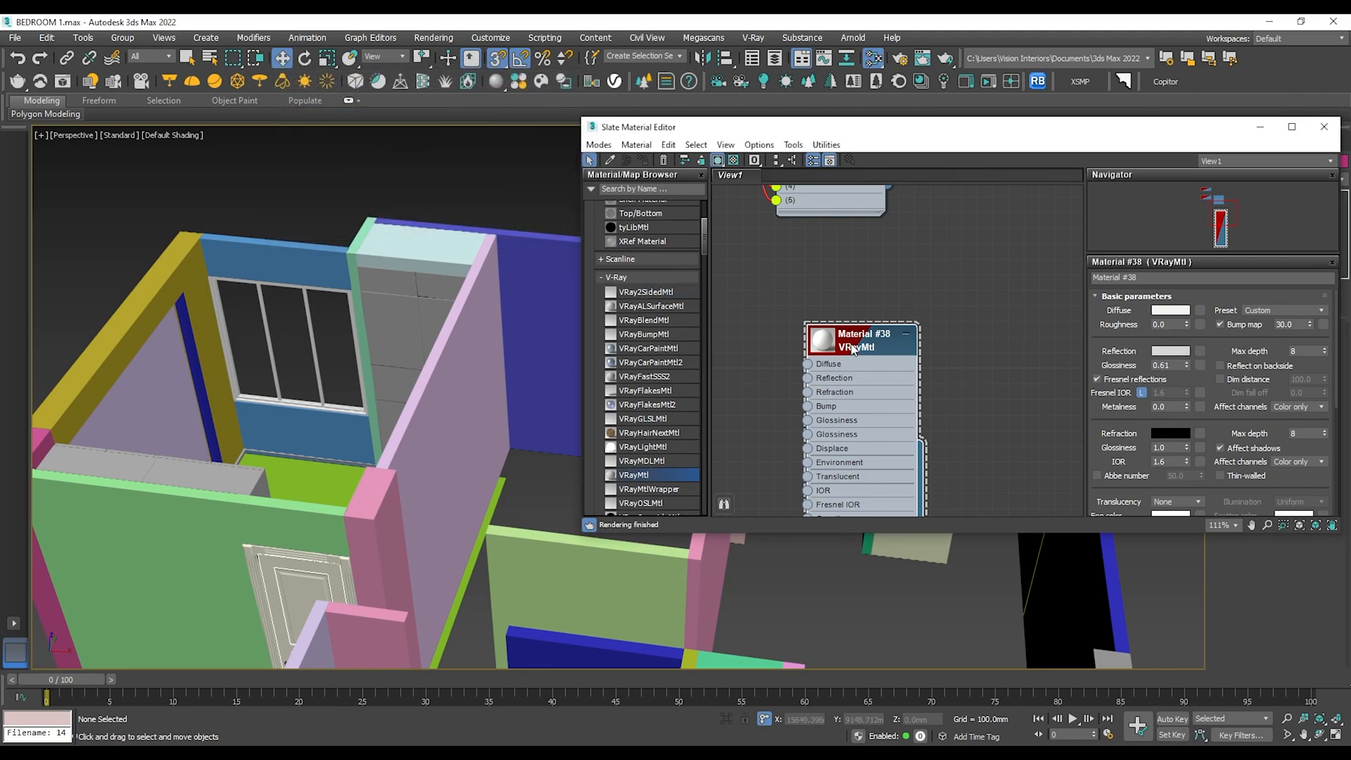
Assign the off-white VRayMtl to the bedroom's walls, columns and beams, including those around the window, wardrobe and door.
{"action": "left_click", "coordinate": [323, 259]}
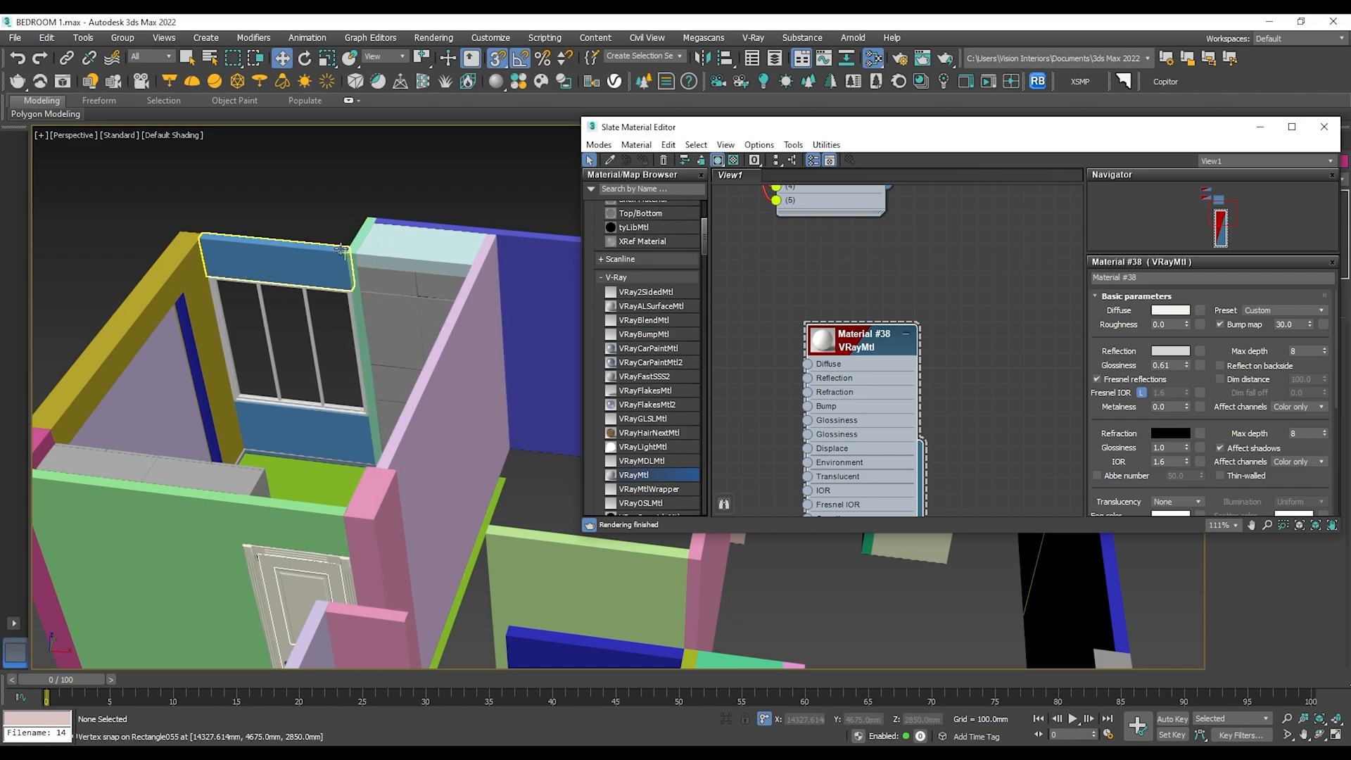
{"action": "left_click", "coordinate": [422, 243], "text": "ctrl"}
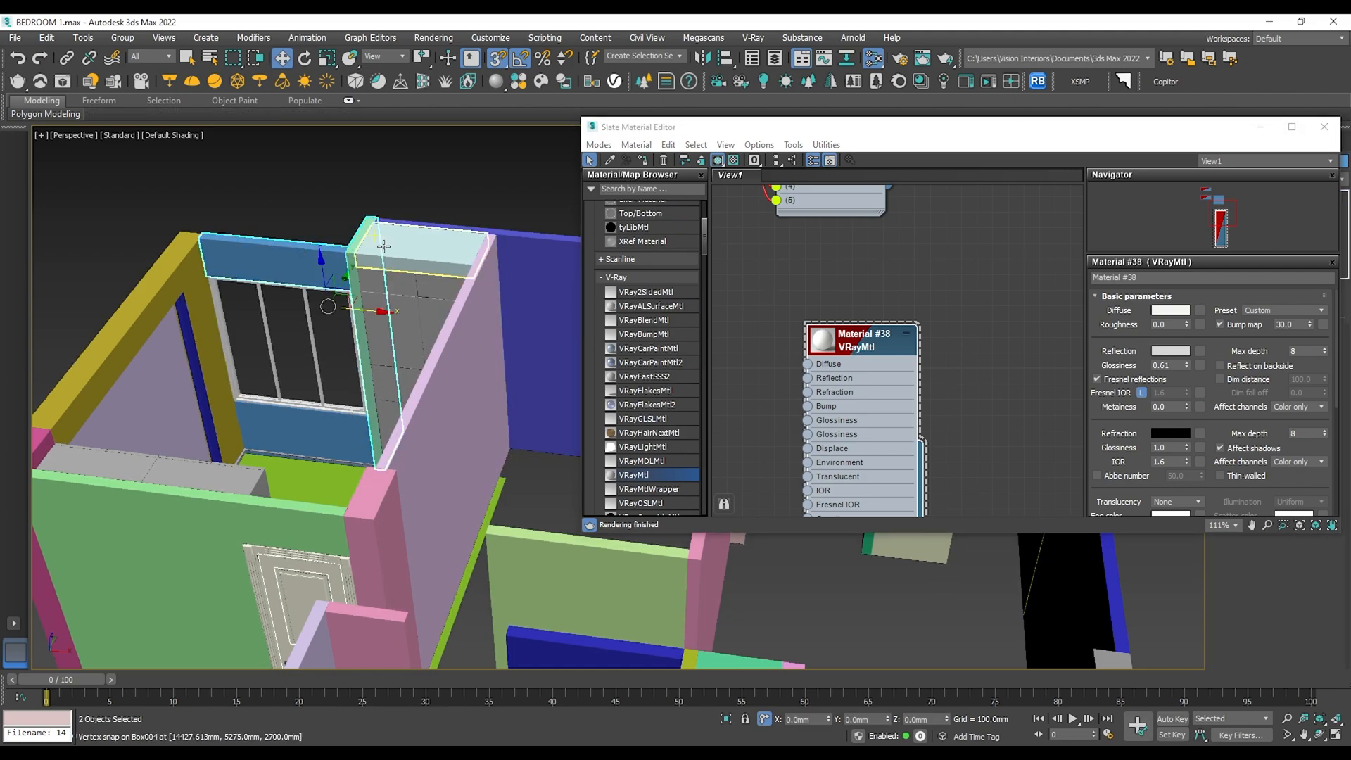
{"action": "left_click", "coordinate": [464, 299], "text": "ctrl"}
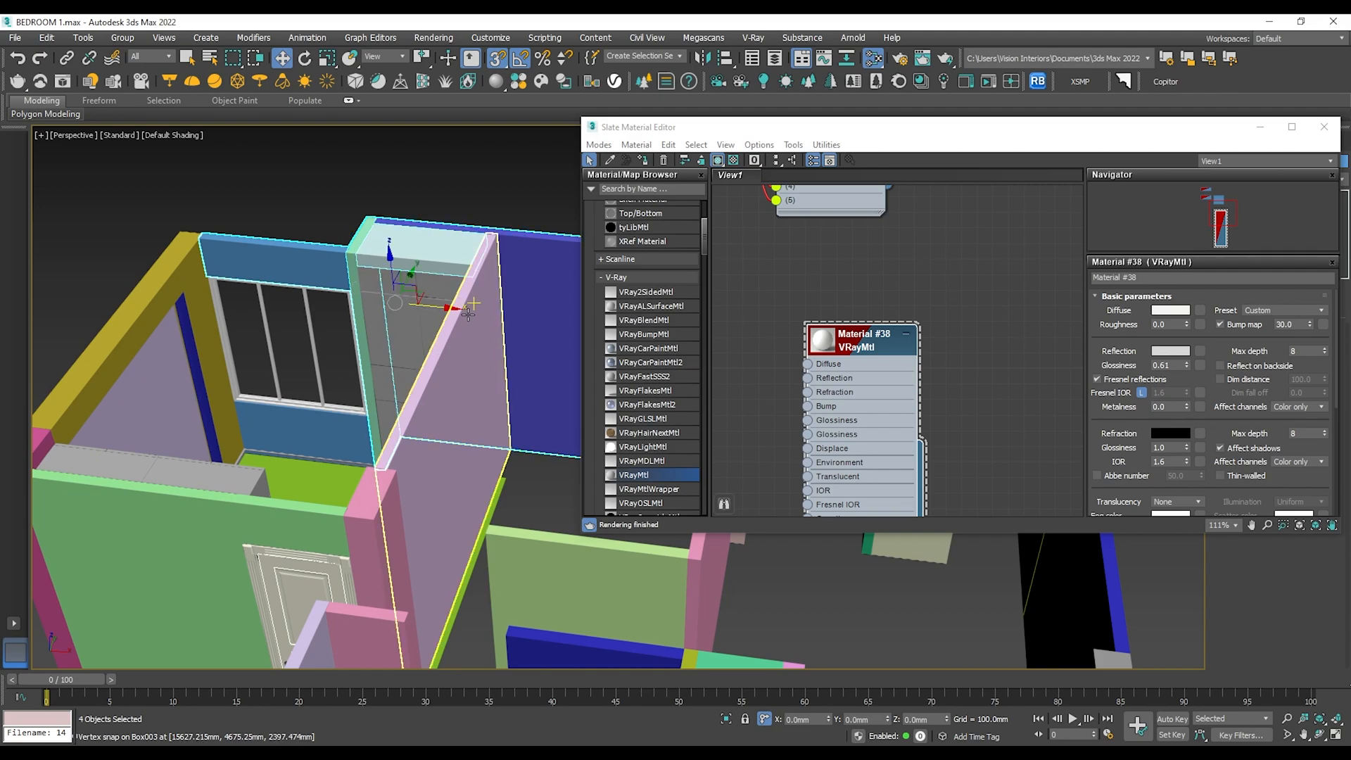
{"action": "left_click", "coordinate": [310, 516], "text": "ctrl"}
{"action": "middle_click_drag", "start_coordinate": [246, 492], "coordinate": [500, 481]}
{"action": "left_click", "coordinate": [290, 440], "text": "ctrl"}
{"action": "left_click", "coordinate": [350, 356], "text": "ctrl"}
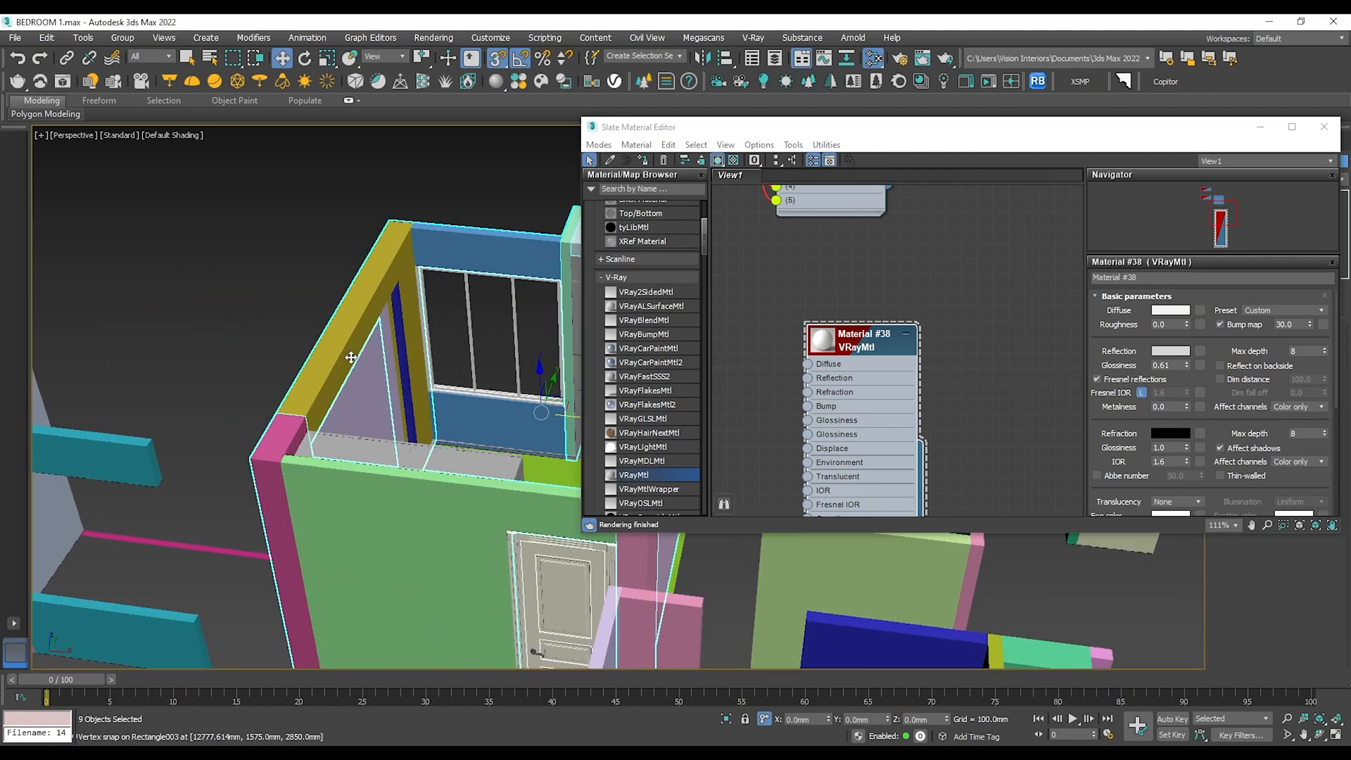
{"action": "middle_click_drag", "start_coordinate": [403, 398], "coordinate": [408, 278], "text": "alt"}
{"action": "left_click", "coordinate": [408, 278], "text": "ctrl"}
{"action": "left_click", "coordinate": [408, 277], "text": "ctrl"}
{"action": "left_click", "coordinate": [432, 276], "text": "ctrl"}
{"action": "middle_click_drag", "start_coordinate": [489, 332], "coordinate": [412, 314]}
{"action": "scroll", "coordinate": [415, 302], "scroll_direction": "up", "scroll_amount": 3}
{"action": "scroll", "coordinate": [423, 299], "scroll_direction": "down", "scroll_amount": 4}
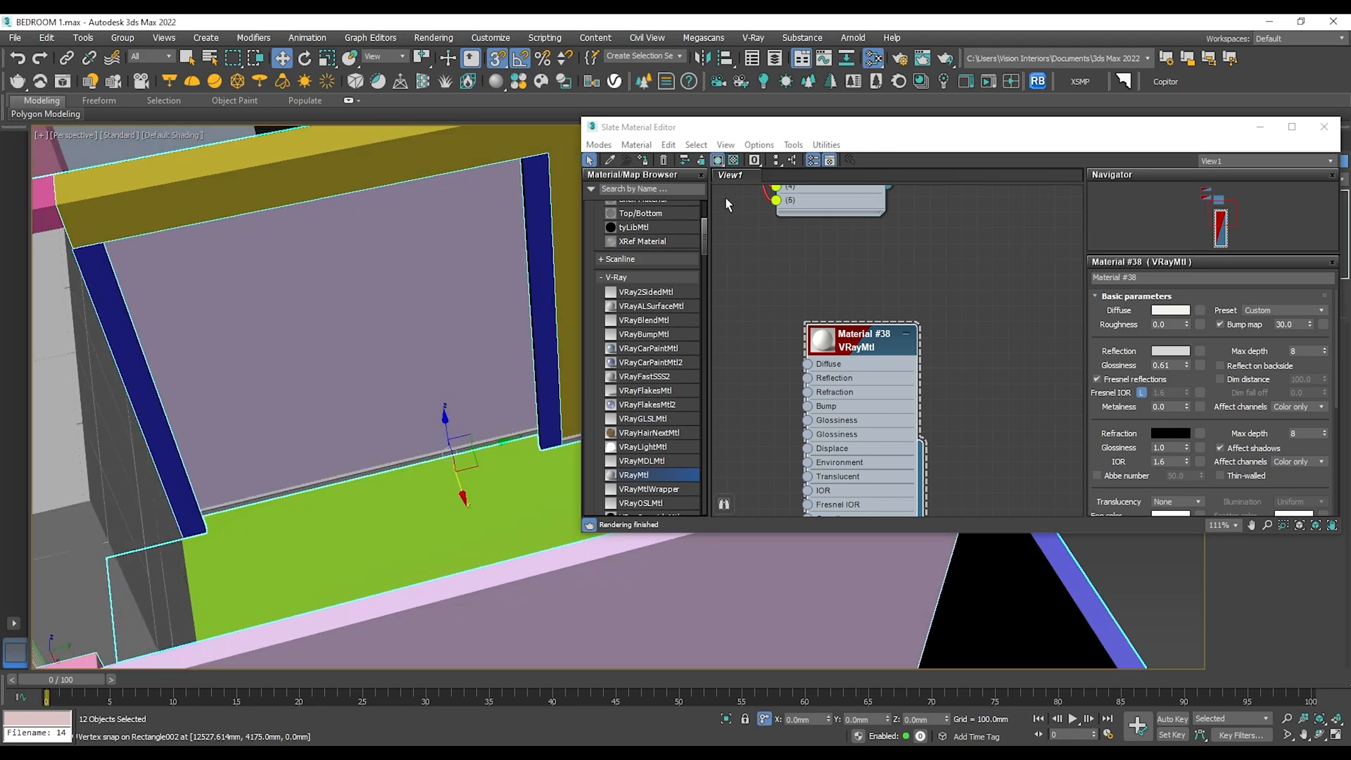
{"action": "left_click", "coordinate": [642, 160]}
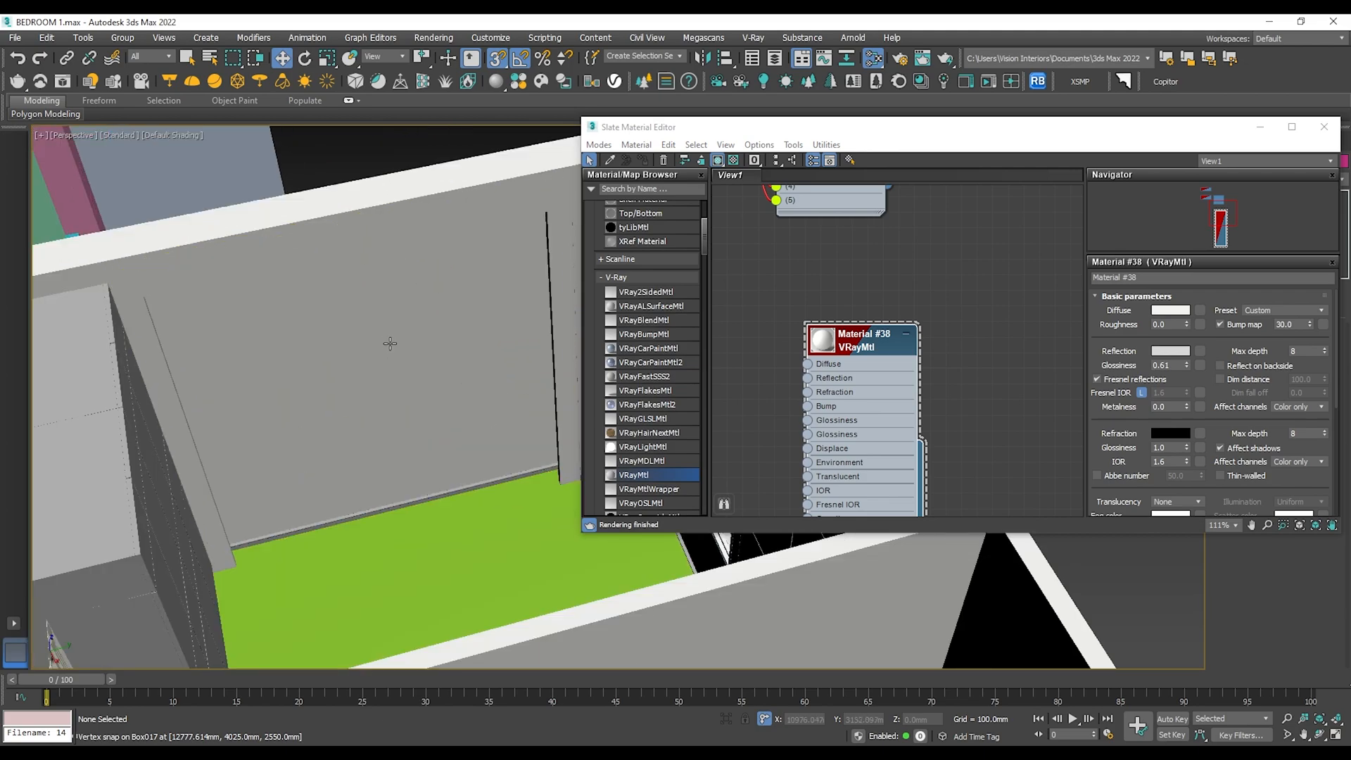
Lighten the wall material's diffuse colour to RGB 240, 240, 235.
{"action": "middle_click_drag", "start_coordinate": [390, 344], "coordinate": [464, 360], "text": "alt"}
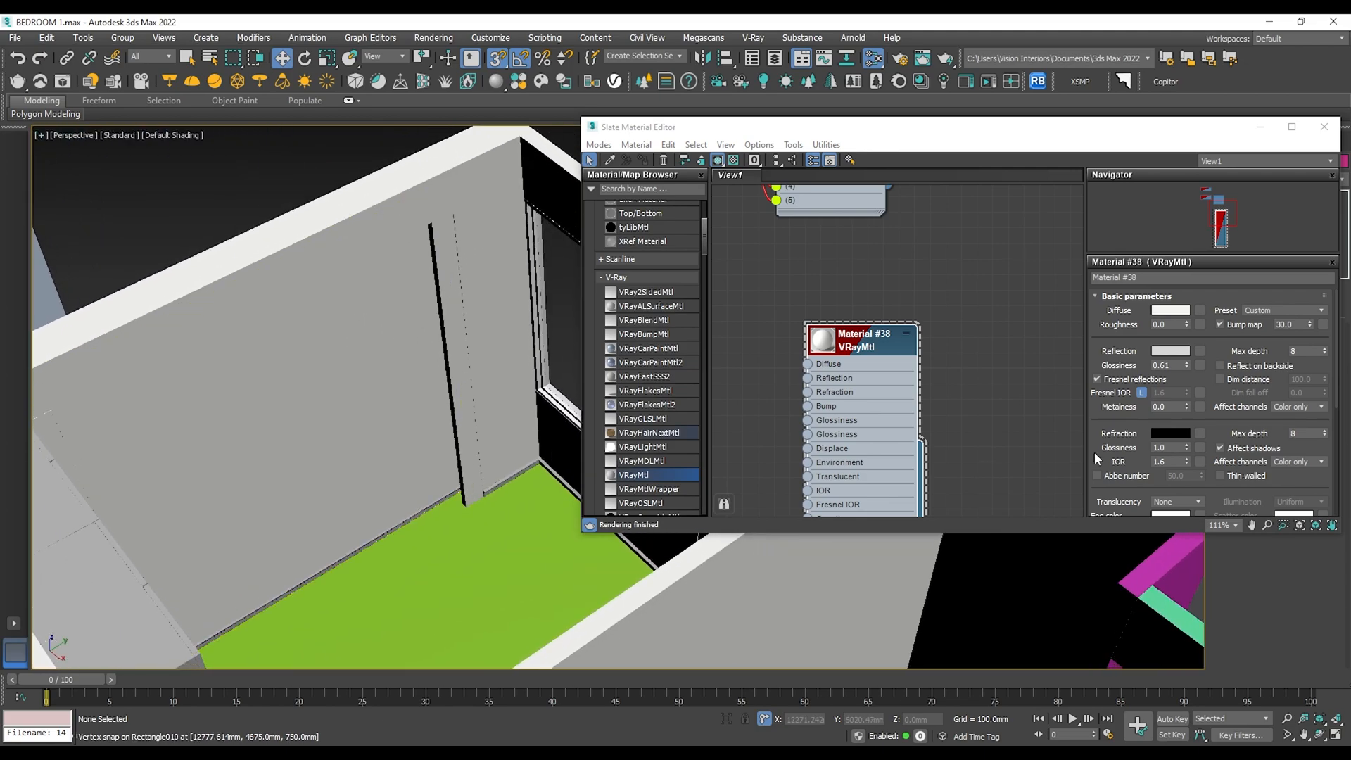
{"action": "left_click", "coordinate": [1179, 312]}
{"action": "left_click_drag", "start_coordinate": [412, 214], "coordinate": [413, 212]}
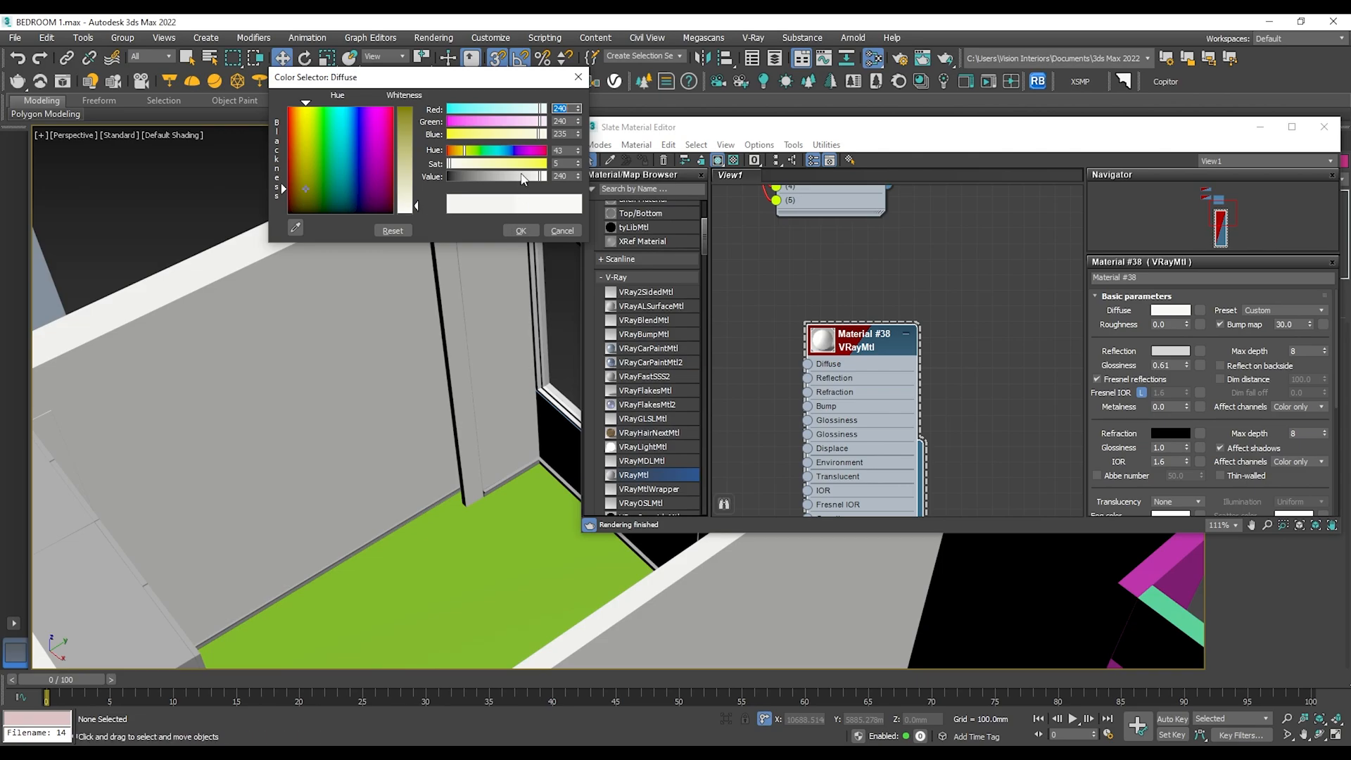
{"action": "left_click", "coordinate": [520, 230]}
Assign the off-white wall material to the wall section below the window.
{"action": "scroll", "coordinate": [408, 213], "scroll_direction": "down", "scroll_amount": 6}
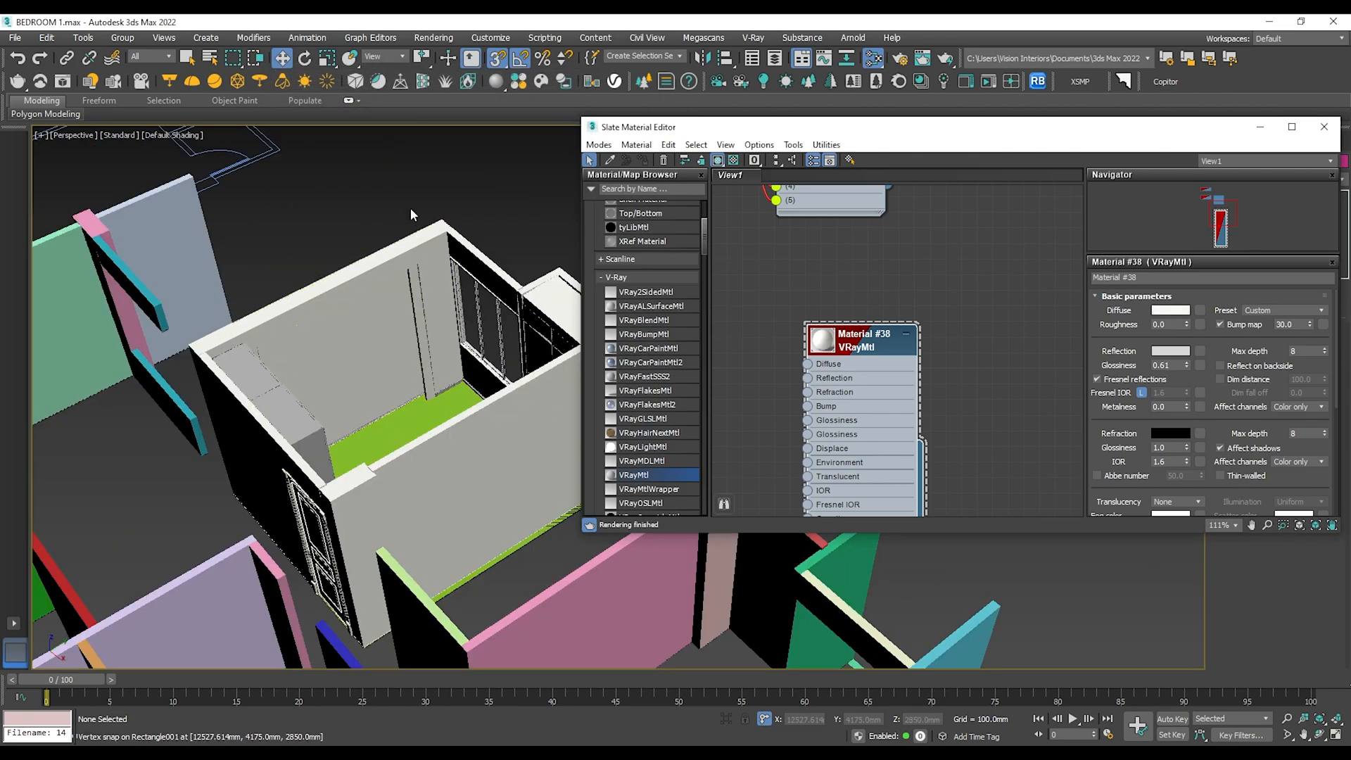
{"action": "scroll", "coordinate": [353, 337], "scroll_direction": "up", "scroll_amount": 10}
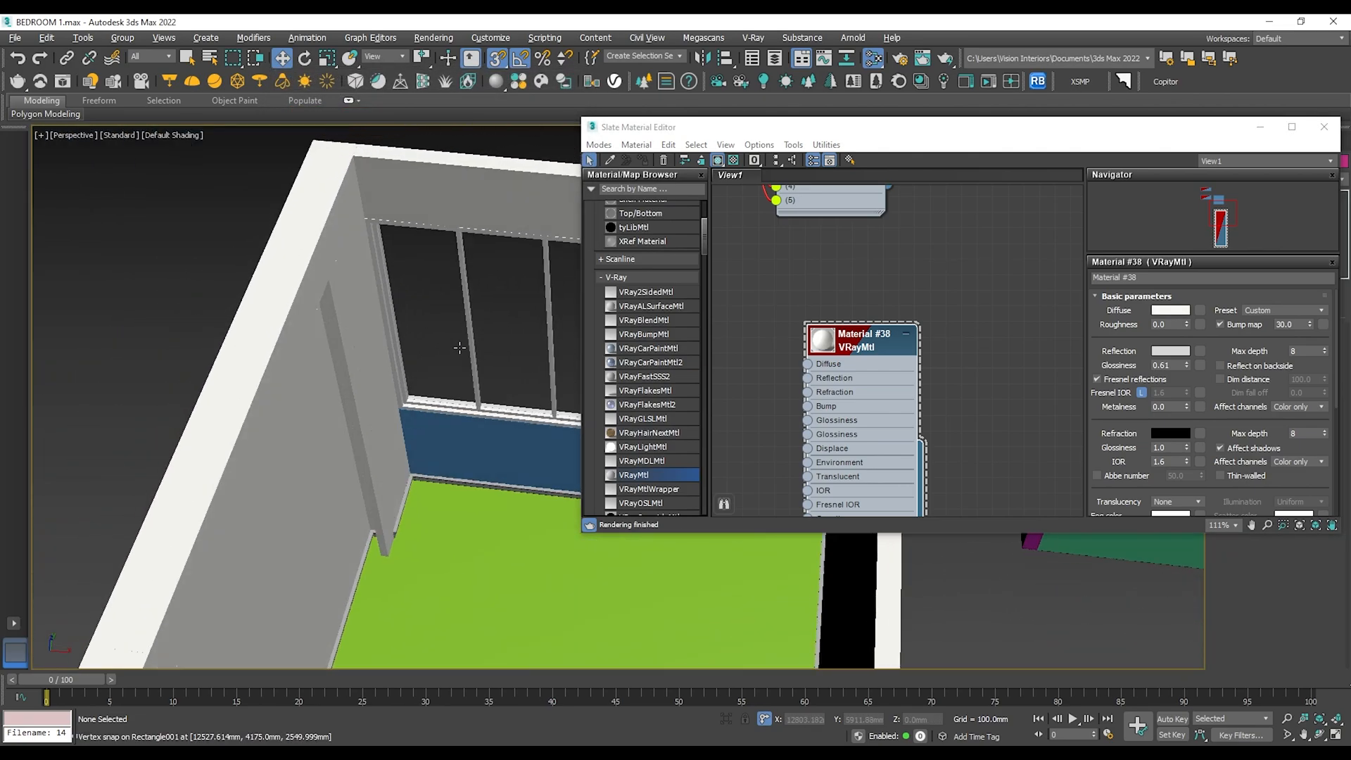
{"action": "scroll", "coordinate": [352, 353], "scroll_direction": "up", "scroll_amount": 1}
{"action": "middle_click_drag", "start_coordinate": [394, 383], "coordinate": [380, 352], "text": "alt"}
{"action": "scroll", "coordinate": [348, 341], "scroll_direction": "up", "scroll_amount": 3}
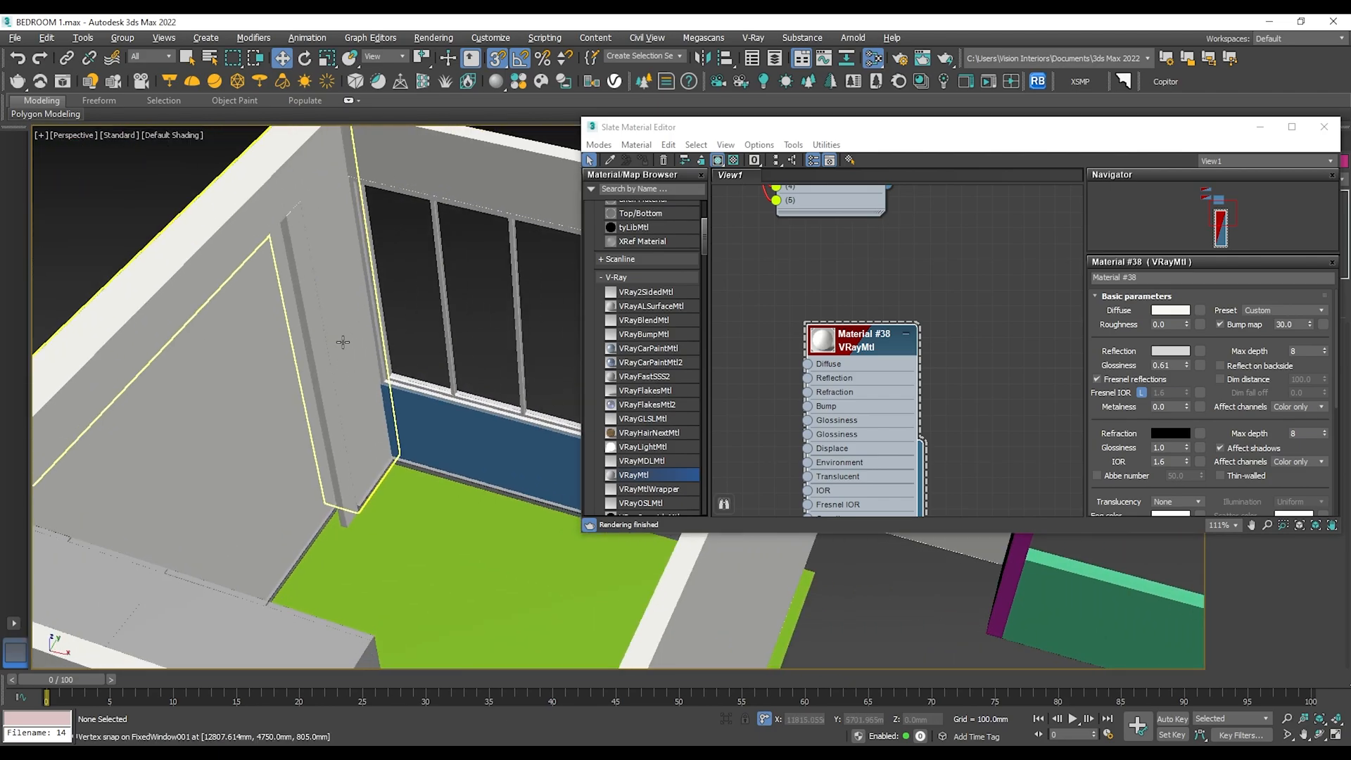
{"action": "scroll", "coordinate": [486, 462], "scroll_direction": "up", "scroll_amount": 2}
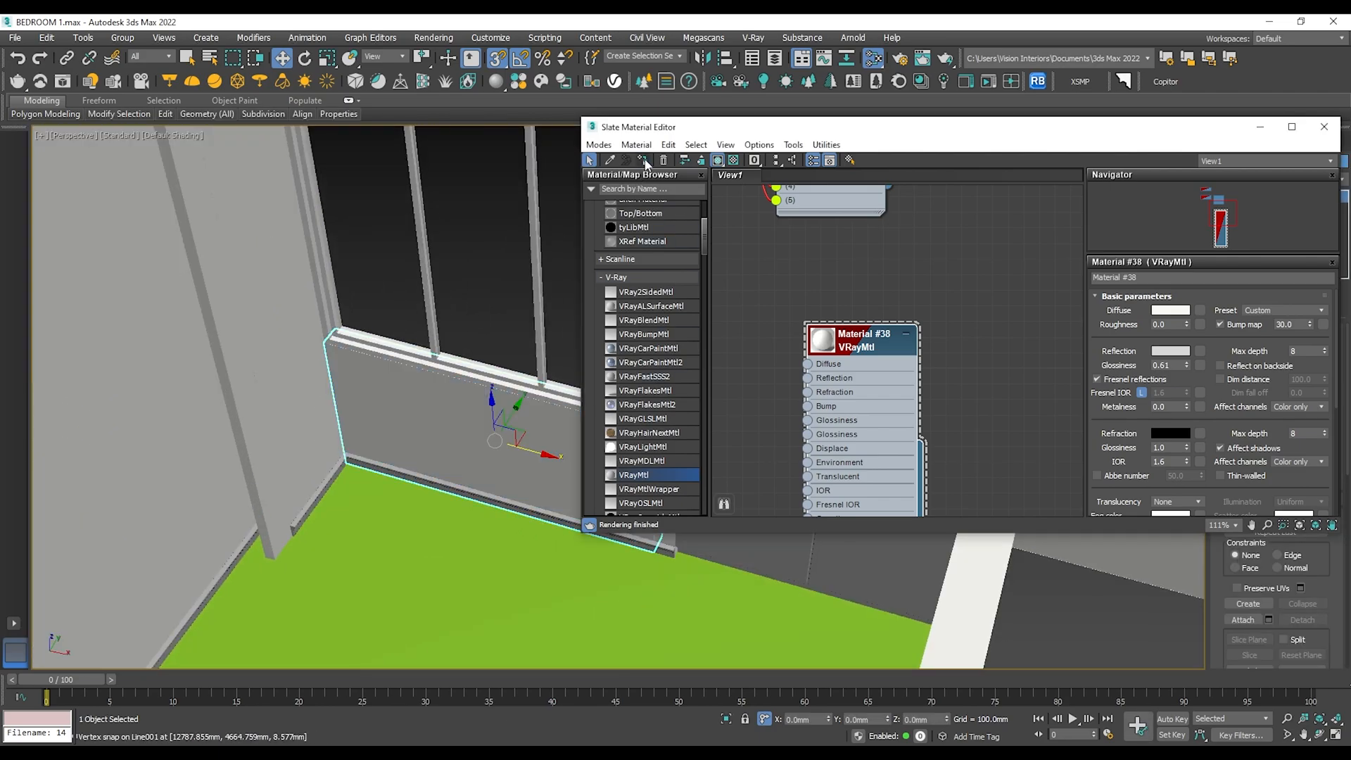
Select the green bedroom floor slab and close the material editor.
{"action": "scroll", "coordinate": [480, 460], "scroll_direction": "down", "scroll_amount": 6}
{"action": "scroll", "coordinate": [380, 338], "scroll_direction": "up", "scroll_amount": 4}
{"action": "middle_click_drag", "start_coordinate": [497, 413], "coordinate": [325, 429], "text": "alt"}
{"action": "middle_click_drag", "start_coordinate": [410, 316], "coordinate": [350, 470], "text": "alt"}
{"action": "scroll", "coordinate": [355, 474], "scroll_direction": "up", "scroll_amount": 2}
{"action": "left_click", "coordinate": [337, 480]}
{"action": "middle_click_drag", "start_coordinate": [391, 426], "coordinate": [572, 462], "text": "alt"}
{"action": "middle_click_drag", "start_coordinate": [504, 427], "coordinate": [283, 404]}
{"action": "scroll", "coordinate": [283, 404], "scroll_direction": "down", "scroll_amount": 2}
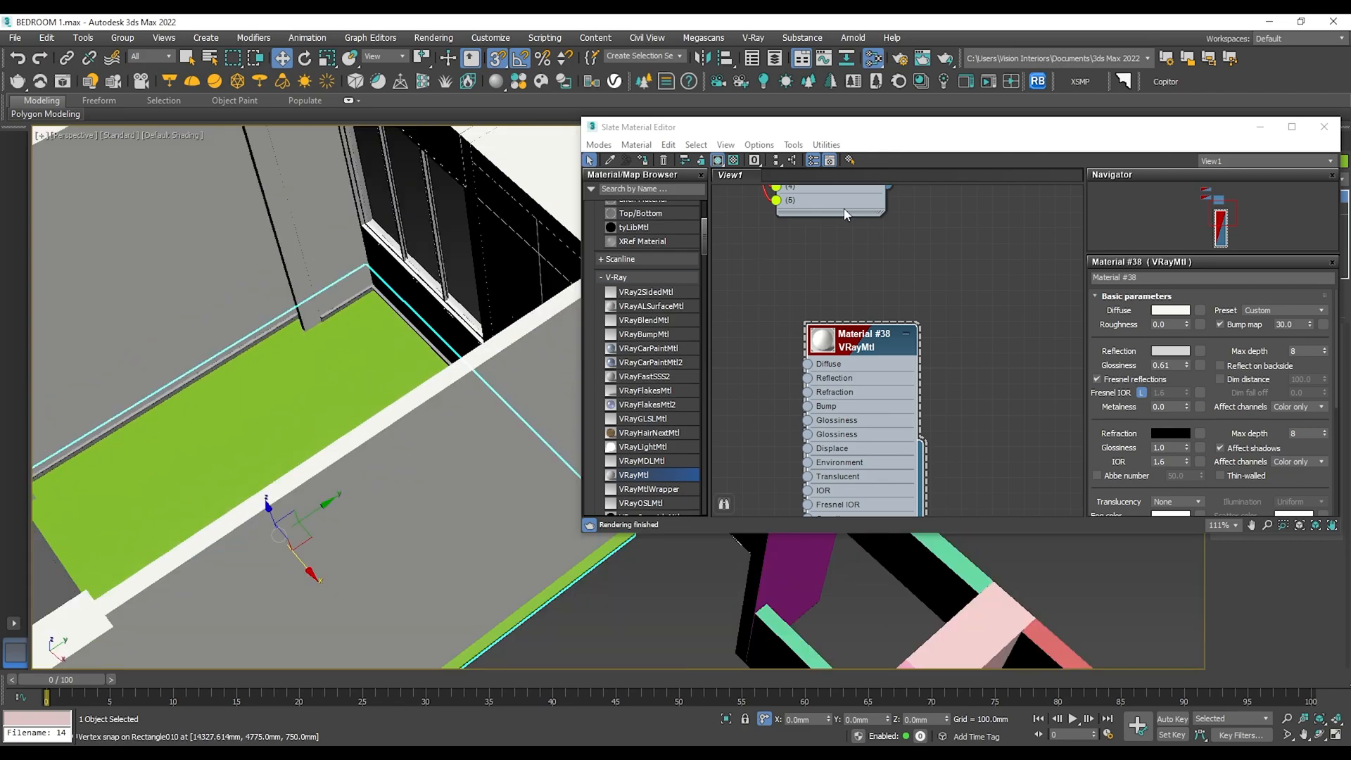
{"action": "left_click", "coordinate": [1323, 126]}
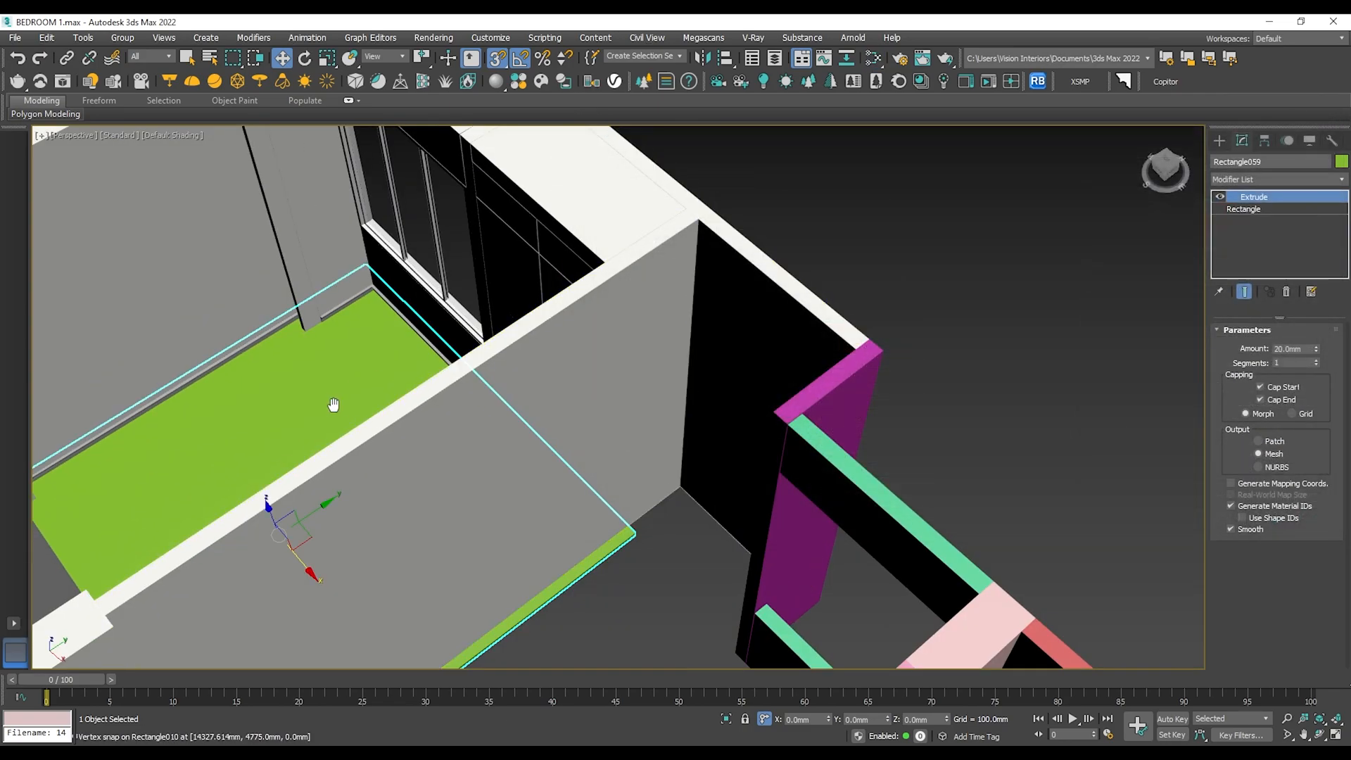
Examine the selected floor and its edges along the skirting, both close up and from farther away.
{"action": "key", "text": "z"}
{"action": "scroll", "coordinate": [707, 426], "scroll_direction": "up", "scroll_amount": 5}
{"action": "scroll", "coordinate": [707, 426], "scroll_direction": "down", "scroll_amount": 5}
{"action": "middle_click_drag", "start_coordinate": [727, 458], "coordinate": [700, 568], "text": "alt"}
{"action": "scroll", "coordinate": [751, 445], "scroll_direction": "down", "scroll_amount": 3}
{"action": "middle_click_drag", "start_coordinate": [699, 568], "coordinate": [754, 446]}
{"action": "scroll", "coordinate": [754, 446], "scroll_direction": "down", "scroll_amount": 2}
{"action": "scroll", "coordinate": [838, 435], "scroll_direction": "up", "scroll_amount": 5}
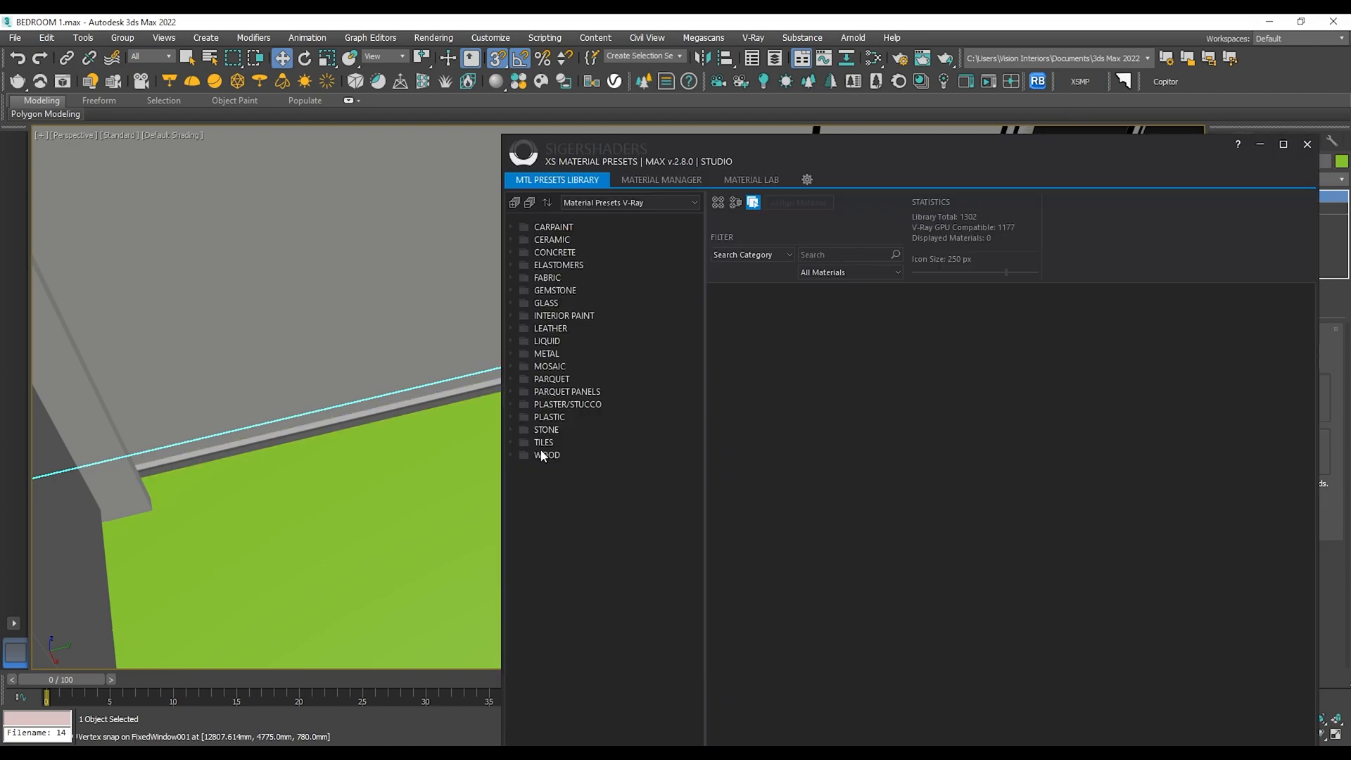
Browse the V-Ray preset library's Versailles Semi-Gloss, Versailles Matt and Herringbones Semi-Gloss 7:1 parquet materials for the floor.
{"action": "left_click", "coordinate": [554, 393]}
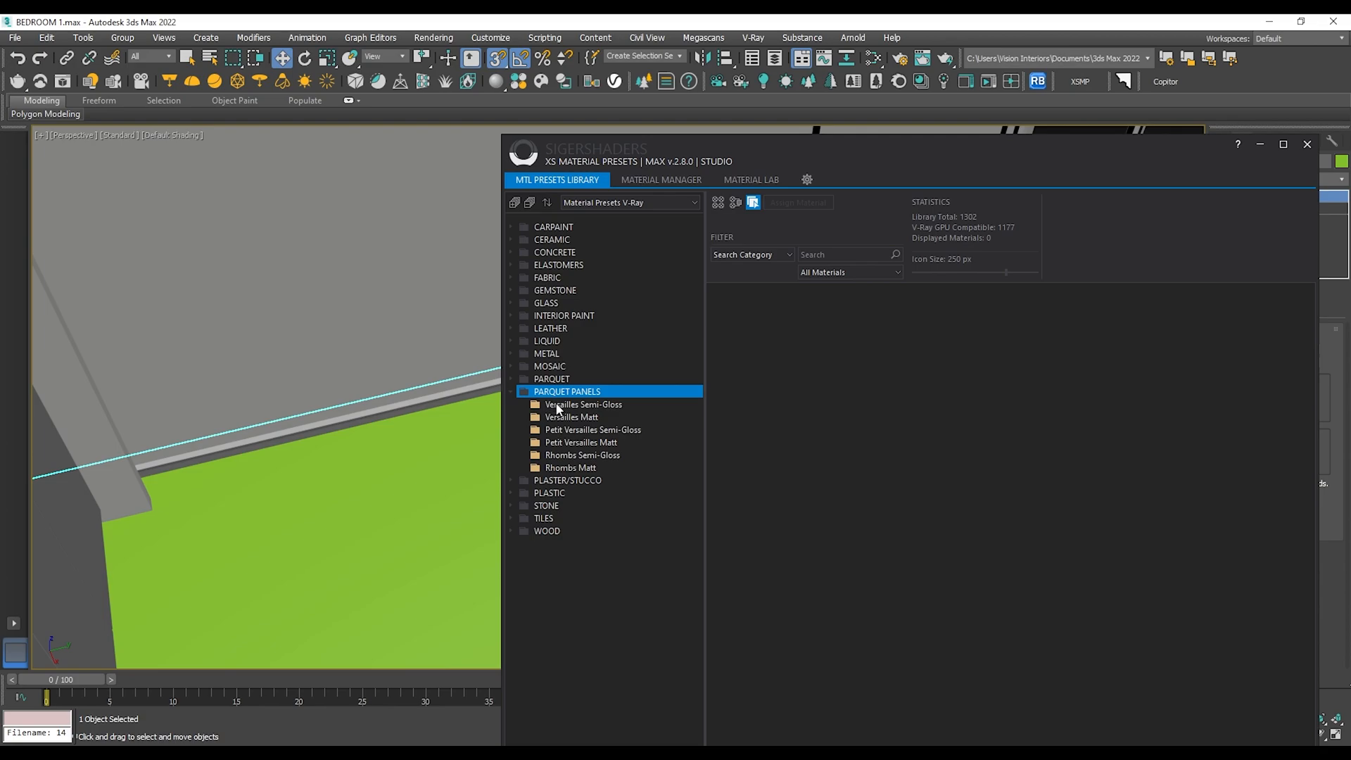
{"action": "left_click", "coordinate": [560, 405]}
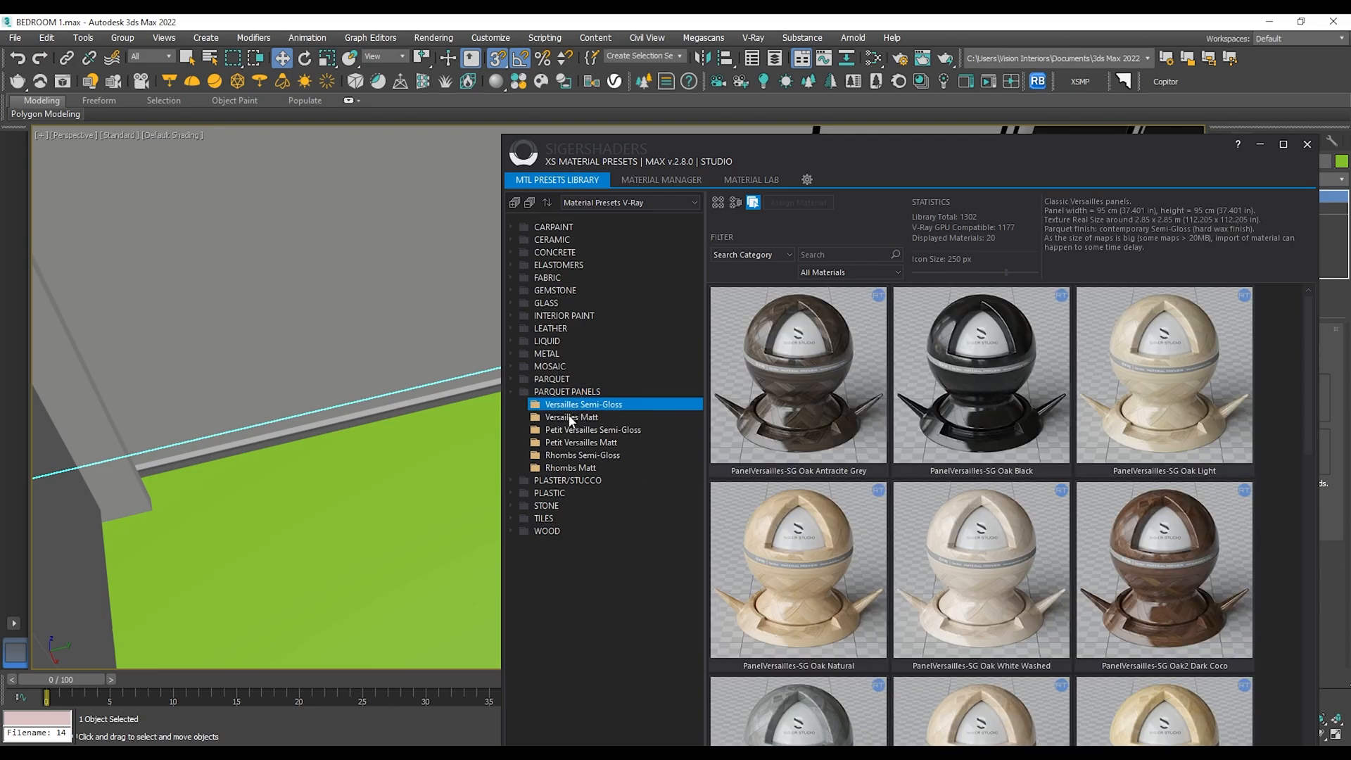
{"action": "left_click", "coordinate": [570, 418]}
{"action": "scroll", "coordinate": [899, 474], "scroll_direction": "down", "scroll_amount": 3}
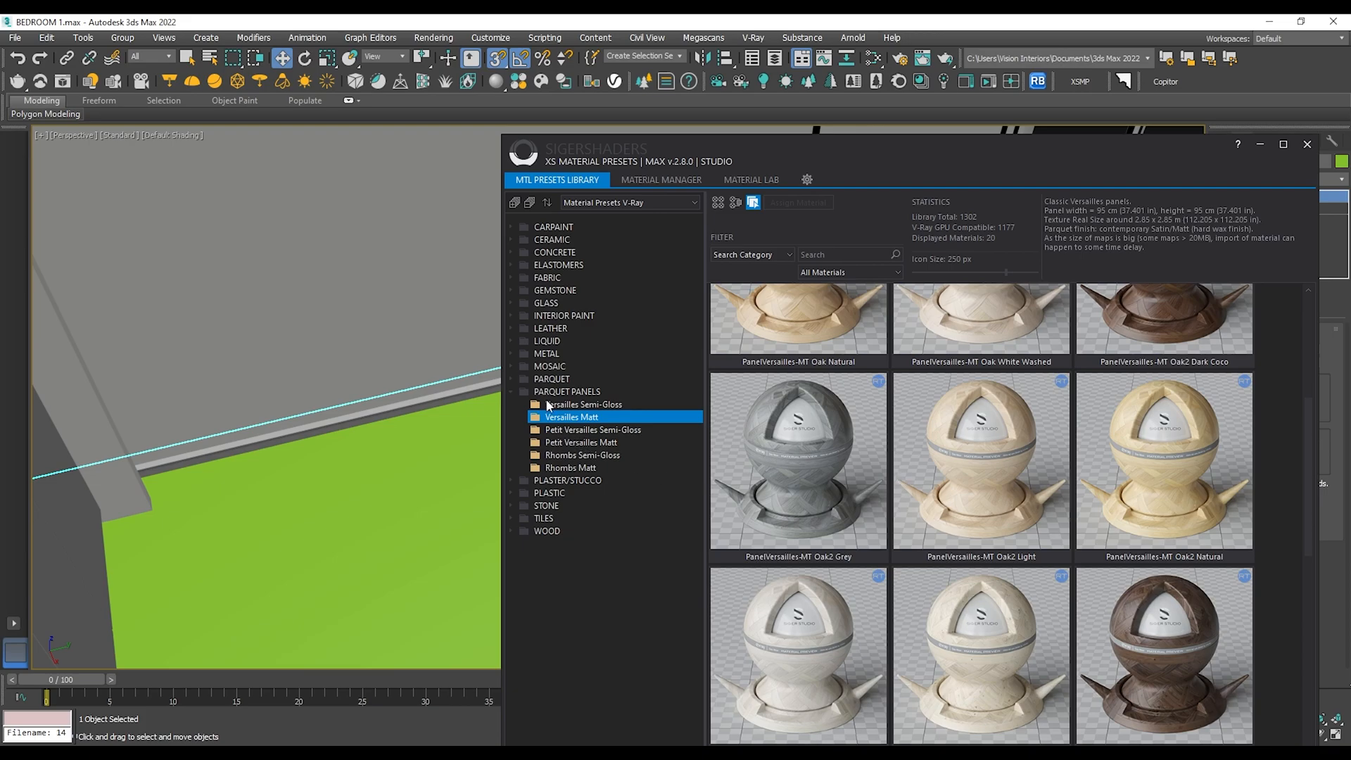
{"action": "left_click", "coordinate": [552, 379]}
{"action": "left_click", "coordinate": [563, 392]}
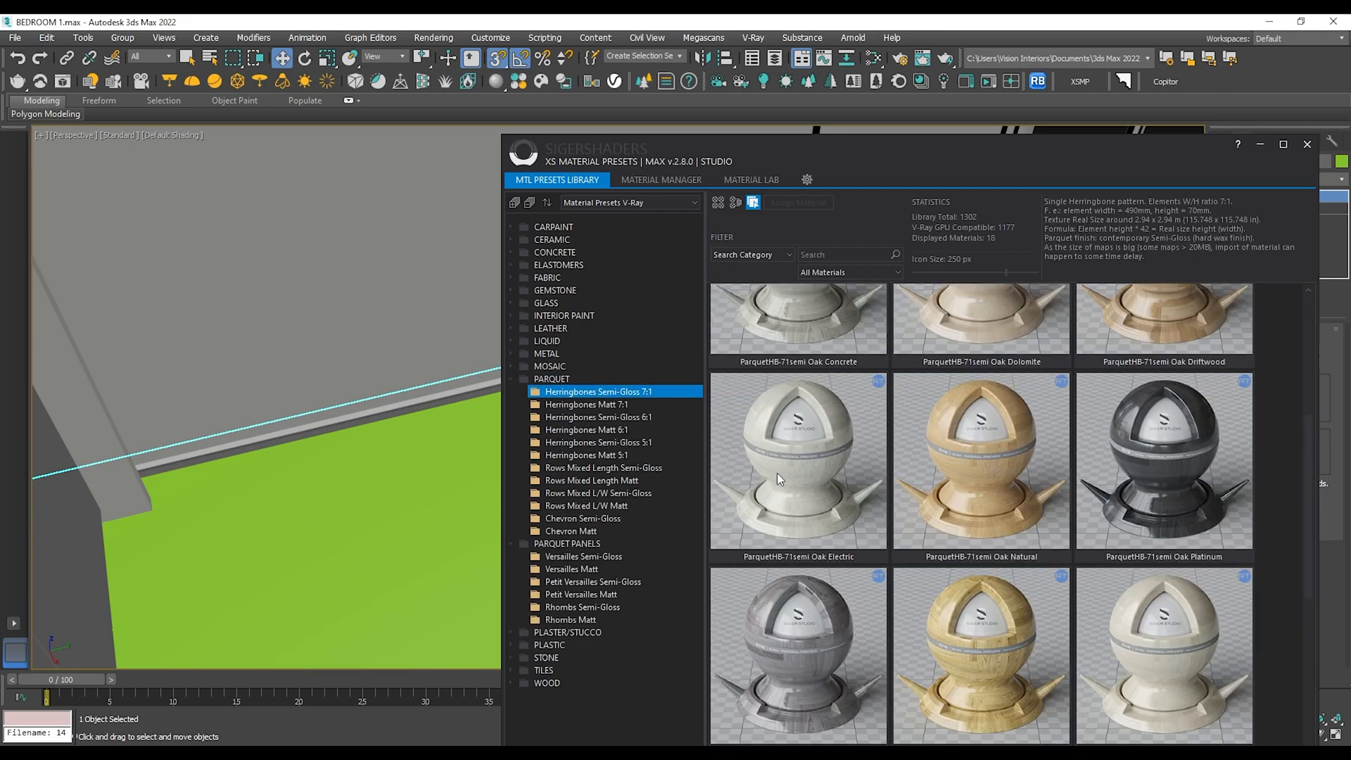
{"action": "scroll", "coordinate": [916, 533], "scroll_direction": "up", "scroll_amount": 5}
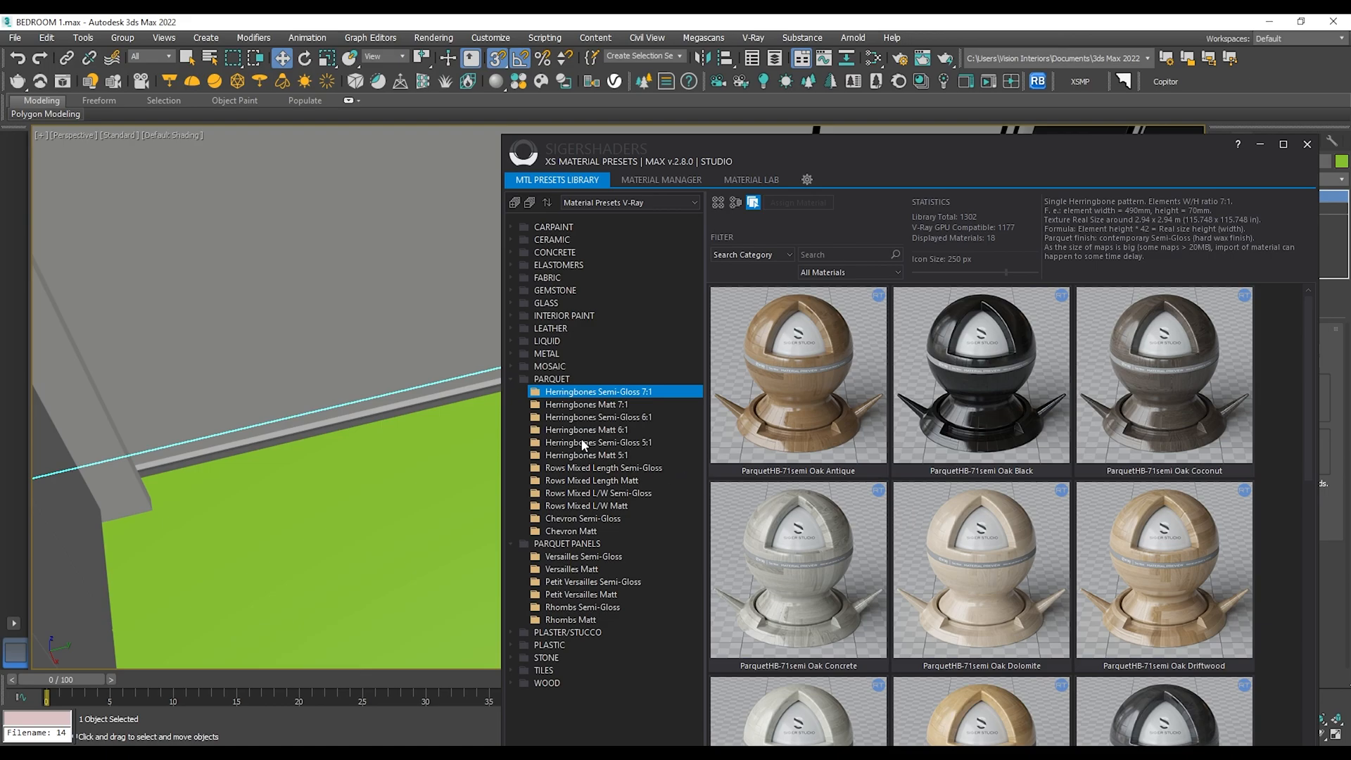
Look through the Rows Mixed Length Semi-Gloss parquet presets down to the last one.
{"action": "left_click", "coordinate": [584, 468]}
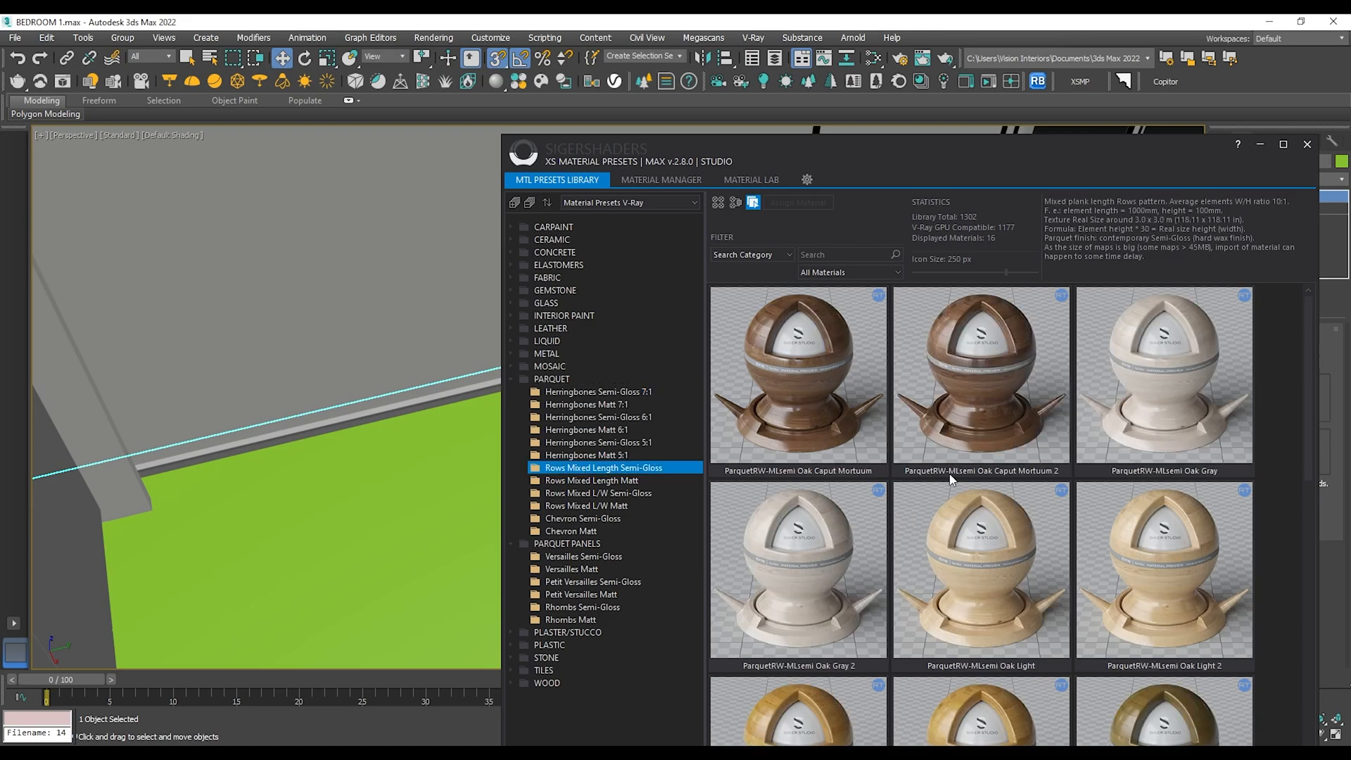
{"action": "scroll", "coordinate": [951, 479], "scroll_direction": "down", "scroll_amount": 1}
{"action": "scroll", "coordinate": [952, 486], "scroll_direction": "down", "scroll_amount": 5}
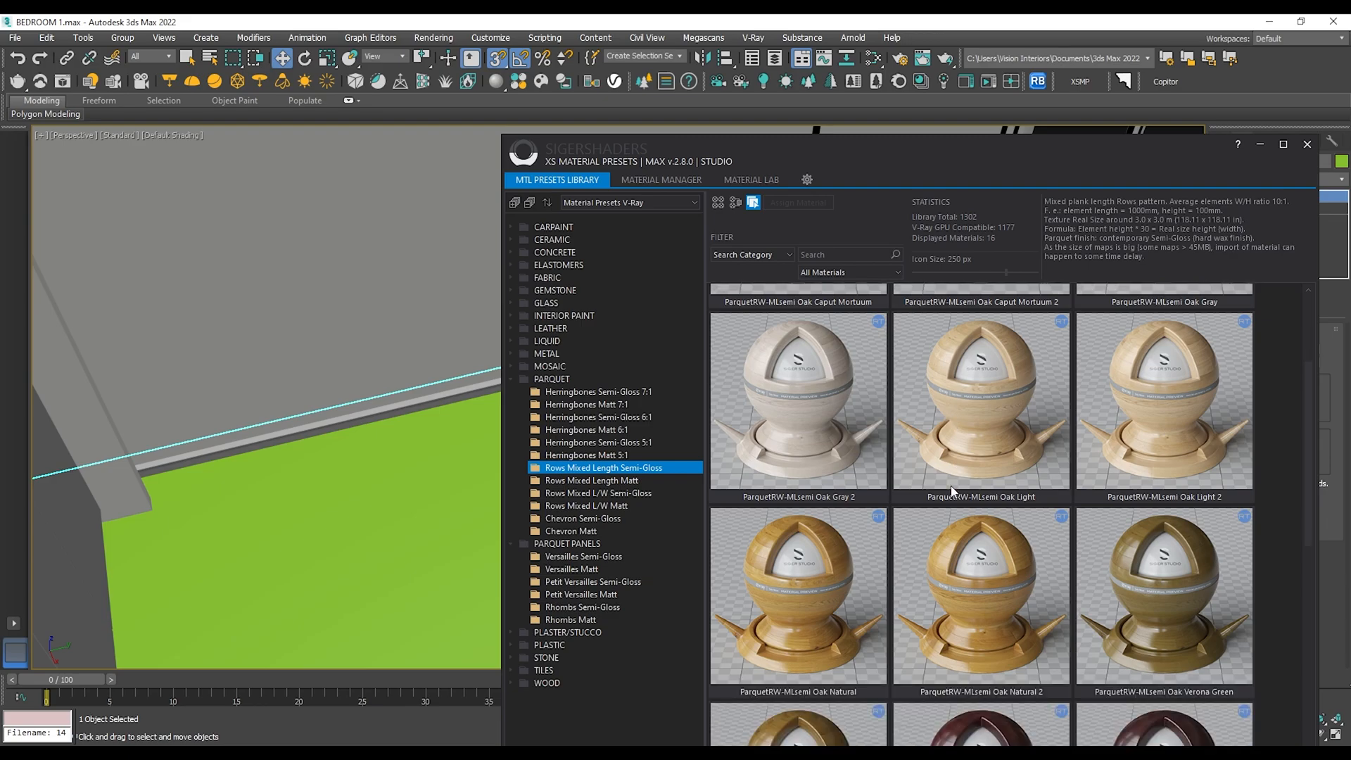
{"action": "scroll", "coordinate": [945, 503], "scroll_direction": "down", "scroll_amount": 1}
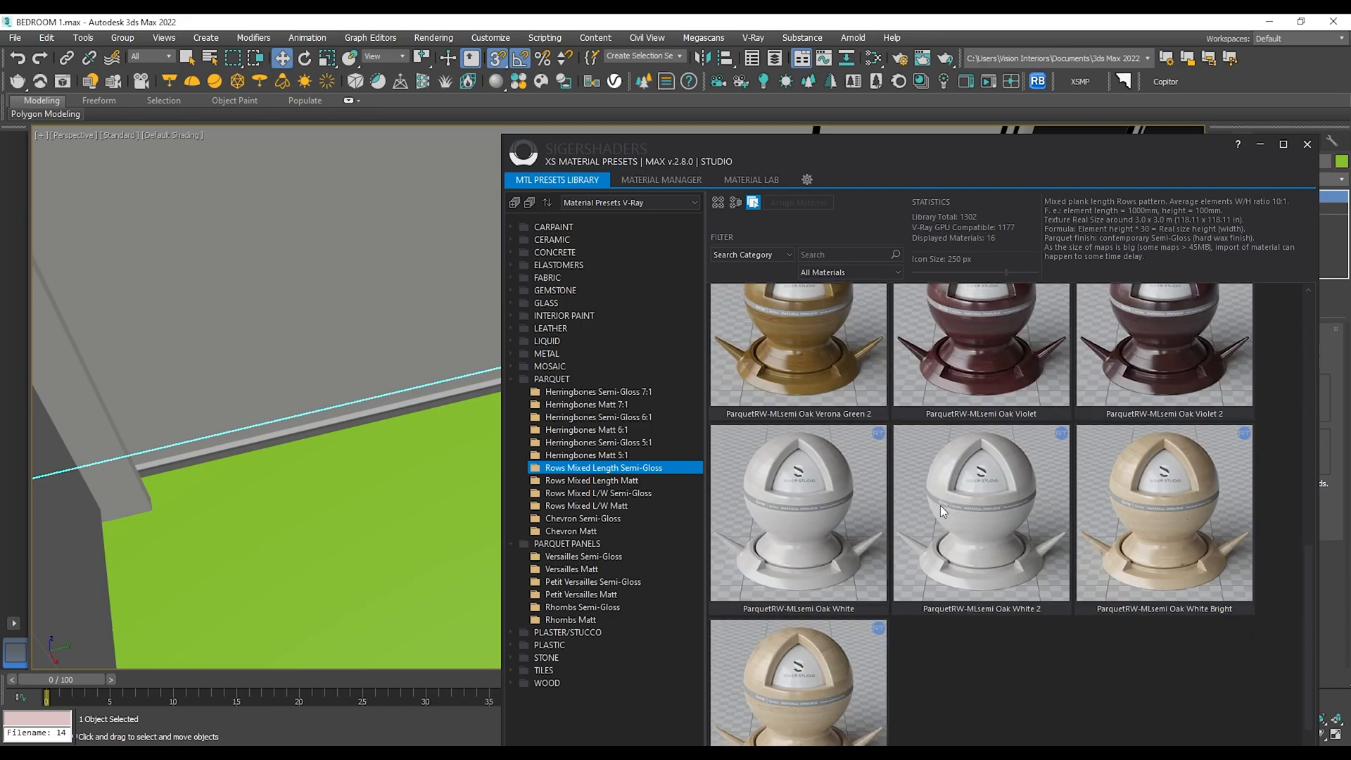
{"action": "scroll", "coordinate": [945, 577], "scroll_direction": "down", "scroll_amount": 1}
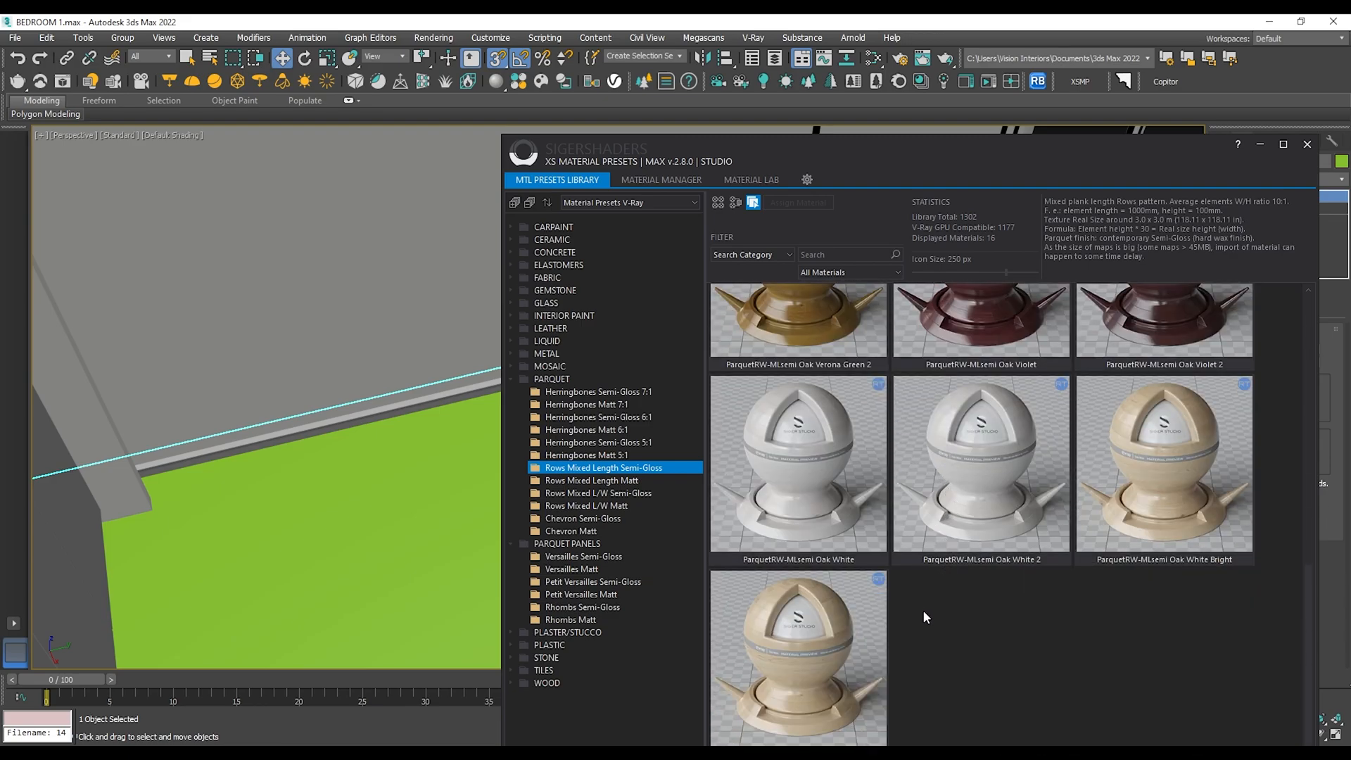
{"action": "left_click", "coordinate": [837, 630]}
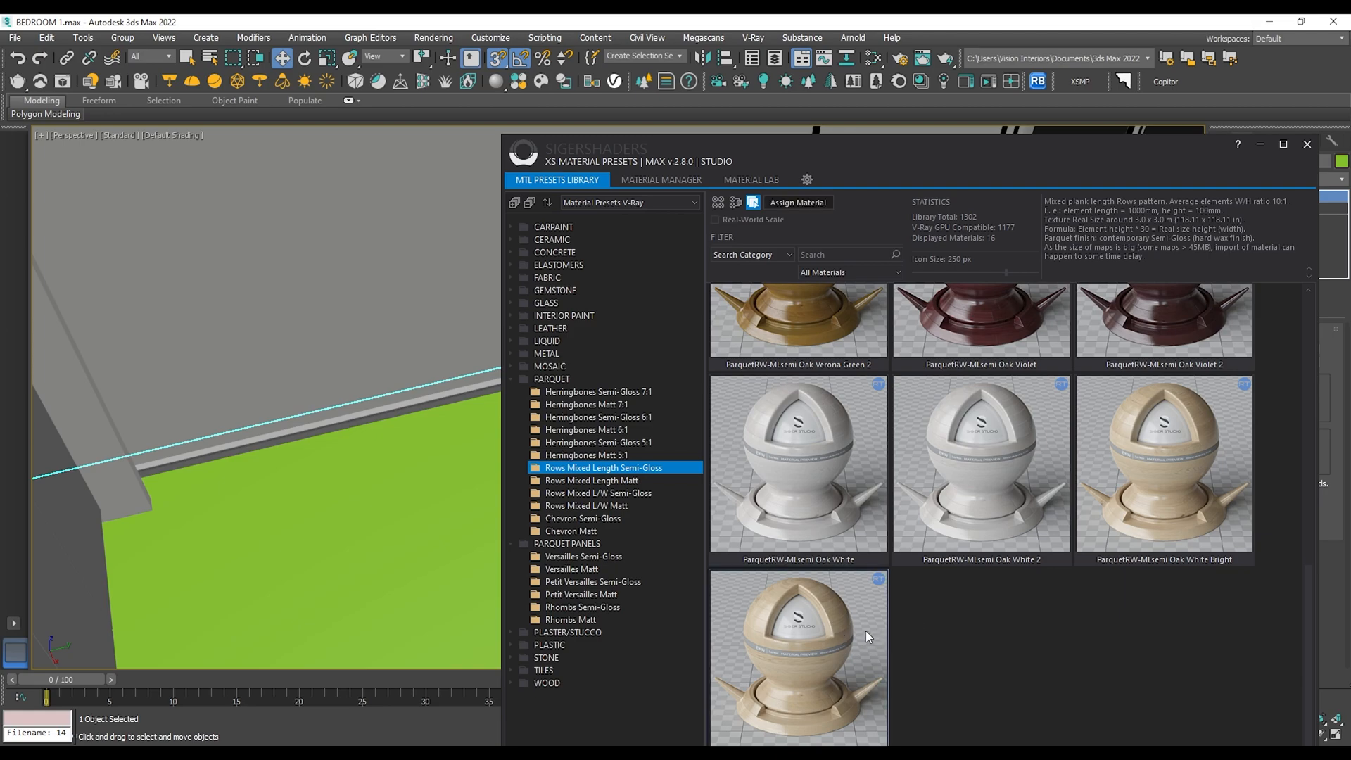
Load the ParquetRW-MLmatt Oak White Bright 2 preset from Rows Mixed Length Matt into the Slate Material Editor and show its full node network.
{"action": "left_click", "coordinate": [591, 482]}
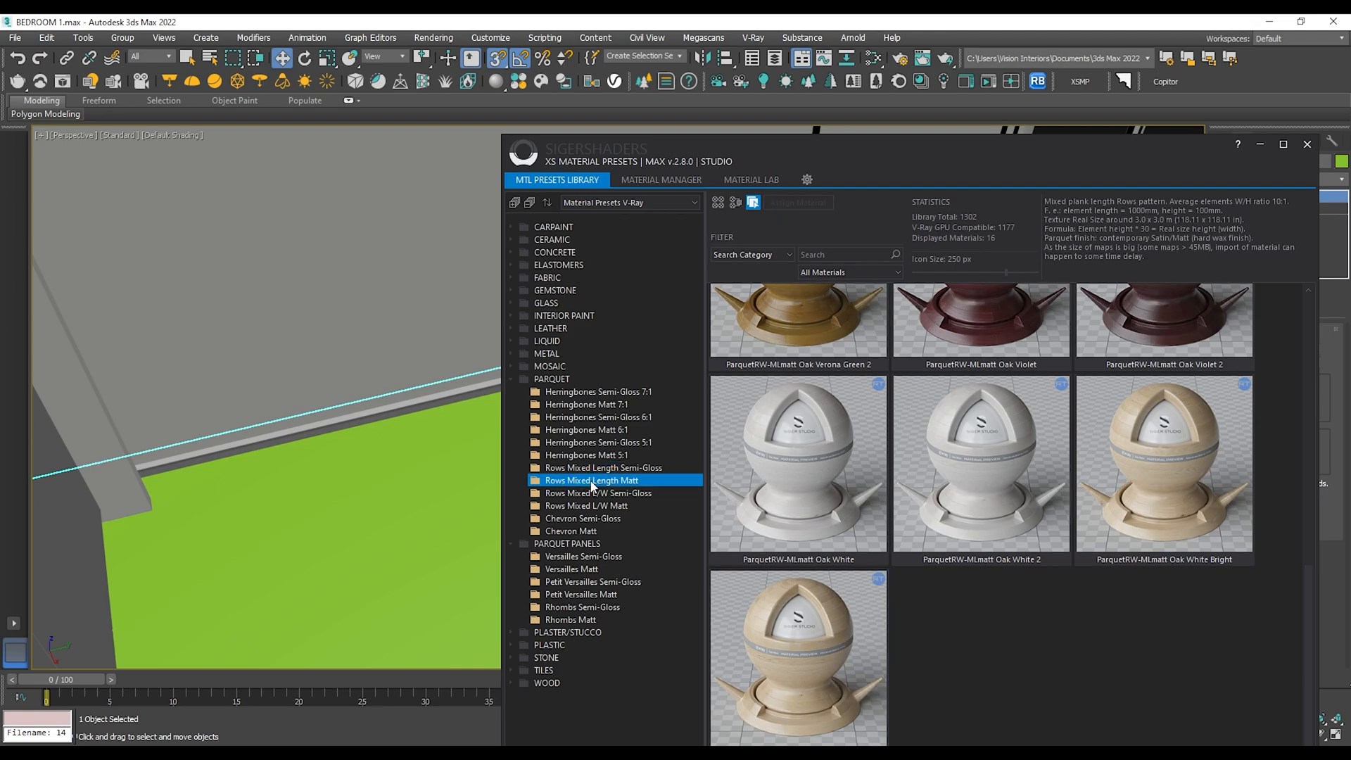
{"action": "left_click", "coordinate": [624, 494]}
{"action": "left_click", "coordinate": [622, 482]}
{"action": "left_click", "coordinate": [780, 610]}
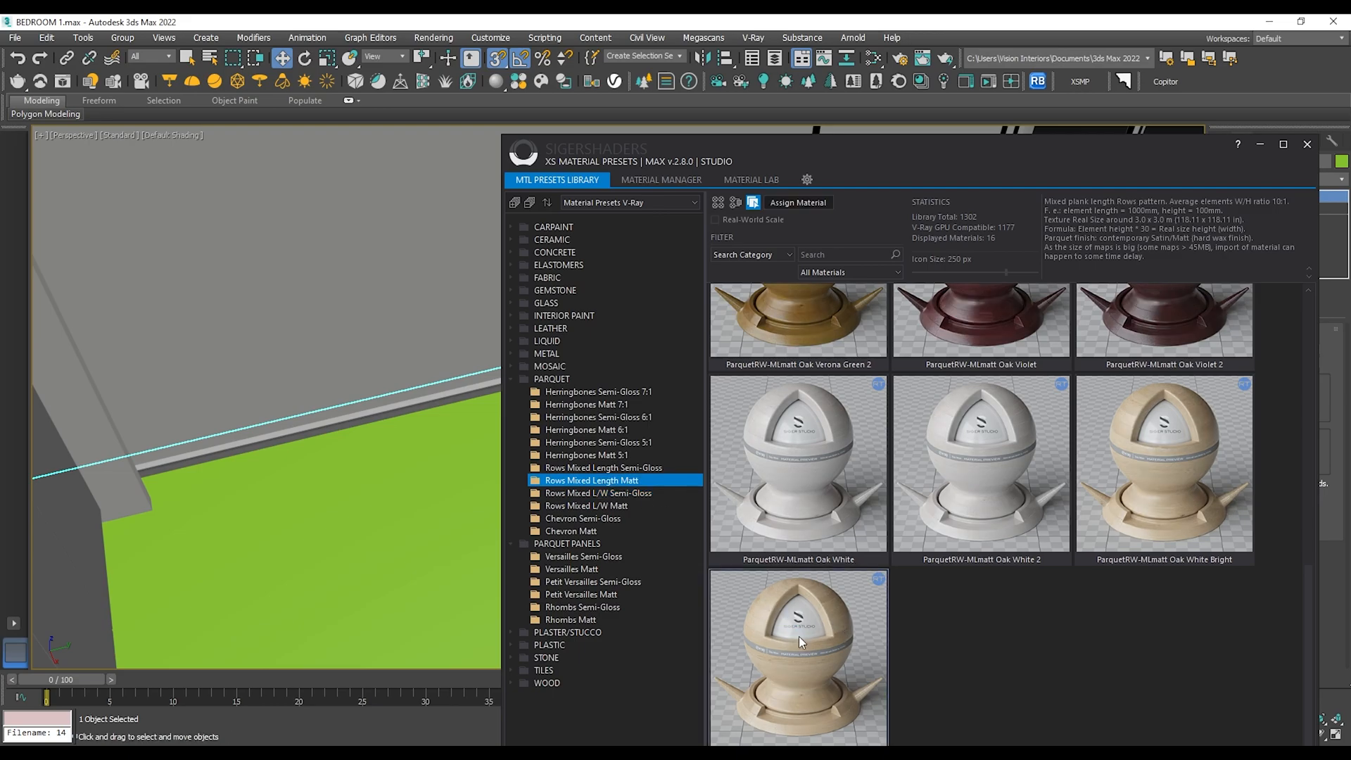
{"action": "right_click", "coordinate": [799, 636]}
{"action": "left_click", "coordinate": [880, 677]}
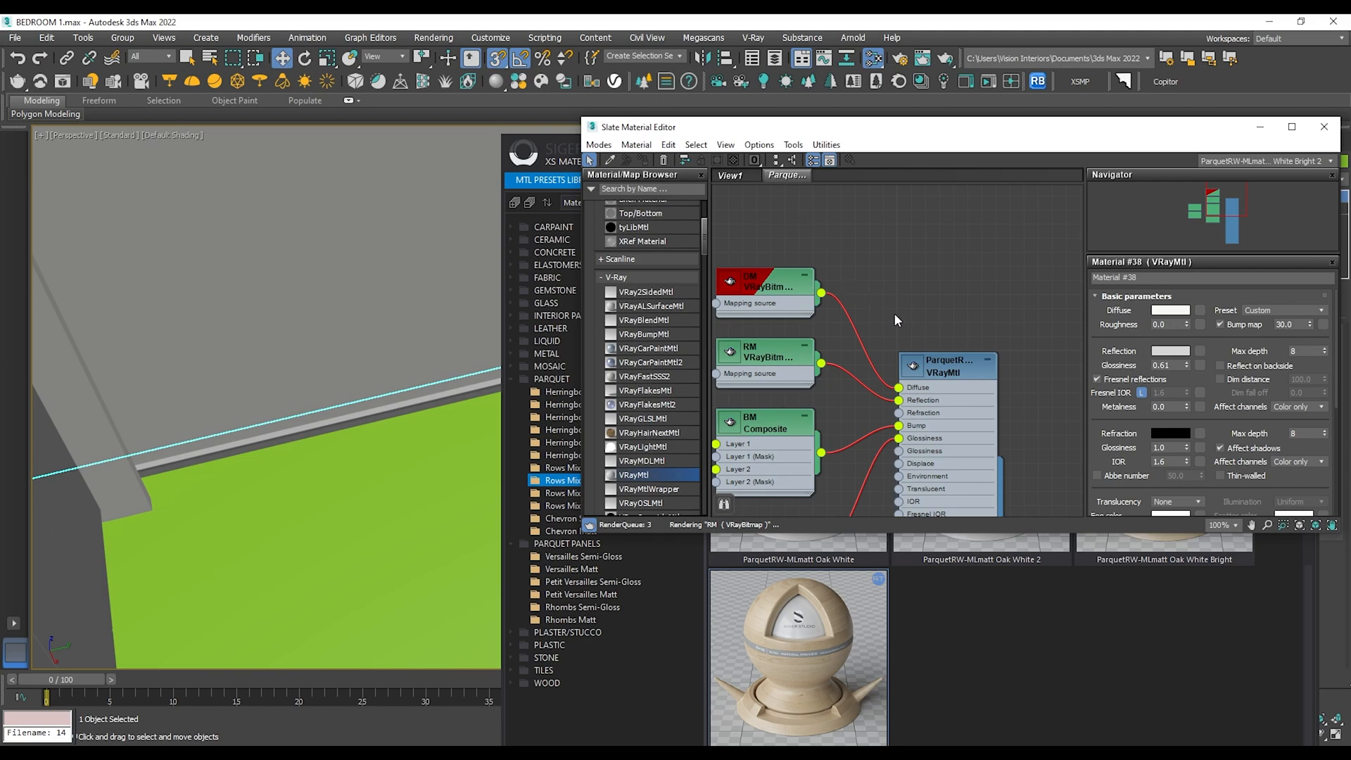
{"action": "scroll", "coordinate": [872, 317], "scroll_direction": "down", "scroll_amount": 3}
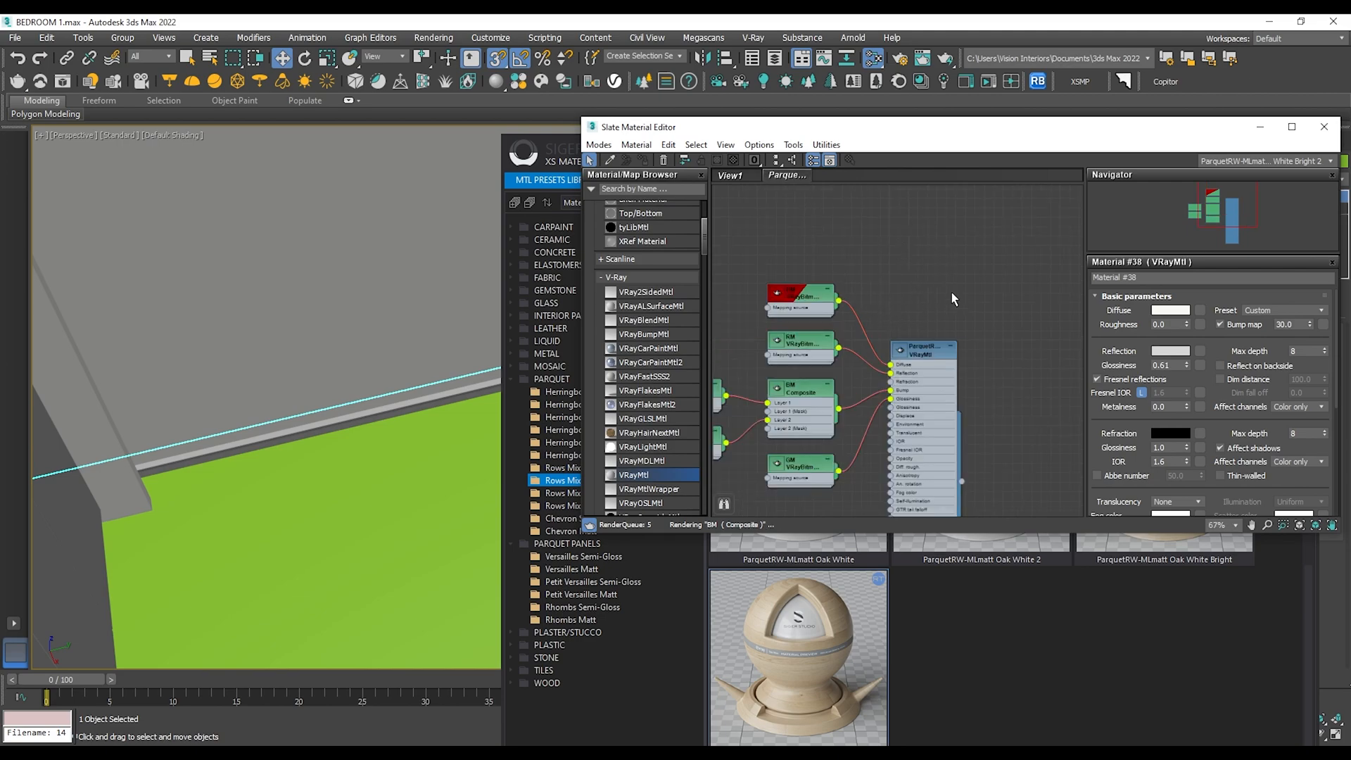
{"action": "scroll", "coordinate": [946, 297], "scroll_direction": "down", "scroll_amount": 1}
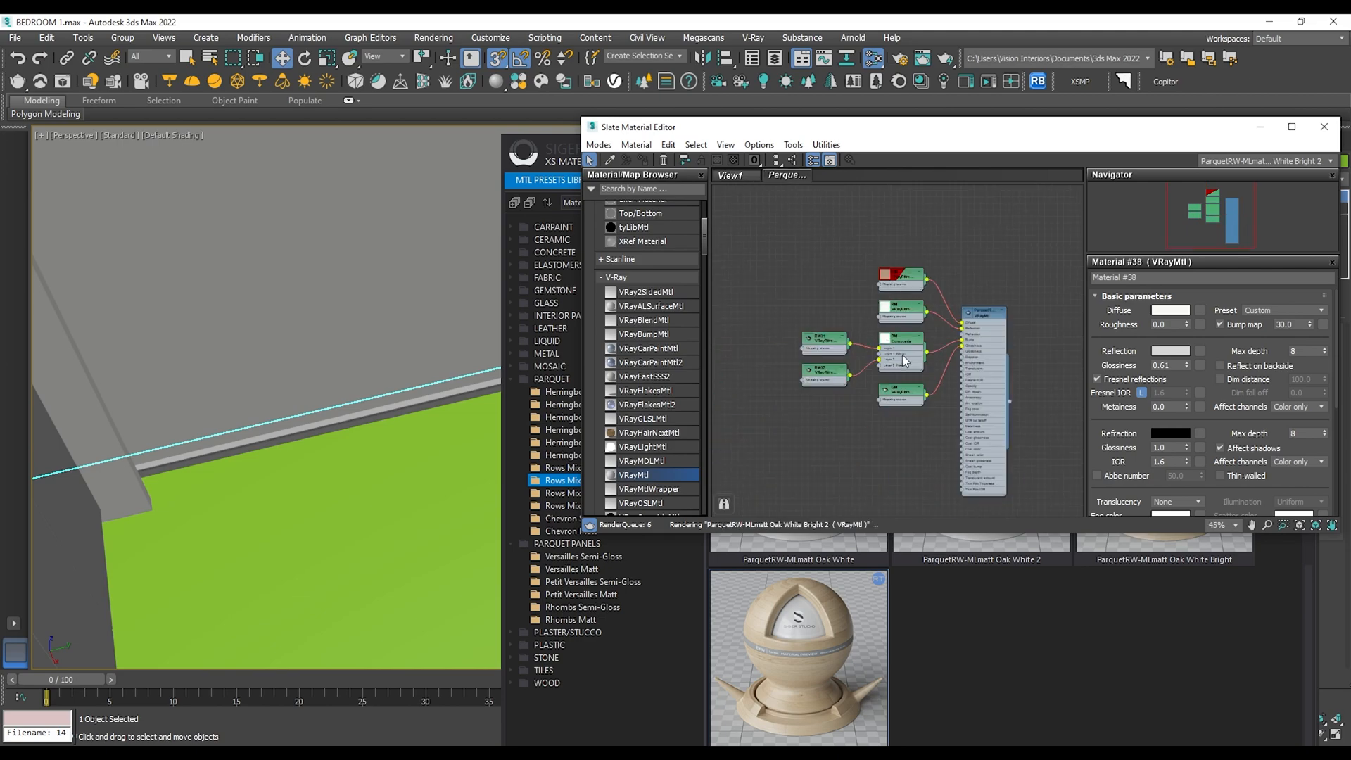
{"action": "left_click", "coordinate": [739, 176]}
{"action": "scroll", "coordinate": [901, 349], "scroll_direction": "down", "scroll_amount": 1}
{"action": "middle_click_drag", "start_coordinate": [896, 274], "coordinate": [885, 302]}
{"action": "scroll", "coordinate": [906, 416], "scroll_direction": "down", "scroll_amount": 1}
{"action": "scroll", "coordinate": [891, 350], "scroll_direction": "up", "scroll_amount": 3}
{"action": "left_click", "coordinate": [889, 352]}
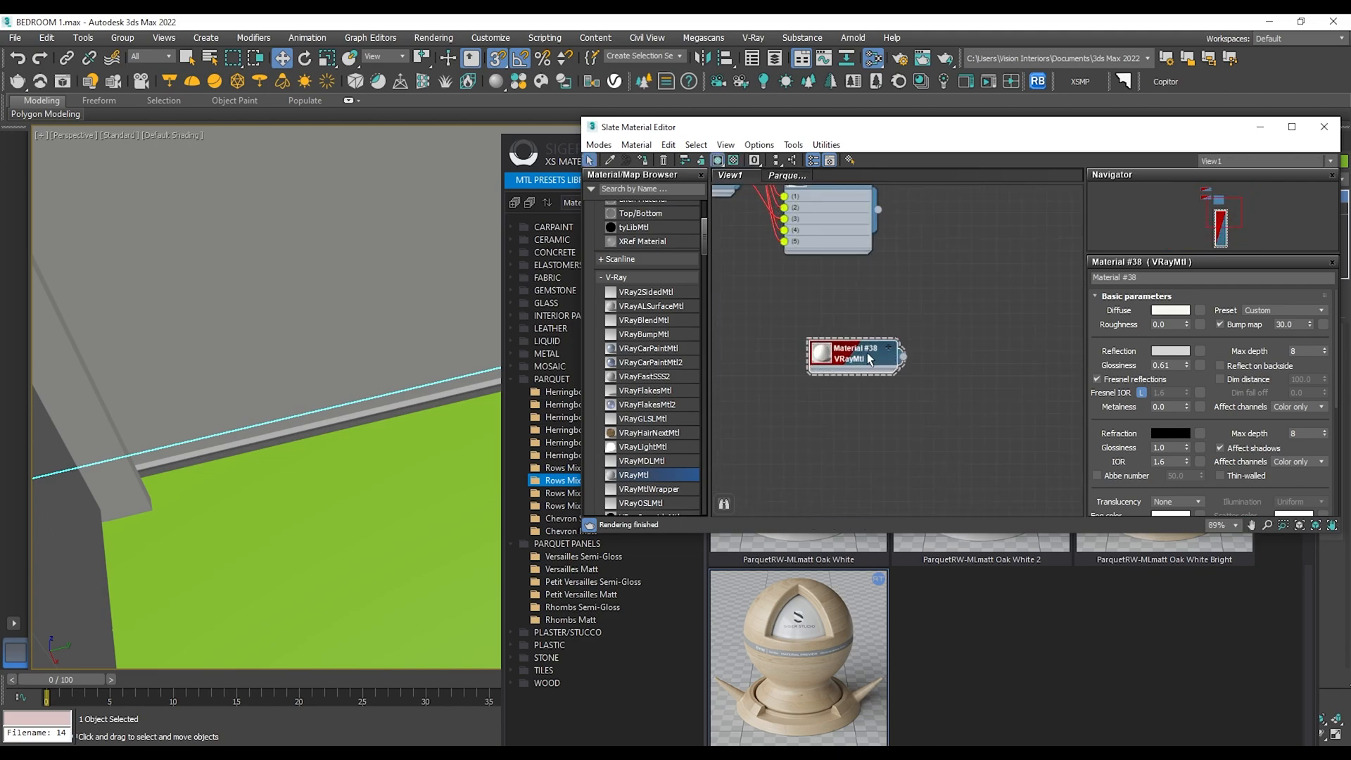
{"action": "left_click_drag", "start_coordinate": [872, 353], "coordinate": [847, 304]}
{"action": "left_click", "coordinate": [785, 176]}
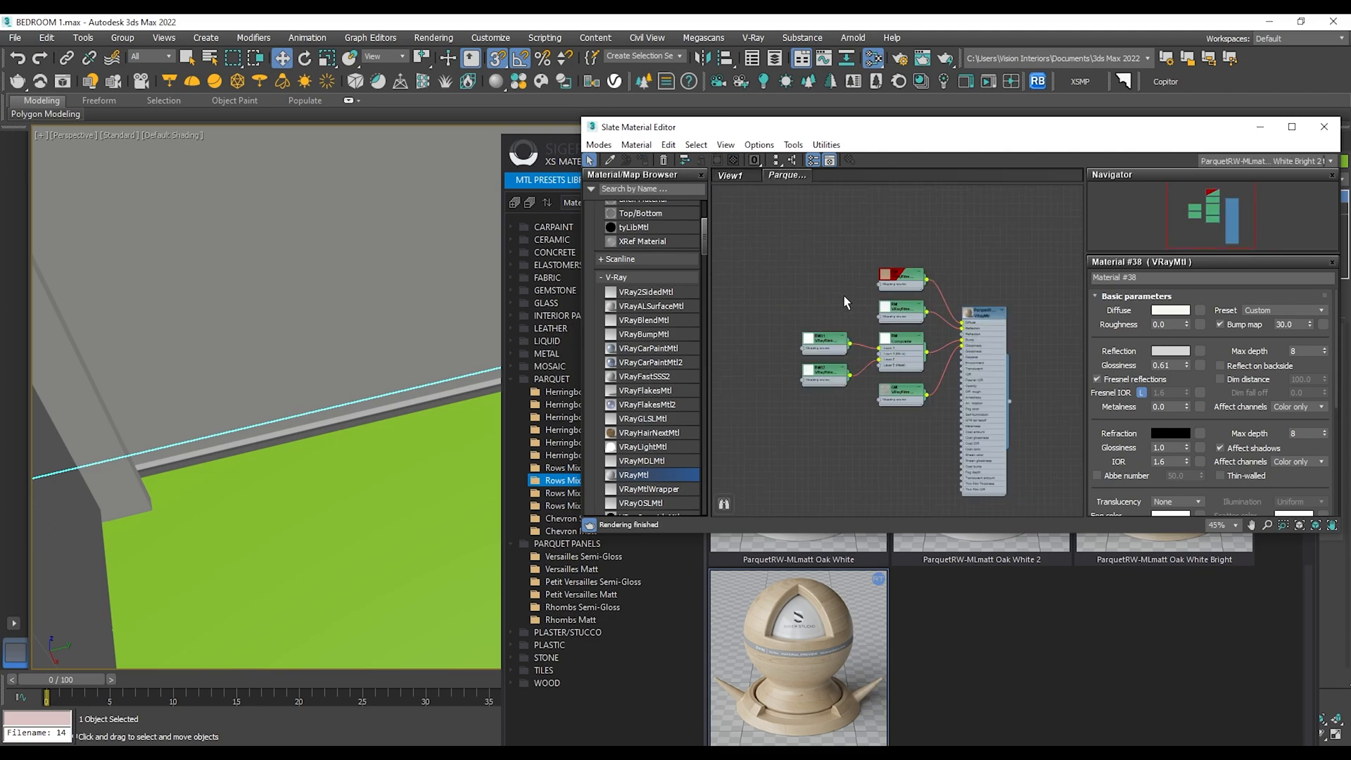
Assign the ParquetRW-MLmatt Oak White Bright 2 material to the selected floor, and close the material editor and the preset library.
{"action": "double_click", "coordinate": [999, 339]}
{"action": "scroll", "coordinate": [901, 329], "scroll_direction": "up", "scroll_amount": 4}
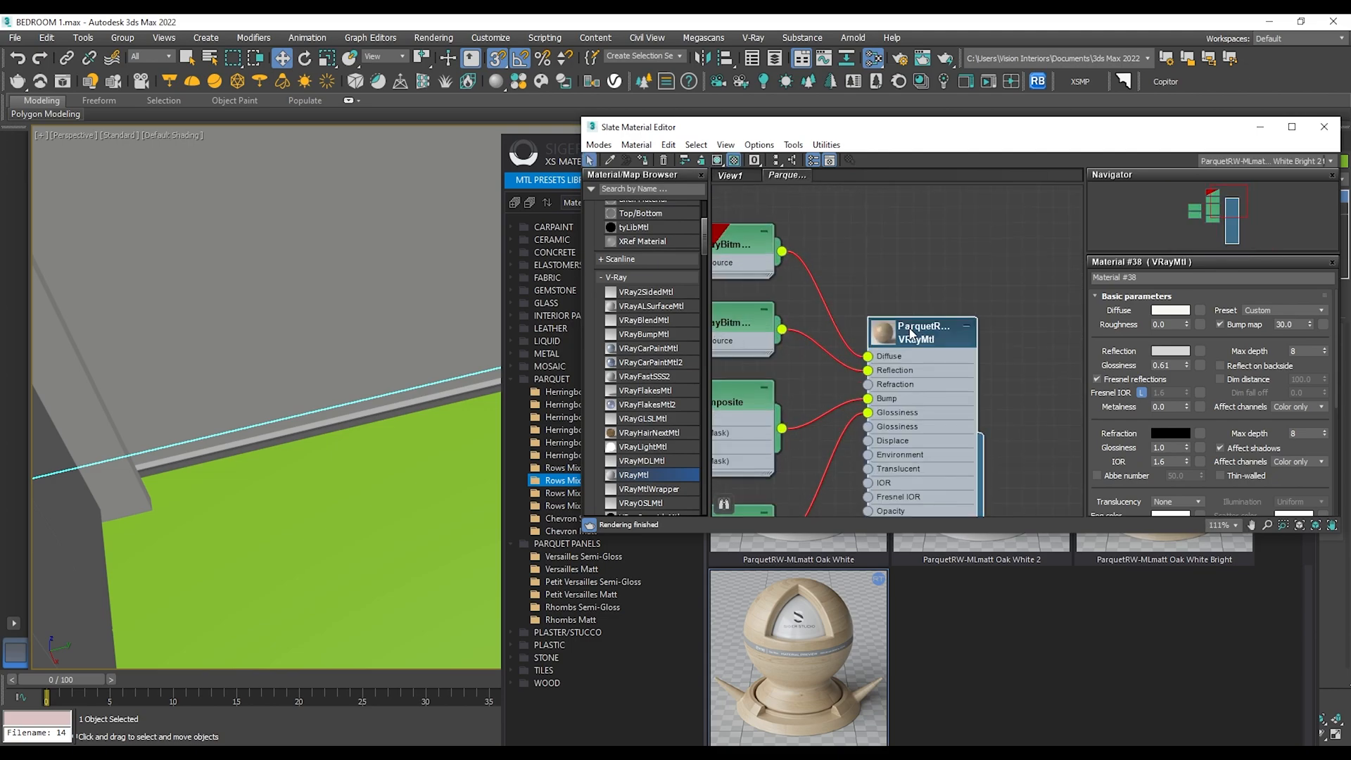
{"action": "left_click", "coordinate": [641, 162]}
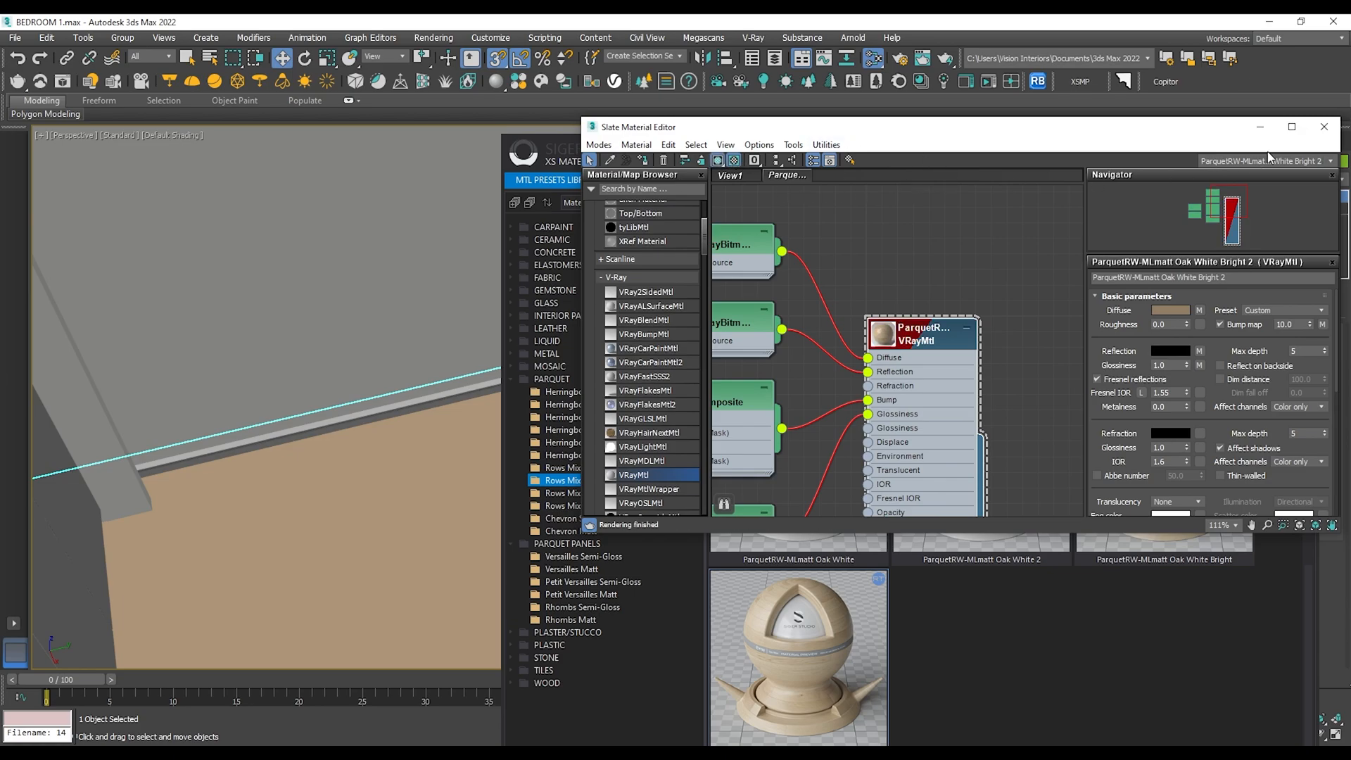
{"action": "left_click", "coordinate": [1323, 126]}
{"action": "left_click", "coordinate": [1306, 145]}
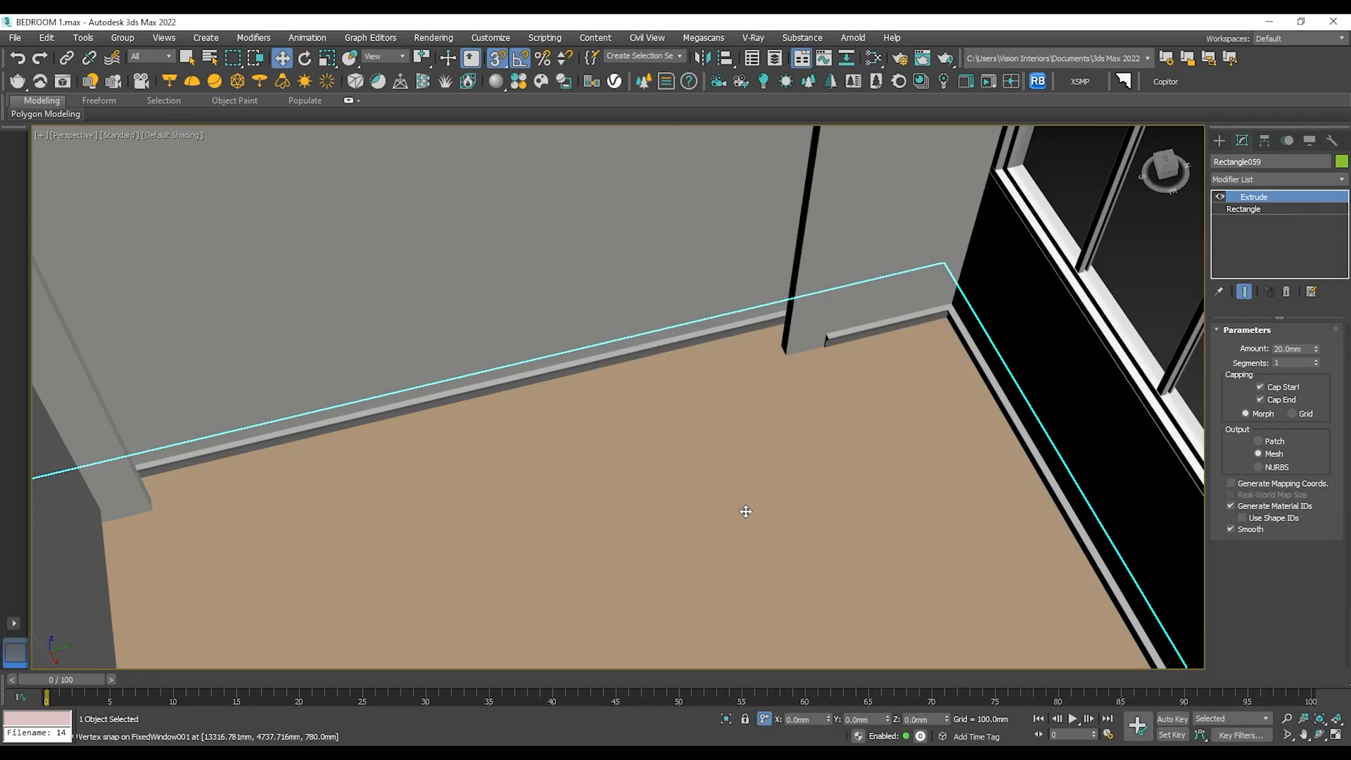
Add a UVW Map modifier to the floor and set its mapping to Box.
{"action": "scroll", "coordinate": [753, 371], "scroll_direction": "down", "scroll_amount": 3}
{"action": "middle_click_drag", "start_coordinate": [759, 396], "coordinate": [778, 392], "text": "alt"}
{"action": "scroll", "coordinate": [844, 376], "scroll_direction": "up", "scroll_amount": 4}
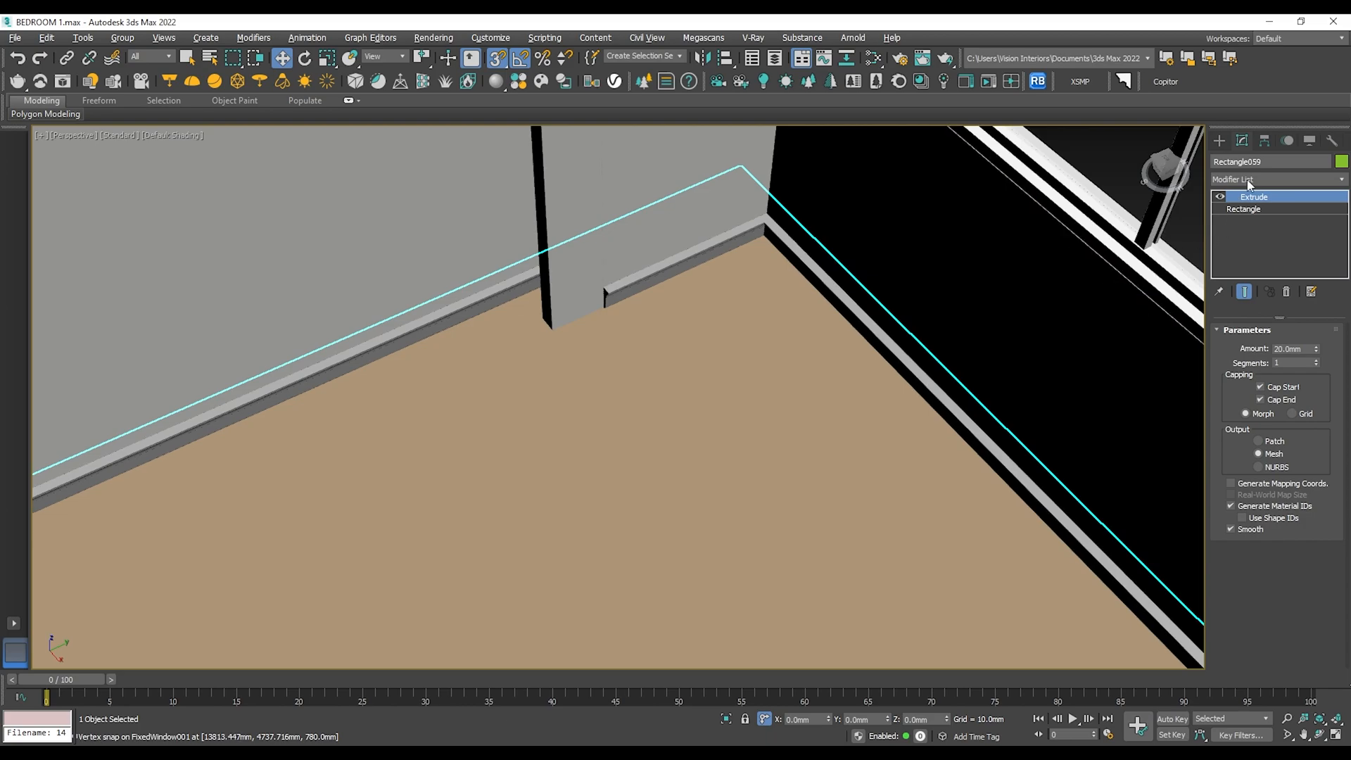
{"action": "left_click", "coordinate": [1275, 181]}
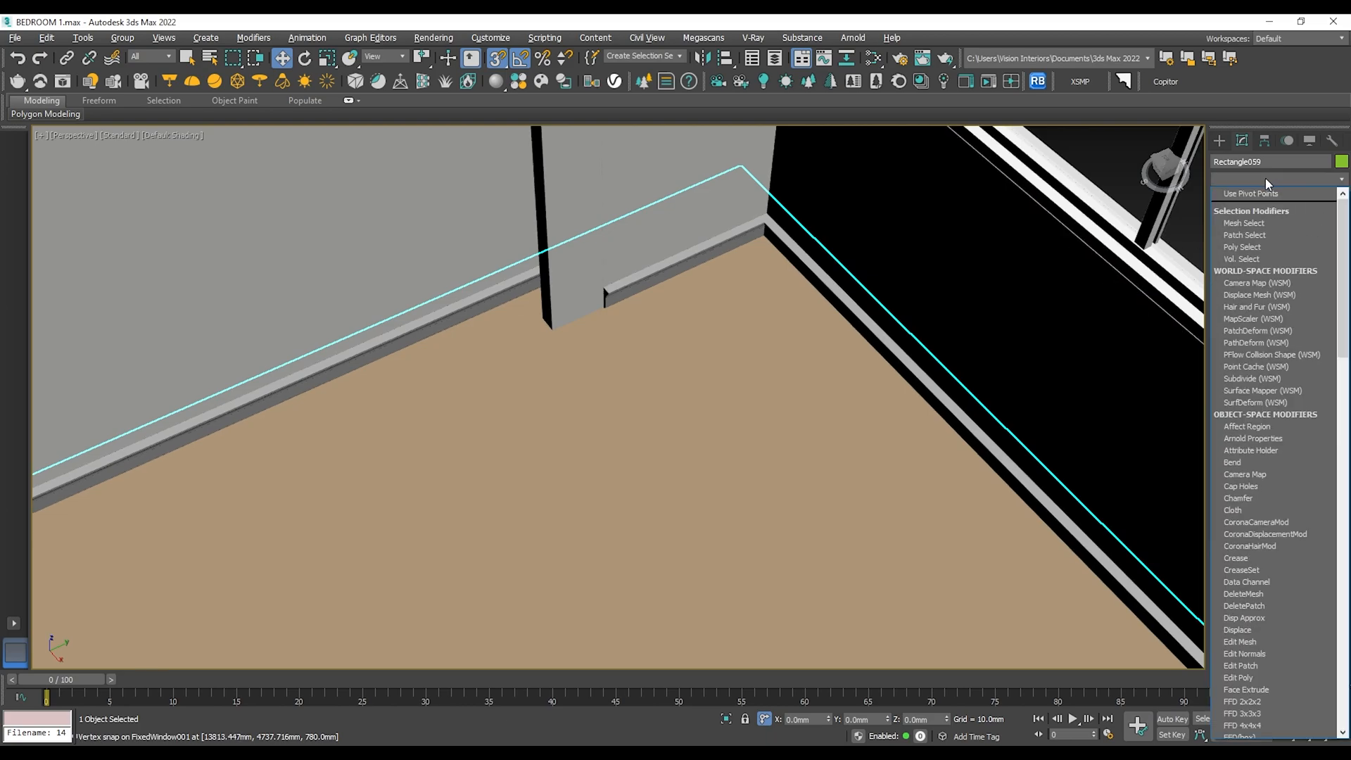
{"action": "key", "text": "u"}
{"action": "left_click", "coordinate": [1236, 578]}
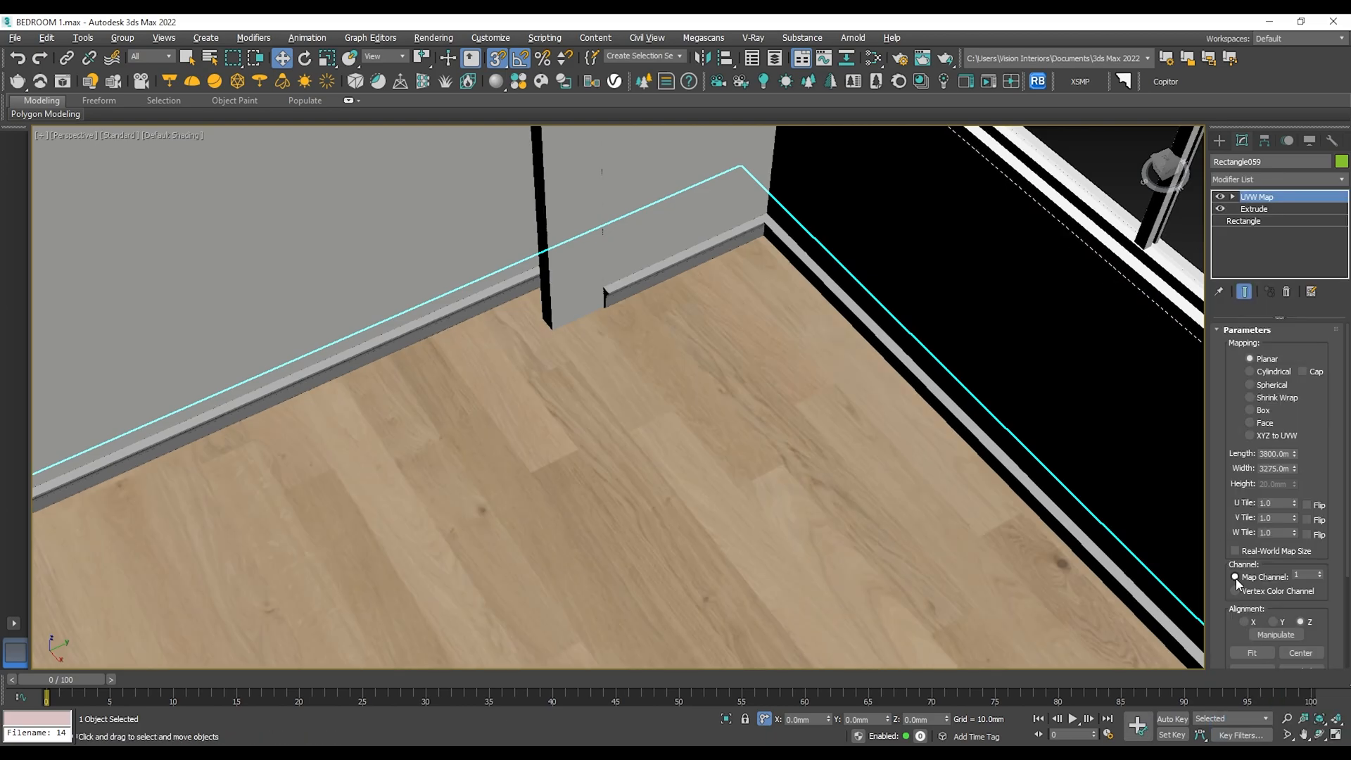
{"action": "left_click", "coordinate": [1260, 411]}
Rotate the floor's UVW Map gizmo 90 degrees about the Z axis.
{"action": "scroll", "coordinate": [713, 399], "scroll_direction": "down", "scroll_amount": 5}
{"action": "middle_click_drag", "start_coordinate": [751, 436], "coordinate": [682, 404], "text": "alt"}
{"action": "middle_click_drag", "start_coordinate": [633, 366], "coordinate": [669, 358], "text": "alt"}
{"action": "scroll", "coordinate": [678, 358], "scroll_direction": "up", "scroll_amount": 4}
{"action": "scroll", "coordinate": [678, 351], "scroll_direction": "down", "scroll_amount": 5}
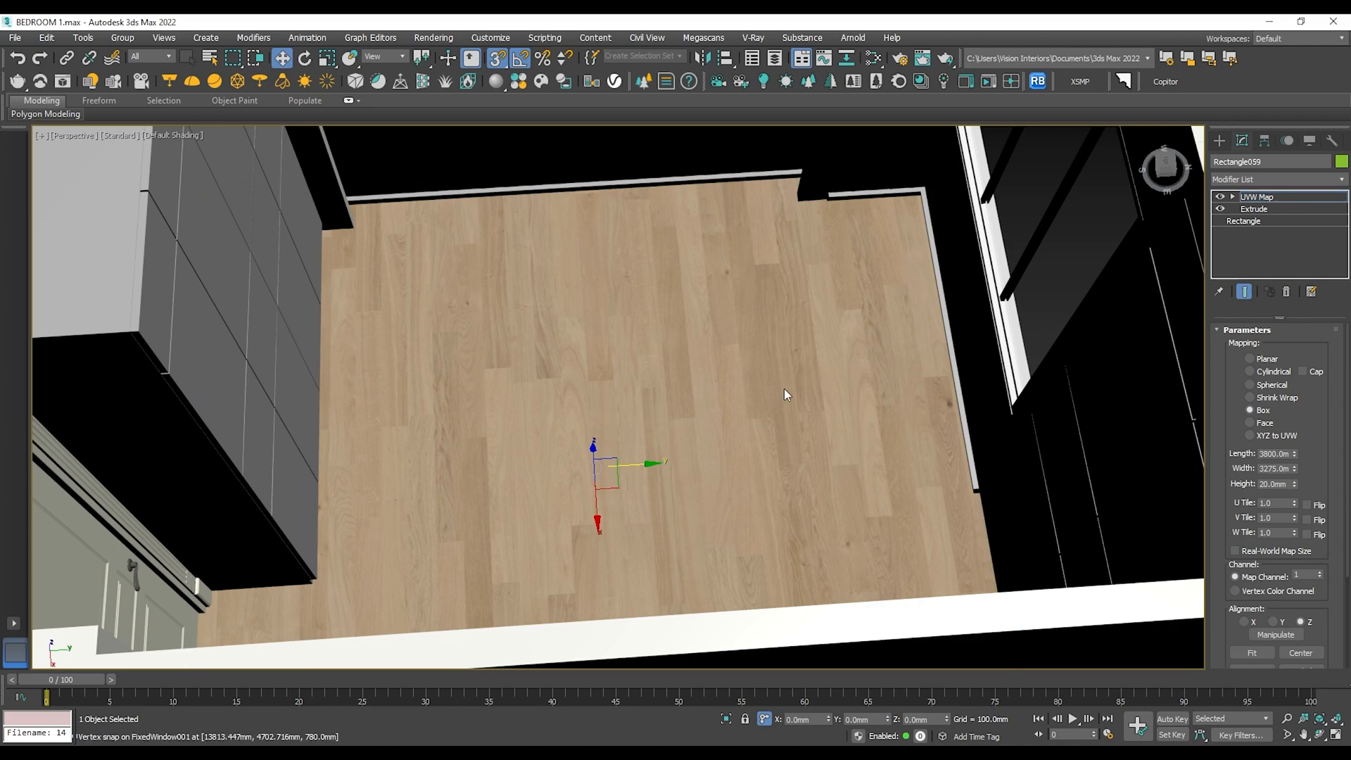
{"action": "key", "text": "e"}
{"action": "left_click_drag", "start_coordinate": [626, 510], "coordinate": [695, 488]}
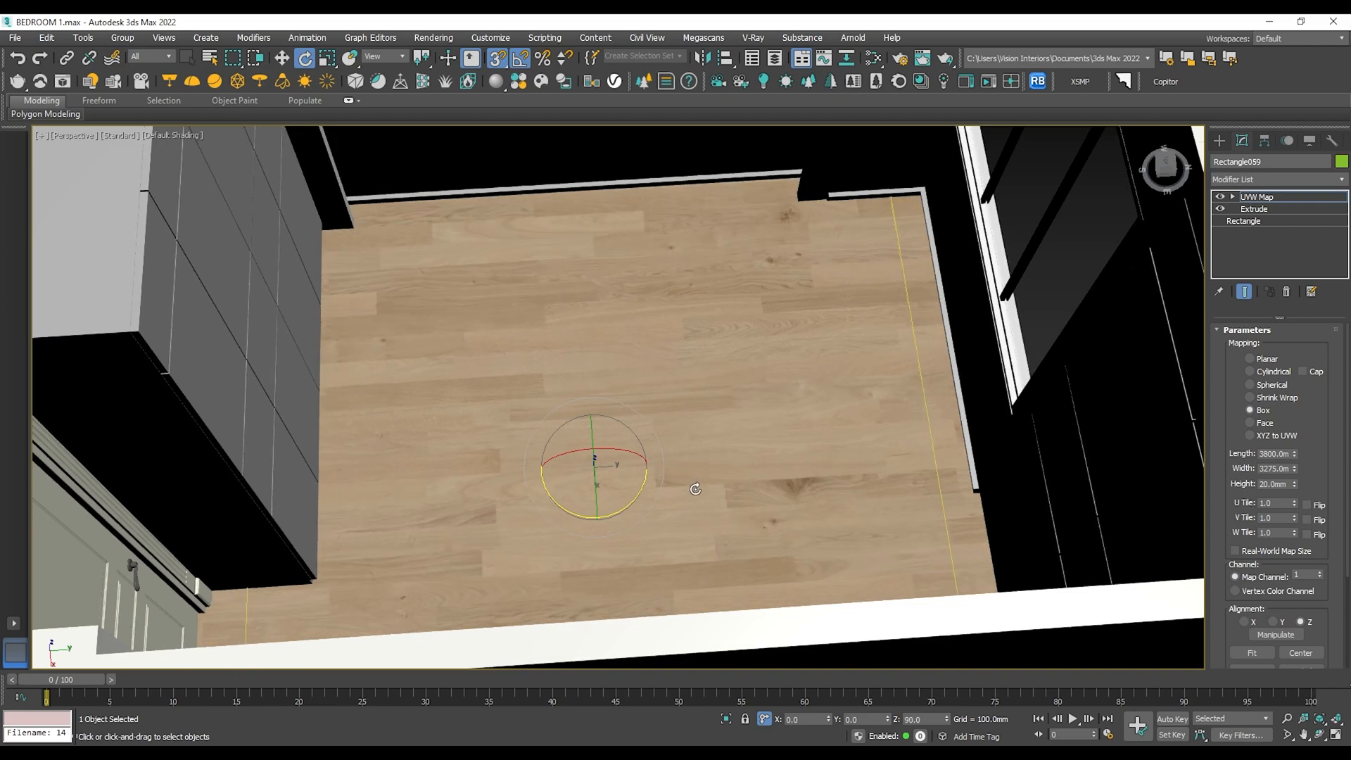
{"action": "middle_click_drag", "start_coordinate": [697, 391], "coordinate": [730, 463], "text": "alt"}
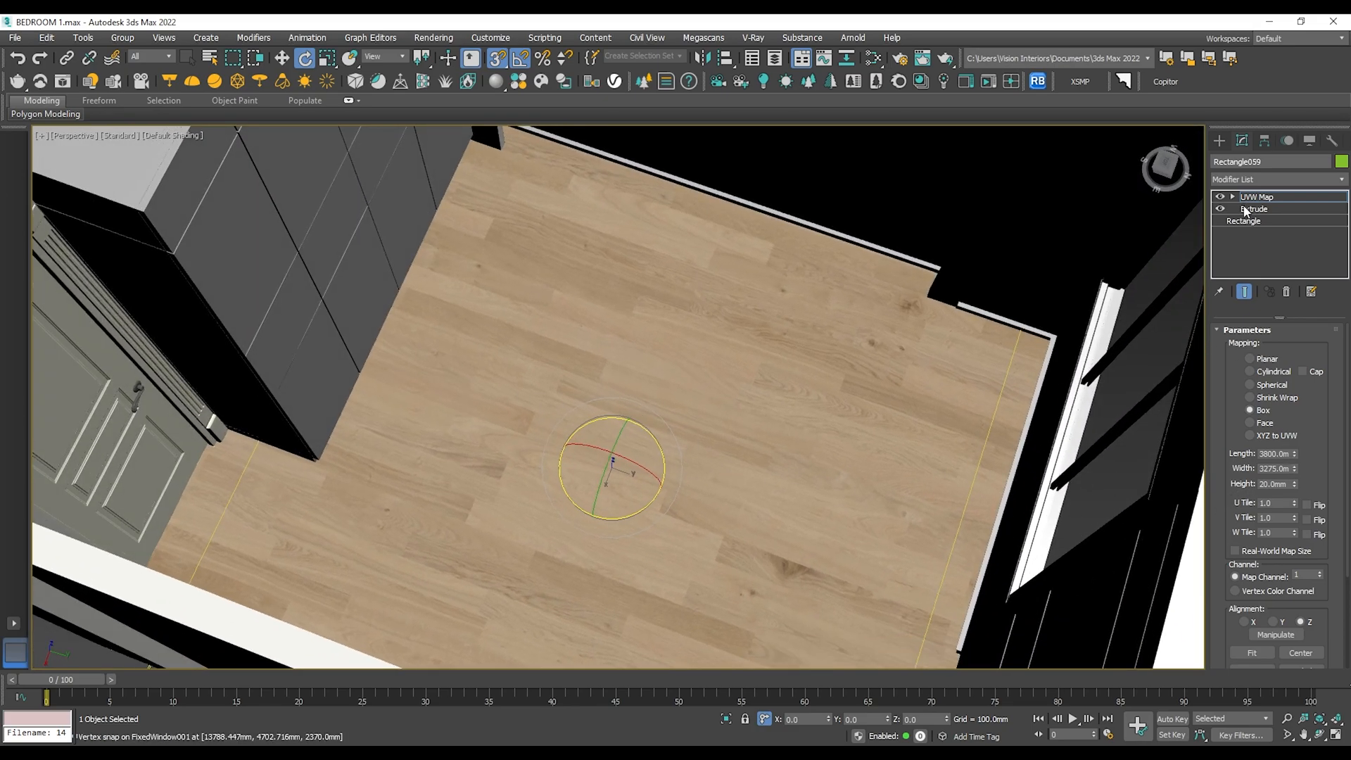
Scale the floor's UVW Map gizmo uniformly to about 52%, leave gizmo editing and deselect the floor.
{"action": "key", "text": "r"}
{"action": "left_click_drag", "start_coordinate": [619, 473], "coordinate": [650, 548]}
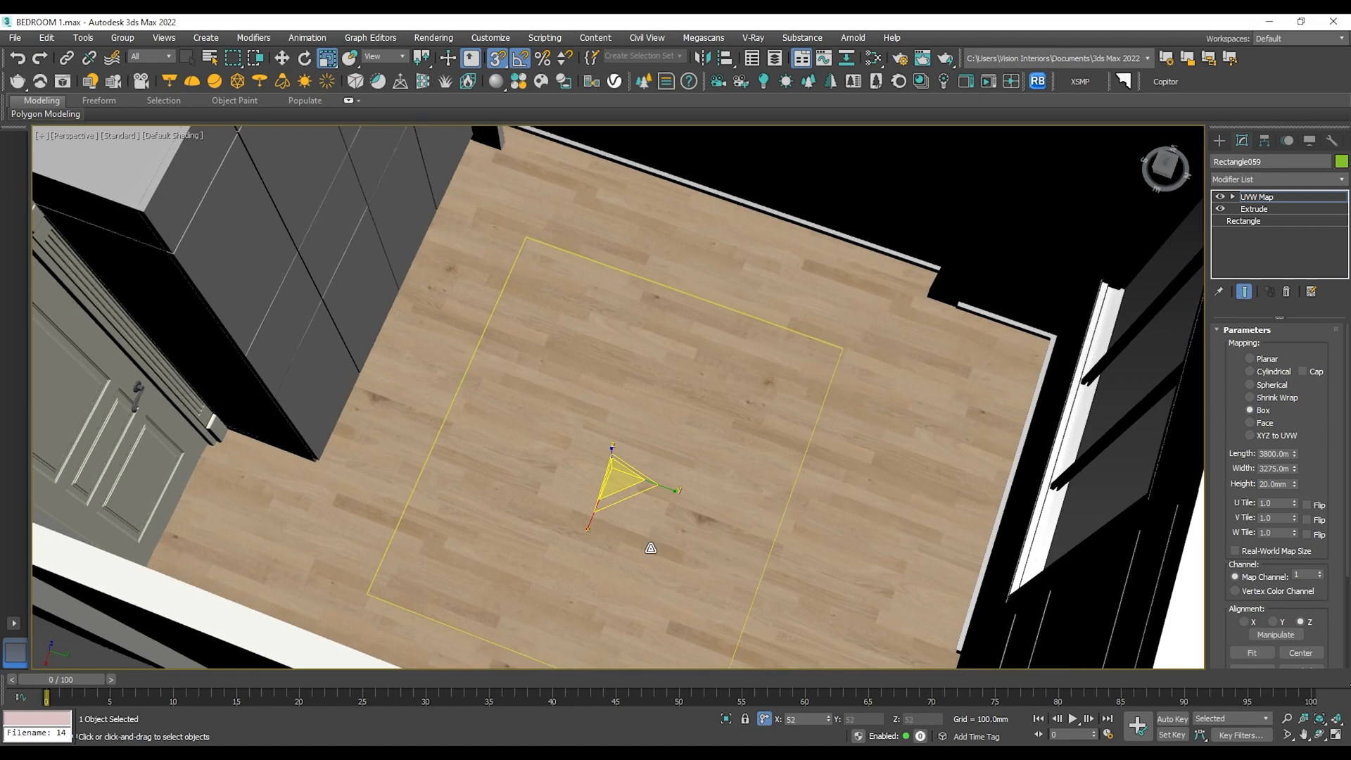
{"action": "scroll", "coordinate": [695, 422], "scroll_direction": "up", "scroll_amount": 5}
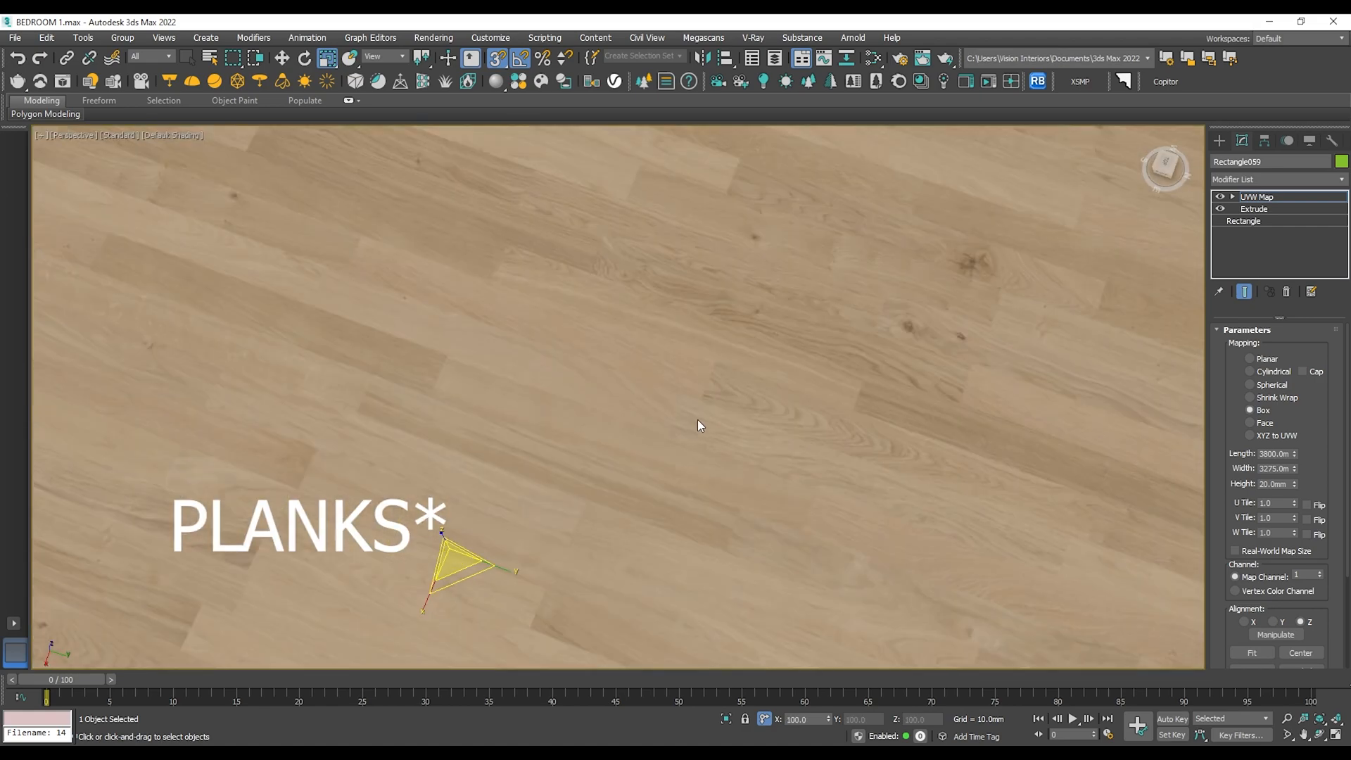
{"action": "scroll", "coordinate": [686, 359], "scroll_direction": "down", "scroll_amount": 5}
{"action": "middle_click_drag", "start_coordinate": [695, 366], "coordinate": [630, 277], "text": "alt"}
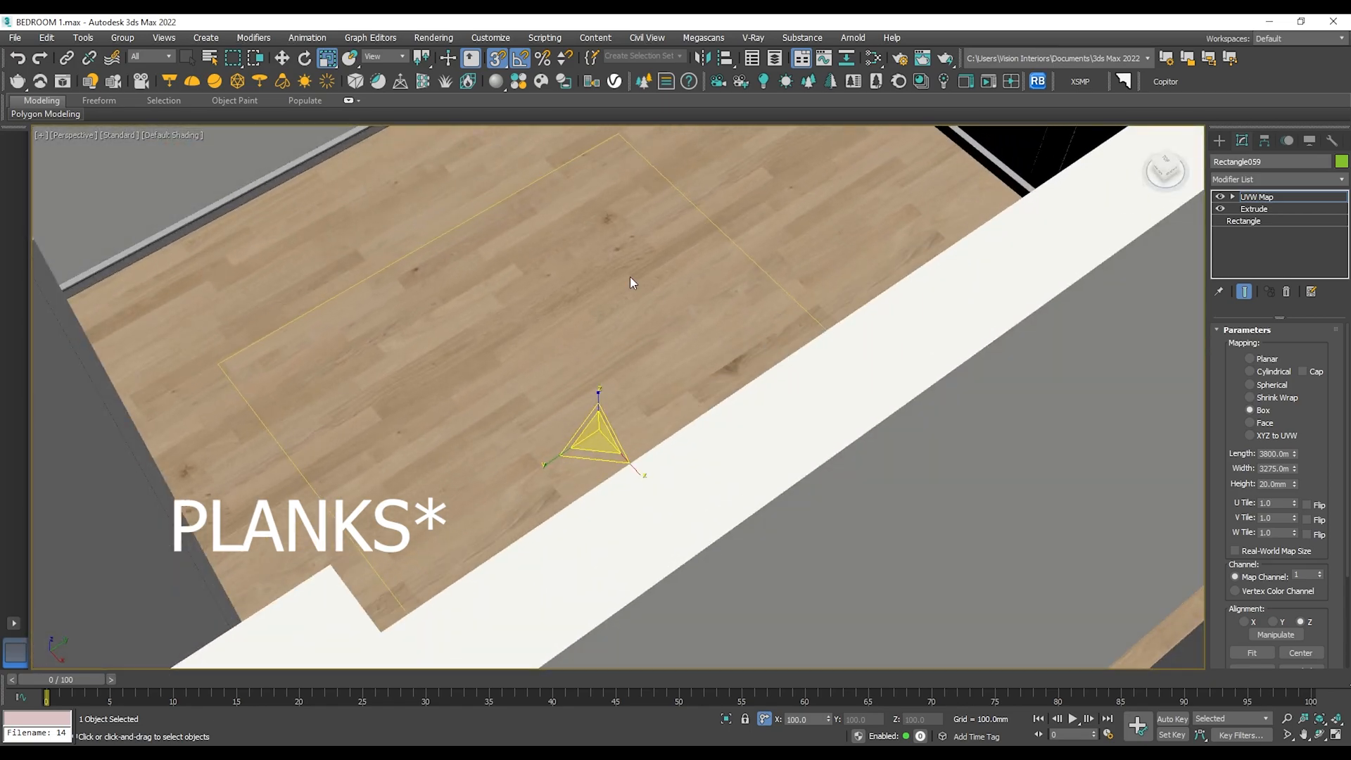
{"action": "scroll", "coordinate": [630, 277], "scroll_direction": "up", "scroll_amount": 6}
{"action": "scroll", "coordinate": [630, 277], "scroll_direction": "down", "scroll_amount": 6}
{"action": "middle_click_drag", "start_coordinate": [692, 319], "coordinate": [979, 318]}
{"action": "left_click", "coordinate": [1266, 198]}
{"action": "scroll", "coordinate": [682, 331], "scroll_direction": "down", "scroll_amount": 5}
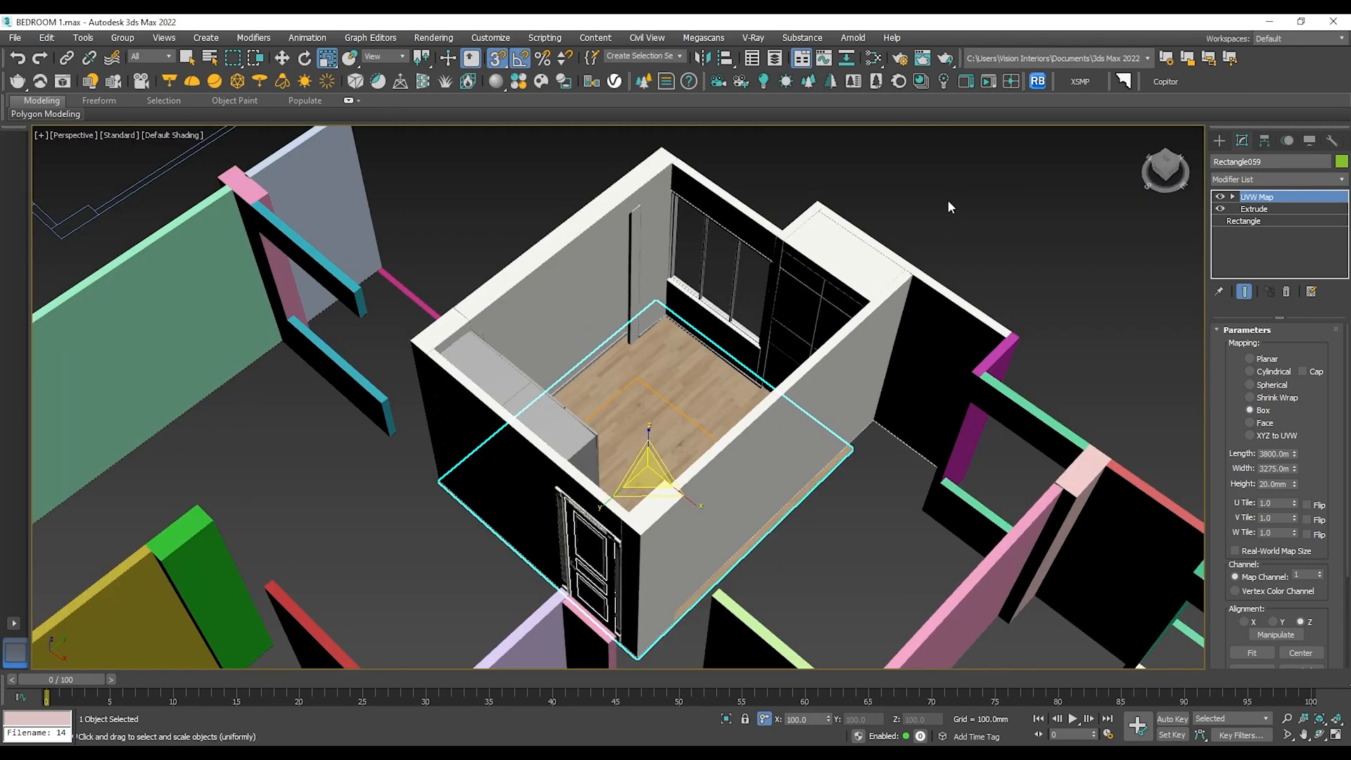
{"action": "left_click", "coordinate": [949, 199]}
Turn snapping off and make one independent copy of the textured floor along the Y axis, outside the bedroom.
{"action": "scroll", "coordinate": [650, 396], "scroll_direction": "up", "scroll_amount": 5}
{"action": "scroll", "coordinate": [650, 396], "scroll_direction": "up", "scroll_amount": 5}
{"action": "scroll", "coordinate": [658, 382], "scroll_direction": "down", "scroll_amount": 8}
{"action": "middle_click_drag", "start_coordinate": [657, 382], "coordinate": [636, 415], "text": "alt"}
{"action": "middle_click_drag", "start_coordinate": [637, 415], "coordinate": [769, 377]}
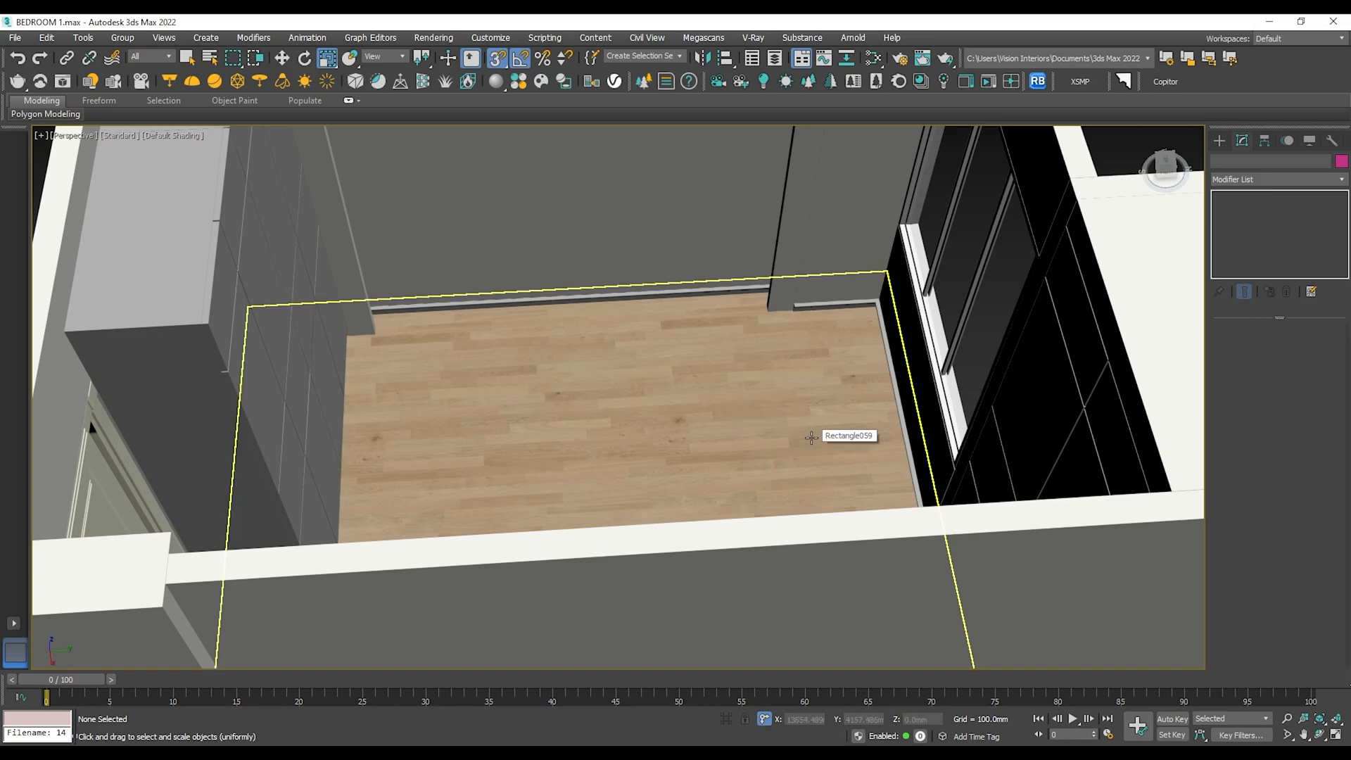
{"action": "left_click", "coordinate": [650, 404]}
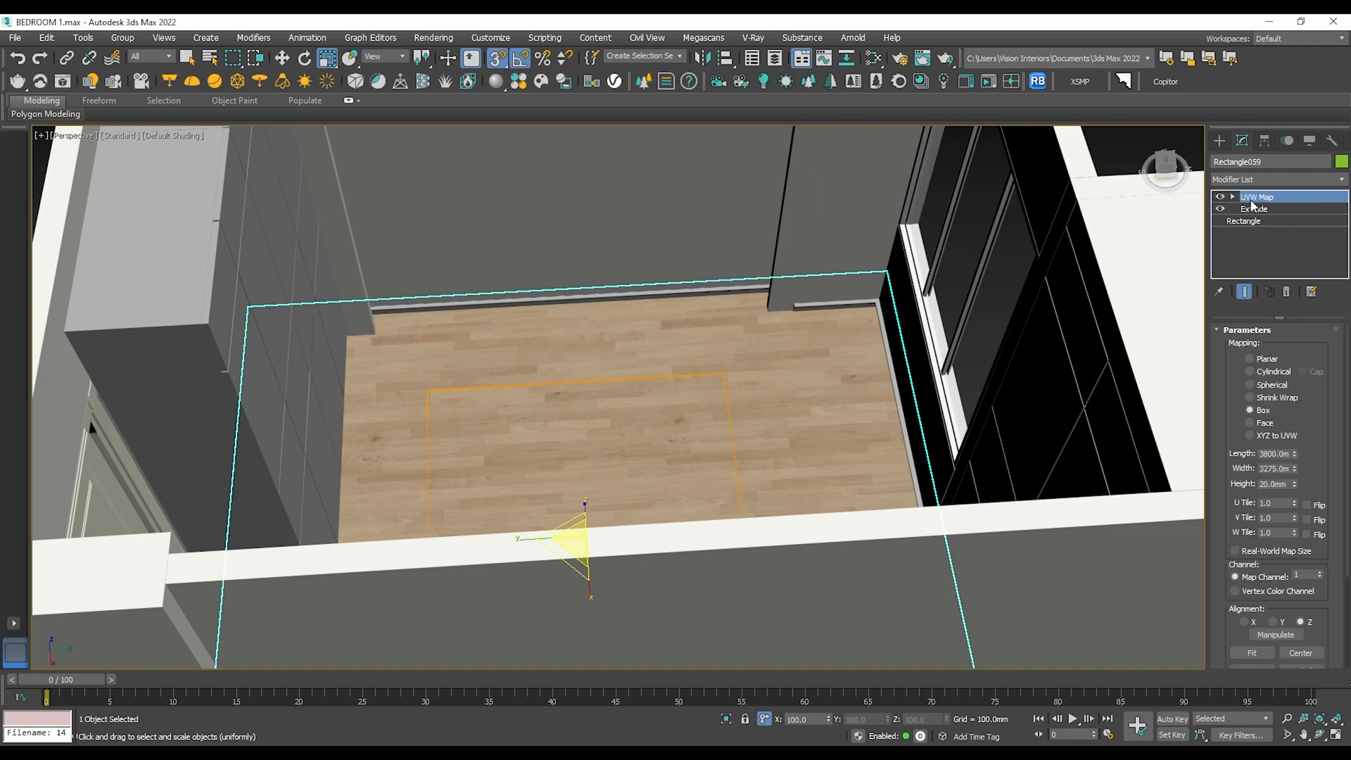
{"action": "scroll", "coordinate": [777, 350], "scroll_direction": "down", "scroll_amount": 5}
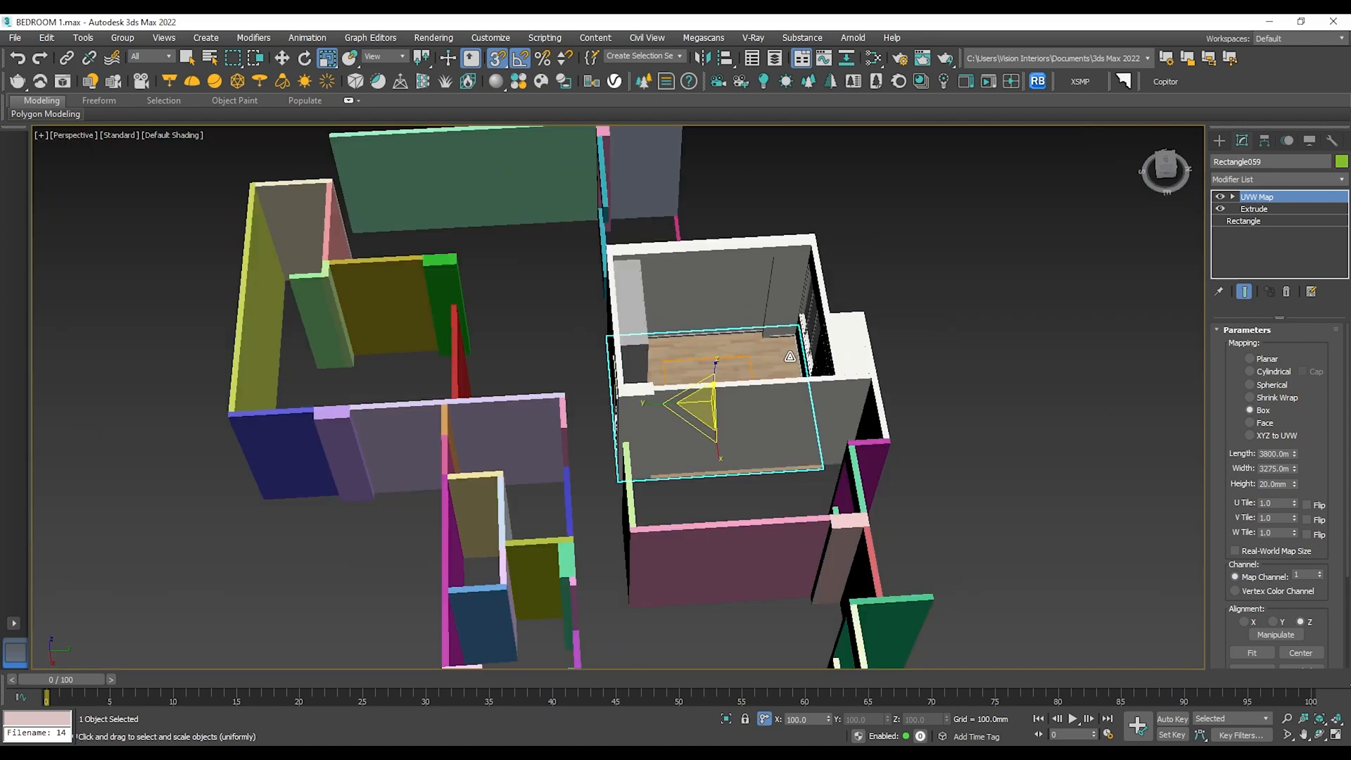
{"action": "right_click", "coordinate": [733, 371]}
{"action": "left_click", "coordinate": [767, 387]}
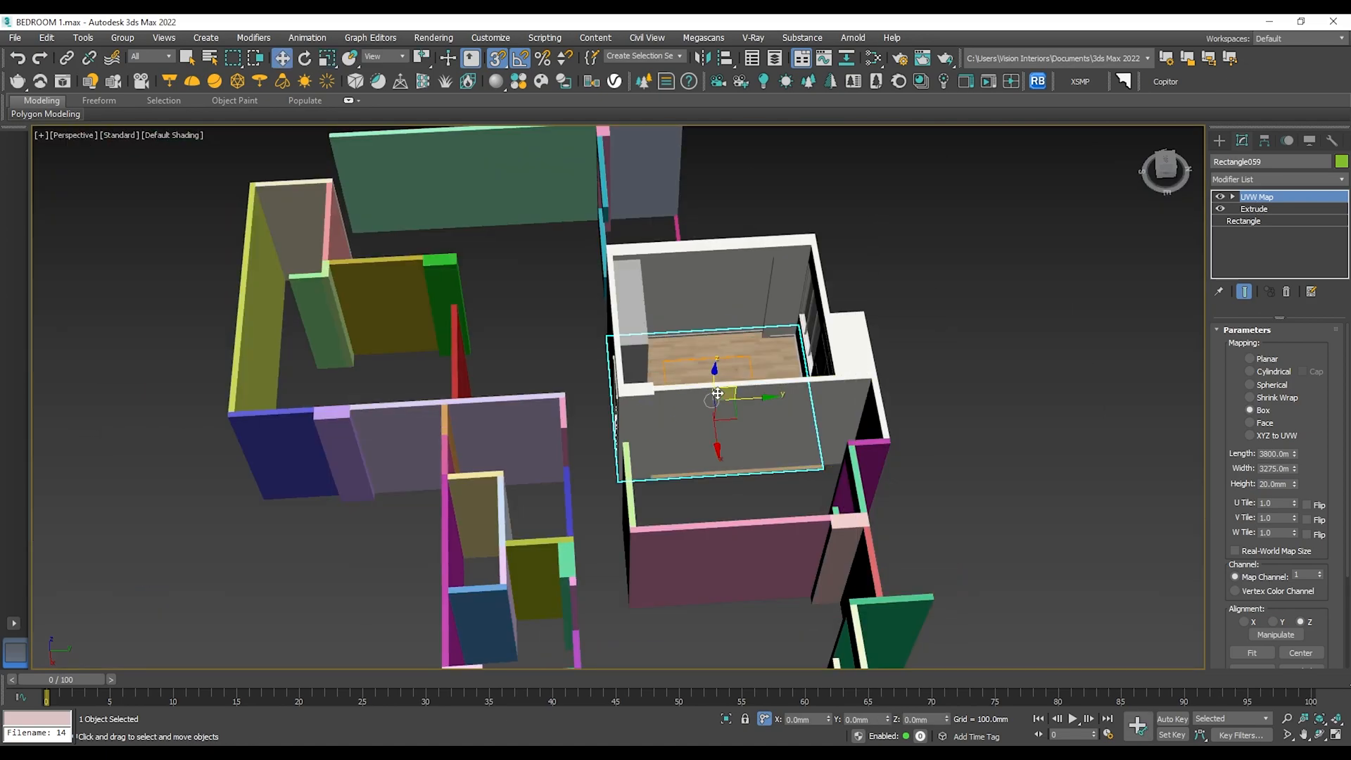
{"action": "key", "text": "s"}
{"action": "left_click_drag", "start_coordinate": [751, 398], "coordinate": [1065, 405], "text": "shift"}
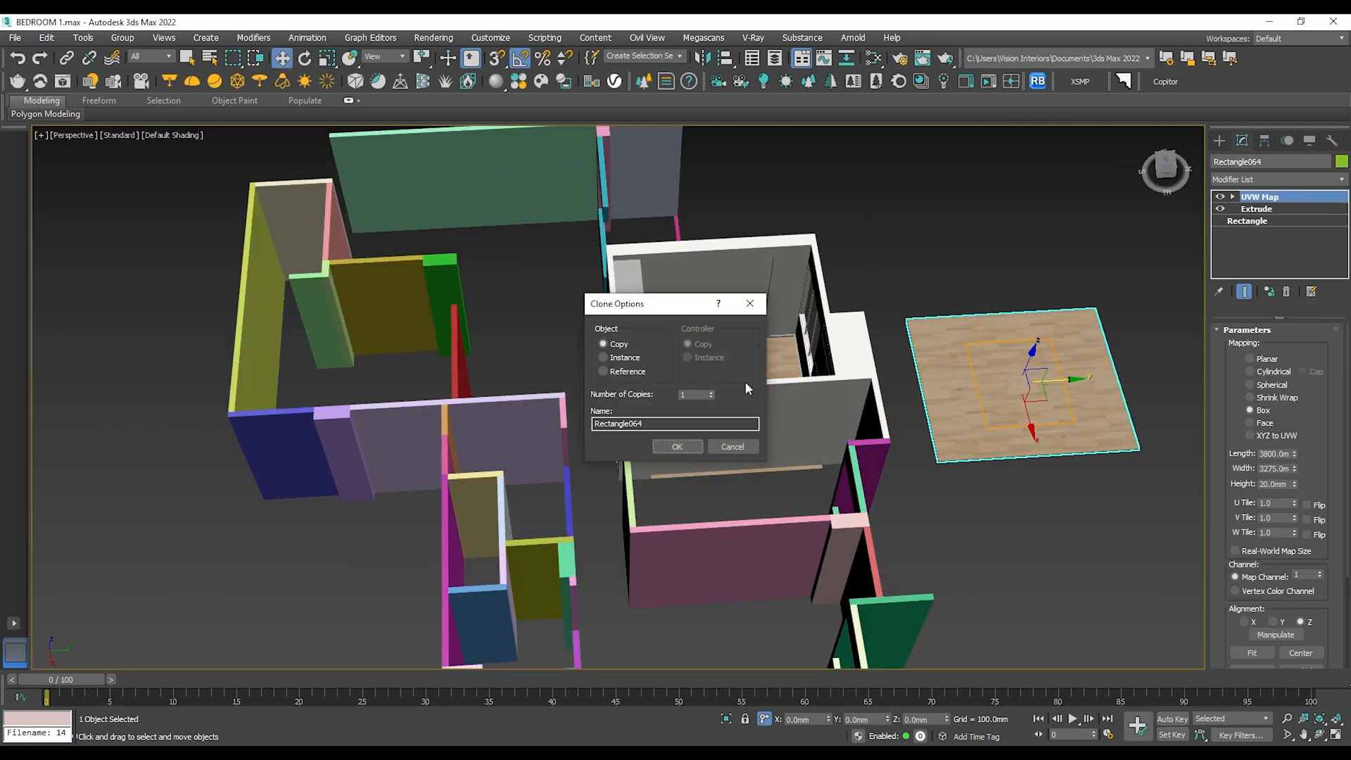
{"action": "left_click", "coordinate": [687, 439]}
Delete the UVW Map and Extrude modifiers from the original floor inside the bedroom, leaving only its base rectangle.
{"action": "scroll", "coordinate": [769, 344], "scroll_direction": "up", "scroll_amount": 4}
{"action": "middle_click_drag", "start_coordinate": [769, 345], "coordinate": [921, 370]}
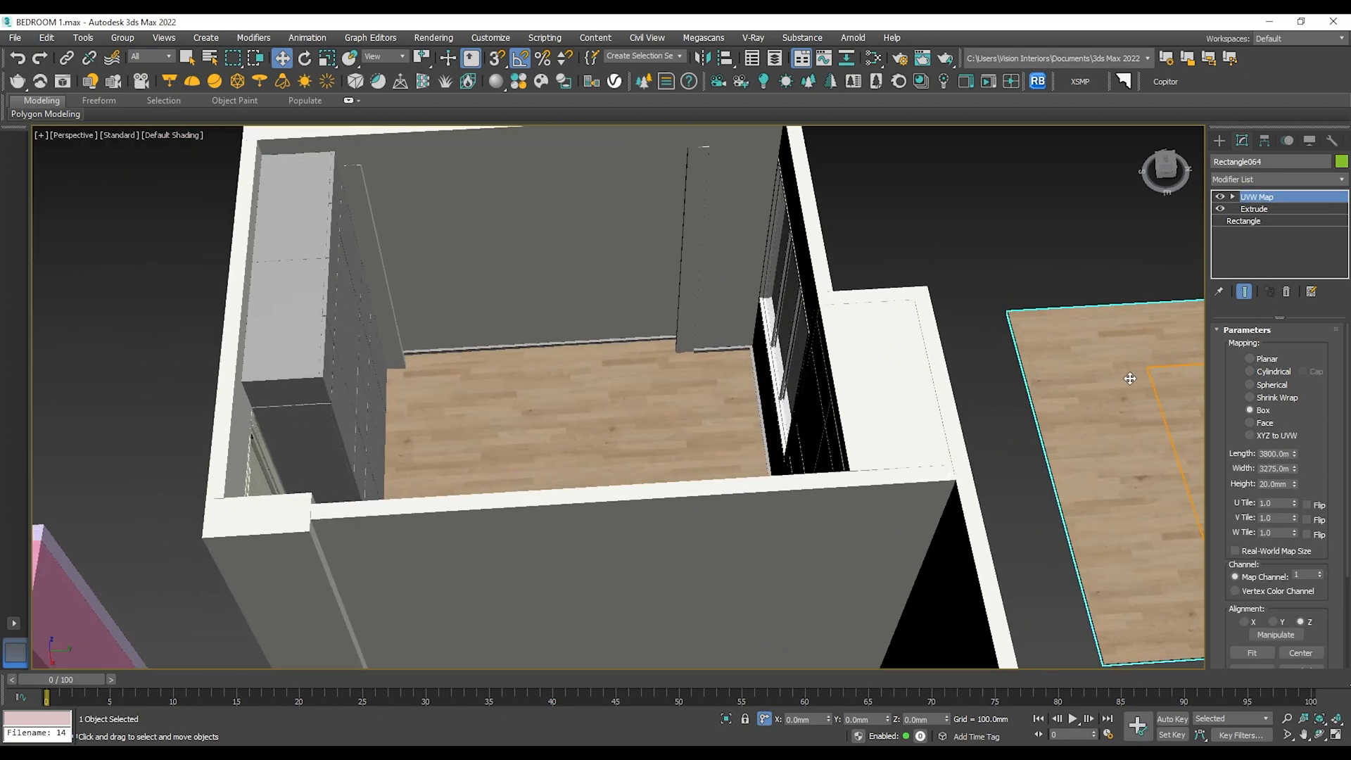
{"action": "left_click", "coordinate": [682, 356]}
{"action": "scroll", "coordinate": [682, 356], "scroll_direction": "up", "scroll_amount": 3}
{"action": "middle_click_drag", "start_coordinate": [679, 362], "coordinate": [823, 365]}
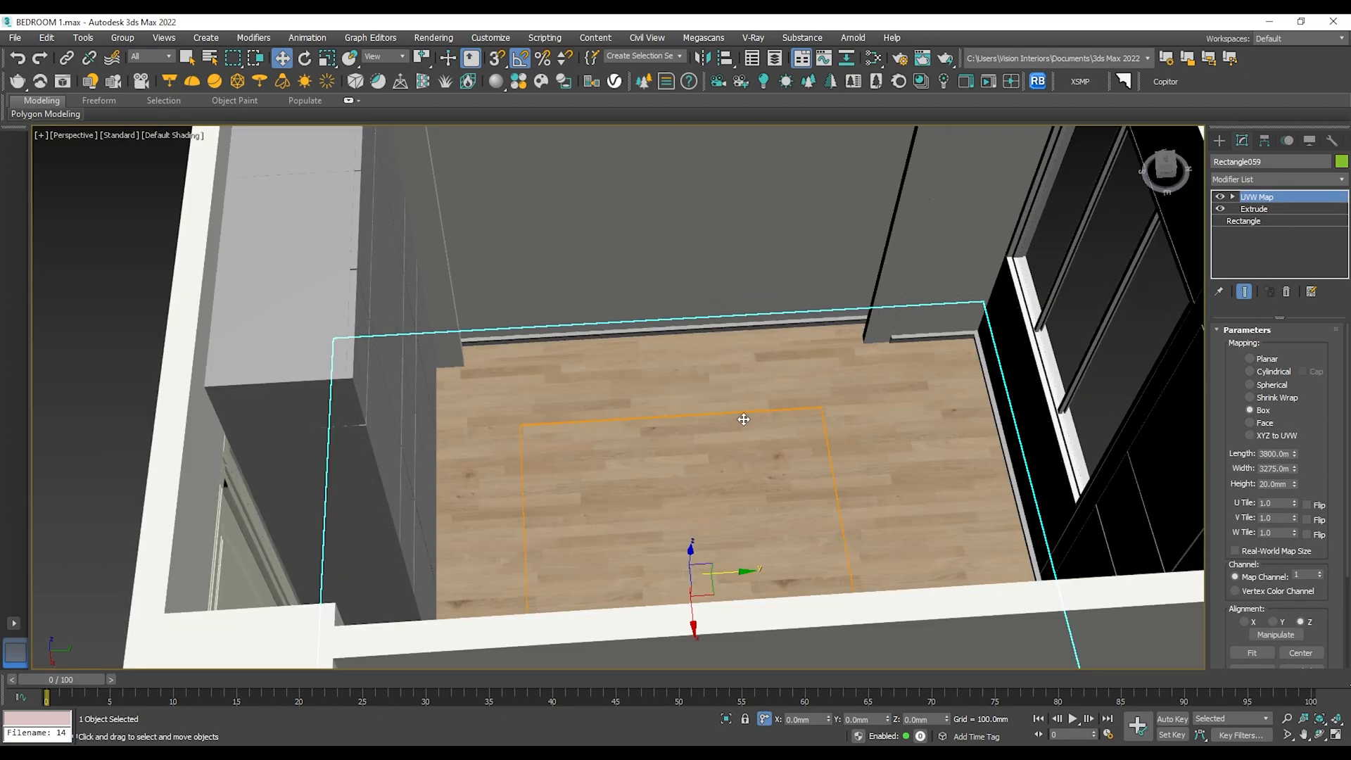
{"action": "right_click", "coordinate": [1273, 204]}
{"action": "left_click", "coordinate": [1239, 218]}
{"action": "right_click", "coordinate": [1249, 199]}
{"action": "left_click", "coordinate": [1230, 217]}
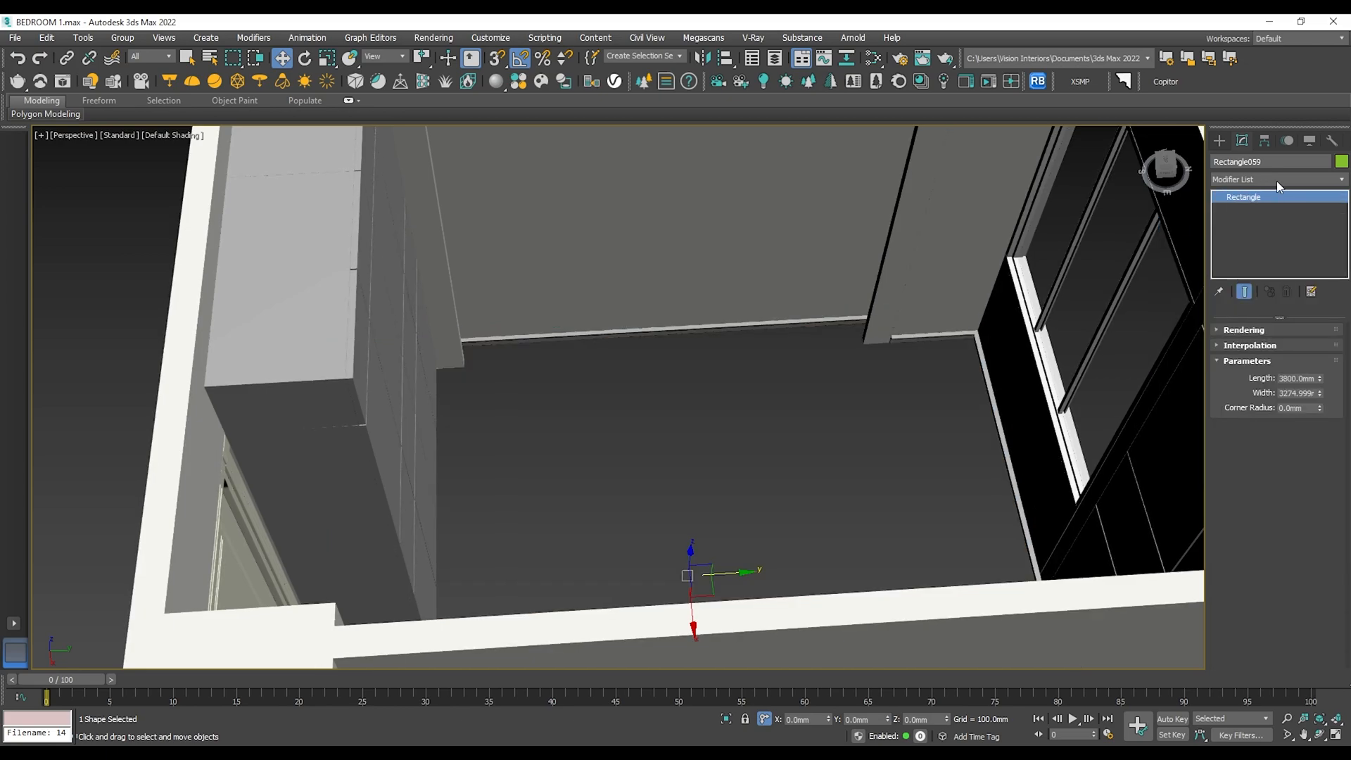
Add a FloorGenerator modifier to the bedroom floor rectangle.
{"action": "left_click", "coordinate": [1276, 180]}
{"action": "type", "text": "flo"}
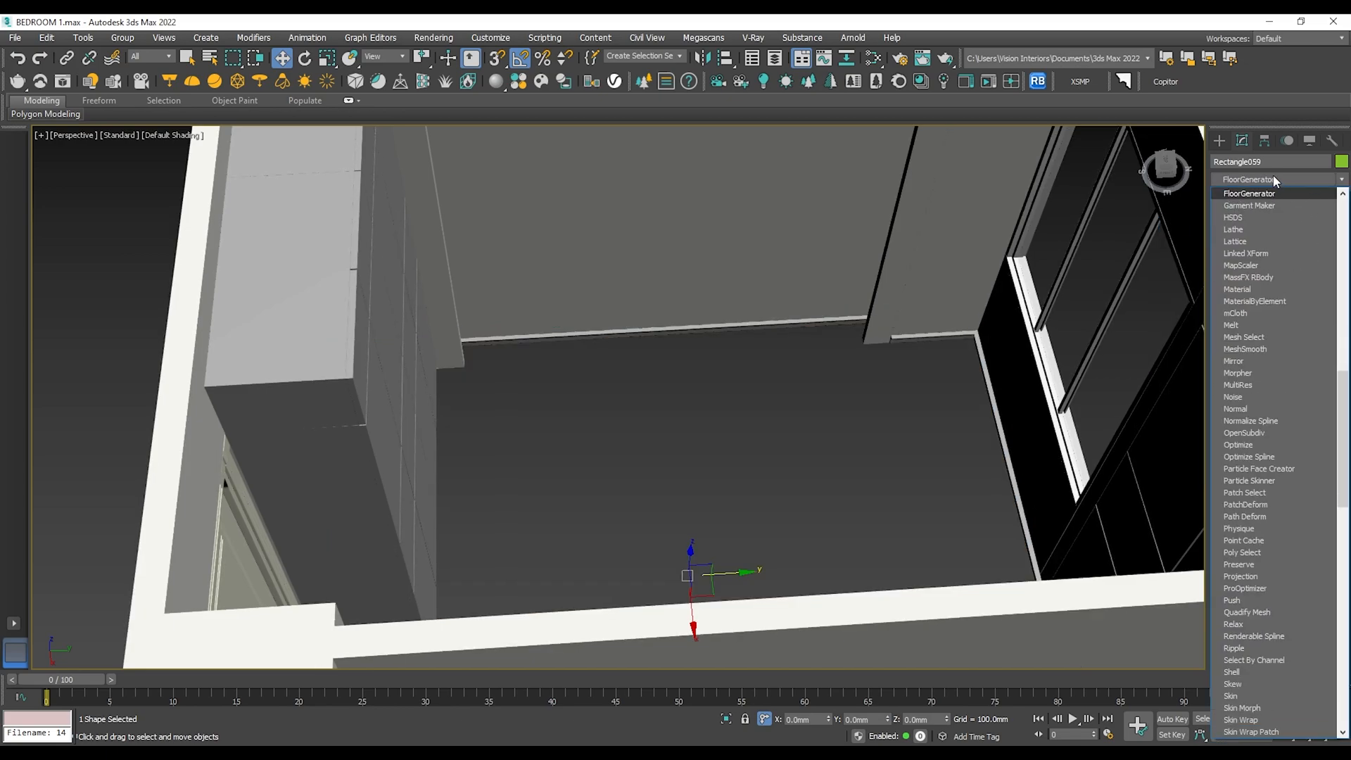
{"action": "left_click", "coordinate": [1251, 193]}
{"action": "scroll", "coordinate": [714, 415], "scroll_direction": "up", "scroll_amount": 10}
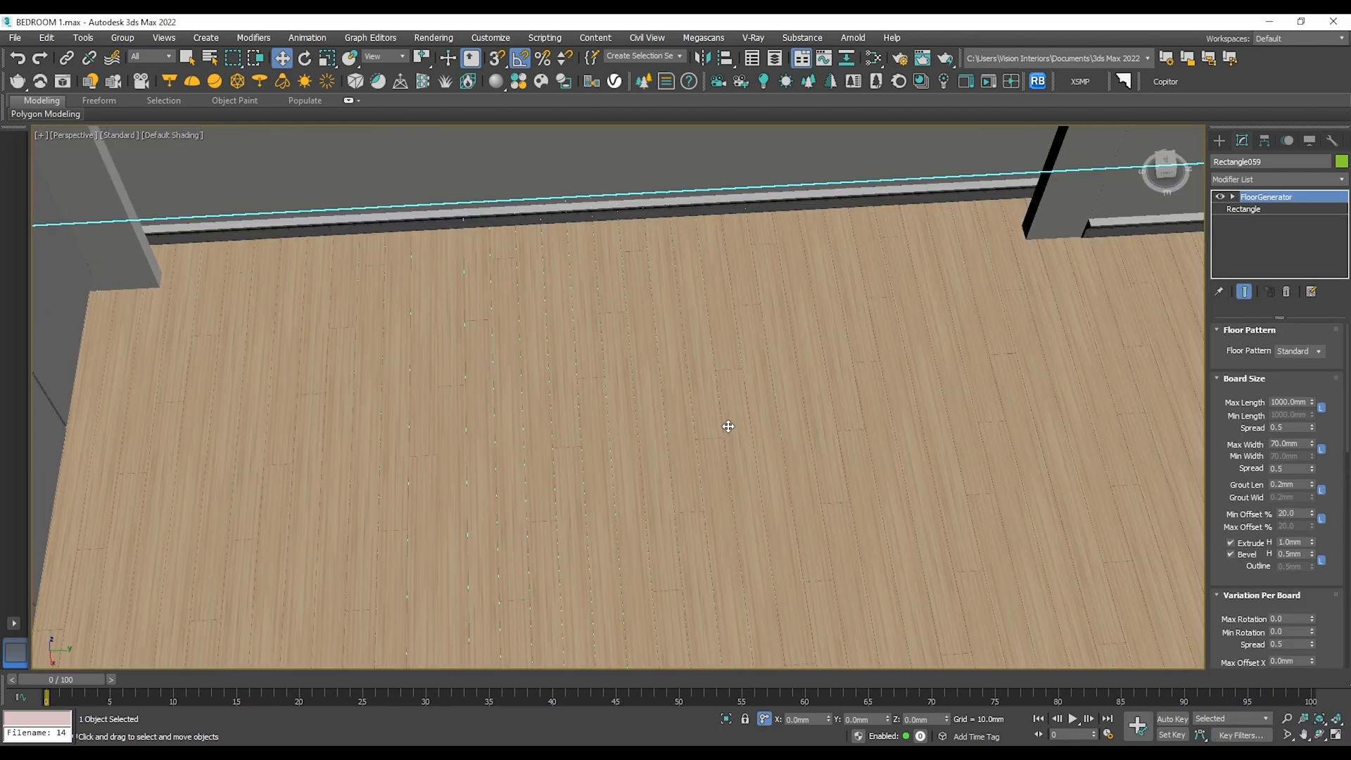
Set the generated floorboards' maximum length to 561 mm and maximum width to 66 mm.
{"action": "scroll", "coordinate": [692, 407], "scroll_direction": "down", "scroll_amount": 10}
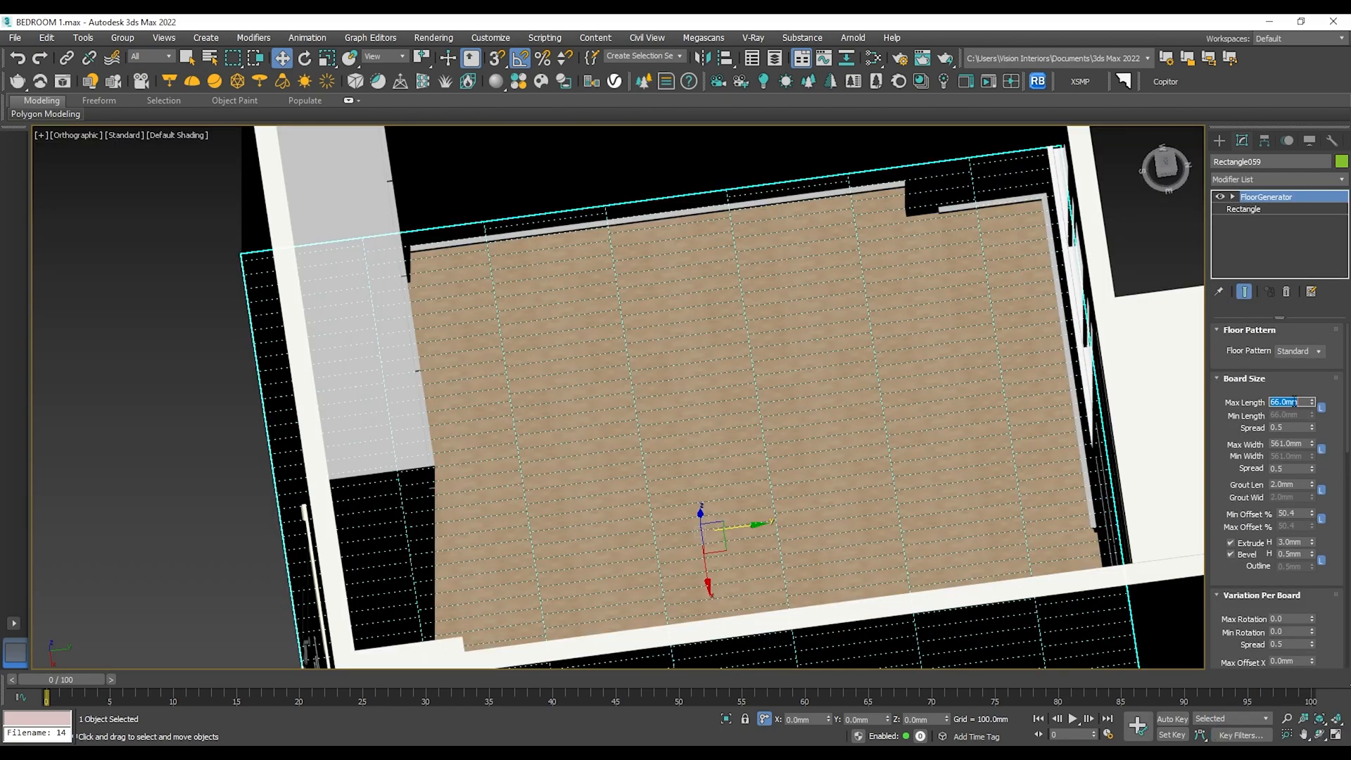
{"action": "key", "text": "Tab"}
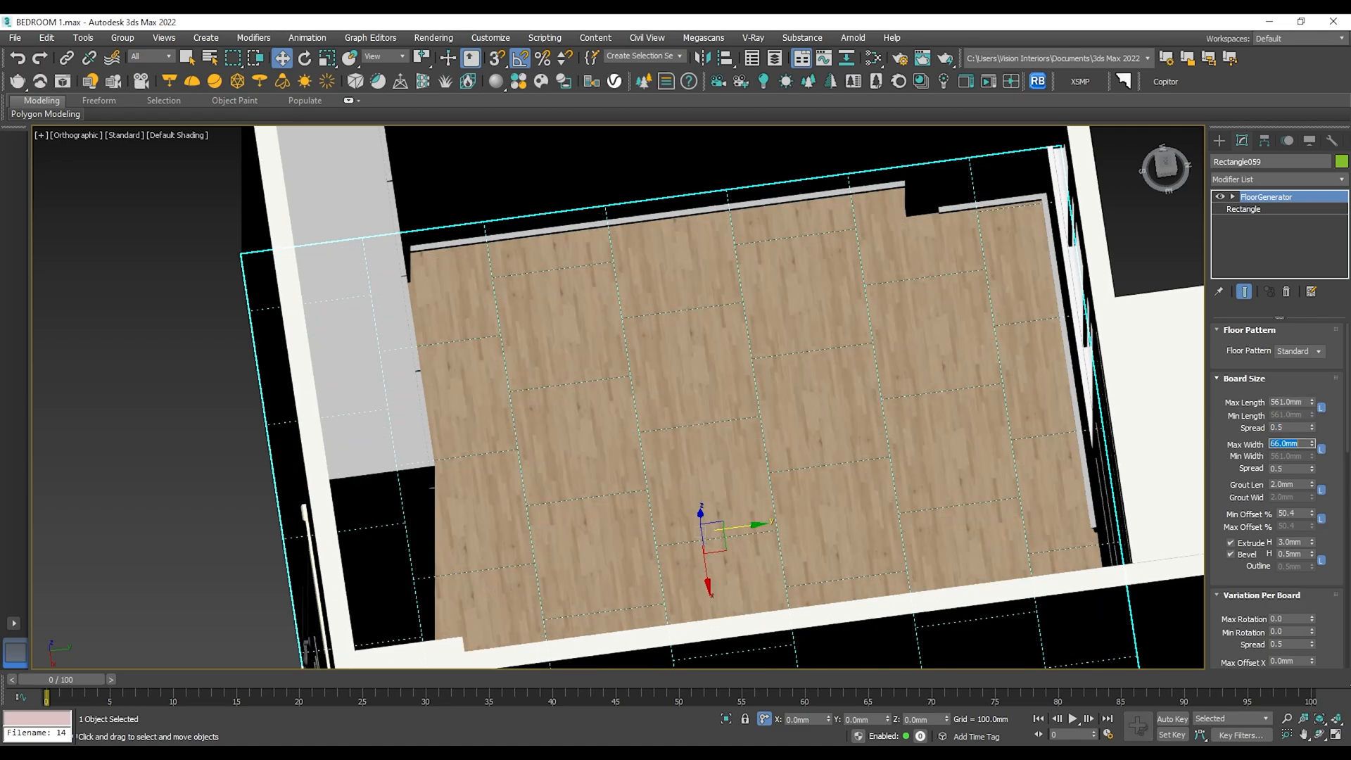
{"action": "scroll", "coordinate": [787, 386], "scroll_direction": "up", "scroll_amount": 5}
{"action": "scroll", "coordinate": [786, 386], "scroll_direction": "down", "scroll_amount": 5}
{"action": "scroll", "coordinate": [795, 393], "scroll_direction": "up", "scroll_amount": 5}
{"action": "scroll", "coordinate": [794, 392], "scroll_direction": "up", "scroll_amount": 4}
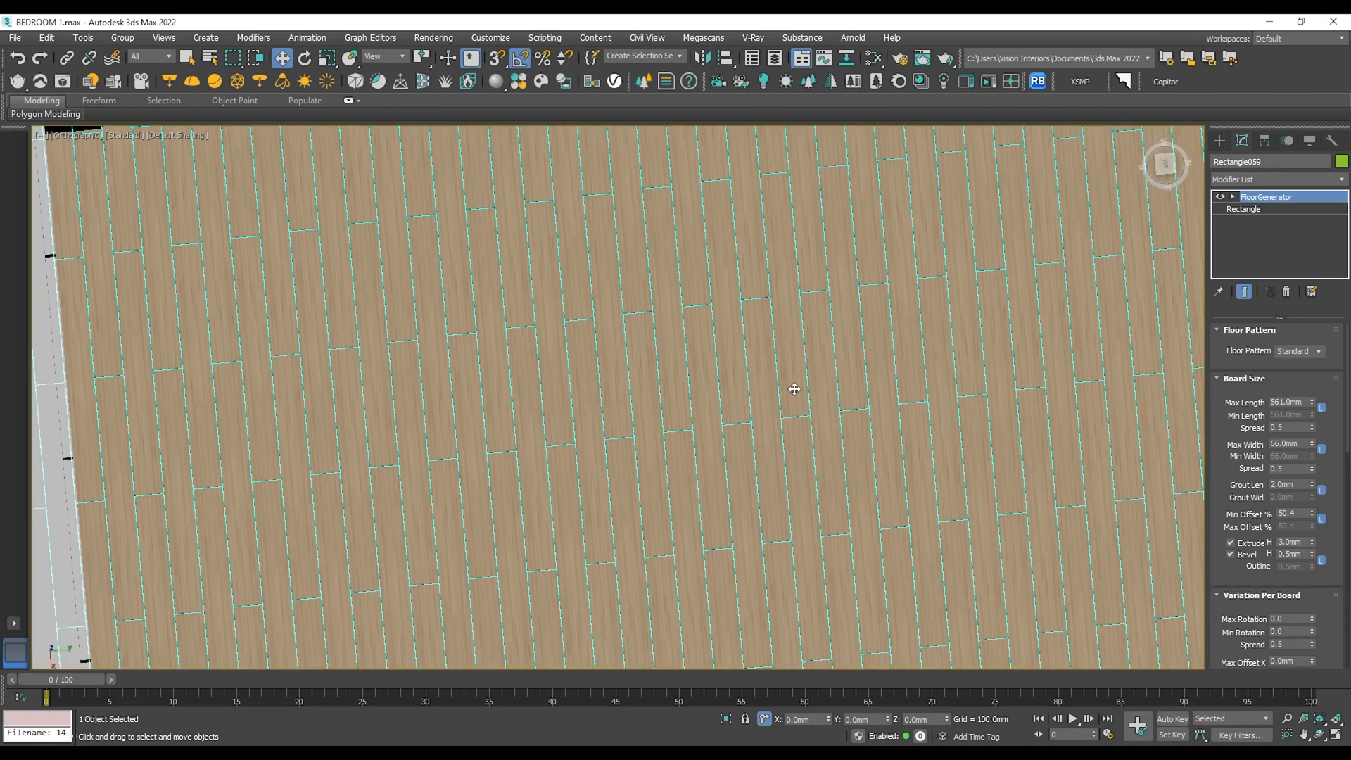
{"action": "scroll", "coordinate": [718, 440], "scroll_direction": "up", "scroll_amount": 4}
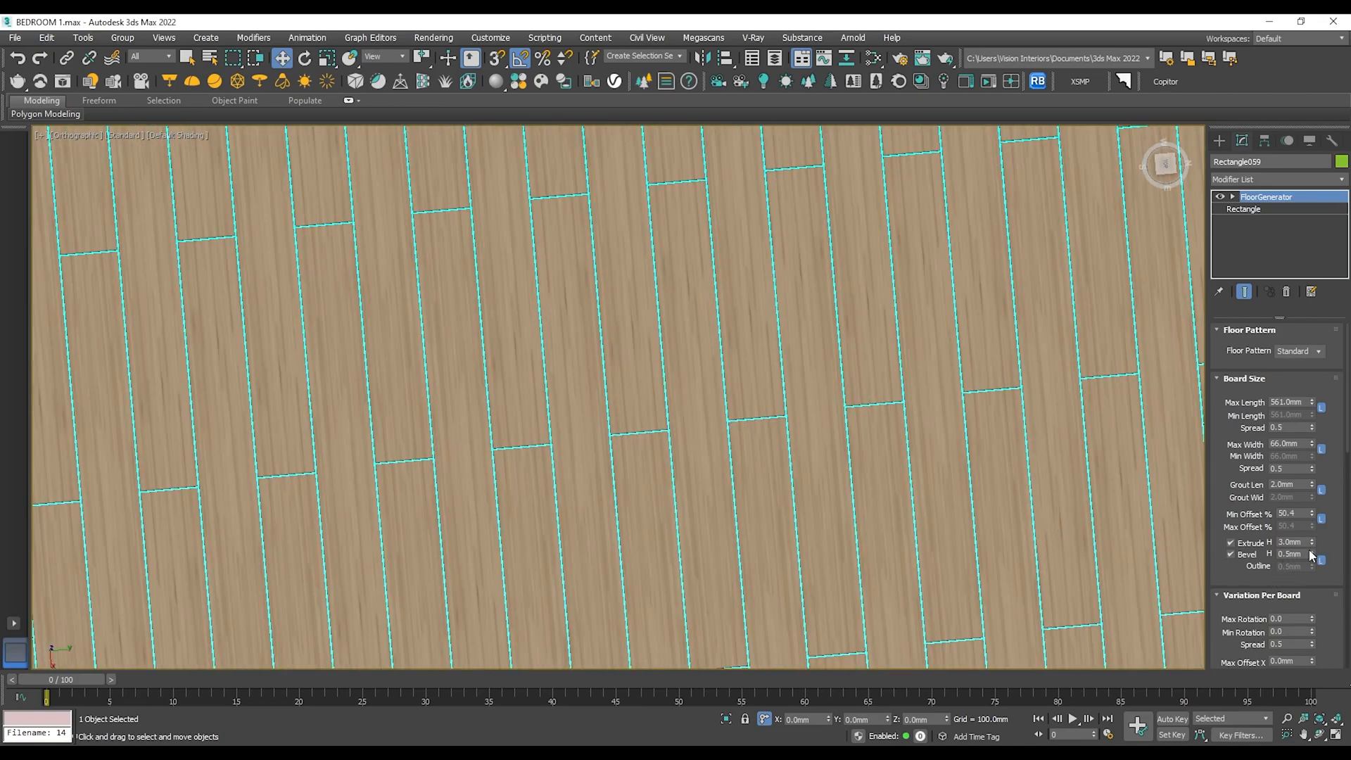
Set the floorboards' minimum offset to 20% and their direction to 90, and deselect the floor.
{"action": "type", "text": "0"}
{"action": "key", "text": "Return"}
{"action": "scroll", "coordinate": [786, 356], "scroll_direction": "down", "scroll_amount": 5}
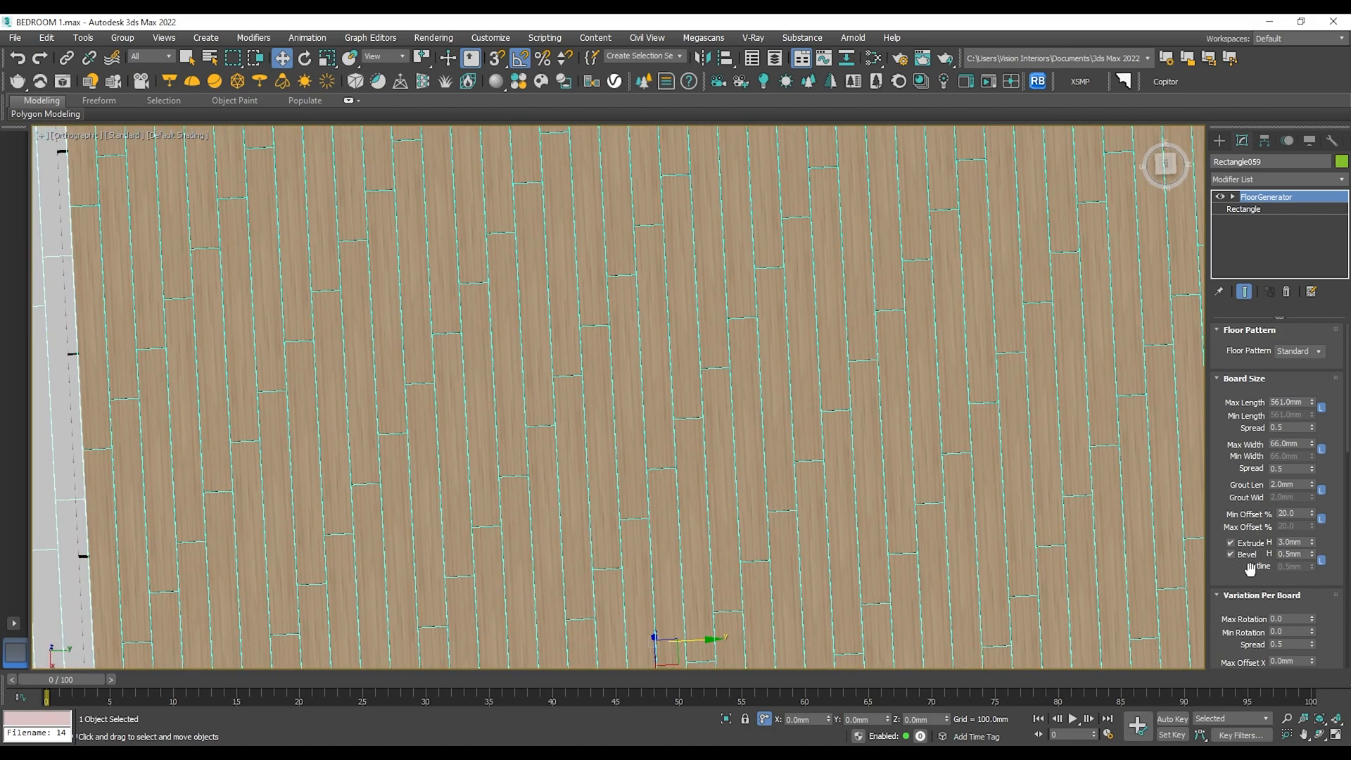
{"action": "scroll", "coordinate": [1280, 522], "scroll_direction": "down", "scroll_amount": 3}
{"action": "left_click_drag", "start_coordinate": [1257, 541], "coordinate": [1257, 339]}
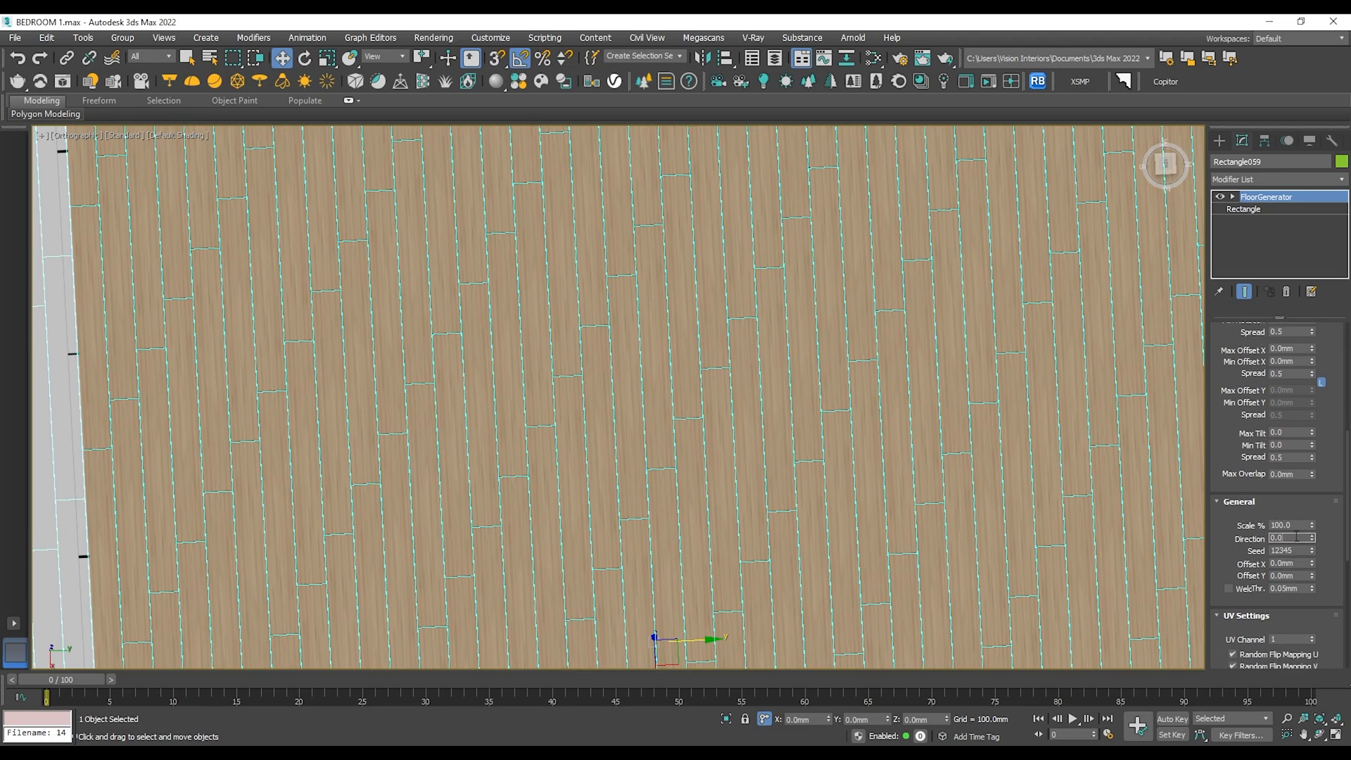
{"action": "type", "text": "90"}
{"action": "key", "text": "Return"}
{"action": "scroll", "coordinate": [686, 322], "scroll_direction": "down", "scroll_amount": 8}
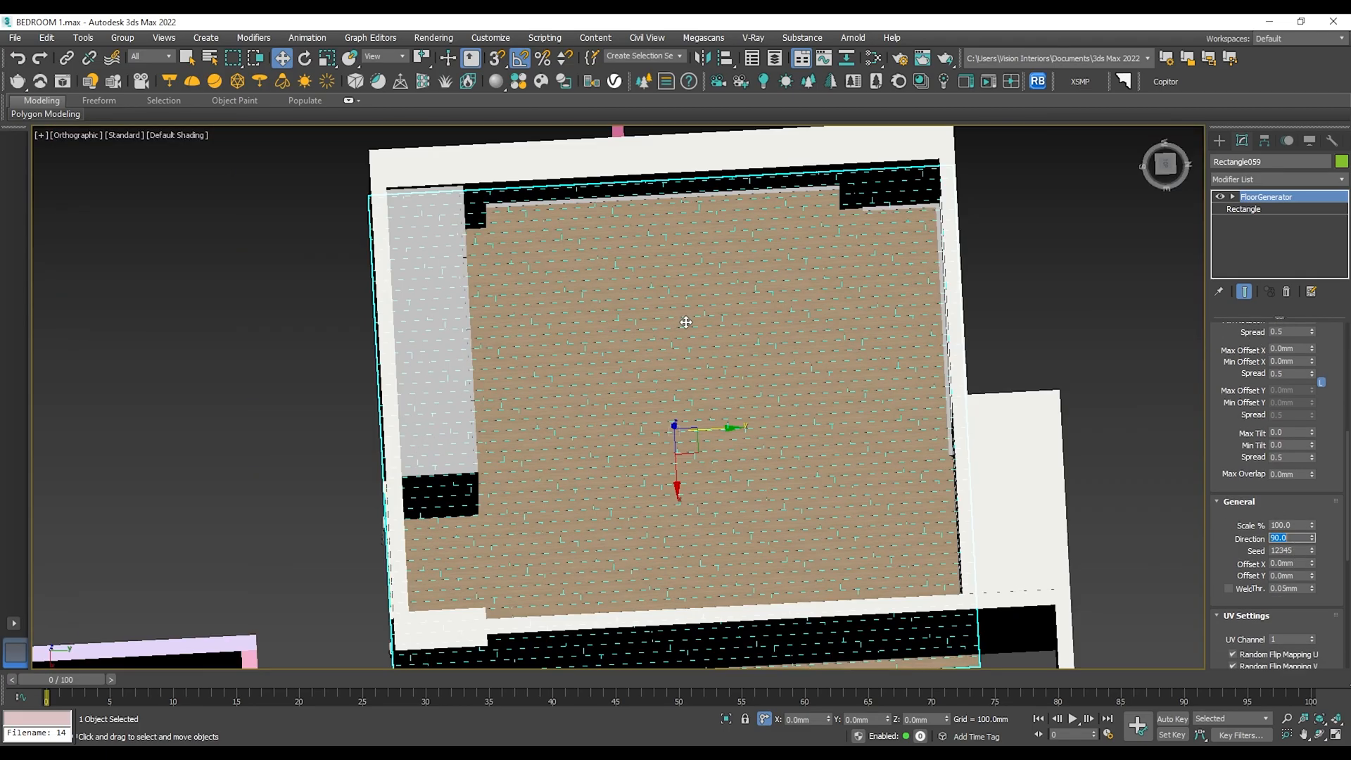
{"action": "left_click", "coordinate": [1080, 293]}
Examine the generated floorboards and their joints close up and across the whole room, switching back to the perspective view.
{"action": "scroll", "coordinate": [720, 352], "scroll_direction": "up", "scroll_amount": 7}
{"action": "mouse_move", "coordinate": [720, 353]}
{"action": "middle_mouse_down", "text": "alt"}
{"action": "mouse_move", "coordinate": [715, 368]}
{"action": "mouse_move", "coordinate": [715, 306]}
{"action": "mouse_move", "coordinate": [733, 302]}
{"action": "mouse_move", "coordinate": [706, 374]}
{"action": "mouse_move", "coordinate": [695, 319]}
{"action": "mouse_move", "coordinate": [636, 250]}
{"action": "mouse_move", "coordinate": [757, 423]}
{"action": "mouse_move", "coordinate": [781, 425]}
{"action": "mouse_move", "coordinate": [702, 344]}
{"action": "middle_mouse_up", "text": "alt"}
{"action": "scroll", "coordinate": [680, 303], "scroll_direction": "up", "scroll_amount": 5}
{"action": "scroll", "coordinate": [685, 366], "scroll_direction": "down", "scroll_amount": 8}
{"action": "scroll", "coordinate": [793, 365], "scroll_direction": "up", "scroll_amount": 4}
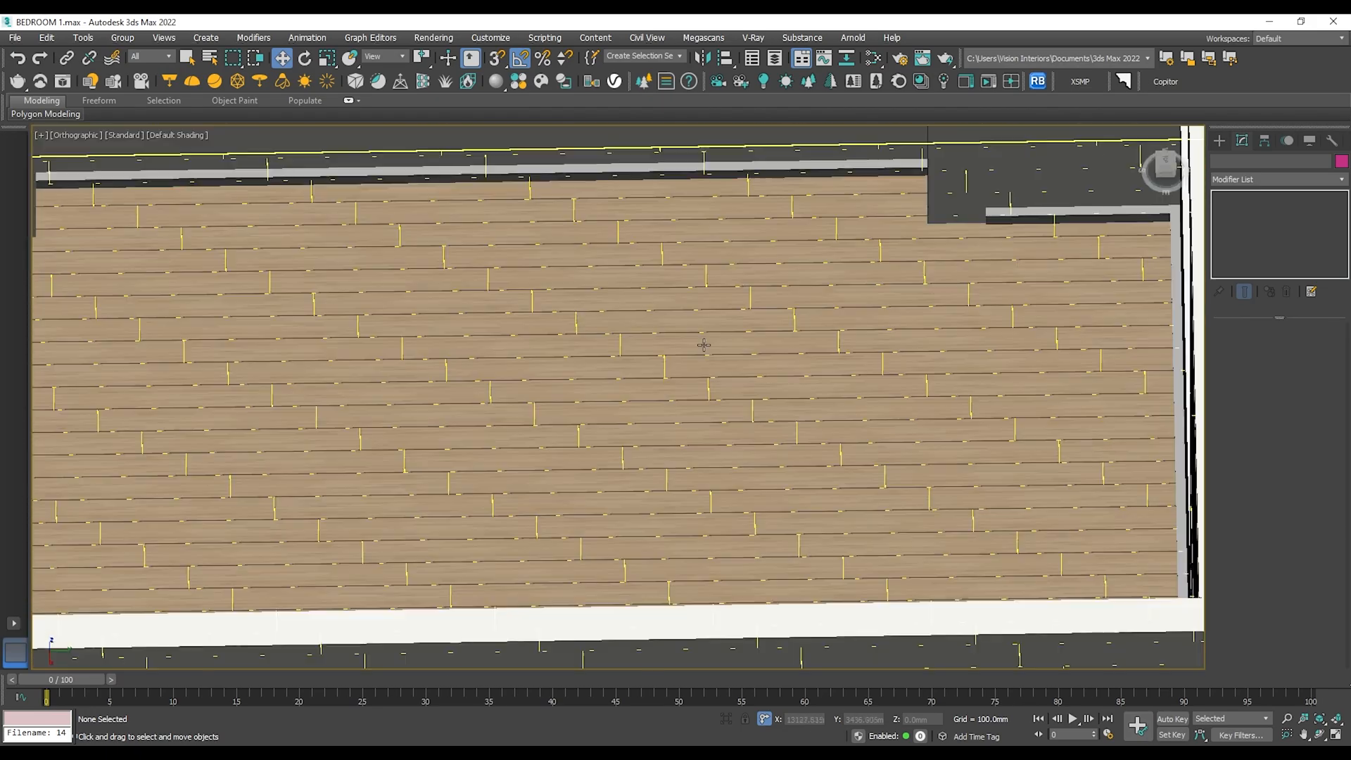
{"action": "middle_click_drag", "start_coordinate": [651, 386], "coordinate": [696, 386], "text": "alt"}
{"action": "scroll", "coordinate": [781, 334], "scroll_direction": "down", "scroll_amount": 5}
{"action": "middle_click_drag", "start_coordinate": [821, 362], "coordinate": [802, 419]}
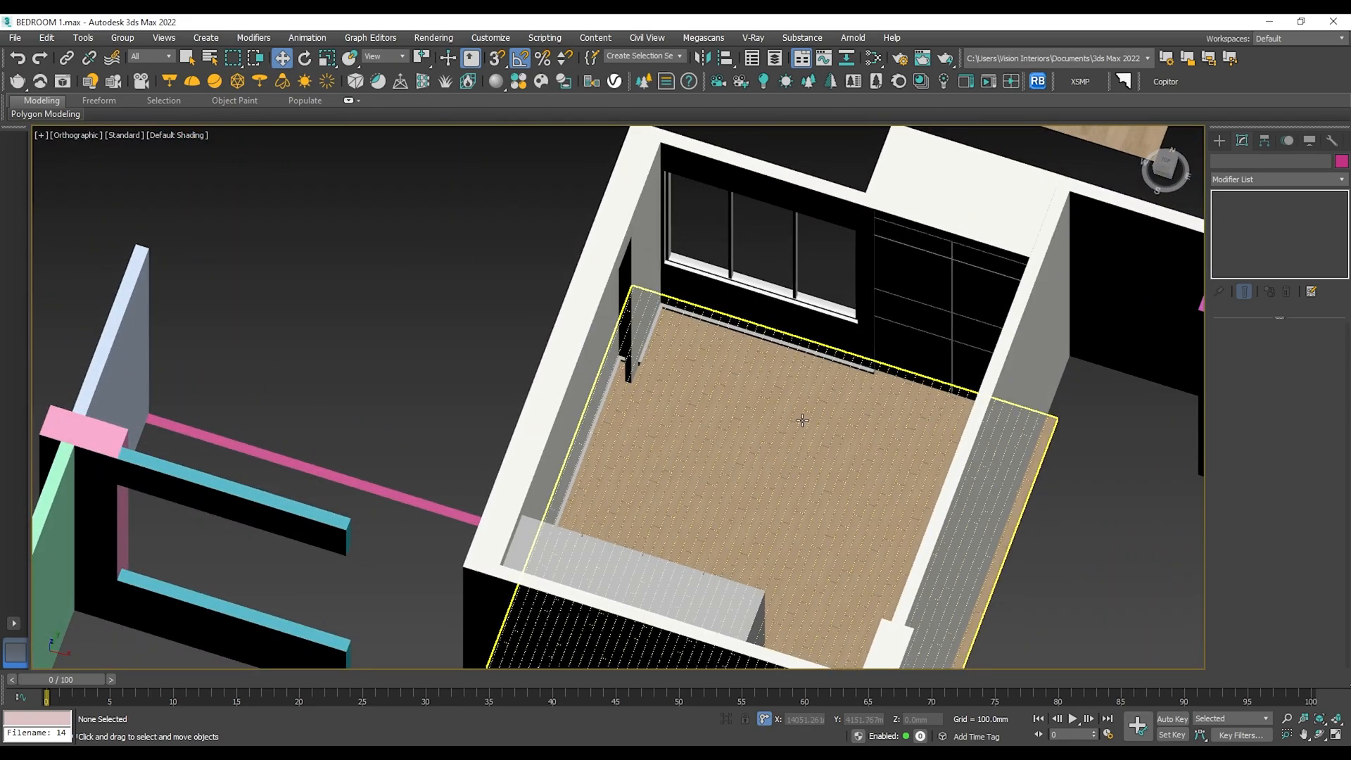
{"action": "key", "text": "p"}
{"action": "scroll", "coordinate": [721, 396], "scroll_direction": "down", "scroll_amount": 6}
{"action": "scroll", "coordinate": [476, 434], "scroll_direction": "up", "scroll_amount": 6}
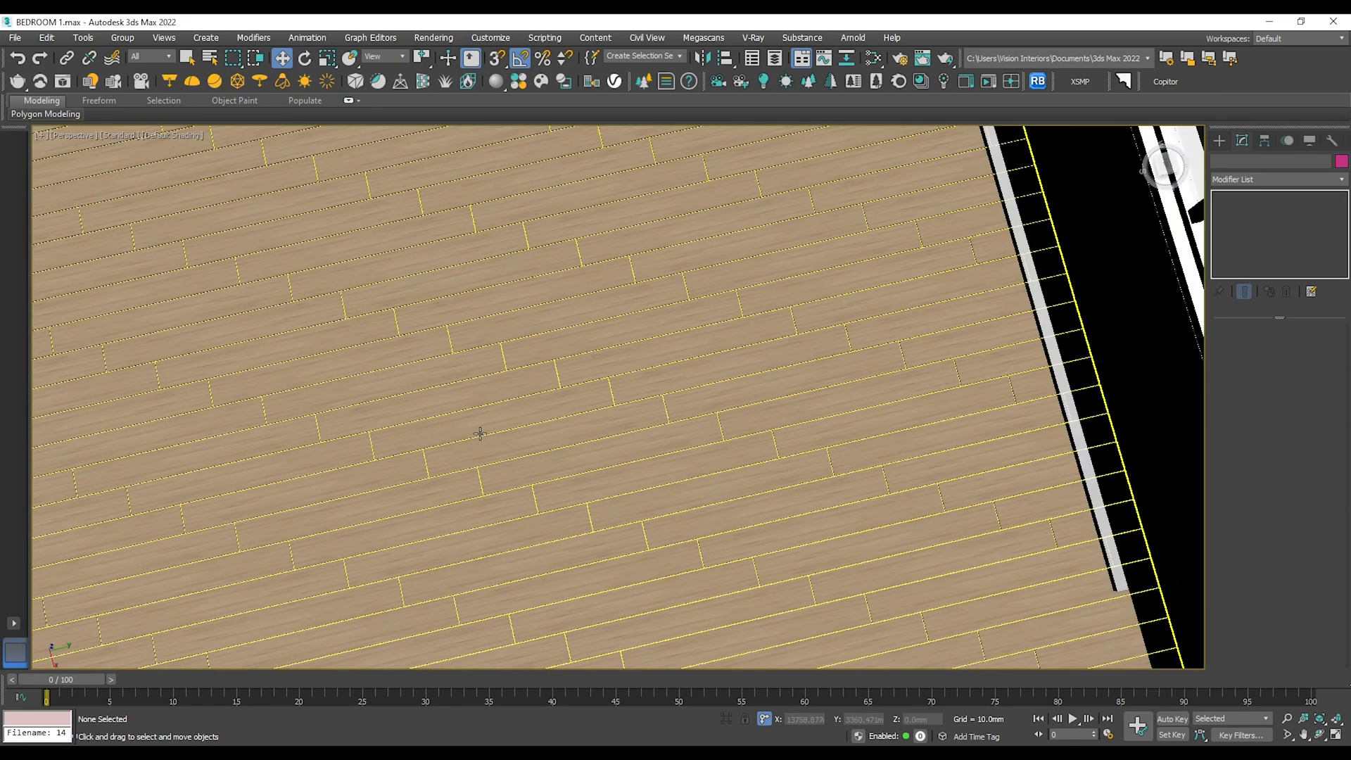
Set the floorboards' maximum length to 1000 mm and maximum width to 100 mm, and deselect the floor.
{"action": "scroll", "coordinate": [609, 376], "scroll_direction": "down", "scroll_amount": 4}
{"action": "left_click", "coordinate": [609, 359]}
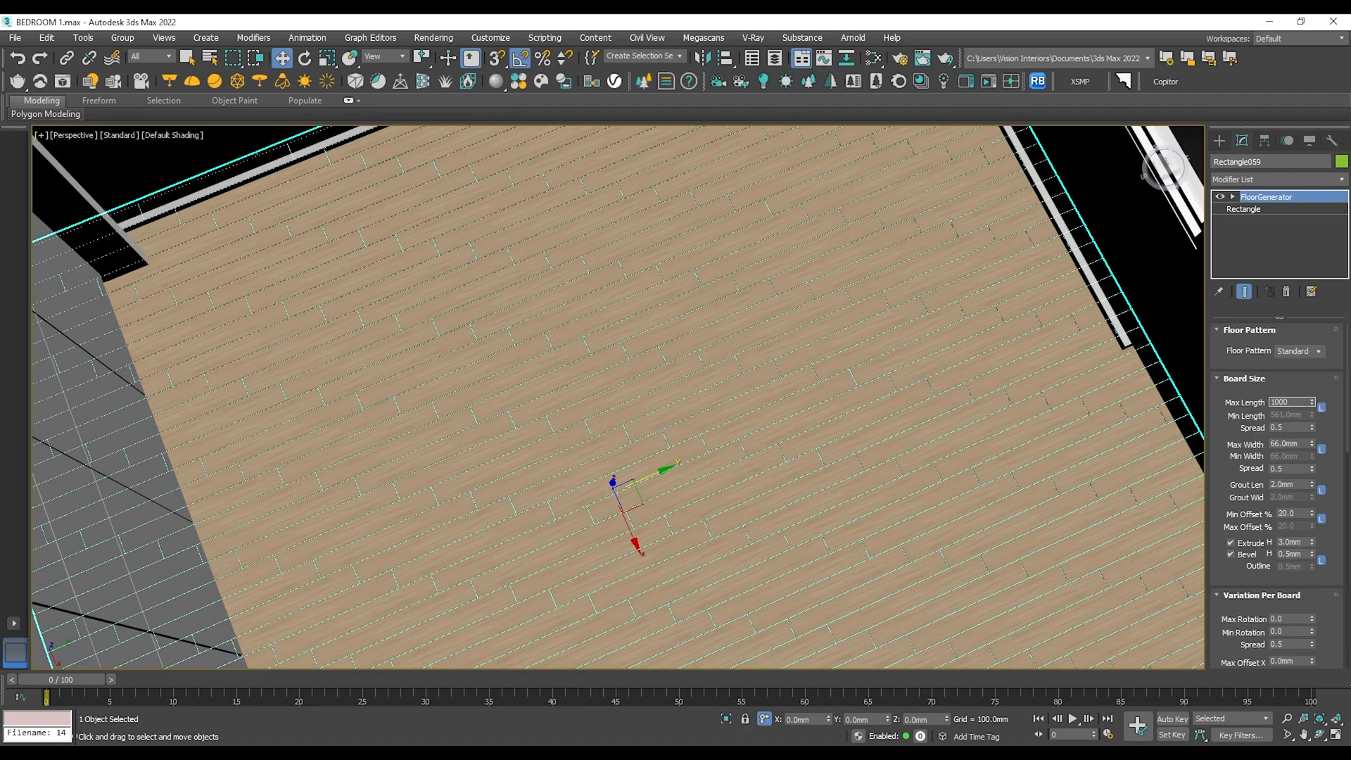
{"action": "type", "text": "100"}
{"action": "key", "text": "Return"}
{"action": "scroll", "coordinate": [592, 341], "scroll_direction": "up", "scroll_amount": 4}
{"action": "middle_click_drag", "start_coordinate": [591, 342], "coordinate": [697, 368], "text": "alt"}
{"action": "scroll", "coordinate": [639, 367], "scroll_direction": "down", "scroll_amount": 4}
{"action": "scroll", "coordinate": [696, 367], "scroll_direction": "down", "scroll_amount": 4}
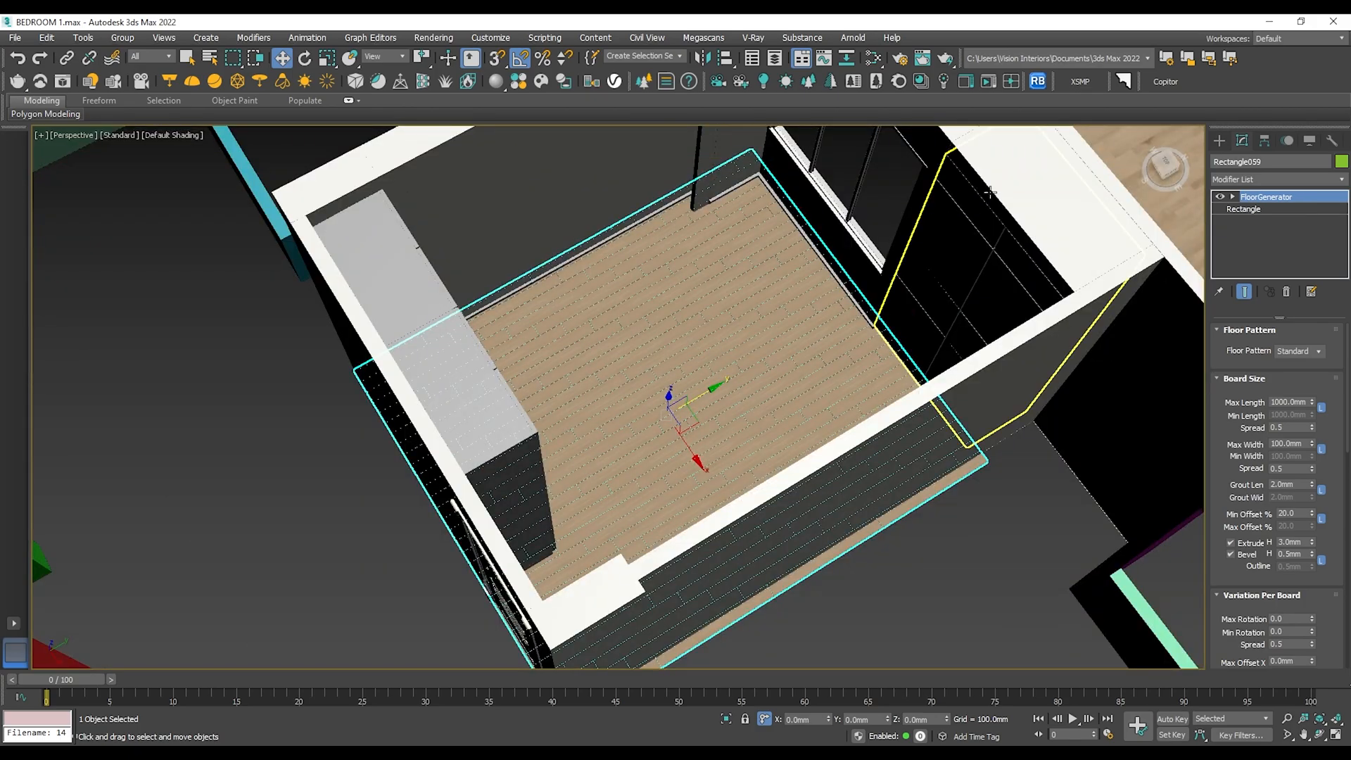
{"action": "left_click", "coordinate": [275, 631]}
Add a Noise modifier above FloorGenerator on the bedroom floor.
{"action": "scroll", "coordinate": [637, 396], "scroll_direction": "up", "scroll_amount": 4}
{"action": "scroll", "coordinate": [638, 395], "scroll_direction": "up", "scroll_amount": 4}
{"action": "middle_click_drag", "start_coordinate": [647, 386], "coordinate": [730, 420], "text": "alt"}
{"action": "scroll", "coordinate": [708, 332], "scroll_direction": "down", "scroll_amount": 5}
{"action": "scroll", "coordinate": [730, 420], "scroll_direction": "up", "scroll_amount": 4}
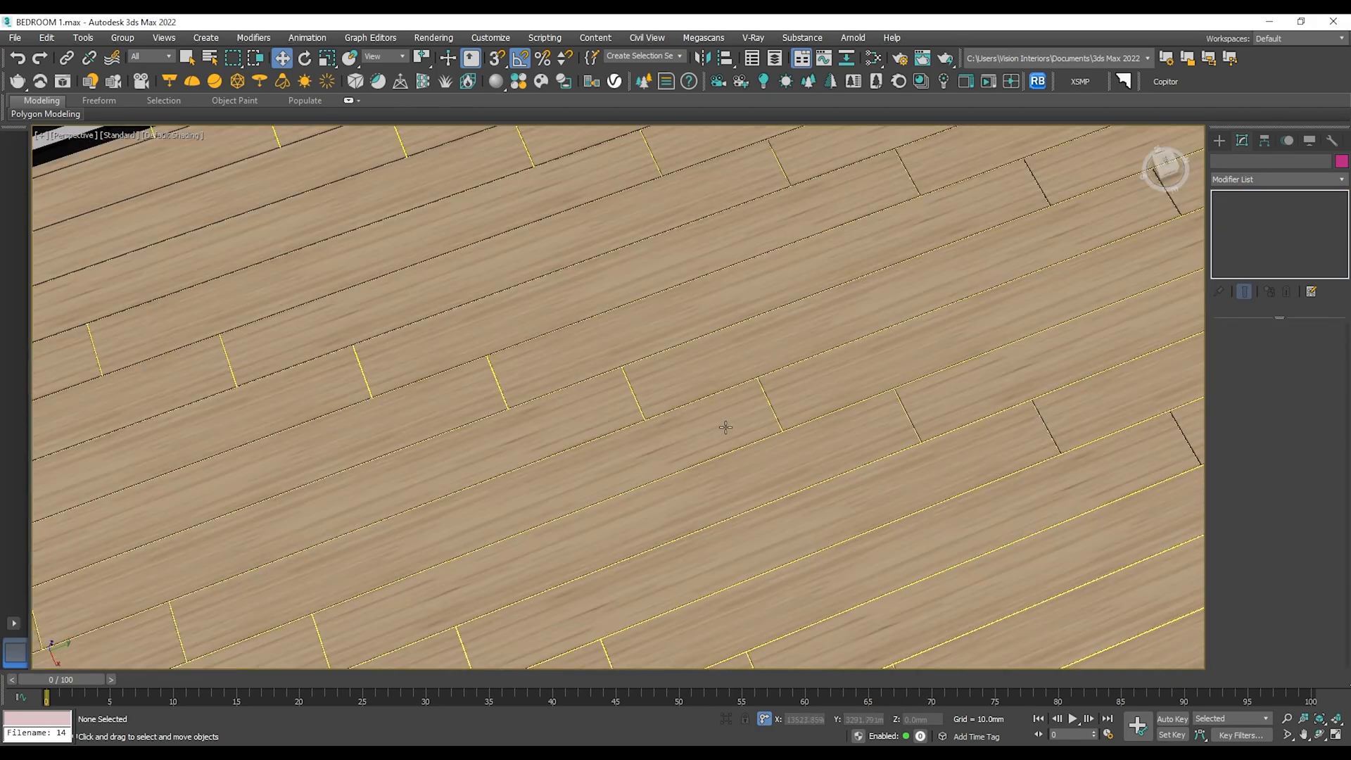
{"action": "left_click", "coordinate": [724, 425]}
{"action": "left_click", "coordinate": [1252, 180]}
{"action": "type", "text": "n"}
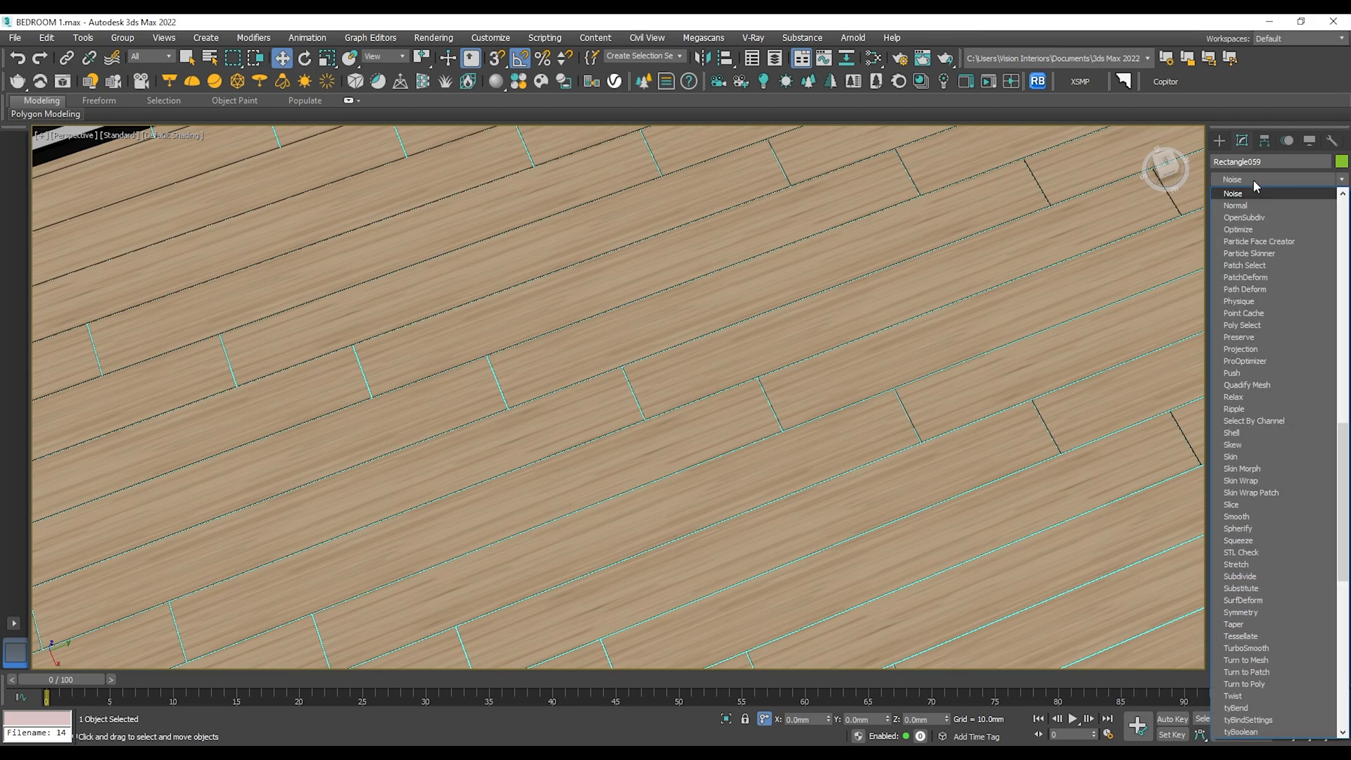
{"action": "key", "text": "Return"}
Set the floor noise's Z strength to 24 mm, judging it at a board joint close up.
{"action": "scroll", "coordinate": [619, 468], "scroll_direction": "down", "scroll_amount": 1}
{"action": "middle_click_drag", "start_coordinate": [612, 464], "coordinate": [473, 510], "text": "alt"}
{"action": "scroll", "coordinate": [699, 450], "scroll_direction": "up", "scroll_amount": 6}
{"action": "middle_click_drag", "start_coordinate": [700, 449], "coordinate": [671, 322], "text": "alt"}
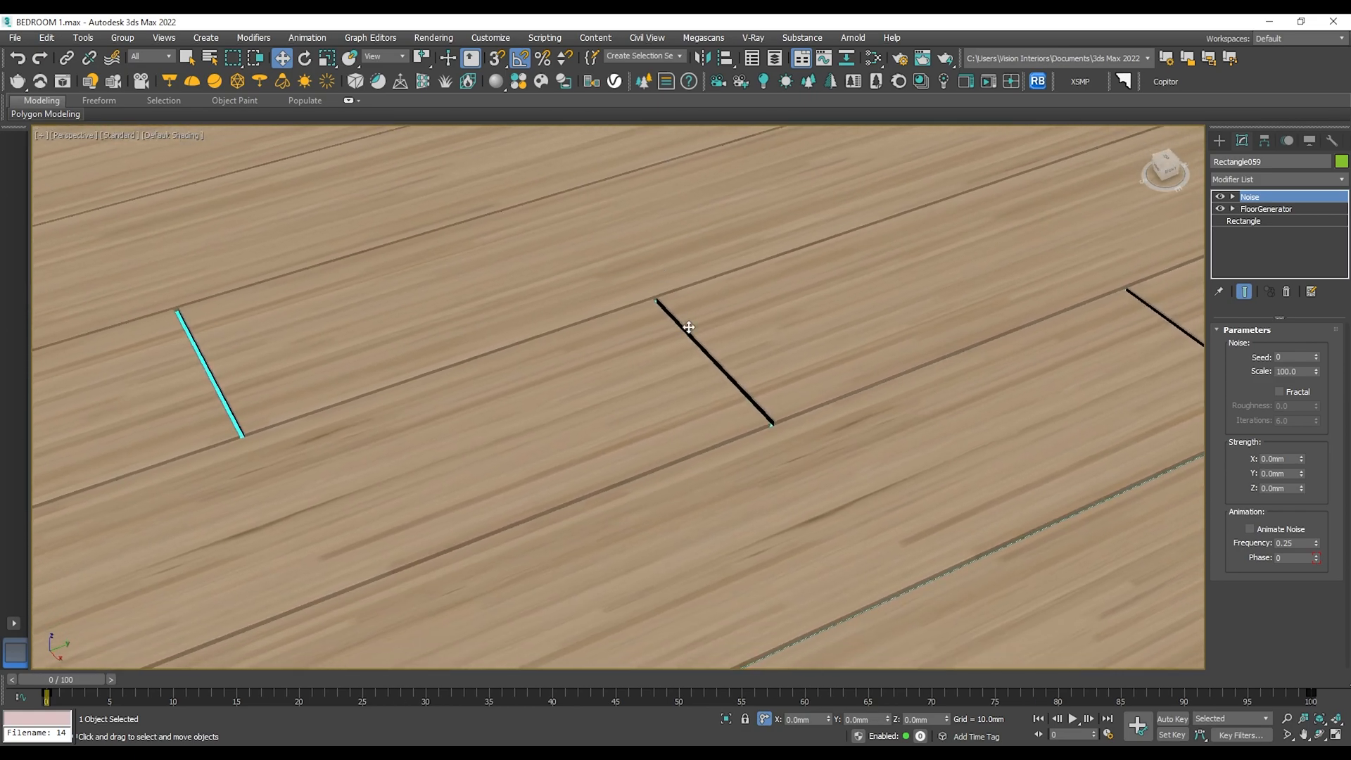
{"action": "scroll", "coordinate": [670, 322], "scroll_direction": "up", "scroll_amount": 2}
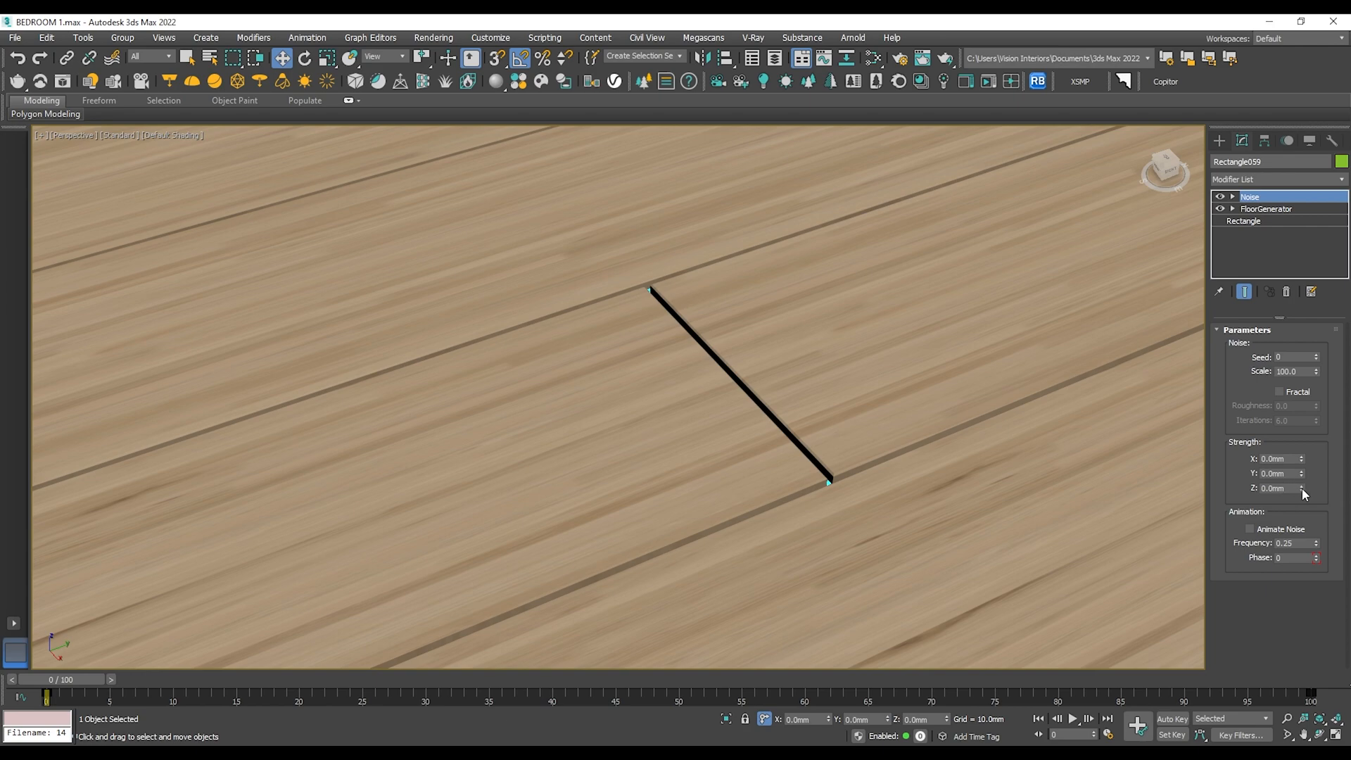
{"action": "left_click_drag", "start_coordinate": [1301, 488], "coordinate": [1303, 442]}
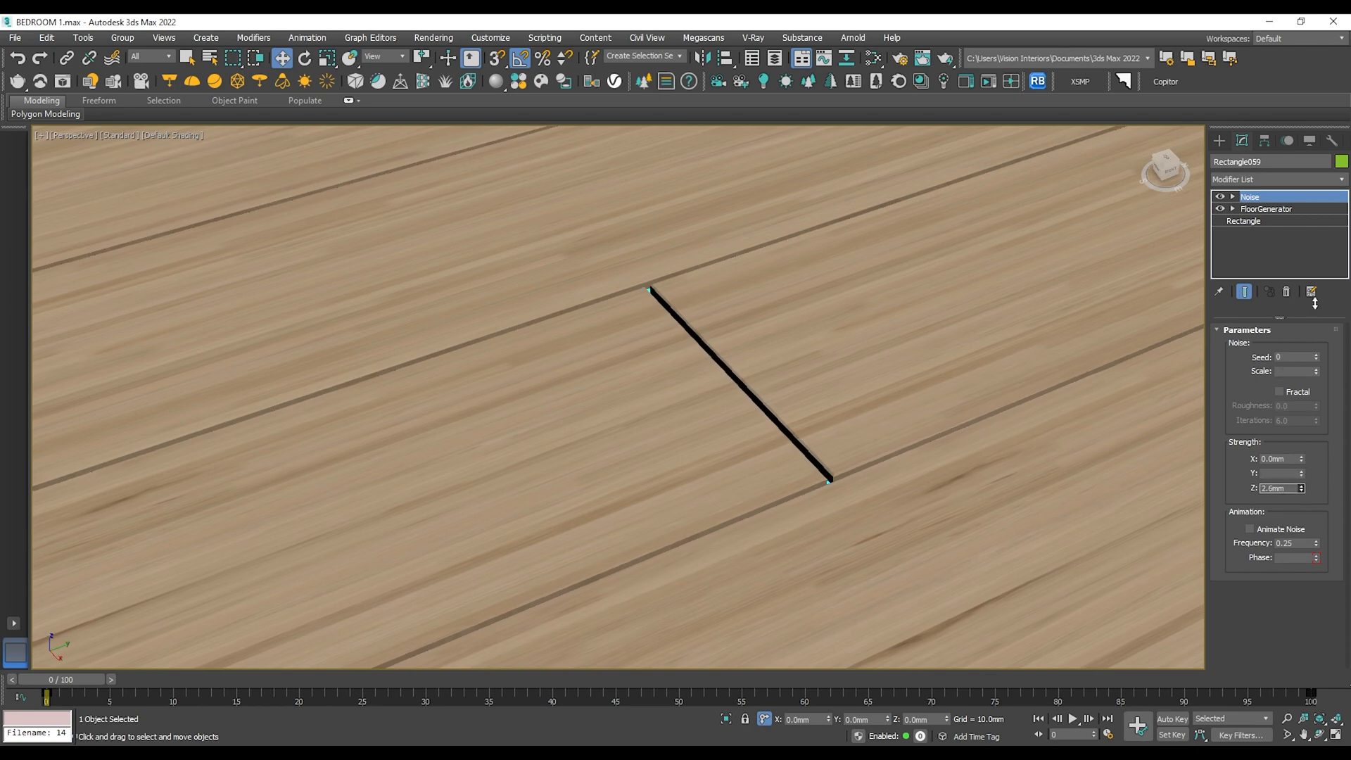
{"action": "left_click_drag", "start_coordinate": [1325, 179], "coordinate": [158, 623]}
{"action": "left_click_drag", "start_coordinate": [171, 562], "coordinate": [561, 223]}
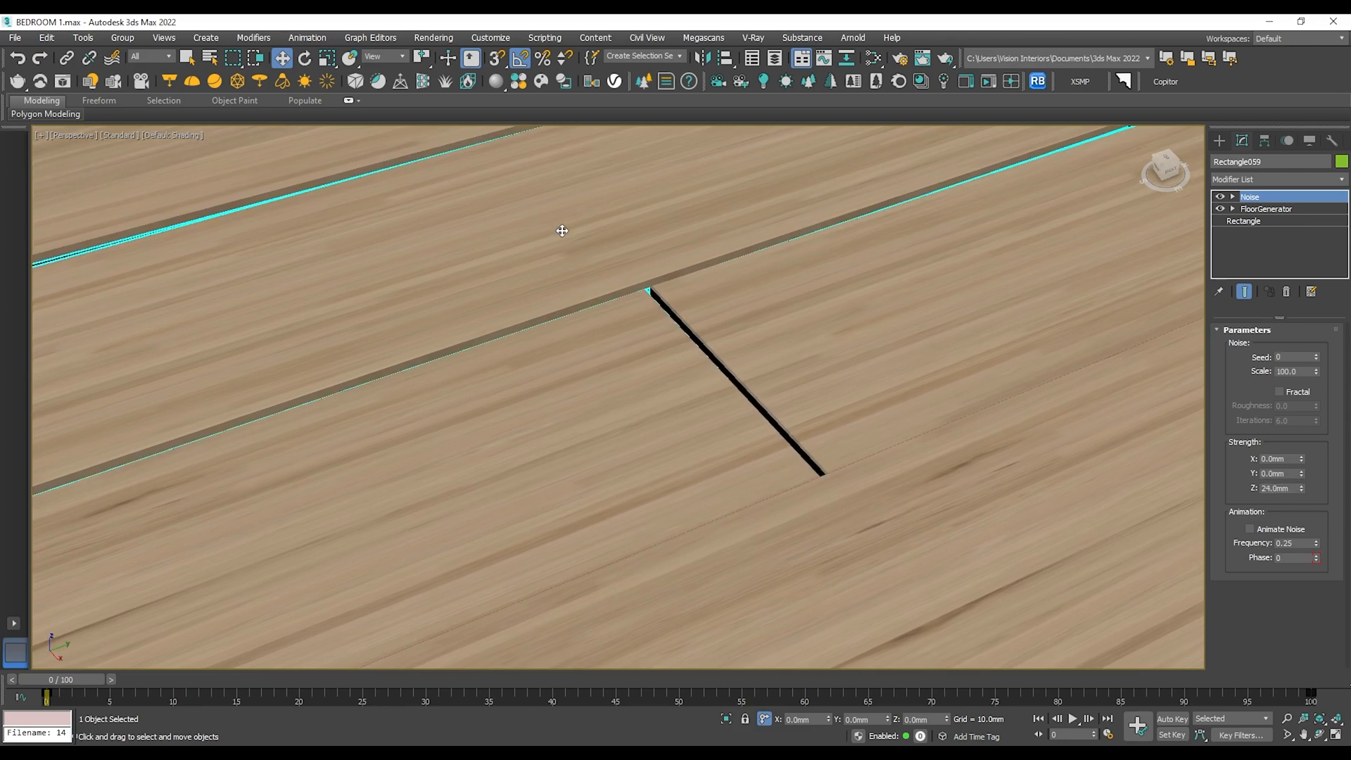
Set the floor noise's Z strength to 9.6 mm, deselect the floor and check the board joints.
{"action": "scroll", "coordinate": [597, 320], "scroll_direction": "down", "scroll_amount": 2}
{"action": "scroll", "coordinate": [335, 347], "scroll_direction": "up", "scroll_amount": 3}
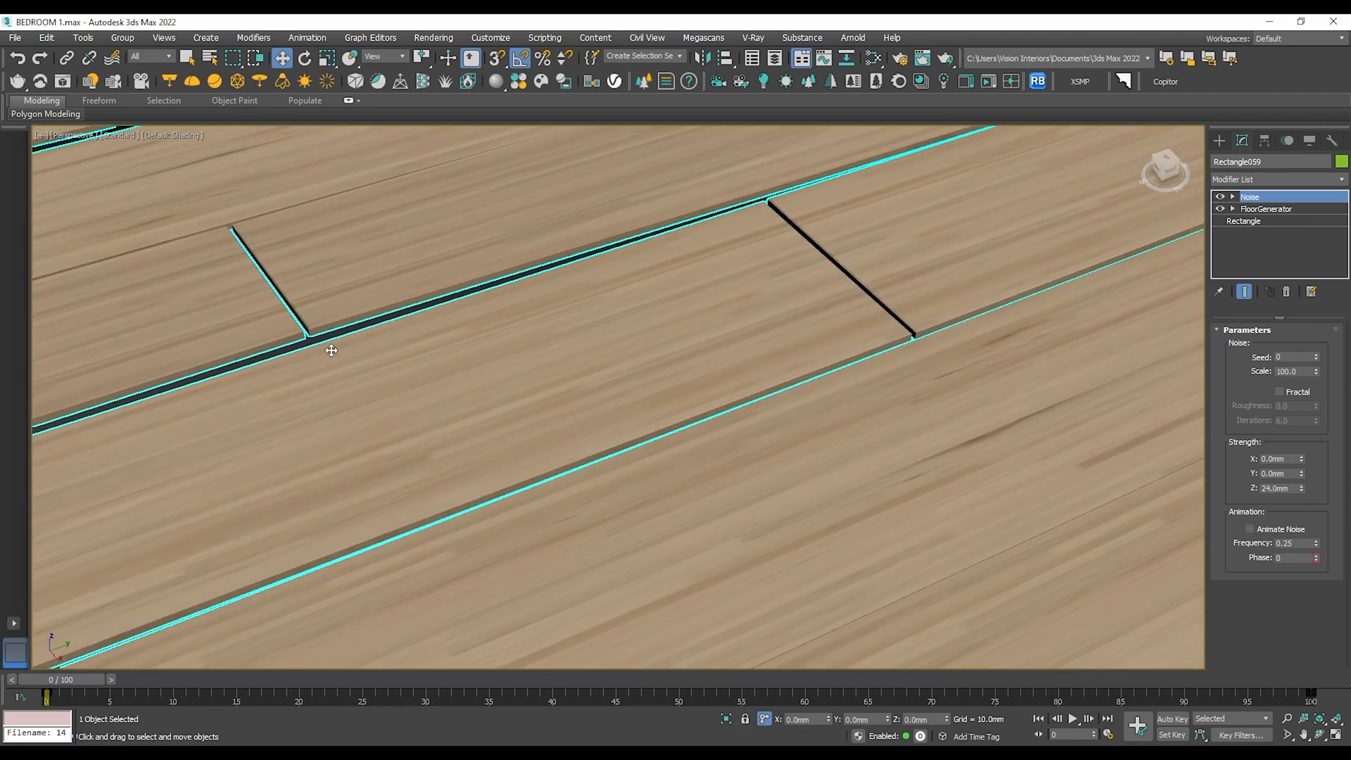
{"action": "left_click_drag", "start_coordinate": [1302, 489], "coordinate": [1314, 528]}
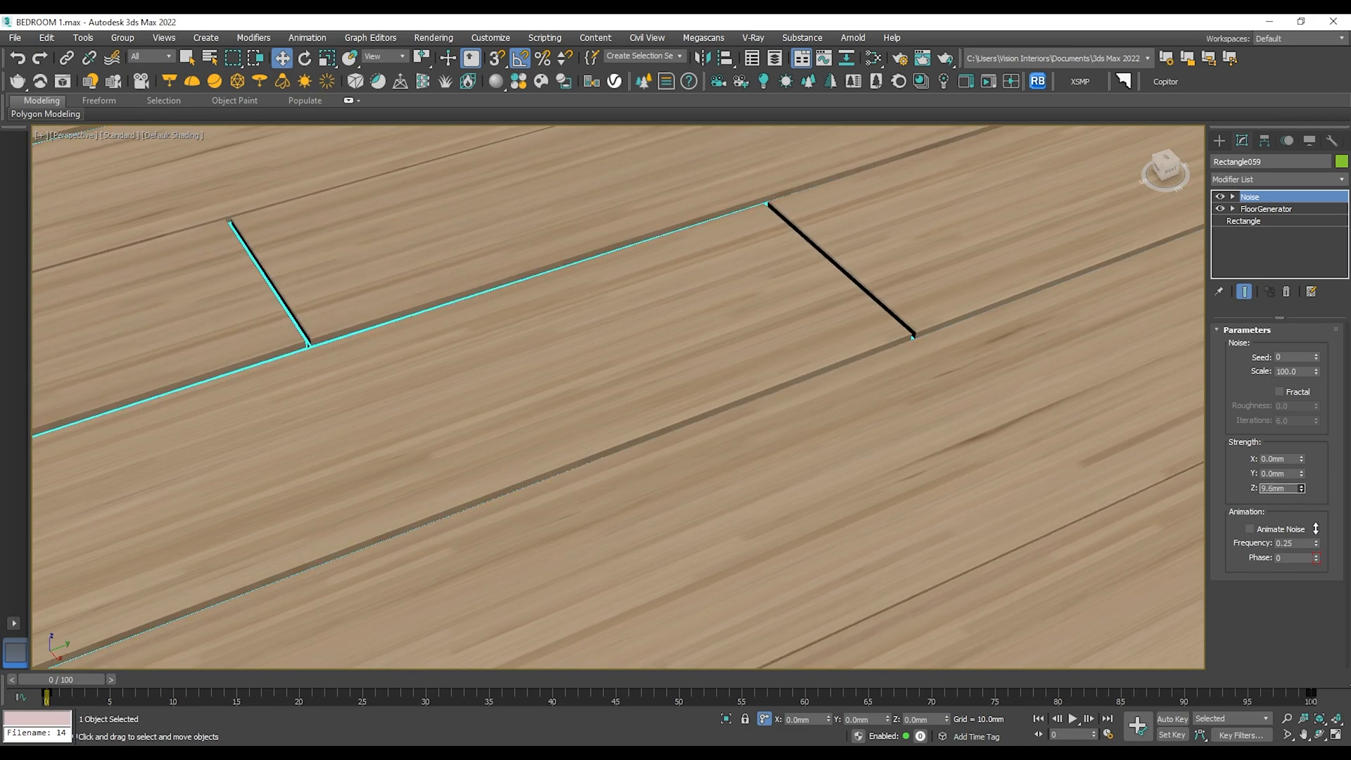
{"action": "scroll", "coordinate": [690, 406], "scroll_direction": "down", "scroll_amount": 10}
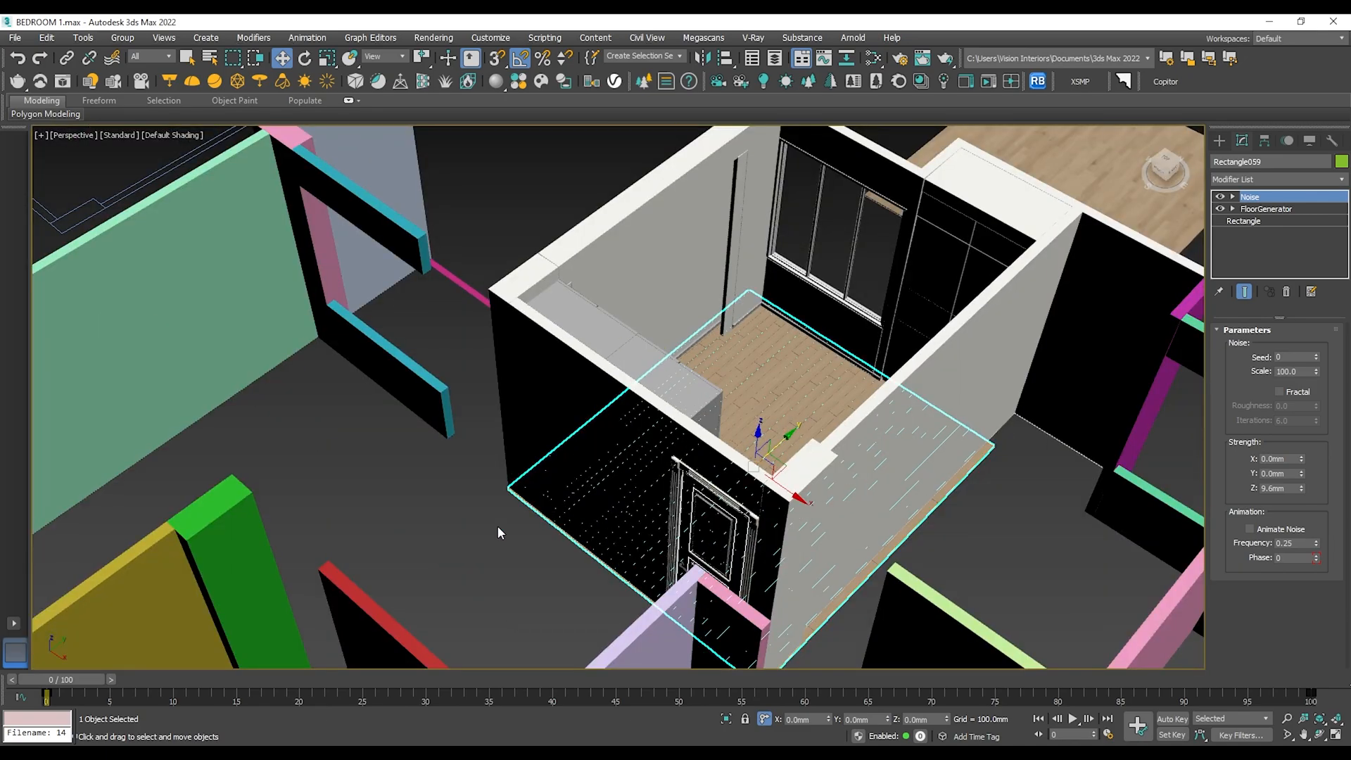
{"action": "left_click", "coordinate": [498, 533]}
{"action": "scroll", "coordinate": [693, 383], "scroll_direction": "up", "scroll_amount": 10}
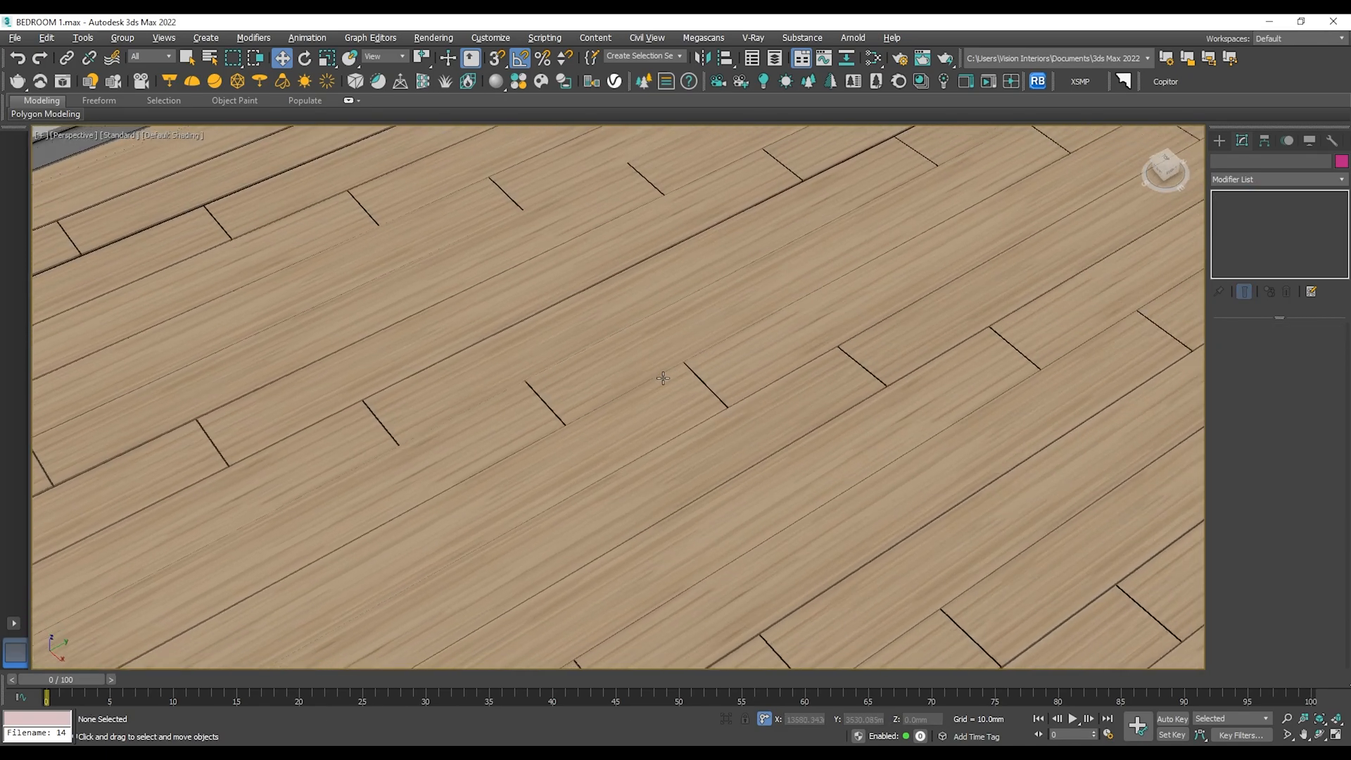
{"action": "scroll", "coordinate": [616, 367], "scroll_direction": "down", "scroll_amount": 5}
Try a different seed for the floor noise and inspect the boards from a low angle beside the skirting.
{"action": "left_click", "coordinate": [621, 401]}
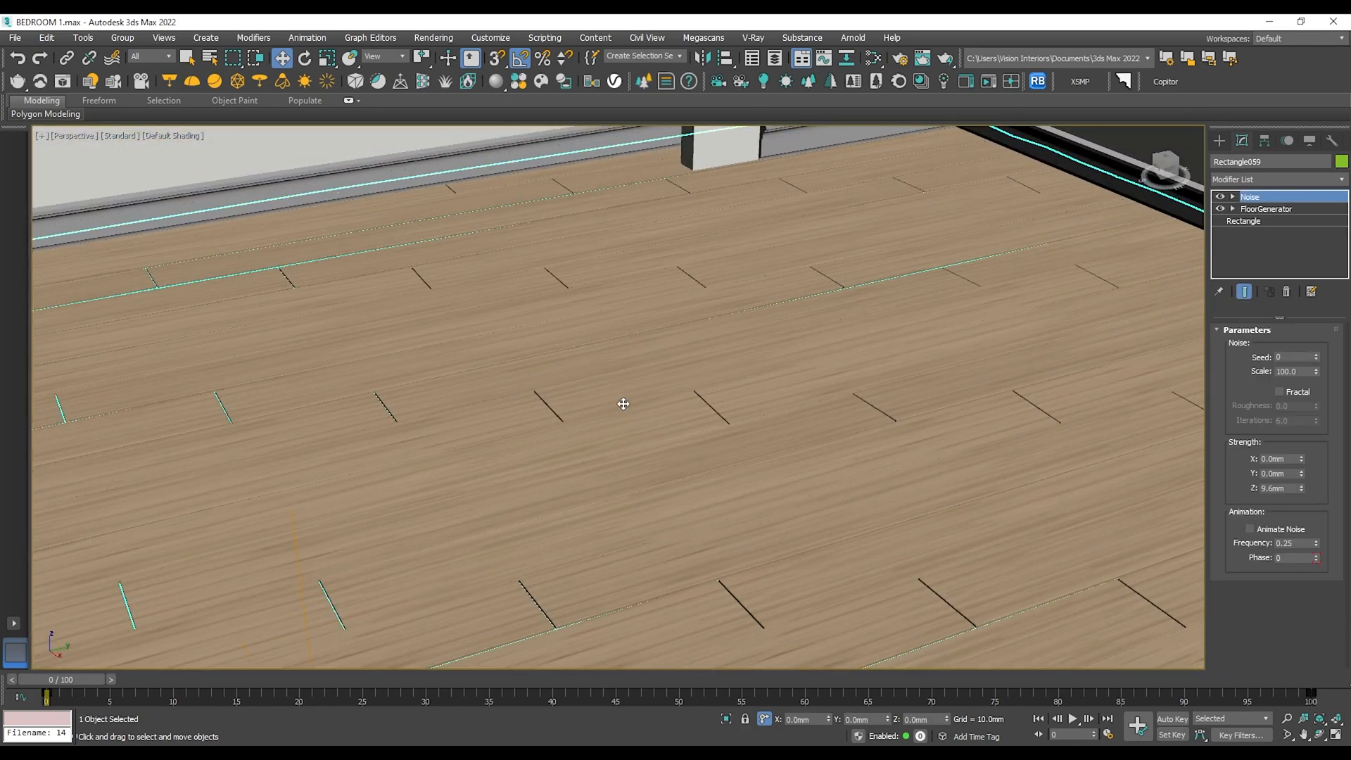
{"action": "scroll", "coordinate": [771, 414], "scroll_direction": "up", "scroll_amount": 5}
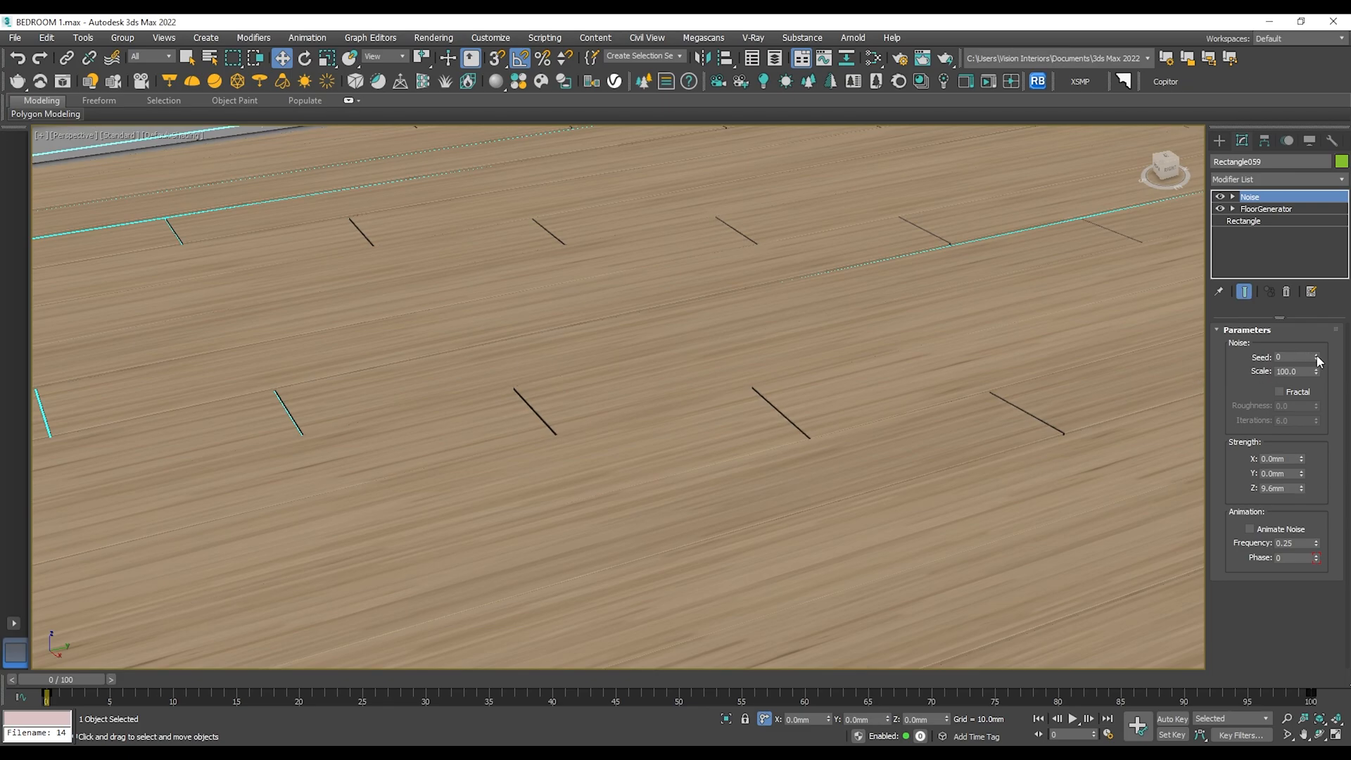
{"action": "left_click_drag", "start_coordinate": [1317, 358], "coordinate": [1318, 330]}
{"action": "scroll", "coordinate": [541, 382], "scroll_direction": "down", "scroll_amount": 3}
{"action": "middle_click_drag", "start_coordinate": [541, 382], "coordinate": [437, 387], "text": "alt"}
{"action": "scroll", "coordinate": [627, 407], "scroll_direction": "down", "scroll_amount": 7}
{"action": "left_click", "coordinate": [307, 524]}
{"action": "scroll", "coordinate": [598, 381], "scroll_direction": "up", "scroll_amount": 4}
{"action": "scroll", "coordinate": [598, 380], "scroll_direction": "up", "scroll_amount": 5}
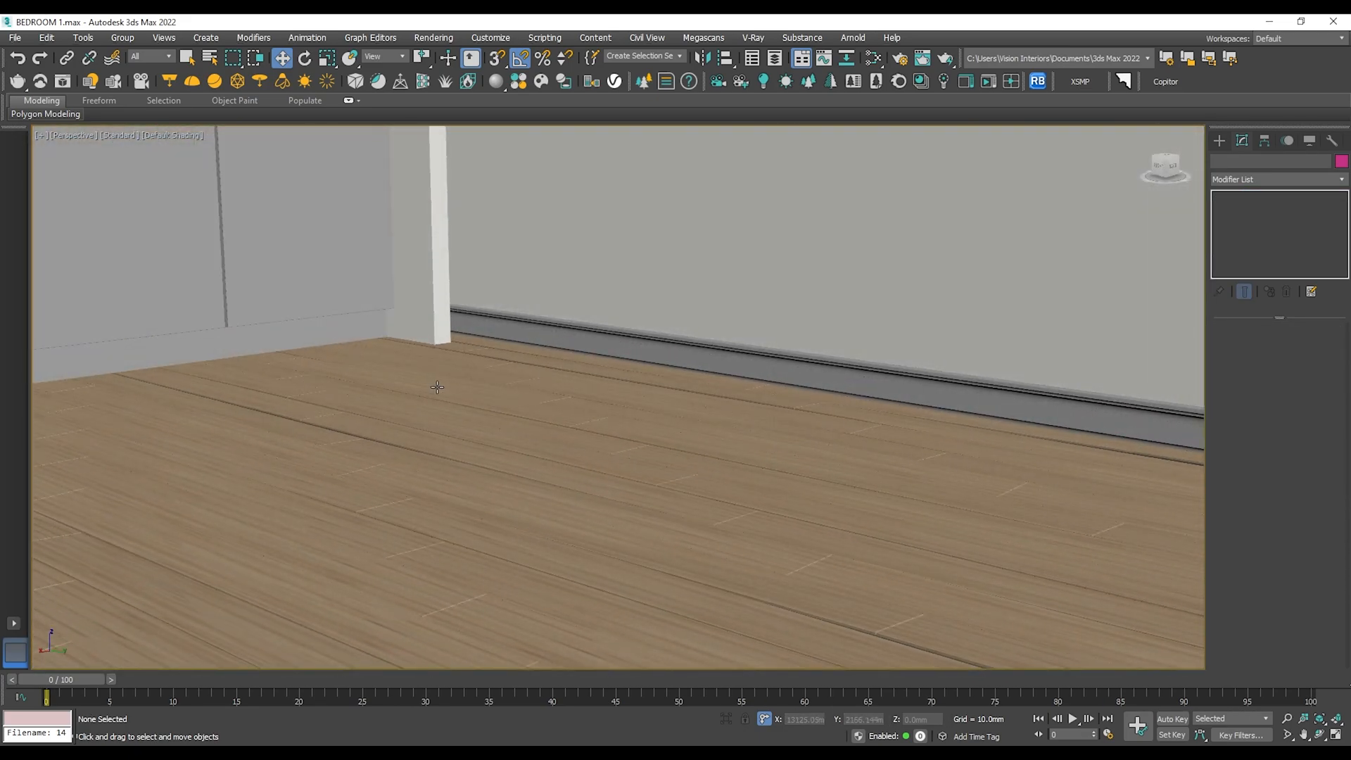
Set the floor noise's Z strength to 7.2 mm and its scale to 455, checking the board heights in the front view.
{"action": "key", "text": "f"}
{"action": "scroll", "coordinate": [495, 567], "scroll_direction": "down", "scroll_amount": 4}
{"action": "scroll", "coordinate": [536, 464], "scroll_direction": "up", "scroll_amount": 6}
{"action": "scroll", "coordinate": [490, 511], "scroll_direction": "up", "scroll_amount": 3}
{"action": "left_click", "coordinate": [555, 484]}
{"action": "left_click_drag", "start_coordinate": [1318, 360], "coordinate": [1306, 557]}
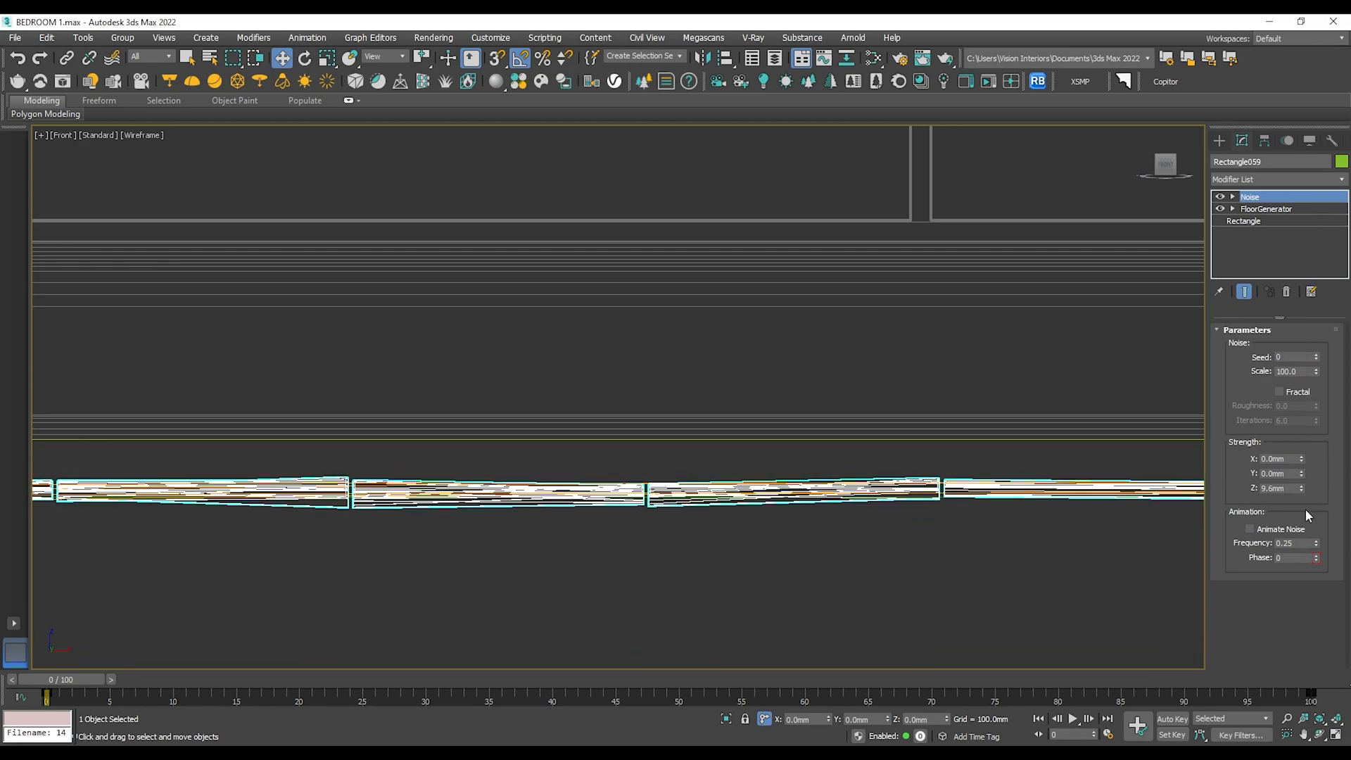
{"action": "left_click_drag", "start_coordinate": [1304, 490], "coordinate": [1304, 505]}
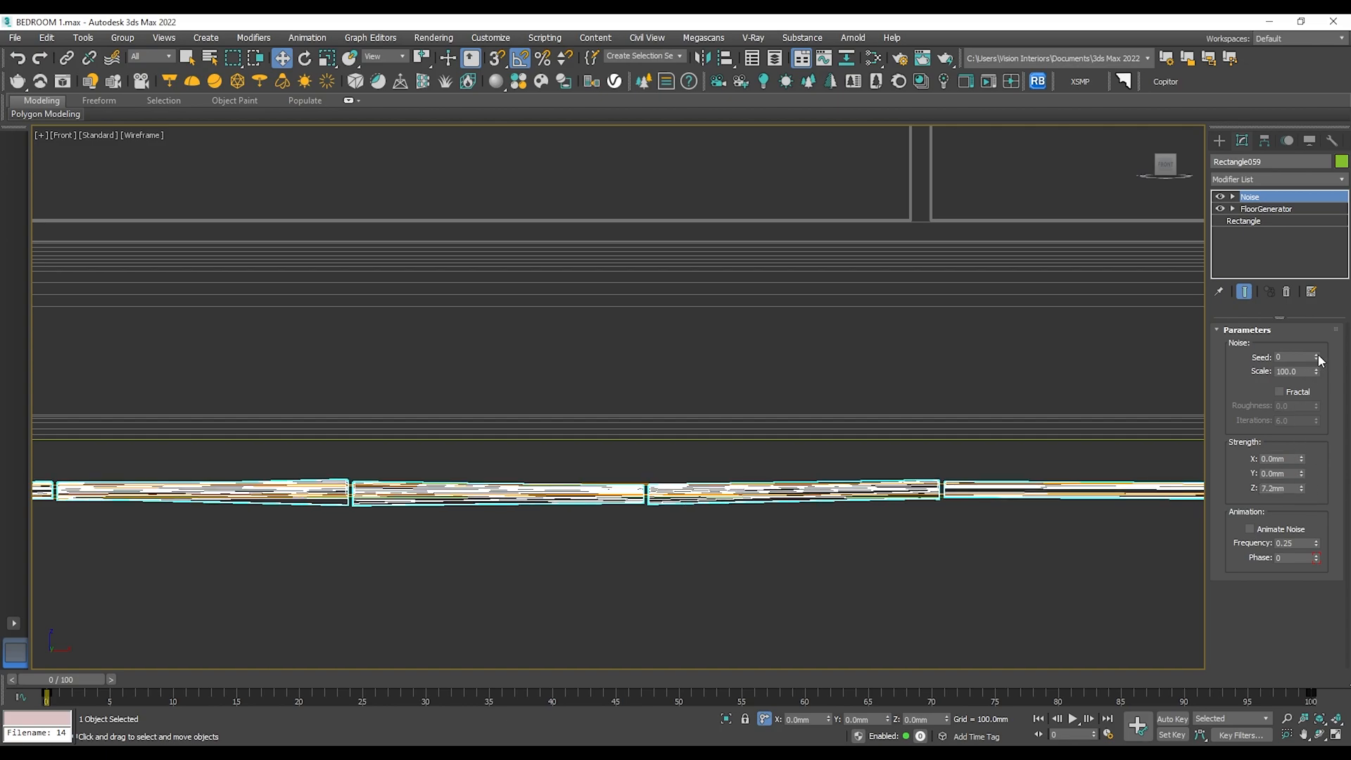
{"action": "left_click_drag", "start_coordinate": [1317, 376], "coordinate": [1308, 150]}
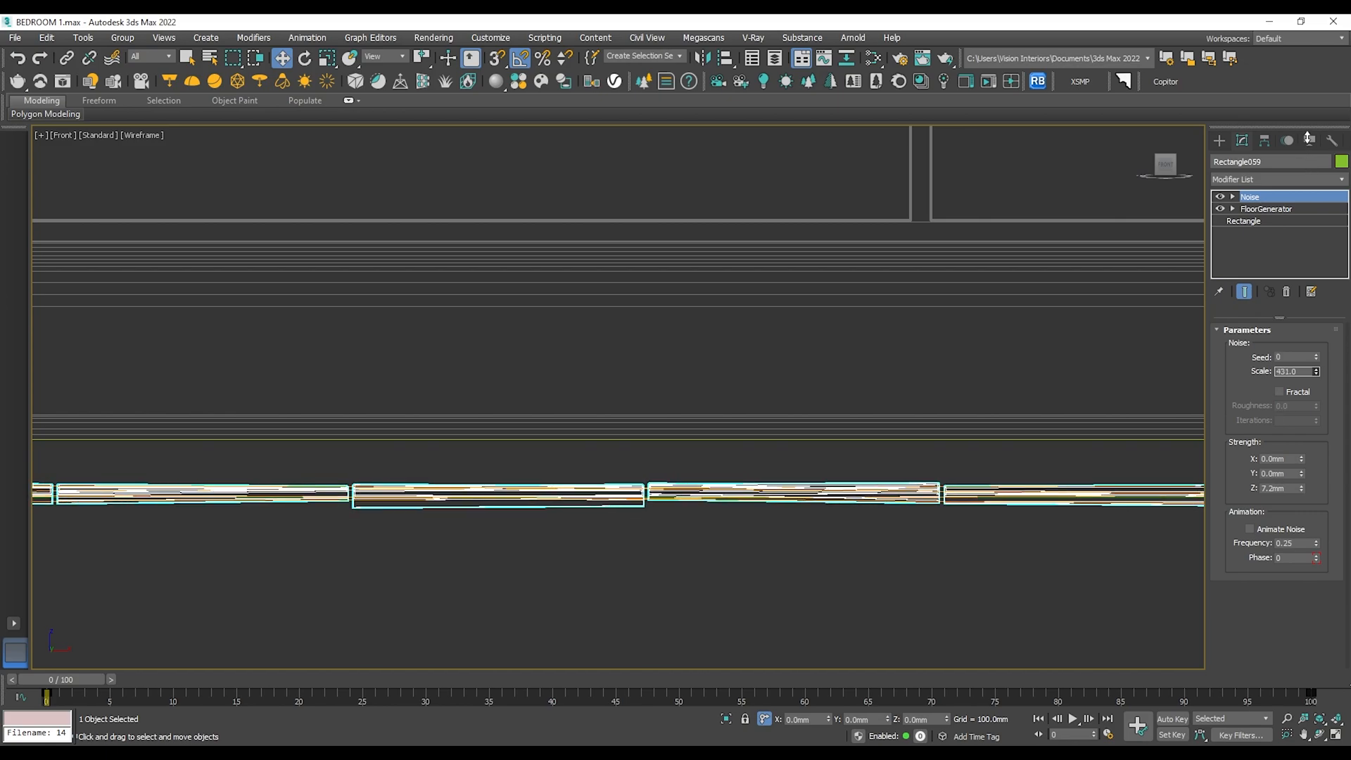
Return to the perspective view, deselect the floor and look at its boards near the wall.
{"action": "middle_click_drag", "start_coordinate": [856, 527], "coordinate": [772, 550], "text": "alt"}
{"action": "key", "text": "p"}
{"action": "mouse_move", "coordinate": [720, 483]}
{"action": "middle_mouse_down", "text": "alt"}
{"action": "mouse_move", "coordinate": [697, 527]}
{"action": "mouse_move", "coordinate": [741, 543]}
{"action": "mouse_move", "coordinate": [664, 532]}
{"action": "middle_mouse_up", "text": "alt"}
{"action": "scroll", "coordinate": [627, 415], "scroll_direction": "down", "scroll_amount": 3}
{"action": "middle_click_drag", "start_coordinate": [619, 411], "coordinate": [633, 358], "text": "alt"}
{"action": "scroll", "coordinate": [633, 358], "scroll_direction": "down", "scroll_amount": 2}
{"action": "scroll", "coordinate": [634, 359], "scroll_direction": "down", "scroll_amount": 10}
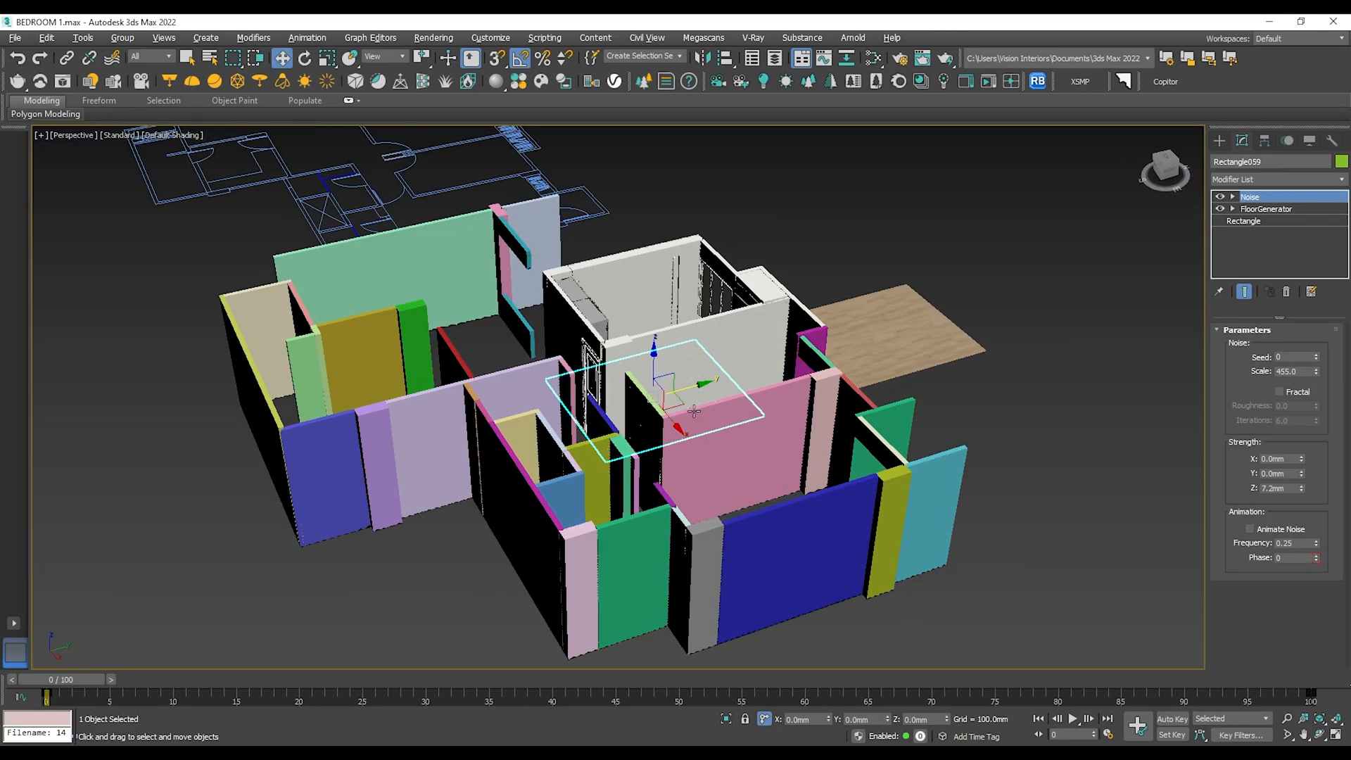
{"action": "left_click", "coordinate": [1034, 478]}
{"action": "scroll", "coordinate": [715, 396], "scroll_direction": "up", "scroll_amount": 6}
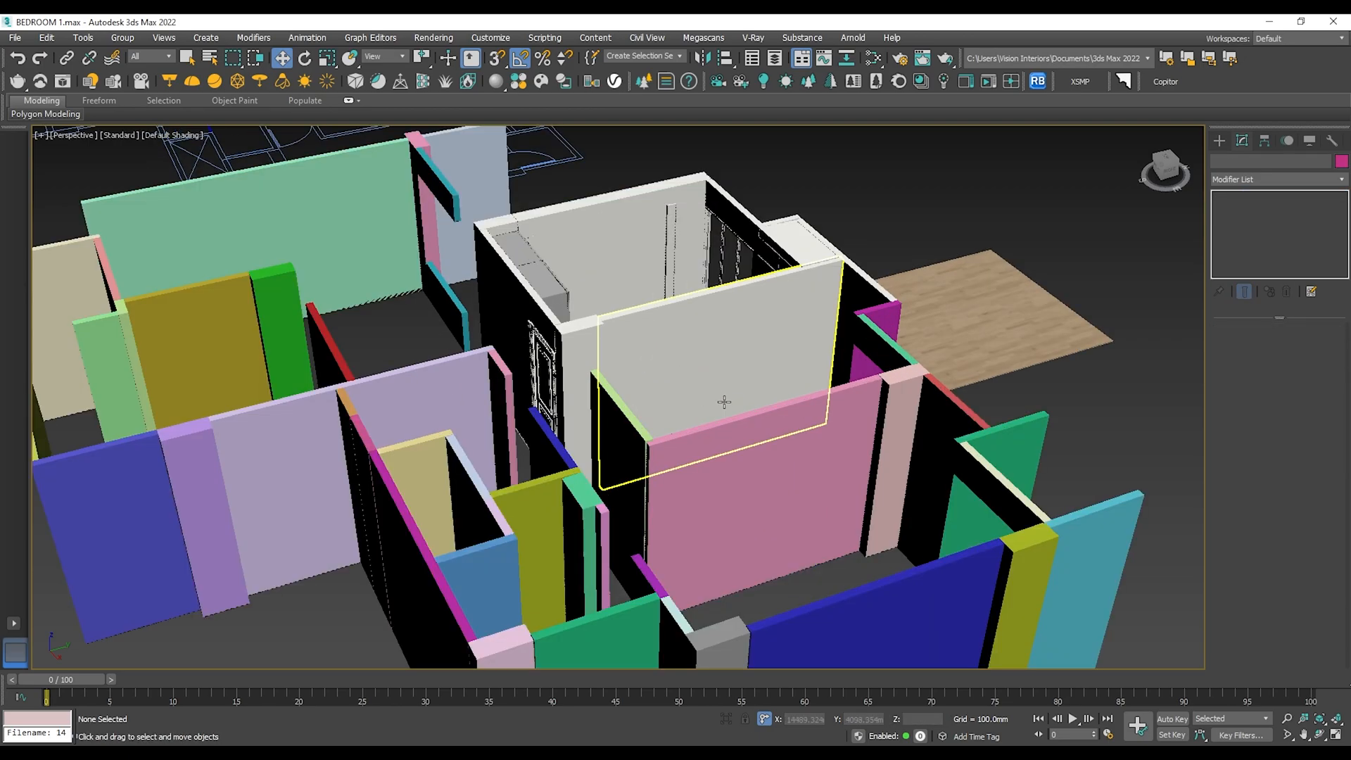
{"action": "middle_click_drag", "start_coordinate": [738, 440], "coordinate": [826, 503], "text": "alt"}
{"action": "scroll", "coordinate": [545, 379], "scroll_direction": "up", "scroll_amount": 6}
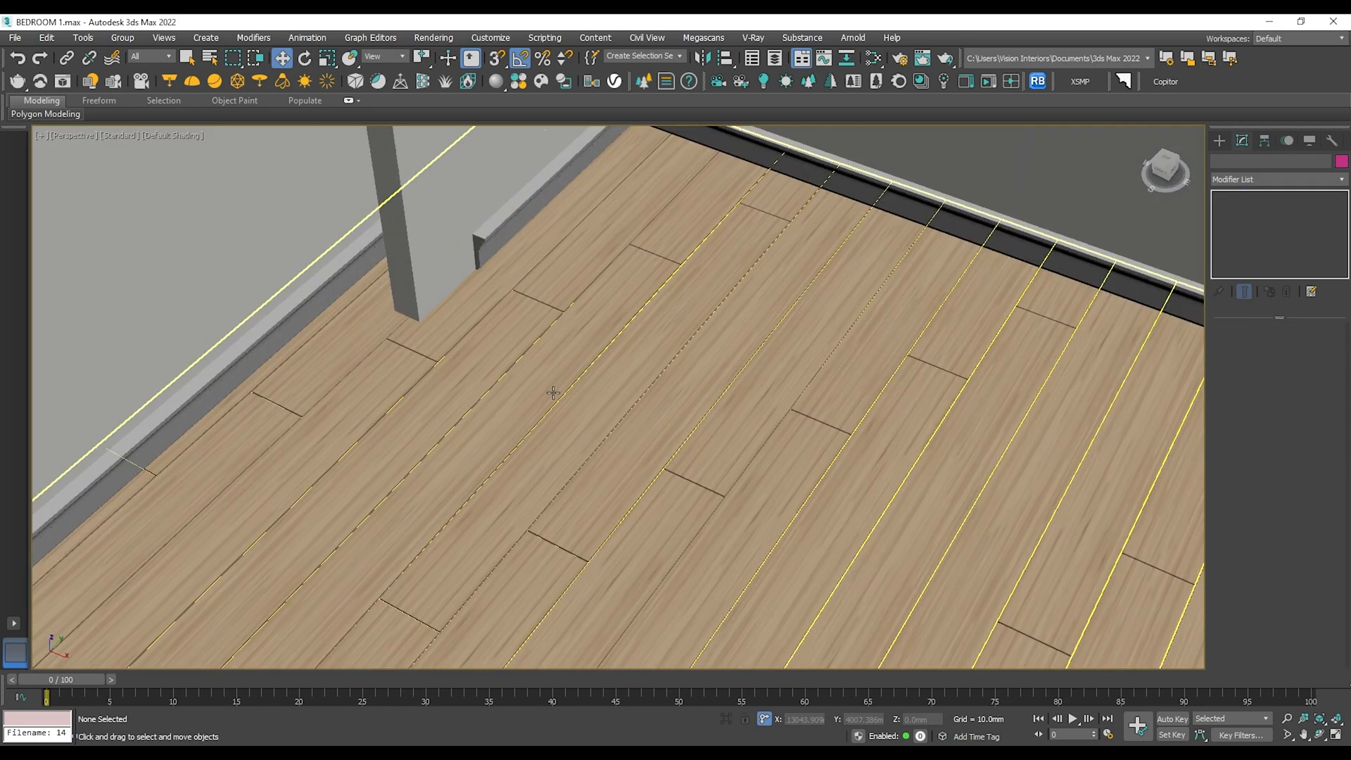
Examine the uneven floorboards and their joints close up and across the whole bedroom from above.
{"action": "left_click", "coordinate": [551, 392]}
{"action": "scroll", "coordinate": [588, 362], "scroll_direction": "down", "scroll_amount": 4}
{"action": "middle_click_drag", "start_coordinate": [588, 361], "coordinate": [490, 434], "text": "alt"}
{"action": "scroll", "coordinate": [754, 378], "scroll_direction": "down", "scroll_amount": 5}
{"action": "scroll", "coordinate": [489, 434], "scroll_direction": "down", "scroll_amount": 7}
{"action": "left_click", "coordinate": [766, 432]}
{"action": "left_click_drag", "start_coordinate": [761, 452], "coordinate": [25, 350]}
{"action": "left_click", "coordinate": [330, 404]}
{"action": "scroll", "coordinate": [493, 447], "scroll_direction": "up", "scroll_amount": 10}
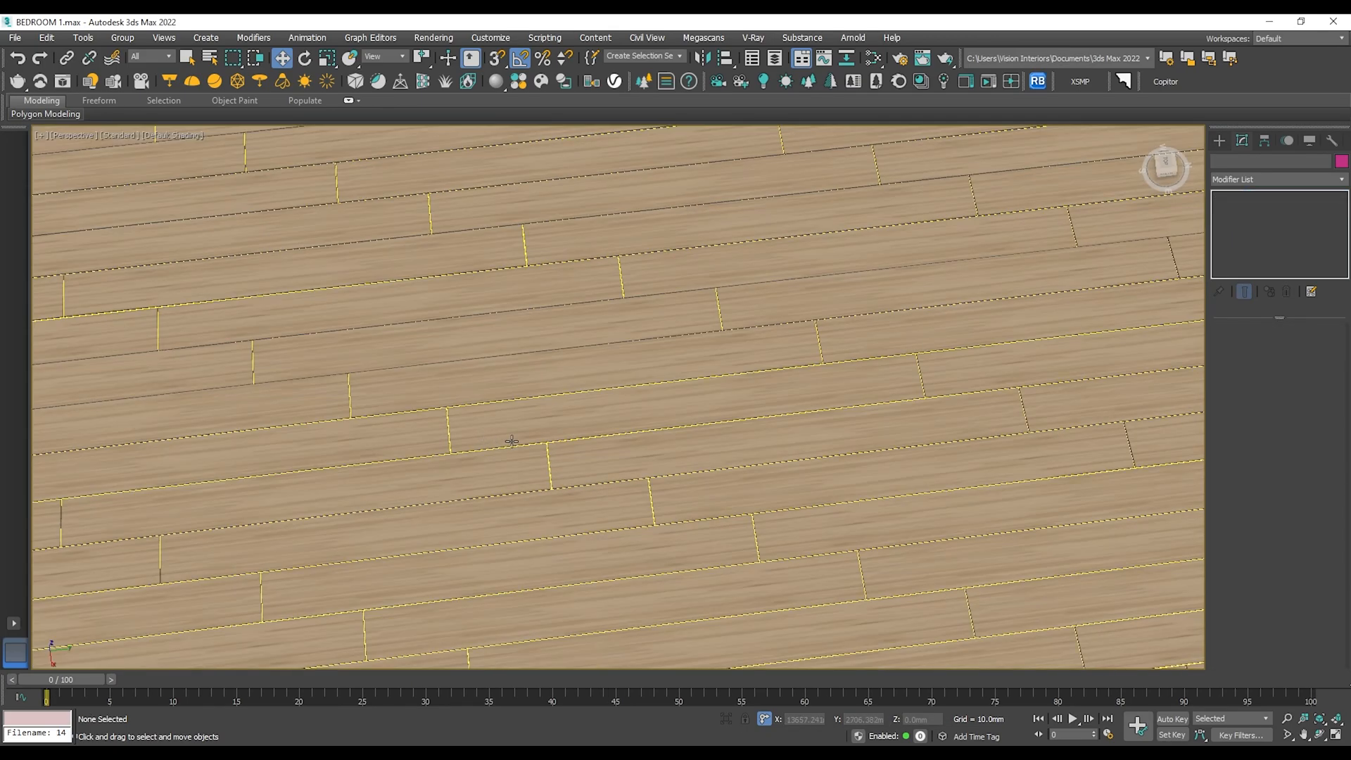
{"action": "left_click", "coordinate": [512, 441]}
{"action": "scroll", "coordinate": [515, 425], "scroll_direction": "down", "scroll_amount": 8}
{"action": "scroll", "coordinate": [564, 440], "scroll_direction": "up", "scroll_amount": 10}
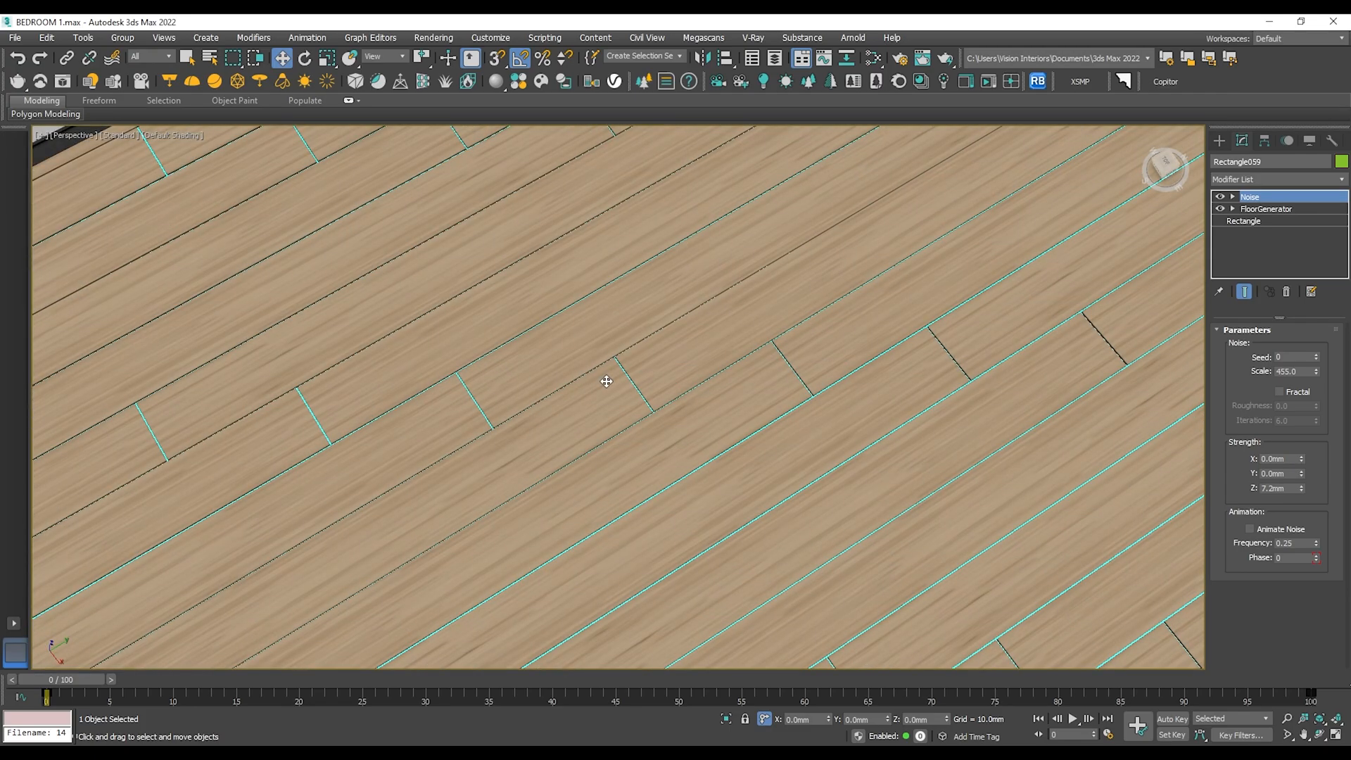
{"action": "scroll", "coordinate": [607, 381], "scroll_direction": "down", "scroll_amount": 8}
{"action": "mouse_move", "coordinate": [666, 416]}
{"action": "middle_mouse_down"}
{"action": "mouse_move", "coordinate": [642, 385]}
{"action": "mouse_move", "coordinate": [700, 335]}
{"action": "mouse_move", "coordinate": [724, 362]}
{"action": "mouse_move", "coordinate": [736, 441]}
{"action": "mouse_move", "coordinate": [648, 423]}
{"action": "middle_mouse_up"}
{"action": "scroll", "coordinate": [654, 380], "scroll_direction": "down", "scroll_amount": 4}
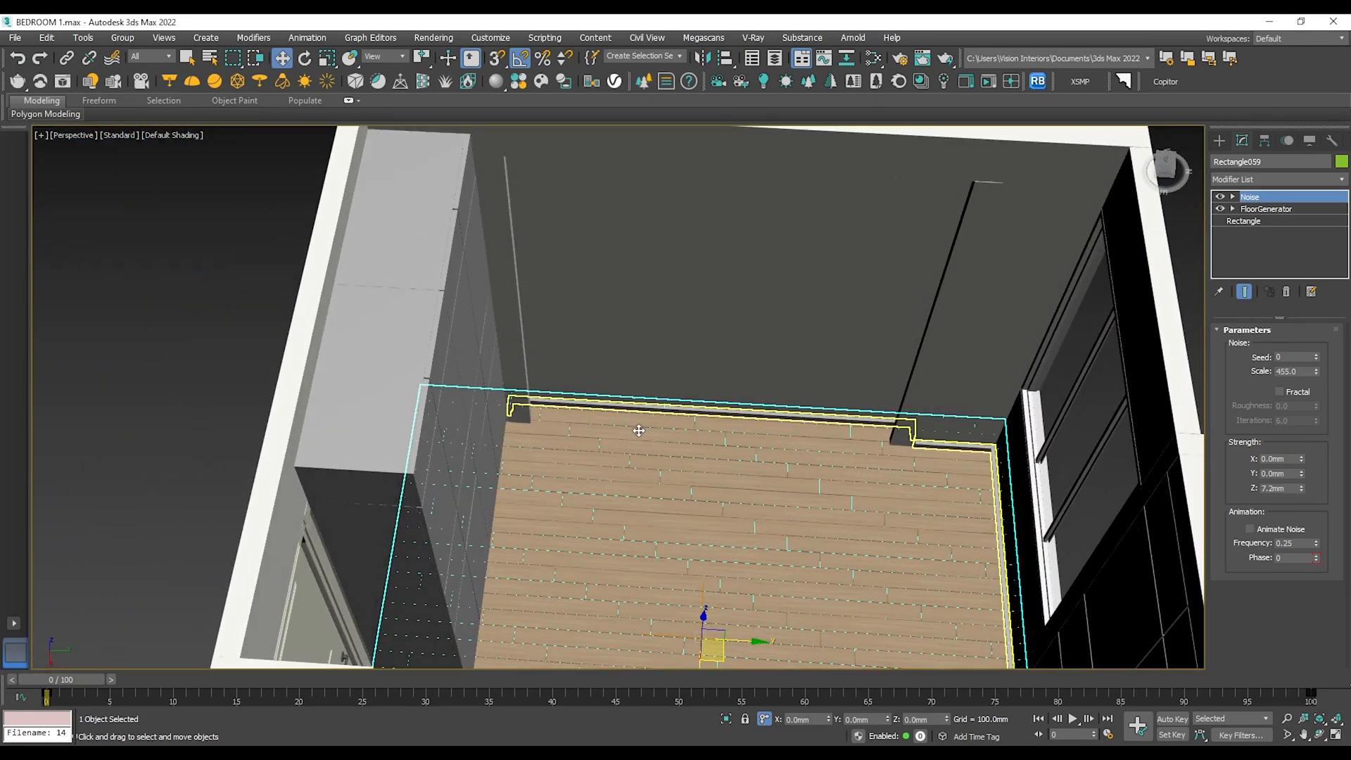
Select the bedroom wall section between the wardrobe and the window-side column.
{"action": "left_click", "coordinate": [799, 272]}
{"action": "middle_click_drag", "start_coordinate": [799, 271], "coordinate": [684, 422]}
{"action": "scroll", "coordinate": [672, 326], "scroll_direction": "up", "scroll_amount": 3}
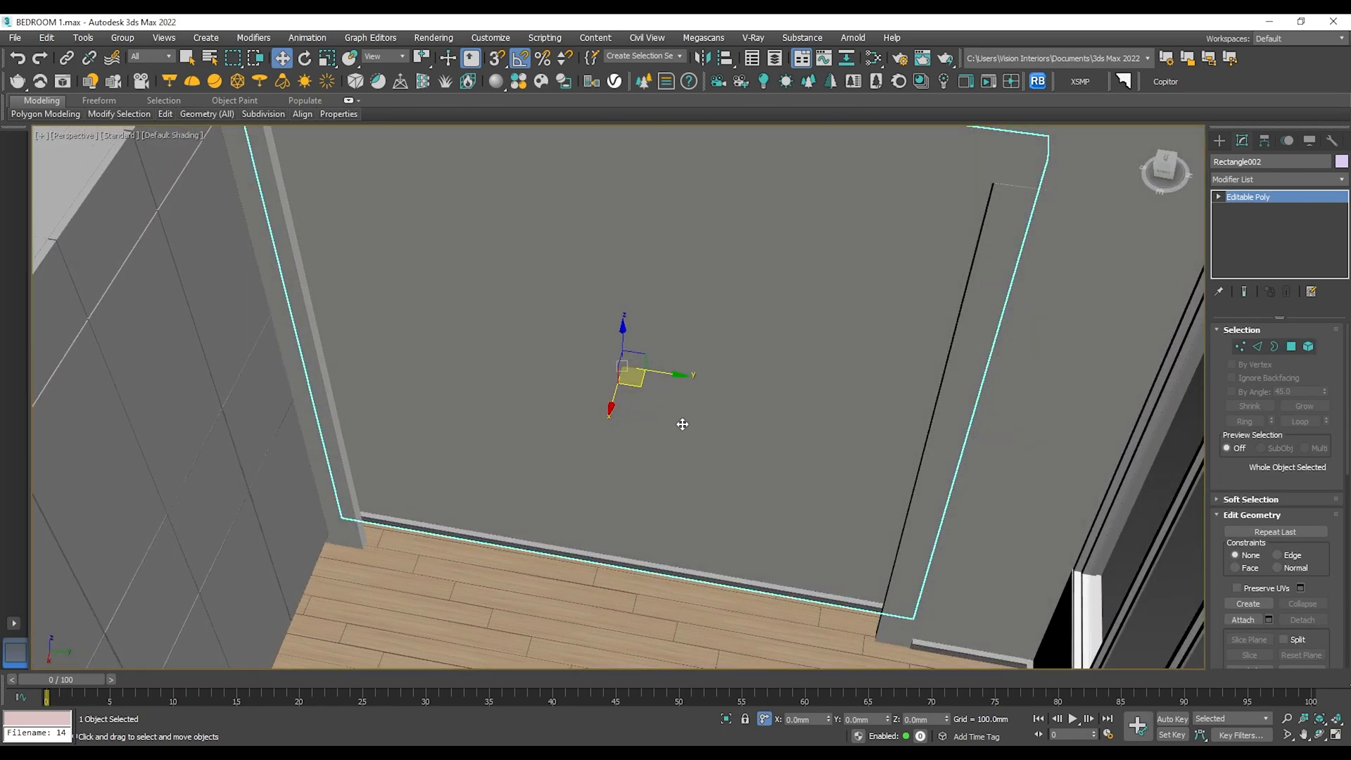
{"action": "left_click", "coordinate": [671, 581]}
{"action": "middle_click_drag", "start_coordinate": [671, 581], "coordinate": [809, 458], "text": "alt"}
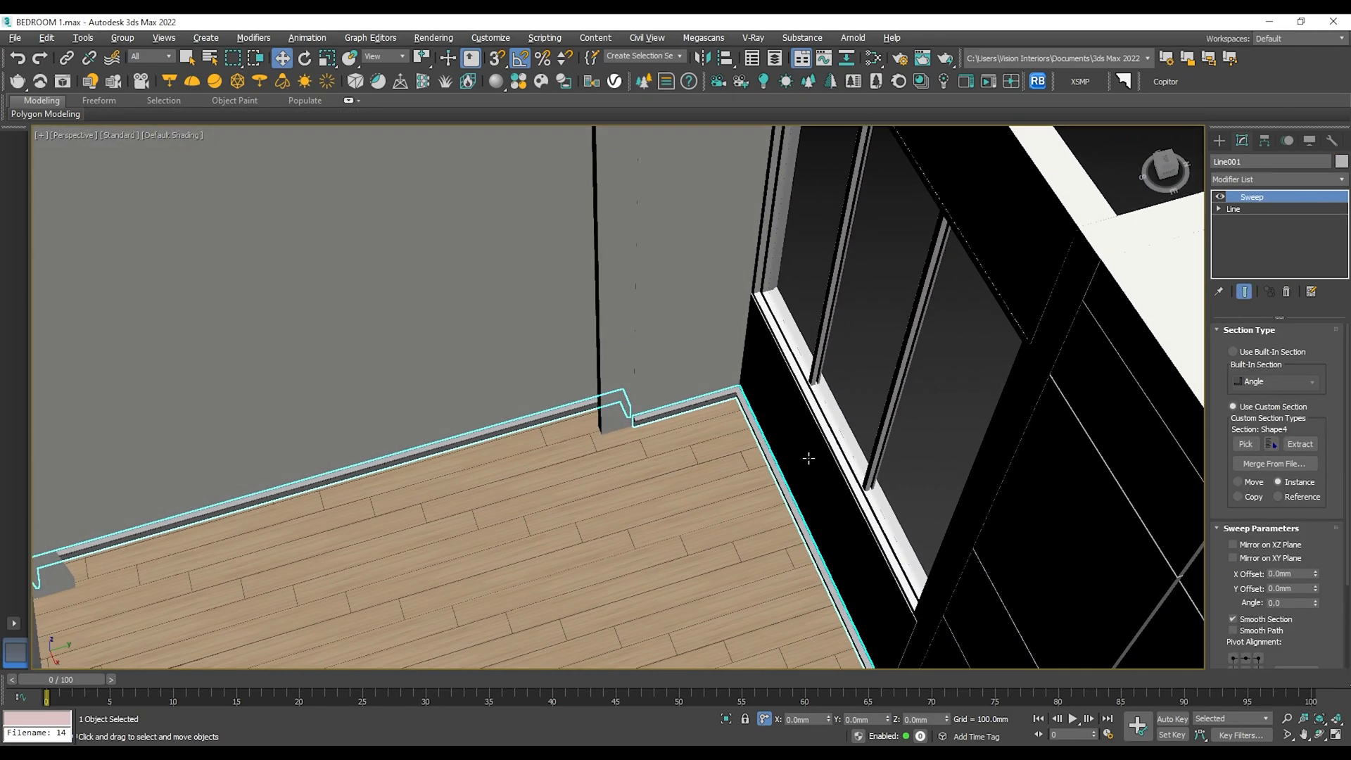
{"action": "scroll", "coordinate": [689, 425], "scroll_direction": "down", "scroll_amount": 5}
{"action": "scroll", "coordinate": [696, 433], "scroll_direction": "up", "scroll_amount": 4}
{"action": "left_click", "coordinate": [697, 431]}
{"action": "scroll", "coordinate": [688, 401], "scroll_direction": "up", "scroll_amount": 3}
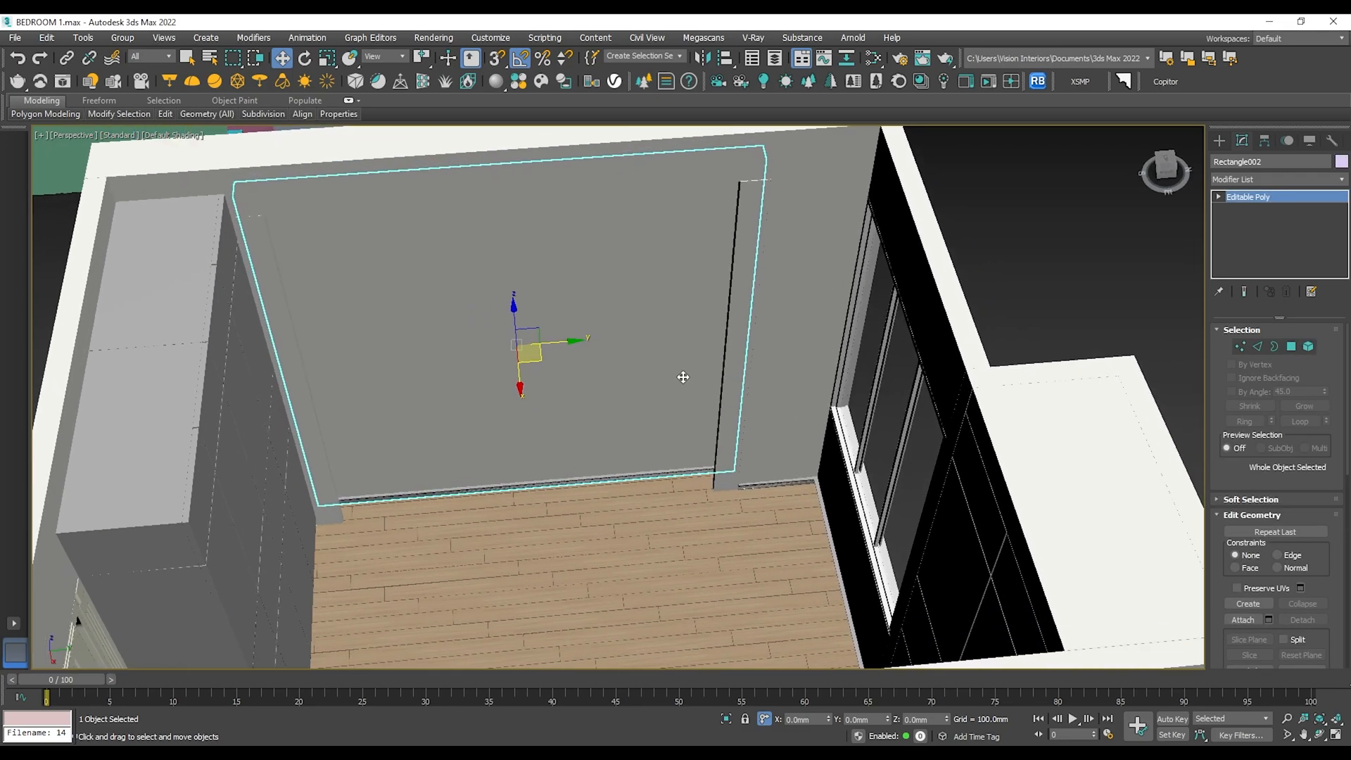
Create a new VRayMtl in View1 of the Slate Material Editor and collapse its node.
{"action": "key", "text": "m"}
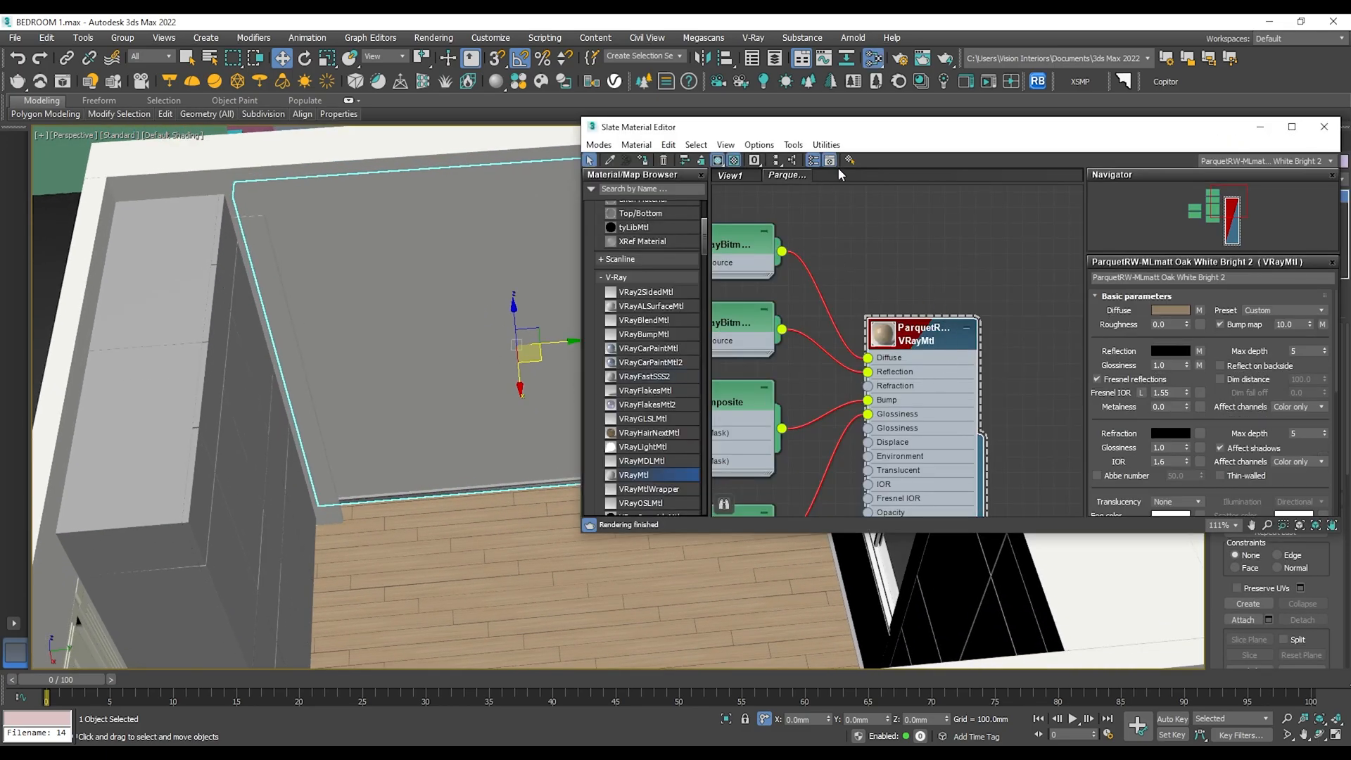
{"action": "left_click", "coordinate": [732, 174]}
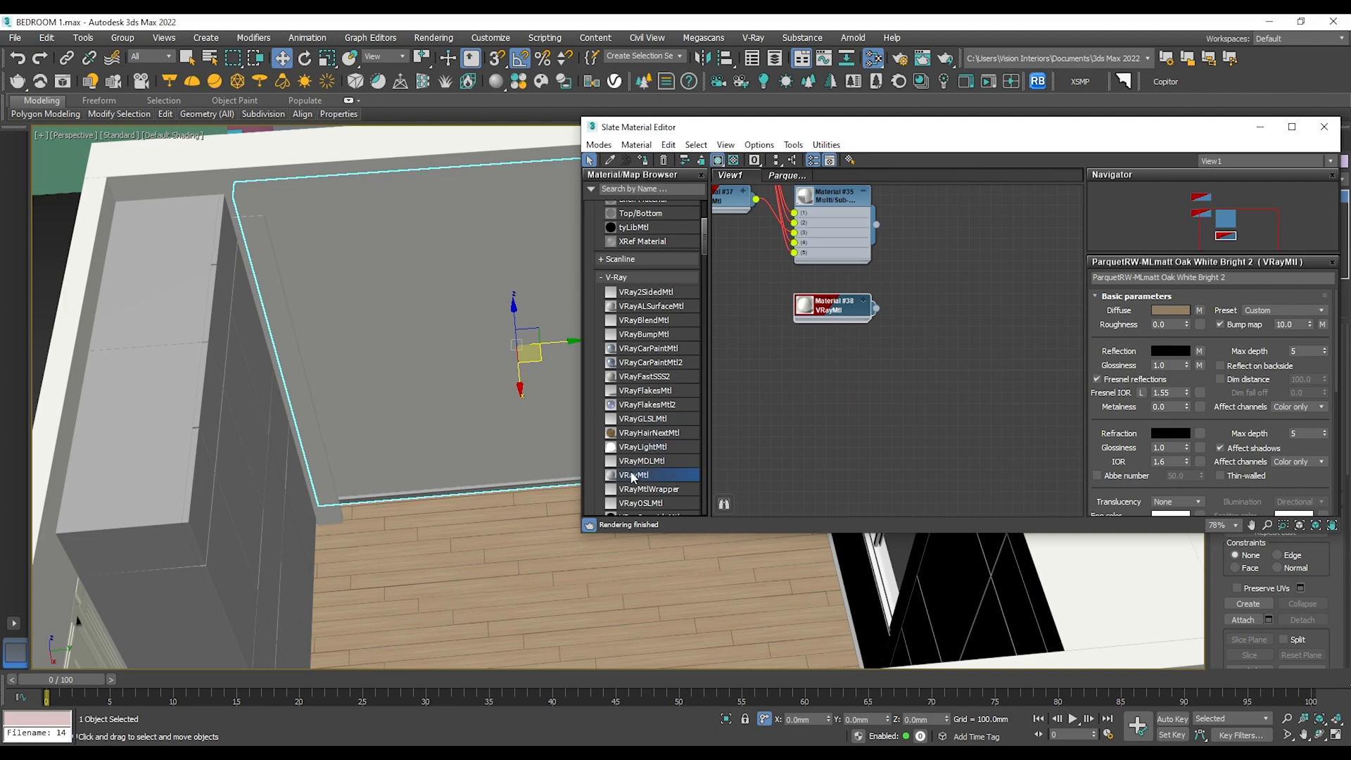
{"action": "left_click_drag", "start_coordinate": [634, 474], "coordinate": [836, 363]}
{"action": "scroll", "coordinate": [834, 362], "scroll_direction": "up", "scroll_amount": 2}
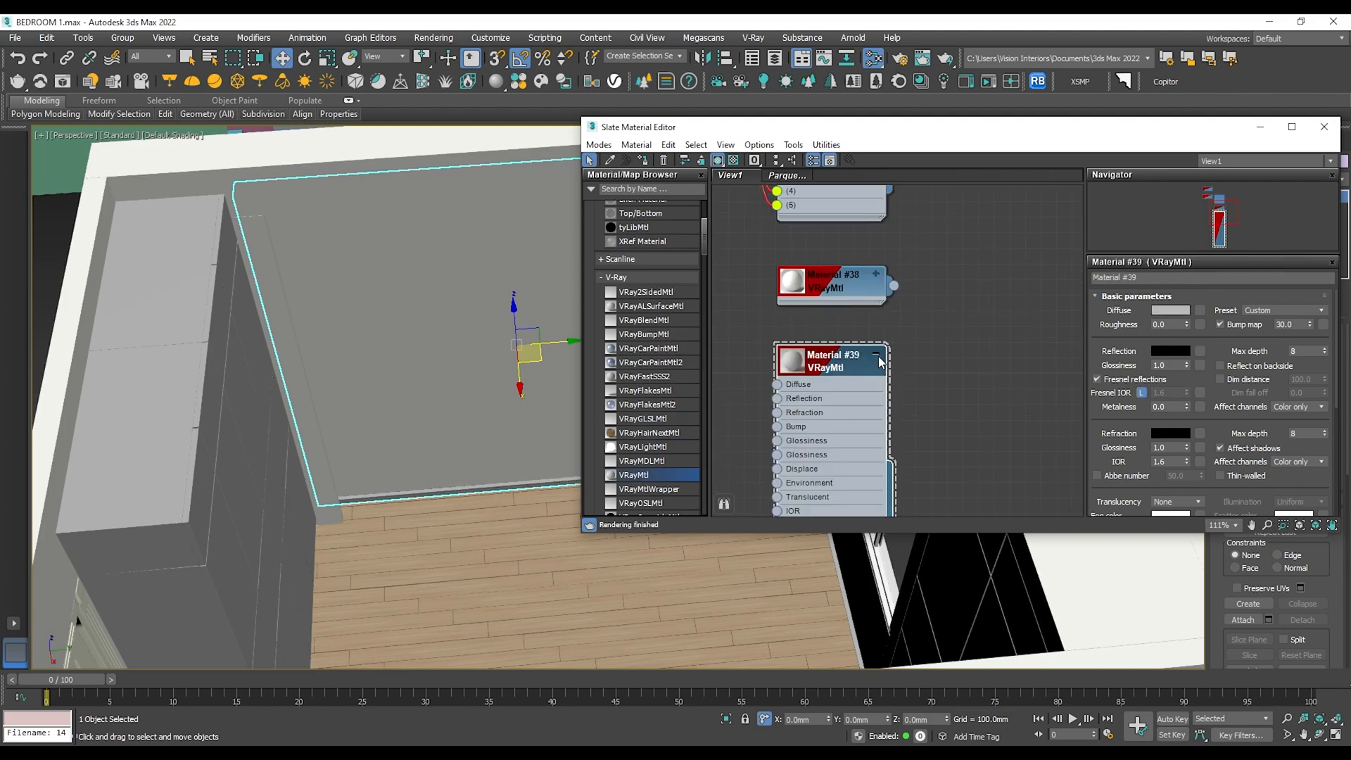
{"action": "left_click", "coordinate": [876, 354]}
{"action": "left_click", "coordinate": [1201, 310]}
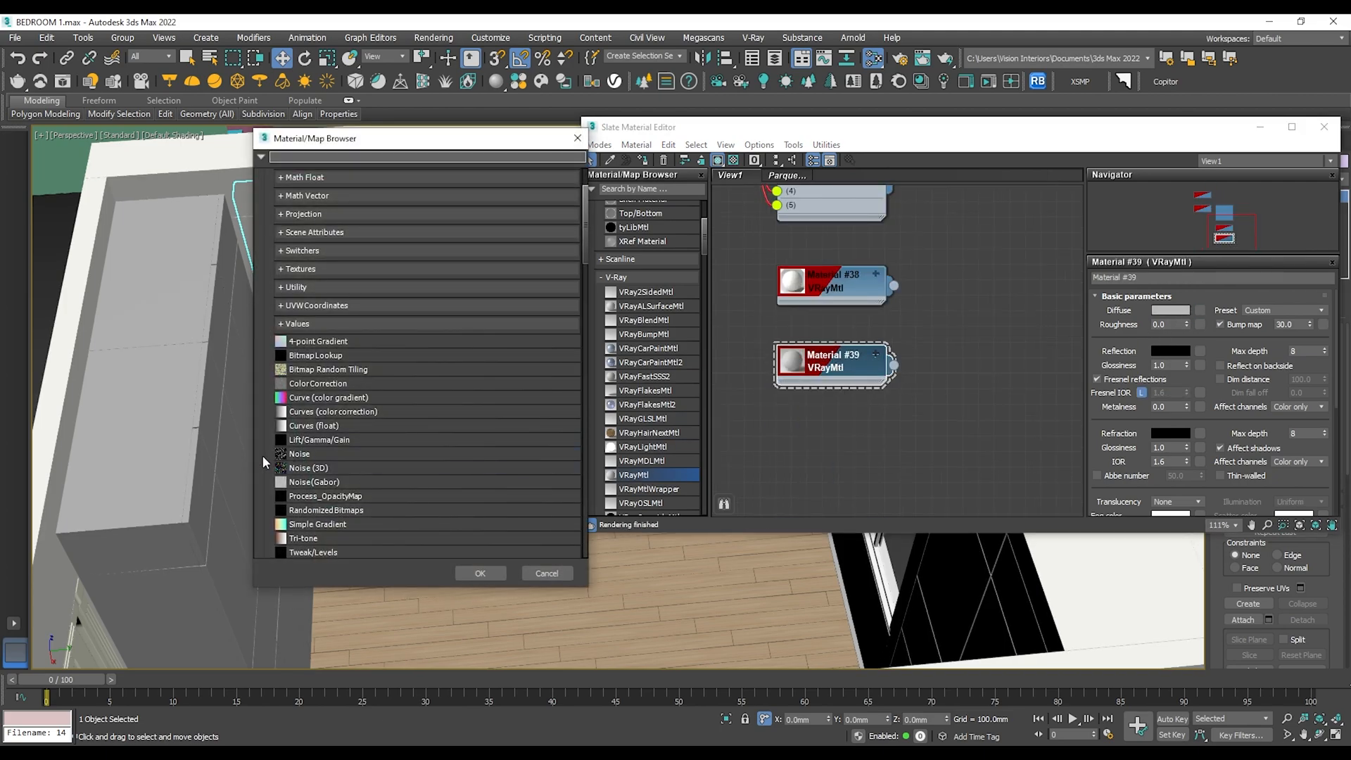
{"action": "scroll", "coordinate": [310, 487], "scroll_direction": "down", "scroll_amount": 3}
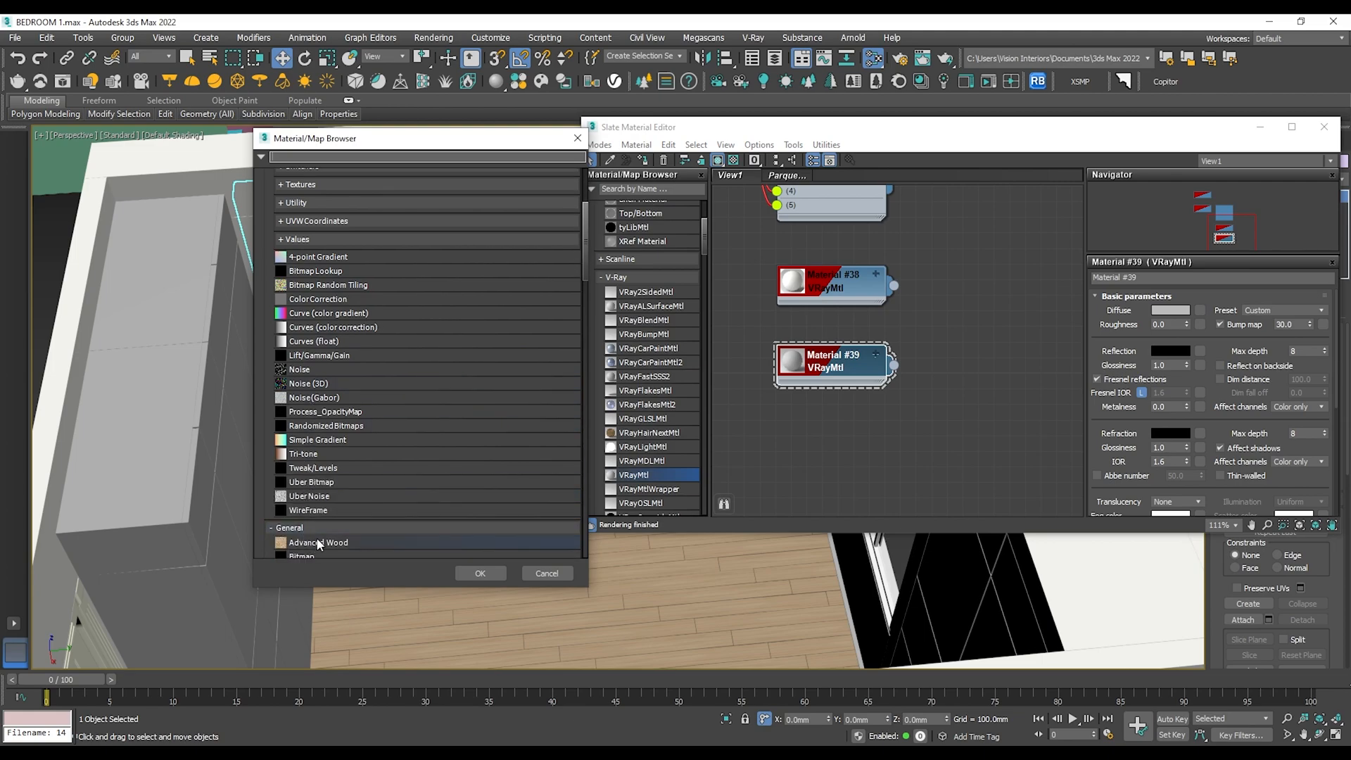
{"action": "left_click", "coordinate": [578, 138]}
Load the wallpaper image G-129 1200s1283as.jpg from the WALLPAPERS\1 folder into View1 as a Bitmap node beside the new VRayMtl.
{"action": "left_click_drag", "start_coordinate": [840, 355], "coordinate": [903, 371]}
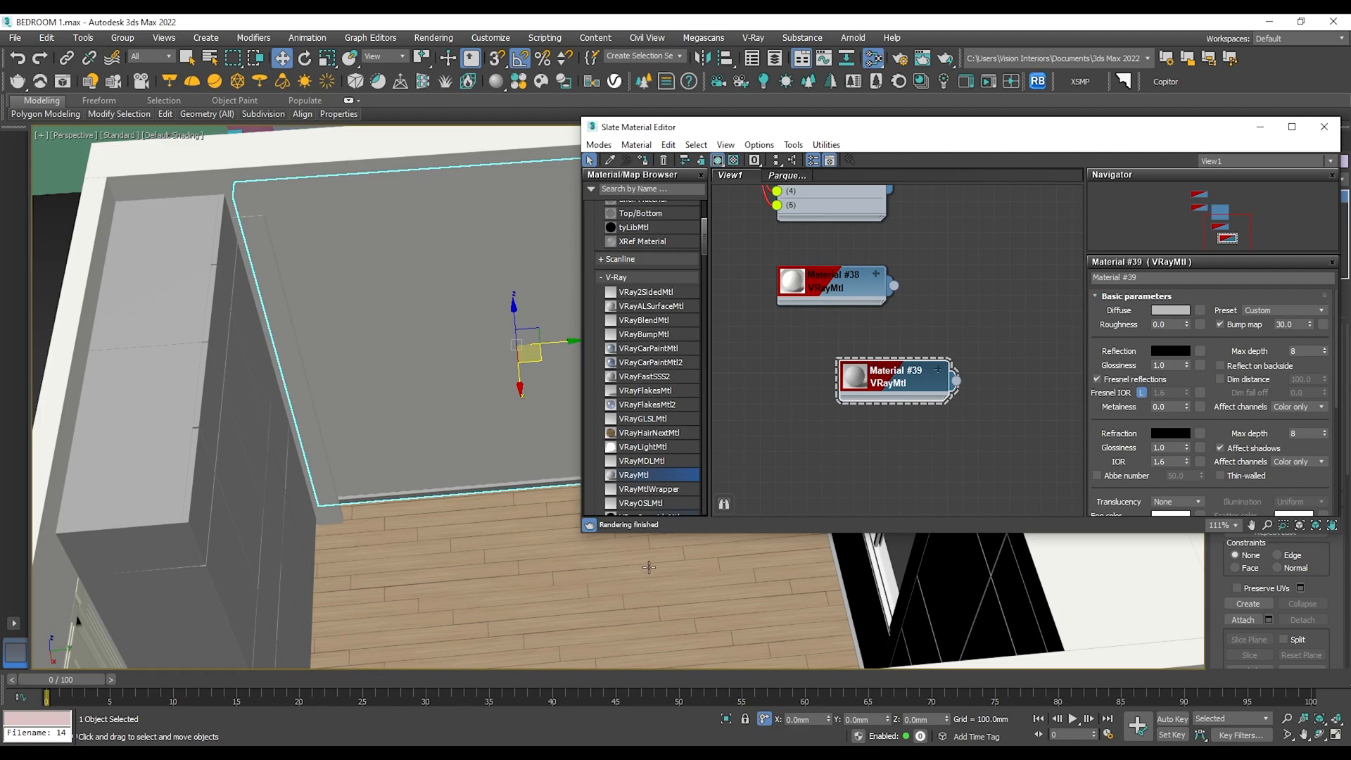
{"action": "mouse_move", "coordinate": [362, 754]}
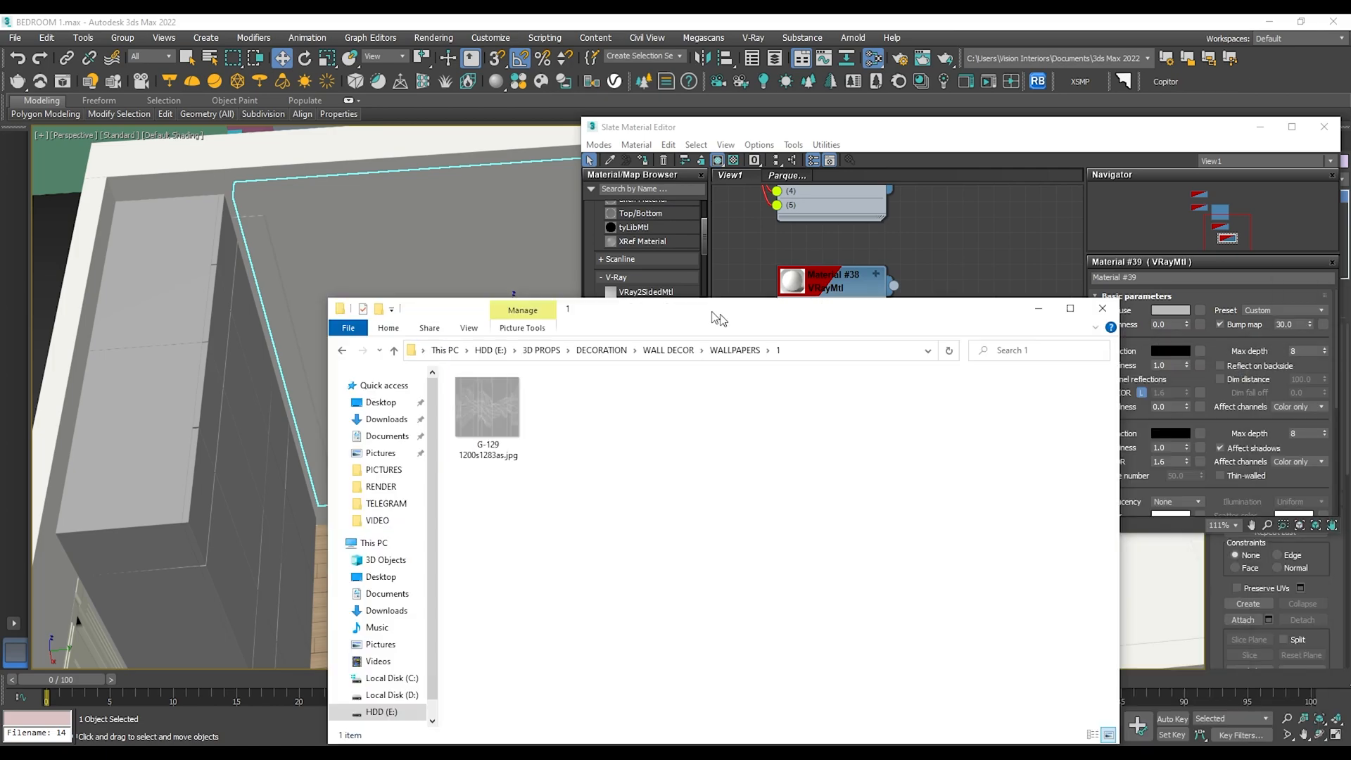
{"action": "left_click_drag", "start_coordinate": [715, 313], "coordinate": [412, 14]}
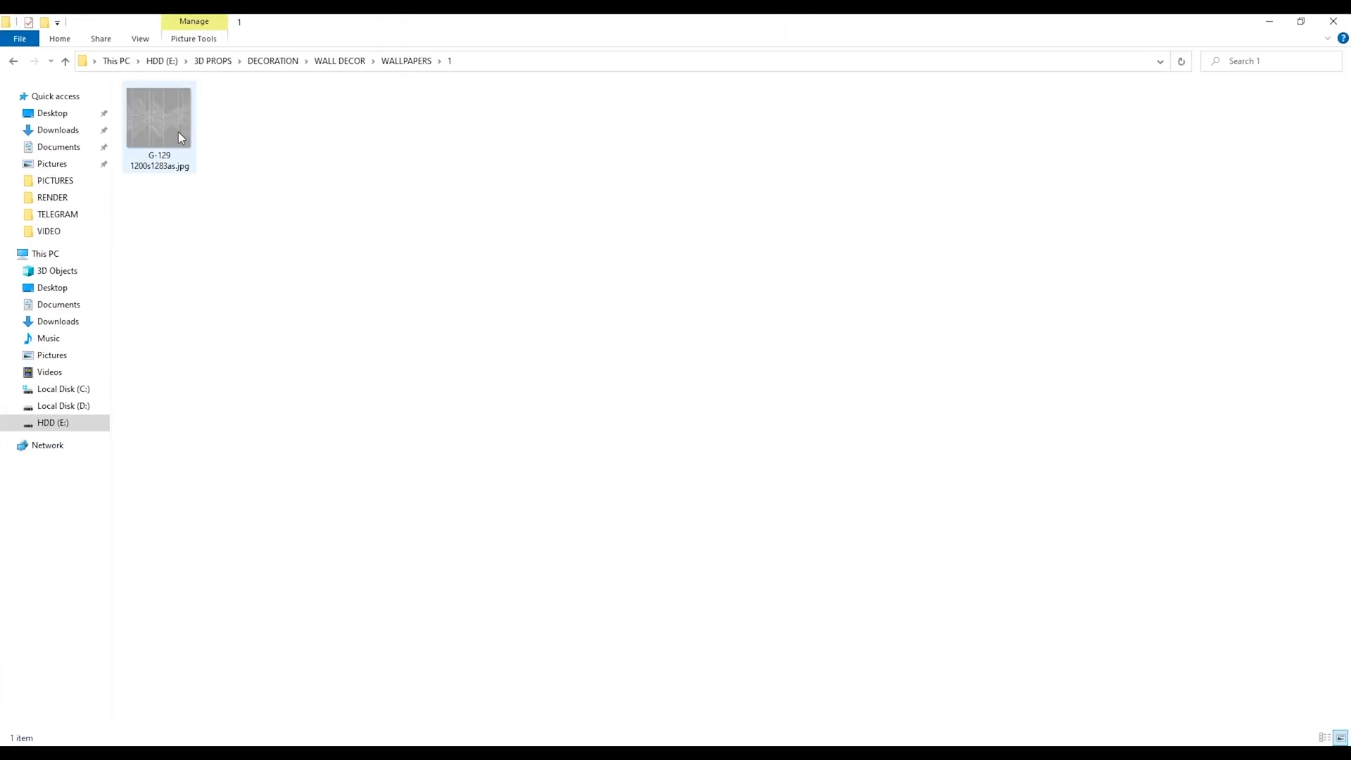
{"action": "left_click_drag", "start_coordinate": [963, 29], "coordinate": [454, 360]}
{"action": "left_click_drag", "start_coordinate": [956, 129], "coordinate": [1036, 125]}
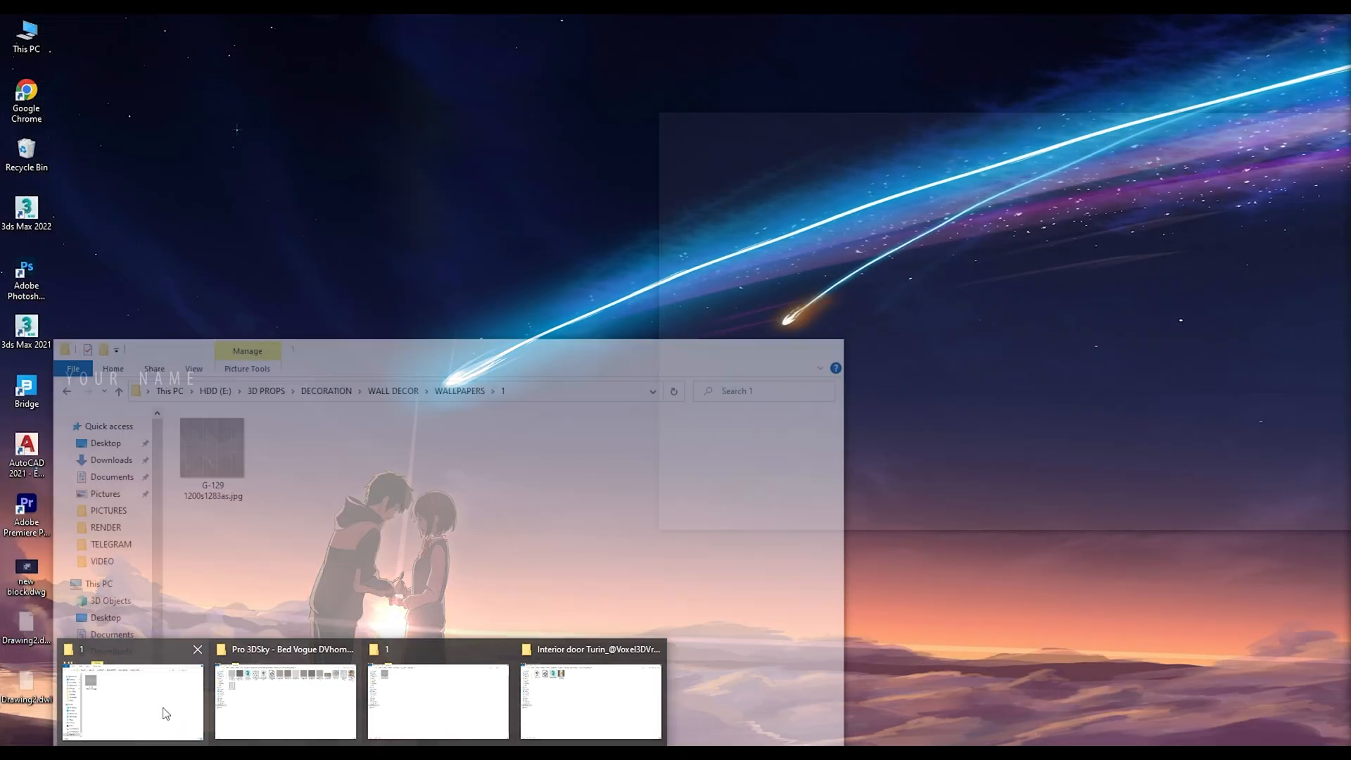
{"action": "left_click", "coordinate": [181, 713]}
{"action": "left_click", "coordinate": [212, 453]}
{"action": "left_click_drag", "start_coordinate": [212, 454], "coordinate": [922, 438]}
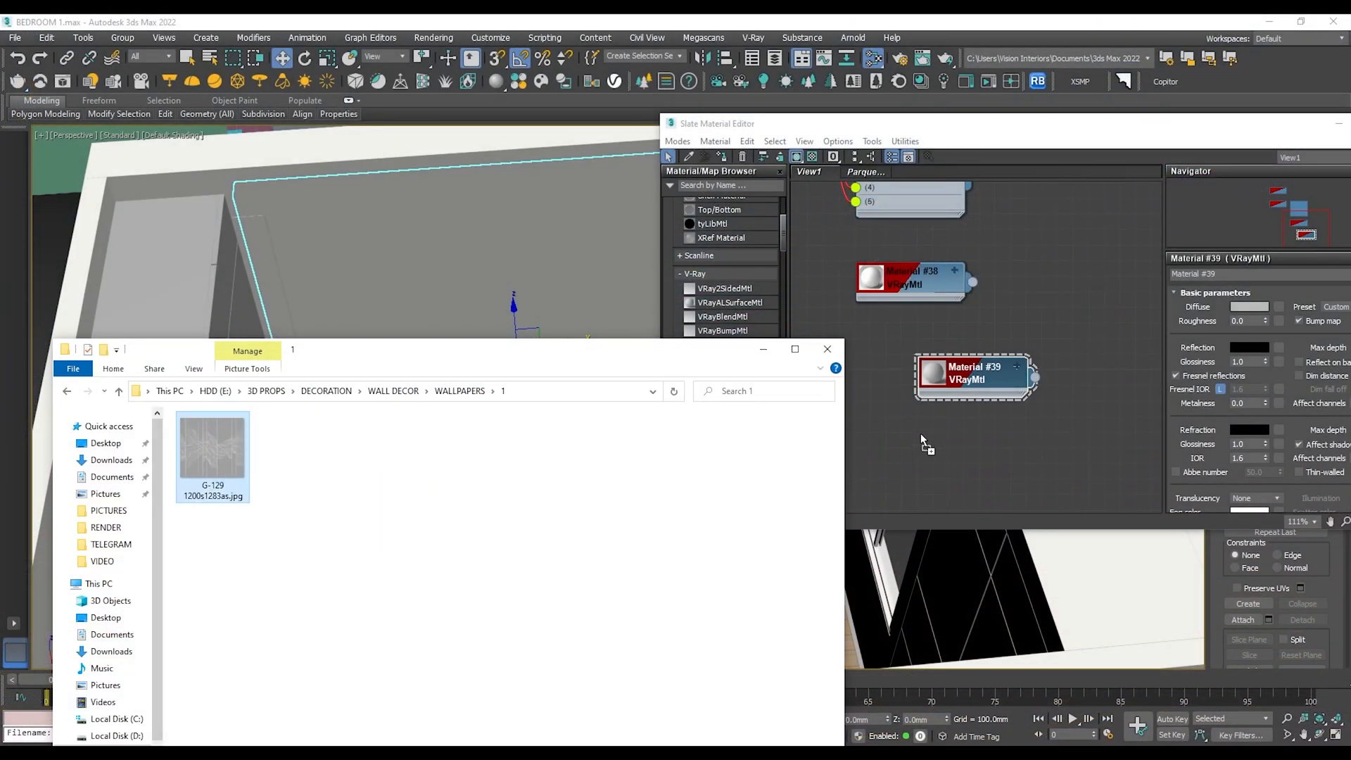
{"action": "left_click_drag", "start_coordinate": [875, 365], "coordinate": [858, 440]}
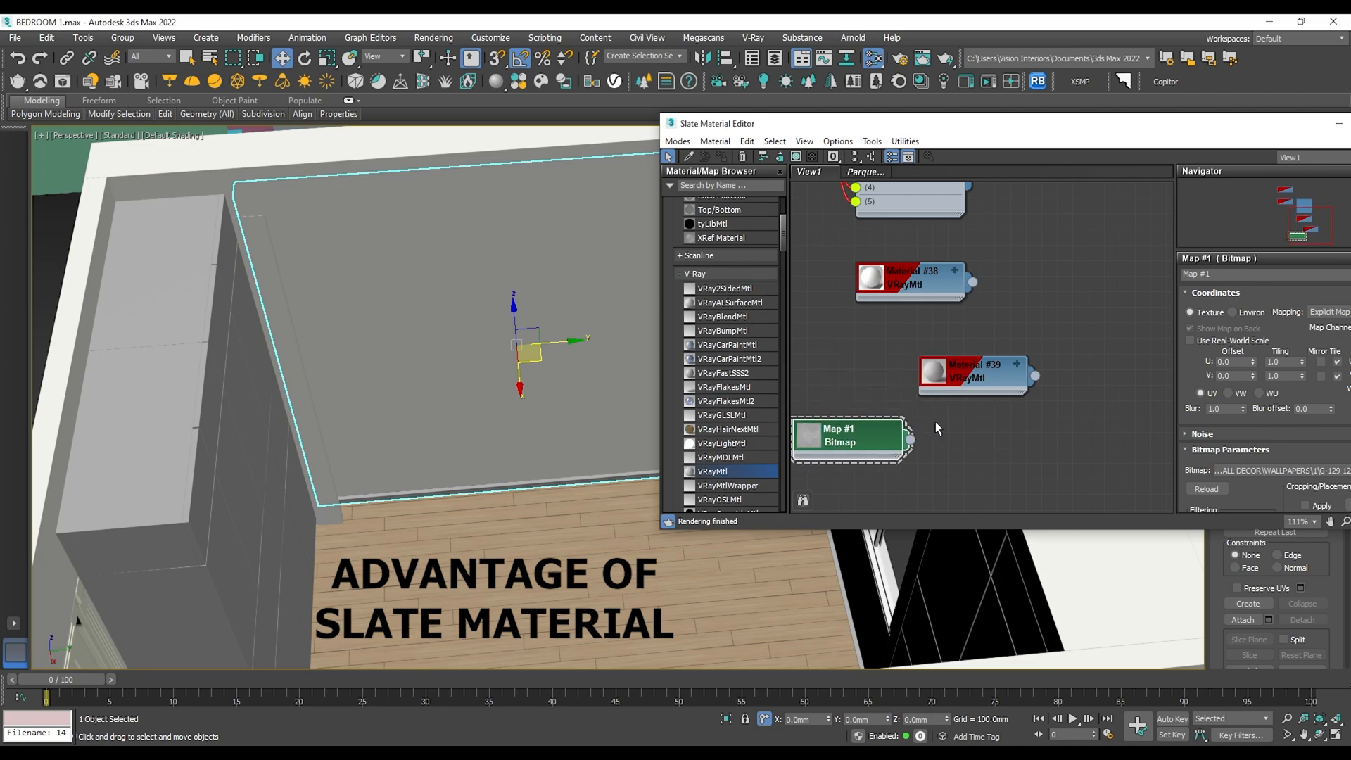
Connect the wallpaper Bitmap to the Diffuse input of Material #39 and line its node up with the material.
{"action": "double_click", "coordinate": [978, 383]}
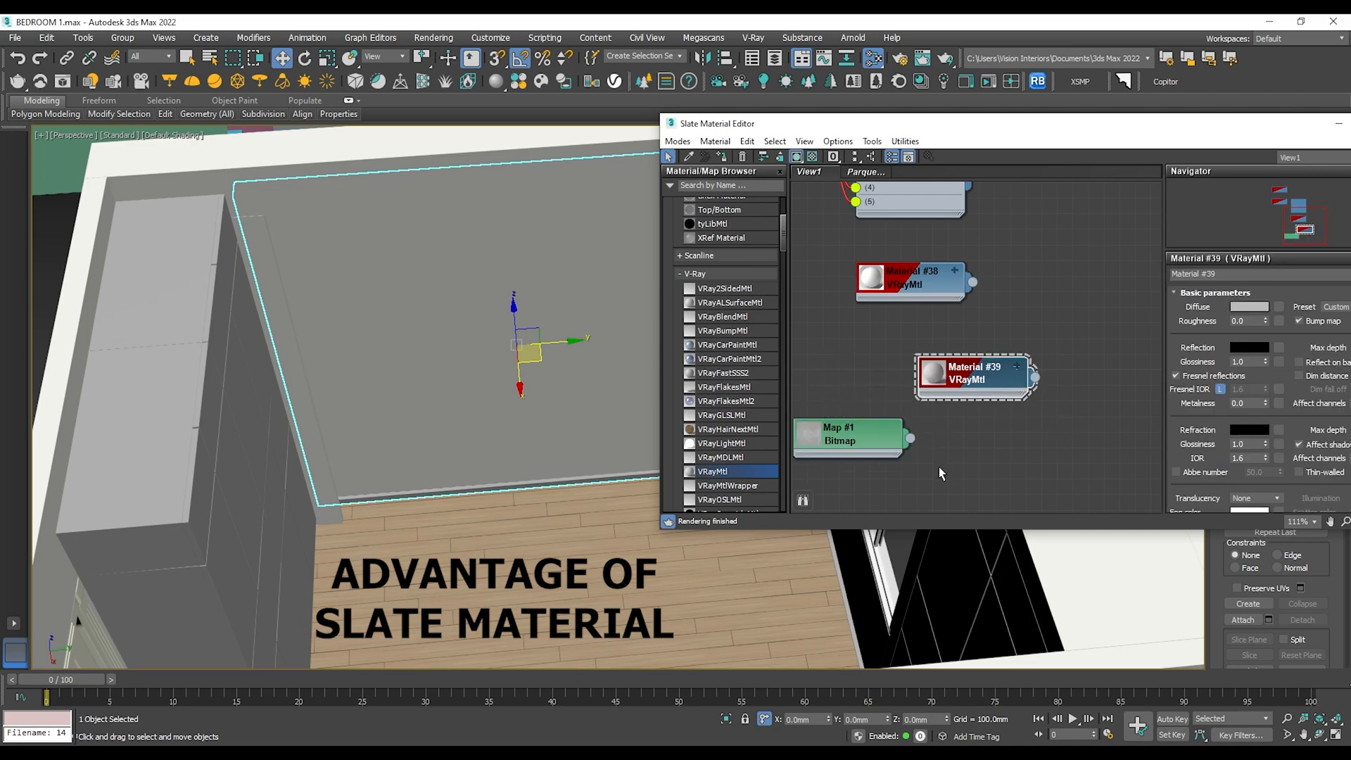
{"action": "left_click_drag", "start_coordinate": [910, 441], "coordinate": [1278, 310]}
{"action": "left_click", "coordinate": [1008, 370]}
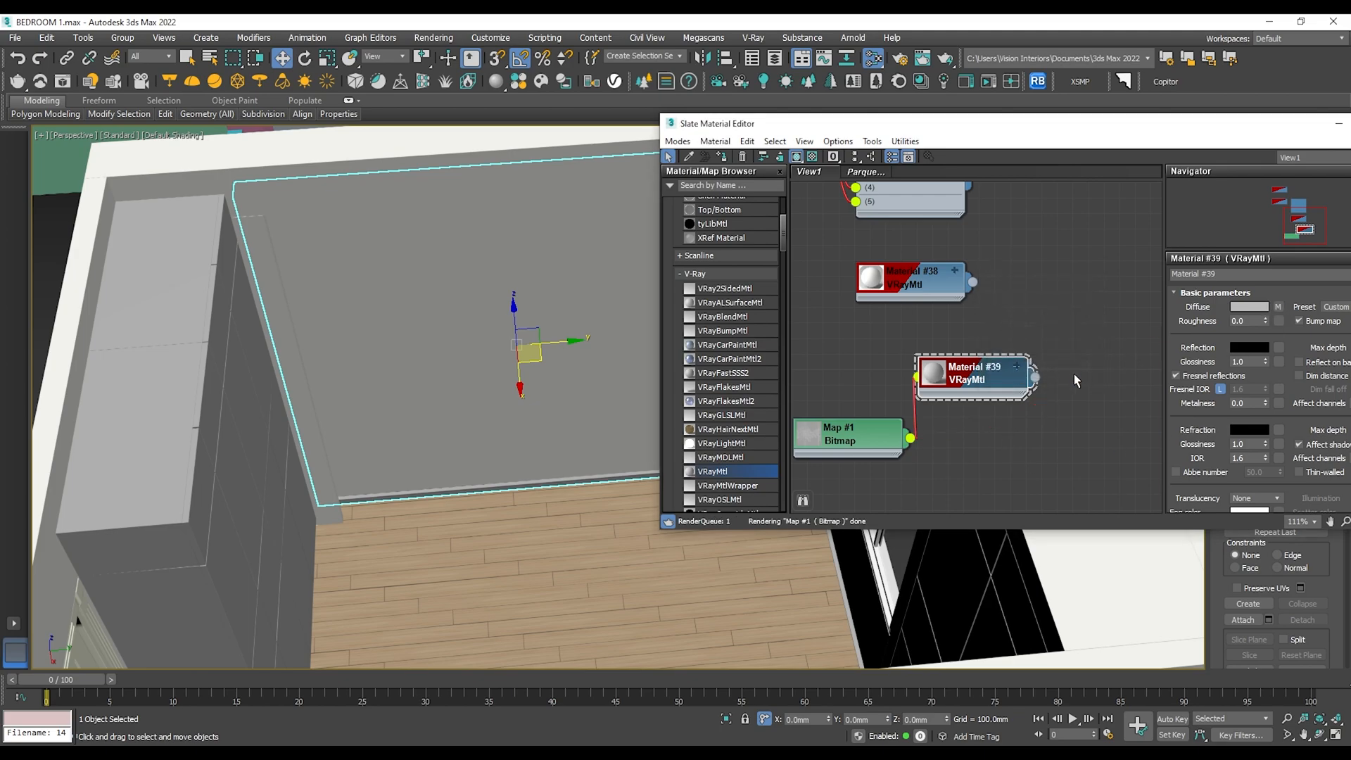
{"action": "left_click_drag", "start_coordinate": [875, 441], "coordinate": [838, 382]}
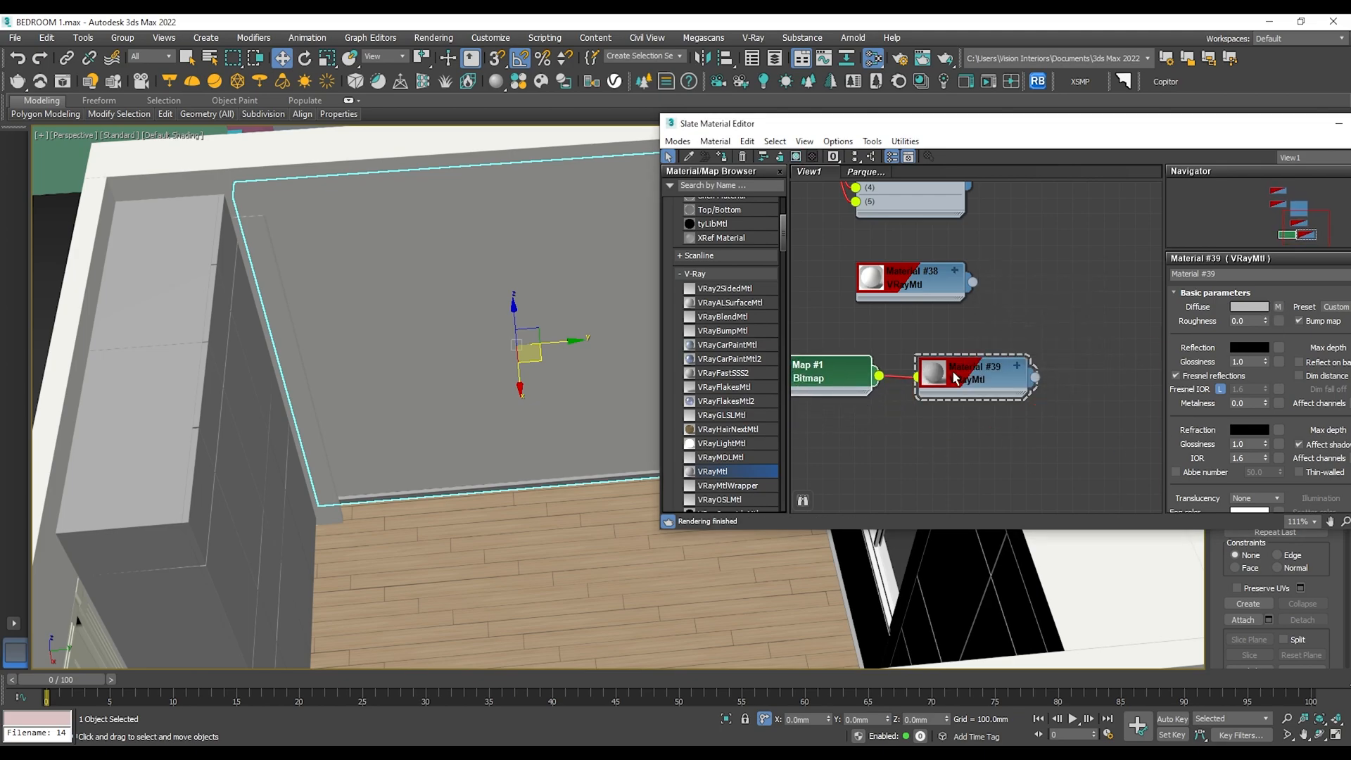
{"action": "left_click", "coordinate": [1016, 366]}
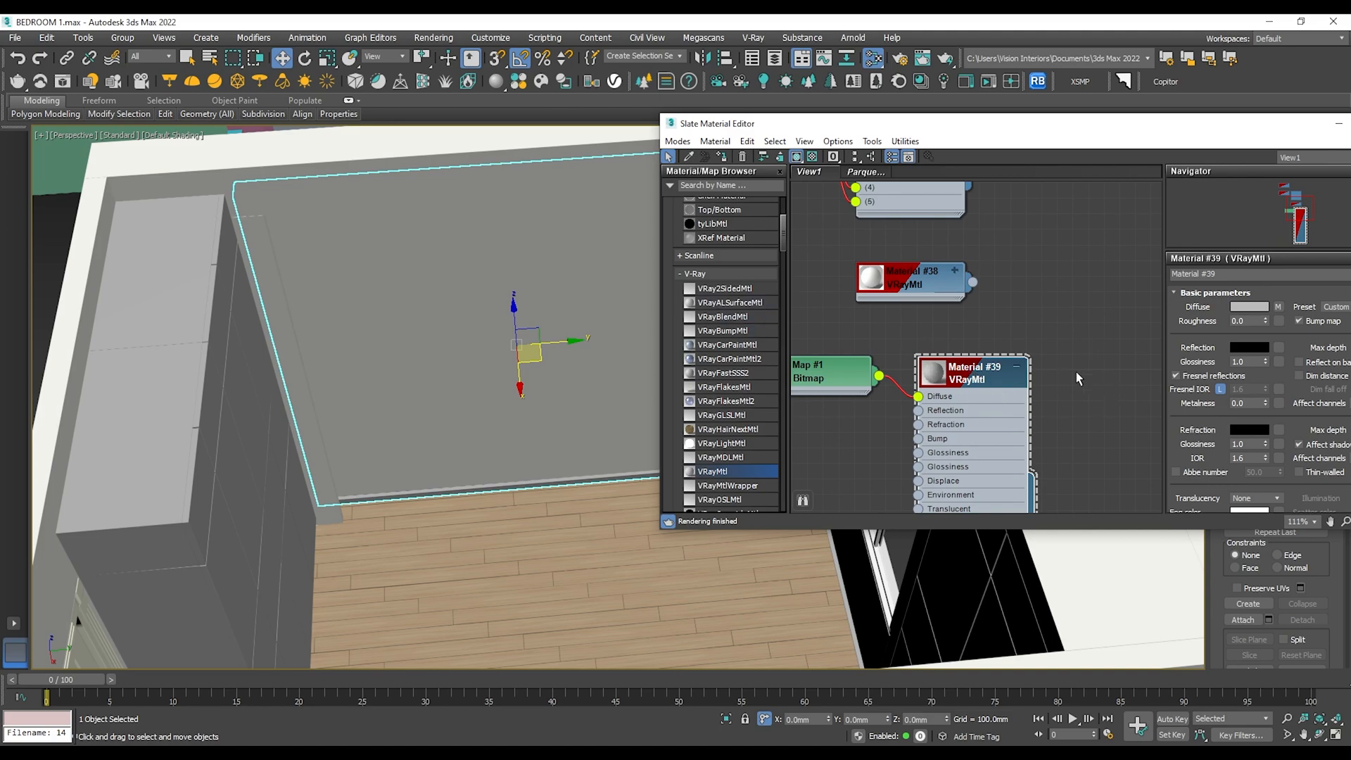
Assign the wallpaper material to the selected wall section and close the Slate Material Editor.
{"action": "left_click_drag", "start_coordinate": [946, 124], "coordinate": [816, 282]}
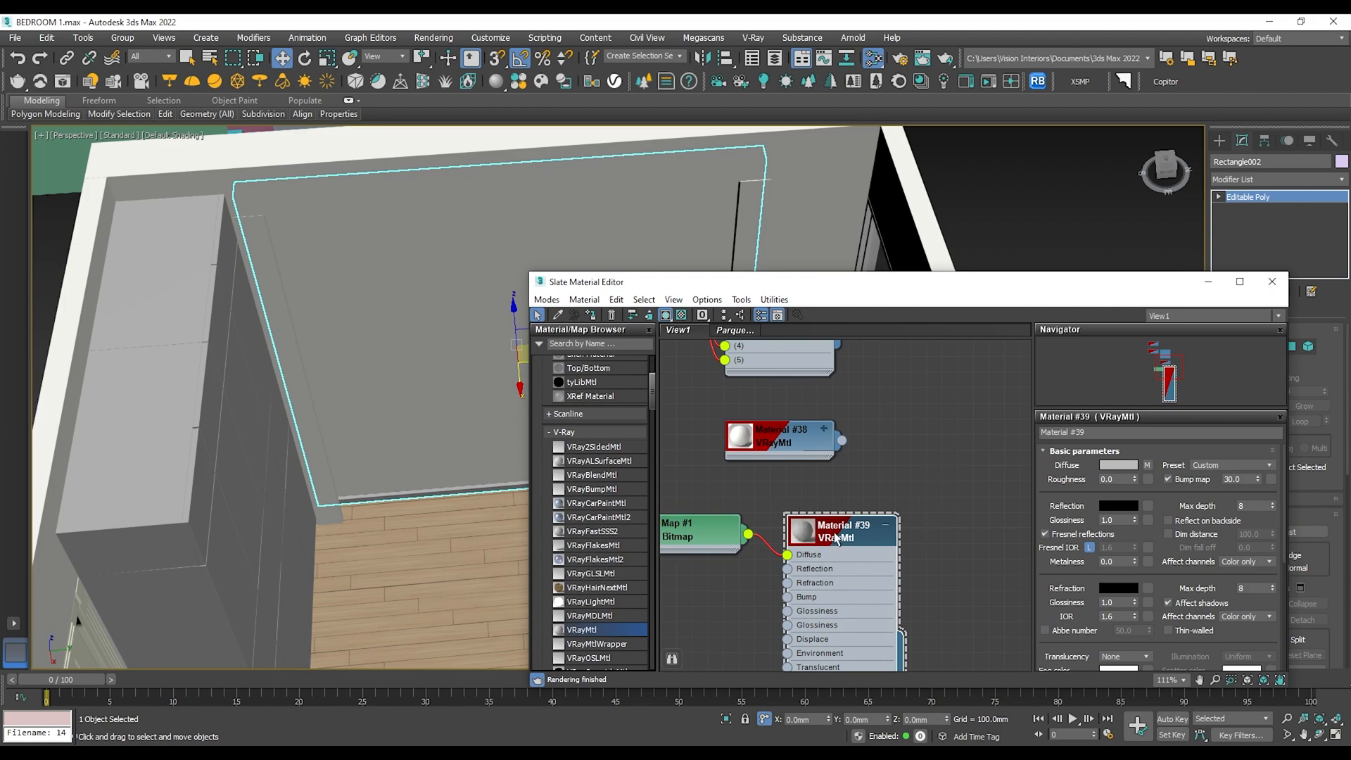
{"action": "left_click", "coordinate": [593, 318]}
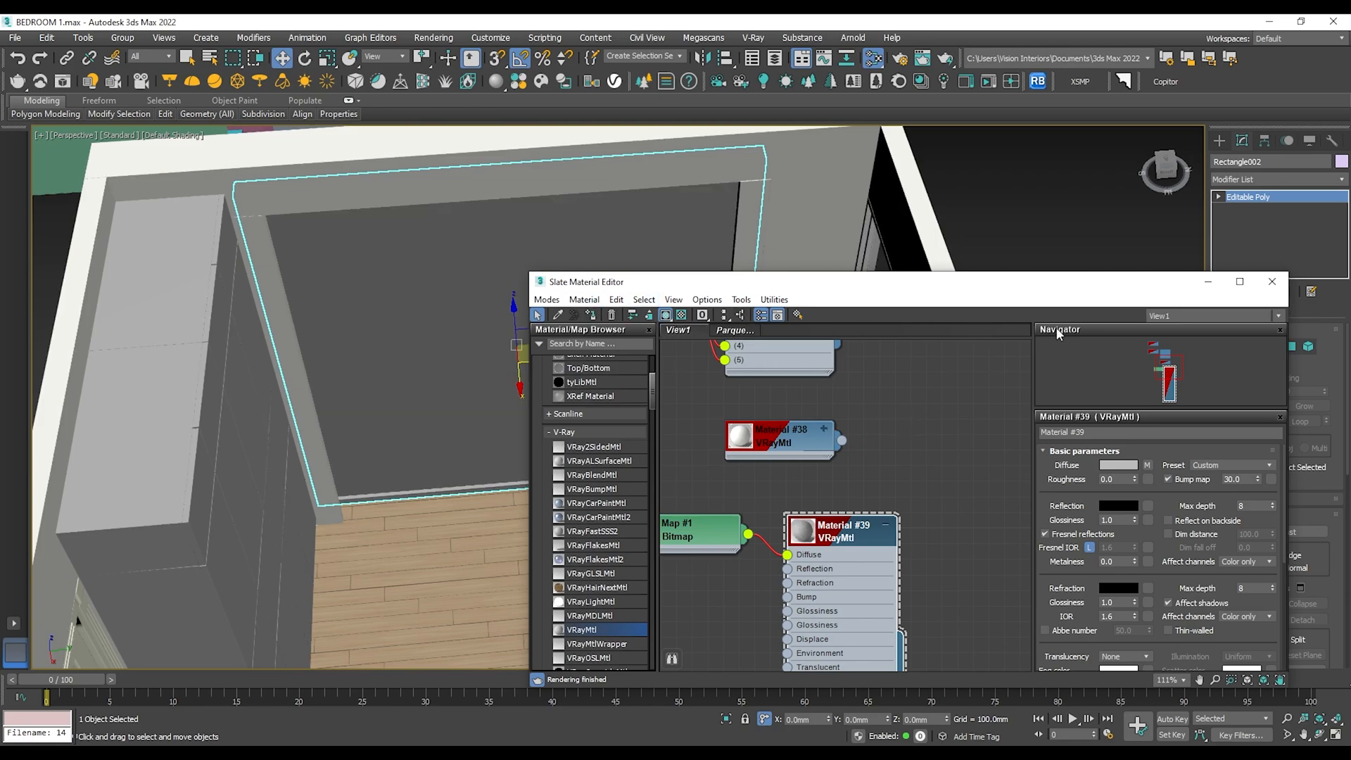
{"action": "left_click", "coordinate": [1271, 281]}
Add a UVW Map modifier to the wallpapered wall section and deselect the wall.
{"action": "left_click", "coordinate": [1276, 179]}
{"action": "key", "text": "u"}
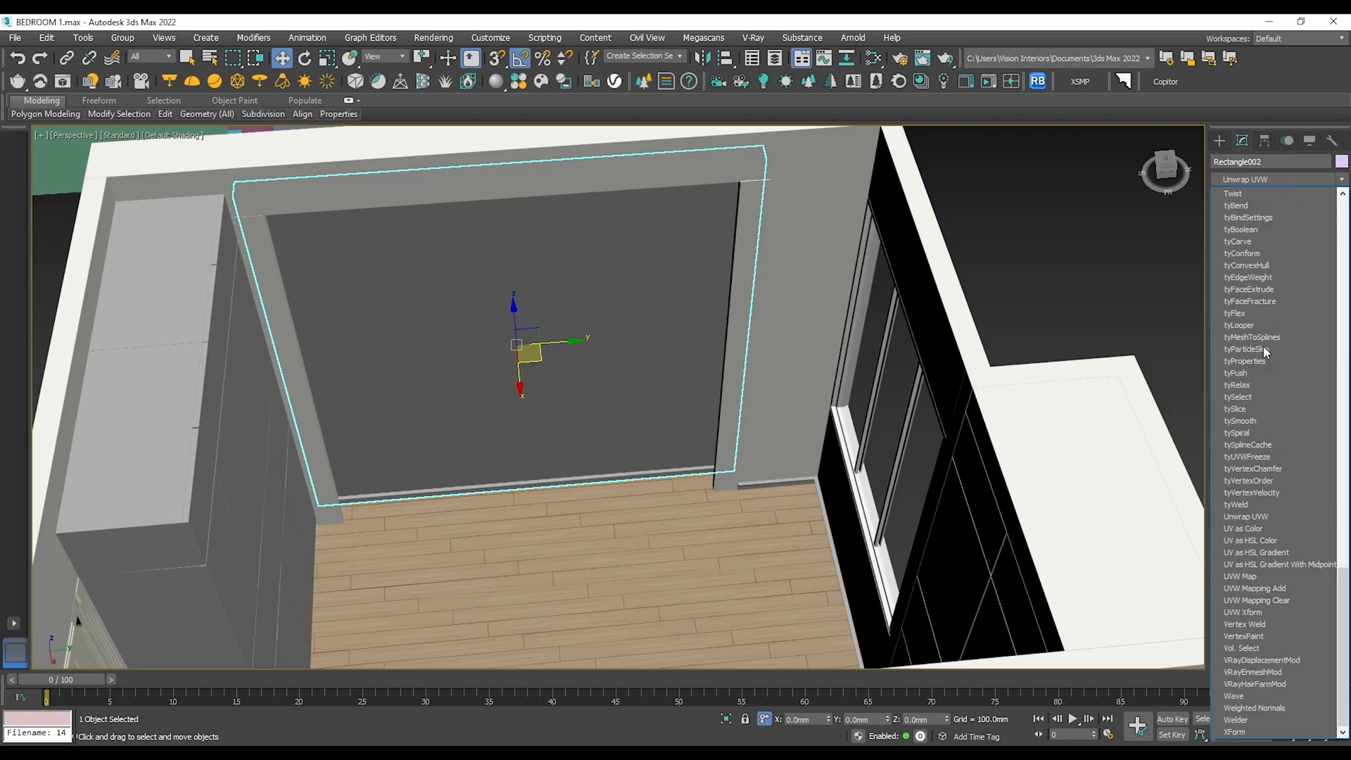
{"action": "left_click", "coordinate": [1252, 577]}
{"action": "left_click", "coordinate": [1250, 410]}
{"action": "scroll", "coordinate": [590, 371], "scroll_direction": "up", "scroll_amount": 3}
{"action": "middle_click_drag", "start_coordinate": [589, 370], "coordinate": [633, 325], "text": "alt"}
{"action": "scroll", "coordinate": [631, 361], "scroll_direction": "down", "scroll_amount": 3}
{"action": "scroll", "coordinate": [632, 361], "scroll_direction": "down", "scroll_amount": 4}
{"action": "left_click", "coordinate": [784, 308]}
Examine the line-pattern wallpaper on the bedroom wall from several angles and distances.
{"action": "scroll", "coordinate": [548, 464], "scroll_direction": "up", "scroll_amount": 5}
{"action": "middle_click_drag", "start_coordinate": [548, 457], "coordinate": [665, 481], "text": "alt"}
{"action": "scroll", "coordinate": [563, 460], "scroll_direction": "down", "scroll_amount": 3}
{"action": "scroll", "coordinate": [665, 480], "scroll_direction": "up", "scroll_amount": 3}
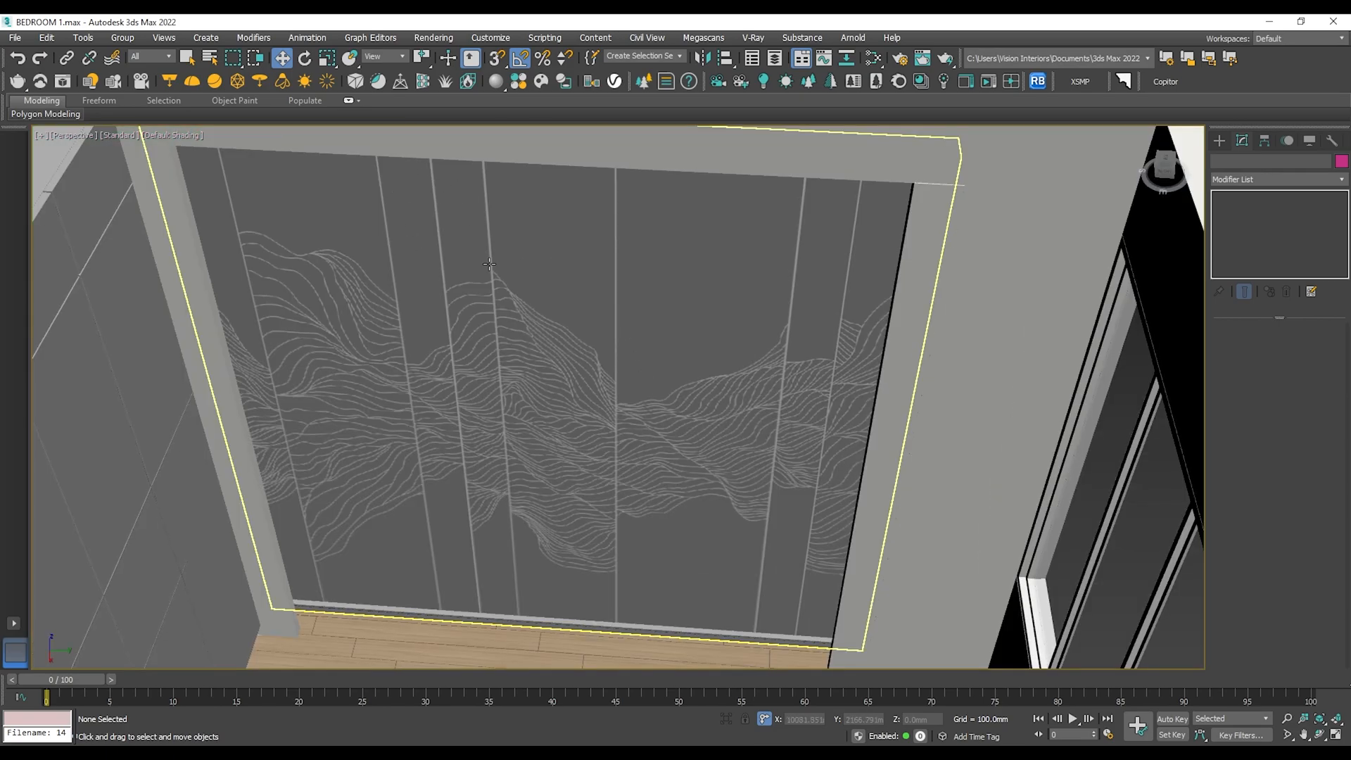
{"action": "scroll", "coordinate": [500, 284], "scroll_direction": "down", "scroll_amount": 3}
{"action": "middle_click_drag", "start_coordinate": [597, 352], "coordinate": [757, 405], "text": "alt"}
{"action": "scroll", "coordinate": [705, 404], "scroll_direction": "up", "scroll_amount": 3}
{"action": "scroll", "coordinate": [705, 403], "scroll_direction": "down", "scroll_amount": 3}
{"action": "scroll", "coordinate": [757, 405], "scroll_direction": "up", "scroll_amount": 3}
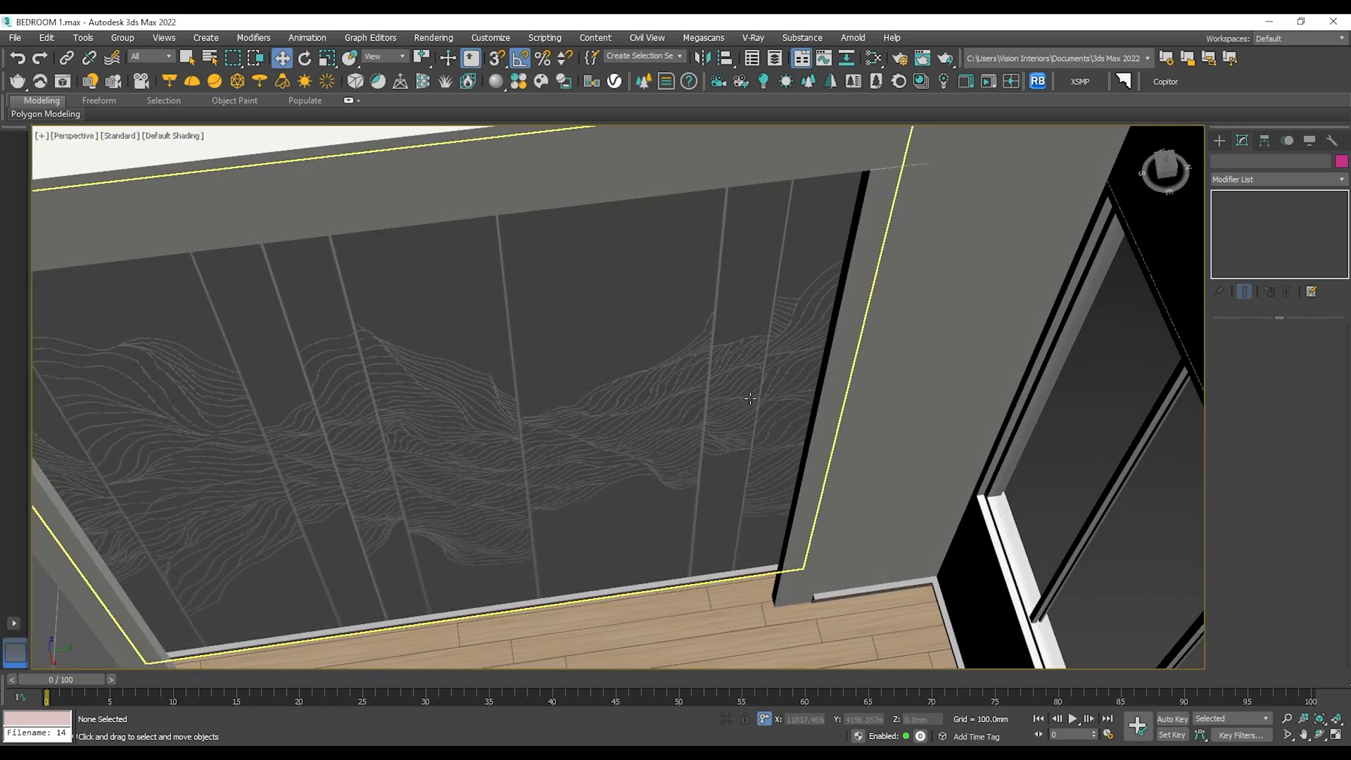
{"action": "scroll", "coordinate": [756, 405], "scroll_direction": "down", "scroll_amount": 3}
{"action": "scroll", "coordinate": [699, 422], "scroll_direction": "up", "scroll_amount": 2}
{"action": "scroll", "coordinate": [391, 369], "scroll_direction": "up", "scroll_amount": 2}
{"action": "scroll", "coordinate": [517, 382], "scroll_direction": "down", "scroll_amount": 4}
Select the bedroom door group and pick the white VRayMtl, Material #38, in the Slate Material Editor.
{"action": "middle_click_drag", "start_coordinate": [517, 381], "coordinate": [643, 458], "text": "alt"}
{"action": "scroll", "coordinate": [761, 391], "scroll_direction": "up", "scroll_amount": 4}
{"action": "scroll", "coordinate": [762, 391], "scroll_direction": "down", "scroll_amount": 4}
{"action": "scroll", "coordinate": [543, 431], "scroll_direction": "up", "scroll_amount": 2}
{"action": "scroll", "coordinate": [543, 431], "scroll_direction": "down", "scroll_amount": 3}
{"action": "scroll", "coordinate": [503, 377], "scroll_direction": "up", "scroll_amount": 4}
{"action": "scroll", "coordinate": [503, 377], "scroll_direction": "up", "scroll_amount": 2}
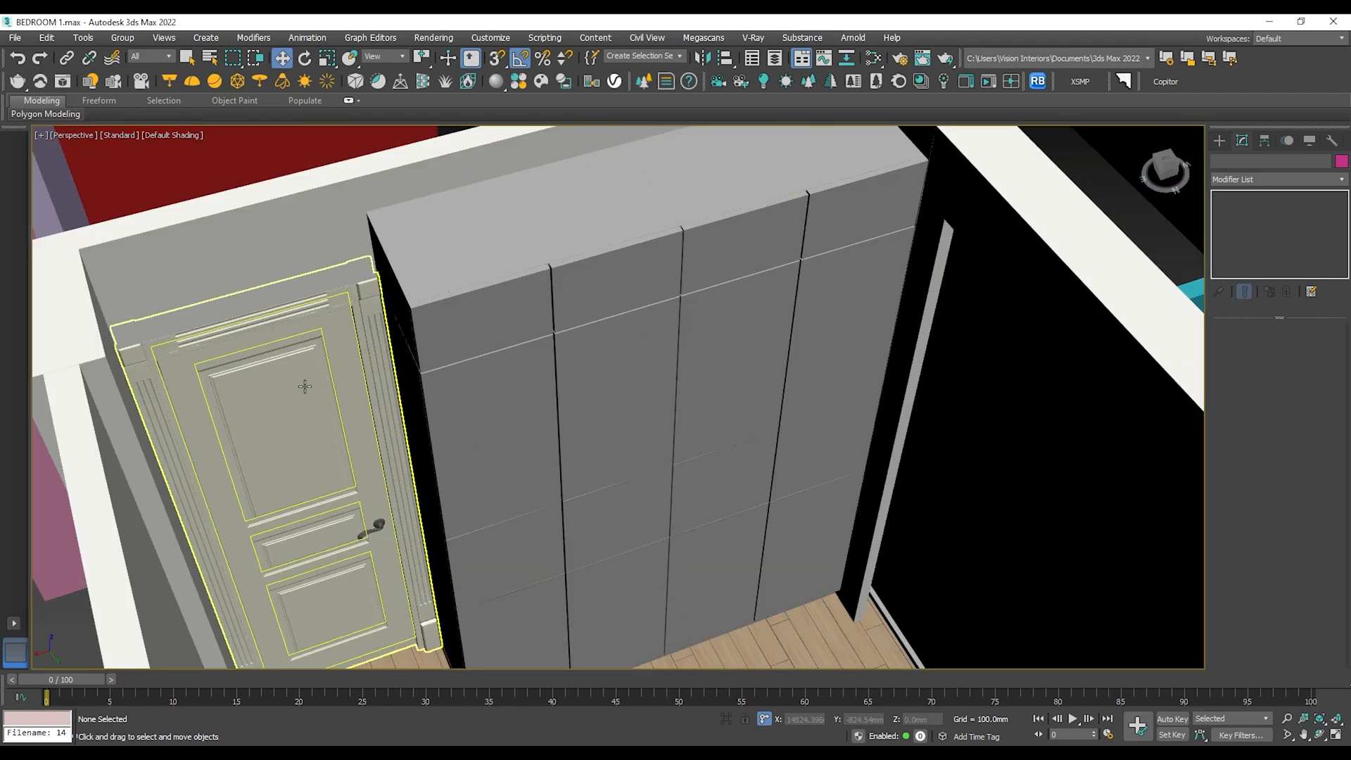
{"action": "left_click", "coordinate": [333, 401]}
{"action": "key", "text": "m"}
{"action": "middle_click_drag", "start_coordinate": [768, 465], "coordinate": [822, 593]}
{"action": "left_click", "coordinate": [839, 565]}
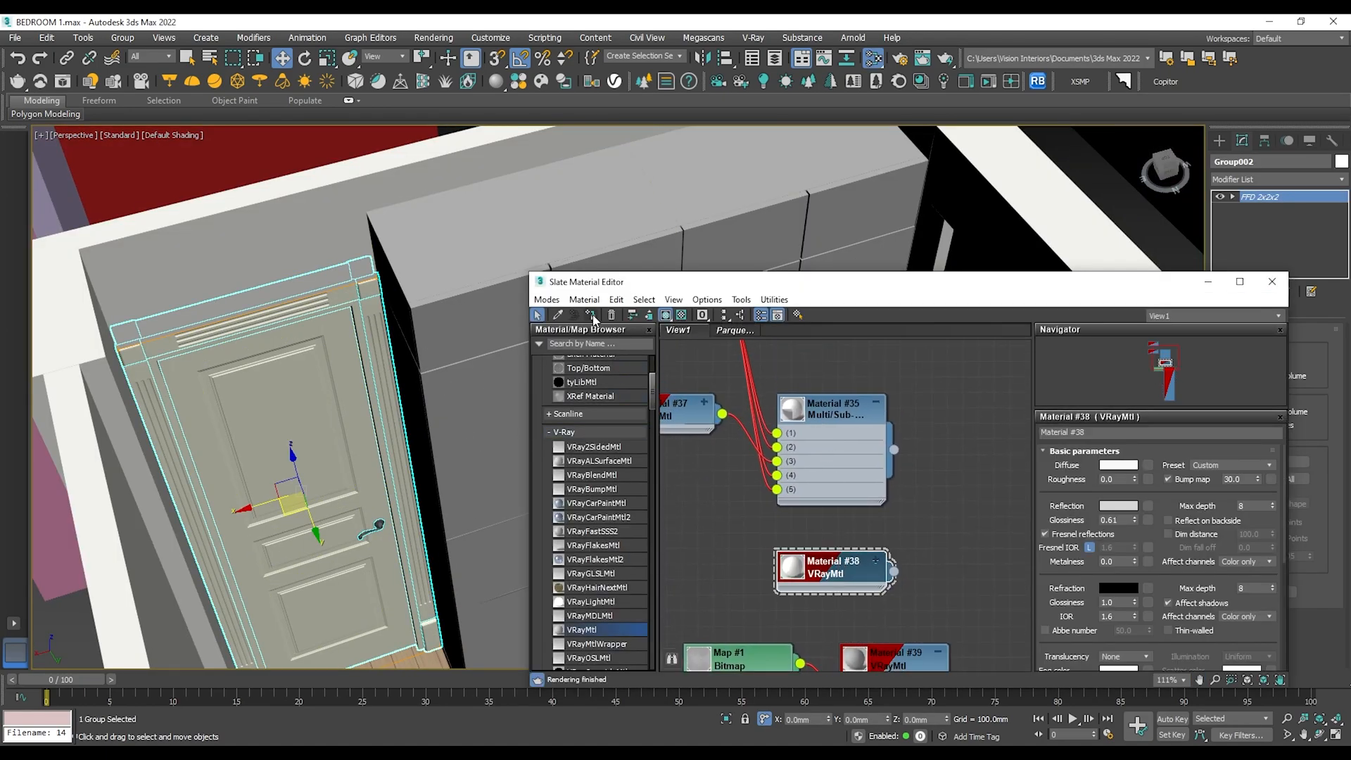
Open the door group and assign the white Material #38 to the door leaf.
{"action": "left_click", "coordinate": [122, 38]}
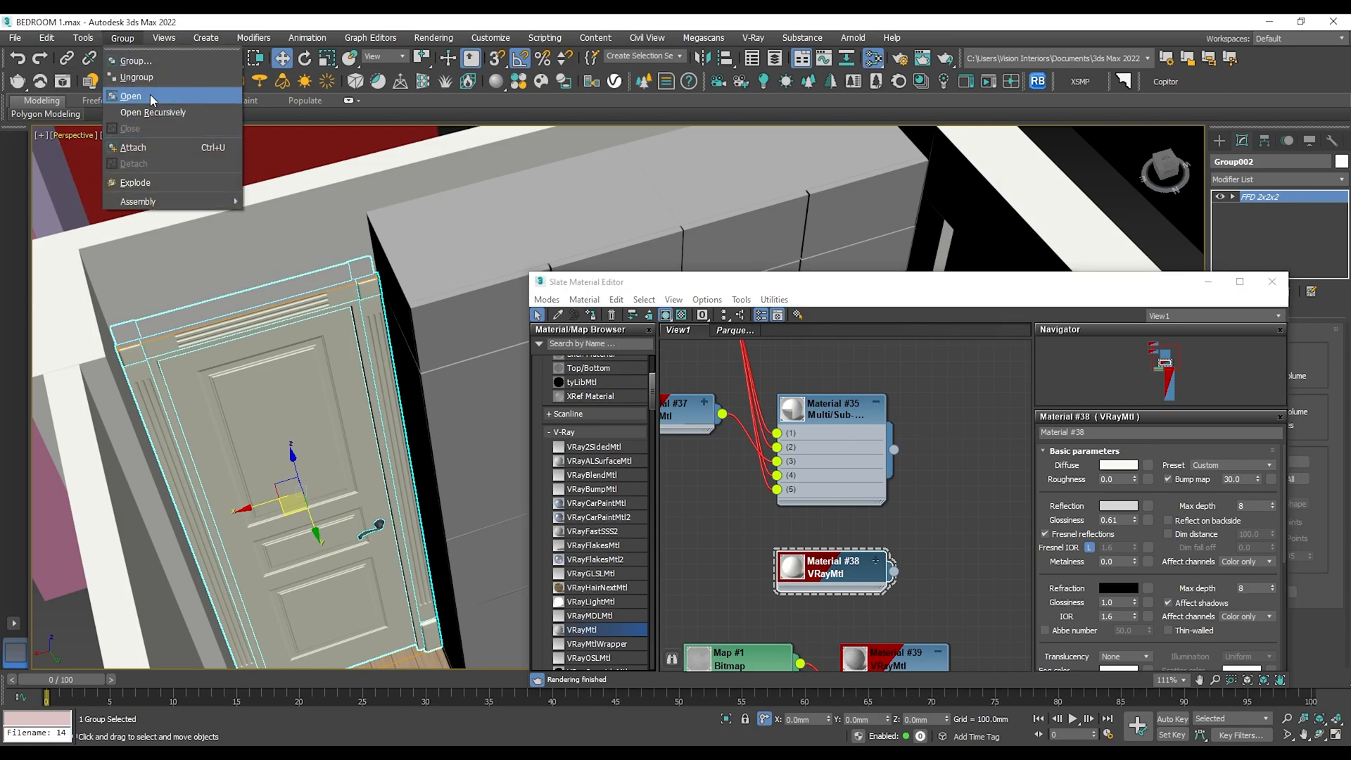
{"action": "left_click", "coordinate": [150, 94]}
{"action": "left_click", "coordinate": [367, 526]}
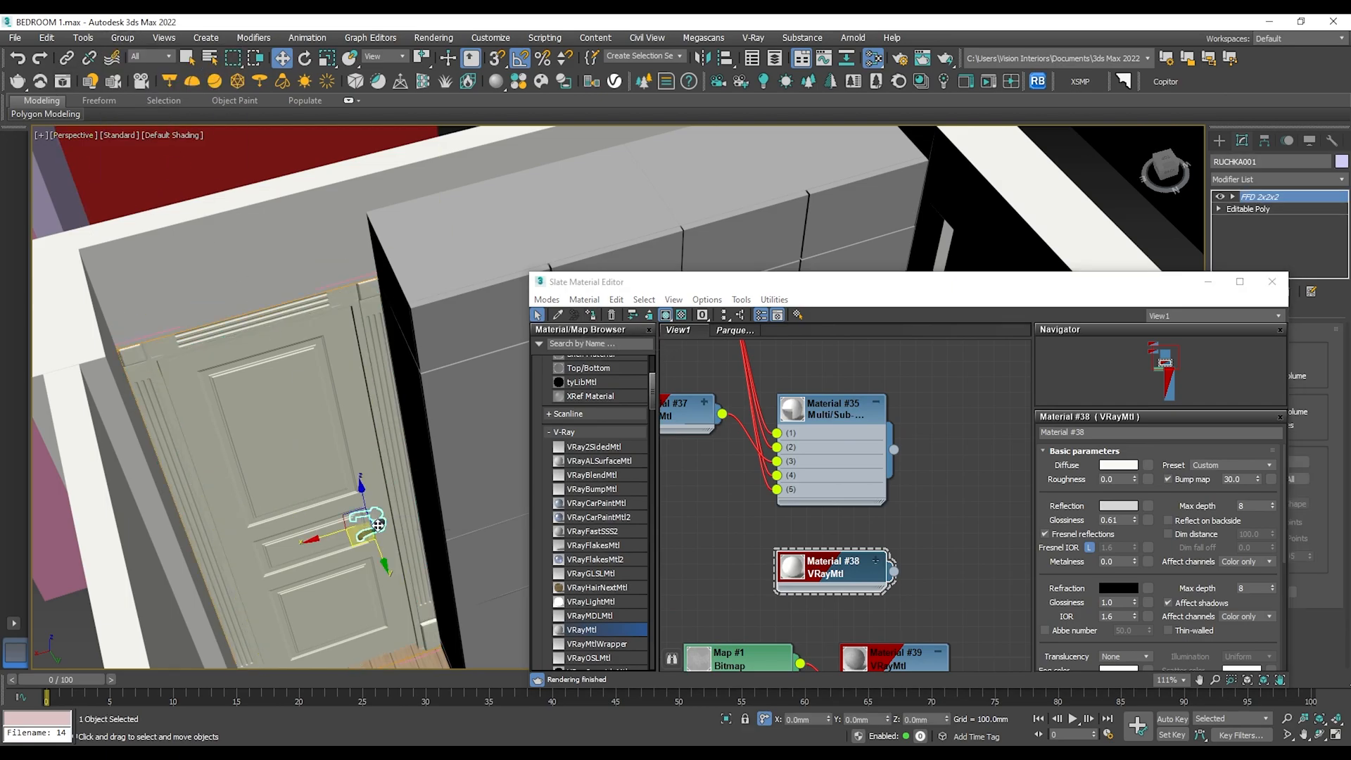
{"action": "left_click", "coordinate": [376, 470], "text": "ctrl"}
{"action": "left_click", "coordinate": [590, 316]}
Assign Material #38 to the door frame's side casings, header and corner blocks on the bedroom side.
{"action": "scroll", "coordinate": [377, 527], "scroll_direction": "up", "scroll_amount": 5}
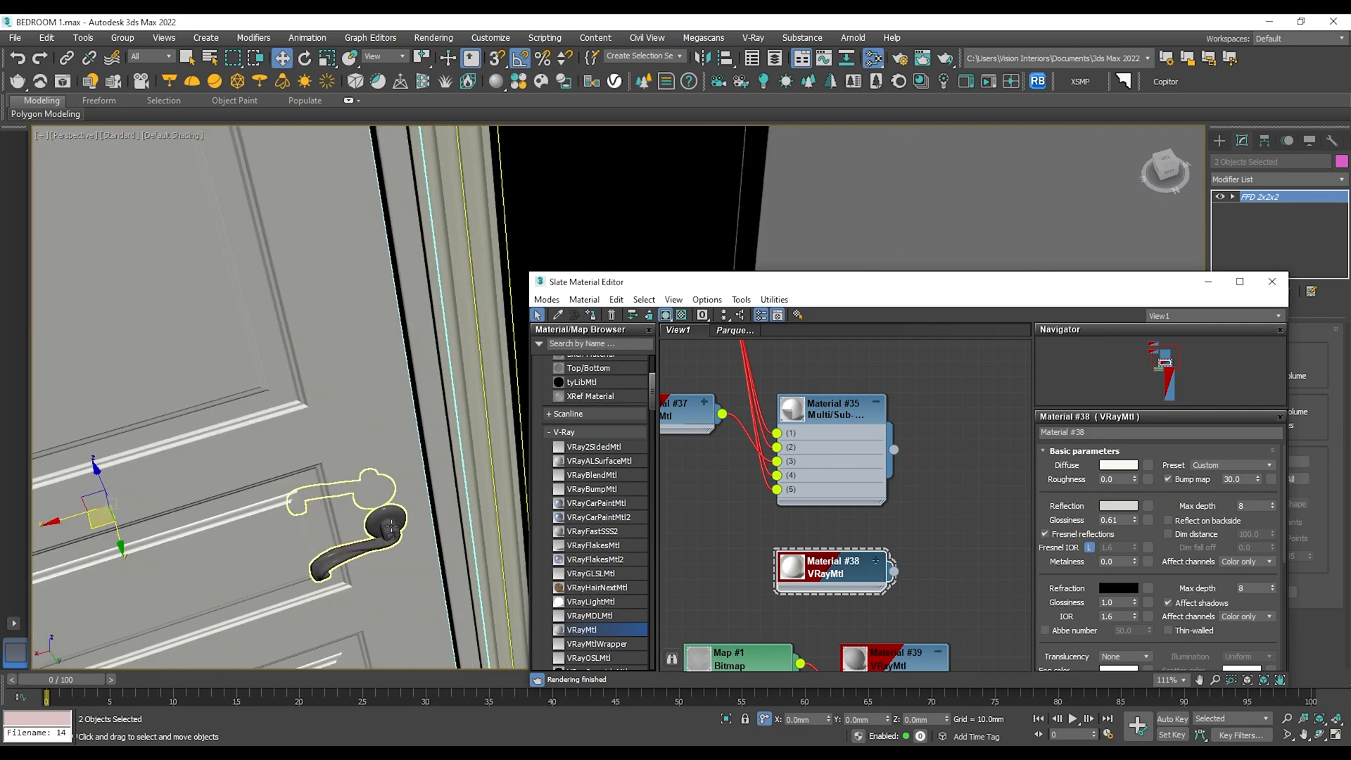
{"action": "left_click", "coordinate": [485, 466]}
{"action": "left_click", "coordinate": [591, 315]}
{"action": "scroll", "coordinate": [338, 420], "scroll_direction": "down", "scroll_amount": 5}
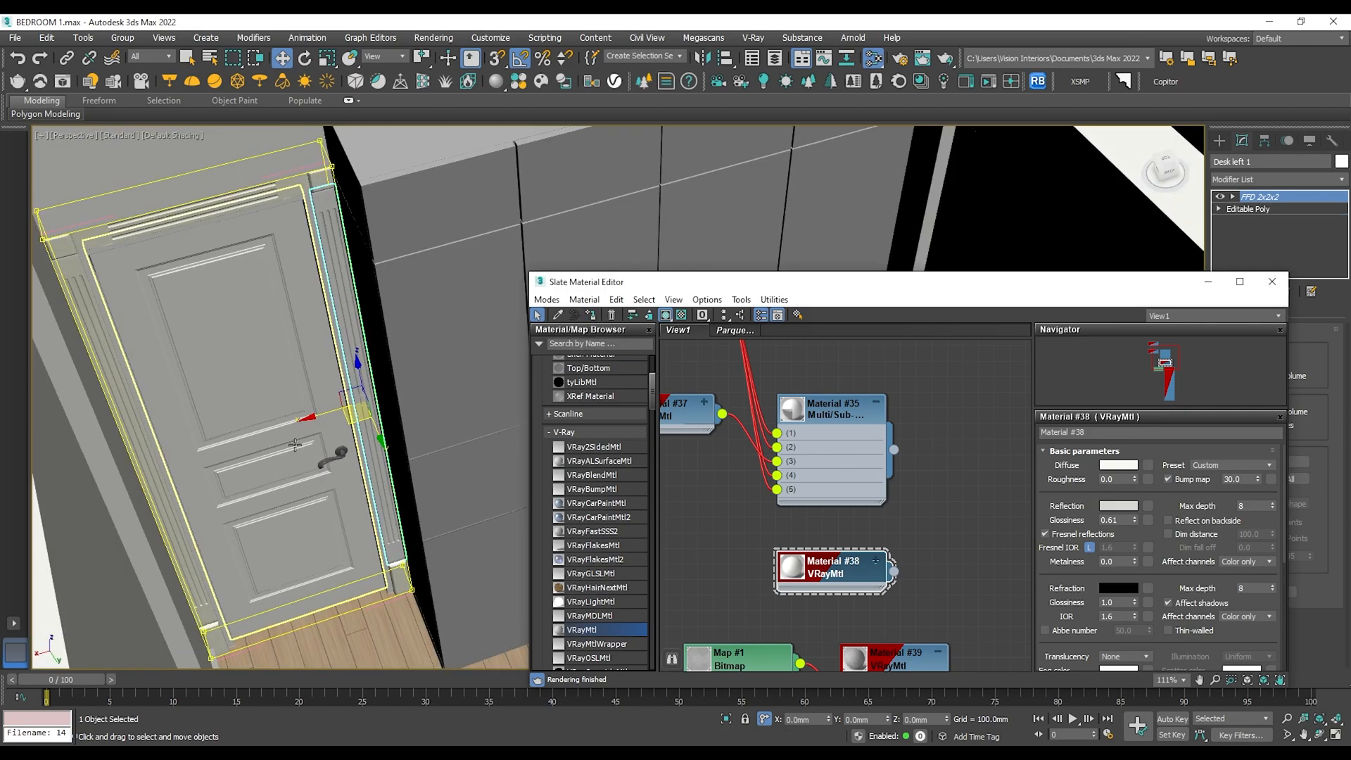
{"action": "left_click", "coordinate": [99, 344]}
{"action": "left_click", "coordinate": [204, 211], "text": "ctrl"}
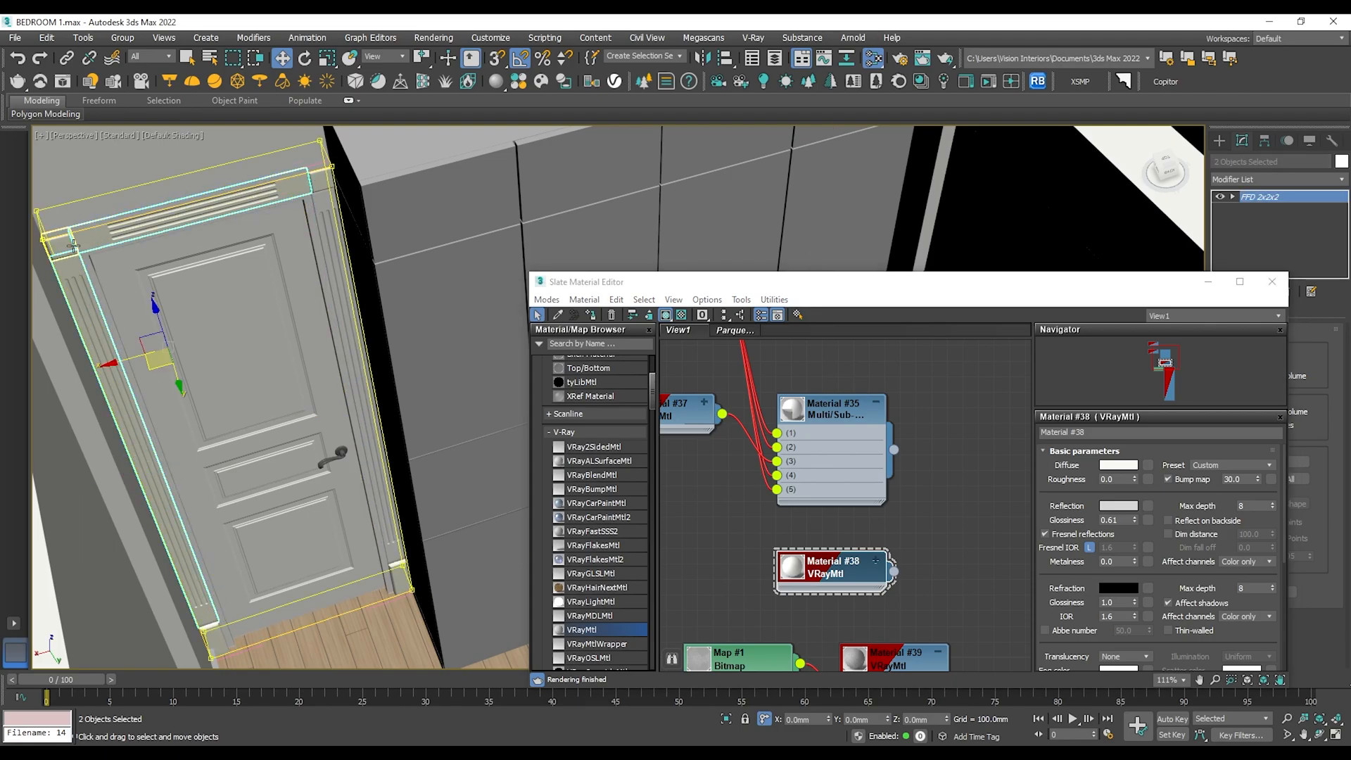
{"action": "left_click", "coordinate": [399, 575], "text": "ctrl"}
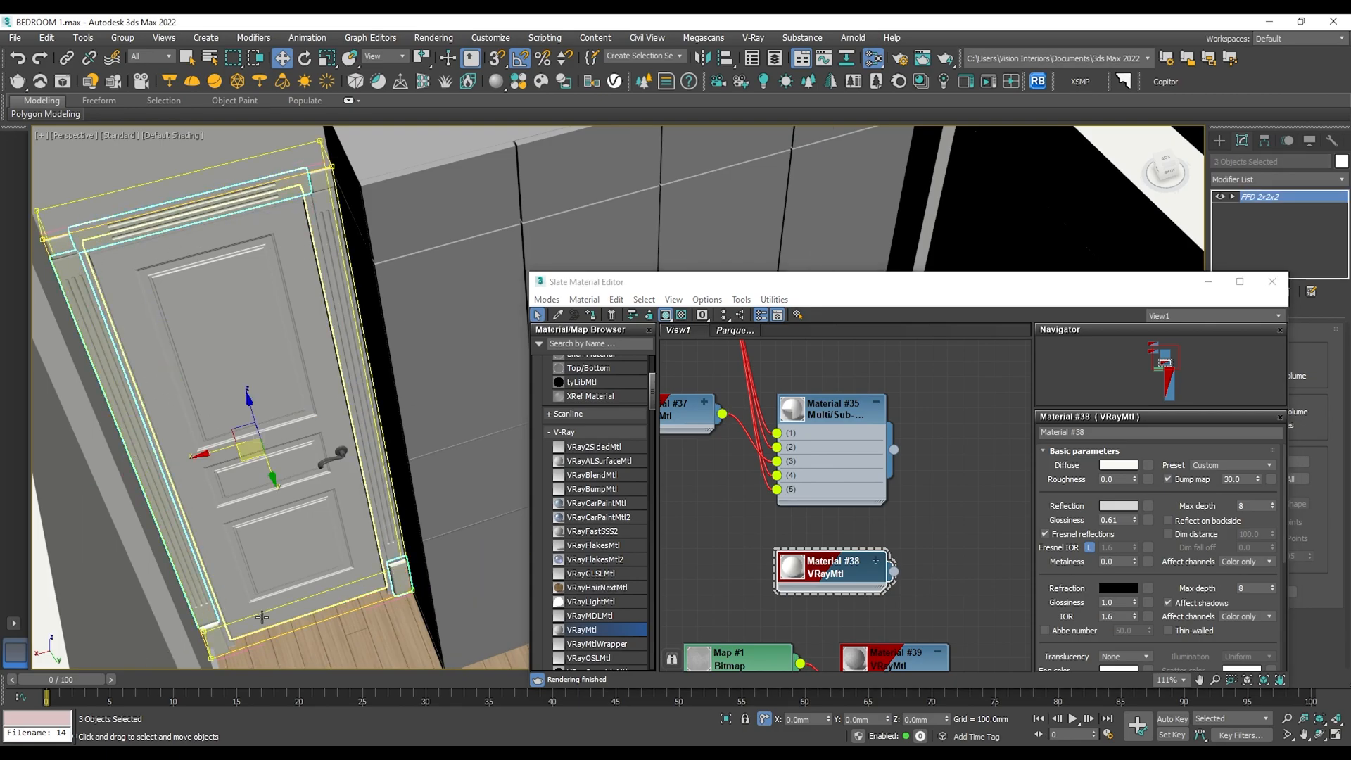
{"action": "left_click", "coordinate": [216, 639], "text": "ctrl"}
{"action": "left_click", "coordinate": [296, 554]}
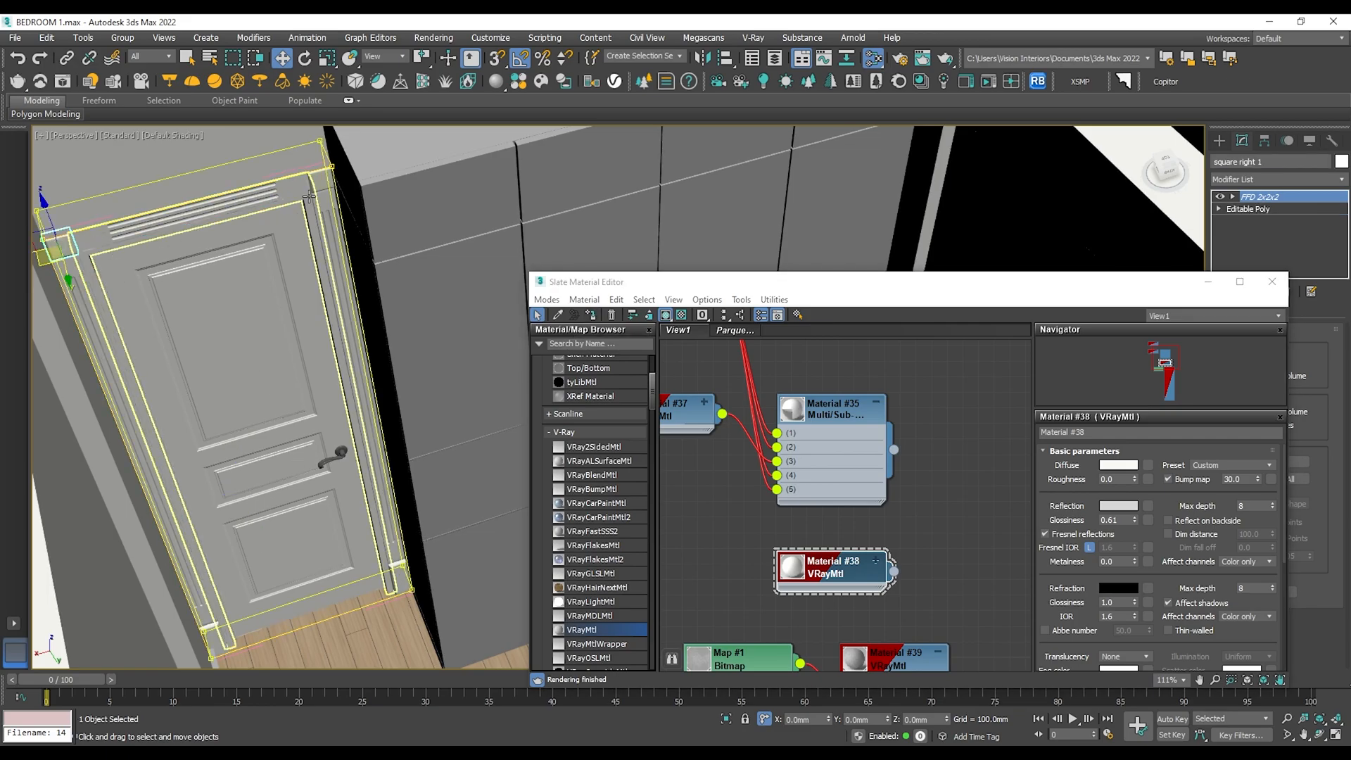
Select the door frame's casing pieces and corner blocks on the opposite side for Material #38.
{"action": "middle_click_drag", "start_coordinate": [296, 553], "coordinate": [615, 285], "text": "alt"}
{"action": "left_click", "coordinate": [271, 214], "text": "ctrl"}
{"action": "left_click", "coordinate": [437, 338], "text": "ctrl"}
{"action": "left_click", "coordinate": [137, 394], "text": "ctrl"}
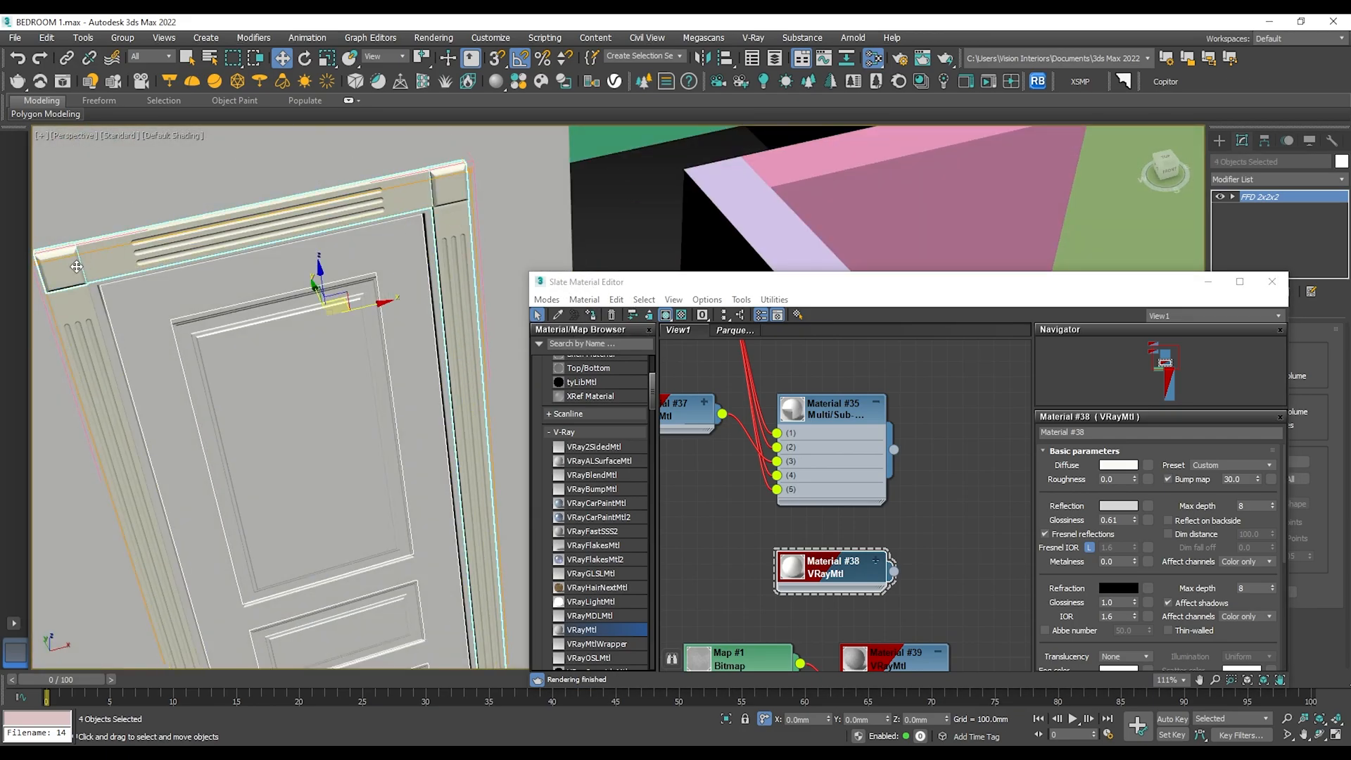
{"action": "middle_click_drag", "start_coordinate": [394, 535], "coordinate": [445, 338], "text": "alt"}
{"action": "left_click", "coordinate": [445, 336], "text": "ctrl"}
{"action": "left_click", "coordinate": [419, 494]}
Select the whole door area, close the open door group and clear the selection.
{"action": "scroll", "coordinate": [418, 450], "scroll_direction": "down", "scroll_amount": 8}
{"action": "middle_click_drag", "start_coordinate": [416, 437], "coordinate": [312, 328], "text": "alt"}
{"action": "left_click_drag", "start_coordinate": [504, 337], "coordinate": [281, 493]}
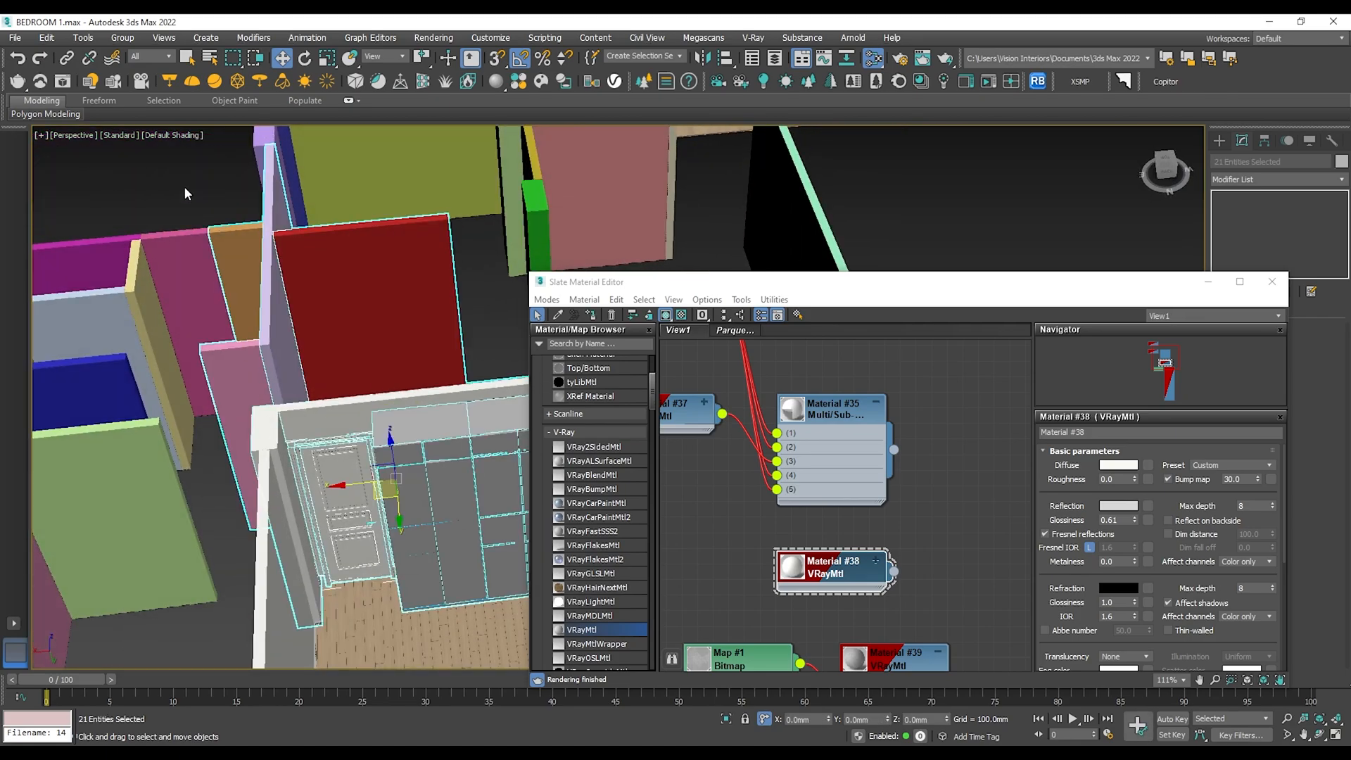
{"action": "left_click", "coordinate": [121, 38]}
{"action": "left_click", "coordinate": [166, 129]}
{"action": "left_click", "coordinate": [474, 307]}
Isolate the two wardrobe groups beside the door and view them from the front.
{"action": "middle_click_drag", "start_coordinate": [516, 421], "coordinate": [348, 501]}
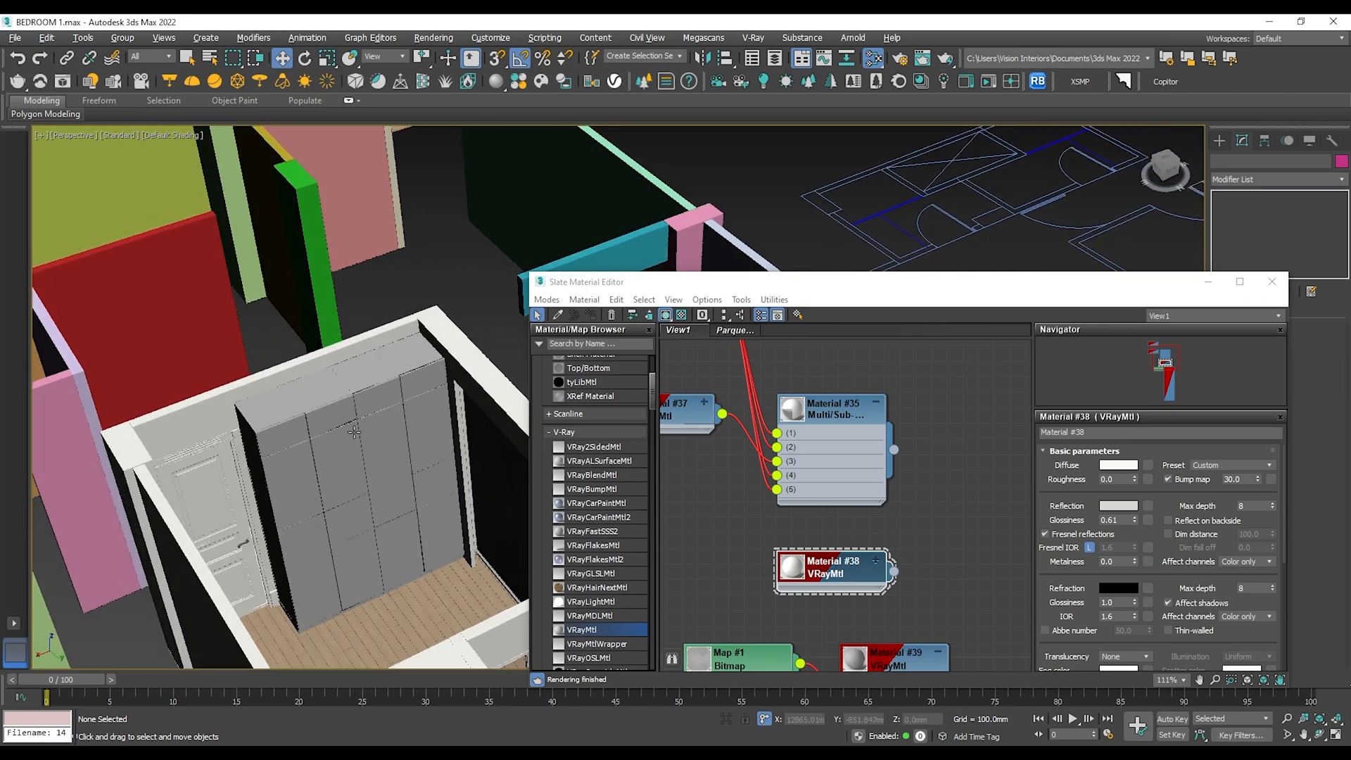
{"action": "scroll", "coordinate": [311, 465], "scroll_direction": "up", "scroll_amount": 3}
{"action": "left_click", "coordinate": [364, 411]}
{"action": "left_click", "coordinate": [431, 375], "text": "ctrl"}
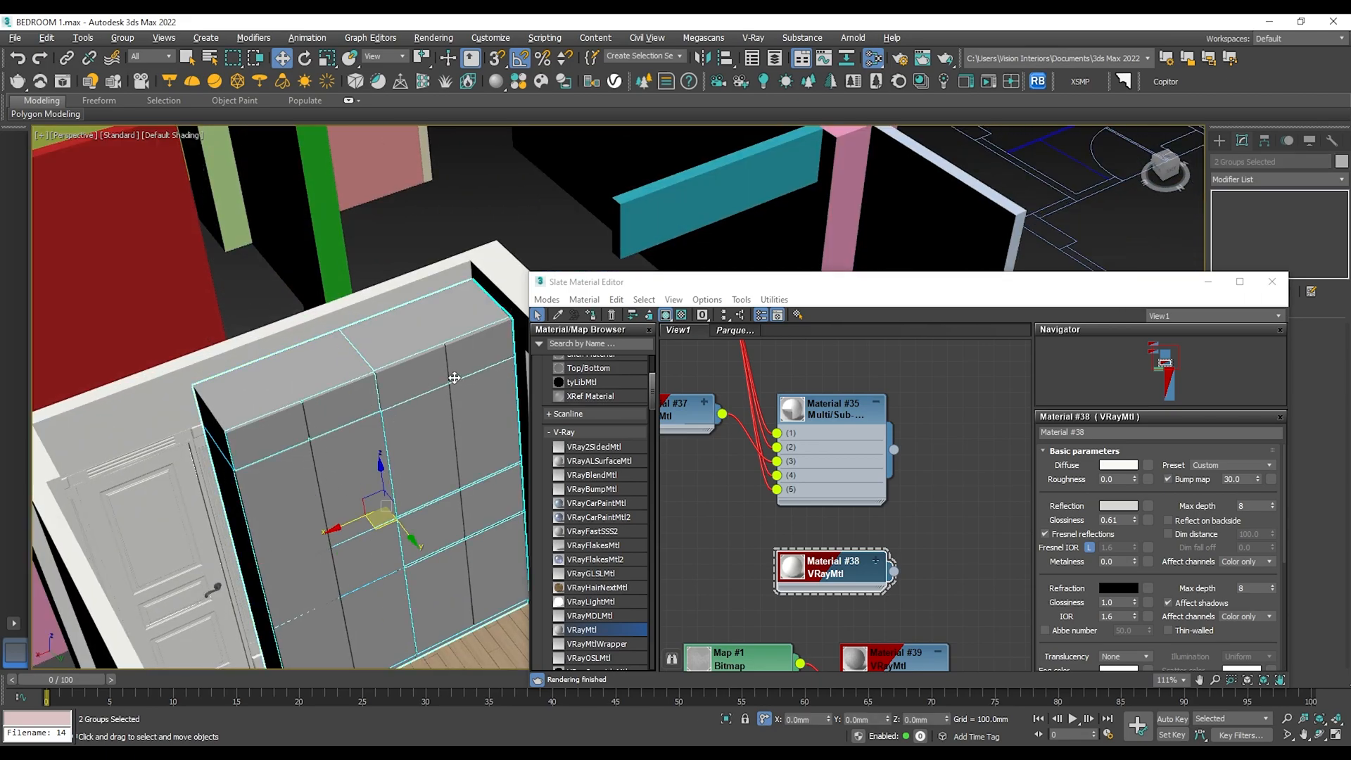
{"action": "key", "text": "alt+q"}
{"action": "left_click", "coordinate": [377, 385]}
{"action": "middle_click_drag", "start_coordinate": [377, 384], "coordinate": [284, 372], "text": "alt"}
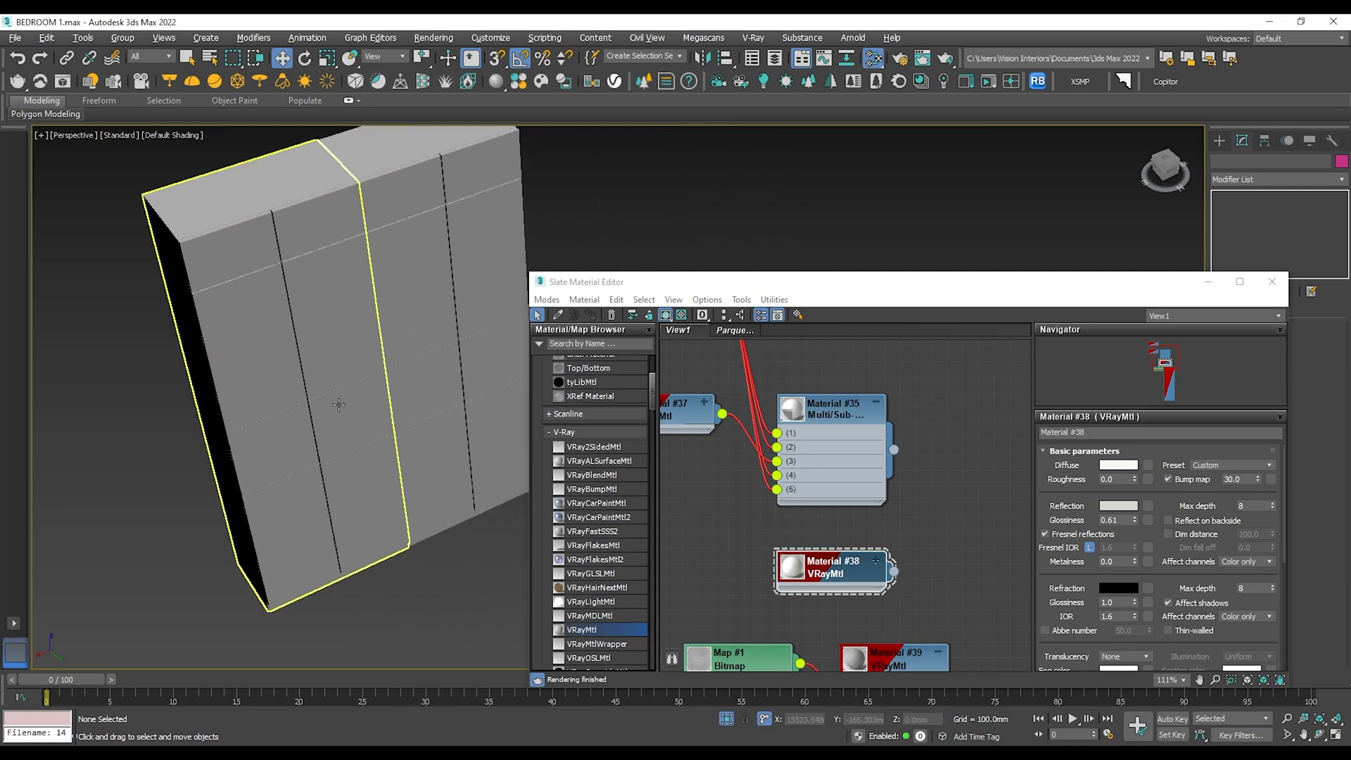
Collapse the Material #39 node and create another VRayMtl below it, also collapsed.
{"action": "scroll", "coordinate": [858, 506], "scroll_direction": "down", "scroll_amount": 4}
{"action": "middle_click_drag", "start_coordinate": [833, 626], "coordinate": [814, 458]}
{"action": "scroll", "coordinate": [814, 459], "scroll_direction": "down", "scroll_amount": 3}
{"action": "scroll", "coordinate": [863, 438], "scroll_direction": "up", "scroll_amount": 5}
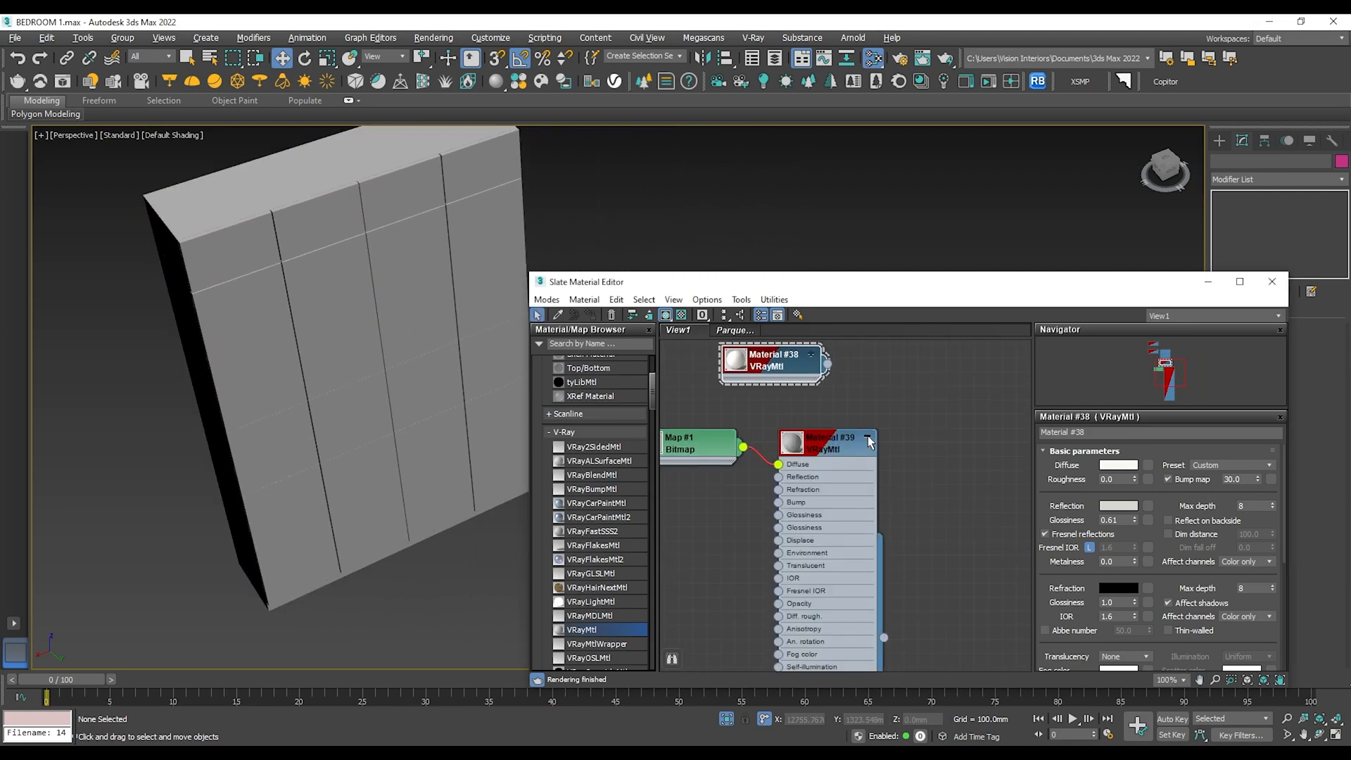
{"action": "left_click", "coordinate": [867, 437]}
{"action": "middle_click_drag", "start_coordinate": [784, 540], "coordinate": [790, 525]}
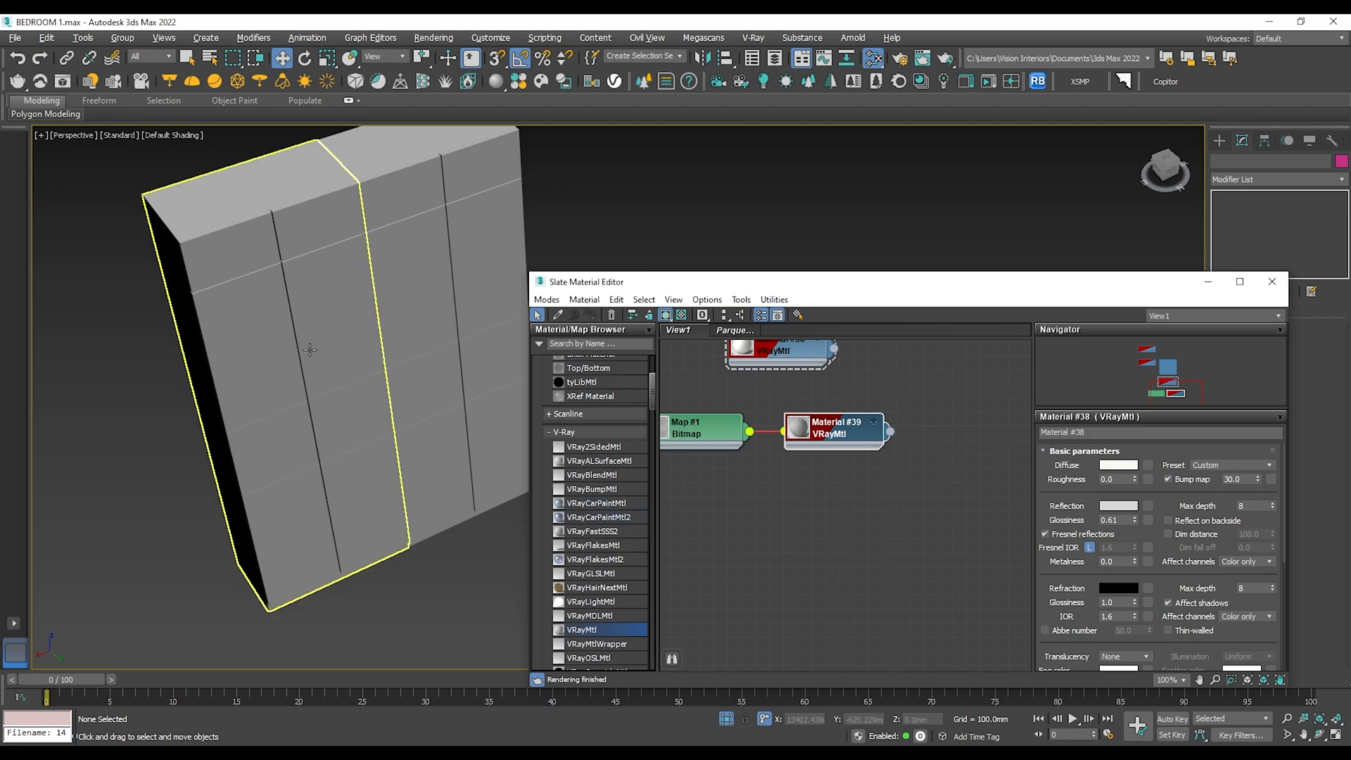
{"action": "left_click_drag", "start_coordinate": [850, 533], "coordinate": [850, 531]}
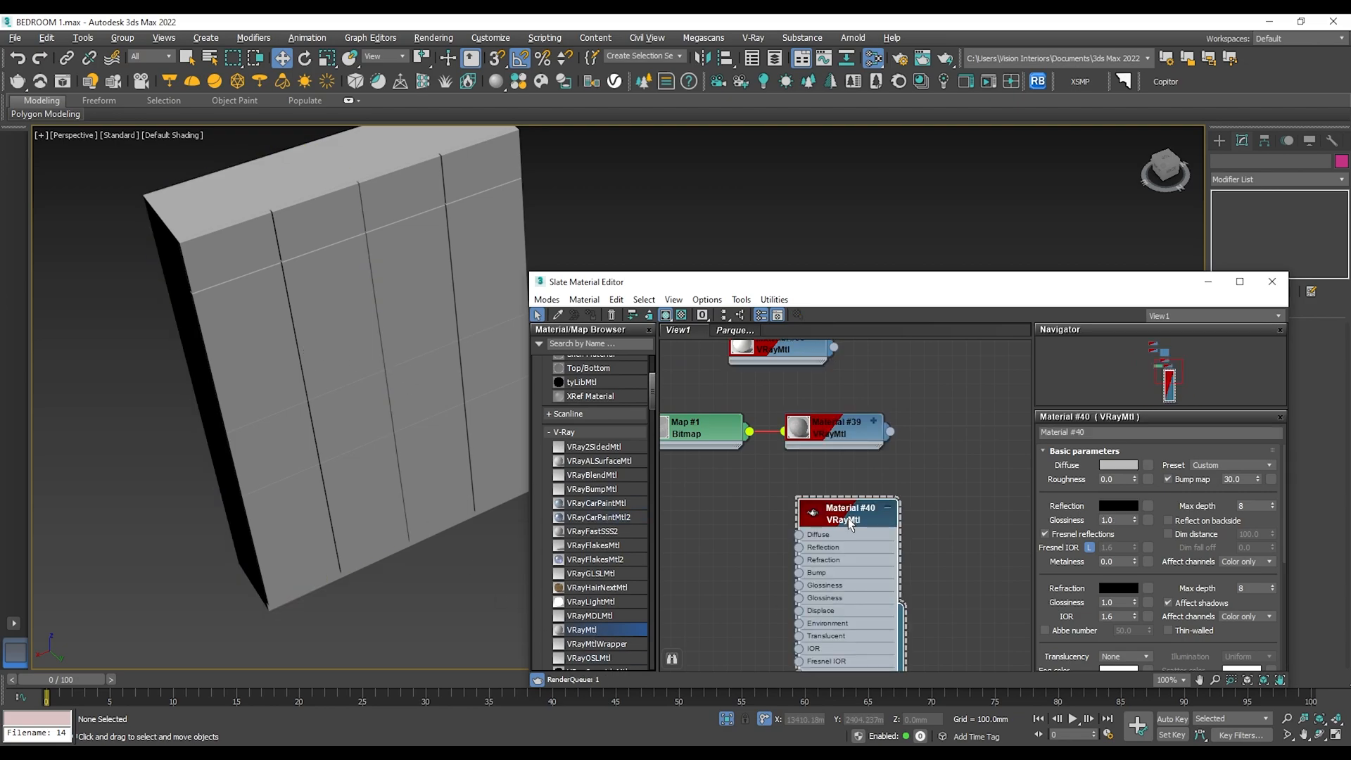
{"action": "scroll", "coordinate": [850, 524], "scroll_direction": "up", "scroll_amount": 2}
{"action": "left_click", "coordinate": [903, 503]}
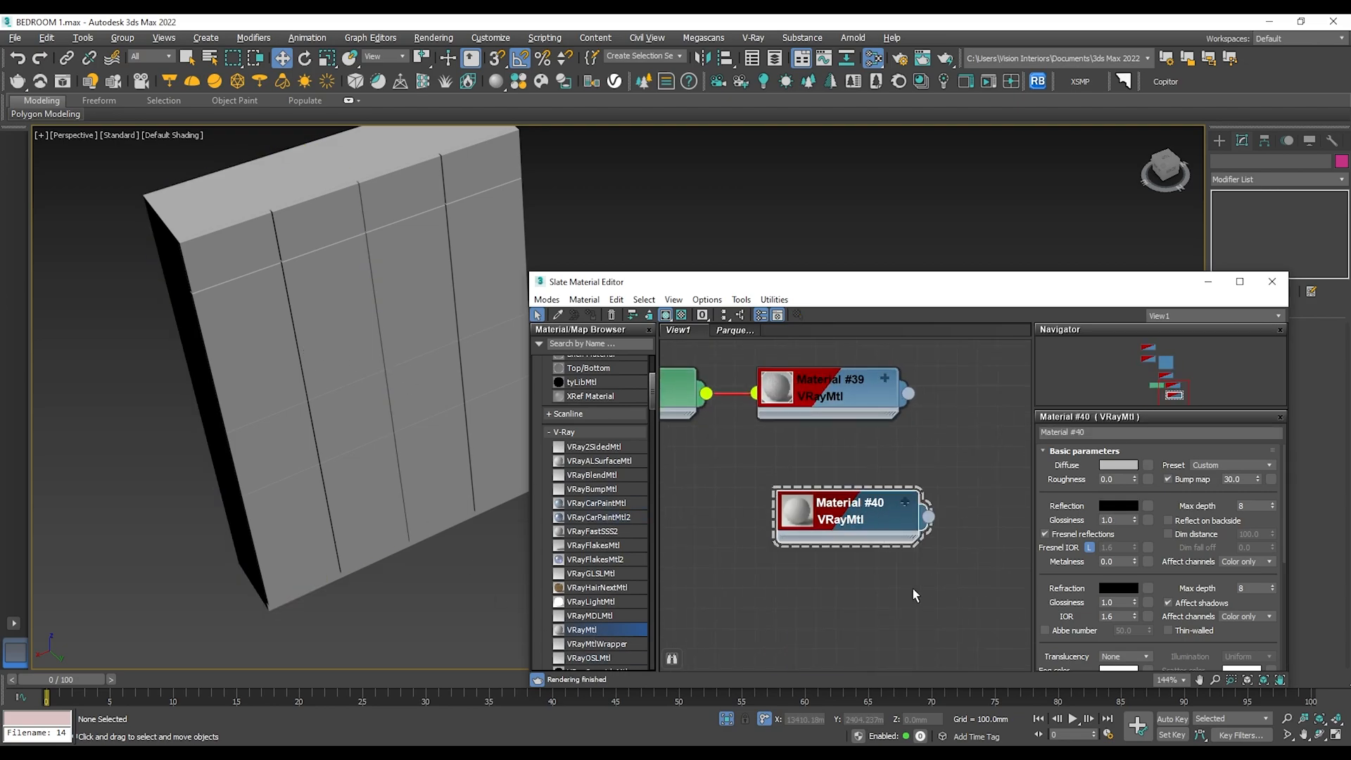
Give Material #40 an off-white diffuse colour, a pure white reflection at value 255, and a reflection glossiness of 0.99.
{"action": "scroll", "coordinate": [313, 351], "scroll_direction": "up", "scroll_amount": 1}
{"action": "scroll", "coordinate": [300, 340], "scroll_direction": "down", "scroll_amount": 1}
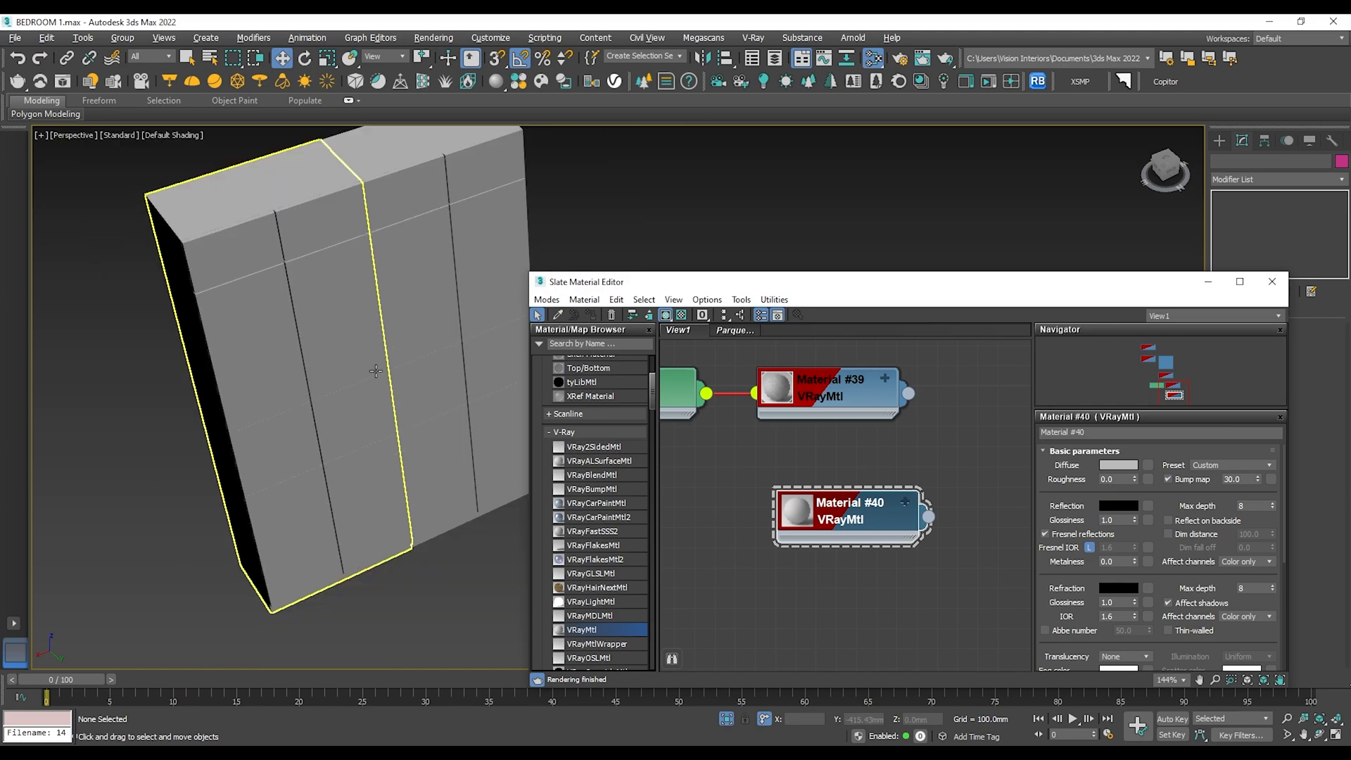
{"action": "left_click", "coordinate": [1129, 465]}
{"action": "left_click", "coordinate": [405, 209]}
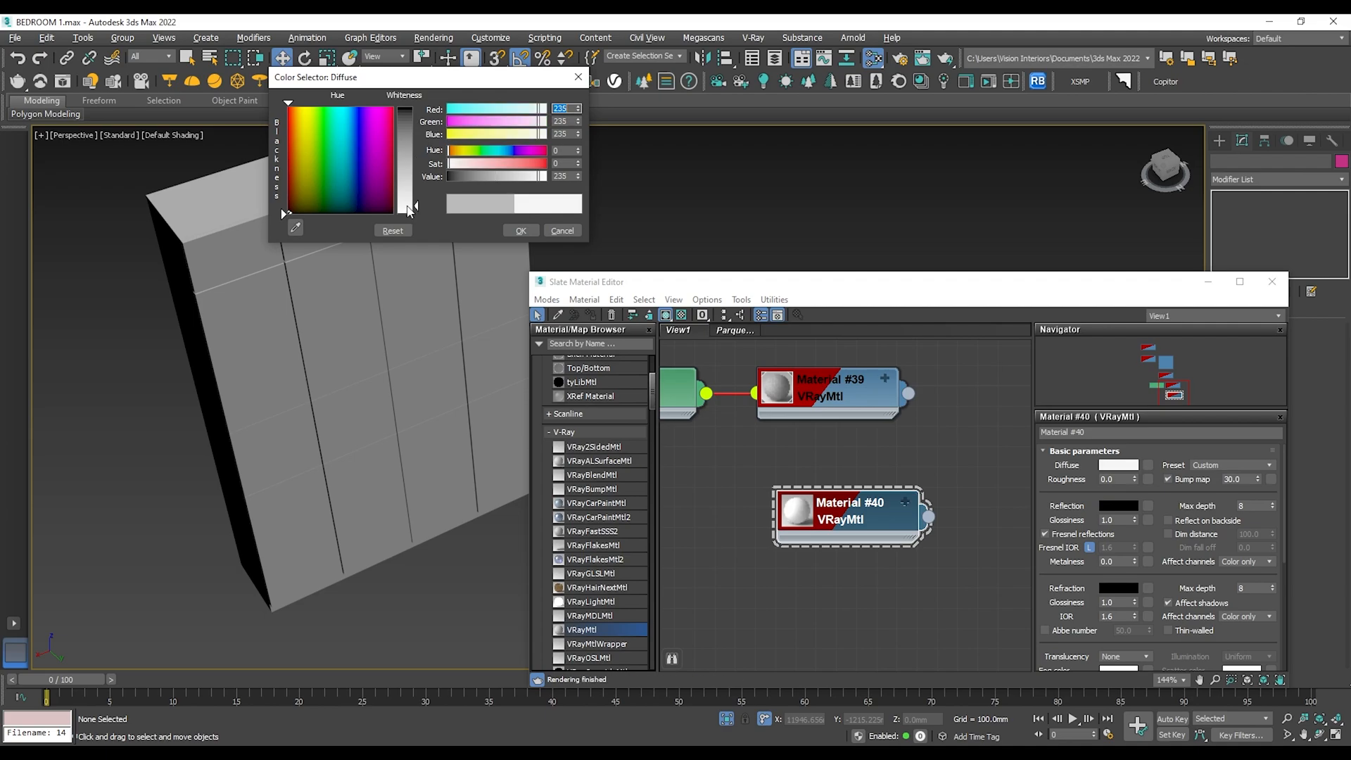
{"action": "left_click", "coordinate": [521, 231]}
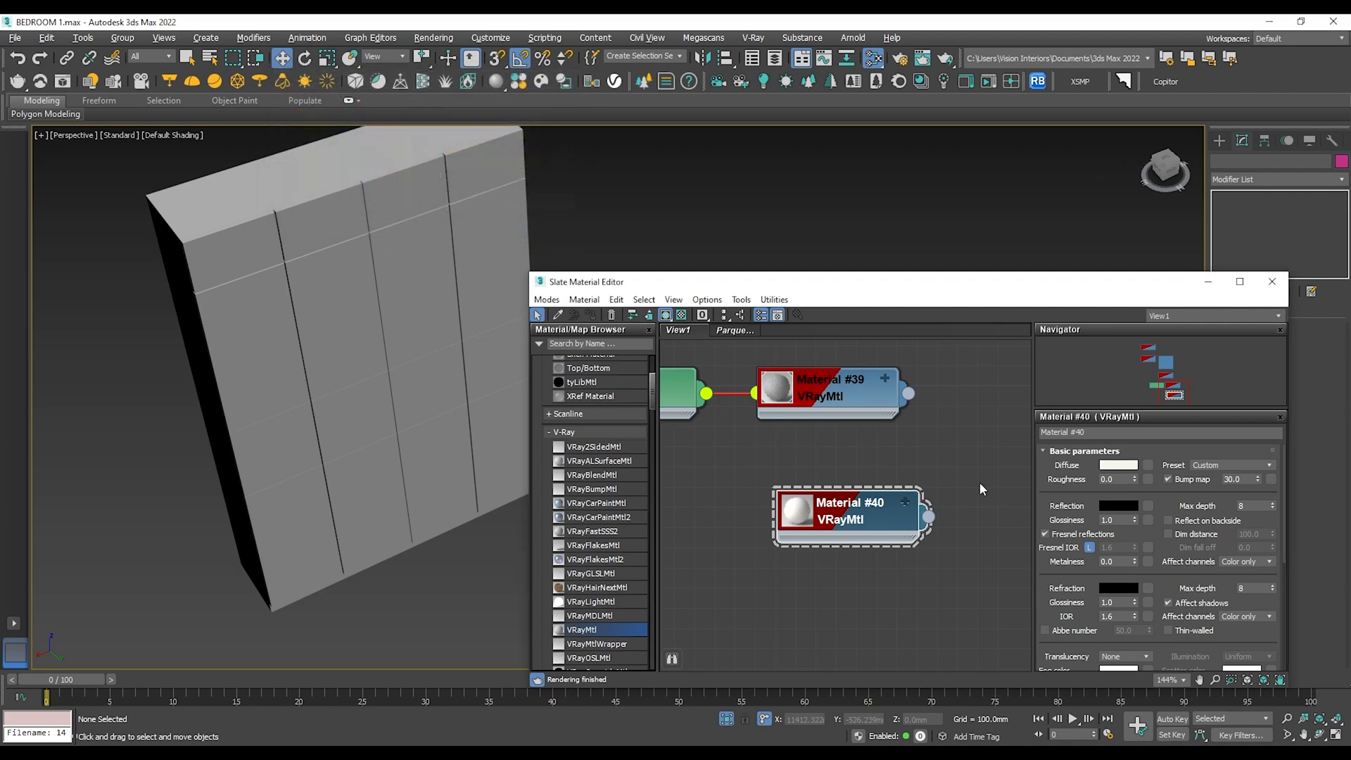
{"action": "left_click", "coordinate": [1119, 506]}
{"action": "left_click", "coordinate": [405, 208]}
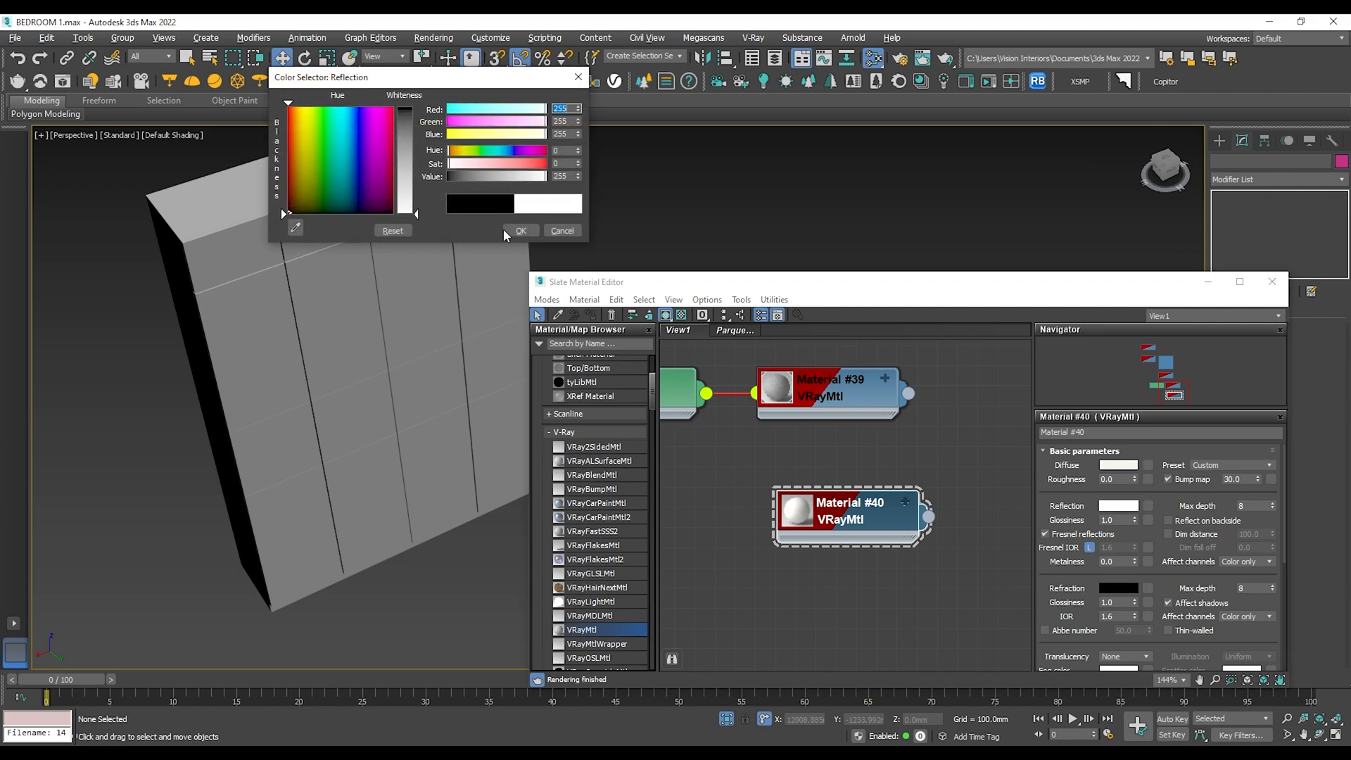
{"action": "left_click", "coordinate": [519, 230]}
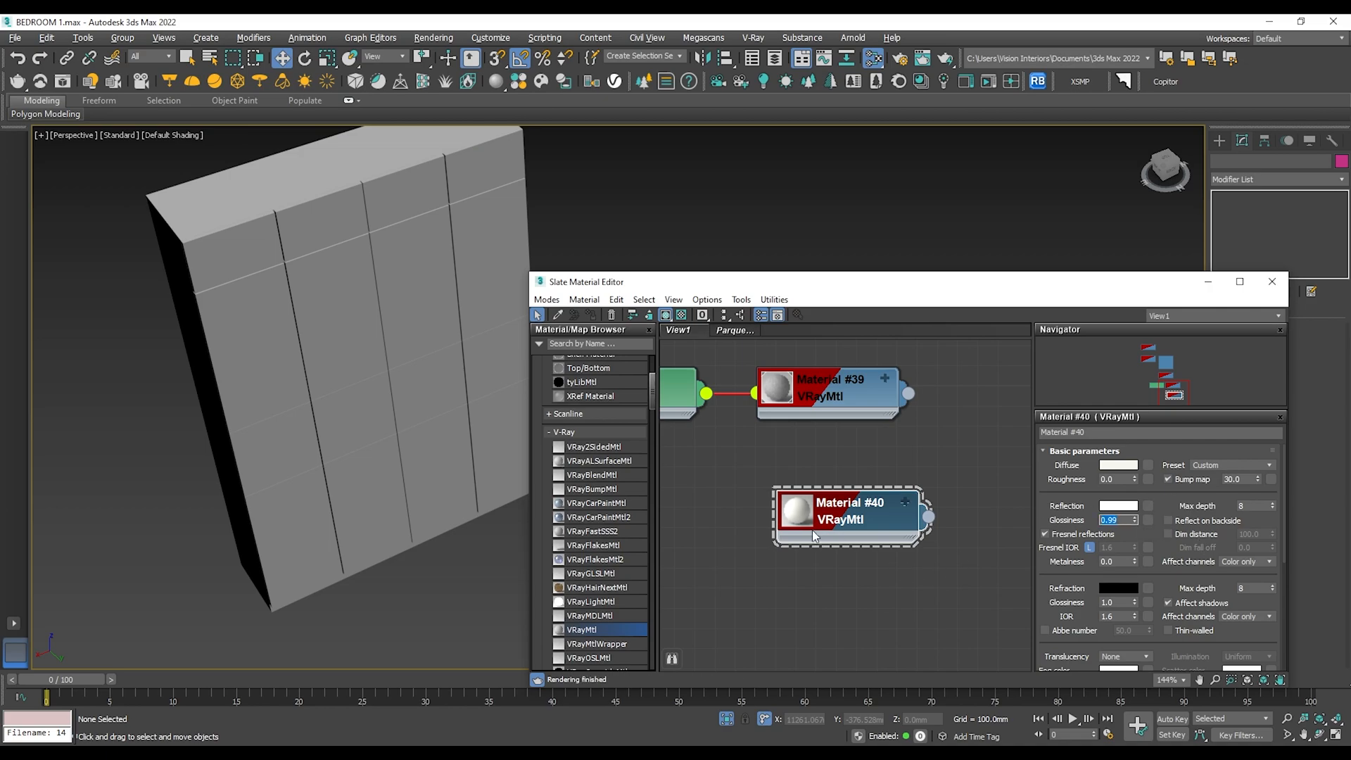
Open both wardrobe groups so that their individual parts can be selected.
{"action": "left_click", "coordinate": [279, 320]}
{"action": "left_click", "coordinate": [122, 38]}
{"action": "left_click", "coordinate": [135, 95]}
{"action": "left_click", "coordinate": [415, 338]}
{"action": "left_click", "coordinate": [123, 37]}
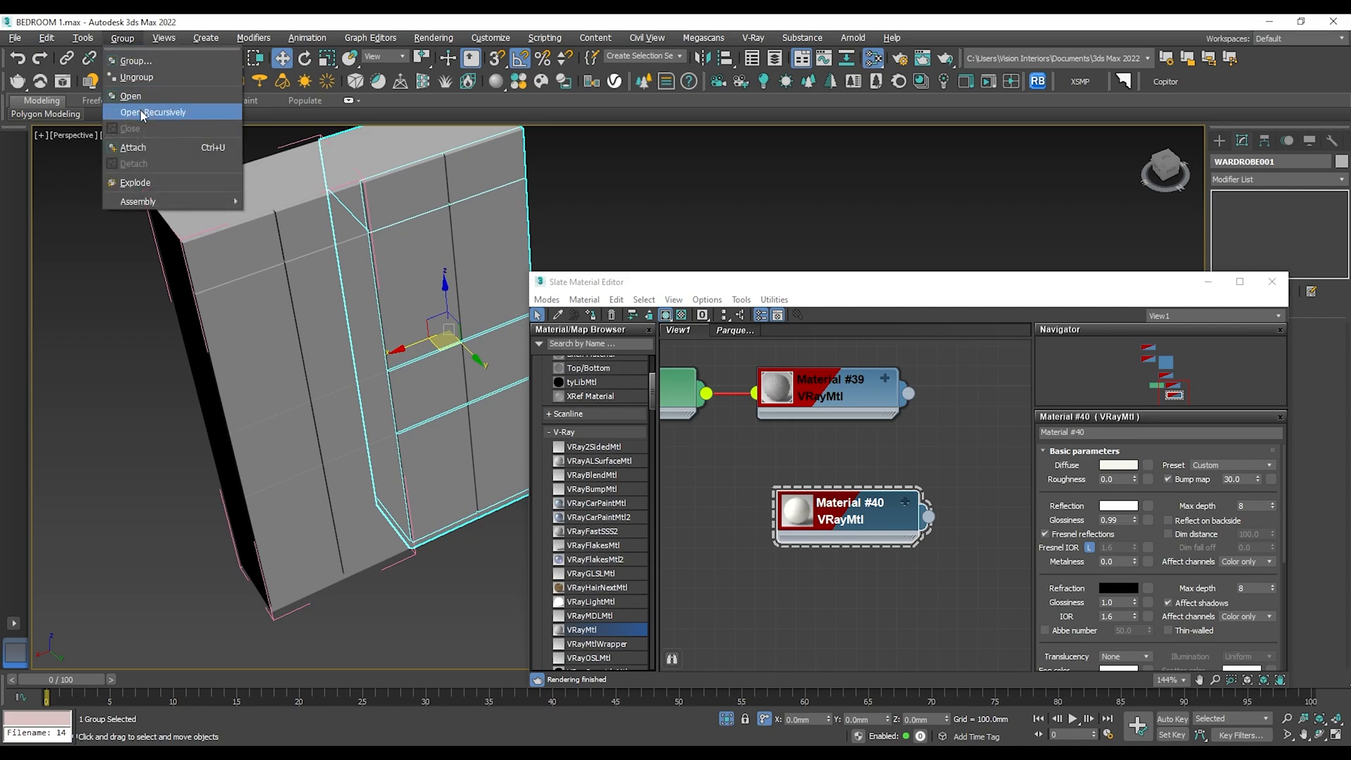
{"action": "left_click", "coordinate": [141, 113]}
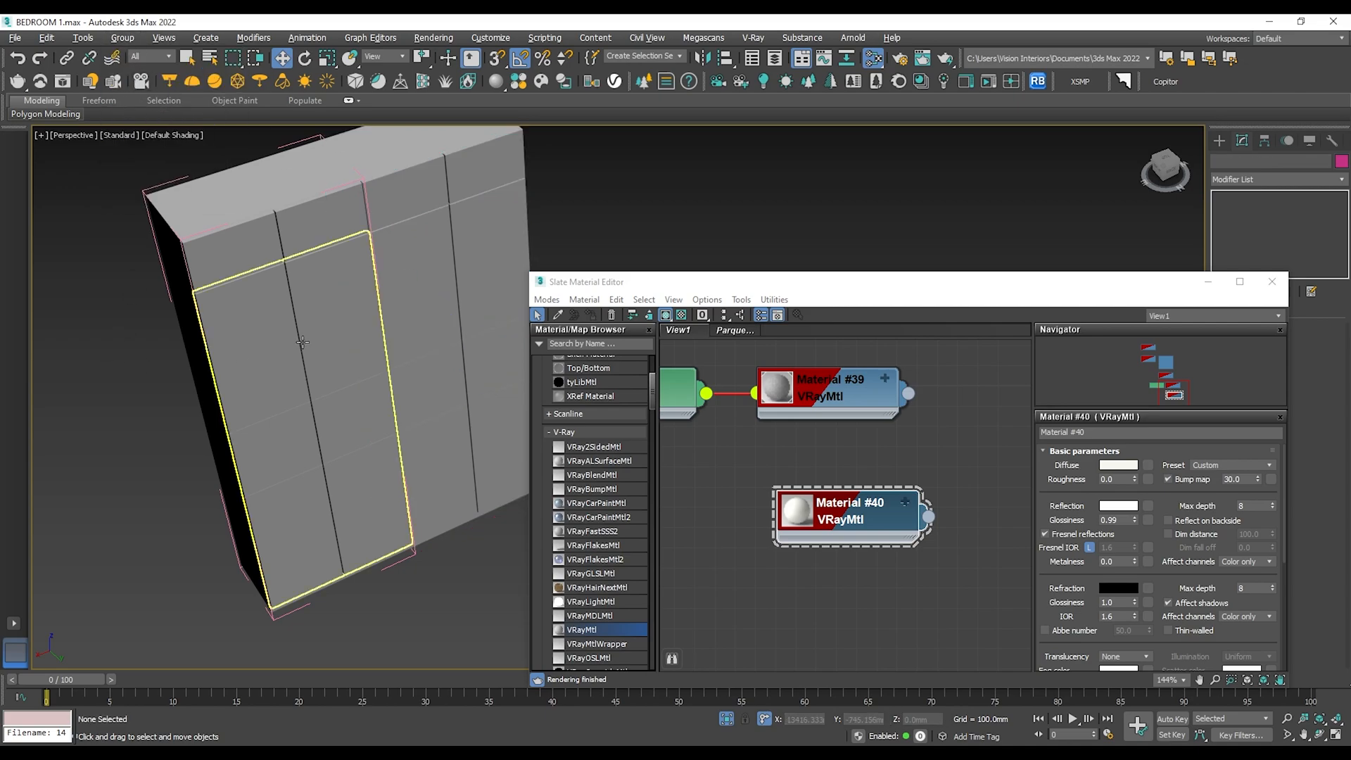
Remove the pink brackets of the open wardrobe groups and select the first wardrobe's tall double-door object.
{"action": "left_click", "coordinate": [422, 293]}
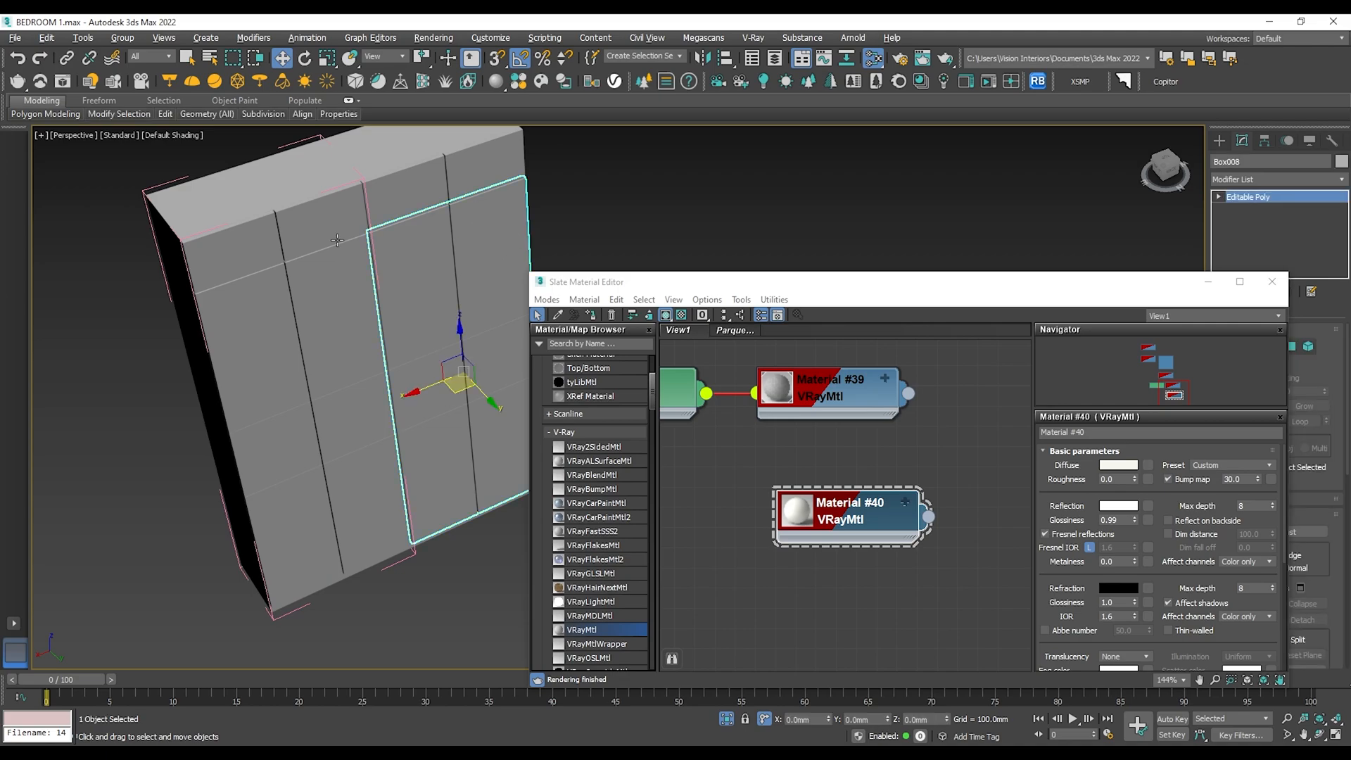
{"action": "left_click", "coordinate": [291, 364]}
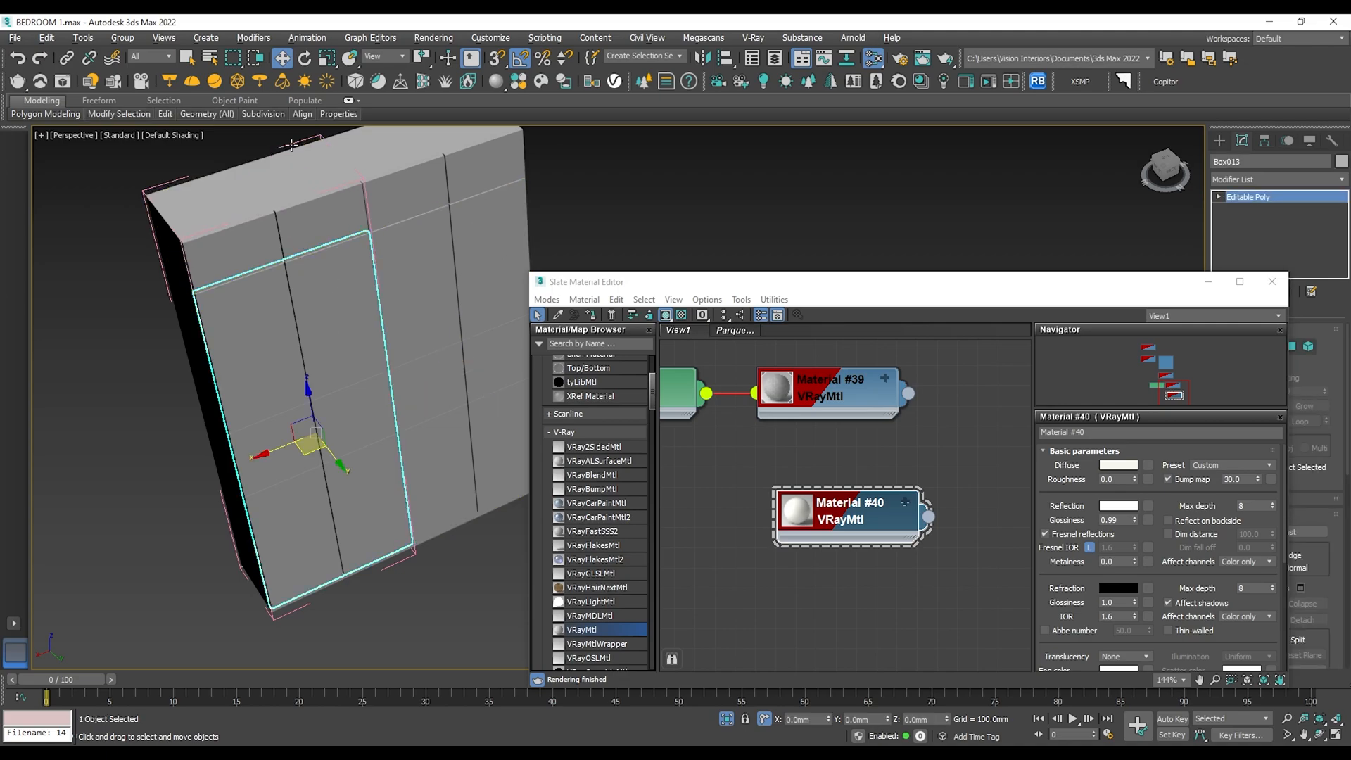
{"action": "left_click", "coordinate": [296, 143]}
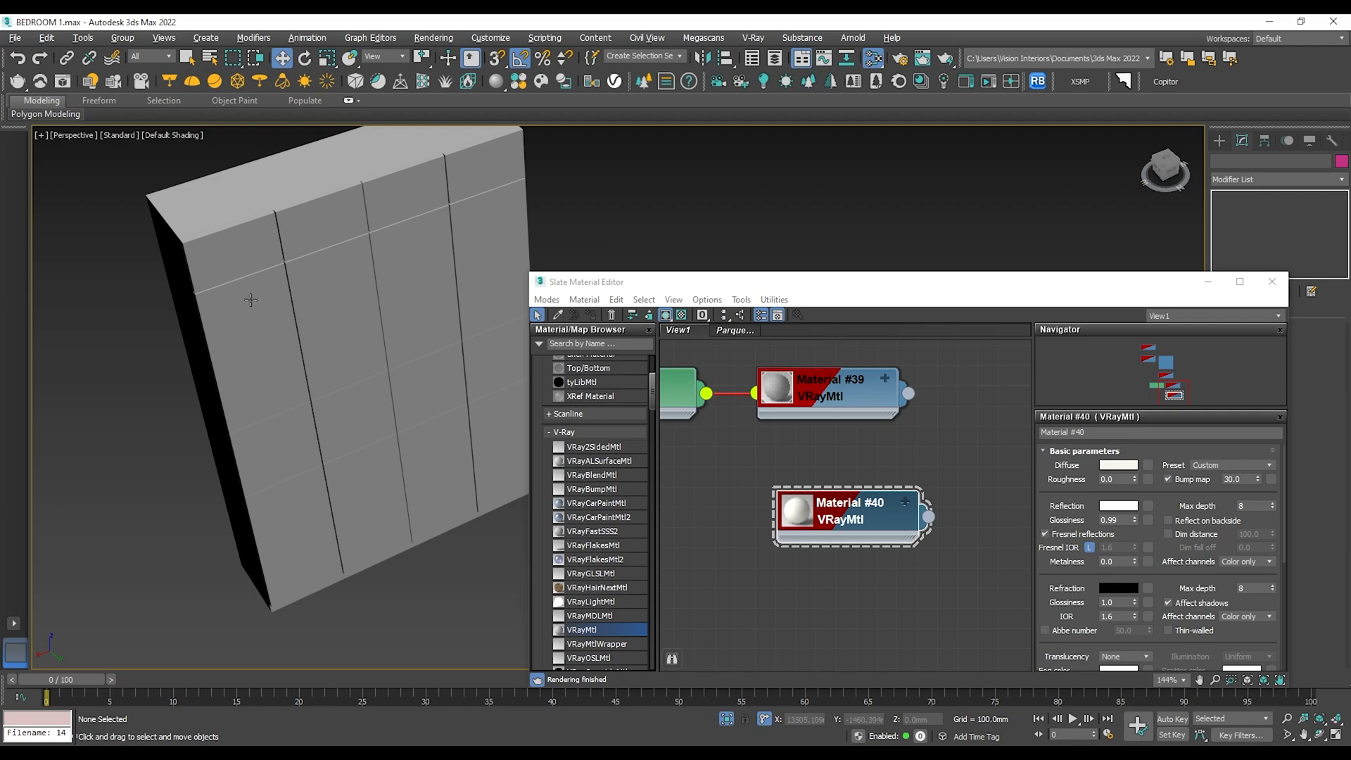
{"action": "left_click", "coordinate": [254, 349]}
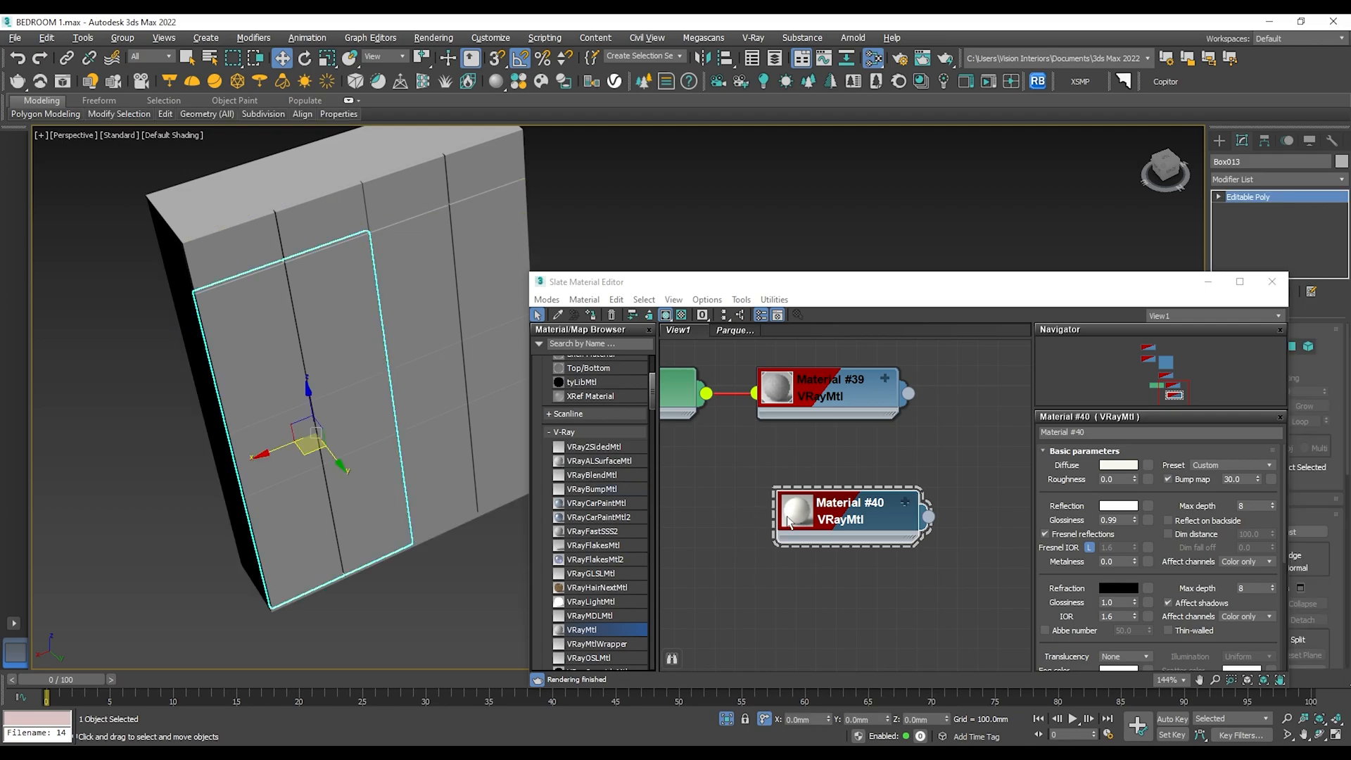
Select the polygons of the first door object's upper section and assign Material #40 to them.
{"action": "left_click_drag", "start_coordinate": [1124, 295], "coordinate": [1080, 396]}
{"action": "left_click", "coordinate": [1291, 346]}
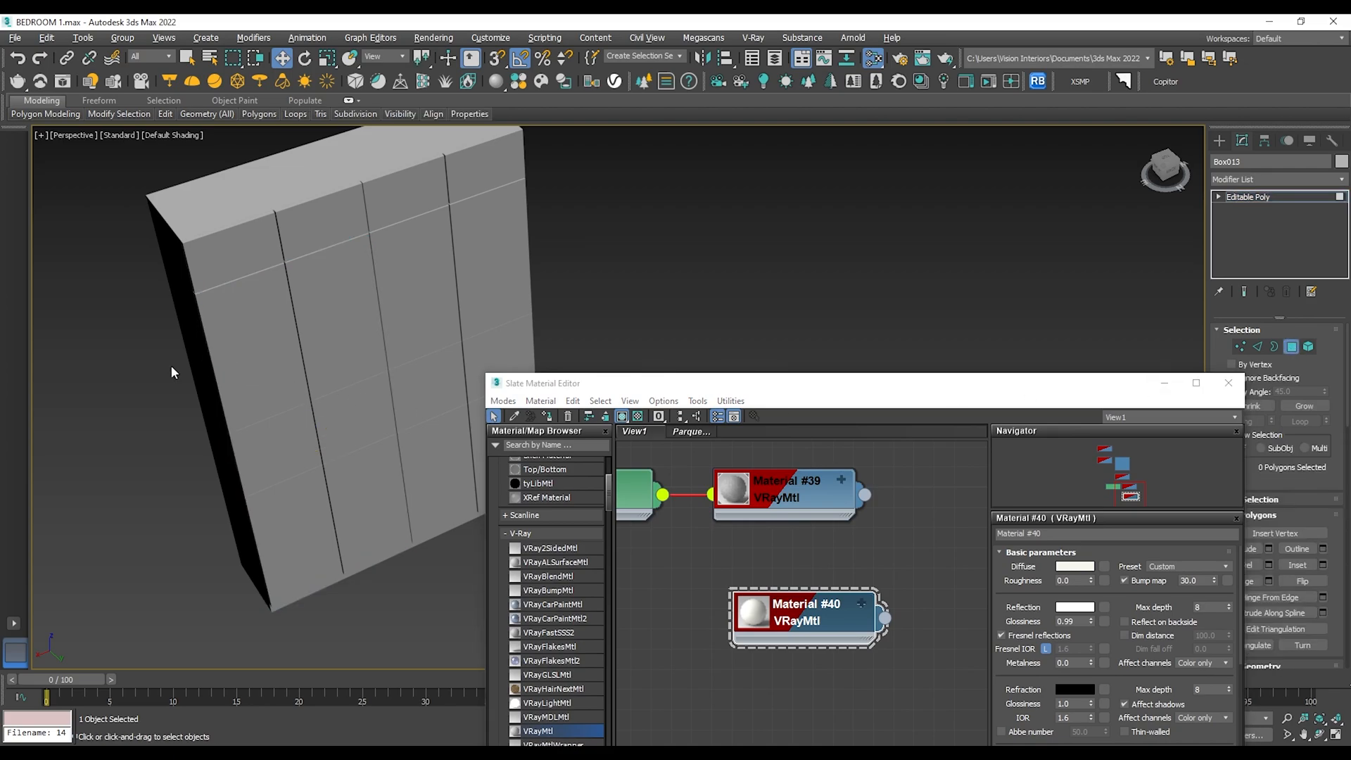
{"action": "middle_click_drag", "start_coordinate": [283, 393], "coordinate": [213, 350], "text": "alt"}
{"action": "left_click_drag", "start_coordinate": [400, 323], "coordinate": [401, 323]}
{"action": "middle_click_drag", "start_coordinate": [299, 313], "coordinate": [368, 350], "text": "alt"}
{"action": "scroll", "coordinate": [298, 303], "scroll_direction": "up", "scroll_amount": 2}
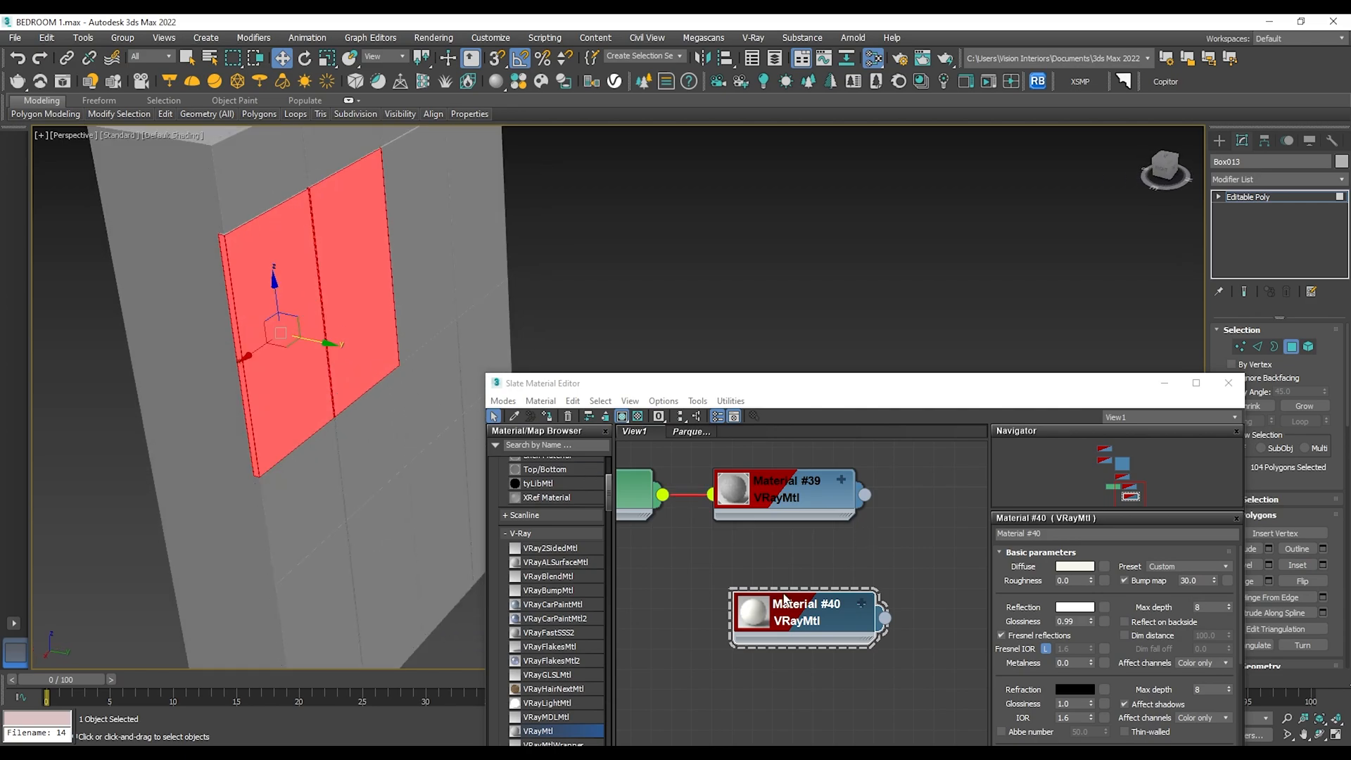
{"action": "left_click", "coordinate": [548, 416]}
Select the polygons of the same door object's lower section and assign Material #40 to them.
{"action": "middle_click_drag", "start_coordinate": [367, 421], "coordinate": [365, 280]}
{"action": "middle_click_drag", "start_coordinate": [364, 280], "coordinate": [315, 327], "text": "alt"}
{"action": "middle_click_drag", "start_coordinate": [302, 458], "coordinate": [268, 389]}
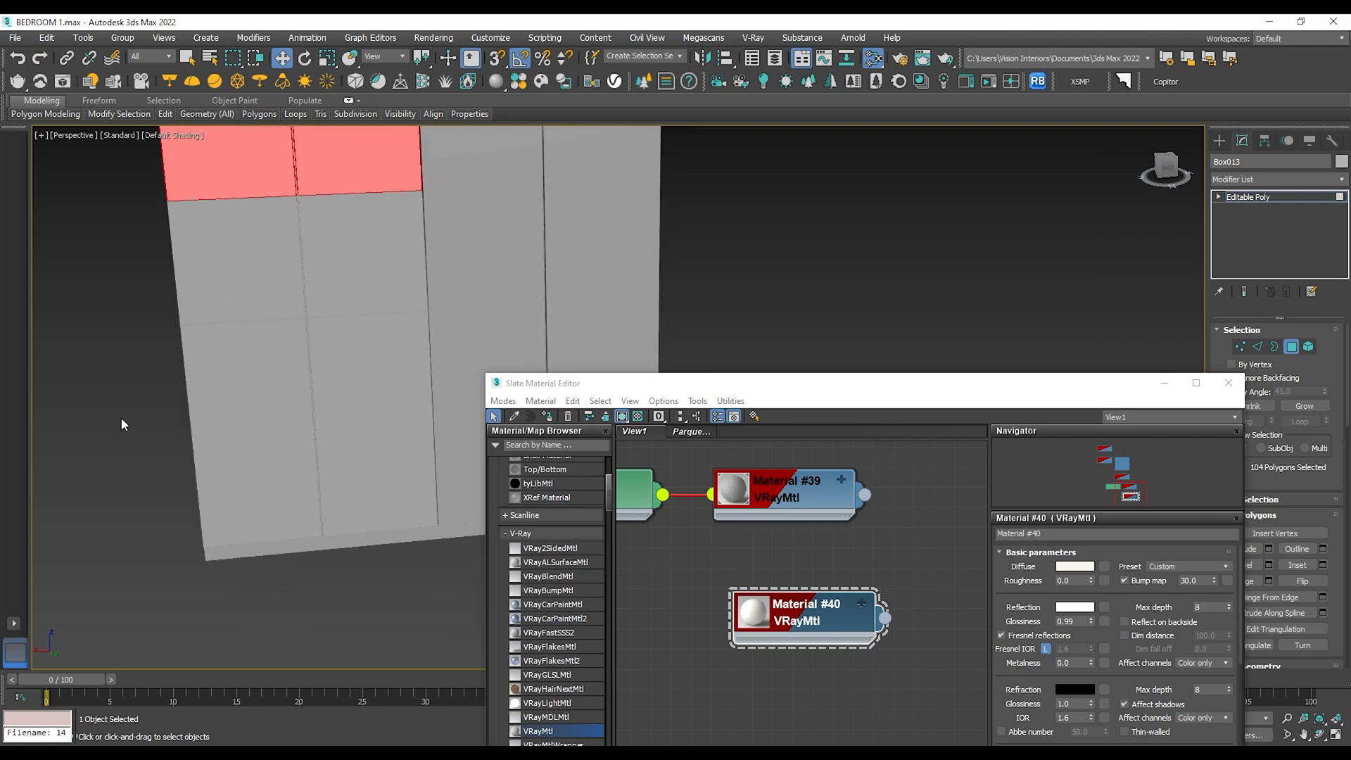
{"action": "left_click_drag", "start_coordinate": [476, 420], "coordinate": [478, 419]}
{"action": "middle_click_drag", "start_coordinate": [535, 379], "coordinate": [510, 336], "text": "alt"}
Select the polygons of the middle band between the door object's upper and lower sections.
{"action": "middle_click_drag", "start_coordinate": [157, 305], "coordinate": [131, 271], "text": "alt"}
{"action": "left_click_drag", "start_coordinate": [128, 265], "coordinate": [483, 252]}
{"action": "middle_click_drag", "start_coordinate": [324, 268], "coordinate": [616, 475], "text": "alt"}
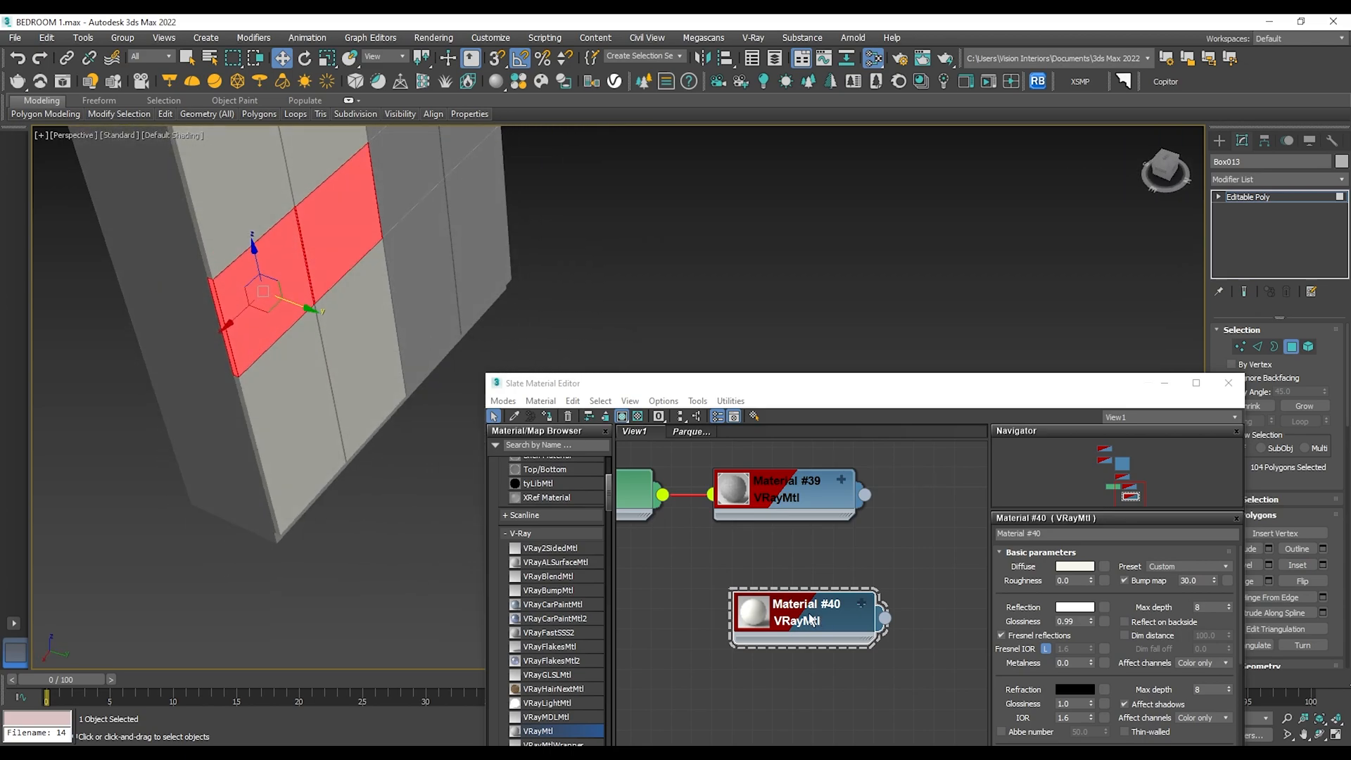
Create a collapsed VRayMtl below Material #40 with the Copper preset and assign it to the selected middle band.
{"action": "left_click_drag", "start_coordinate": [793, 383], "coordinate": [813, 244]}
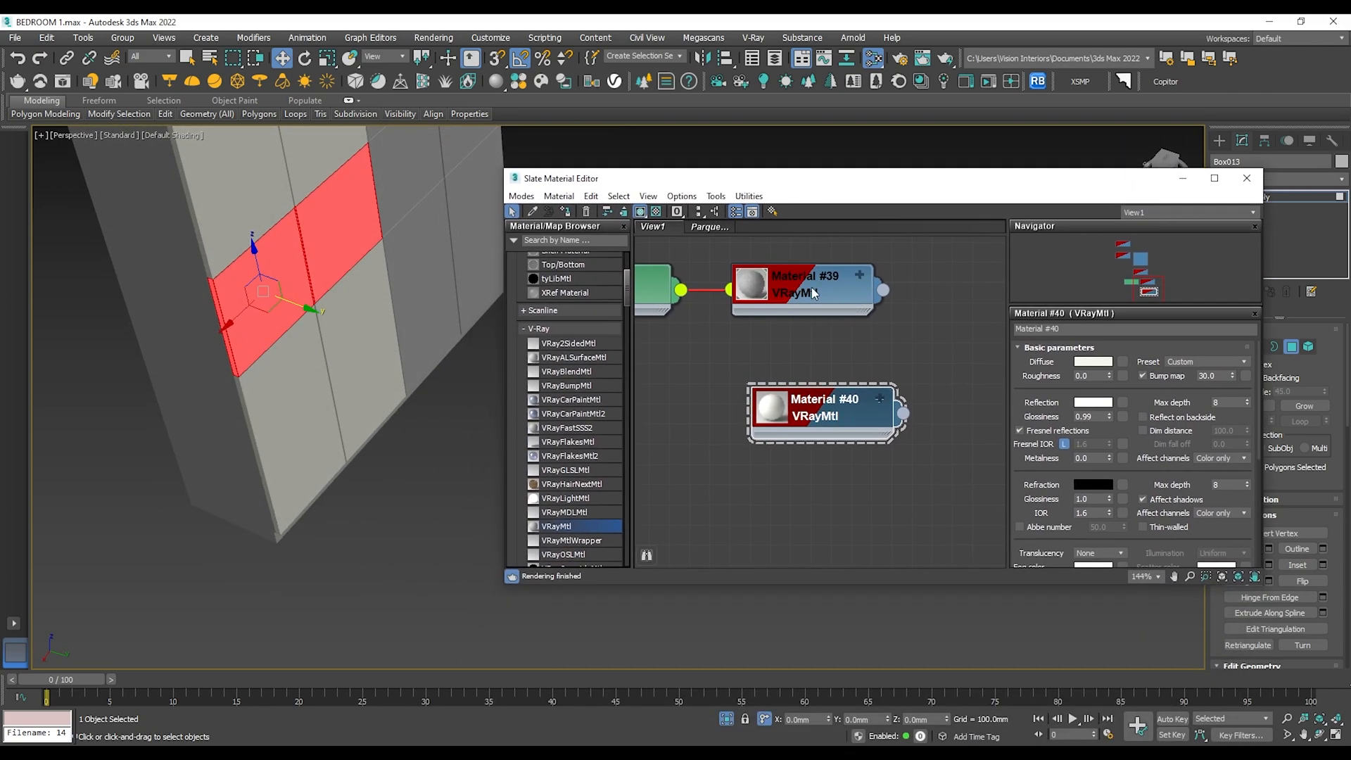
{"action": "middle_click_drag", "start_coordinate": [820, 415], "coordinate": [813, 370]}
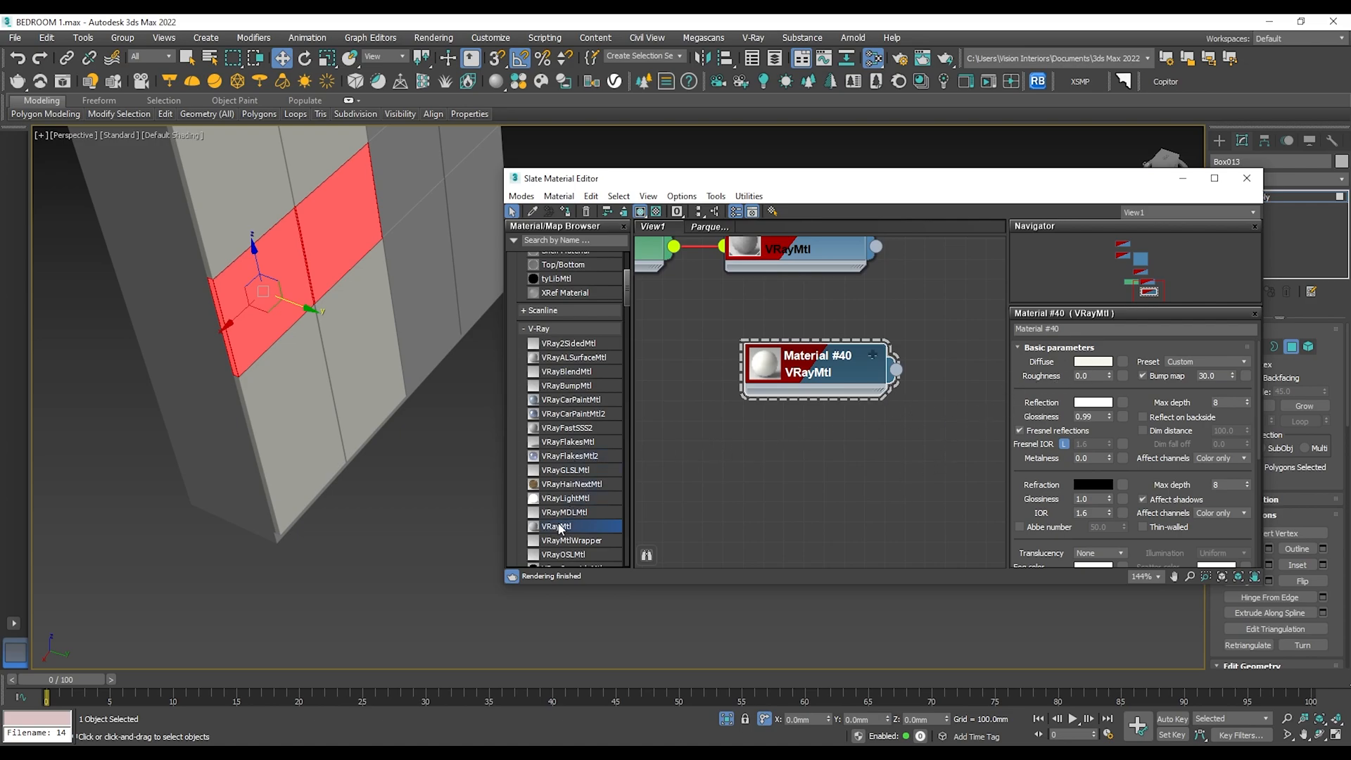
{"action": "left_click_drag", "start_coordinate": [806, 447], "coordinate": [807, 450]}
{"action": "scroll", "coordinate": [816, 453], "scroll_direction": "up", "scroll_amount": 1}
{"action": "left_click", "coordinate": [860, 436]}
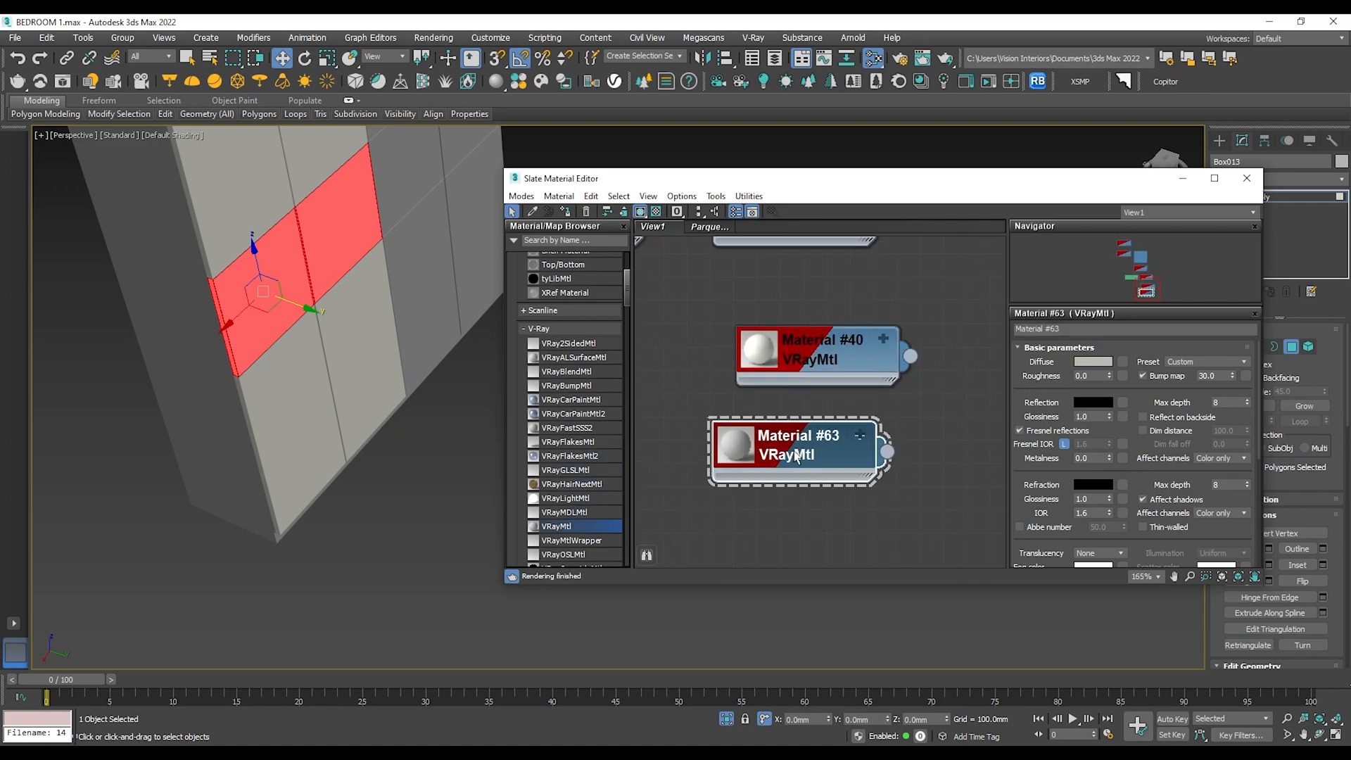
{"action": "left_click", "coordinate": [1214, 363]}
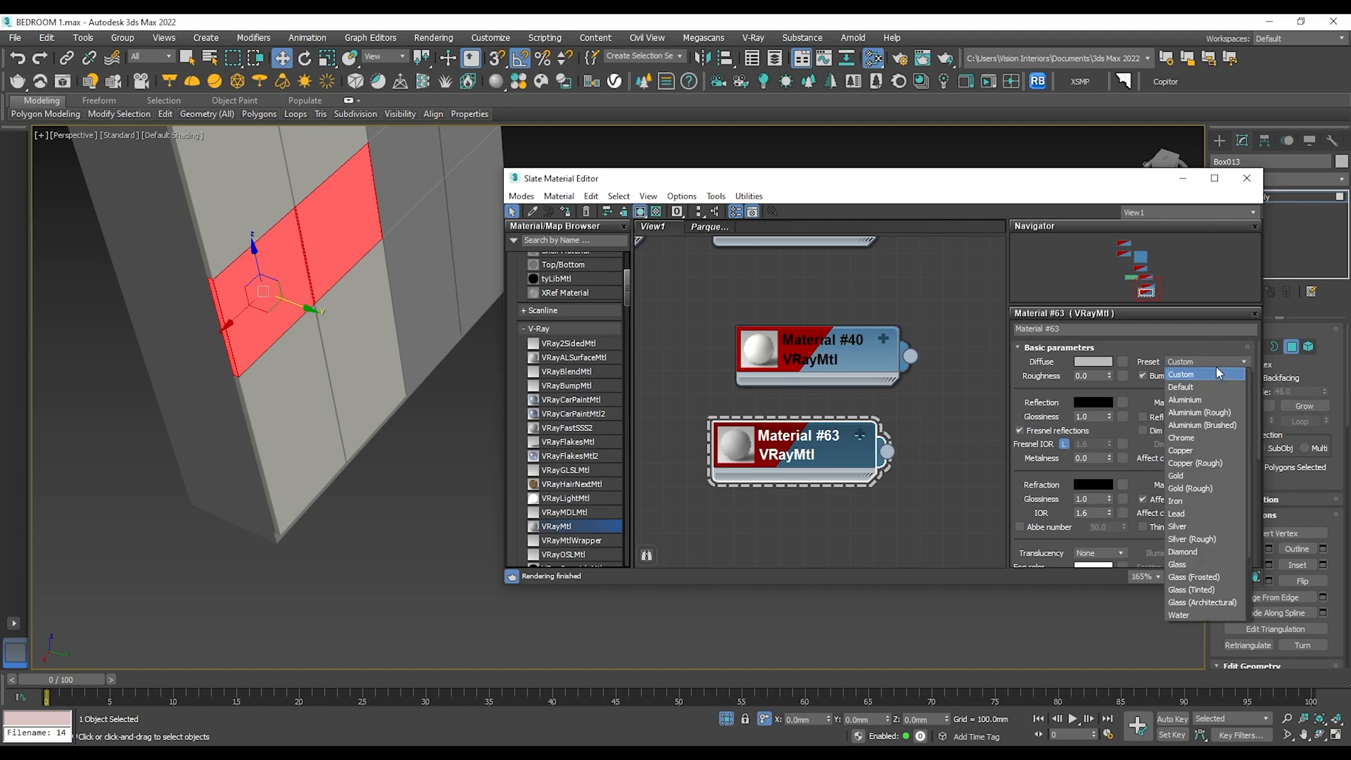
{"action": "left_click", "coordinate": [1193, 445]}
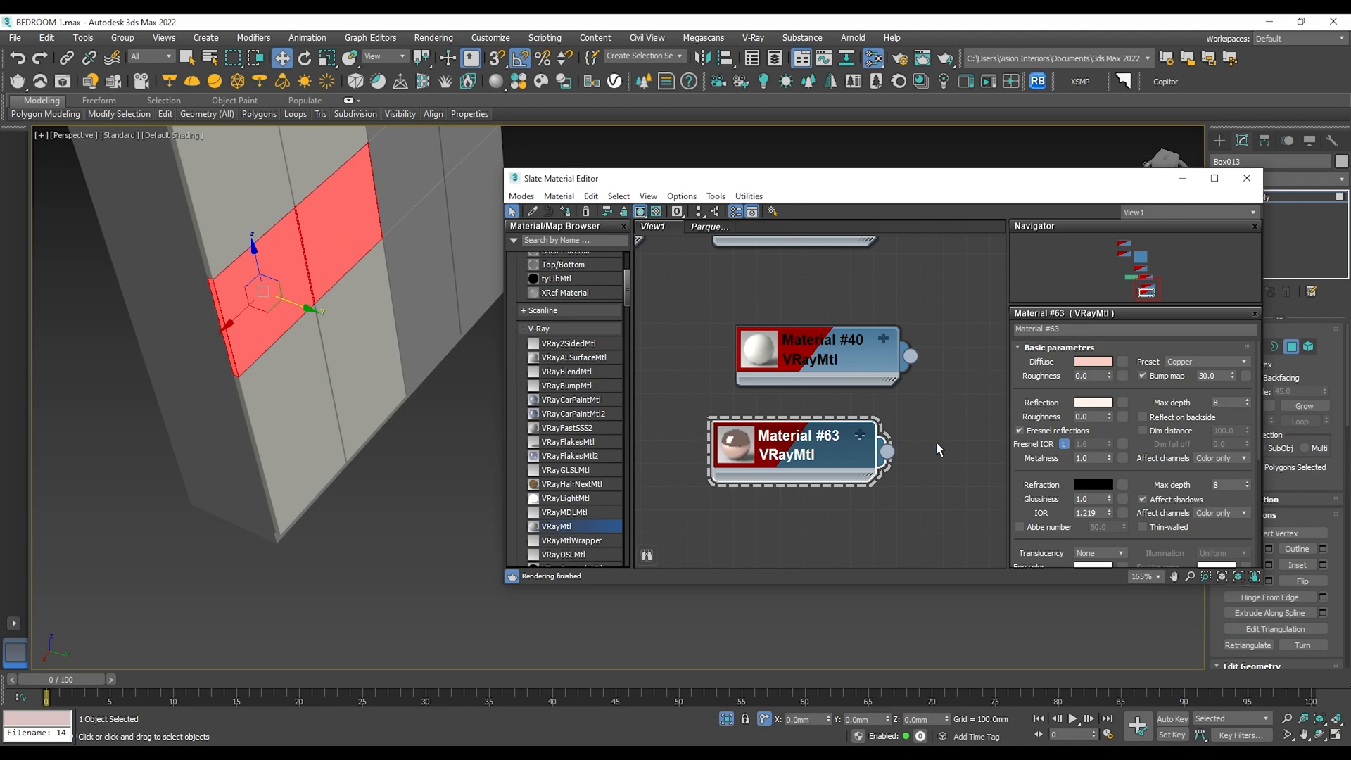
{"action": "left_click", "coordinate": [1291, 347]}
Align the Material #63 node under Material #40 and assign it to the thin trim strips bordering the copper band.
{"action": "left_click", "coordinate": [423, 431]}
{"action": "middle_click_drag", "start_coordinate": [422, 431], "coordinate": [301, 355], "text": "alt"}
{"action": "left_click", "coordinate": [323, 356]}
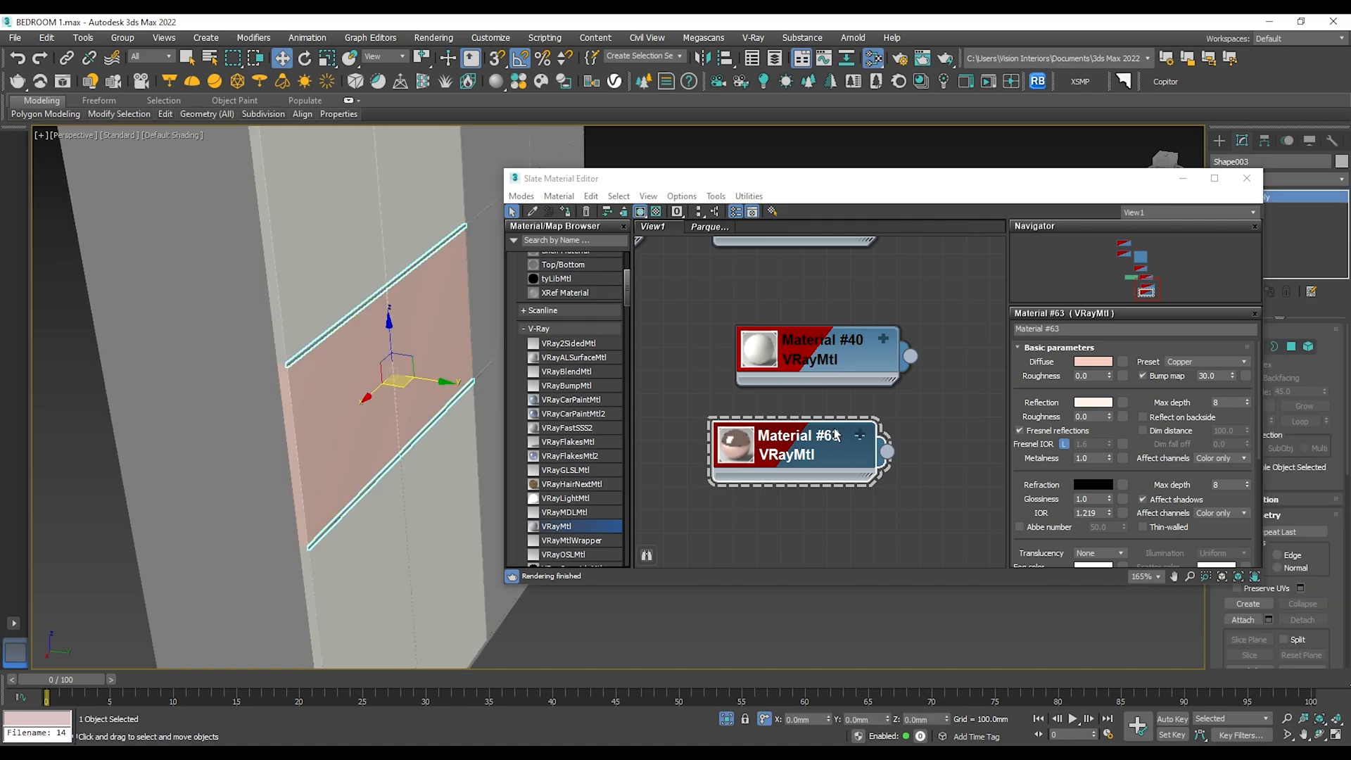
{"action": "left_click_drag", "start_coordinate": [790, 458], "coordinate": [815, 434]}
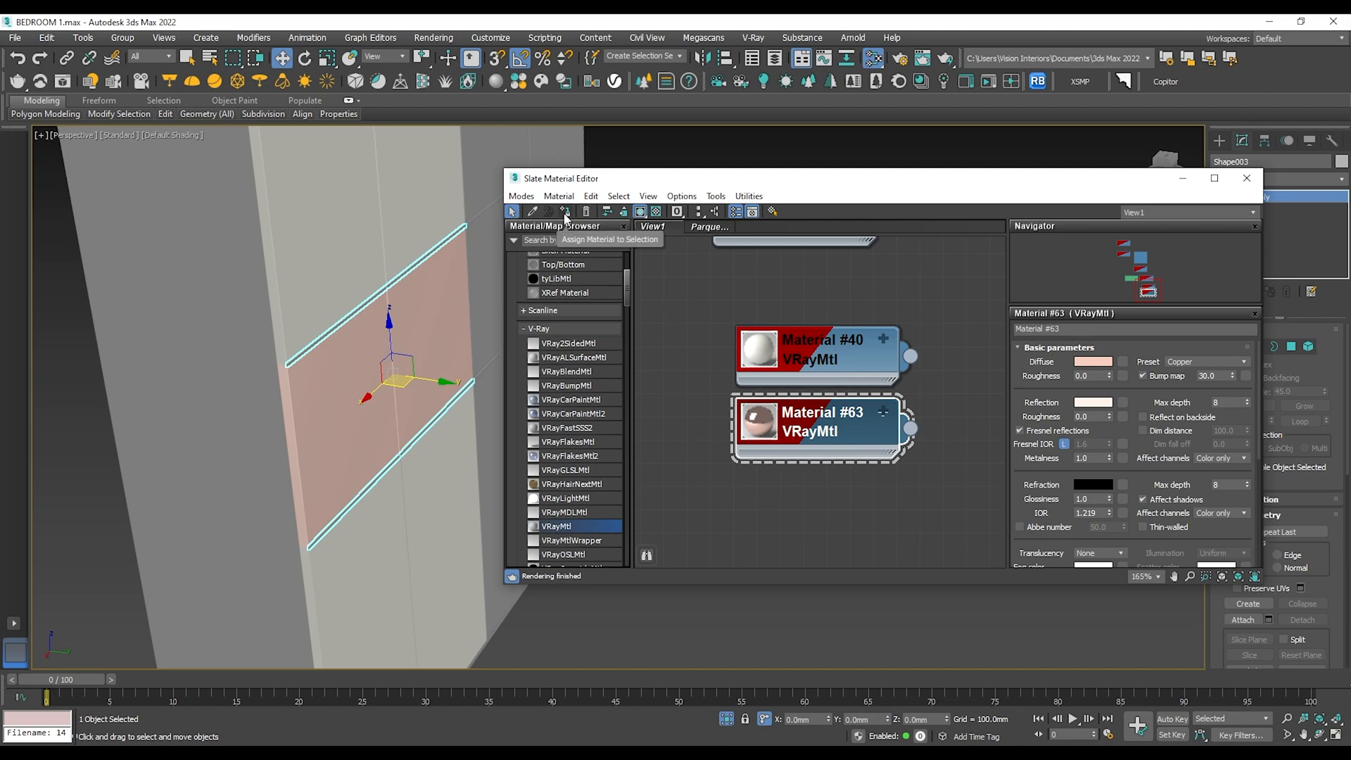
{"action": "left_click", "coordinate": [603, 615]}
Create a collapsed VRayMtl below Material #63 with the Silver preset and assign it to the band's thin trim strips.
{"action": "middle_click_drag", "start_coordinate": [369, 443], "coordinate": [296, 313], "text": "alt"}
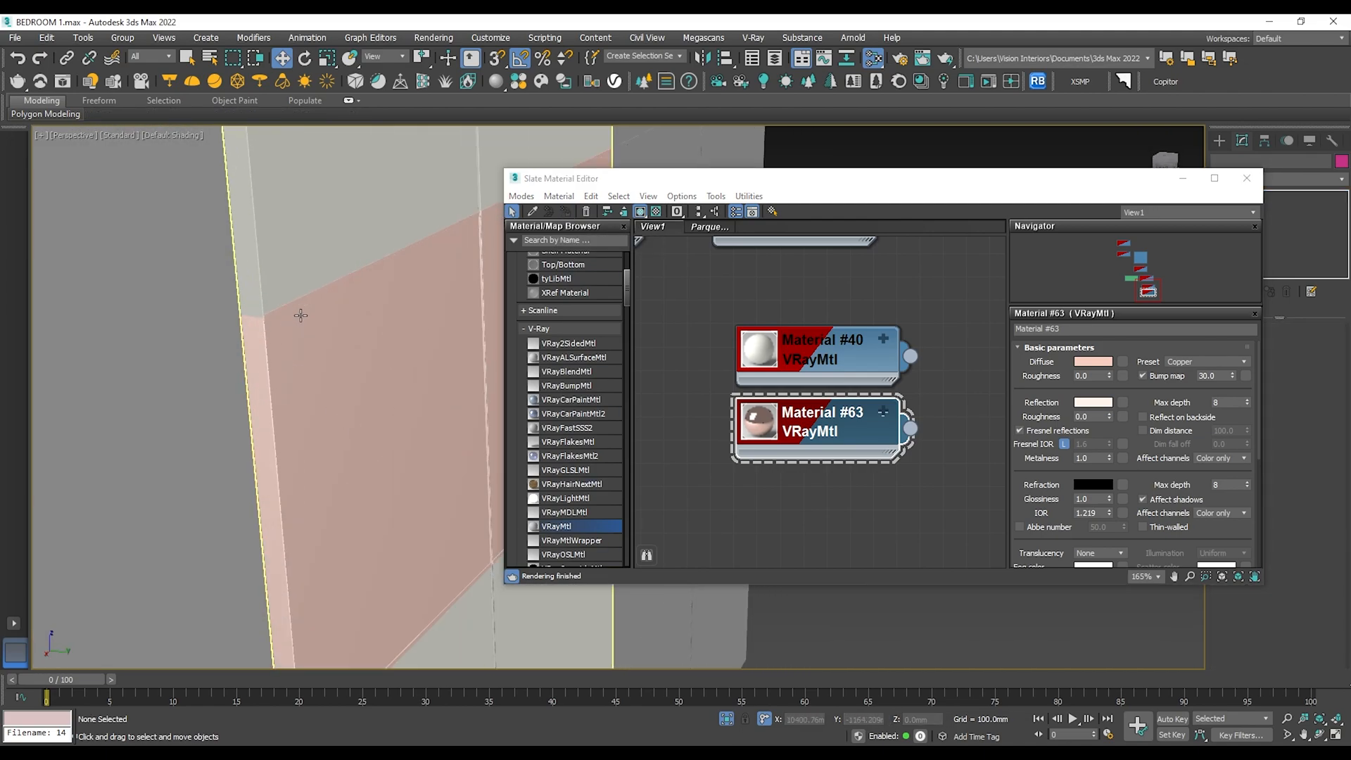
{"action": "left_click", "coordinate": [297, 314]}
{"action": "left_click_drag", "start_coordinate": [581, 526], "coordinate": [822, 503]}
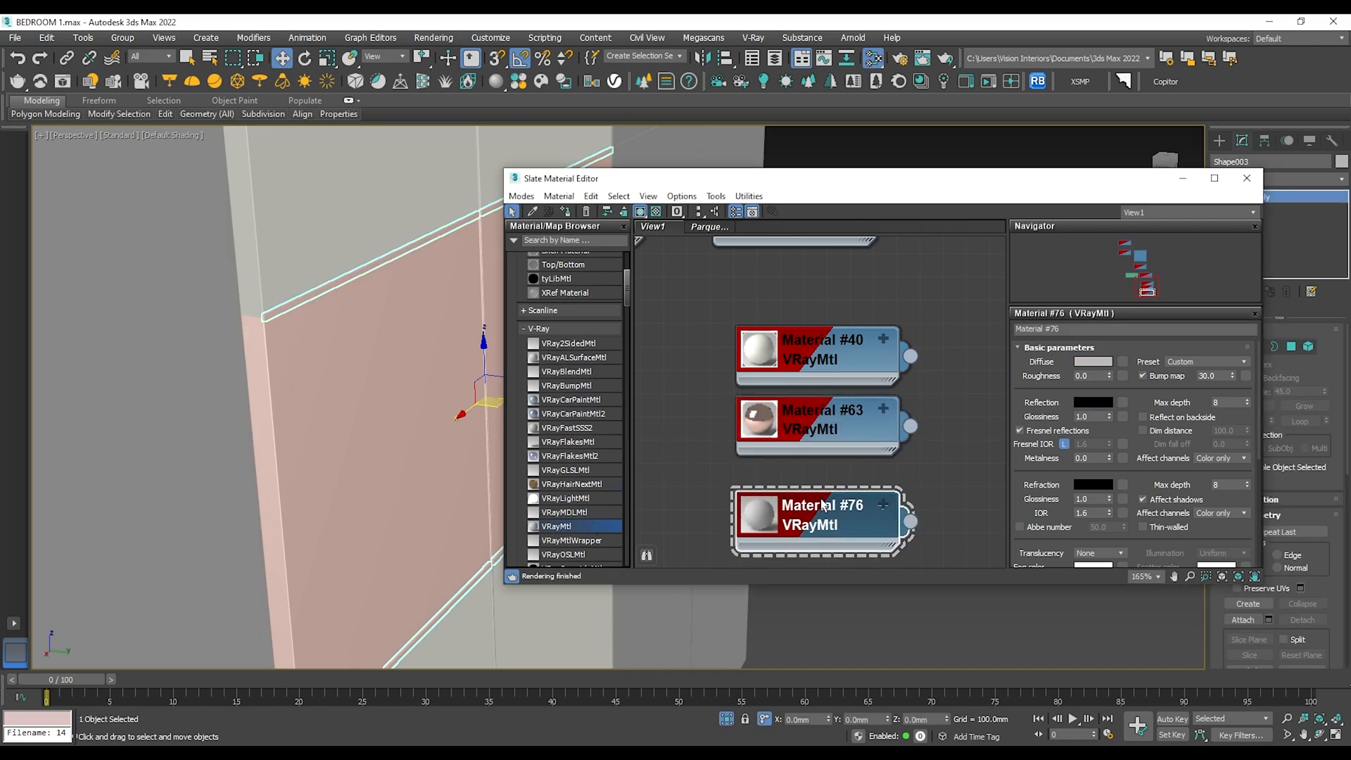
{"action": "left_click", "coordinate": [1199, 362]}
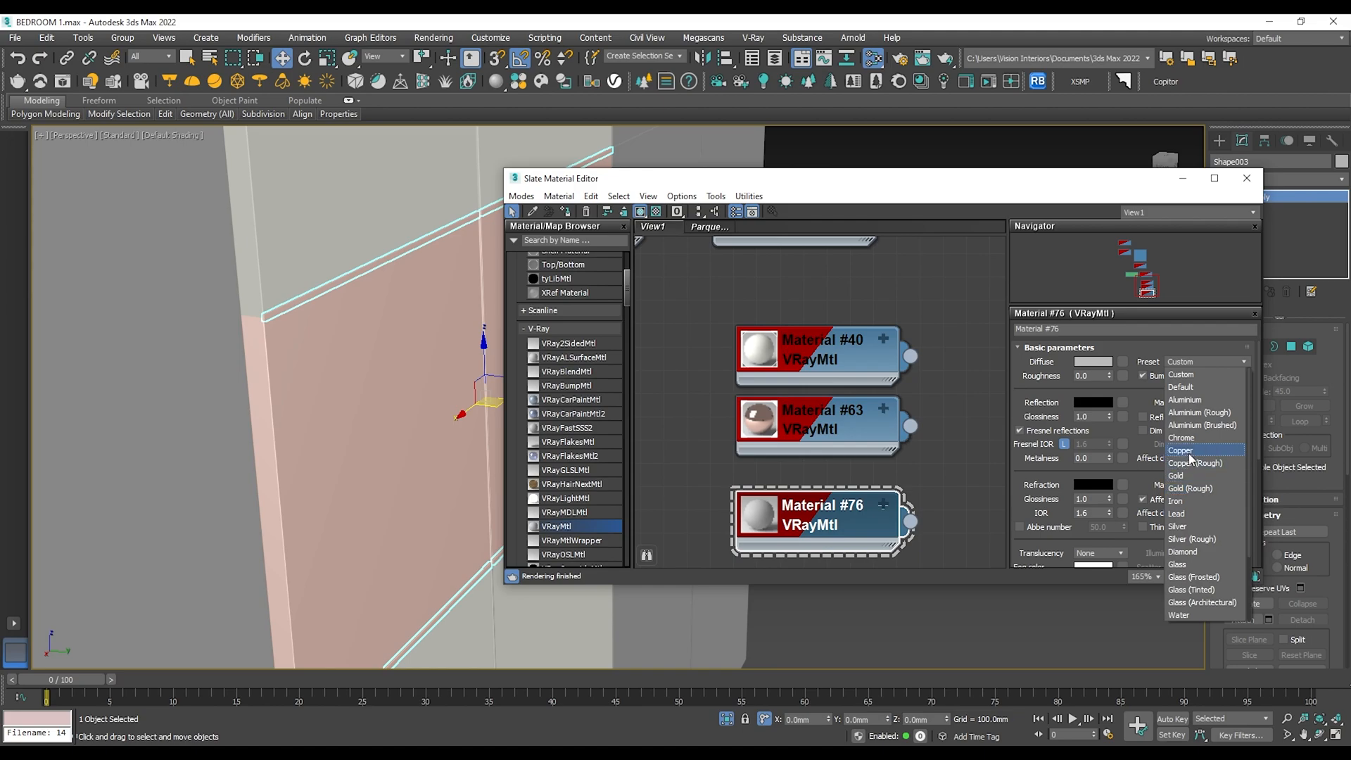
{"action": "left_click", "coordinate": [1182, 527]}
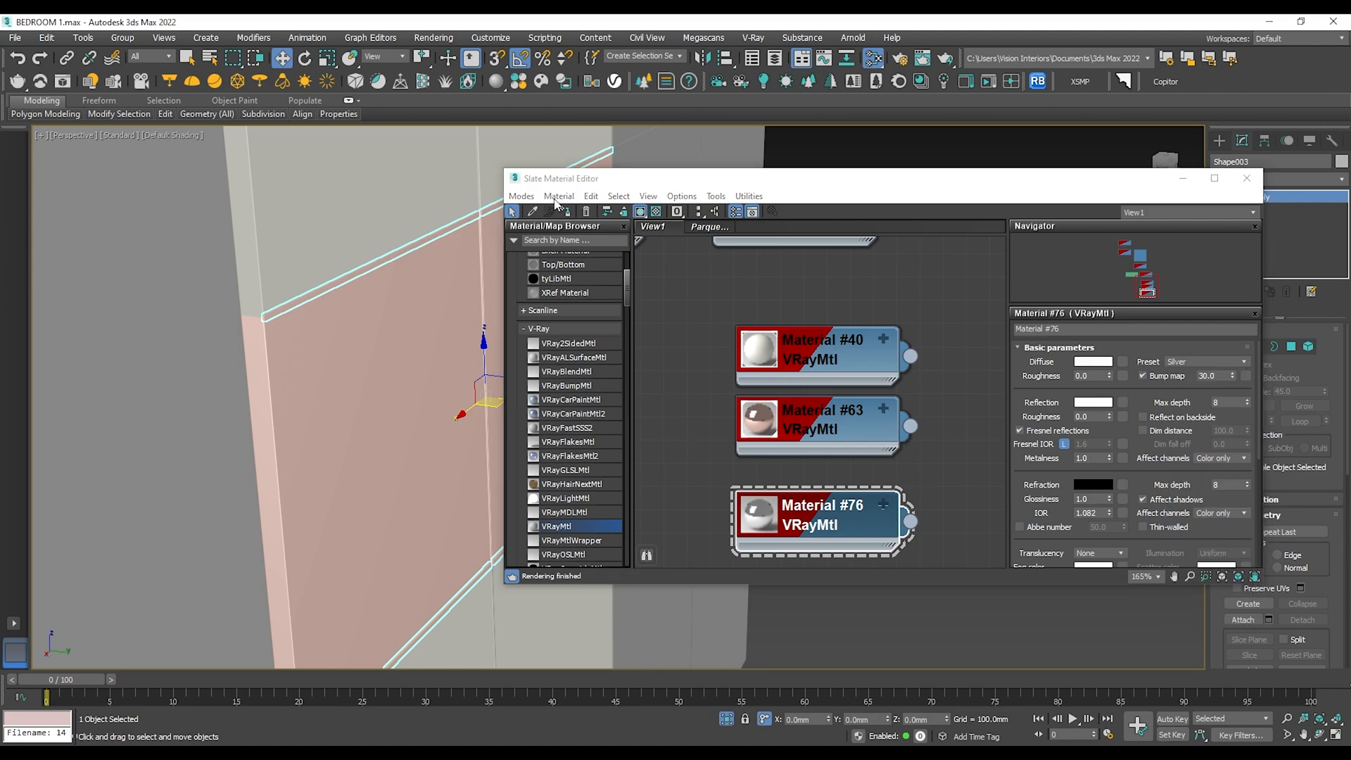
{"action": "middle_click_drag", "start_coordinate": [416, 296], "coordinate": [341, 497], "text": "alt"}
{"action": "left_click", "coordinate": [561, 654]}
Inspect the off-white panels, copper band and silver trim of the first wardrobe from several angles and distances.
{"action": "scroll", "coordinate": [389, 335], "scroll_direction": "down", "scroll_amount": 3}
{"action": "middle_click_drag", "start_coordinate": [389, 335], "coordinate": [358, 446], "text": "alt"}
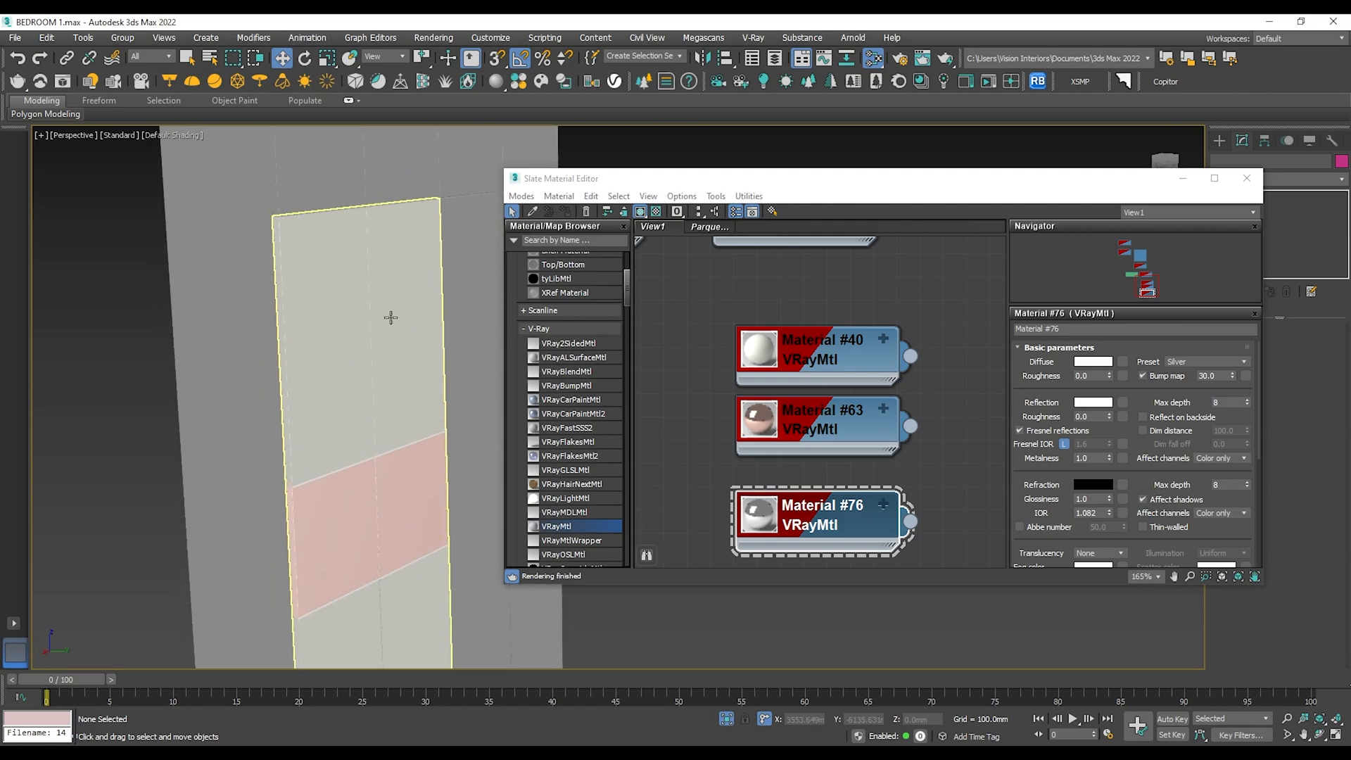
{"action": "middle_click_drag", "start_coordinate": [388, 318], "coordinate": [365, 321], "text": "alt"}
{"action": "middle_click_drag", "start_coordinate": [452, 386], "coordinate": [410, 426]}
{"action": "scroll", "coordinate": [349, 314], "scroll_direction": "down", "scroll_amount": 3}
{"action": "scroll", "coordinate": [403, 366], "scroll_direction": "down", "scroll_amount": 2}
{"action": "scroll", "coordinate": [392, 362], "scroll_direction": "up", "scroll_amount": 3}
{"action": "scroll", "coordinate": [392, 362], "scroll_direction": "down", "scroll_amount": 2}
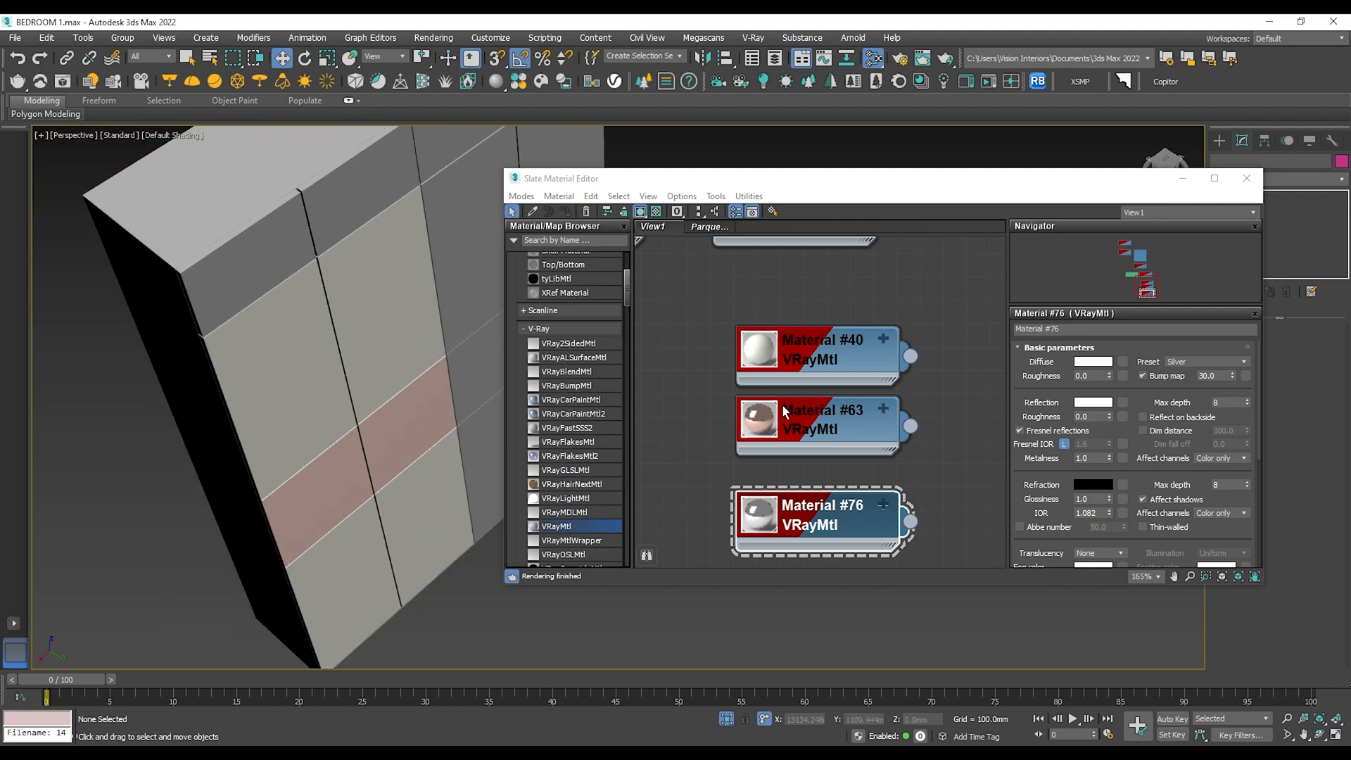
Try the silver Material #76 on the panel above the first door, replacing it with Material #40.
{"action": "left_click", "coordinate": [262, 270]}
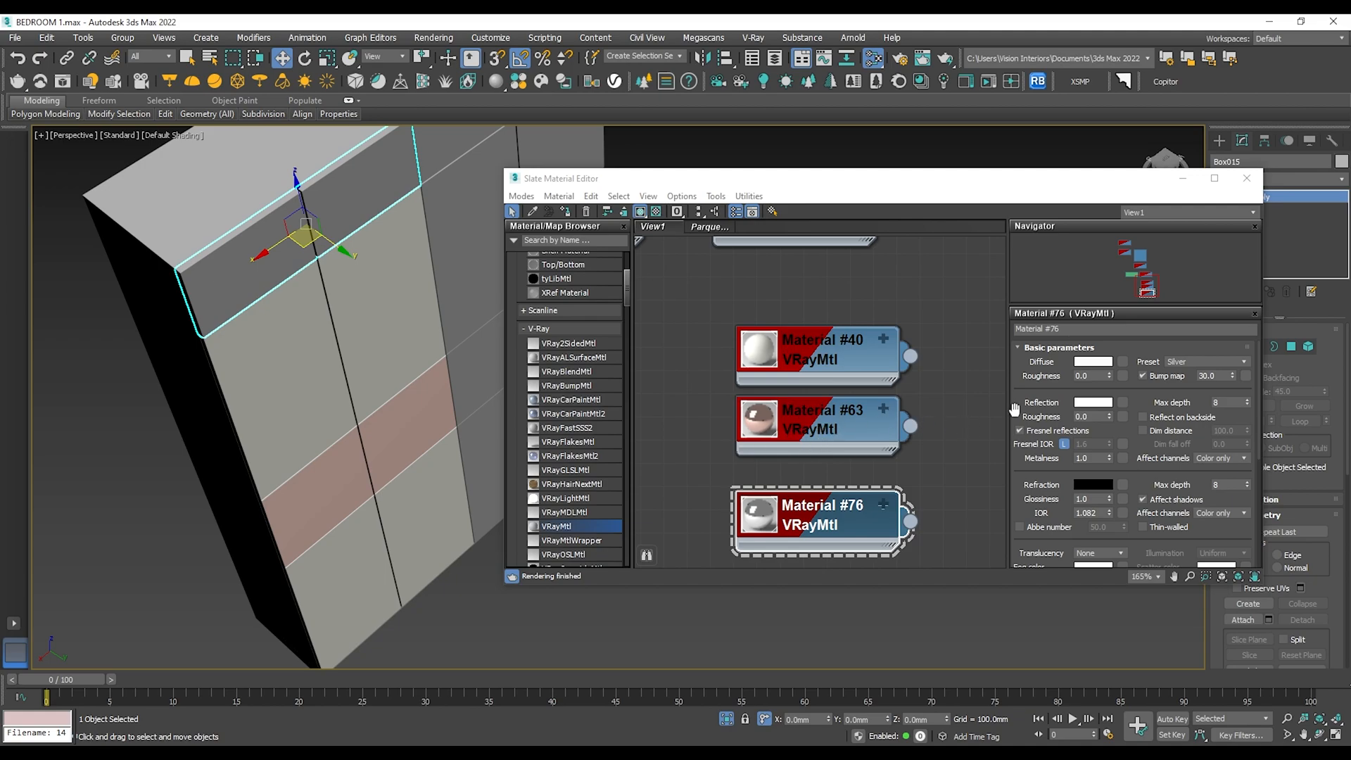
{"action": "left_click", "coordinate": [566, 212]}
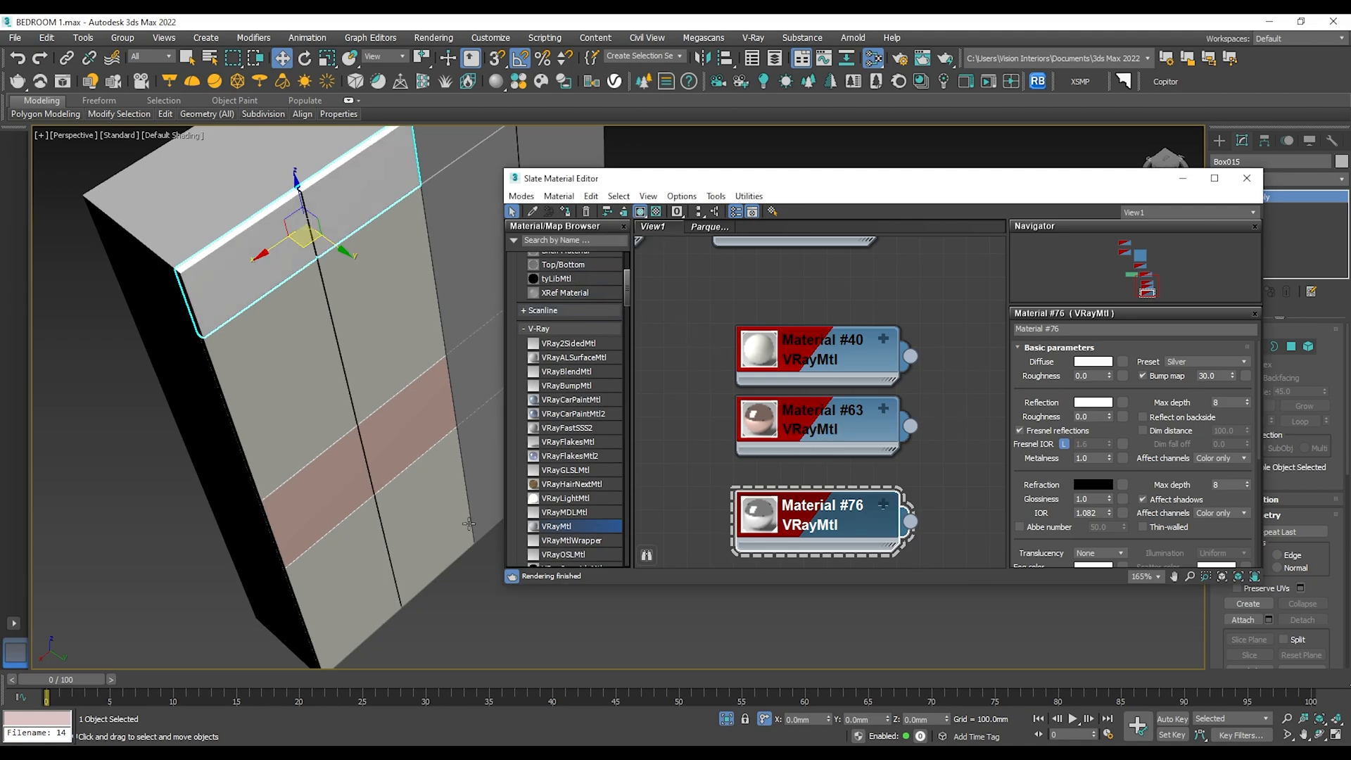
{"action": "double_click", "coordinate": [800, 353]}
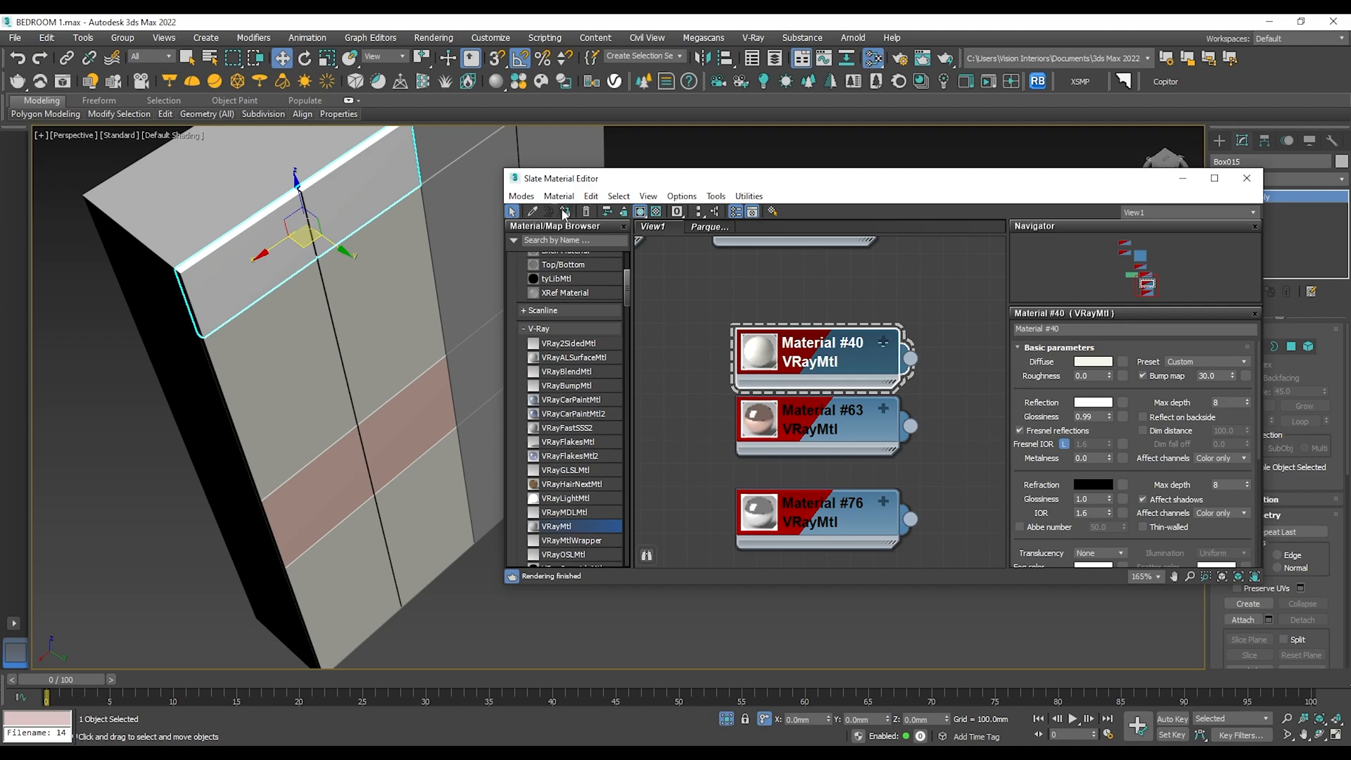
{"action": "left_click", "coordinate": [491, 626]}
Assign Material #40 to the panel above the second wardrobe's door.
{"action": "scroll", "coordinate": [378, 414], "scroll_direction": "up", "scroll_amount": 5}
{"action": "middle_click_drag", "start_coordinate": [377, 414], "coordinate": [419, 416], "text": "alt"}
{"action": "scroll", "coordinate": [358, 348], "scroll_direction": "down", "scroll_amount": 2}
{"action": "middle_click_drag", "start_coordinate": [357, 348], "coordinate": [310, 346]}
{"action": "left_click", "coordinate": [403, 215]}
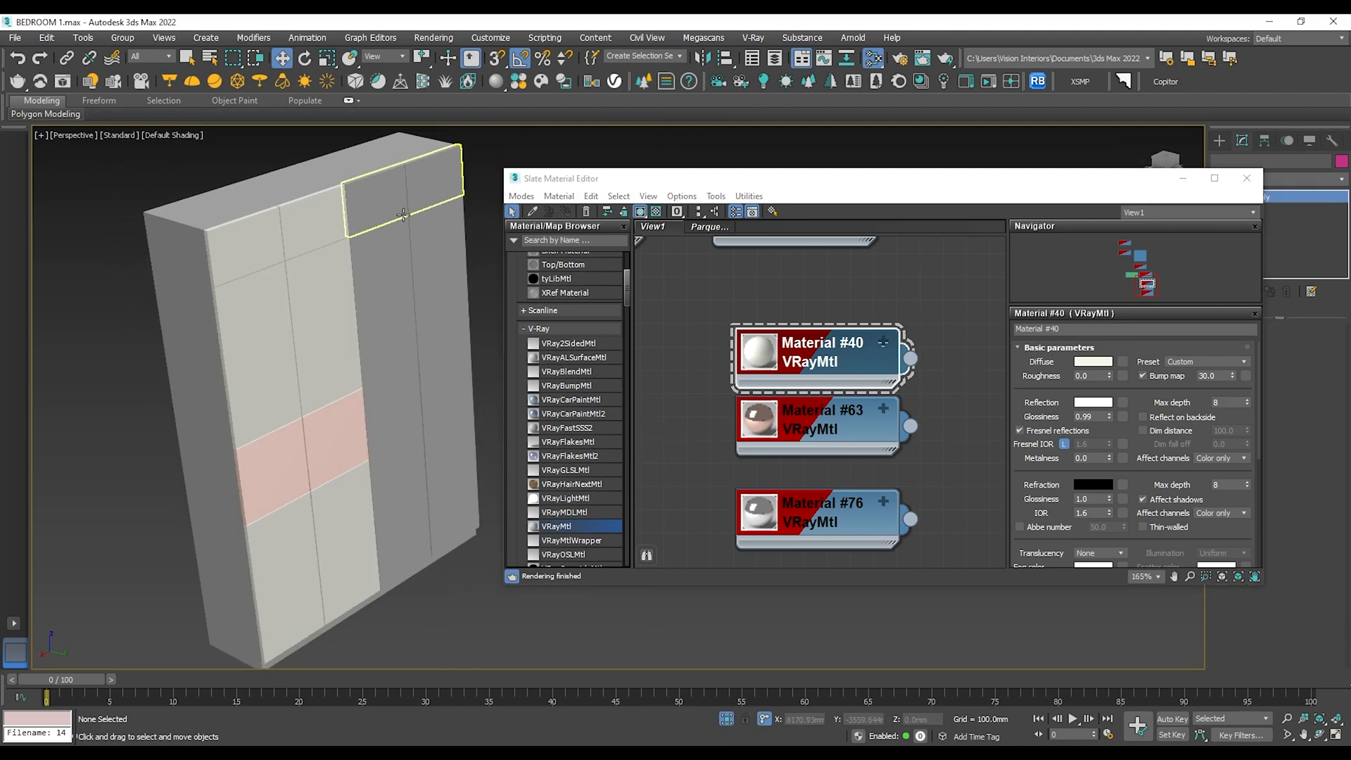
{"action": "left_click", "coordinate": [403, 215]}
{"action": "left_click", "coordinate": [566, 214]}
Select the upper and lower section polygons of the second wardrobe's door object and assign Material #40 to them.
{"action": "left_click", "coordinate": [416, 282]}
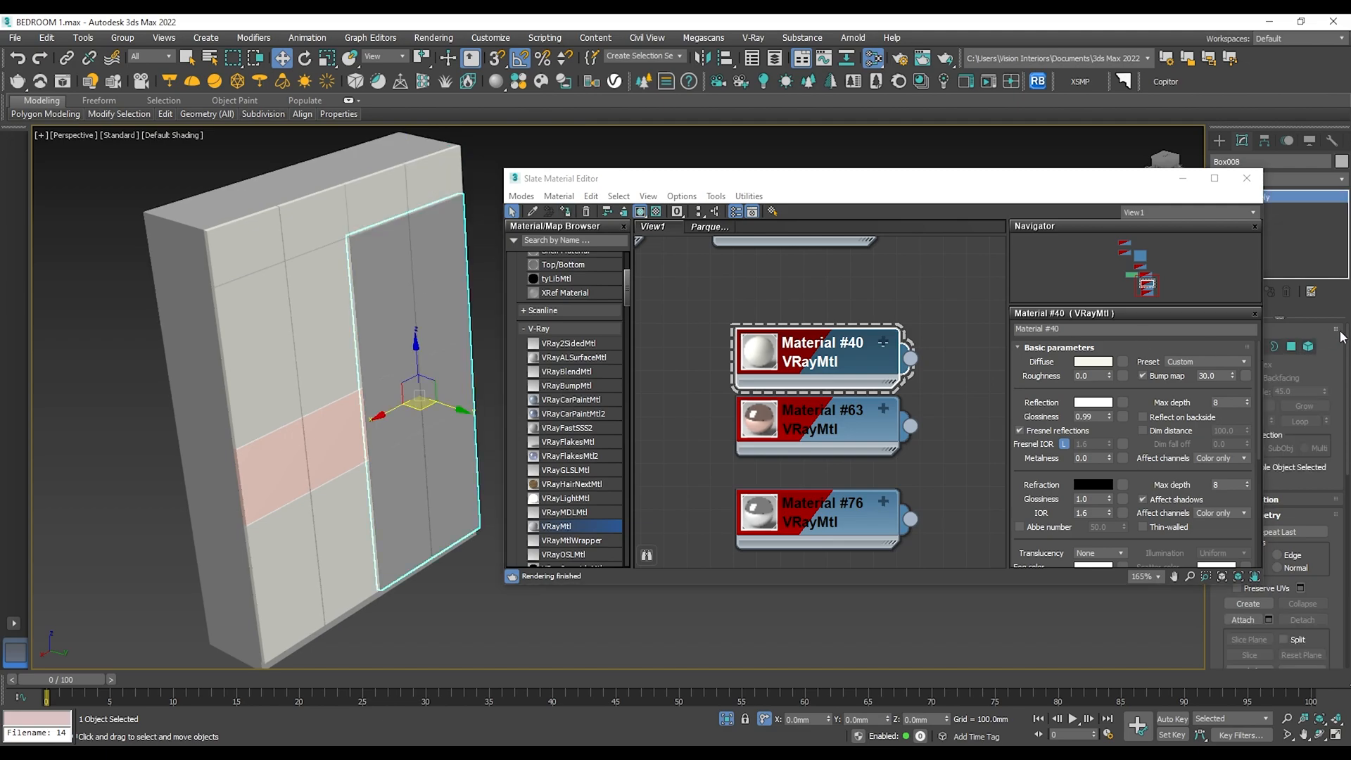
{"action": "left_click", "coordinate": [1291, 346]}
{"action": "middle_click_drag", "start_coordinate": [365, 320], "coordinate": [329, 316], "text": "alt"}
{"action": "left_click_drag", "start_coordinate": [519, 289], "coordinate": [517, 291]}
{"action": "left_click_drag", "start_coordinate": [542, 480], "coordinate": [534, 484], "text": "ctrl"}
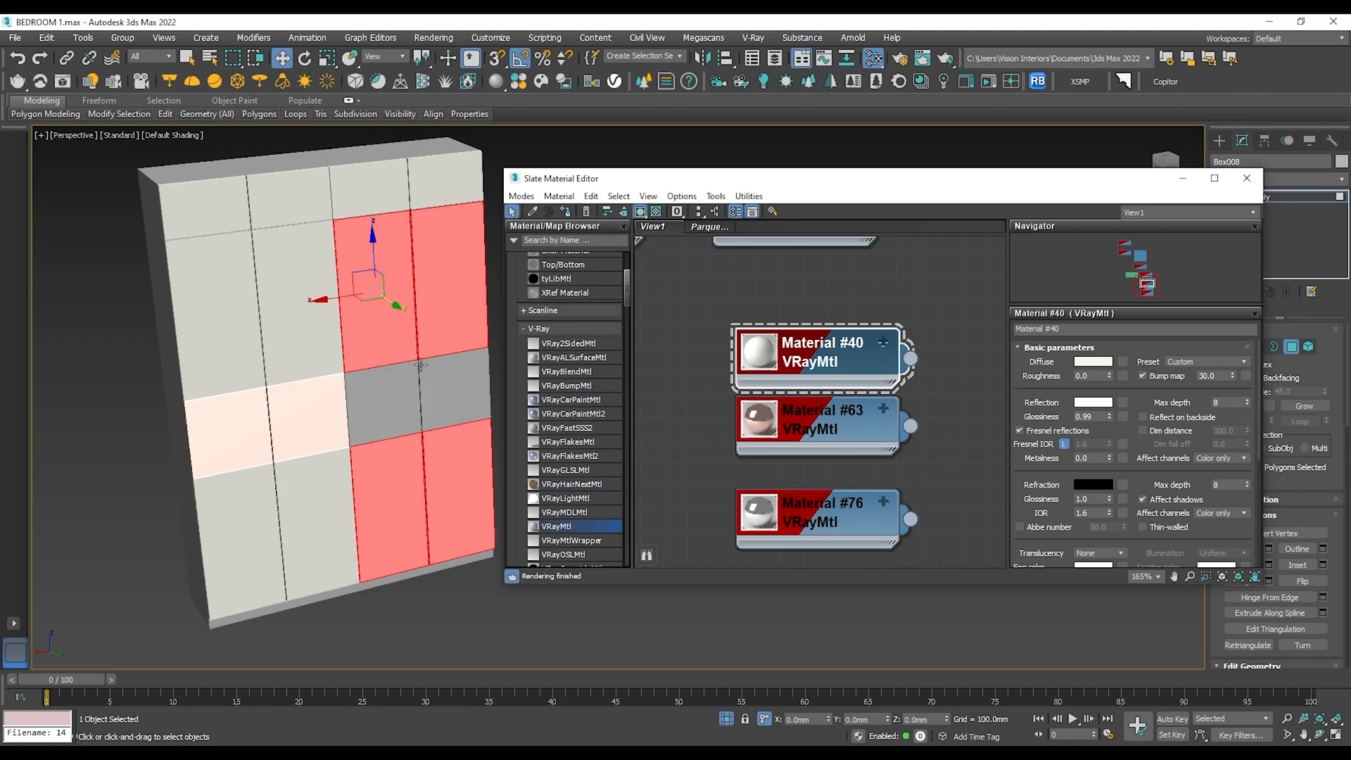
Select the middle band polygons of the second wardrobe's door and assign the copper Material #63 to them.
{"action": "left_click_drag", "start_coordinate": [326, 421], "coordinate": [437, 405], "text": "ctrl"}
{"action": "middle_click_drag", "start_coordinate": [437, 405], "coordinate": [392, 400], "text": "alt"}
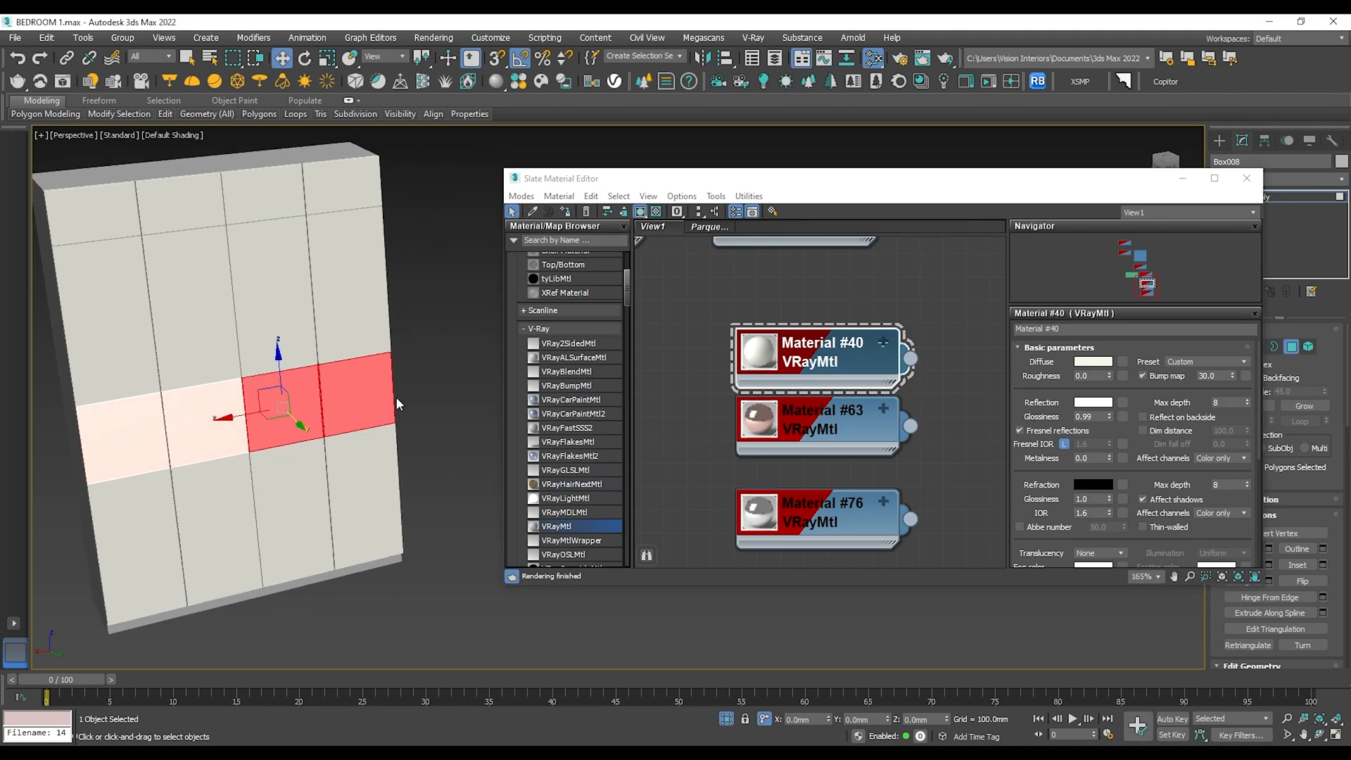
{"action": "double_click", "coordinate": [845, 422]}
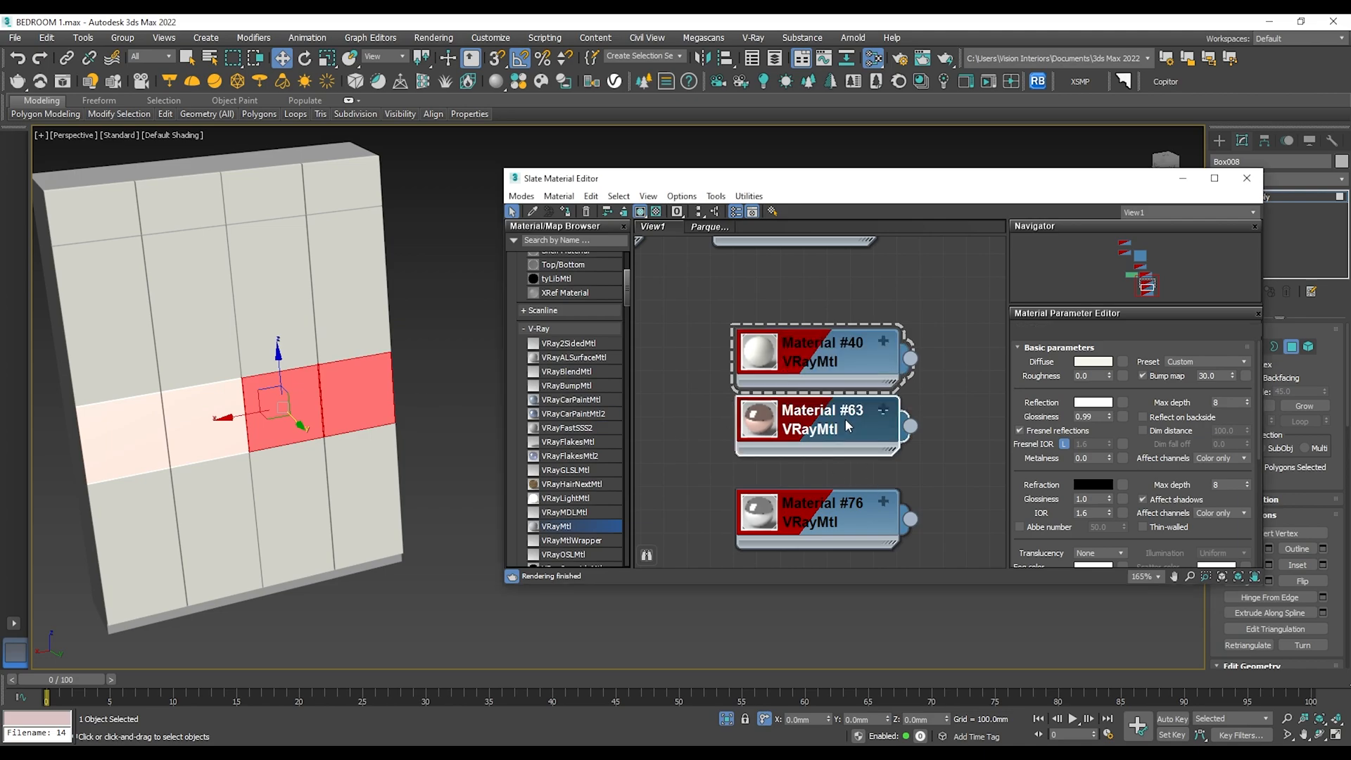
{"action": "left_click", "coordinate": [565, 212]}
{"action": "scroll", "coordinate": [345, 377], "scroll_direction": "up", "scroll_amount": 5}
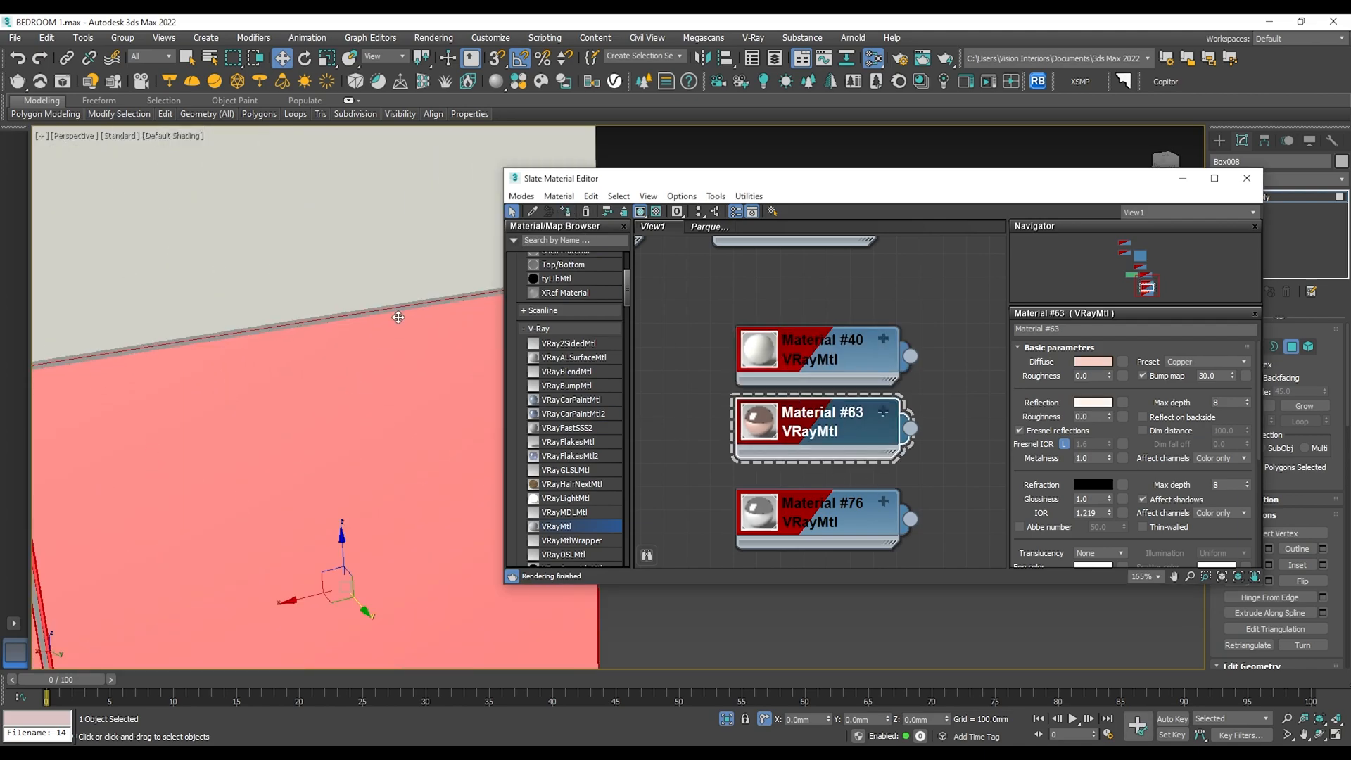
{"action": "left_click", "coordinate": [1298, 344]}
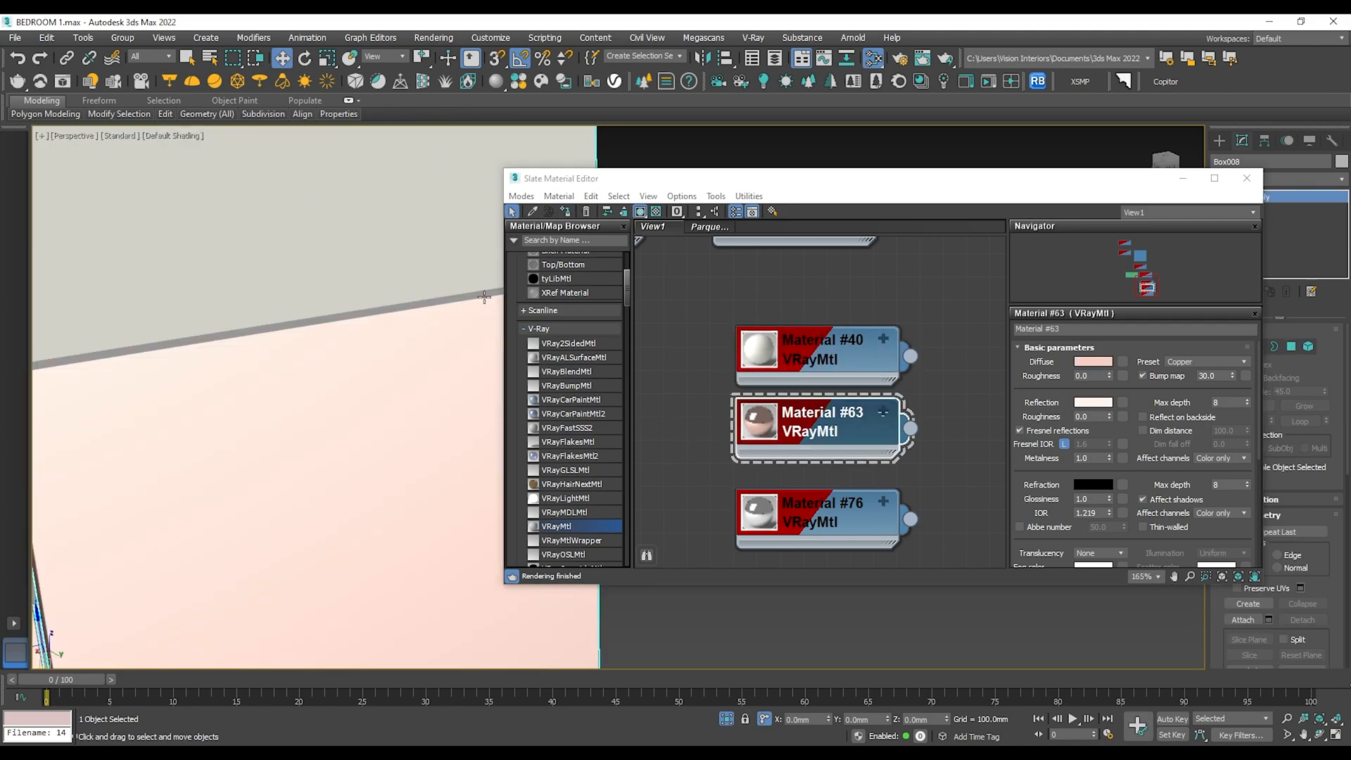
Assign the silver Material #76 to the thin trim strips bordering the second wardrobe's copper band.
{"action": "left_click", "coordinate": [427, 301]}
{"action": "scroll", "coordinate": [382, 302], "scroll_direction": "down", "scroll_amount": 5}
{"action": "scroll", "coordinate": [420, 462], "scroll_direction": "up", "scroll_amount": 2}
{"action": "scroll", "coordinate": [420, 462], "scroll_direction": "up", "scroll_amount": 3}
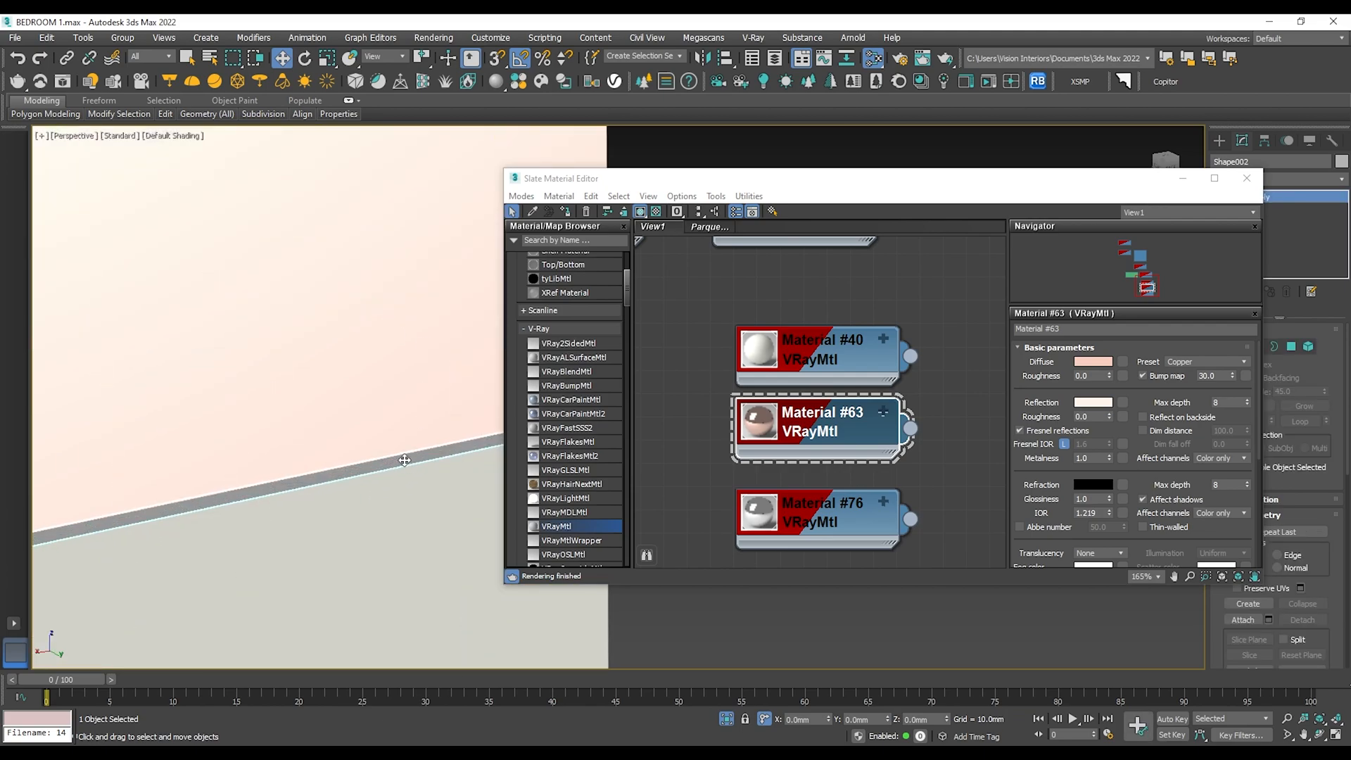
{"action": "left_click", "coordinate": [806, 496]}
{"action": "left_click", "coordinate": [565, 213]}
{"action": "scroll", "coordinate": [242, 342], "scroll_direction": "down", "scroll_amount": 4}
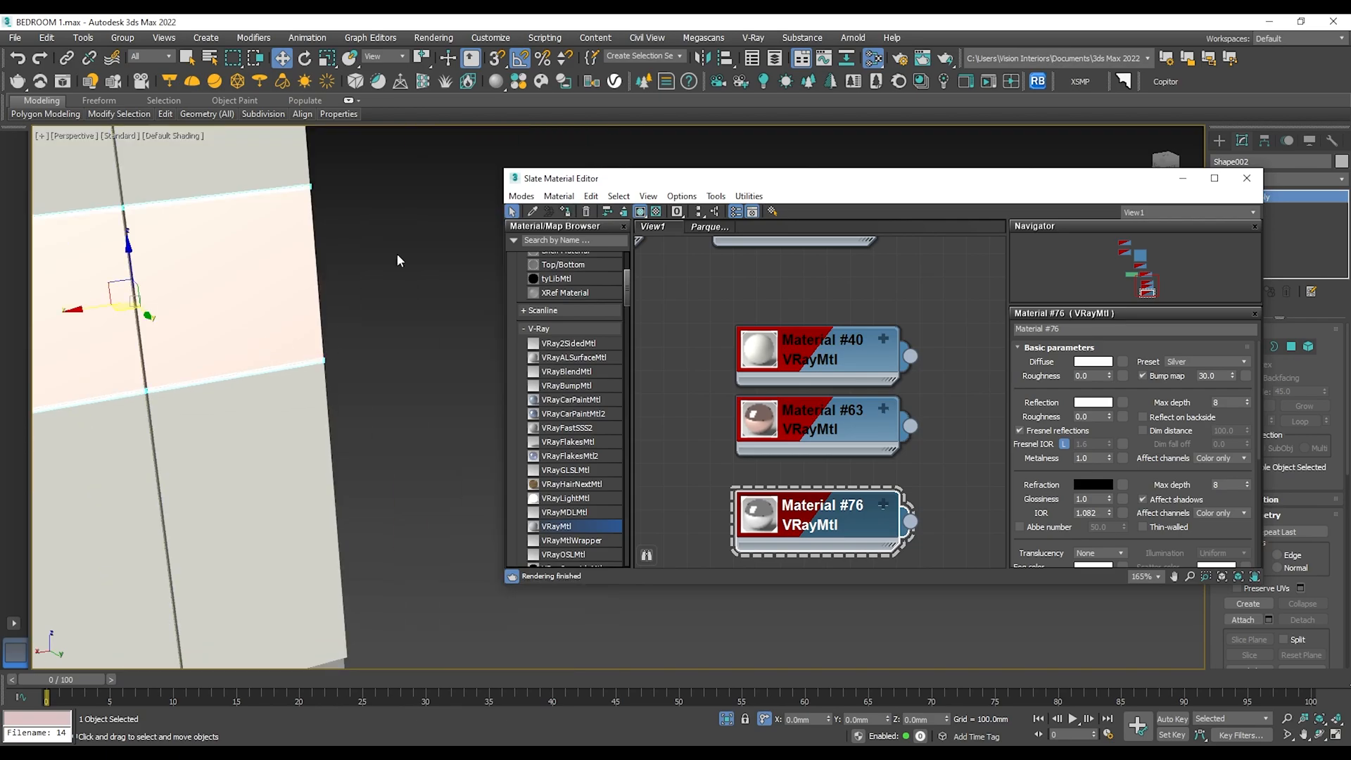
{"action": "left_click", "coordinate": [397, 255]}
Add a Chamfer modifier to the trim strips along the first wardrobe's copper band.
{"action": "middle_click_drag", "start_coordinate": [347, 304], "coordinate": [424, 310], "text": "alt"}
{"action": "scroll", "coordinate": [353, 352], "scroll_direction": "down", "scroll_amount": 4}
{"action": "middle_click_drag", "start_coordinate": [353, 352], "coordinate": [266, 353], "text": "alt"}
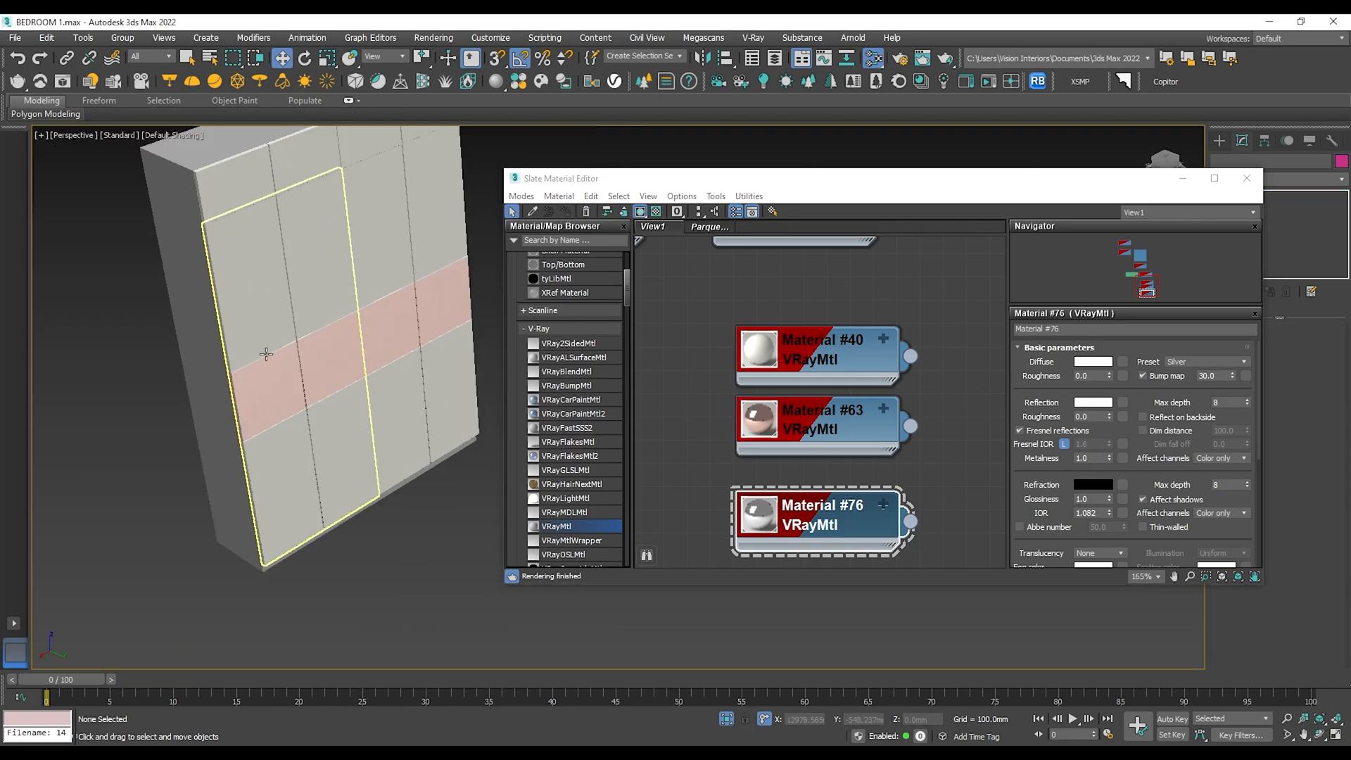
{"action": "scroll", "coordinate": [205, 392], "scroll_direction": "up", "scroll_amount": 5}
{"action": "left_click", "coordinate": [210, 399]}
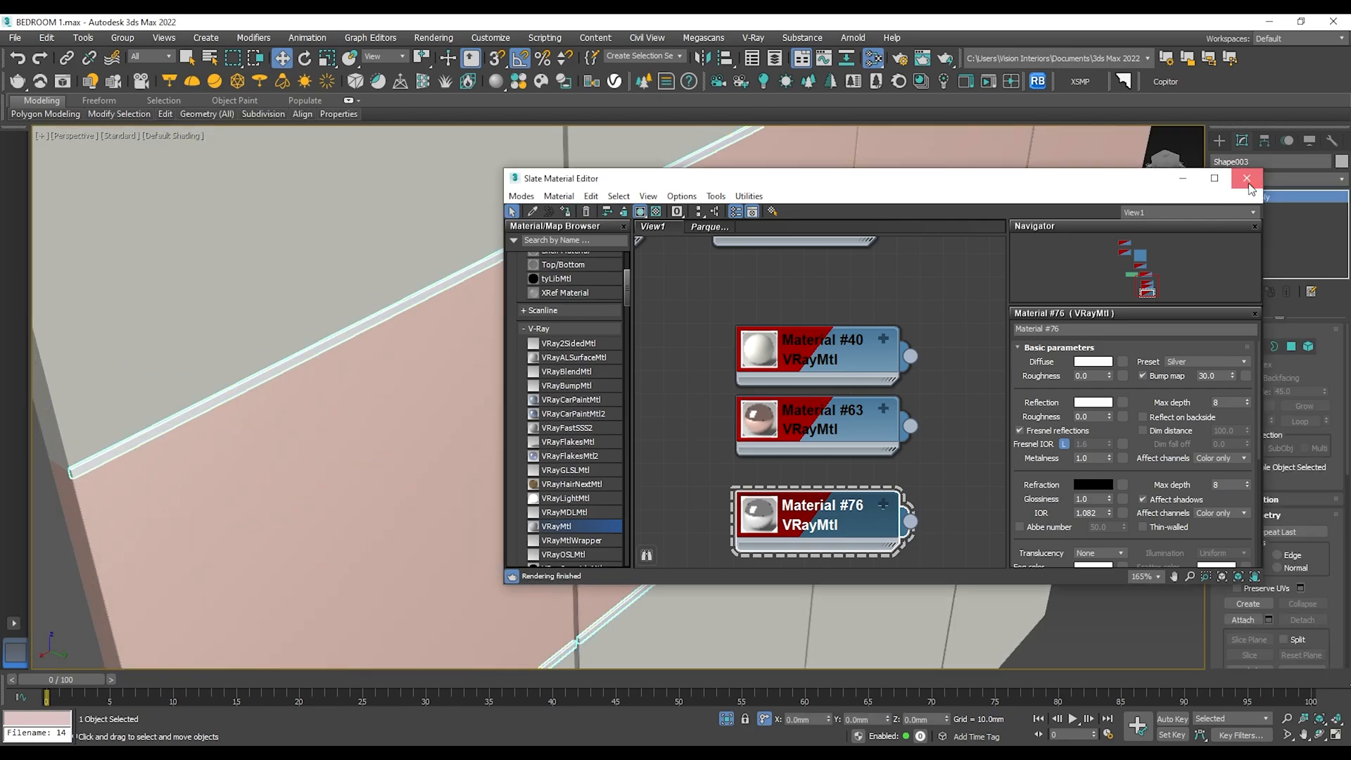
{"action": "left_click", "coordinate": [1245, 178]}
{"action": "left_click", "coordinate": [1266, 184]}
{"action": "key", "text": "c"}
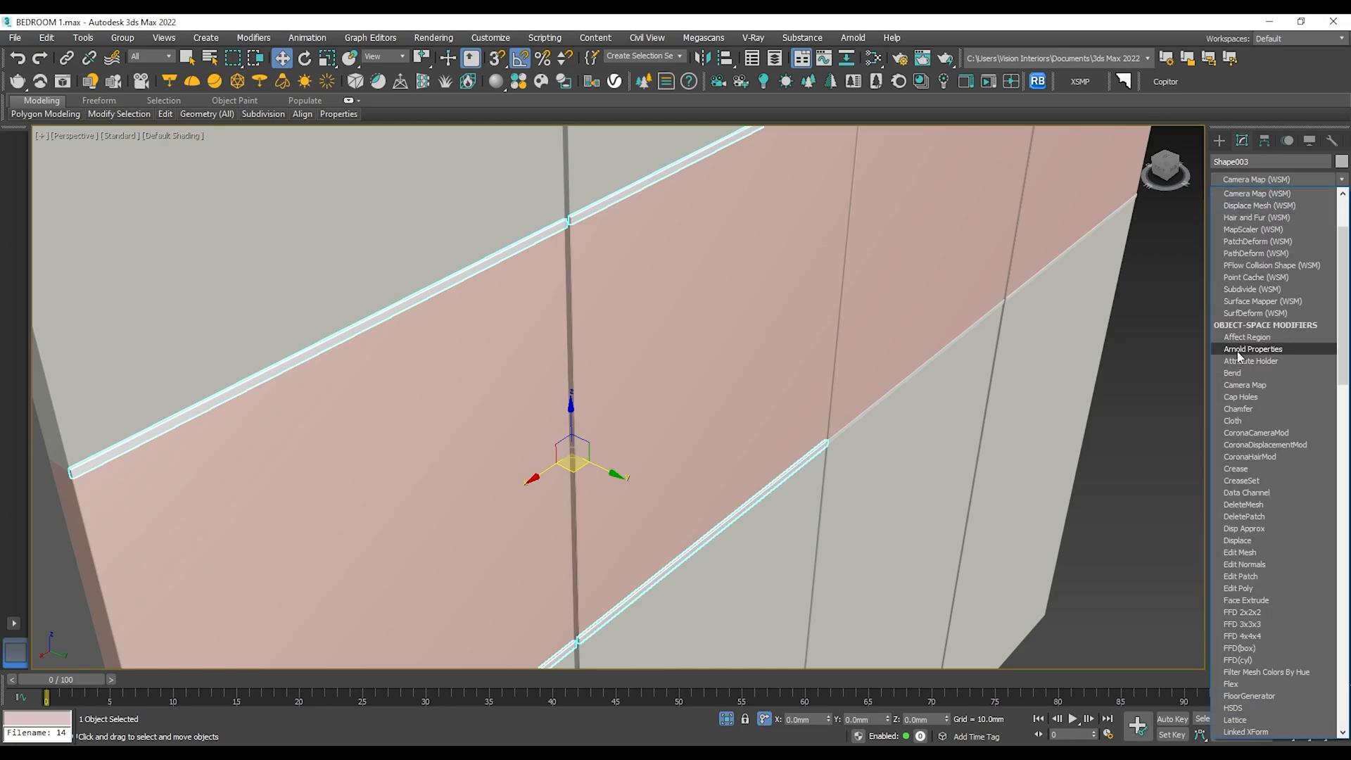
{"action": "left_click", "coordinate": [1314, 178]}
{"action": "left_click", "coordinate": [1315, 176]}
{"action": "key", "text": "c"}
{"action": "key", "text": "h"}
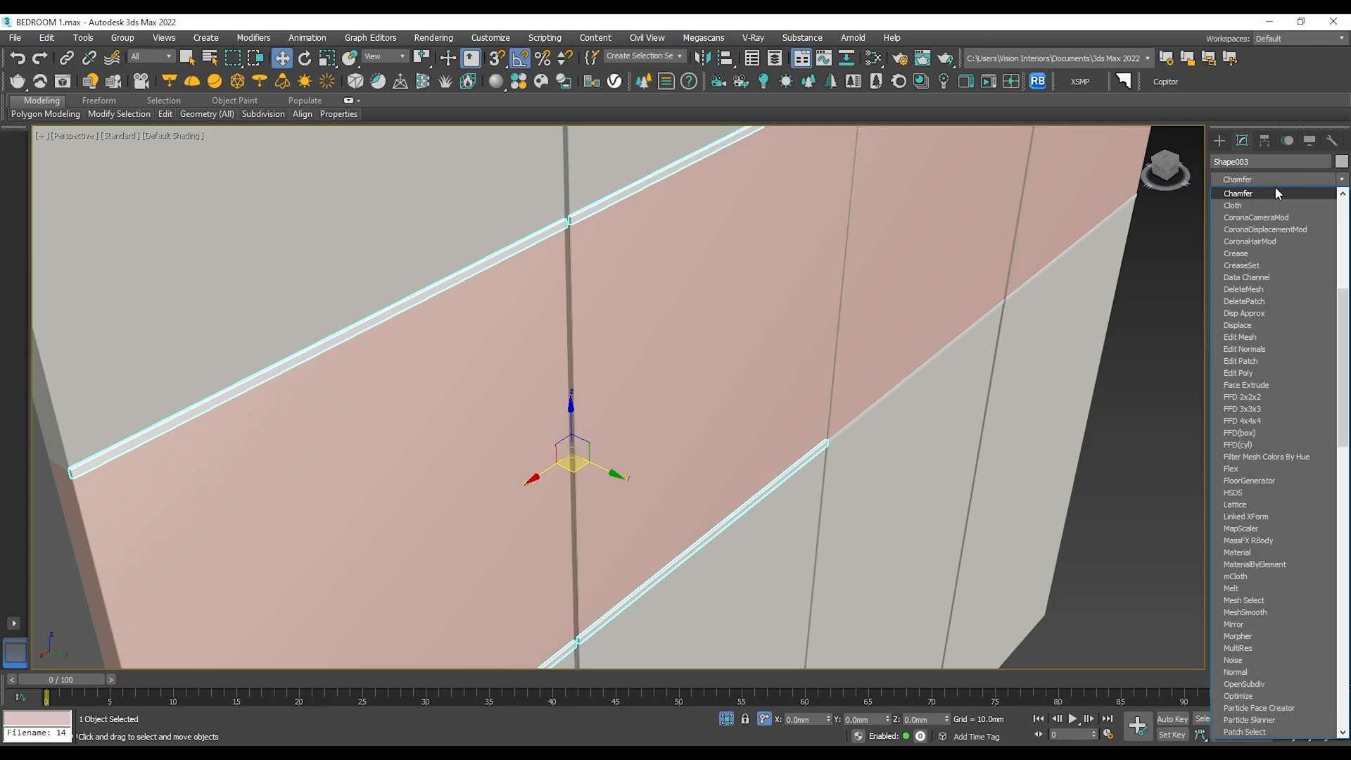
{"action": "left_click", "coordinate": [1274, 193]}
Set the trim chamfer's smoothing output to Smooth Chamfers Only.
{"action": "middle_click_drag", "start_coordinate": [315, 406], "coordinate": [476, 322]}
{"action": "scroll", "coordinate": [279, 365], "scroll_direction": "up", "scroll_amount": 8}
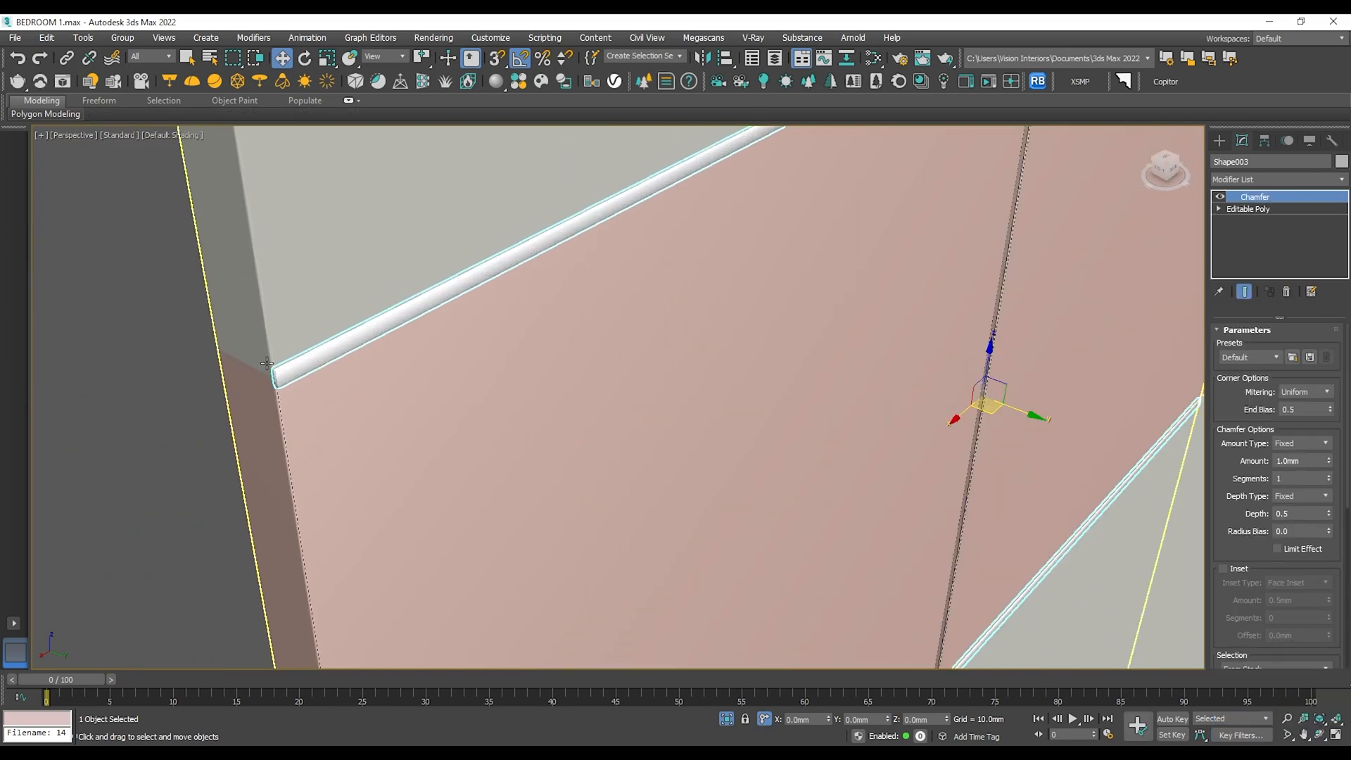
{"action": "scroll", "coordinate": [1246, 550], "scroll_direction": "down", "scroll_amount": 5}
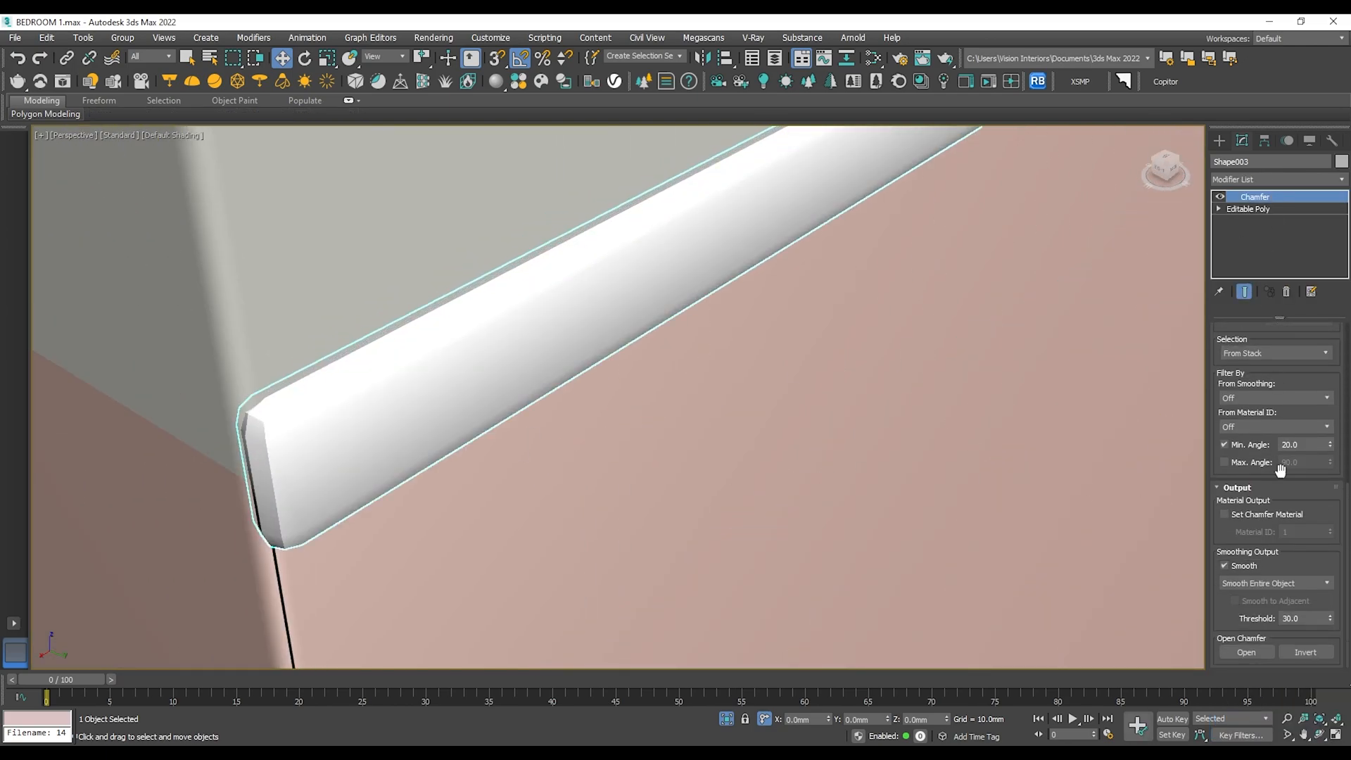
{"action": "left_click", "coordinate": [1287, 583]}
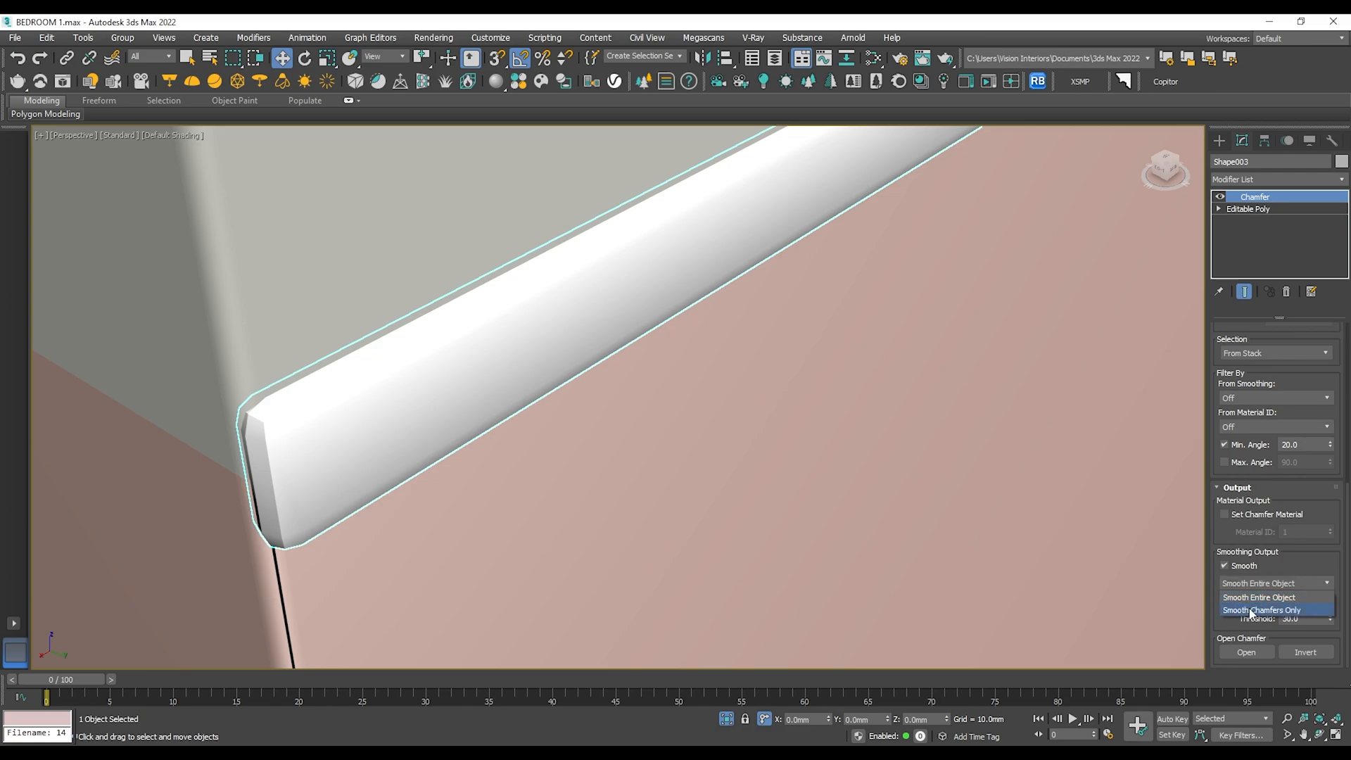
{"action": "left_click", "coordinate": [1250, 610]}
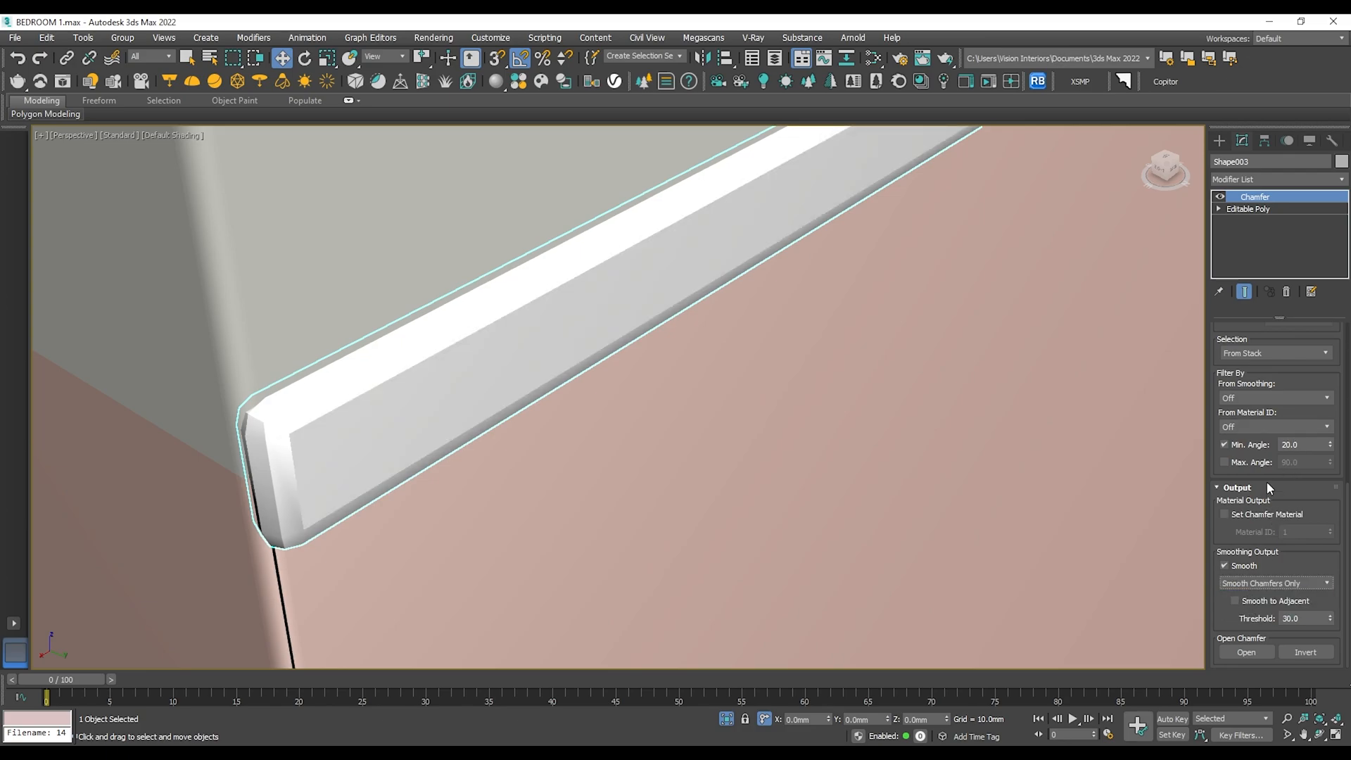
Set the trim chamfer's amount to 0.3 mm and its segments to 5.
{"action": "scroll", "coordinate": [1267, 481], "scroll_direction": "up", "scroll_amount": 5}
{"action": "double_click", "coordinate": [1308, 441]}
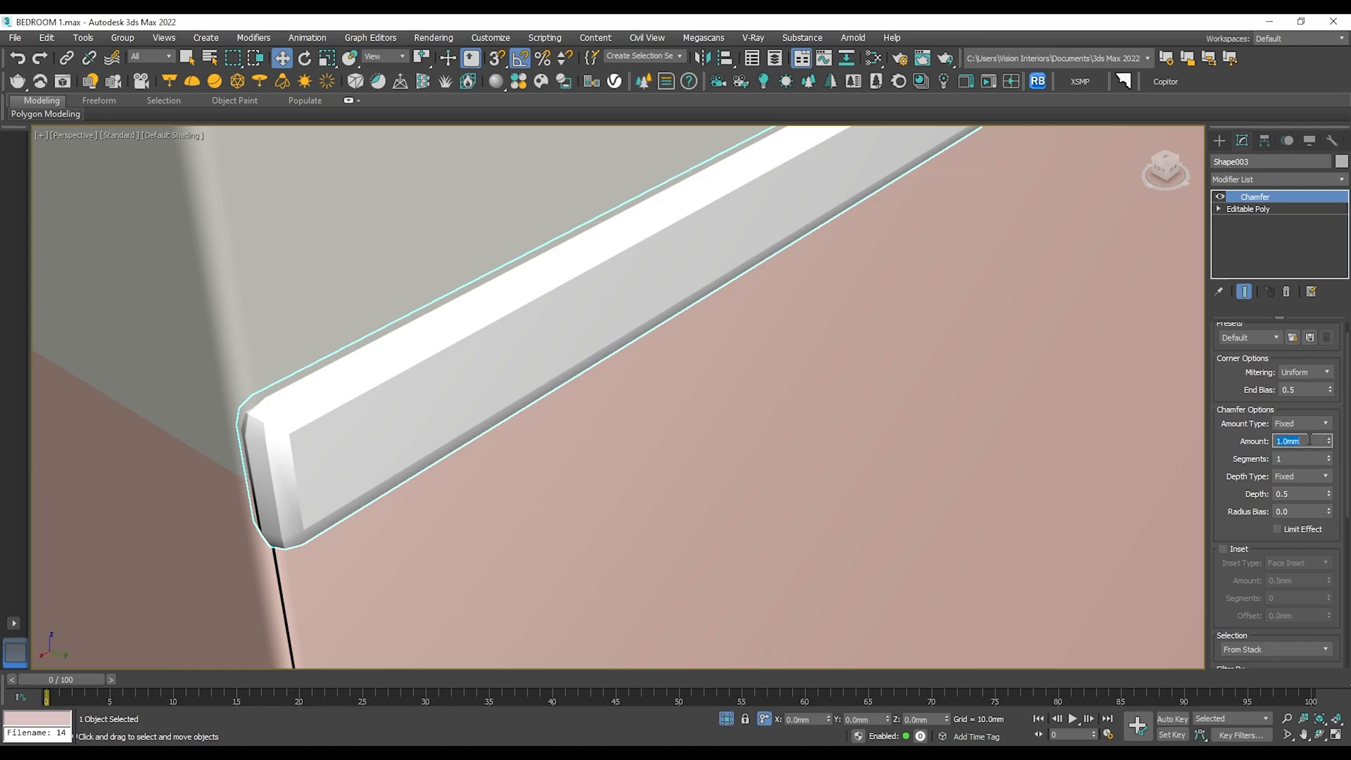
{"action": "type", "text": ".3"}
{"action": "key", "text": "Return"}
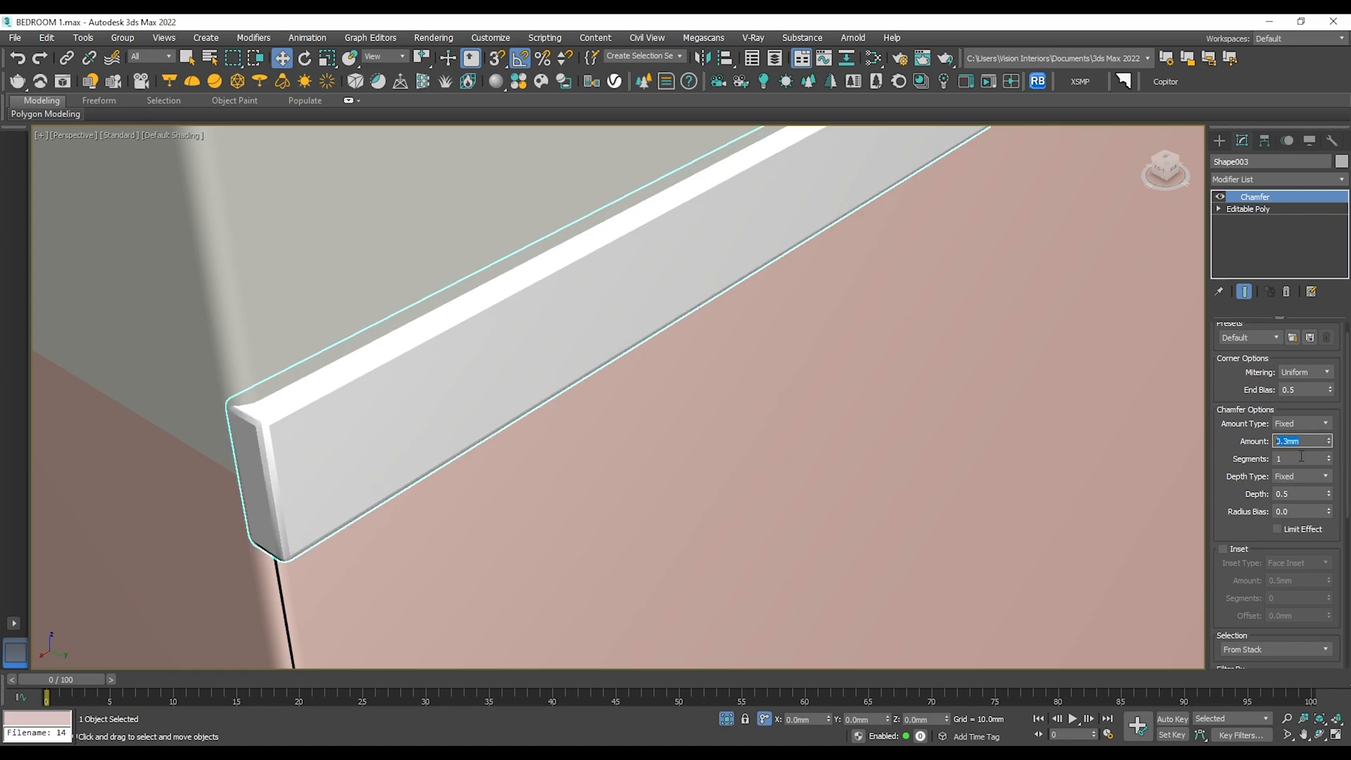
{"action": "left_click", "coordinate": [1296, 460]}
{"action": "key", "text": "Return"}
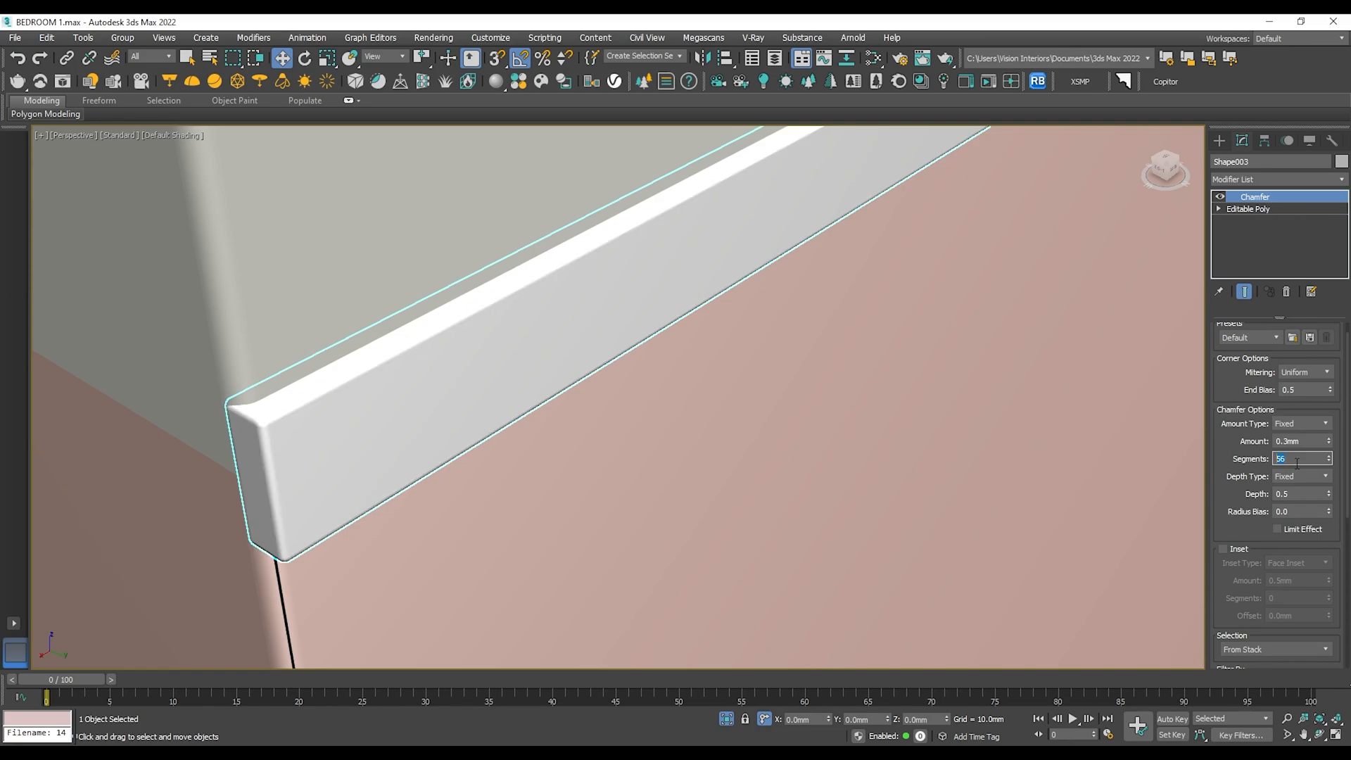
{"action": "scroll", "coordinate": [350, 425], "scroll_direction": "down", "scroll_amount": 8}
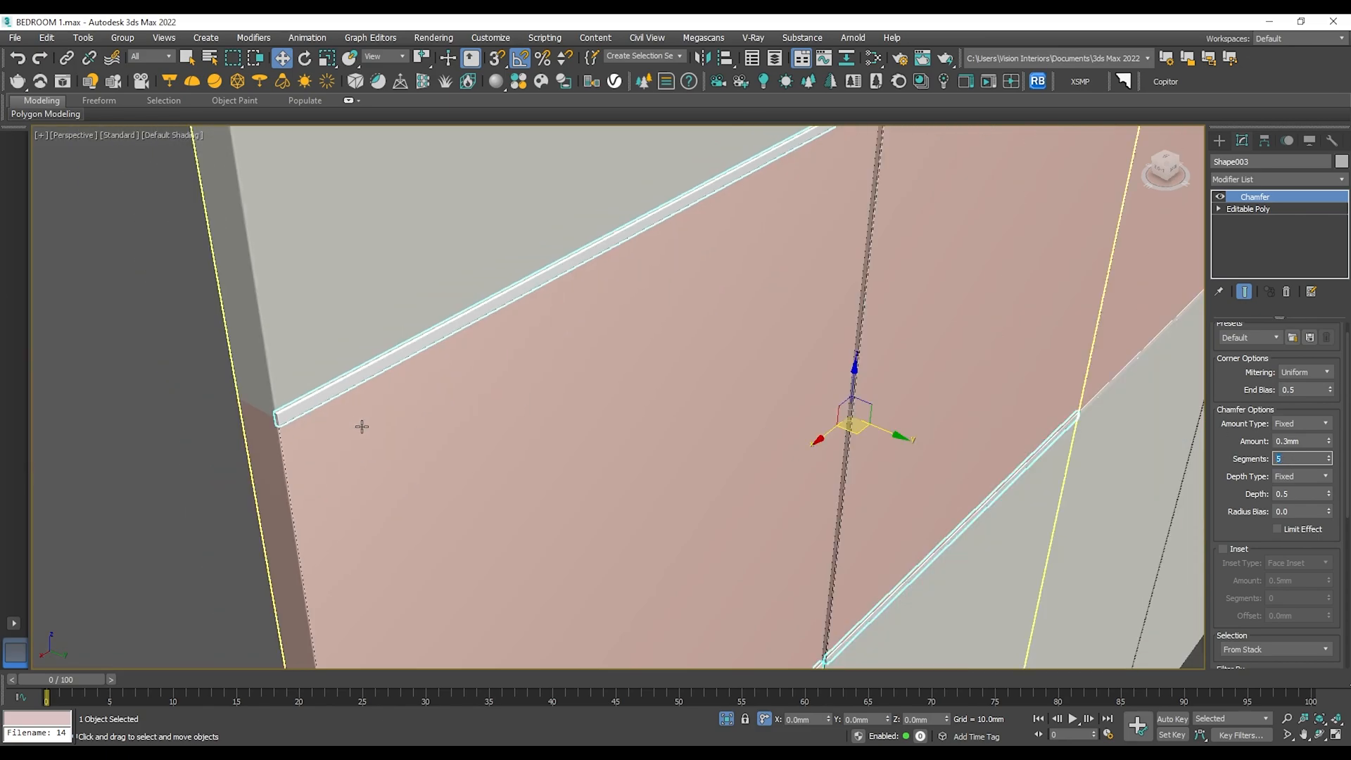
{"action": "left_click", "coordinate": [153, 465]}
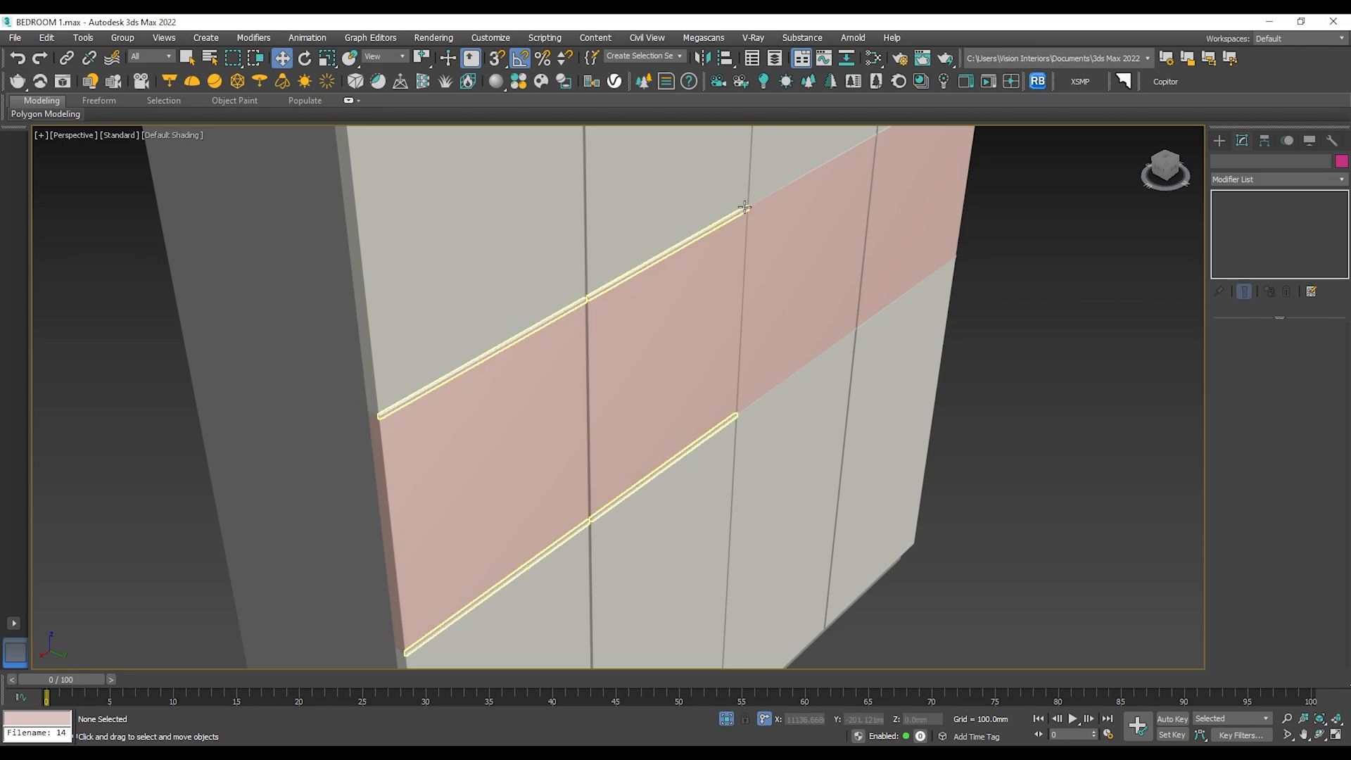
Copy the Chamfer modifier from the first wardrobe's trim strips onto the second wardrobe's trim strips.
{"action": "scroll", "coordinate": [743, 208], "scroll_direction": "up", "scroll_amount": 8}
{"action": "left_click", "coordinate": [655, 288]}
{"action": "scroll", "coordinate": [709, 243], "scroll_direction": "up", "scroll_amount": 4}
{"action": "scroll", "coordinate": [710, 243], "scroll_direction": "up", "scroll_amount": 3}
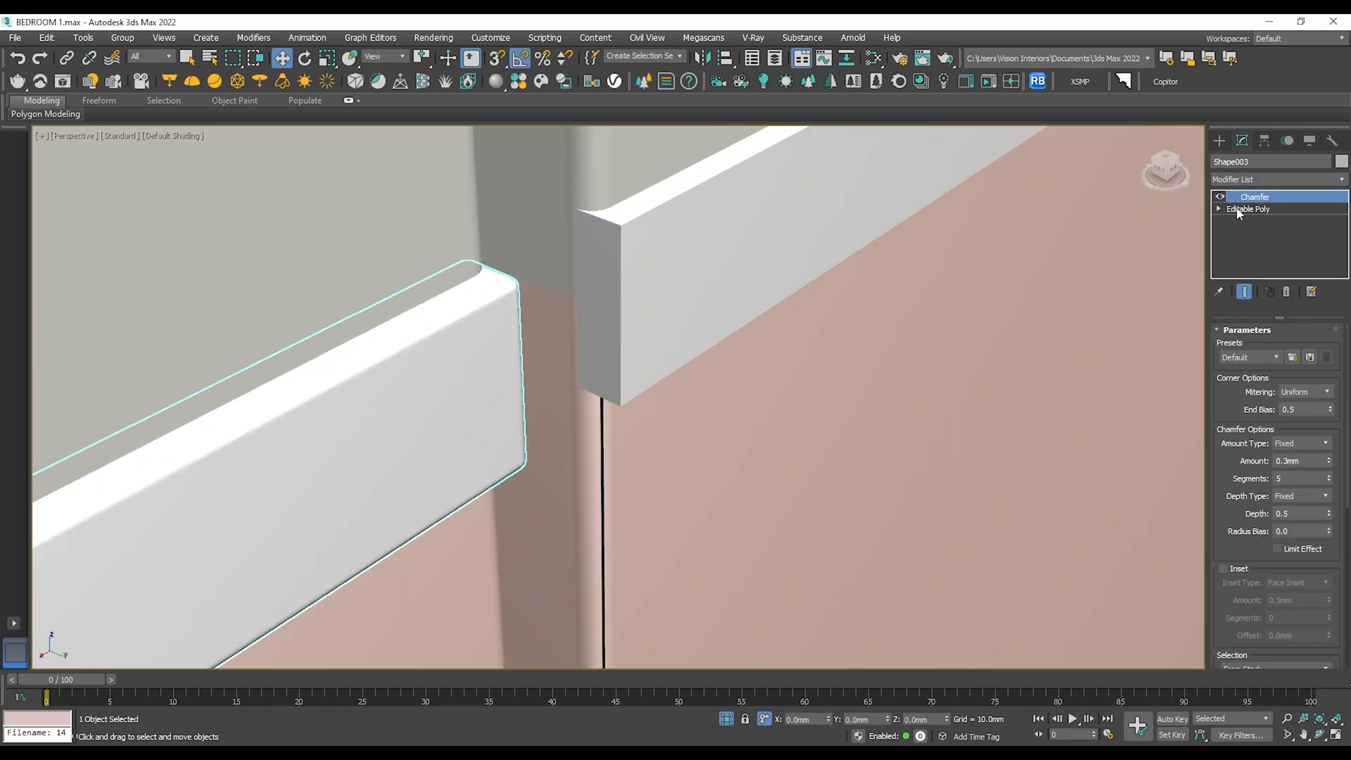
{"action": "left_click_drag", "start_coordinate": [1277, 201], "coordinate": [685, 258]}
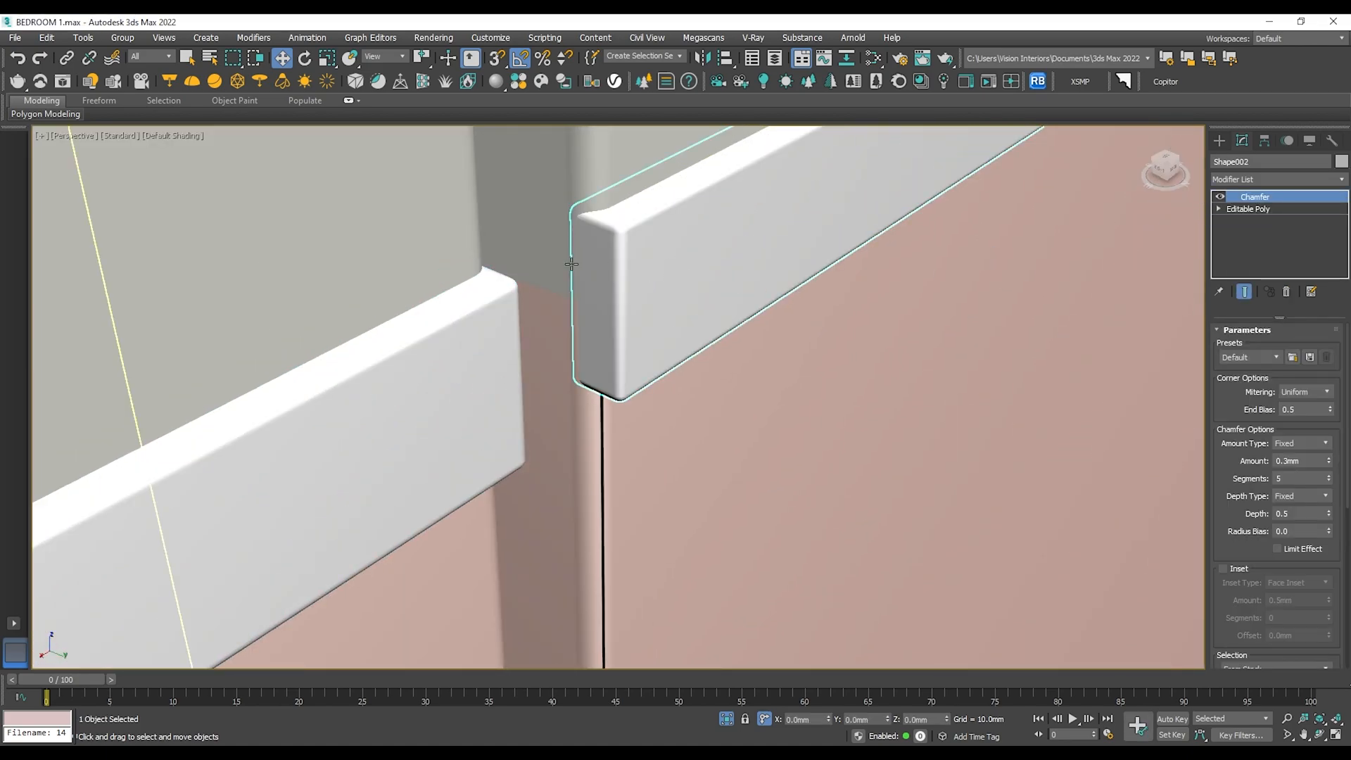
{"action": "scroll", "coordinate": [711, 329], "scroll_direction": "down", "scroll_amount": 10}
{"action": "left_click", "coordinate": [850, 373]}
Inspect the chamfered trim strips up close and the joined wardrobes from several angles.
{"action": "scroll", "coordinate": [686, 334], "scroll_direction": "up", "scroll_amount": 5}
{"action": "scroll", "coordinate": [666, 352], "scroll_direction": "down", "scroll_amount": 8}
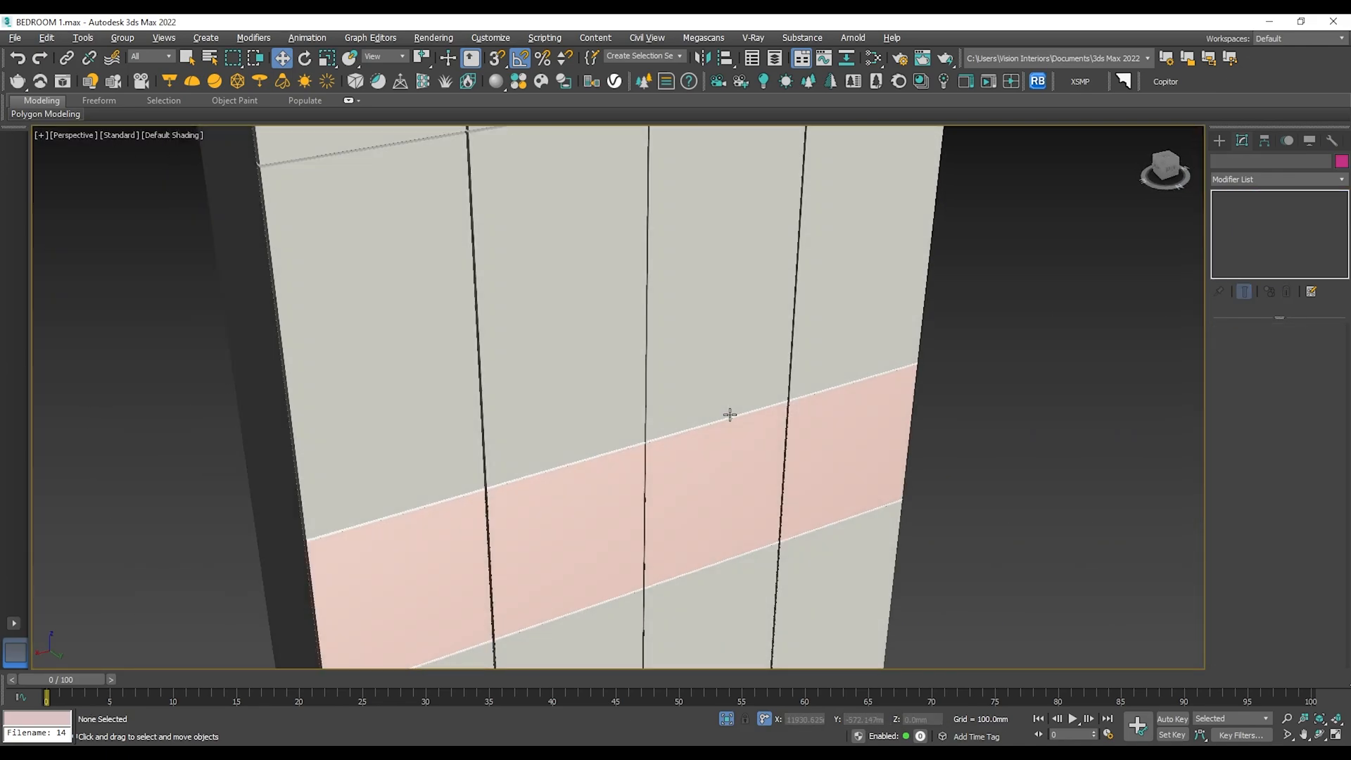
{"action": "scroll", "coordinate": [703, 380], "scroll_direction": "down", "scroll_amount": 6}
{"action": "mouse_move", "coordinate": [672, 356]}
{"action": "middle_mouse_down", "text": "alt"}
{"action": "mouse_move", "coordinate": [660, 316]}
{"action": "mouse_move", "coordinate": [667, 371]}
{"action": "middle_mouse_up", "text": "alt"}
{"action": "scroll", "coordinate": [633, 401], "scroll_direction": "up", "scroll_amount": 5}
{"action": "scroll", "coordinate": [626, 402], "scroll_direction": "down", "scroll_amount": 5}
{"action": "middle_click_drag", "start_coordinate": [612, 406], "coordinate": [657, 353], "text": "alt"}
{"action": "middle_click_drag", "start_coordinate": [684, 398], "coordinate": [665, 393]}
{"action": "scroll", "coordinate": [651, 425], "scroll_direction": "up", "scroll_amount": 3}
Select both upper cabinet boxes, both main wardrobe bodies and the two base plinths together.
{"action": "left_click", "coordinate": [535, 189]}
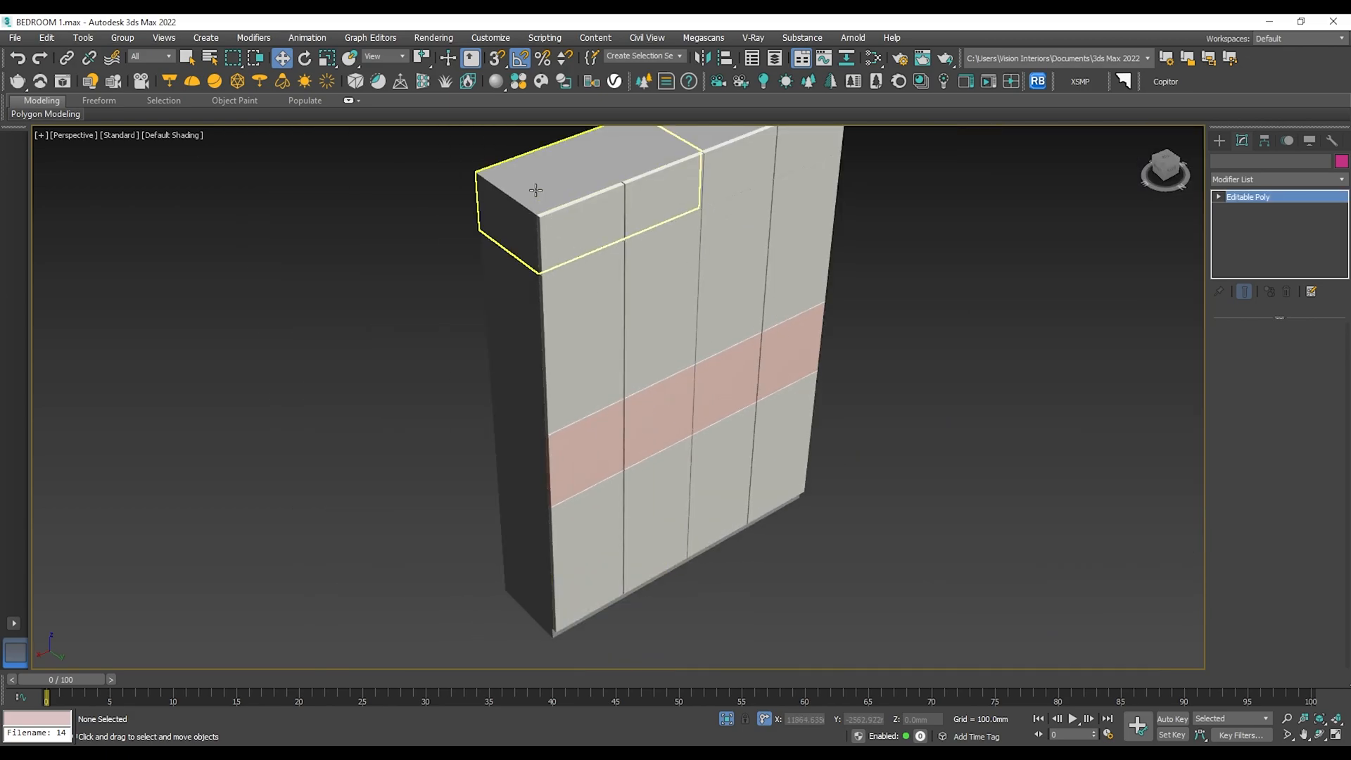
{"action": "left_click", "coordinate": [705, 135], "text": "ctrl"}
{"action": "left_click", "coordinate": [522, 378], "text": "ctrl"}
{"action": "middle_click_drag", "start_coordinate": [755, 405], "coordinate": [699, 391], "text": "alt"}
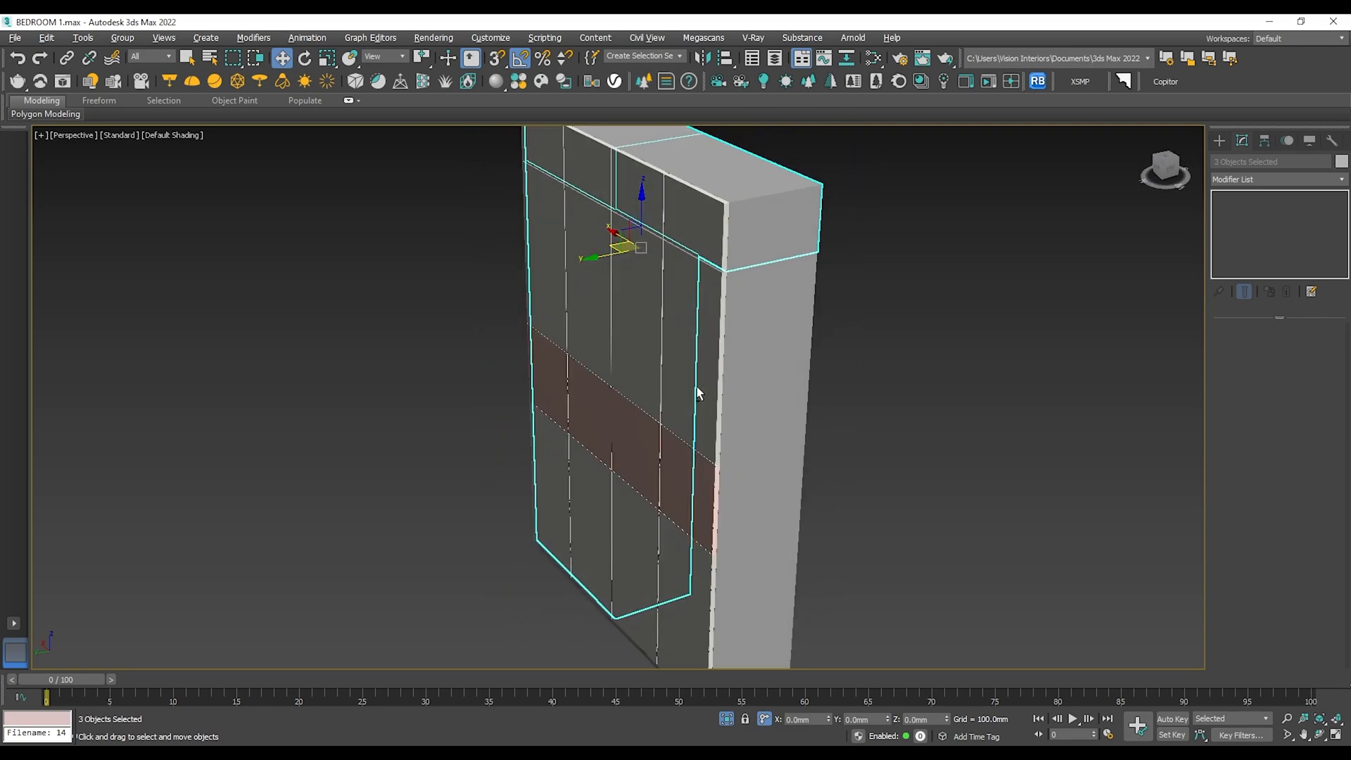
{"action": "left_click", "coordinate": [759, 420], "text": "ctrl"}
{"action": "scroll", "coordinate": [762, 303], "scroll_direction": "down", "scroll_amount": 4}
{"action": "middle_click_drag", "start_coordinate": [762, 294], "coordinate": [774, 452], "text": "alt"}
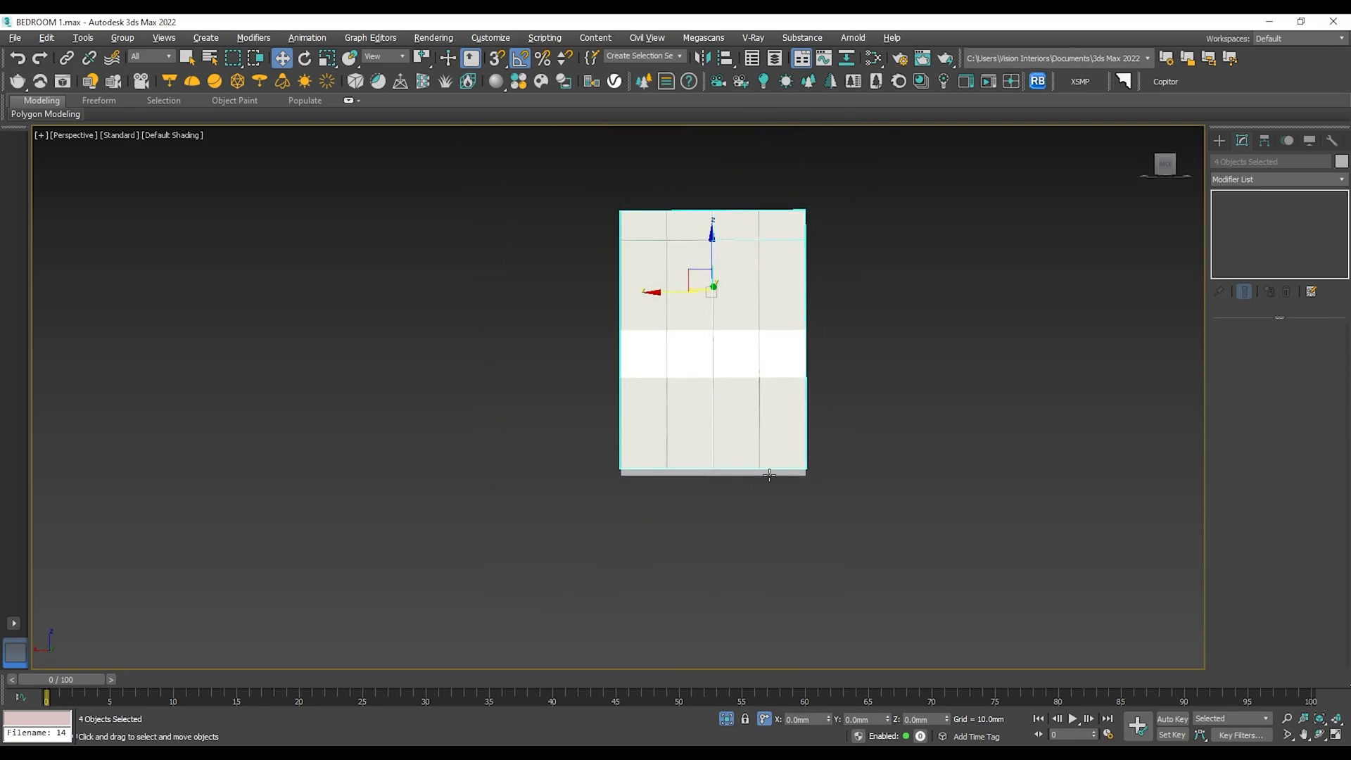
{"action": "scroll", "coordinate": [773, 464], "scroll_direction": "up", "scroll_amount": 4}
{"action": "left_click", "coordinate": [771, 458], "text": "ctrl"}
{"action": "left_click", "coordinate": [609, 456], "text": "ctrl"}
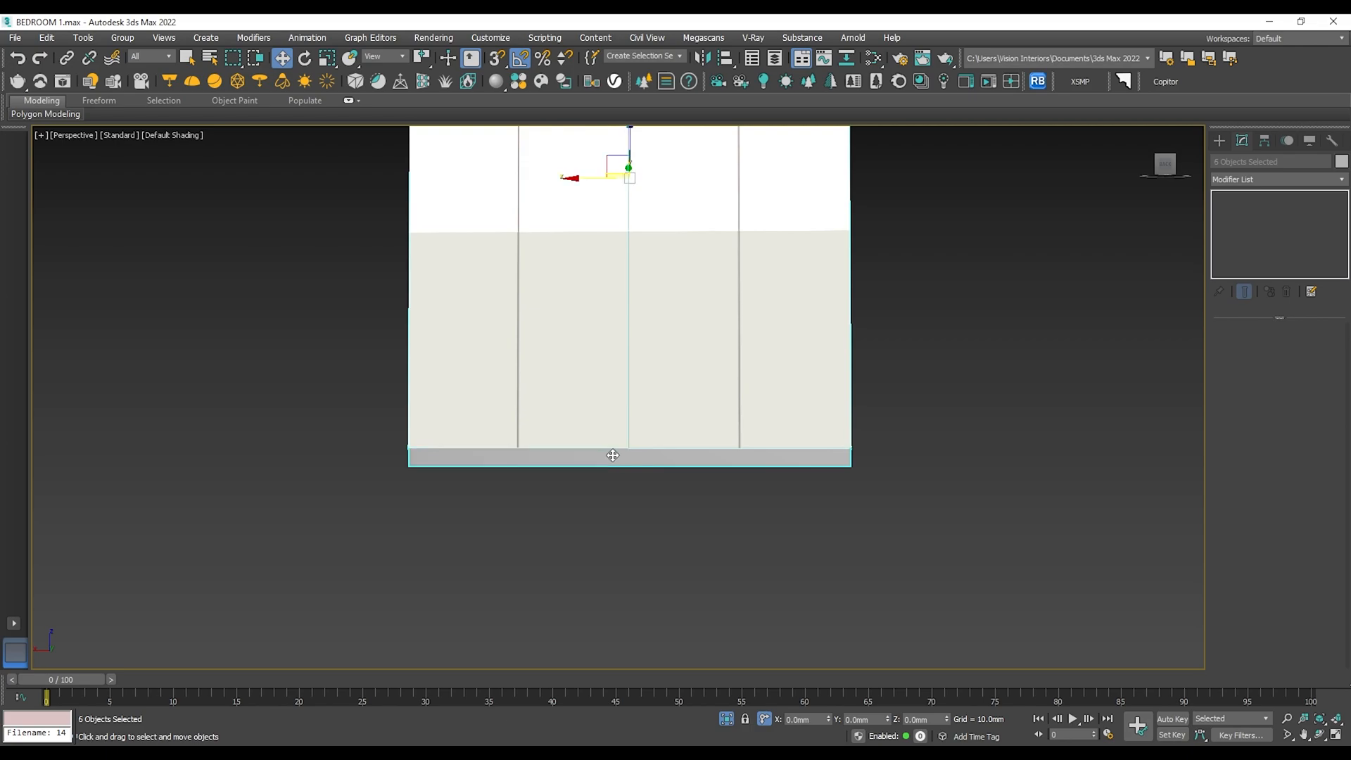
{"action": "scroll", "coordinate": [633, 443], "scroll_direction": "down", "scroll_amount": 4}
{"action": "middle_click_drag", "start_coordinate": [639, 441], "coordinate": [758, 368], "text": "alt"}
Create a new VRayMtl below Material #76, collapse its node and set its diffuse color to dark grey.
{"action": "key", "text": "m"}
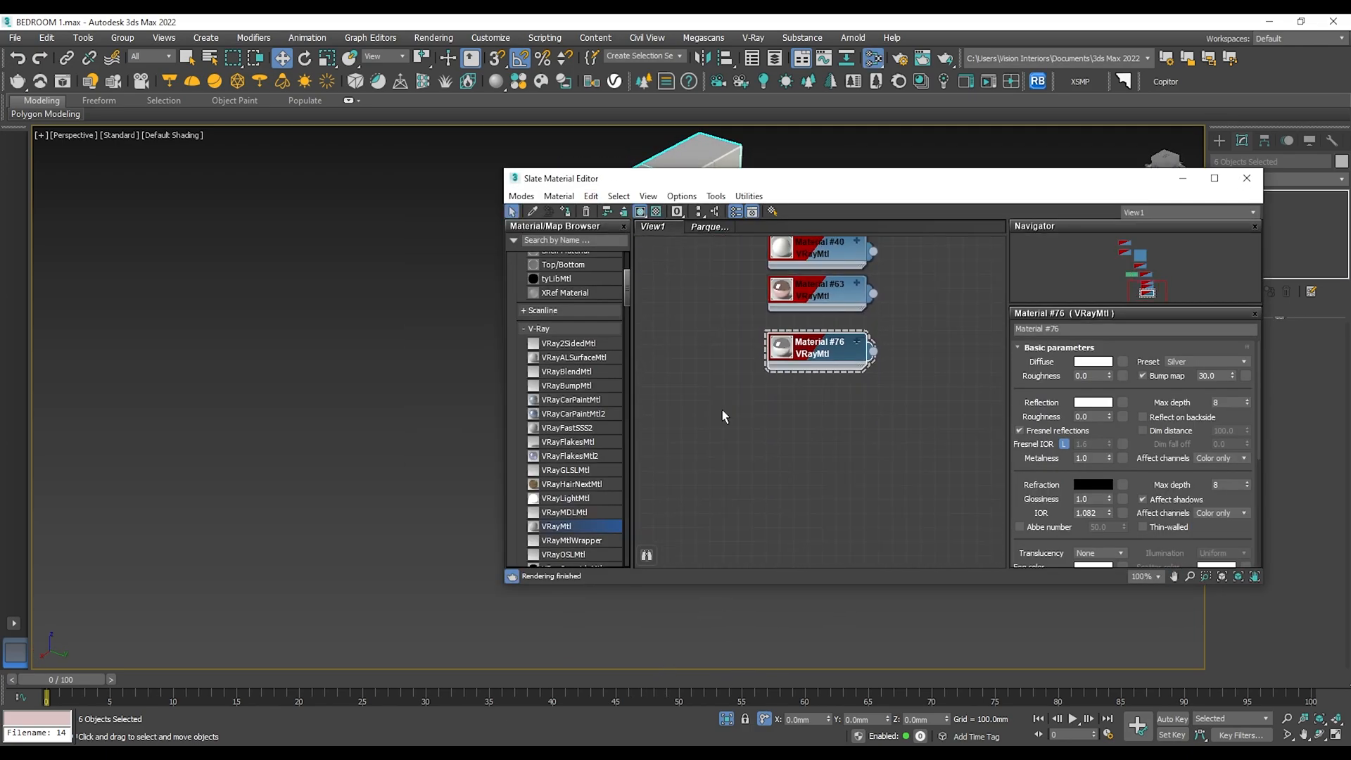
{"action": "left_click_drag", "start_coordinate": [821, 400], "coordinate": [818, 403]}
{"action": "scroll", "coordinate": [819, 403], "scroll_direction": "up", "scroll_amount": 2}
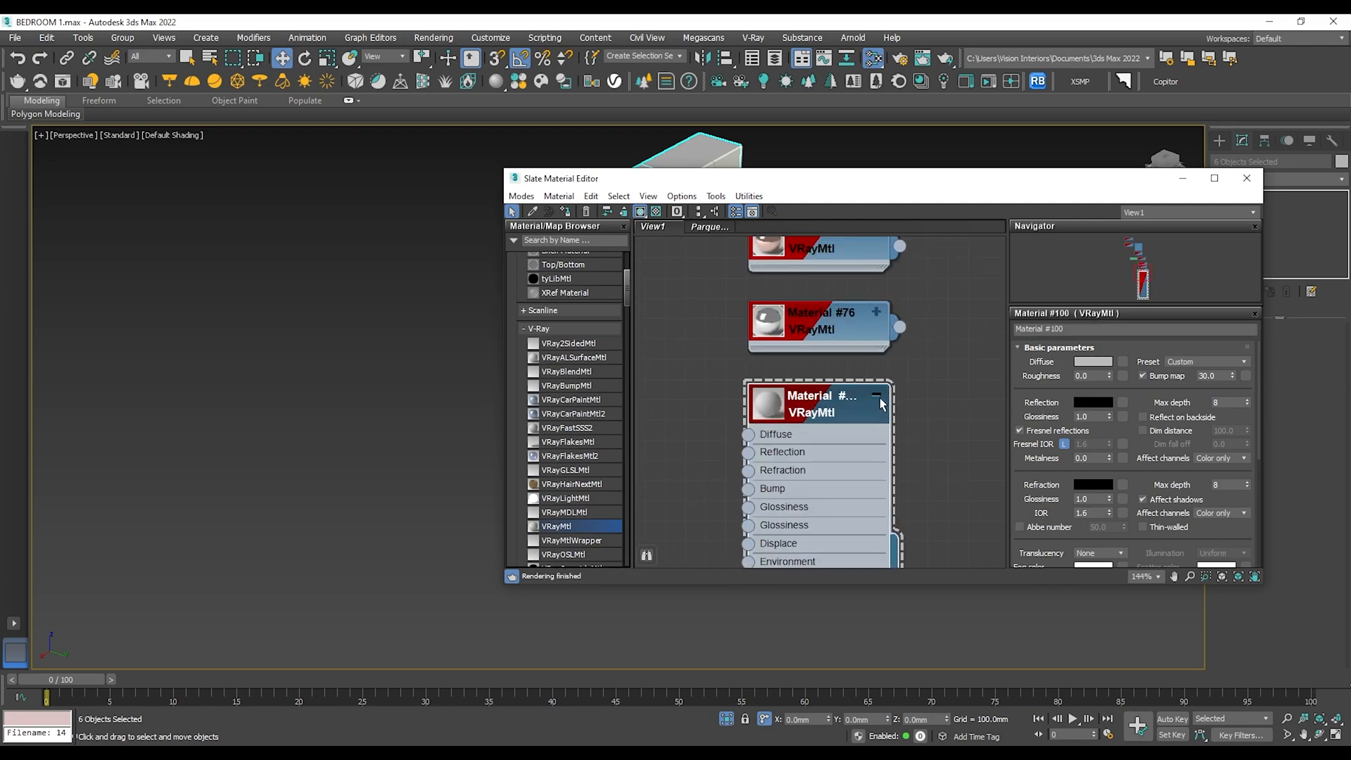
{"action": "left_click", "coordinate": [878, 397]}
{"action": "left_click", "coordinate": [1097, 362]}
{"action": "left_click", "coordinate": [407, 118]}
{"action": "left_click", "coordinate": [520, 230]}
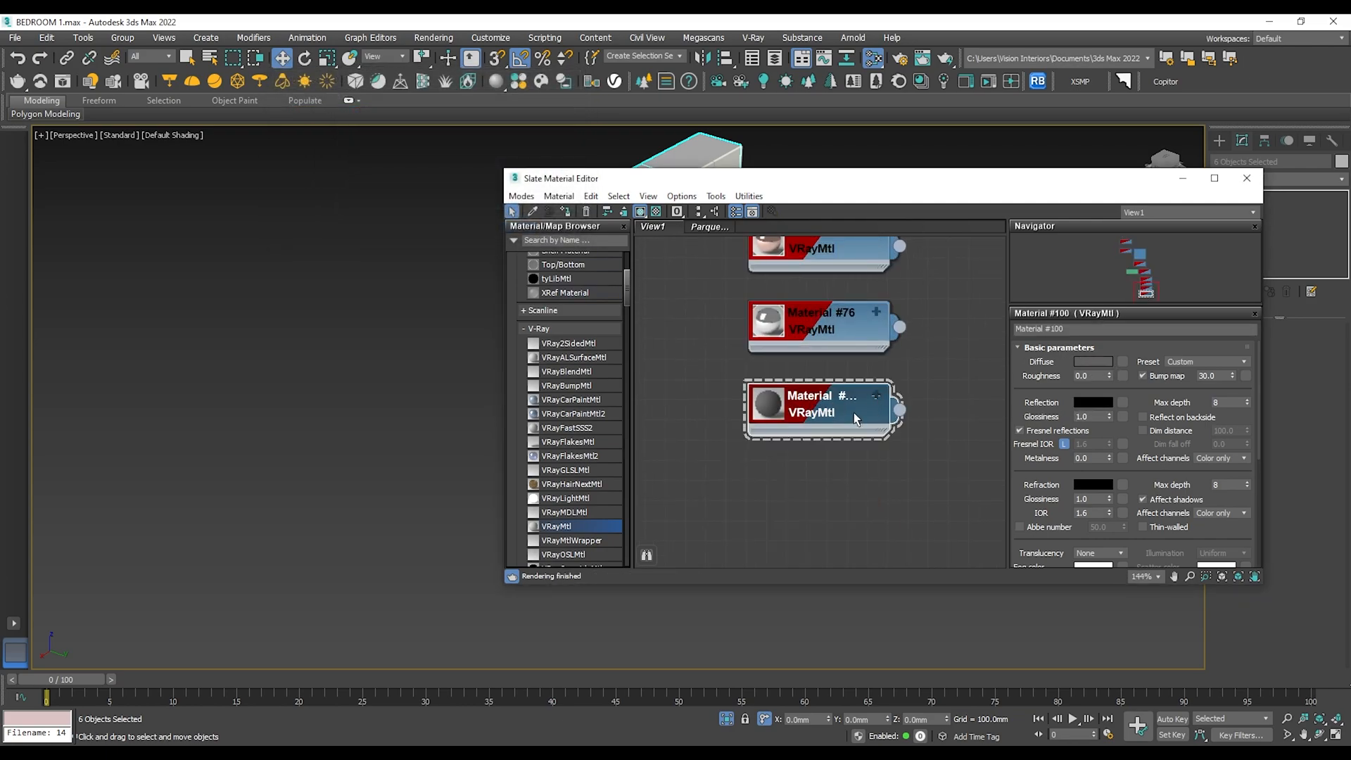
Assign the dark grey Material #100 to the selected wardrobe bodies, upper boxes and plinths, closing the material editor and clearing the selection.
{"action": "left_click", "coordinate": [567, 212]}
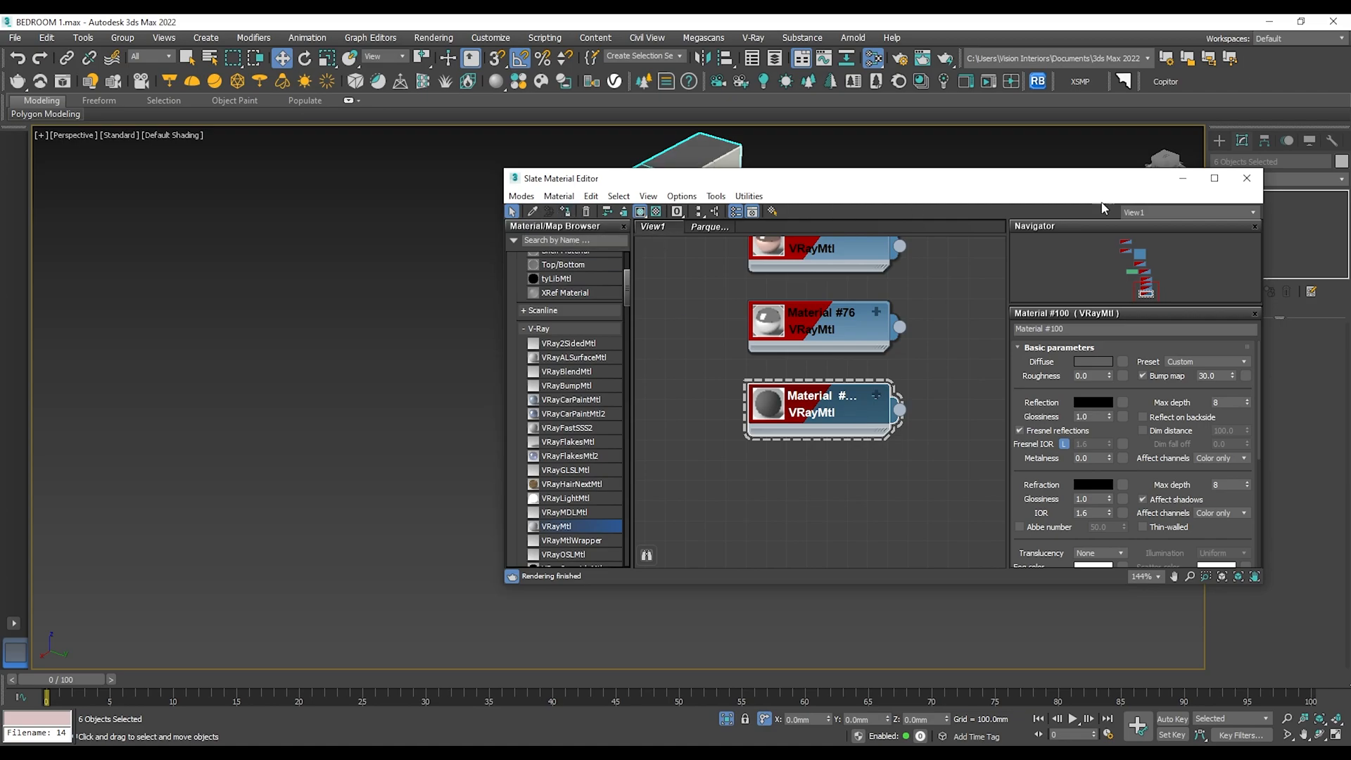
{"action": "left_click", "coordinate": [1250, 180]}
{"action": "left_click", "coordinate": [865, 309]}
Inspect the dark grey body, off-white doors, copper band and silver trim of the wardrobes from different distances.
{"action": "scroll", "coordinate": [644, 375], "scroll_direction": "up", "scroll_amount": 6}
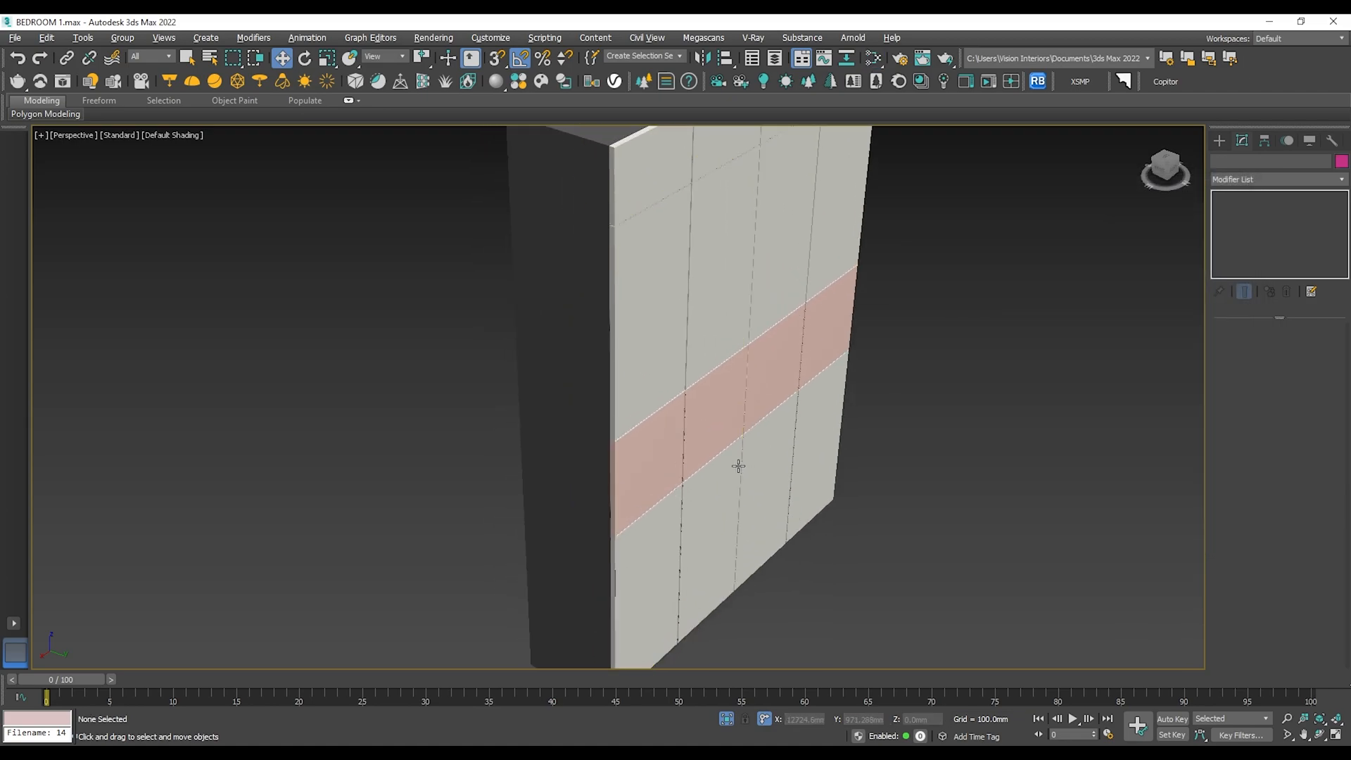
{"action": "scroll", "coordinate": [679, 362], "scroll_direction": "down", "scroll_amount": 8}
{"action": "middle_click_drag", "start_coordinate": [679, 362], "coordinate": [709, 330], "text": "alt"}
{"action": "scroll", "coordinate": [673, 340], "scroll_direction": "up", "scroll_amount": 6}
{"action": "scroll", "coordinate": [709, 330], "scroll_direction": "down", "scroll_amount": 4}
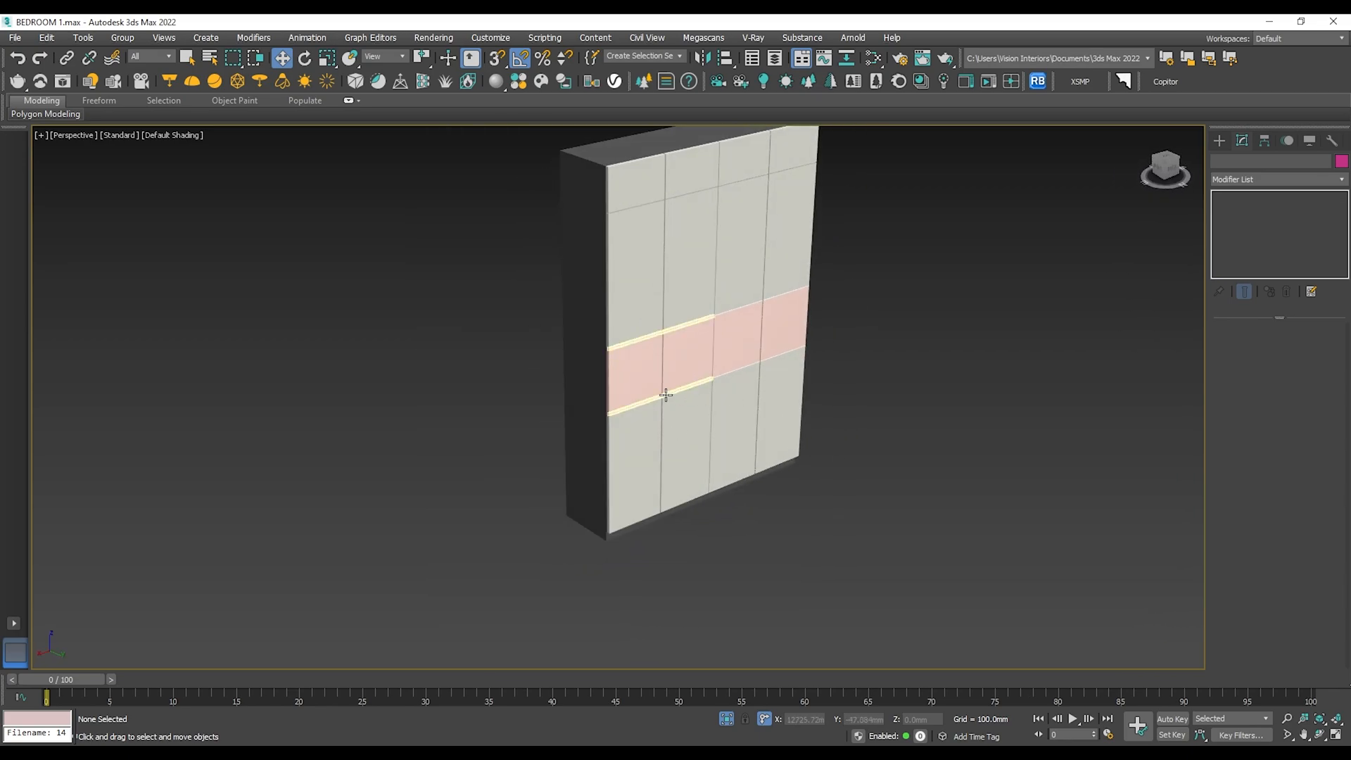
{"action": "scroll", "coordinate": [671, 388], "scroll_direction": "up", "scroll_amount": 8}
{"action": "scroll", "coordinate": [699, 361], "scroll_direction": "down", "scroll_amount": 4}
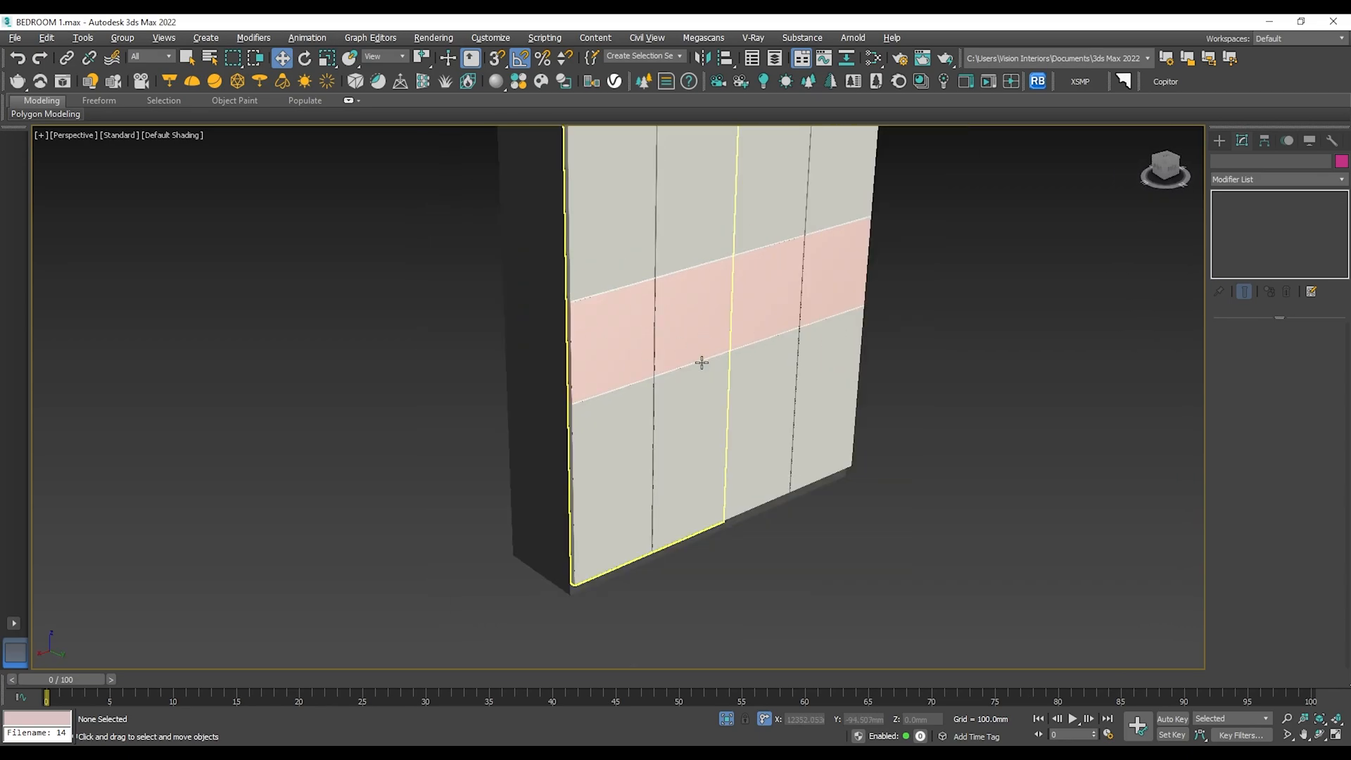
{"action": "scroll", "coordinate": [682, 365], "scroll_direction": "up", "scroll_amount": 2}
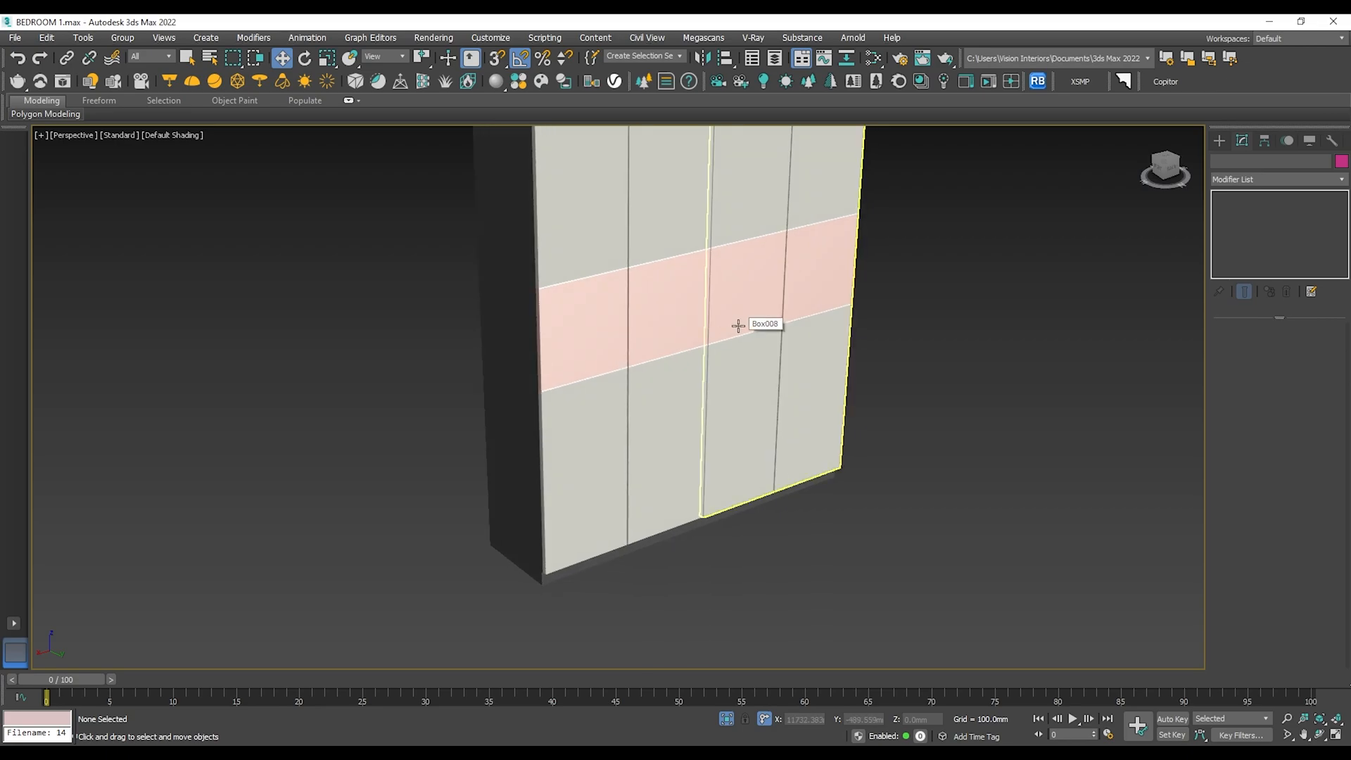
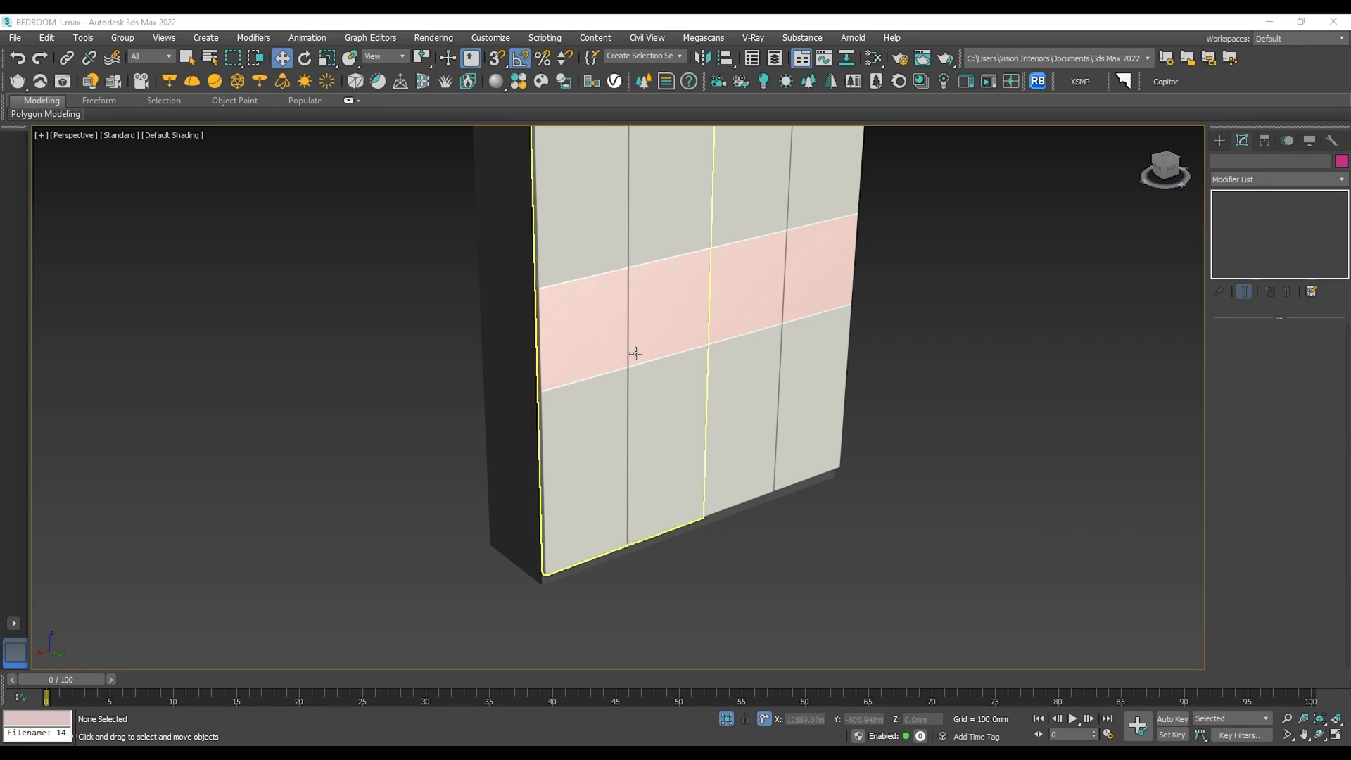
Draw an open C-shaped spline of three straight segments beside the gap between the first two doors in the front wireframe view.
{"action": "key", "text": "f"}
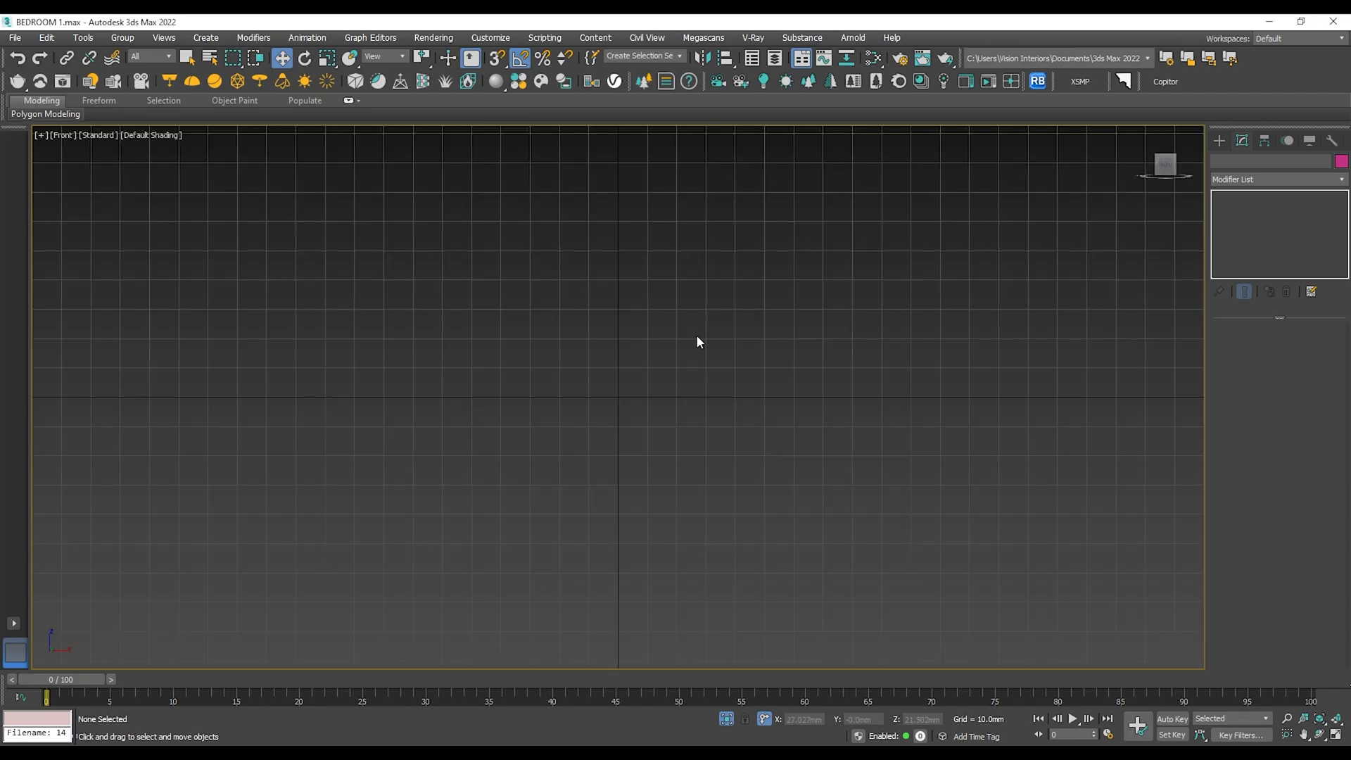
{"action": "scroll", "coordinate": [688, 348], "scroll_direction": "down", "scroll_amount": 10}
{"action": "scroll", "coordinate": [685, 356], "scroll_direction": "up", "scroll_amount": 5}
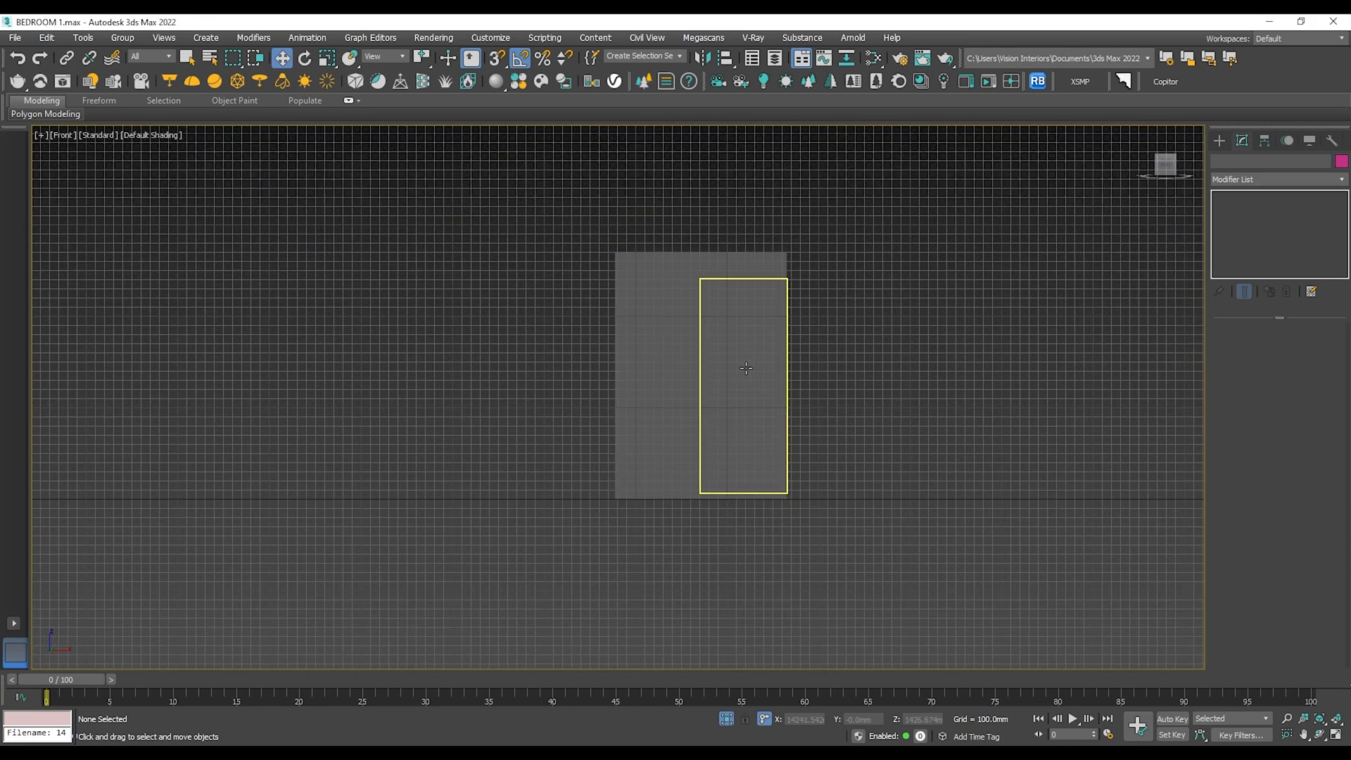
{"action": "key", "text": "F3"}
{"action": "scroll", "coordinate": [677, 366], "scroll_direction": "up", "scroll_amount": 4}
{"action": "scroll", "coordinate": [645, 377], "scroll_direction": "down", "scroll_amount": 2}
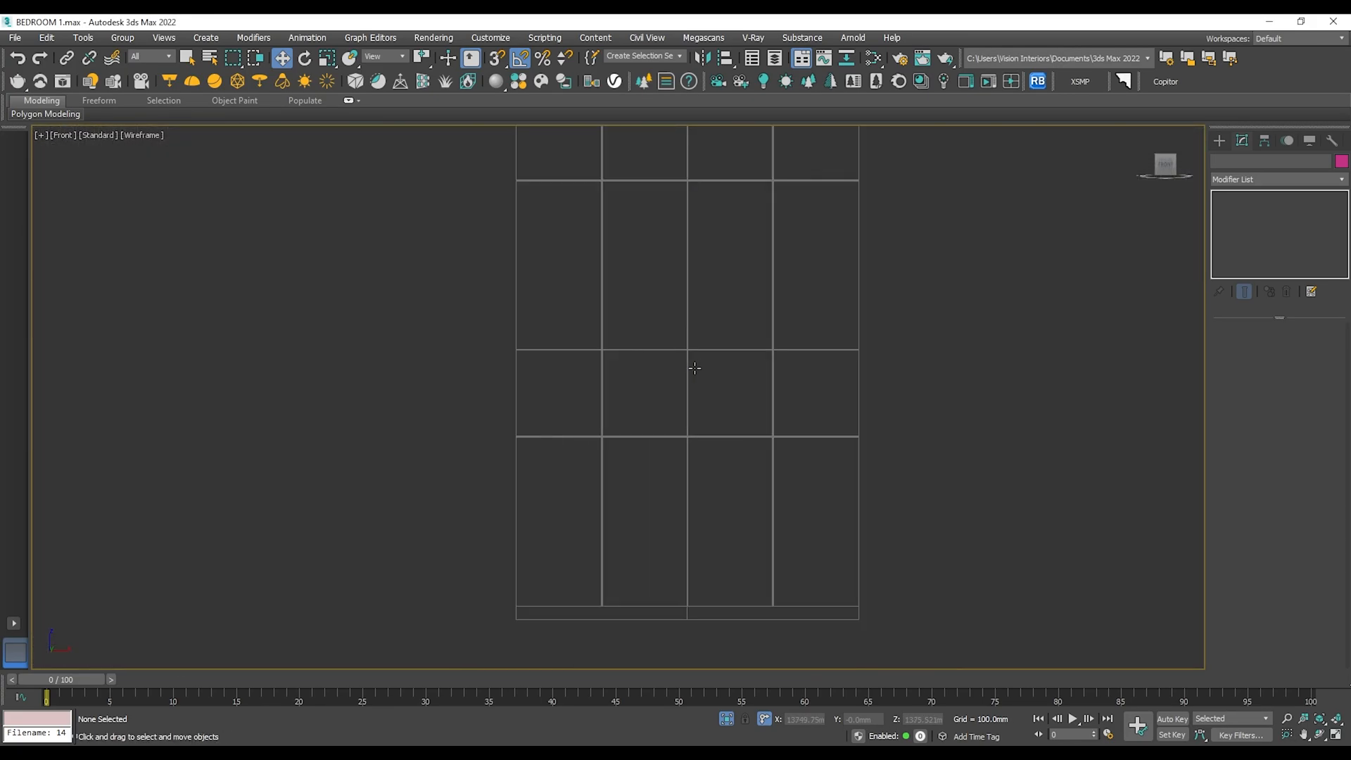
{"action": "scroll", "coordinate": [649, 411], "scroll_direction": "up", "scroll_amount": 2}
{"action": "left_click", "coordinate": [1219, 140]}
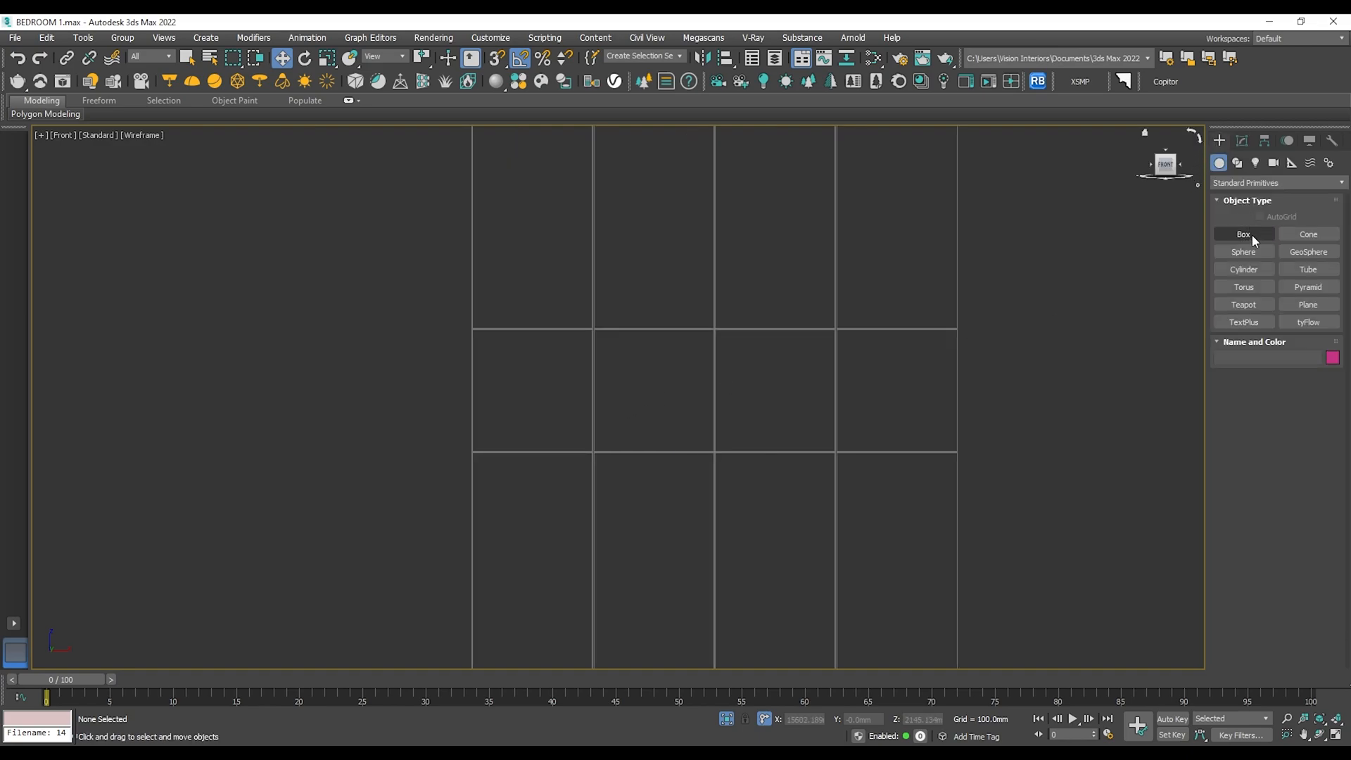
{"action": "left_click", "coordinate": [1237, 162]}
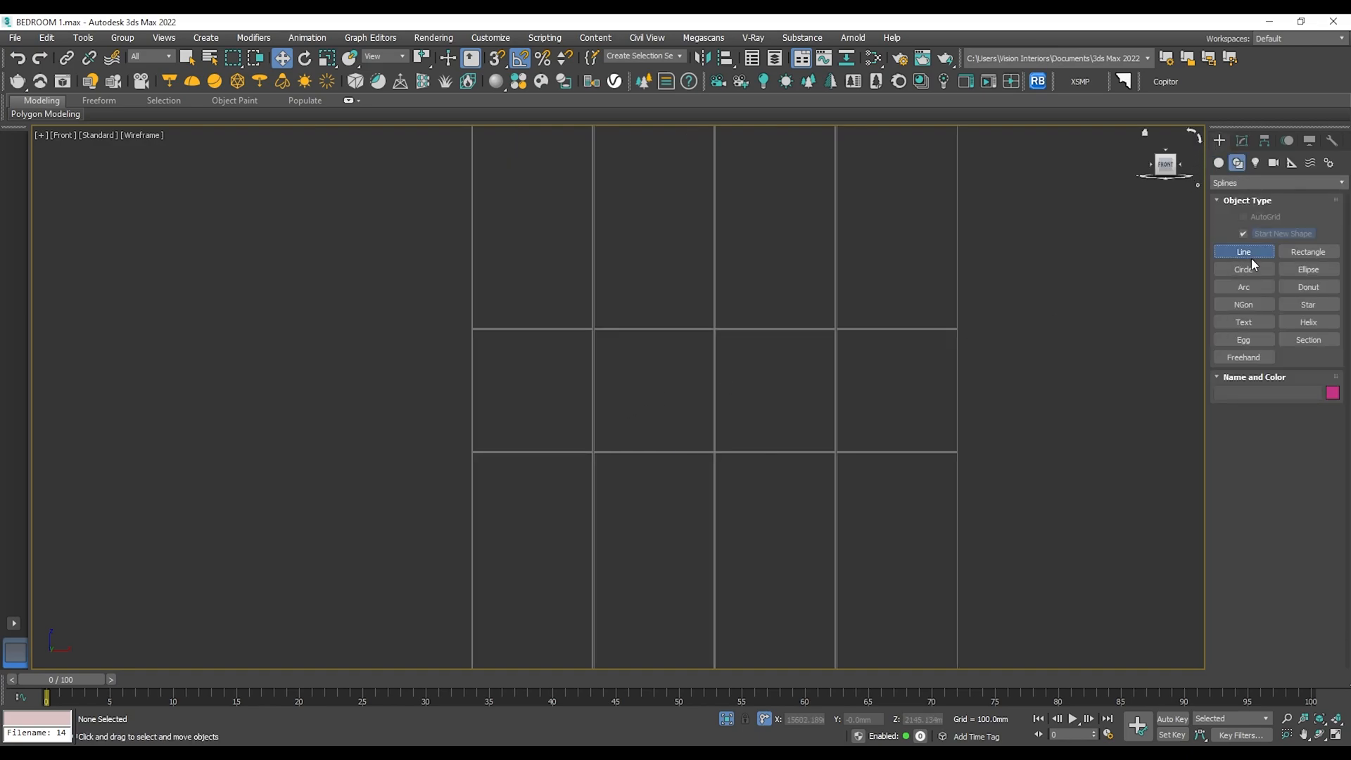
{"action": "left_click", "coordinate": [1243, 251]}
{"action": "scroll", "coordinate": [588, 383], "scroll_direction": "up", "scroll_amount": 2}
{"action": "left_click", "coordinate": [587, 379]}
{"action": "left_click", "coordinate": [567, 380]}
{"action": "left_click", "coordinate": [567, 438]}
{"action": "left_click", "coordinate": [590, 438]}
{"action": "right_click", "coordinate": [603, 407]}
{"action": "scroll", "coordinate": [586, 401], "scroll_direction": "up", "scroll_amount": 4}
{"action": "key", "text": "w"}
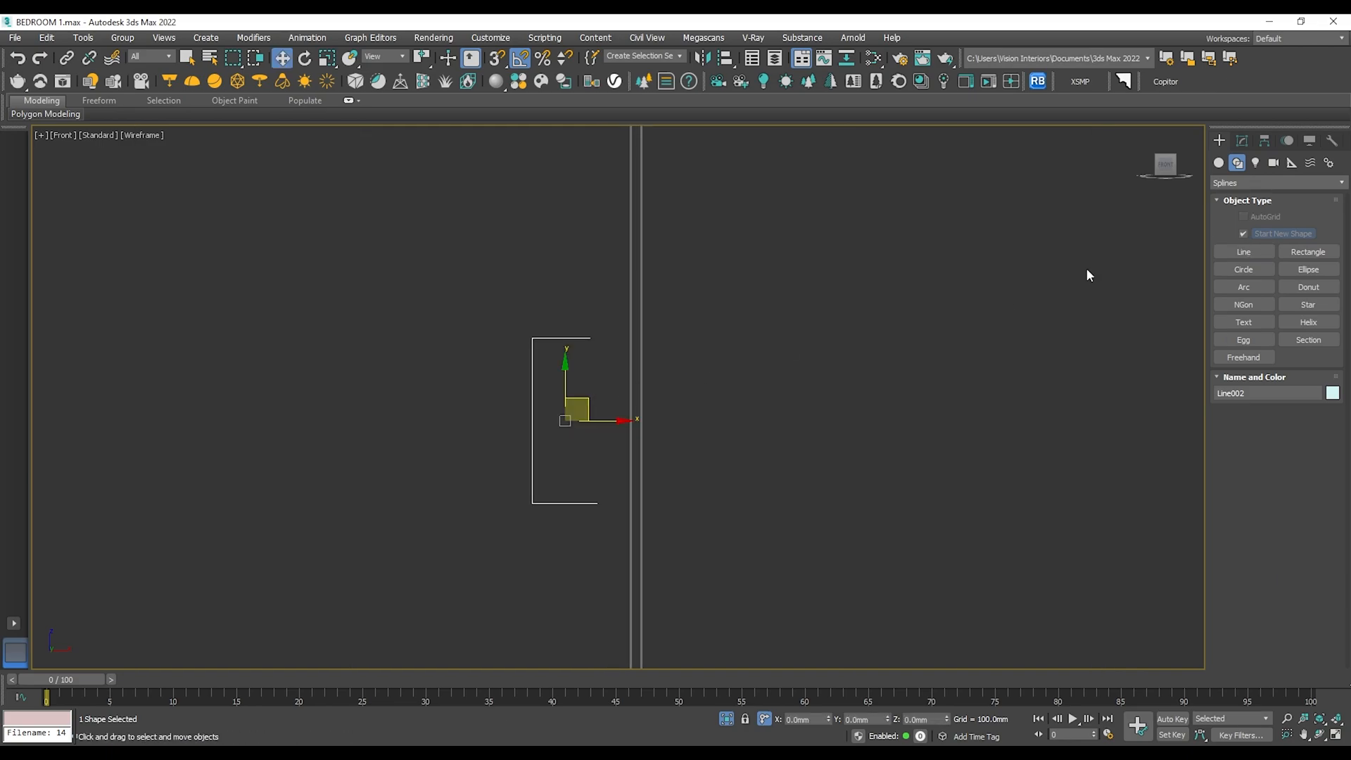
Align the upper open end vertex of the C-shaped spline vertically with its lower open end using vertex snapping.
{"action": "left_click", "coordinate": [1241, 140]}
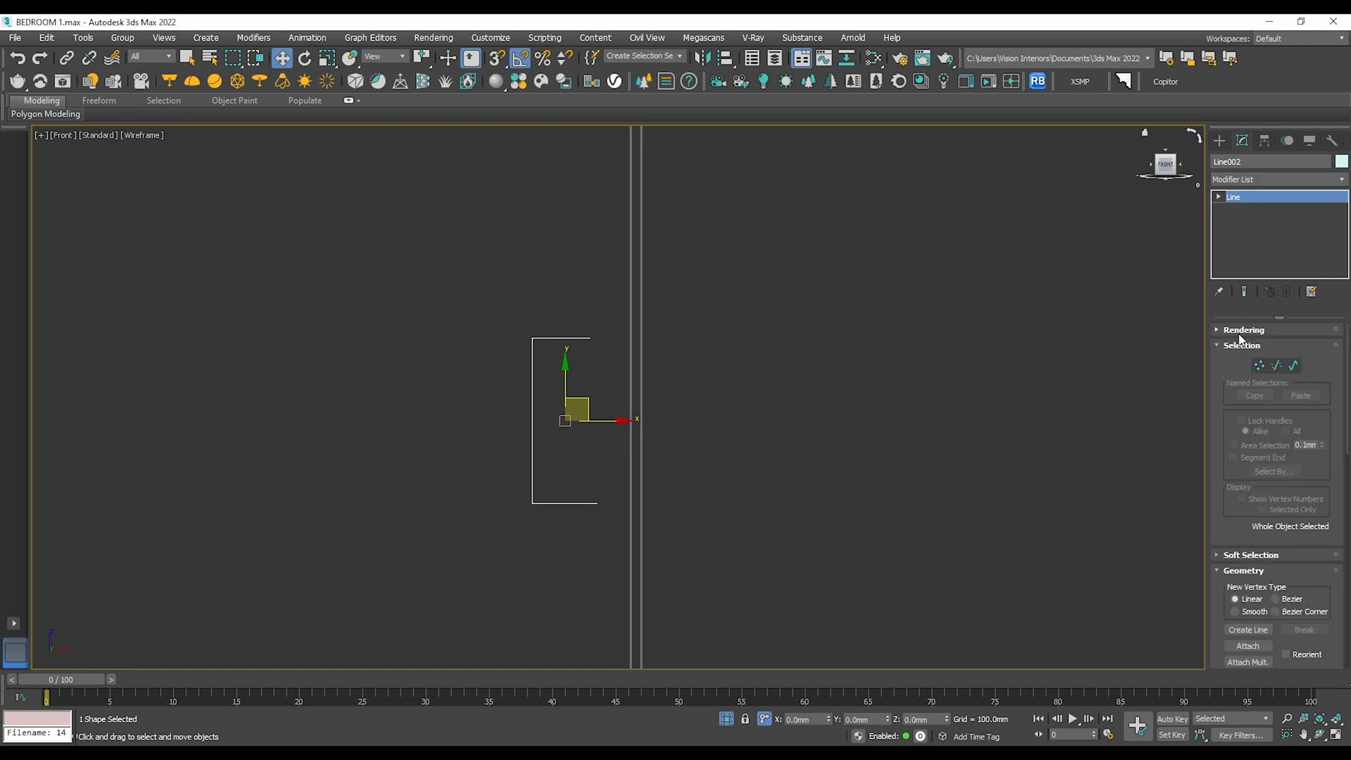
{"action": "left_click", "coordinate": [1259, 365]}
{"action": "left_click", "coordinate": [590, 338]}
{"action": "key", "text": "s"}
{"action": "left_click_drag", "start_coordinate": [629, 338], "coordinate": [599, 504]}
Make the C's horizontal arms 80 mm long by snapping the closed-side vertices onto the open ends and offsetting them in X.
{"action": "left_click_drag", "start_coordinate": [514, 631], "coordinate": [513, 631]}
{"action": "left_click_drag", "start_coordinate": [568, 338], "coordinate": [598, 338]}
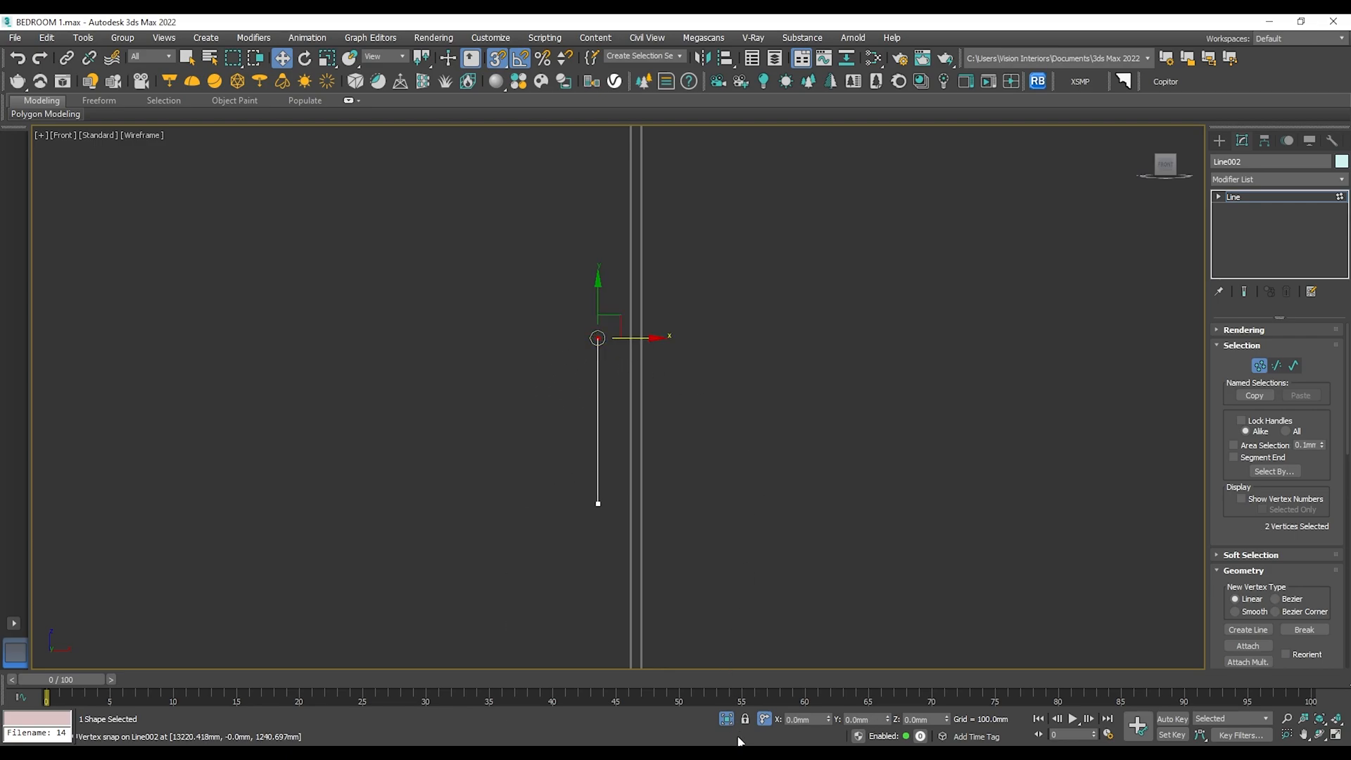
{"action": "left_click", "coordinate": [814, 719]}
{"action": "key", "text": "BackSpace"}
{"action": "type", "text": "-2"}
{"action": "key", "text": "Return"}
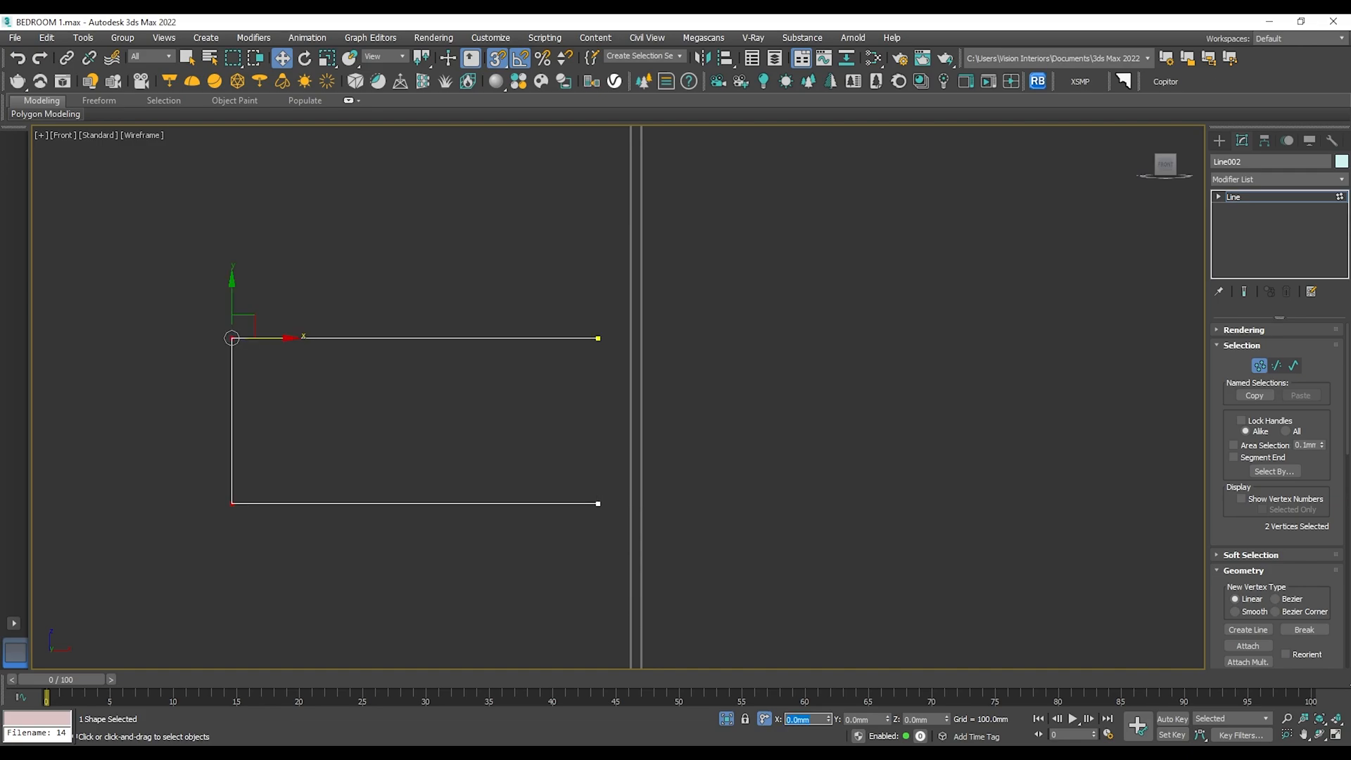
{"action": "type", "text": "200"}
{"action": "key", "text": "Return"}
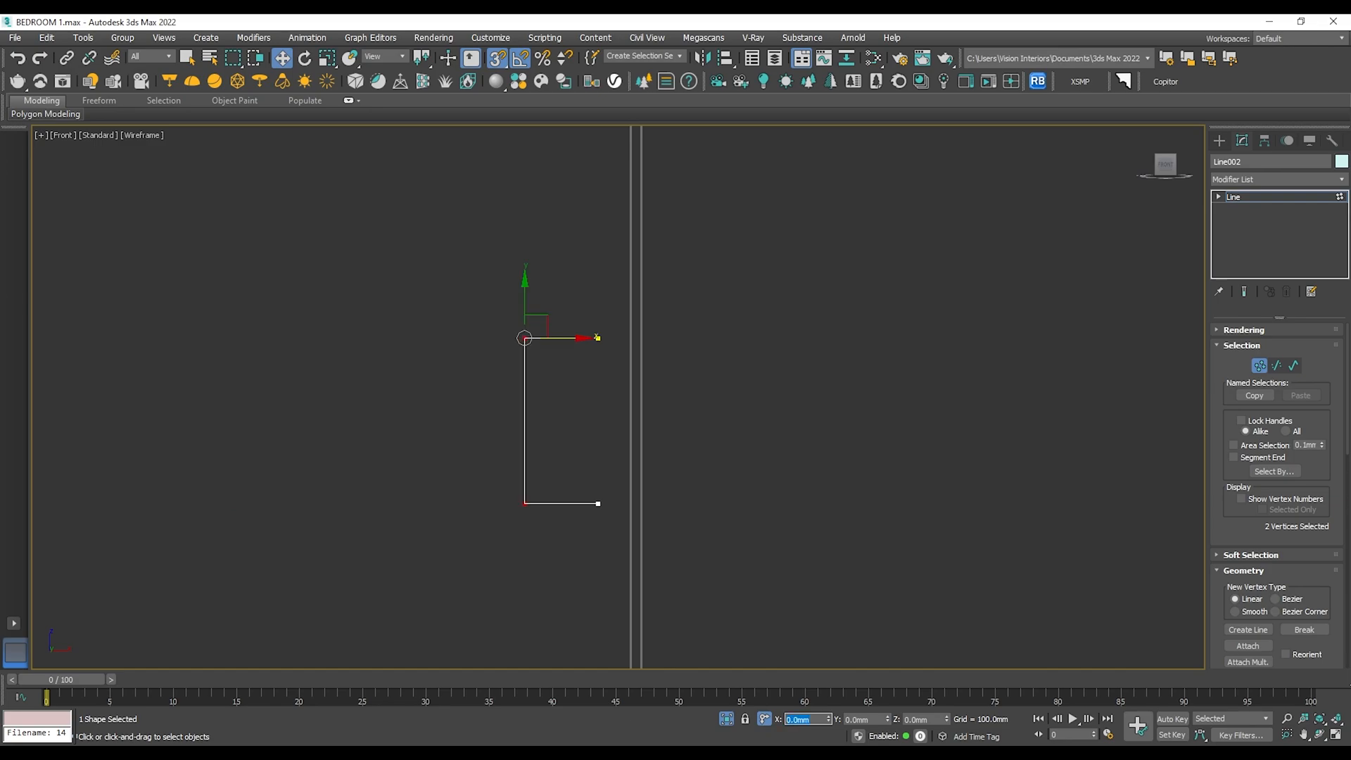
{"action": "type", "text": "-30"}
{"action": "key", "text": "Return"}
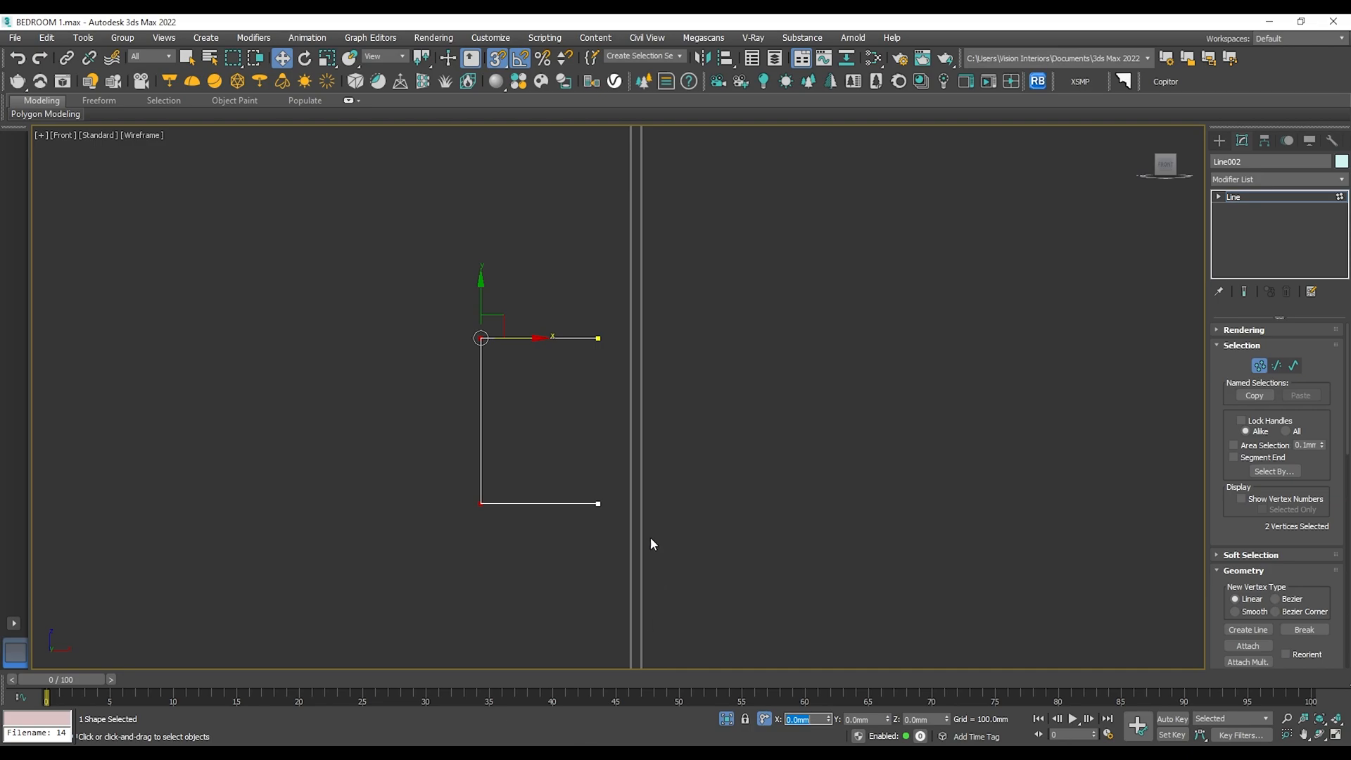
Make the C 120 mm high by snapping its upper vertices onto the lower ones and offsetting them up in Y.
{"action": "scroll", "coordinate": [688, 405], "scroll_direction": "down", "scroll_amount": 6}
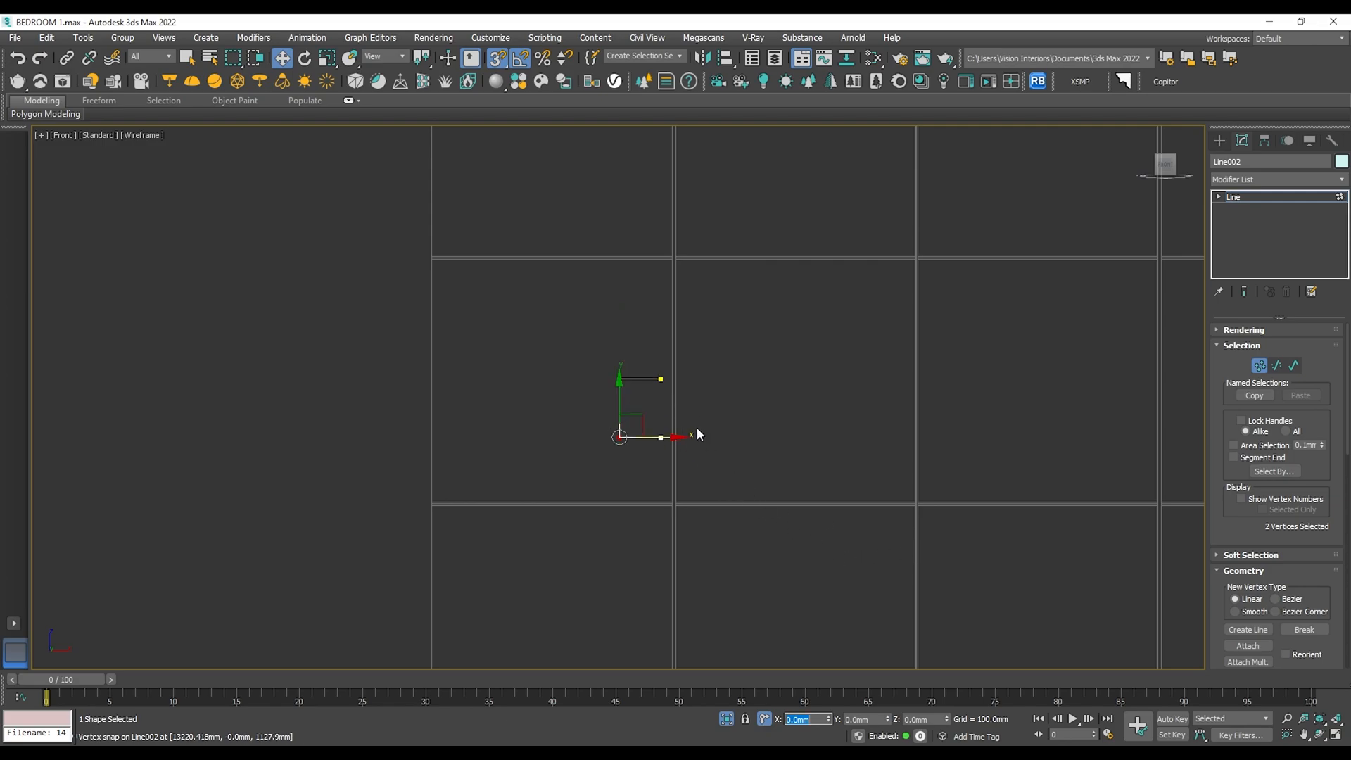
{"action": "scroll", "coordinate": [666, 403], "scroll_direction": "up", "scroll_amount": 2}
{"action": "left_click_drag", "start_coordinate": [711, 404], "coordinate": [453, 313]}
{"action": "left_click_drag", "start_coordinate": [654, 365], "coordinate": [740, 443]}
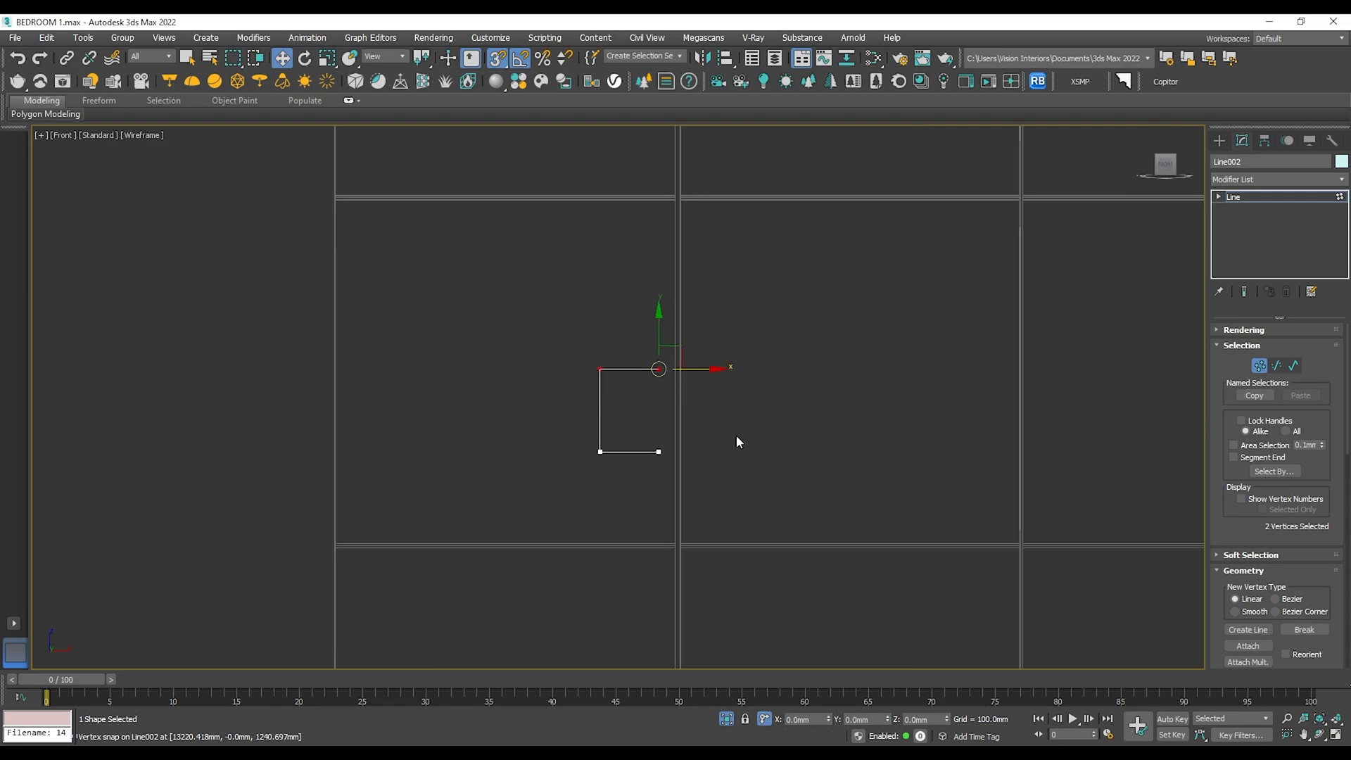
{"action": "left_click_drag", "start_coordinate": [660, 331], "coordinate": [660, 455]}
{"action": "left_click", "coordinate": [869, 719]}
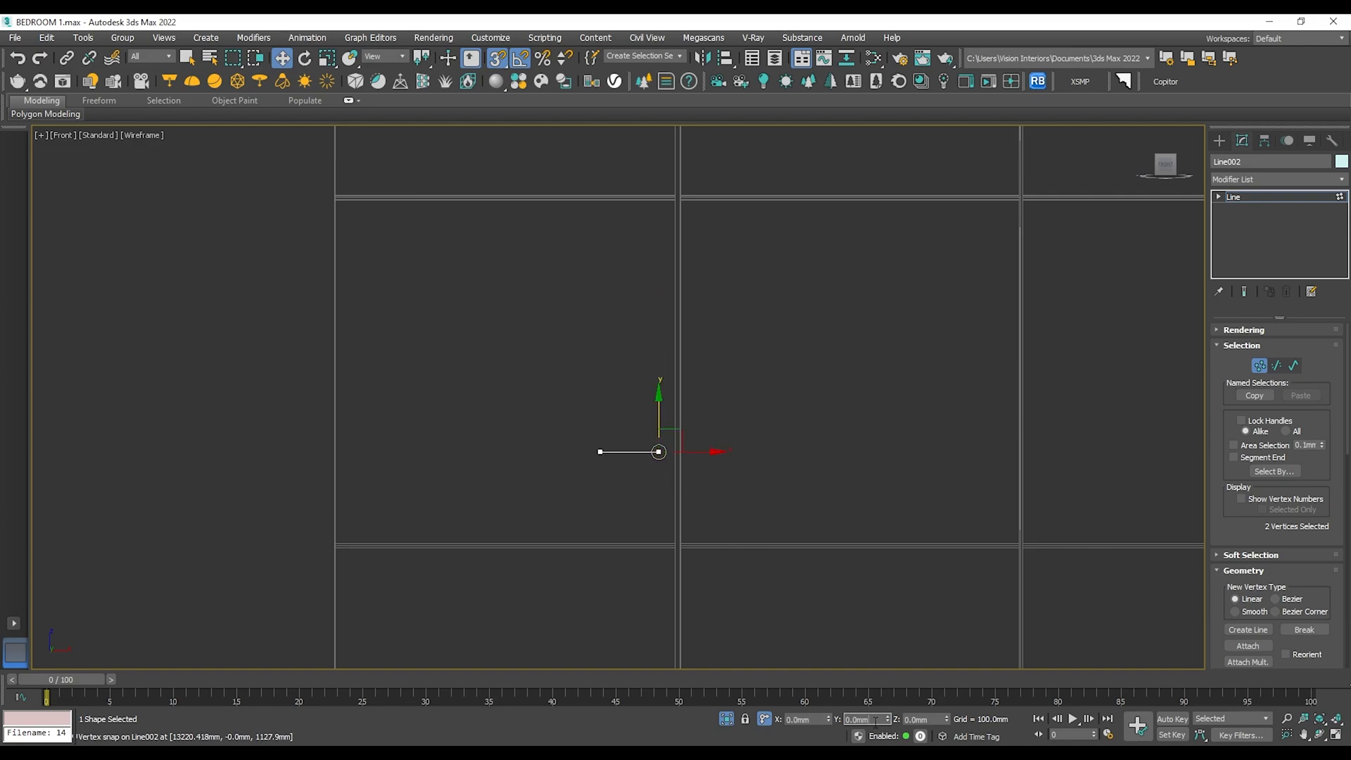
{"action": "type", "text": "12"}
{"action": "key", "text": "Return"}
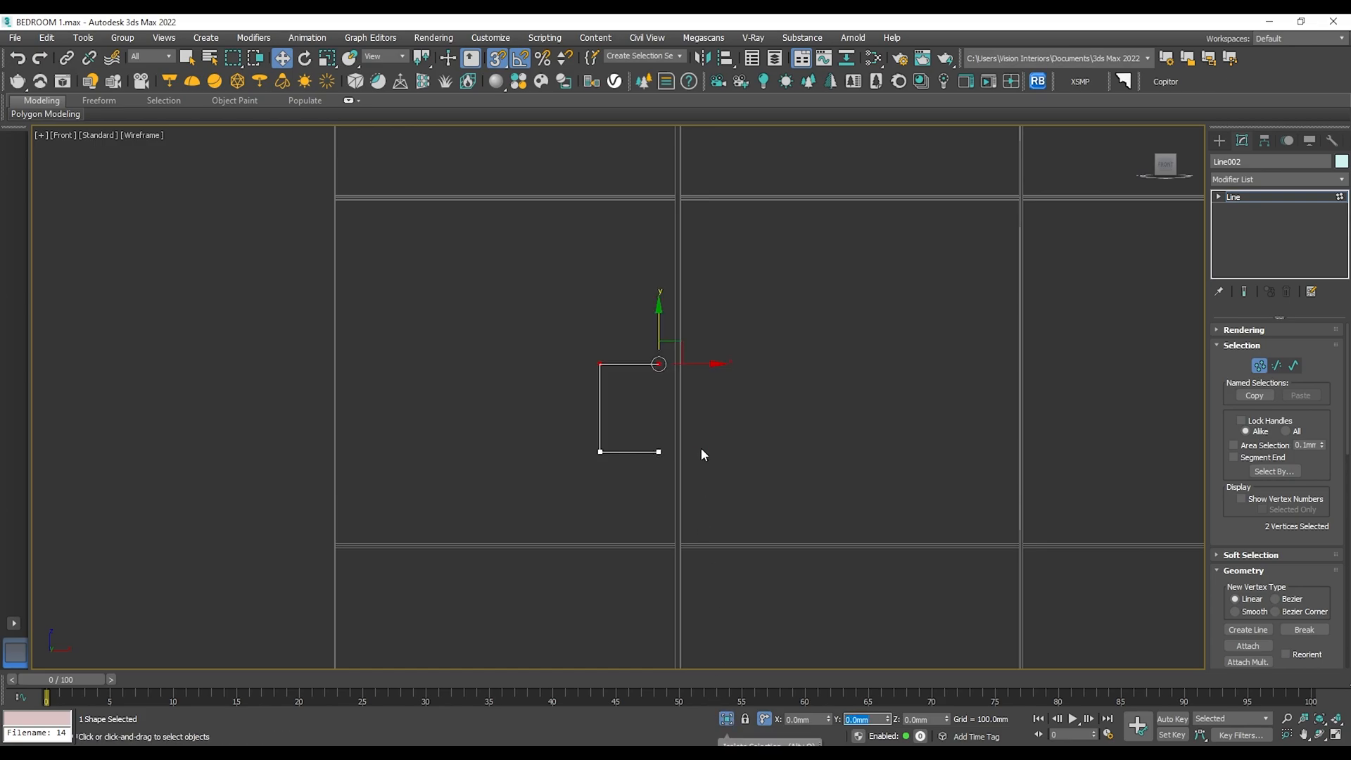
{"action": "scroll", "coordinate": [660, 380], "scroll_direction": "up", "scroll_amount": 2}
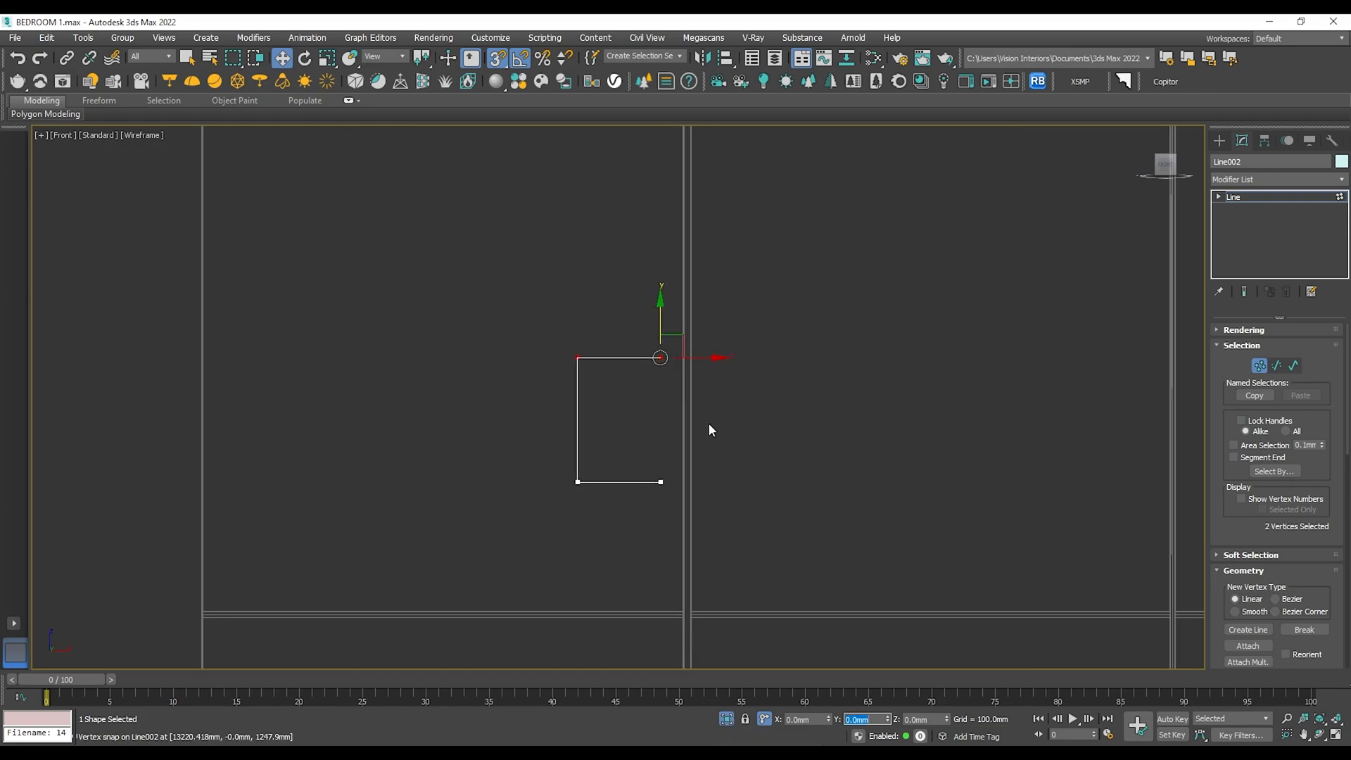
Outline the C-shaped spline inward by 15 mm to form a closed handle profile, finishing at object level.
{"action": "left_click", "coordinate": [1259, 365]}
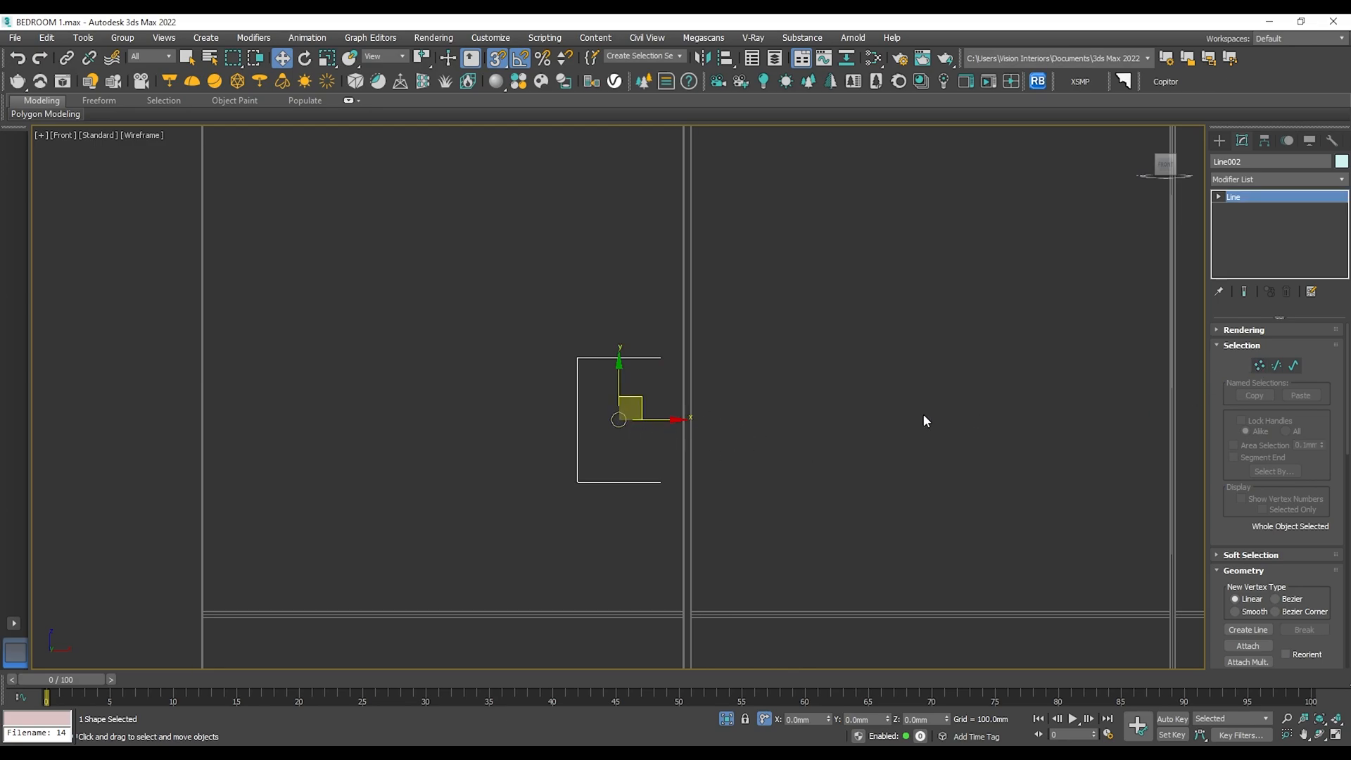
{"action": "left_click", "coordinate": [1293, 367]}
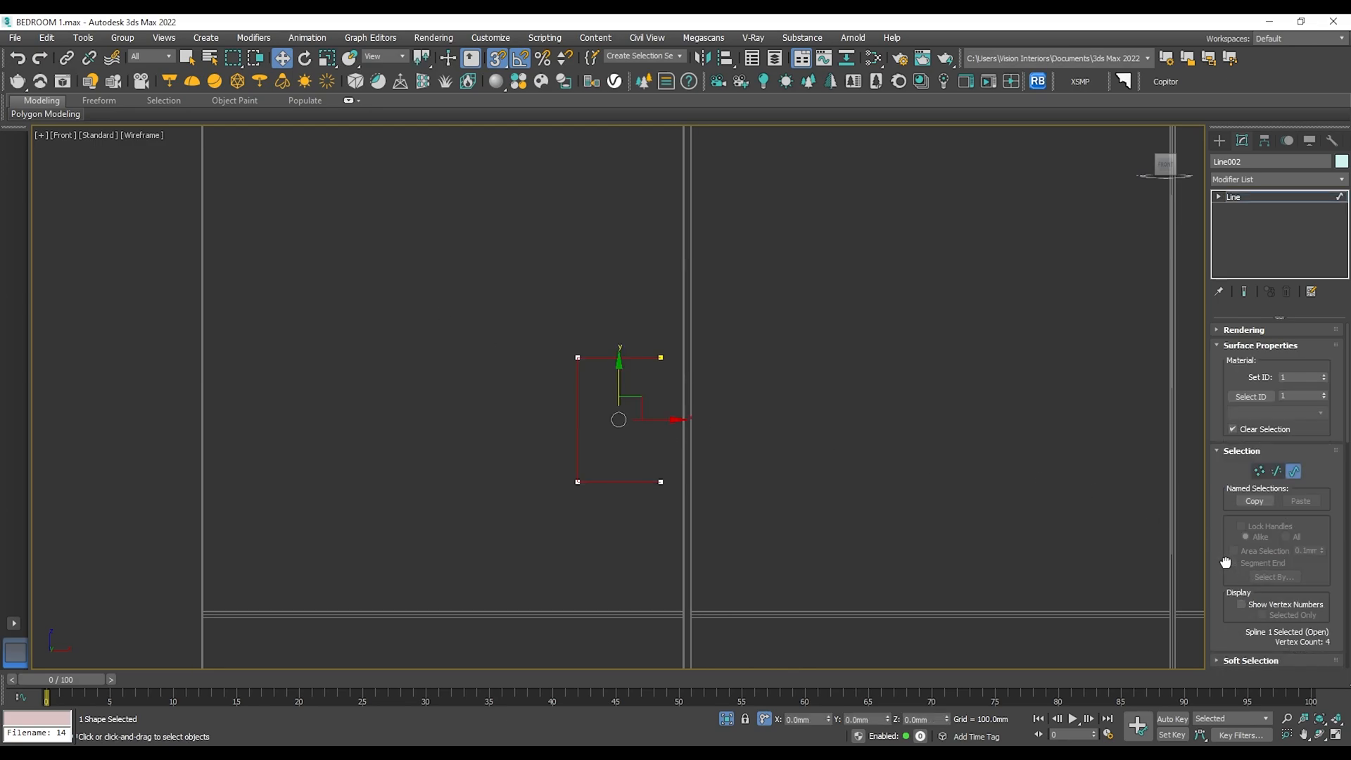
{"action": "scroll", "coordinate": [1266, 556], "scroll_direction": "down", "scroll_amount": 3}
{"action": "scroll", "coordinate": [1312, 550], "scroll_direction": "down", "scroll_amount": 3}
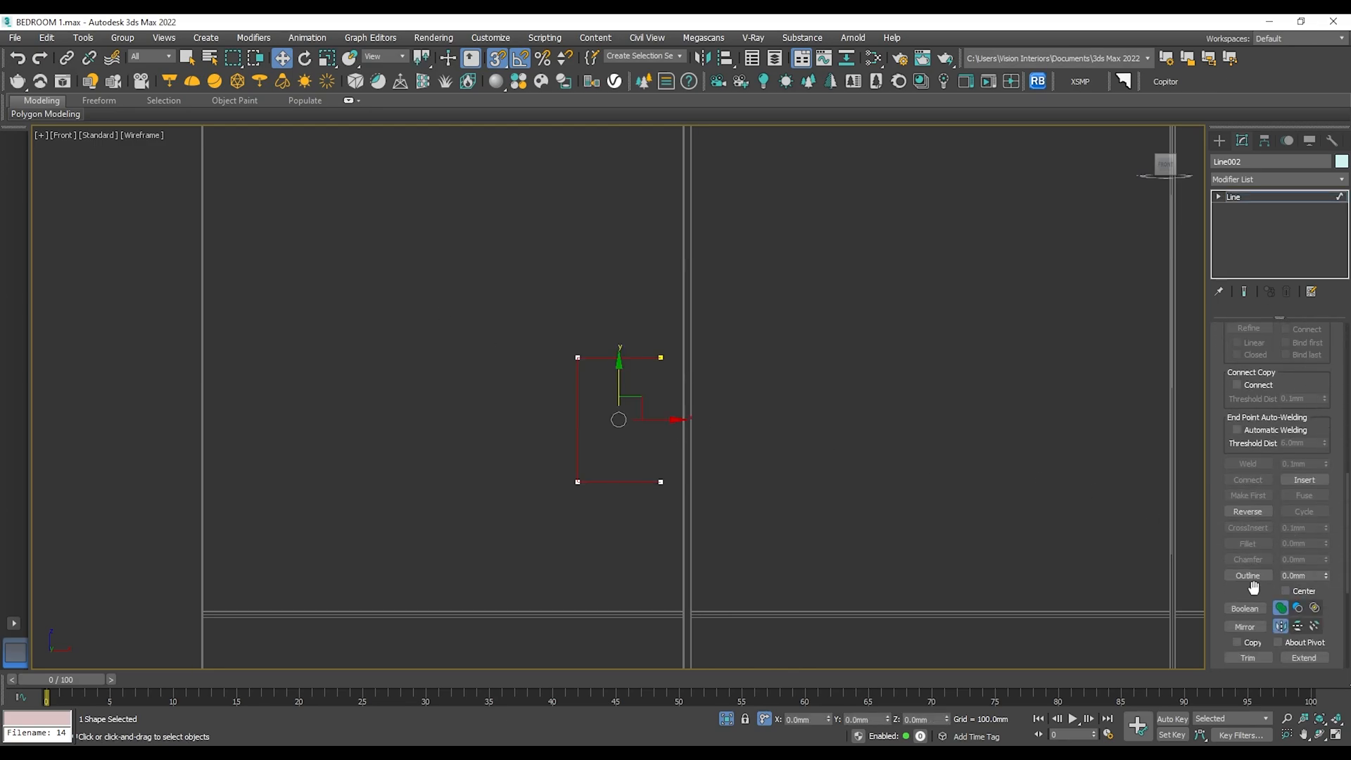
{"action": "left_click", "coordinate": [1247, 576]}
{"action": "left_click_drag", "start_coordinate": [607, 358], "coordinate": [664, 356]}
{"action": "left_click", "coordinate": [1307, 575]}
{"action": "key", "text": "Return"}
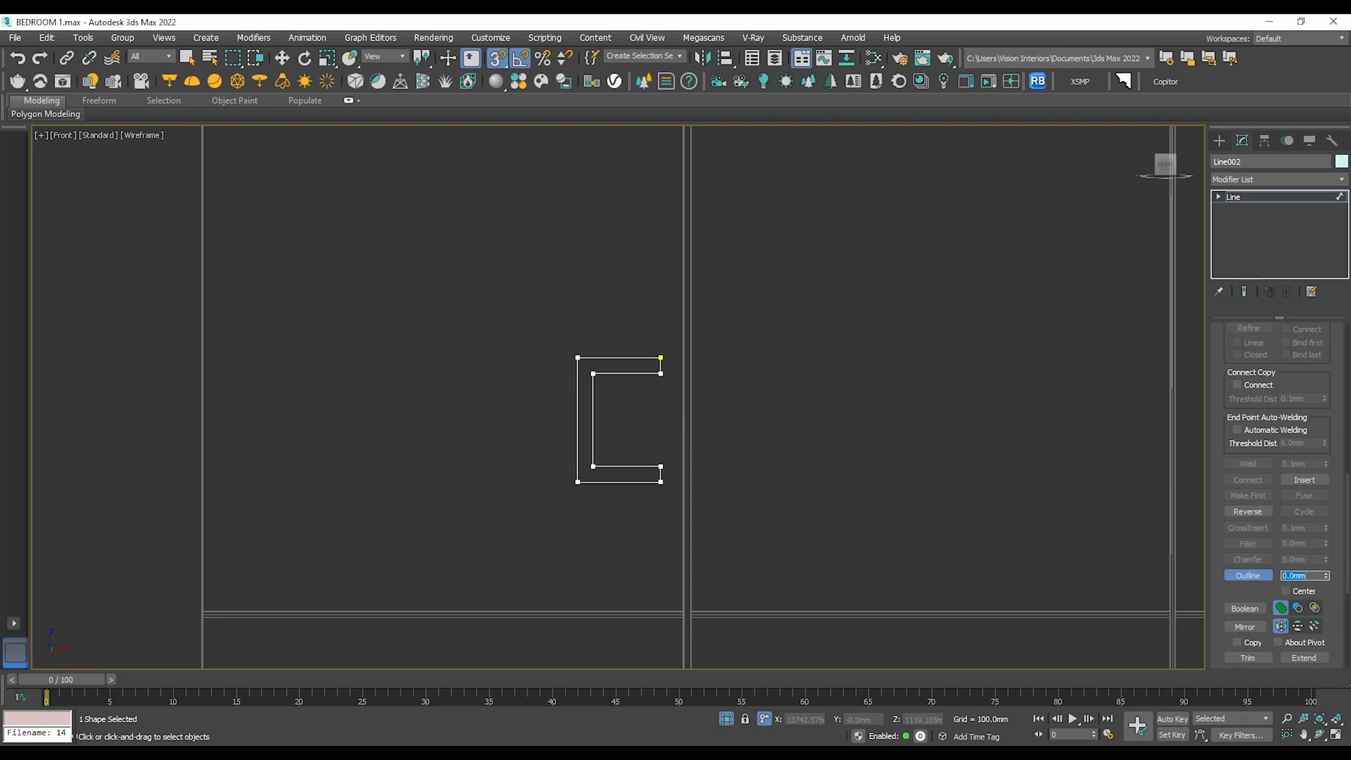
{"action": "key", "text": "w"}
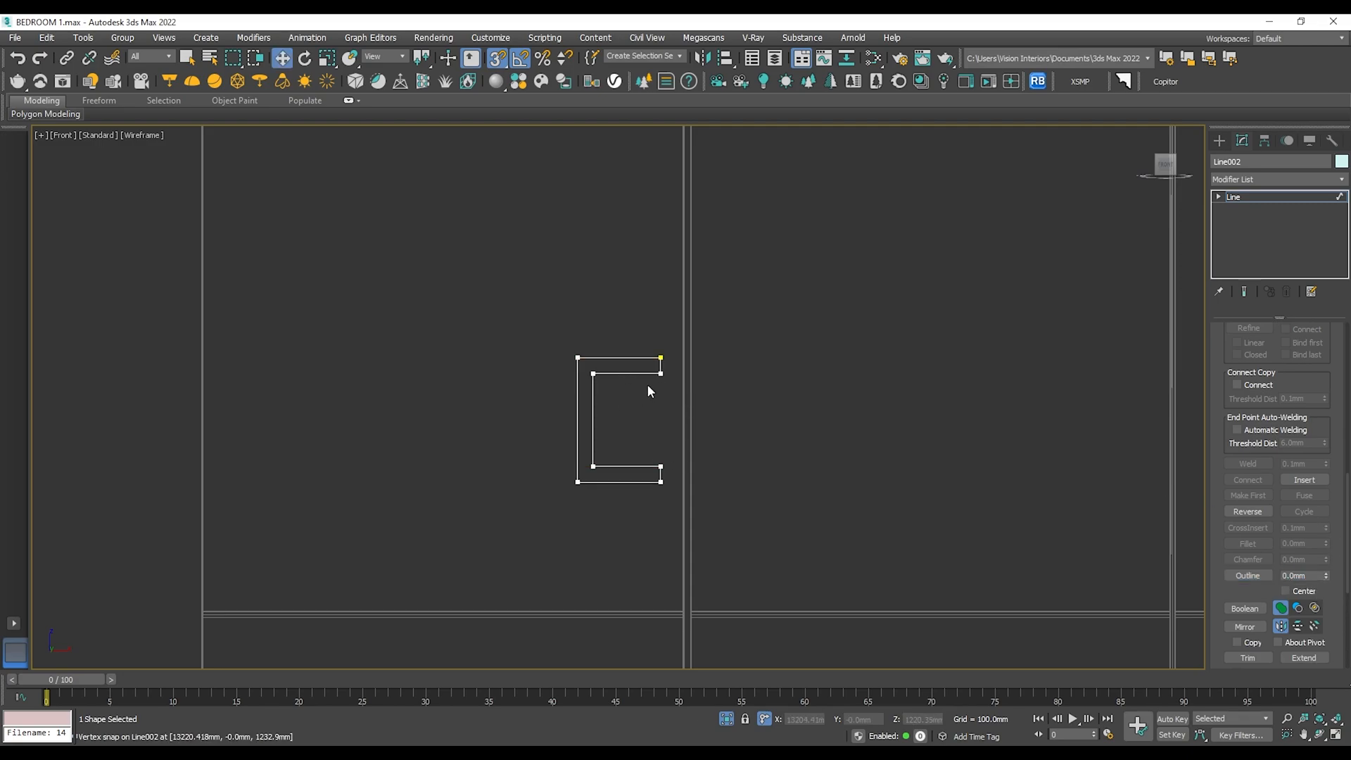
{"action": "left_click", "coordinate": [1235, 197]}
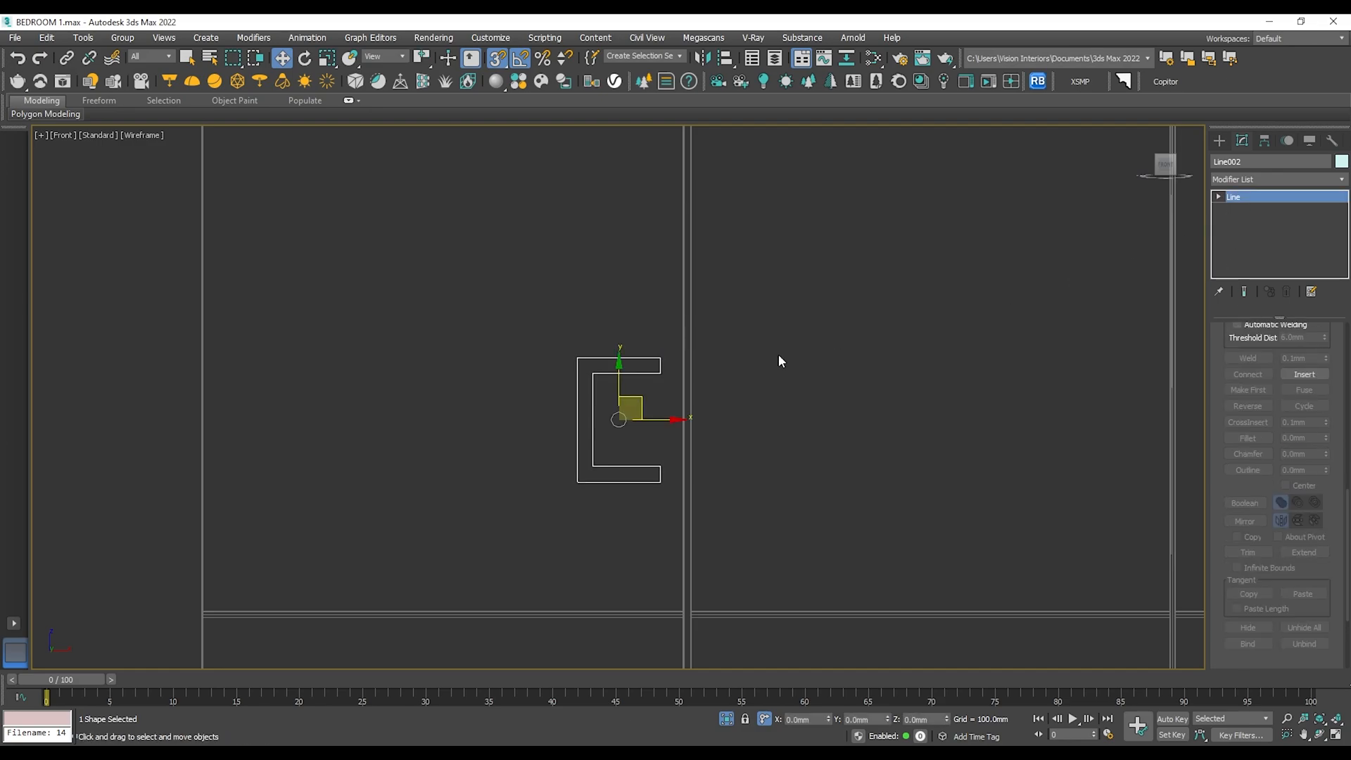
Apply an Extrude modifier to the C-shaped profile and set its amount to 10 mm.
{"action": "left_click", "coordinate": [1258, 182]}
{"action": "type", "text": "ex"}
{"action": "left_click", "coordinate": [1240, 194]}
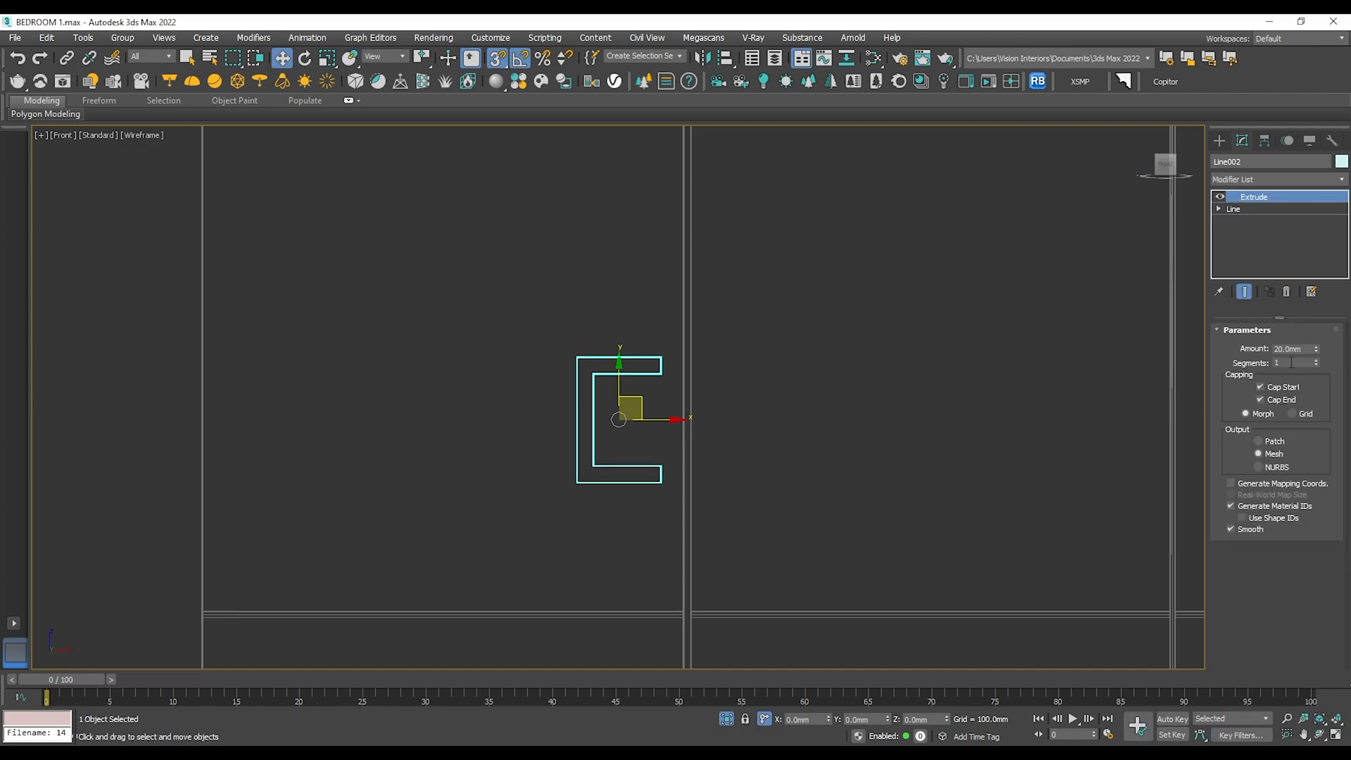
{"action": "key", "text": "p"}
{"action": "middle_click_drag", "start_coordinate": [698, 395], "coordinate": [762, 452], "text": "alt"}
{"action": "key", "text": "F3"}
{"action": "scroll", "coordinate": [646, 403], "scroll_direction": "up", "scroll_amount": 3}
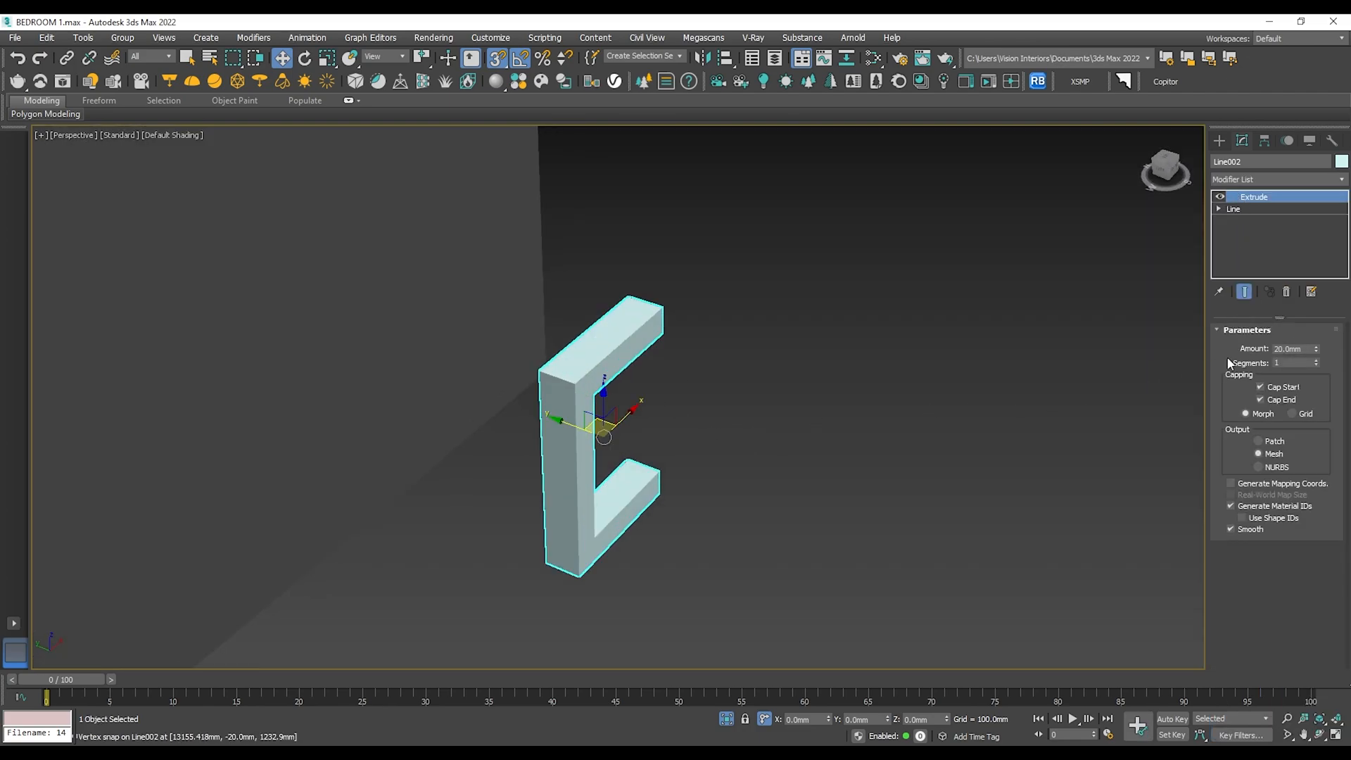
{"action": "key", "text": "Return"}
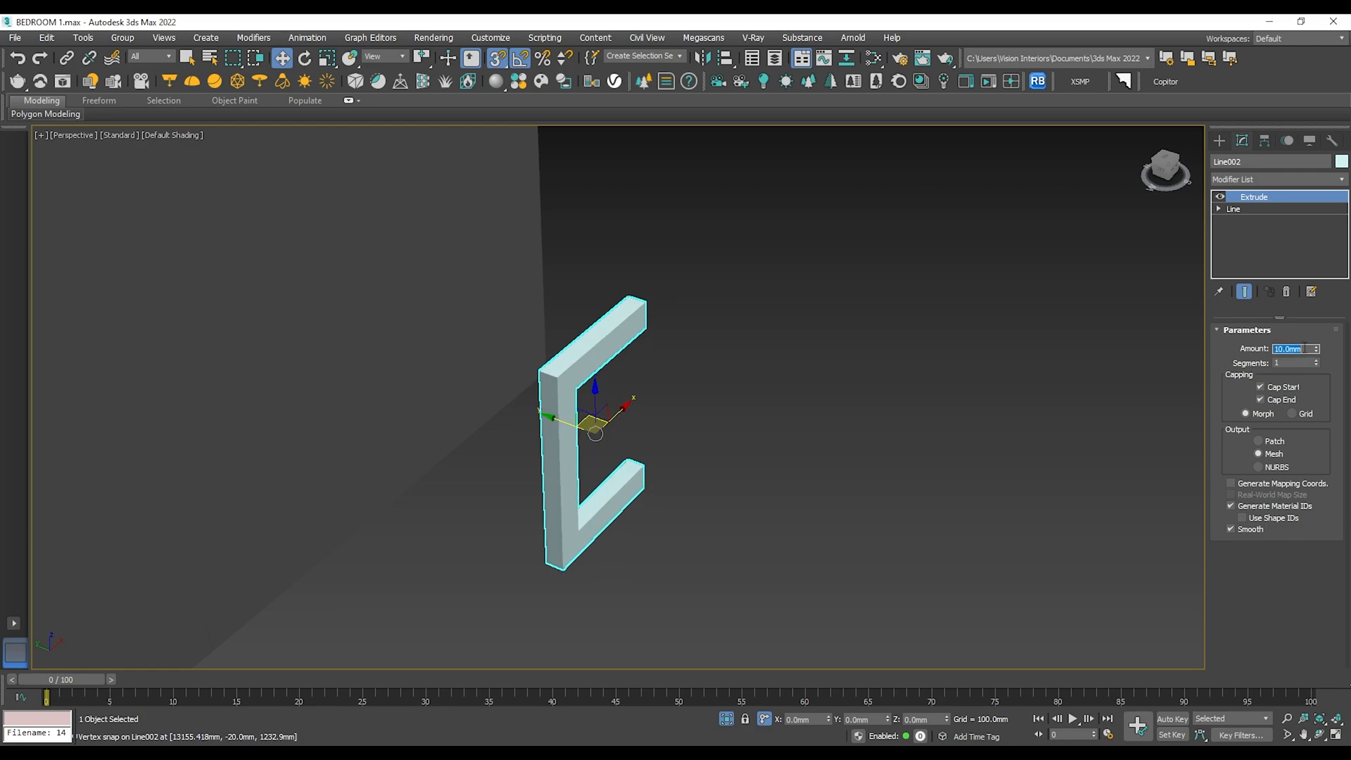
Turn snapping off and move the C-shaped handle in the top view to just in front of the door faces.
{"action": "scroll", "coordinate": [822, 355], "scroll_direction": "down", "scroll_amount": 5}
{"action": "middle_click_drag", "start_coordinate": [822, 355], "coordinate": [858, 411]}
{"action": "key", "text": "t"}
{"action": "key", "text": "z"}
{"action": "key", "text": "F3"}
{"action": "scroll", "coordinate": [753, 414], "scroll_direction": "down", "scroll_amount": 12}
{"action": "scroll", "coordinate": [756, 415], "scroll_direction": "down", "scroll_amount": 3}
{"action": "key", "text": "s"}
{"action": "scroll", "coordinate": [763, 343], "scroll_direction": "up", "scroll_amount": 6}
{"action": "scroll", "coordinate": [741, 347], "scroll_direction": "up", "scroll_amount": 4}
{"action": "scroll", "coordinate": [736, 352], "scroll_direction": "down", "scroll_amount": 2}
{"action": "middle_click_drag", "start_coordinate": [735, 366], "coordinate": [780, 542]}
{"action": "left_click_drag", "start_coordinate": [775, 529], "coordinate": [776, 144]}
{"action": "middle_click_drag", "start_coordinate": [774, 200], "coordinate": [827, 613]}
{"action": "left_click_drag", "start_coordinate": [836, 555], "coordinate": [847, 286]}
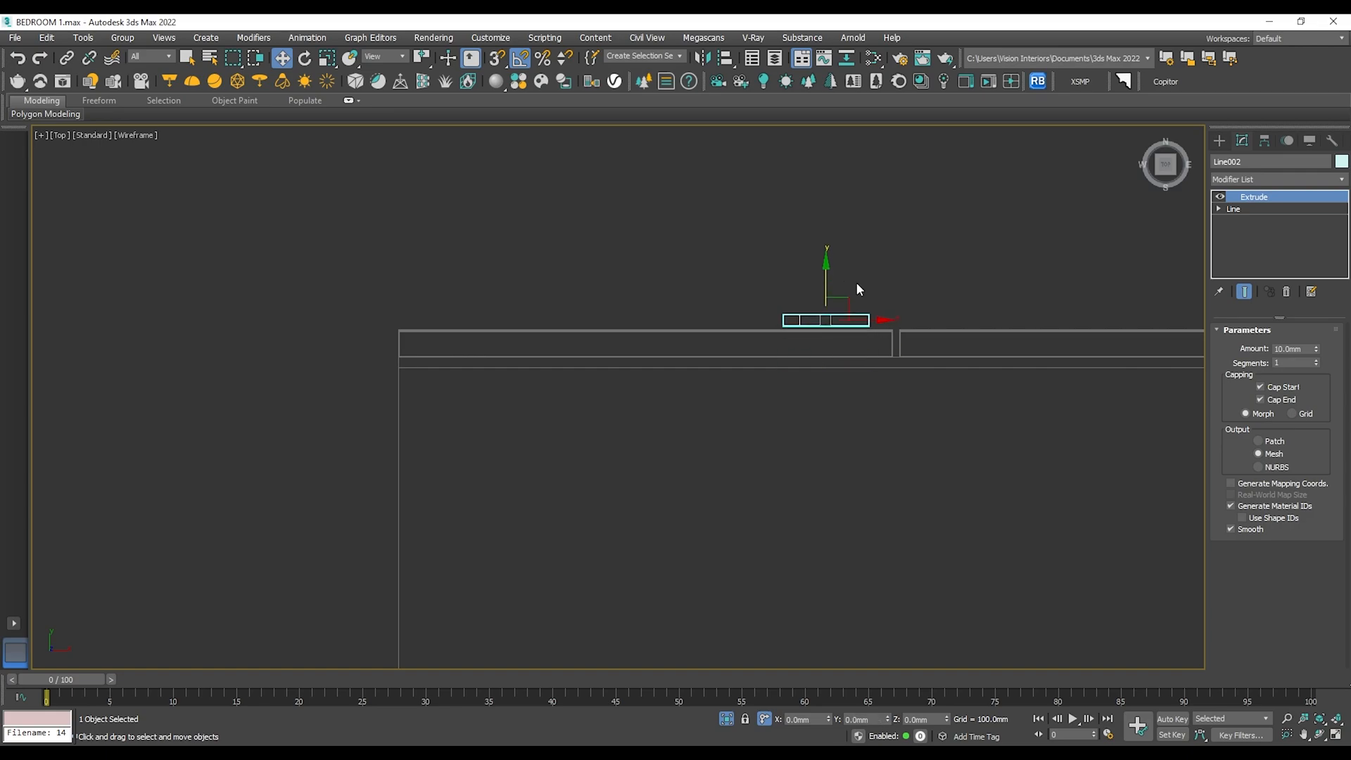
Examine the handle's placement against the wardrobe doors from several angles in the shaded perspective view.
{"action": "key", "text": "p"}
{"action": "key", "text": "z"}
{"action": "mouse_move", "coordinate": [756, 353]}
{"action": "middle_mouse_down", "text": "alt"}
{"action": "mouse_move", "coordinate": [746, 399]}
{"action": "mouse_move", "coordinate": [771, 345]}
{"action": "middle_mouse_up", "text": "alt"}
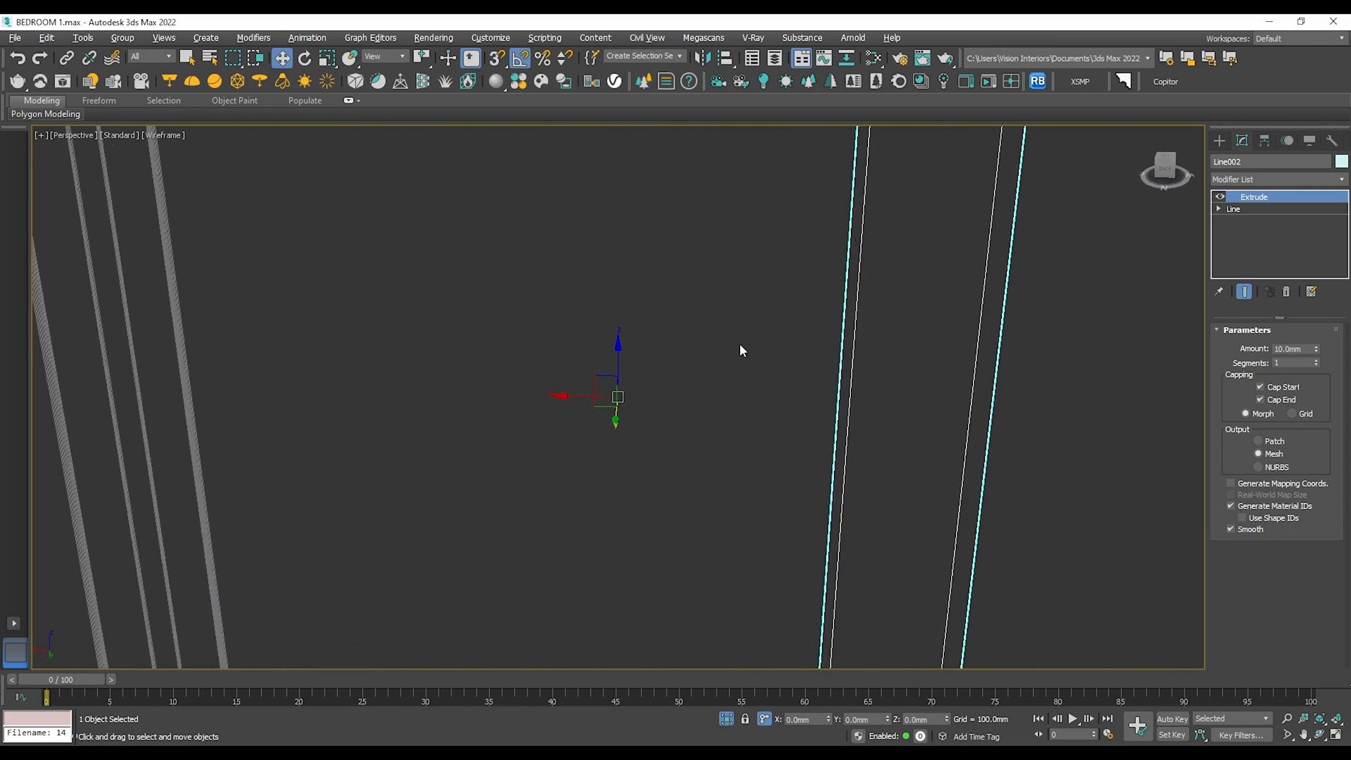
{"action": "scroll", "coordinate": [724, 352], "scroll_direction": "down", "scroll_amount": 5}
{"action": "key", "text": "F3"}
{"action": "middle_click_drag", "start_coordinate": [660, 352], "coordinate": [743, 384], "text": "alt"}
{"action": "scroll", "coordinate": [671, 313], "scroll_direction": "up", "scroll_amount": 3}
{"action": "scroll", "coordinate": [739, 327], "scroll_direction": "down", "scroll_amount": 3}
{"action": "middle_click_drag", "start_coordinate": [742, 326], "coordinate": [661, 318], "text": "alt"}
Create a small Cylinder primitive on the handle's upper arm, near its open end, in the front view.
{"action": "scroll", "coordinate": [634, 378], "scroll_direction": "up", "scroll_amount": 5}
{"action": "key", "text": "F3"}
{"action": "left_click", "coordinate": [1229, 138]}
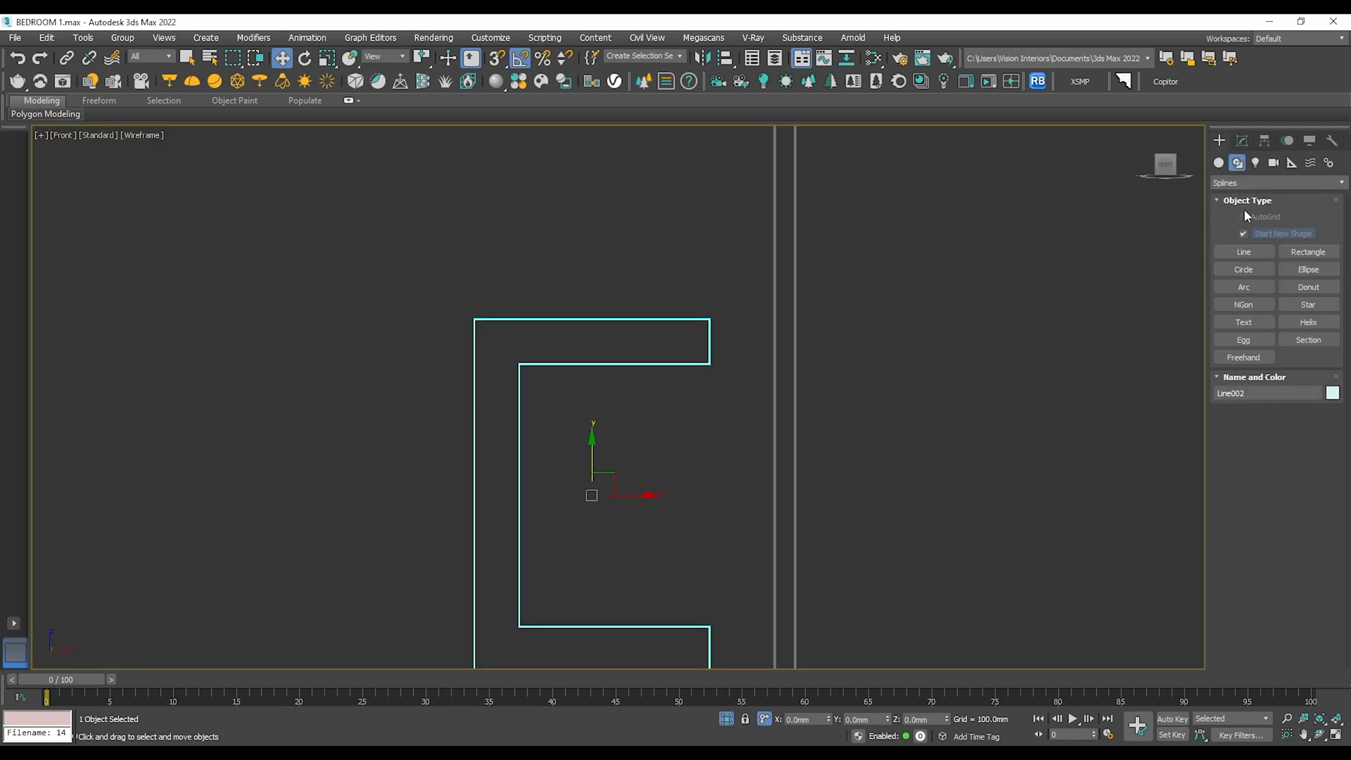
{"action": "left_click", "coordinate": [1242, 269]}
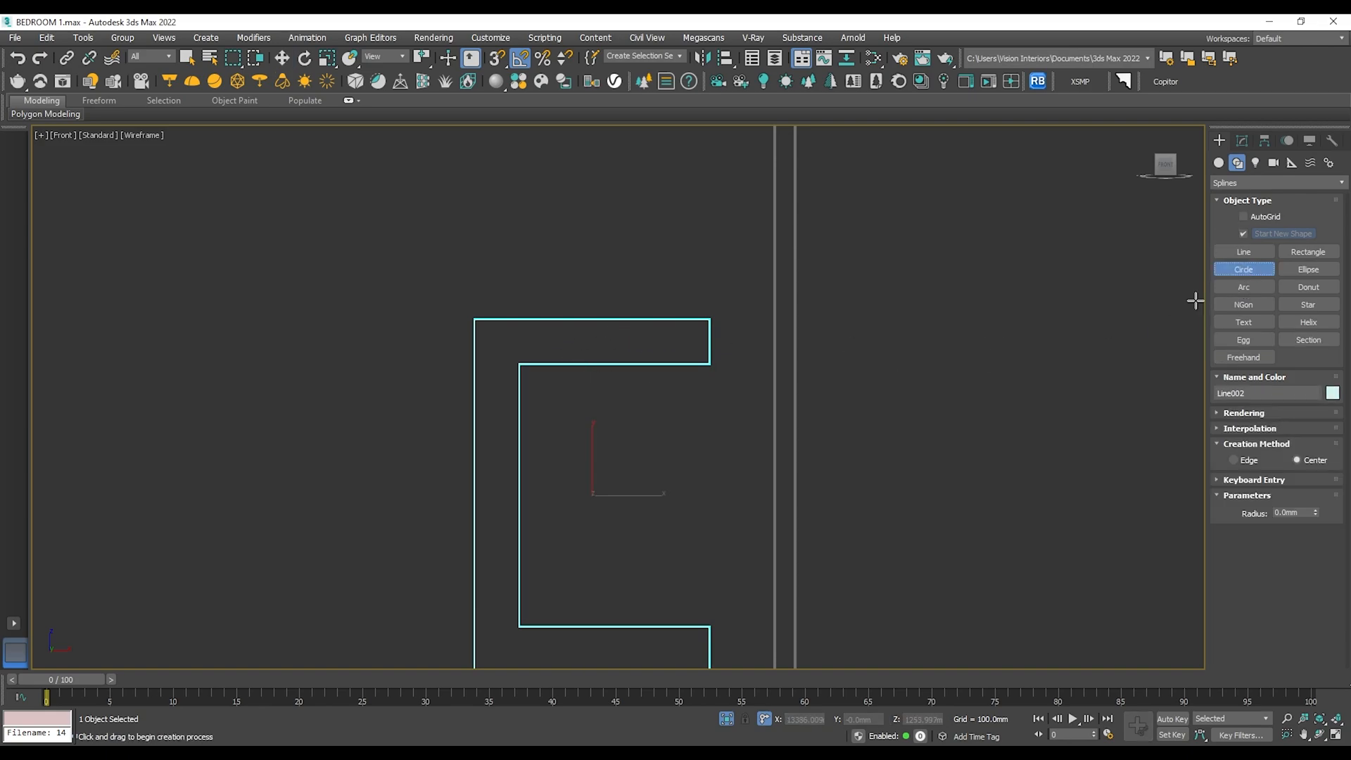
{"action": "left_click", "coordinate": [1218, 162]}
{"action": "left_click", "coordinate": [1243, 270]}
{"action": "scroll", "coordinate": [633, 341], "scroll_direction": "up", "scroll_amount": 2}
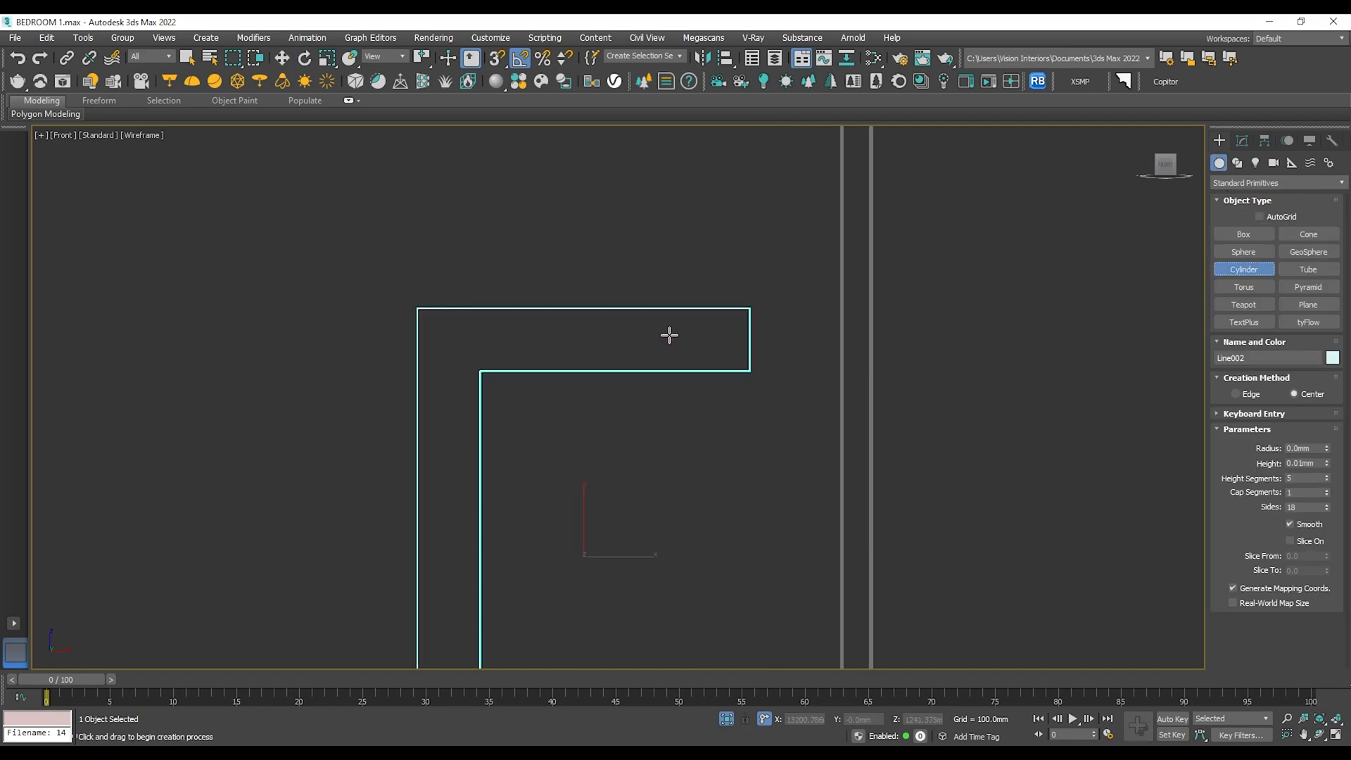
{"action": "key", "text": "w"}
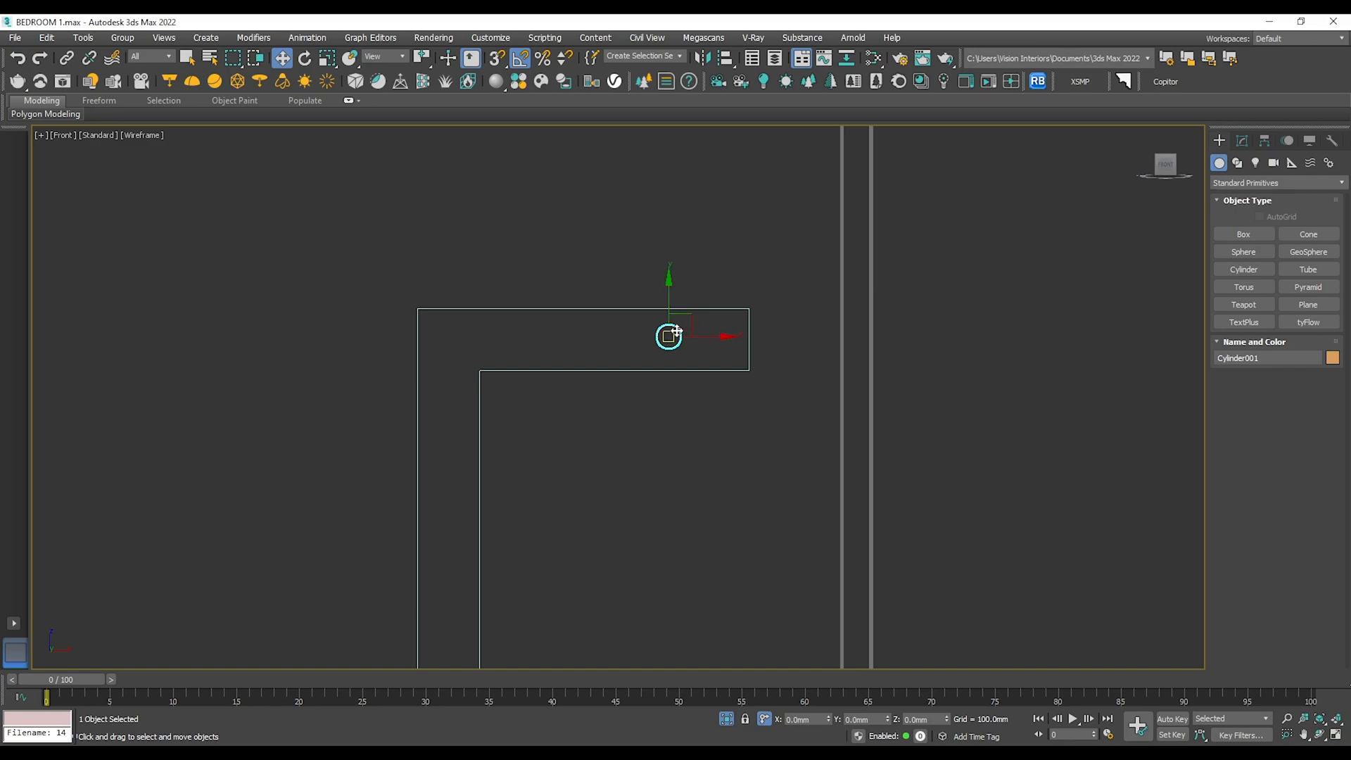
Move the cylinder along Y in the top view up to the handle at the wardrobe's door fronts.
{"action": "key", "text": "t"}
{"action": "scroll", "coordinate": [837, 458], "scroll_direction": "down", "scroll_amount": 5}
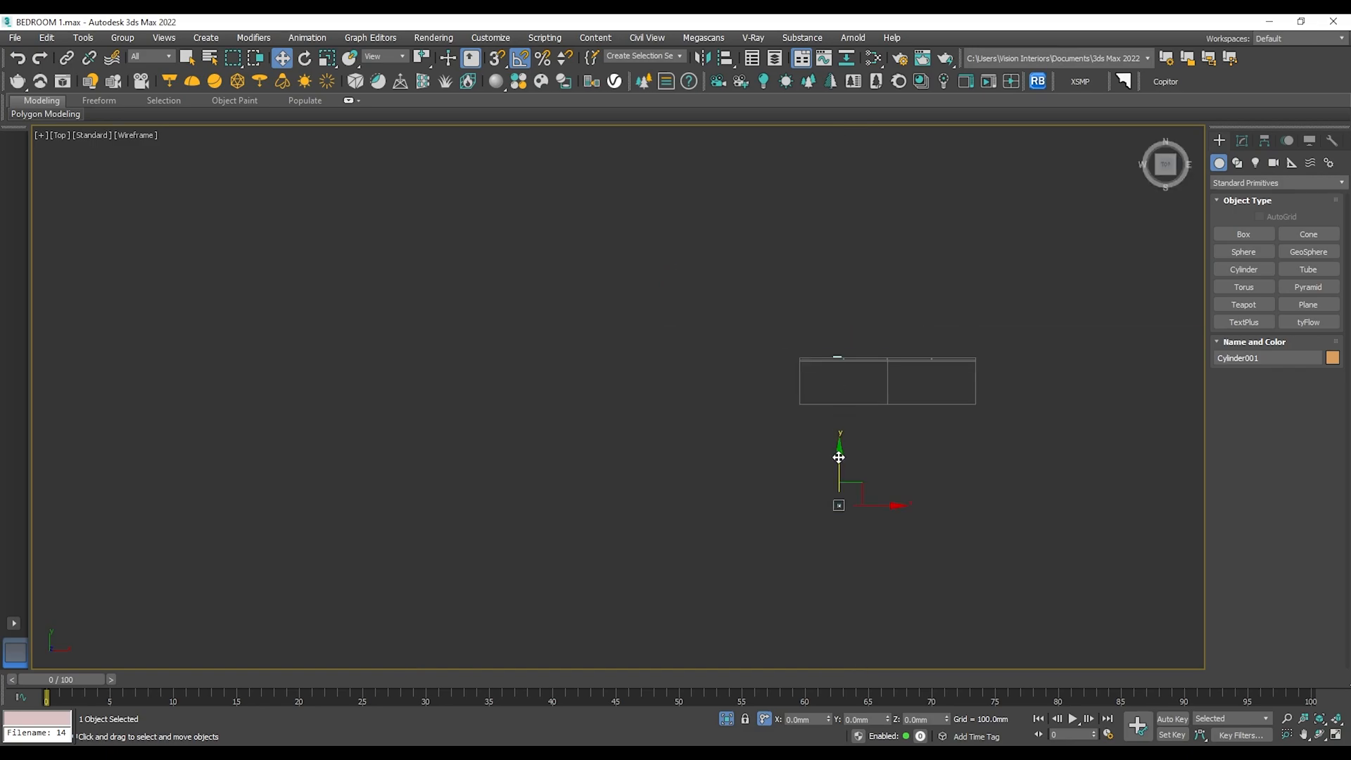
{"action": "scroll", "coordinate": [841, 366], "scroll_direction": "up", "scroll_amount": 6}
{"action": "left_click", "coordinate": [865, 410]}
{"action": "left_click_drag", "start_coordinate": [864, 436], "coordinate": [874, 227]}
Inspect how the cylinder sits against the handle and door from different angles in the perspective view.
{"action": "key", "text": "p"}
{"action": "key", "text": "z"}
{"action": "middle_click_drag", "start_coordinate": [778, 368], "coordinate": [828, 369], "text": "alt"}
{"action": "scroll", "coordinate": [826, 369], "scroll_direction": "down", "scroll_amount": 5}
{"action": "key", "text": "F3"}
{"action": "middle_click_drag", "start_coordinate": [732, 403], "coordinate": [672, 289], "text": "alt"}
{"action": "scroll", "coordinate": [743, 326], "scroll_direction": "down", "scroll_amount": 6}
{"action": "key", "text": "alt+f"}
{"action": "scroll", "coordinate": [767, 360], "scroll_direction": "down", "scroll_amount": 3}
{"action": "key", "text": "Escape"}
Clone the cylinder once straight down onto the handle's lower arm and adjust it to the middle of the arm.
{"action": "key", "text": "f"}
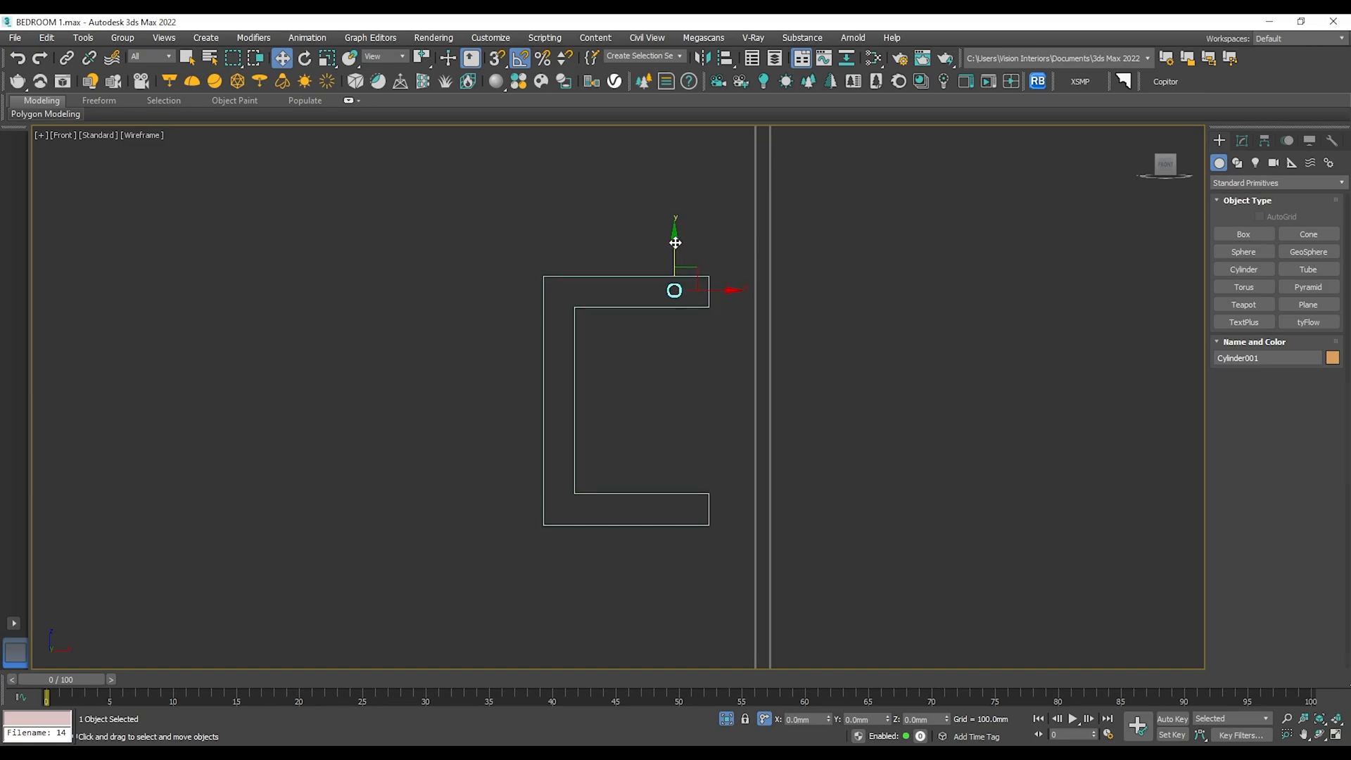
{"action": "left_click_drag", "start_coordinate": [702, 459], "coordinate": [702, 459], "text": "shift"}
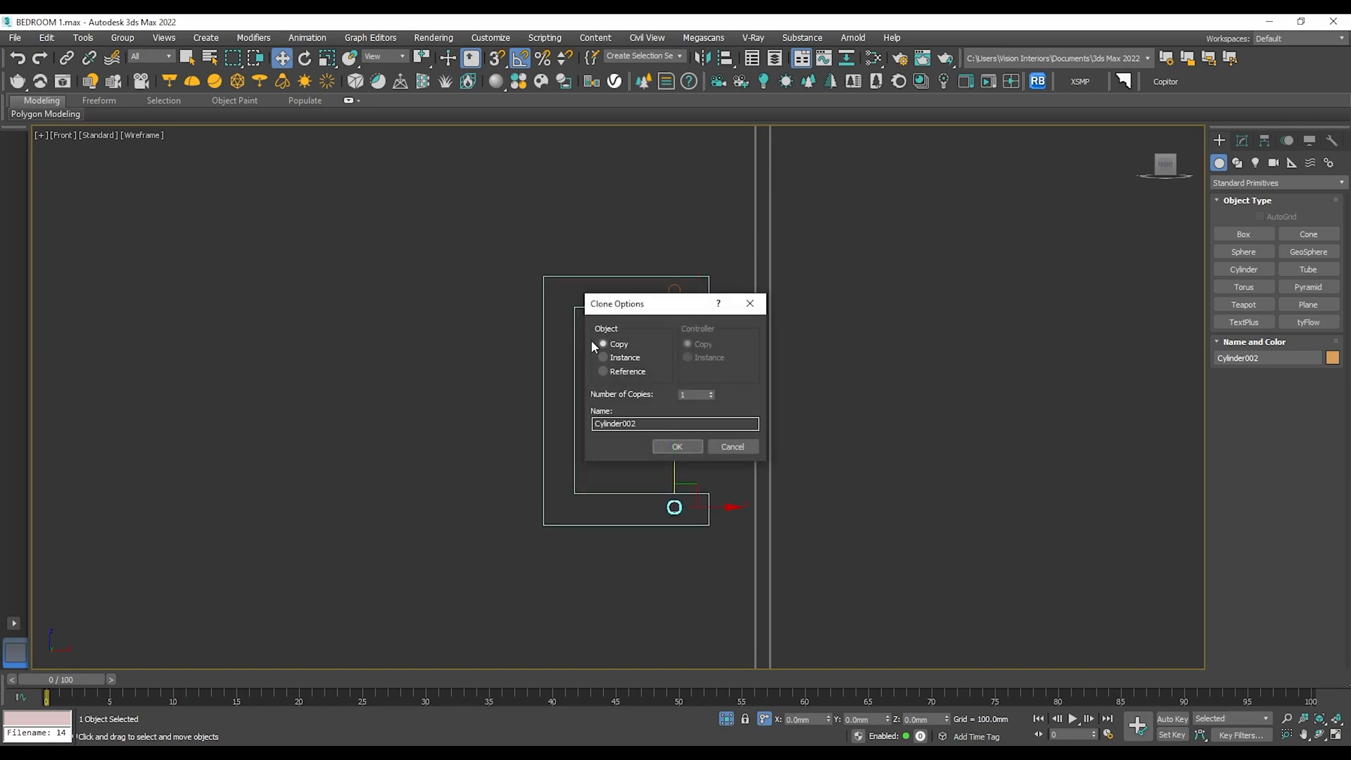
{"action": "left_click", "coordinate": [677, 446]}
{"action": "left_click", "coordinate": [714, 520]}
{"action": "left_click", "coordinate": [674, 506]}
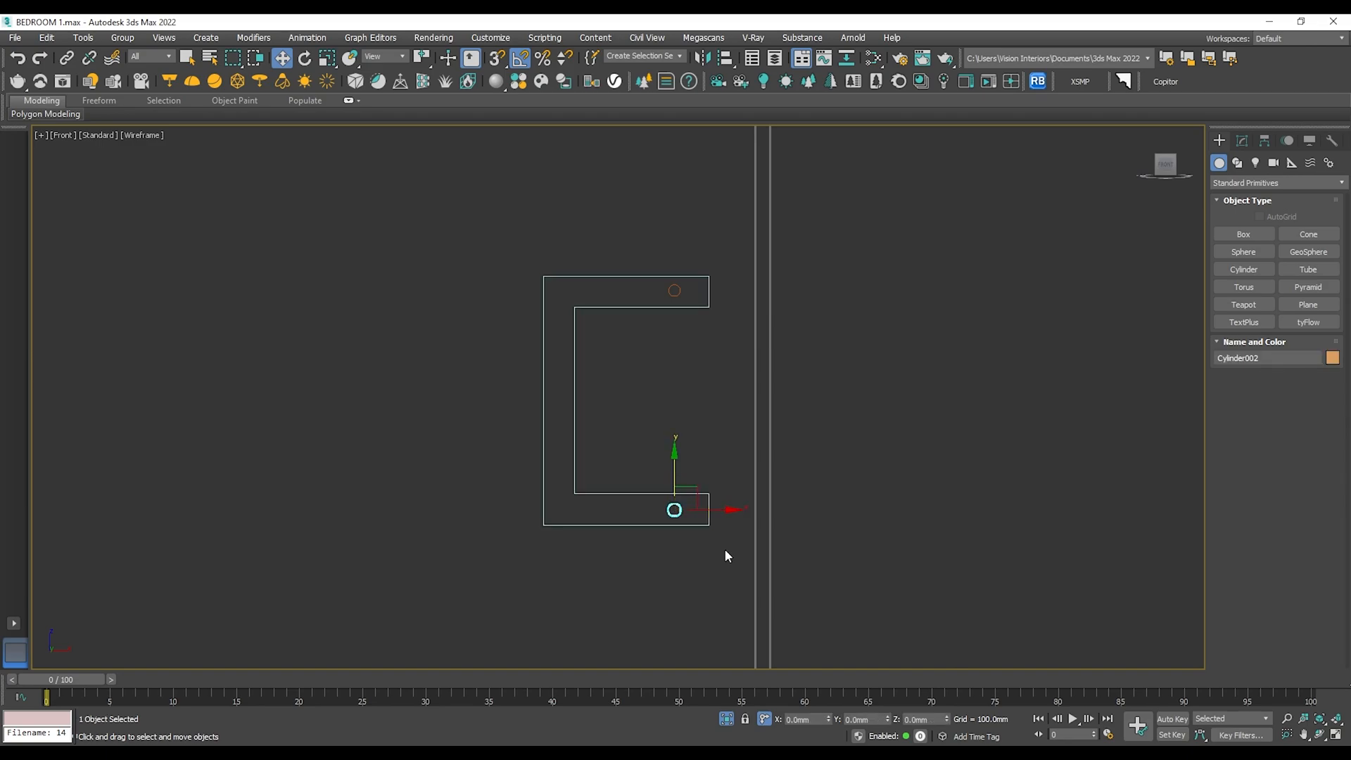
Add a Chamfer modifier to the extruded C-shaped handle.
{"action": "left_click", "coordinate": [622, 492]}
{"action": "left_click", "coordinate": [1242, 141]}
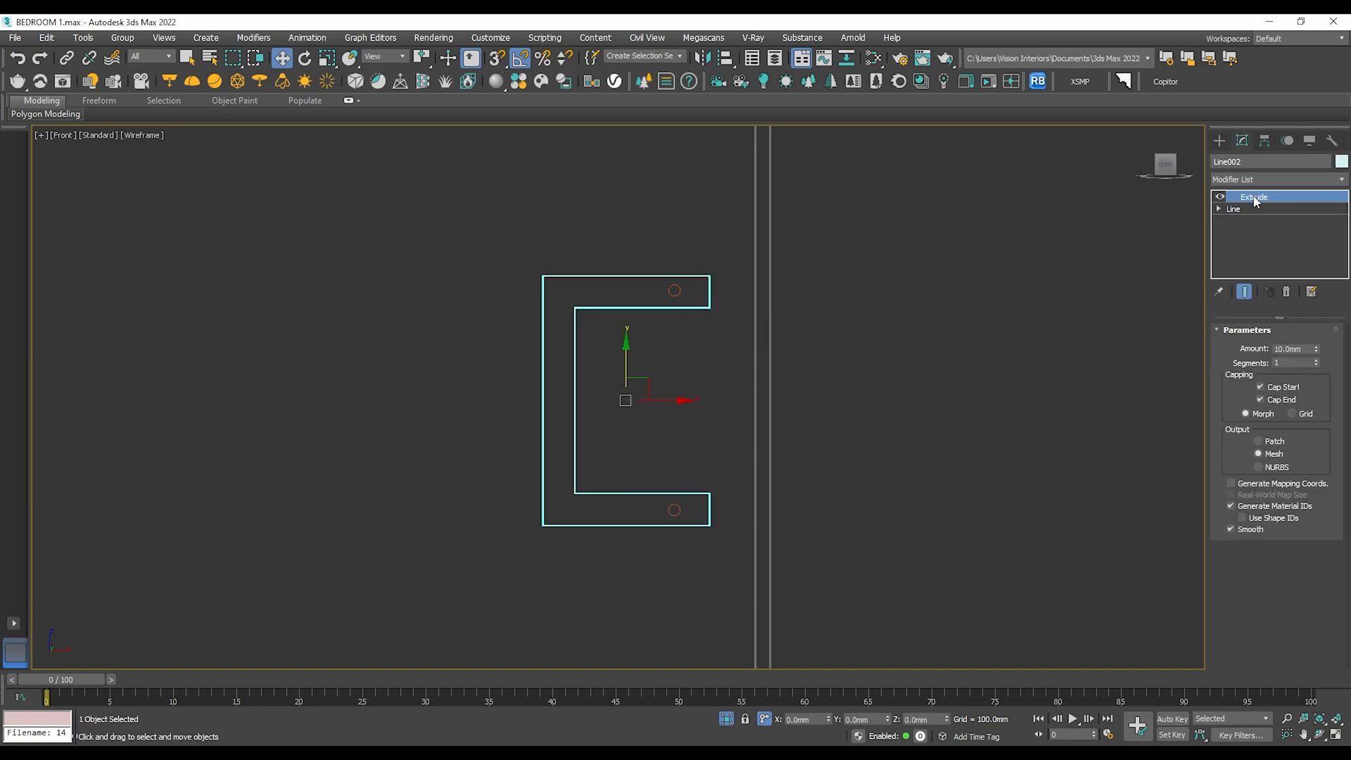
{"action": "left_click", "coordinate": [1253, 180]}
{"action": "type", "text": "ch"}
{"action": "left_click", "coordinate": [1234, 193]}
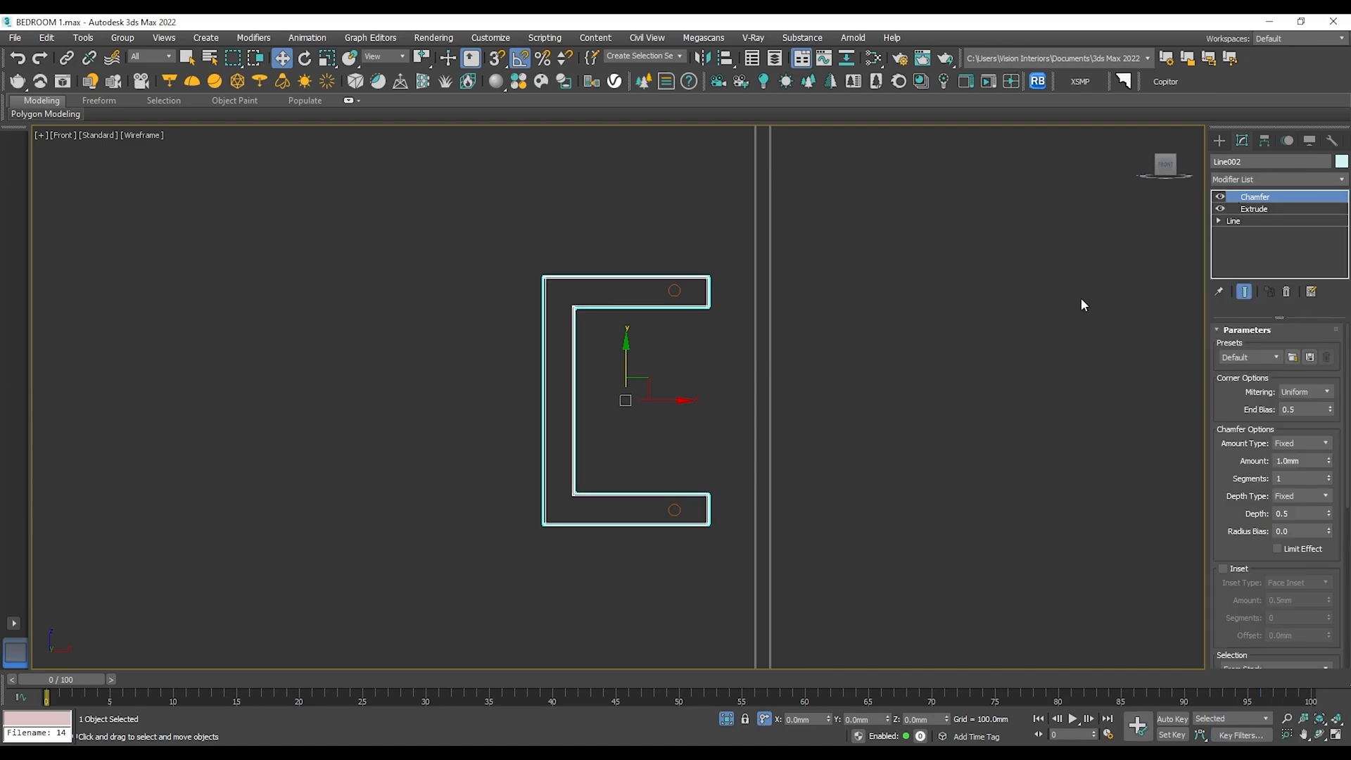
Change the smoothing output option of the handle's Chamfer modifier from Smooth Entire Object and check the shading in perspective.
{"action": "key", "text": "p"}
{"action": "key", "text": "z"}
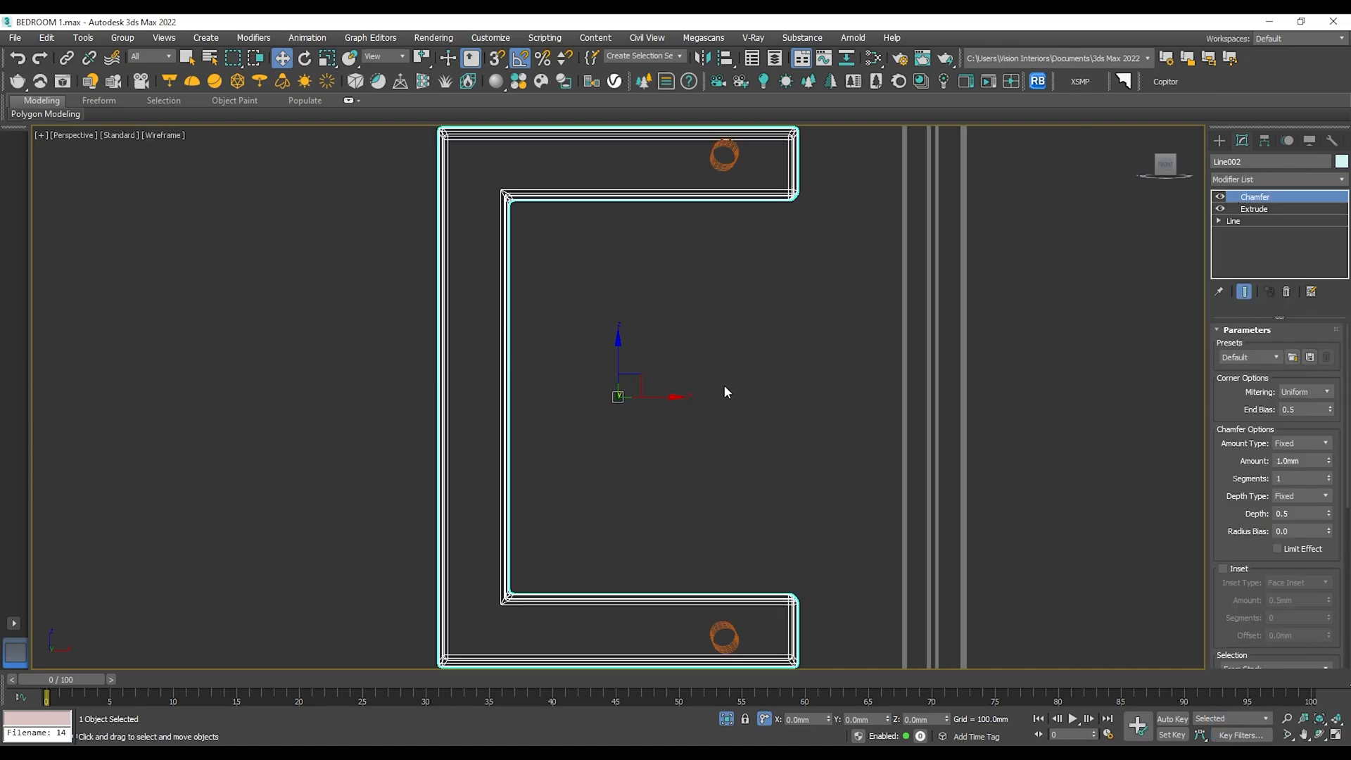
{"action": "key", "text": "F3"}
{"action": "mouse_move", "coordinate": [681, 367]}
{"action": "middle_mouse_down", "text": "alt"}
{"action": "mouse_move", "coordinate": [816, 422]}
{"action": "mouse_move", "coordinate": [1003, 430]}
{"action": "middle_mouse_up", "text": "alt"}
{"action": "scroll", "coordinate": [1250, 531], "scroll_direction": "down", "scroll_amount": 5}
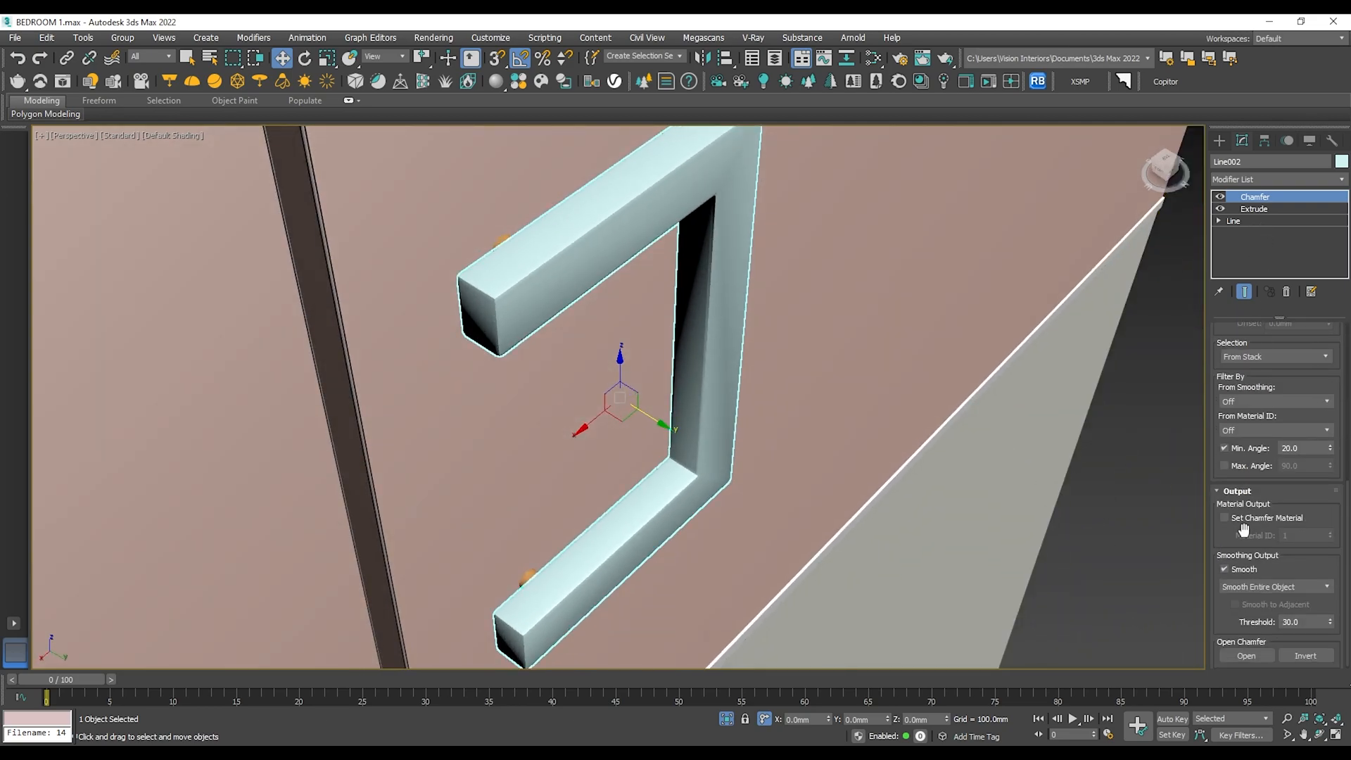
{"action": "left_click", "coordinate": [1259, 587]}
{"action": "left_click", "coordinate": [1241, 603]}
{"action": "scroll", "coordinate": [659, 352], "scroll_direction": "up", "scroll_amount": 2}
{"action": "middle_click_drag", "start_coordinate": [659, 354], "coordinate": [657, 351], "text": "alt"}
Set the handle's chamfer to 5 segments and check the rounded edges against the door.
{"action": "scroll", "coordinate": [1262, 422], "scroll_direction": "up", "scroll_amount": 4}
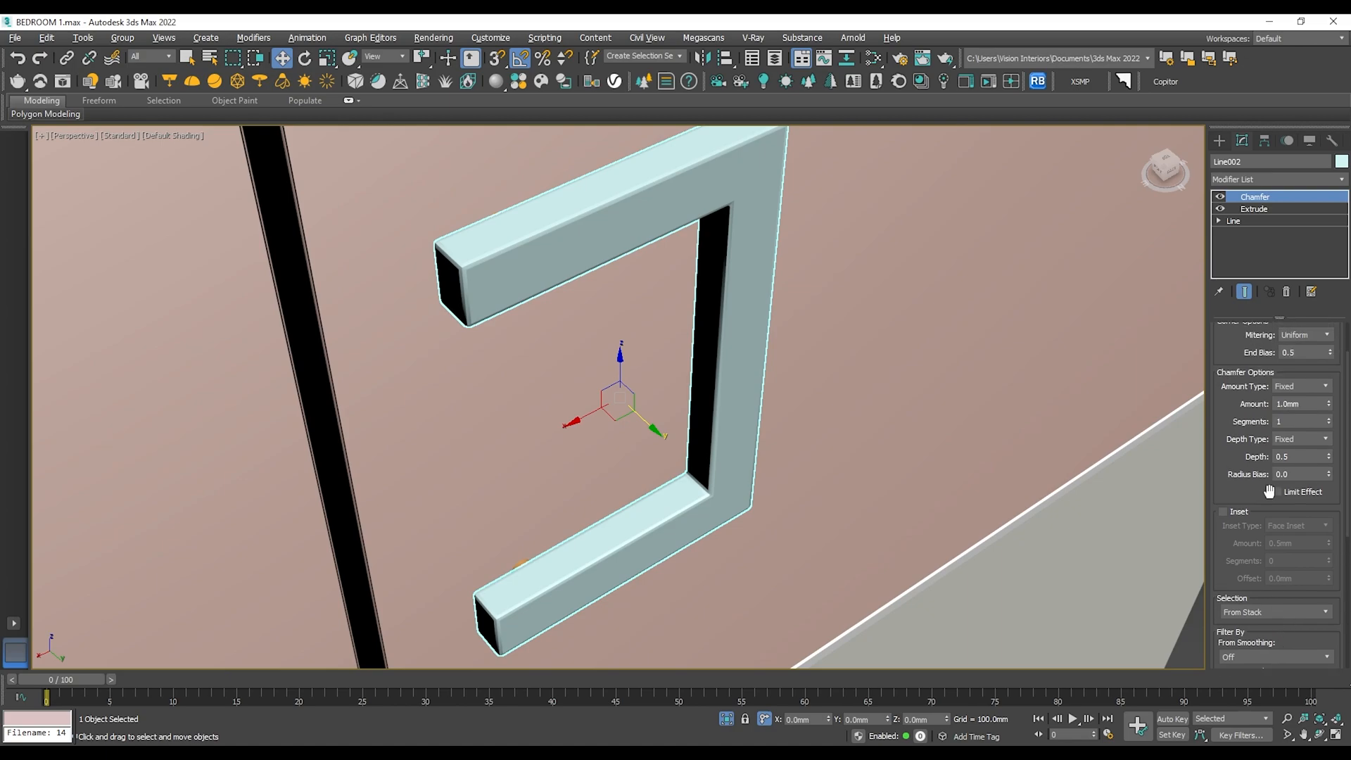
{"action": "left_click", "coordinate": [1303, 425]}
{"action": "type", "text": "5"}
{"action": "key", "text": "Return"}
{"action": "scroll", "coordinate": [578, 330], "scroll_direction": "down", "scroll_amount": 5}
{"action": "middle_click_drag", "start_coordinate": [596, 352], "coordinate": [635, 281], "text": "alt"}
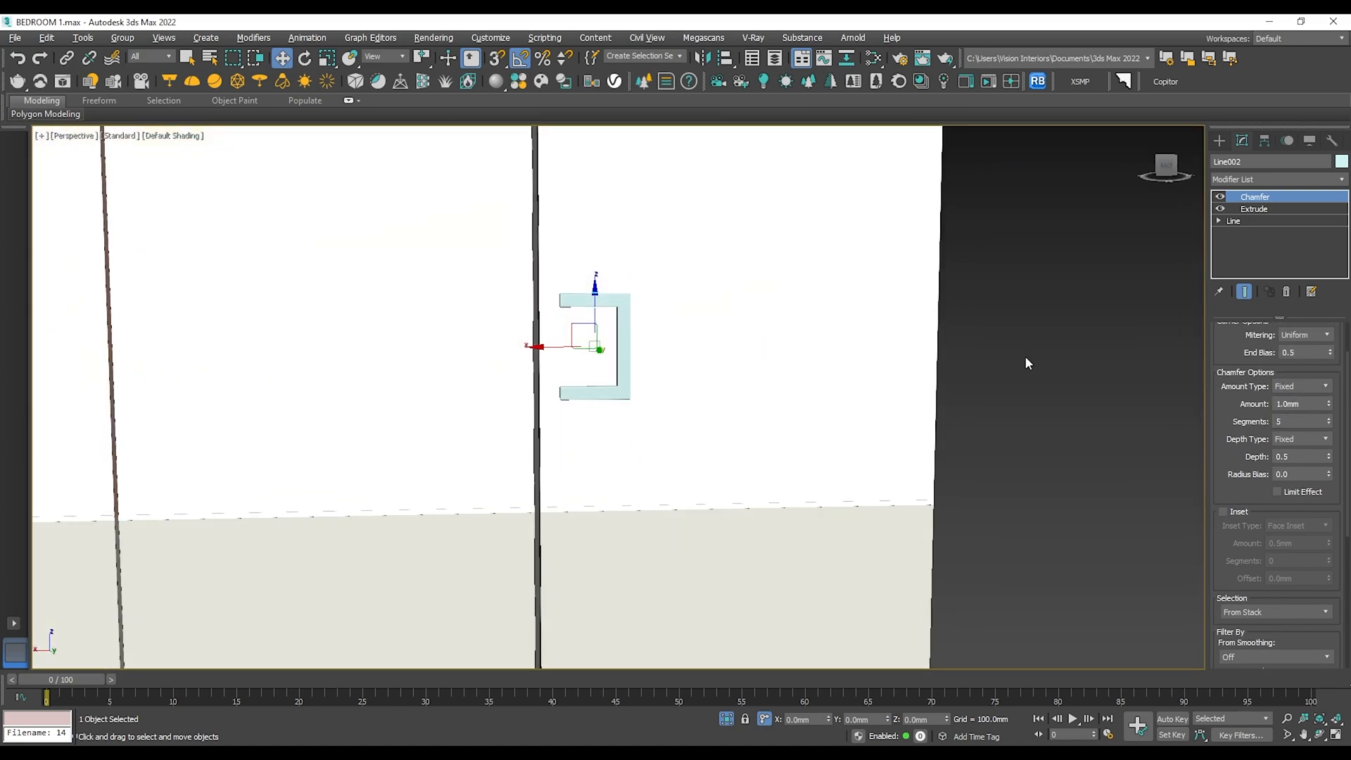
{"action": "left_click", "coordinate": [1019, 361]}
{"action": "scroll", "coordinate": [788, 319], "scroll_direction": "down", "scroll_amount": 6}
{"action": "middle_click_drag", "start_coordinate": [789, 320], "coordinate": [768, 362], "text": "alt"}
{"action": "scroll", "coordinate": [758, 335], "scroll_direction": "up", "scroll_amount": 6}
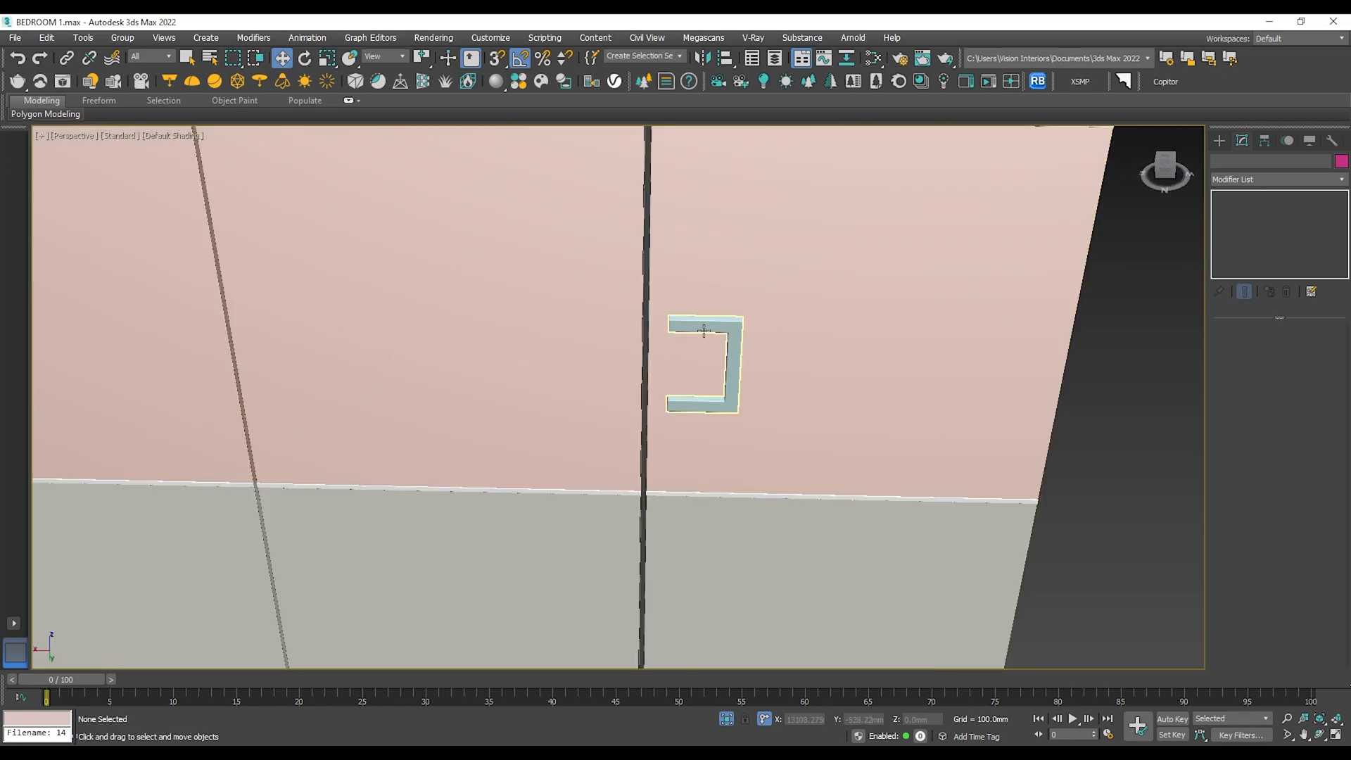
Group the C-shaped handle with its two mounting cylinders under the default group name.
{"action": "left_click", "coordinate": [703, 330]}
{"action": "key", "text": "F3"}
{"action": "key", "text": "f"}
{"action": "key", "text": "z"}
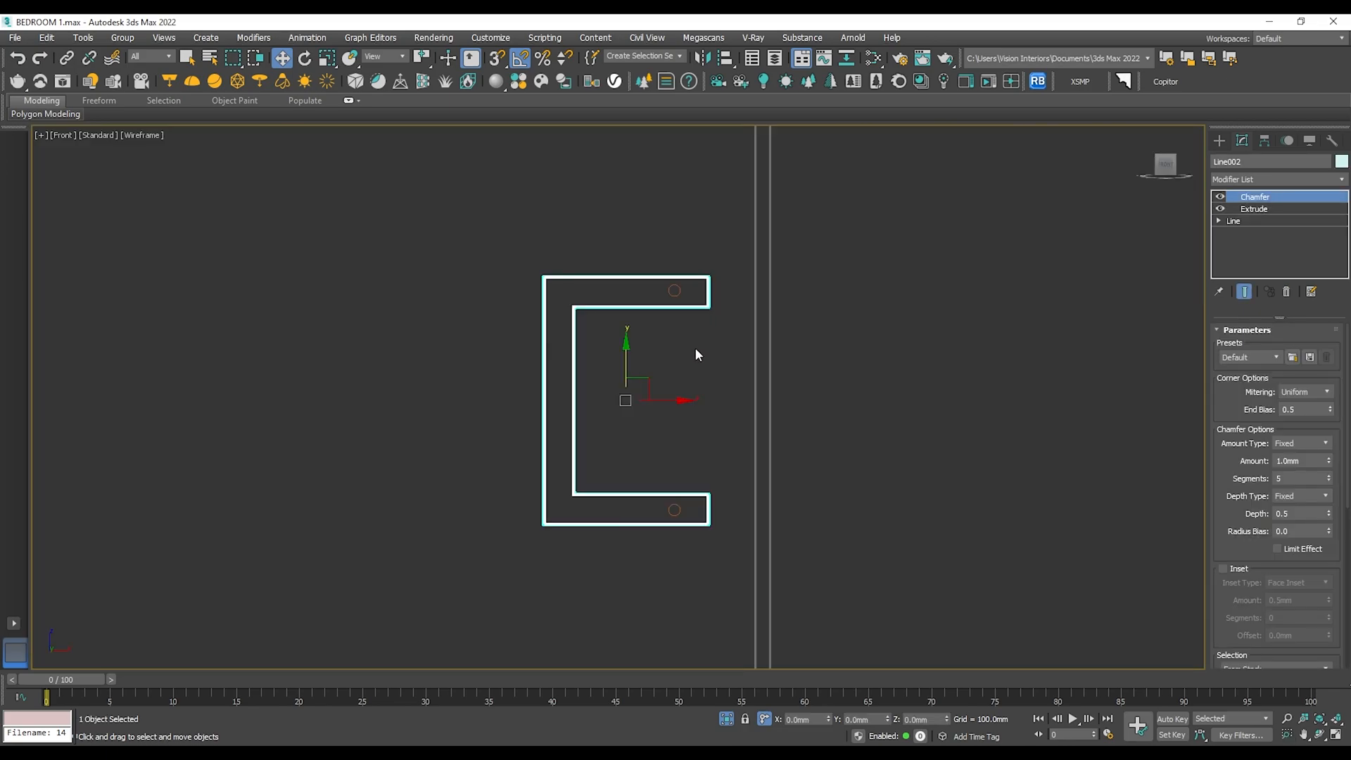
{"action": "left_click", "coordinate": [679, 290], "text": "ctrl"}
{"action": "left_click", "coordinate": [110, 39]}
{"action": "left_click", "coordinate": [168, 88]}
{"action": "left_click", "coordinate": [686, 413]}
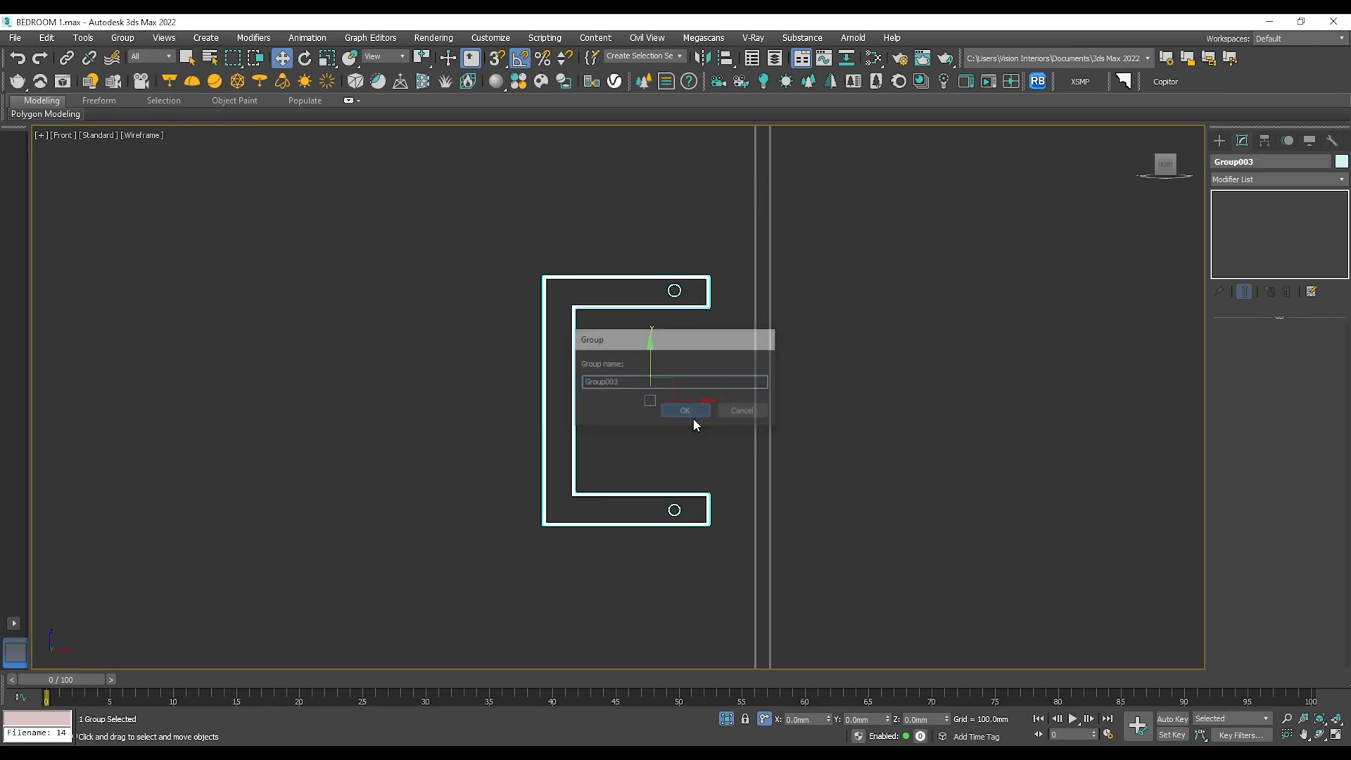
Assign the V-Ray material Material #76 to the handle group.
{"action": "key", "text": "m"}
{"action": "double_click", "coordinate": [795, 345]}
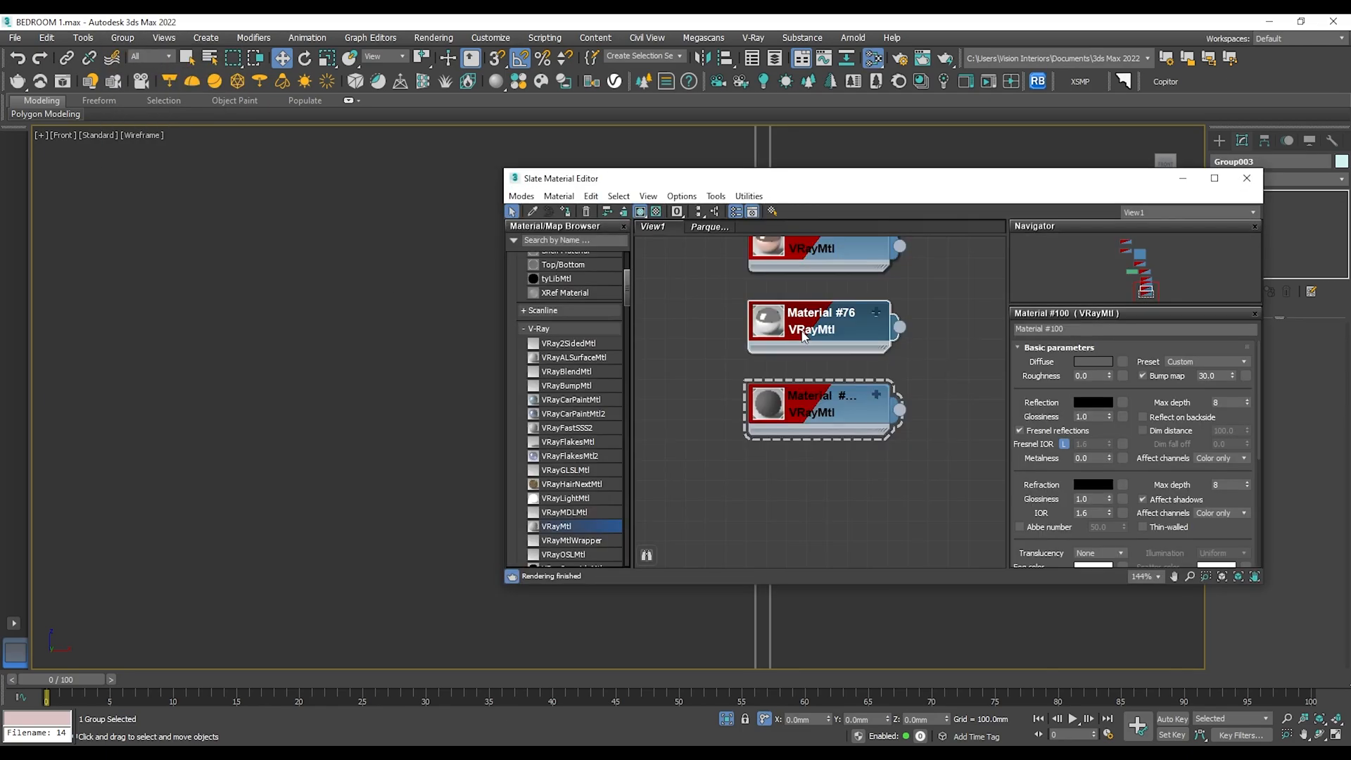
{"action": "left_click", "coordinate": [1259, 182]}
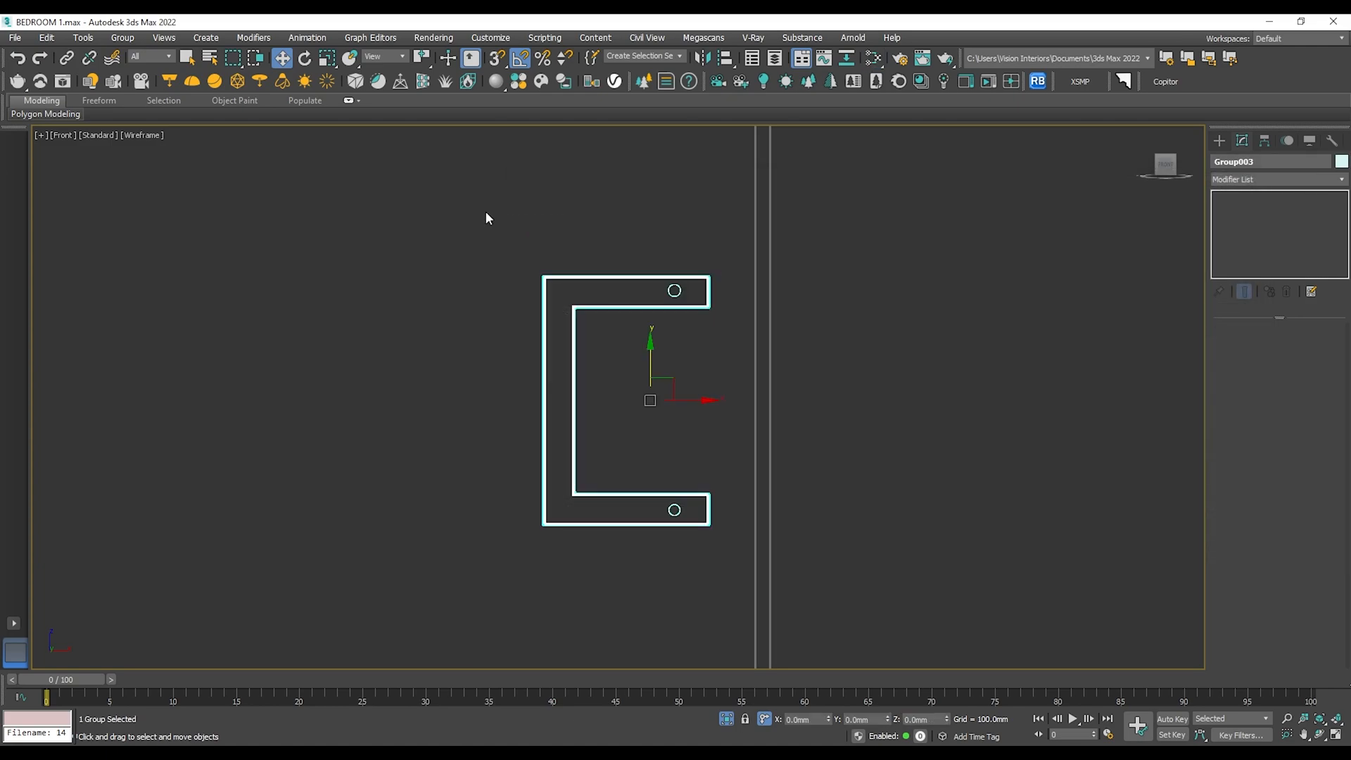
Clone the handle group as a copy onto the adjacent door in the front view and mirror it about the X axis.
{"action": "scroll", "coordinate": [653, 385], "scroll_direction": "down", "scroll_amount": 1}
{"action": "scroll", "coordinate": [653, 384], "scroll_direction": "down", "scroll_amount": 2}
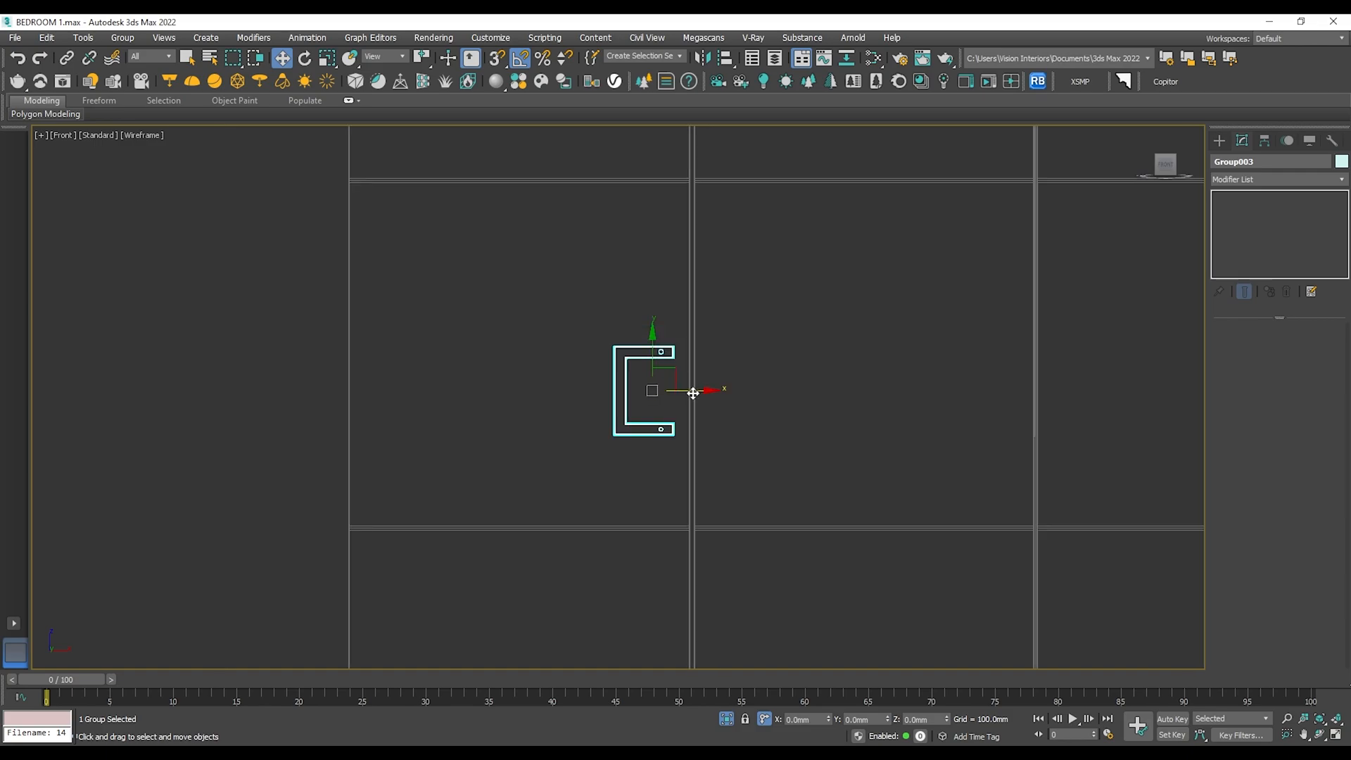
{"action": "left_click_drag", "start_coordinate": [693, 393], "coordinate": [789, 390], "text": "shift"}
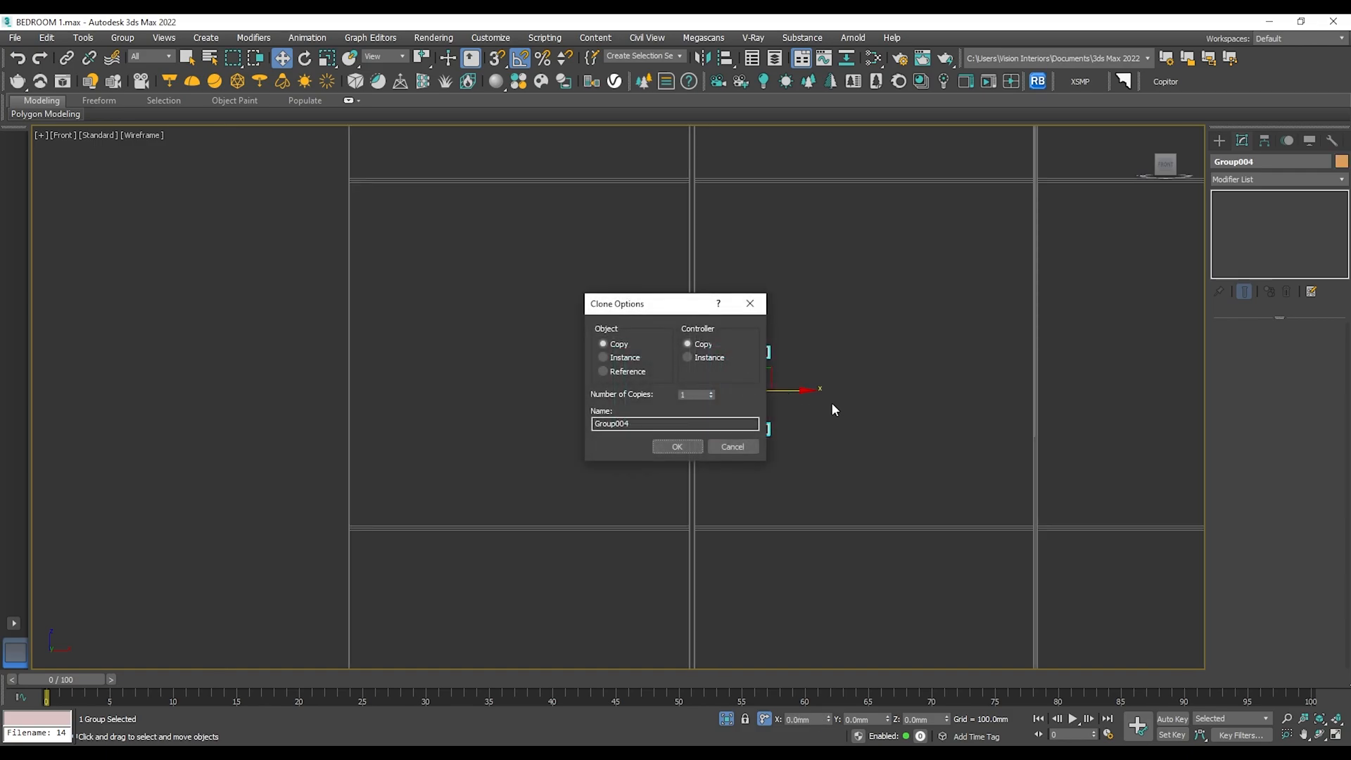
{"action": "key", "text": "Return"}
{"action": "left_click", "coordinate": [702, 58]}
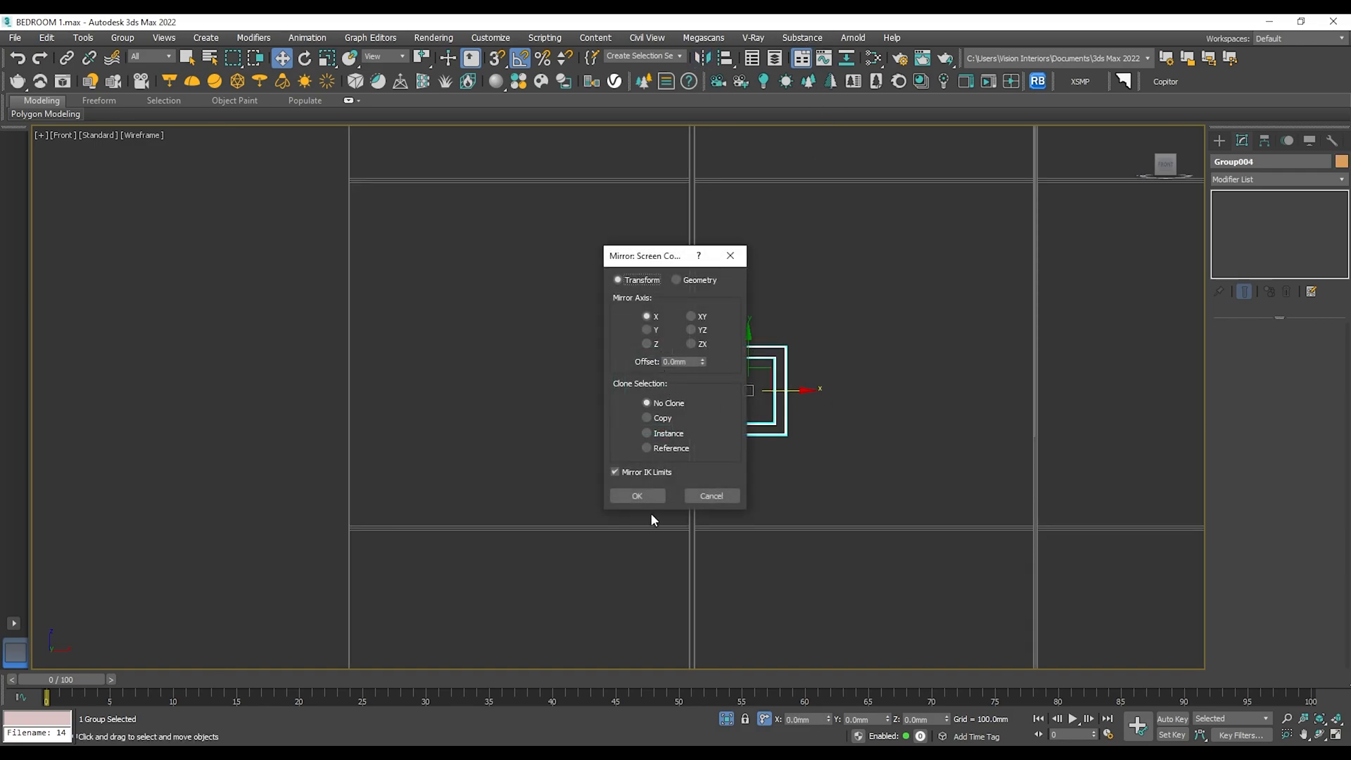
{"action": "left_click", "coordinate": [639, 496]}
{"action": "scroll", "coordinate": [776, 394], "scroll_direction": "up", "scroll_amount": 1}
{"action": "left_click_drag", "start_coordinate": [779, 407], "coordinate": [778, 407]}
Examine the mirrored handle pair on the wardrobe doors from several perspective angles.
{"action": "left_click", "coordinate": [851, 381]}
{"action": "left_click", "coordinate": [771, 384]}
{"action": "left_click", "coordinate": [621, 346], "text": "ctrl"}
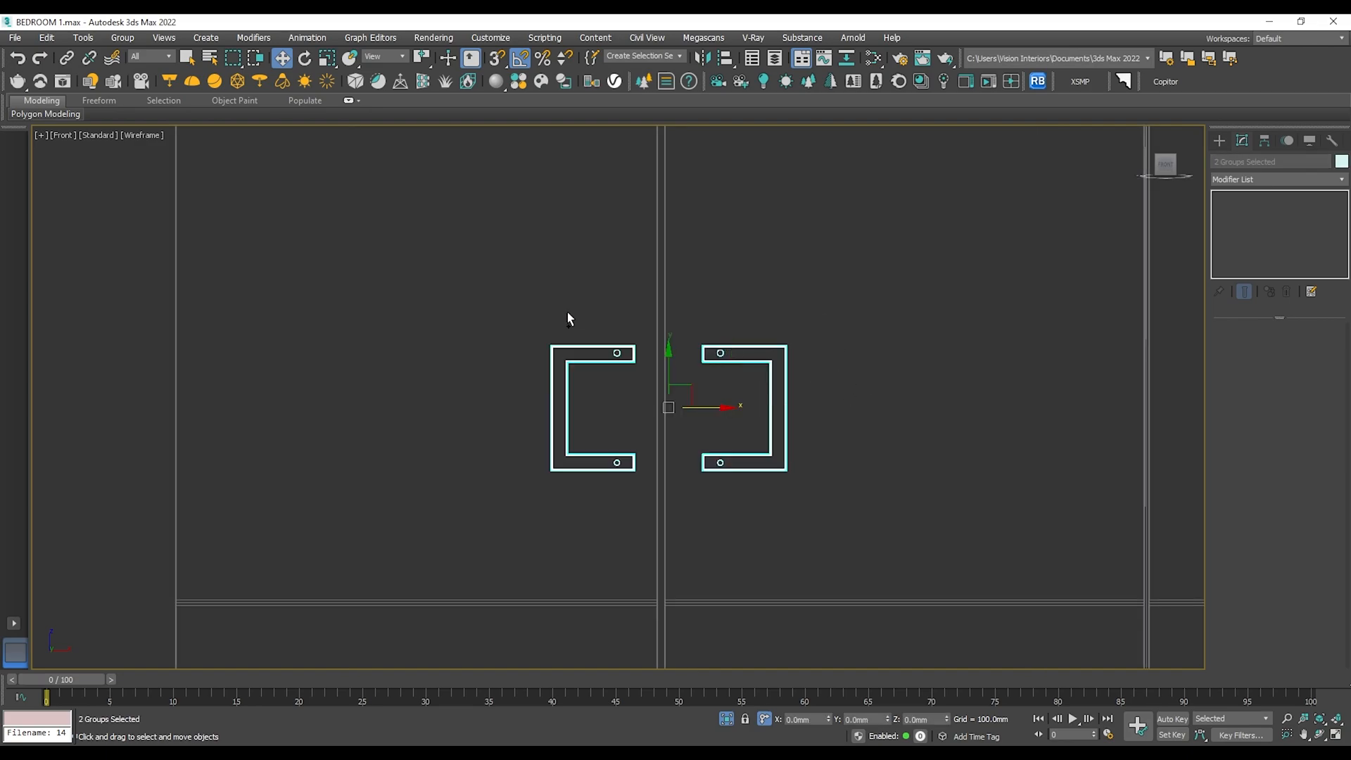
{"action": "scroll", "coordinate": [567, 311], "scroll_direction": "down", "scroll_amount": 3}
{"action": "key", "text": "p"}
{"action": "scroll", "coordinate": [664, 354], "scroll_direction": "down", "scroll_amount": 5}
{"action": "middle_click_drag", "start_coordinate": [664, 394], "coordinate": [964, 455], "text": "alt"}
{"action": "scroll", "coordinate": [651, 387], "scroll_direction": "up", "scroll_amount": 4}
{"action": "middle_click_drag", "start_coordinate": [669, 394], "coordinate": [740, 392], "text": "alt"}
{"action": "left_click", "coordinate": [914, 409]}
{"action": "middle_click_drag", "start_coordinate": [868, 407], "coordinate": [914, 443], "text": "alt"}
{"action": "middle_click_drag", "start_coordinate": [810, 357], "coordinate": [904, 452]}
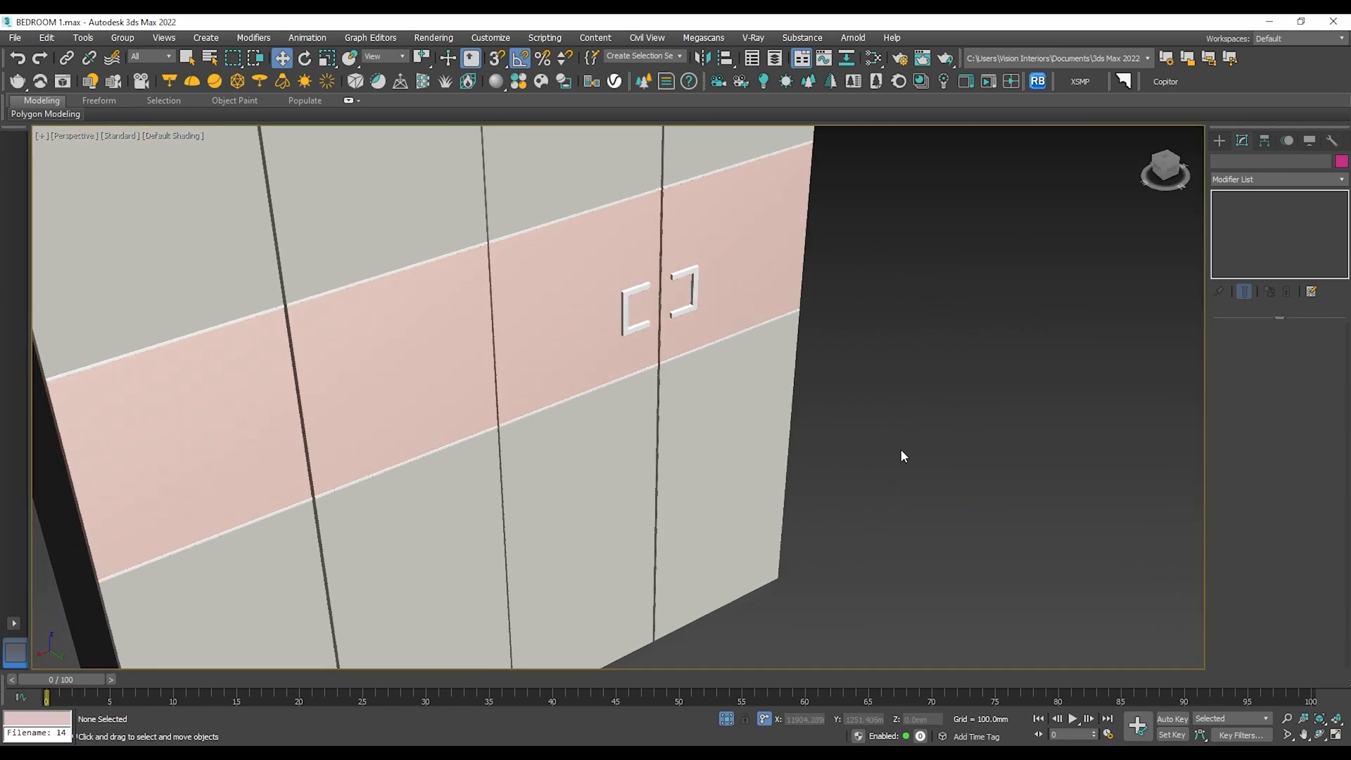
{"action": "scroll", "coordinate": [713, 298], "scroll_direction": "down", "scroll_amount": 4}
{"action": "middle_click_drag", "start_coordinate": [727, 320], "coordinate": [699, 317], "text": "alt"}
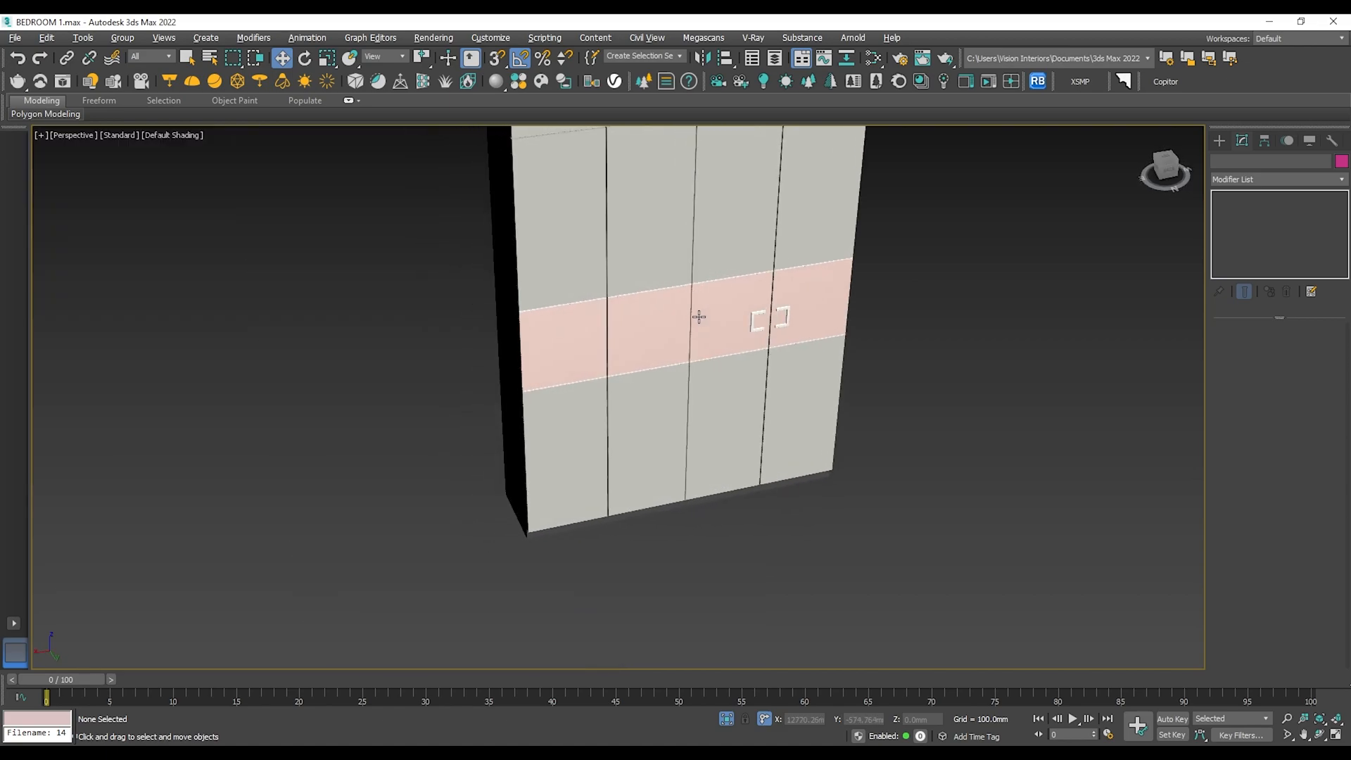
{"action": "scroll", "coordinate": [763, 318], "scroll_direction": "up", "scroll_amount": 4}
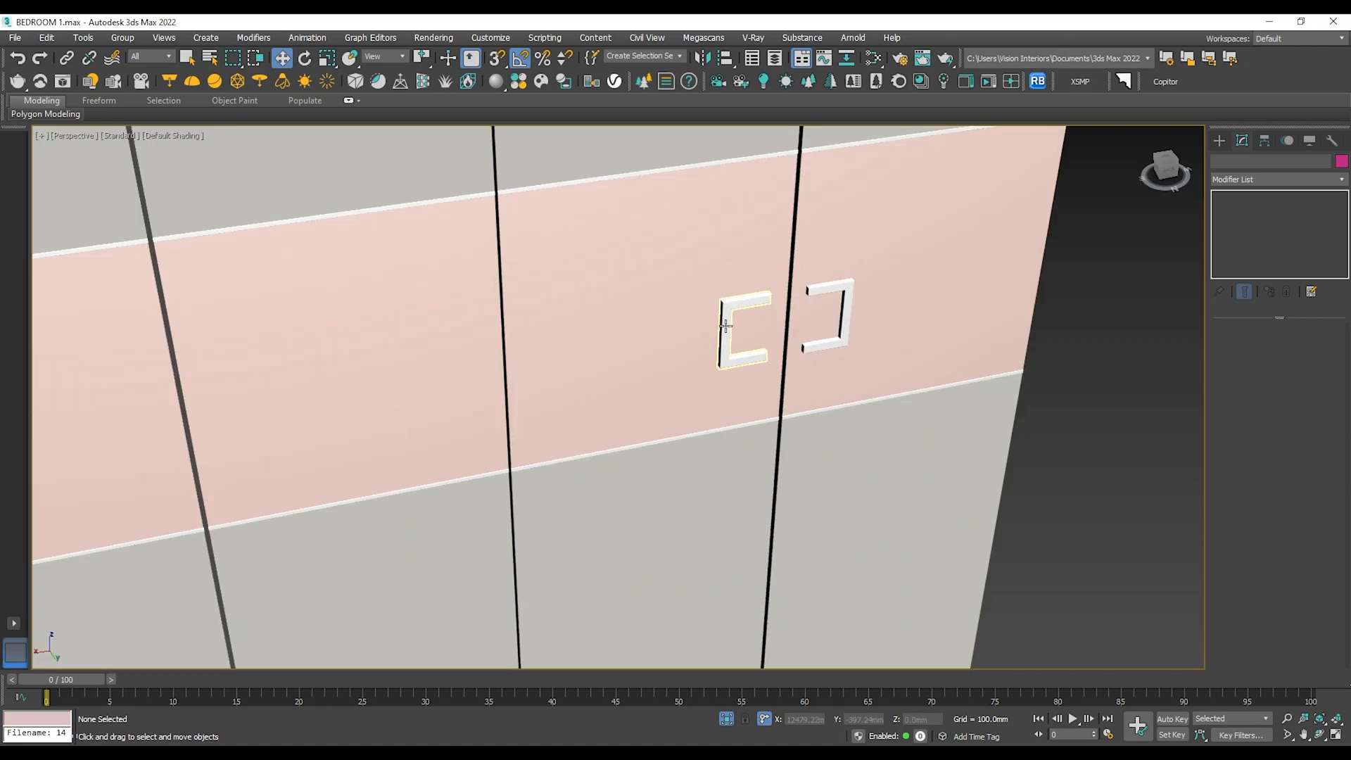
Open the mirrored handle's group for editing in the front view.
{"action": "left_click", "coordinate": [750, 320]}
{"action": "key", "text": "f"}
{"action": "key", "text": "z"}
{"action": "key", "text": "F3"}
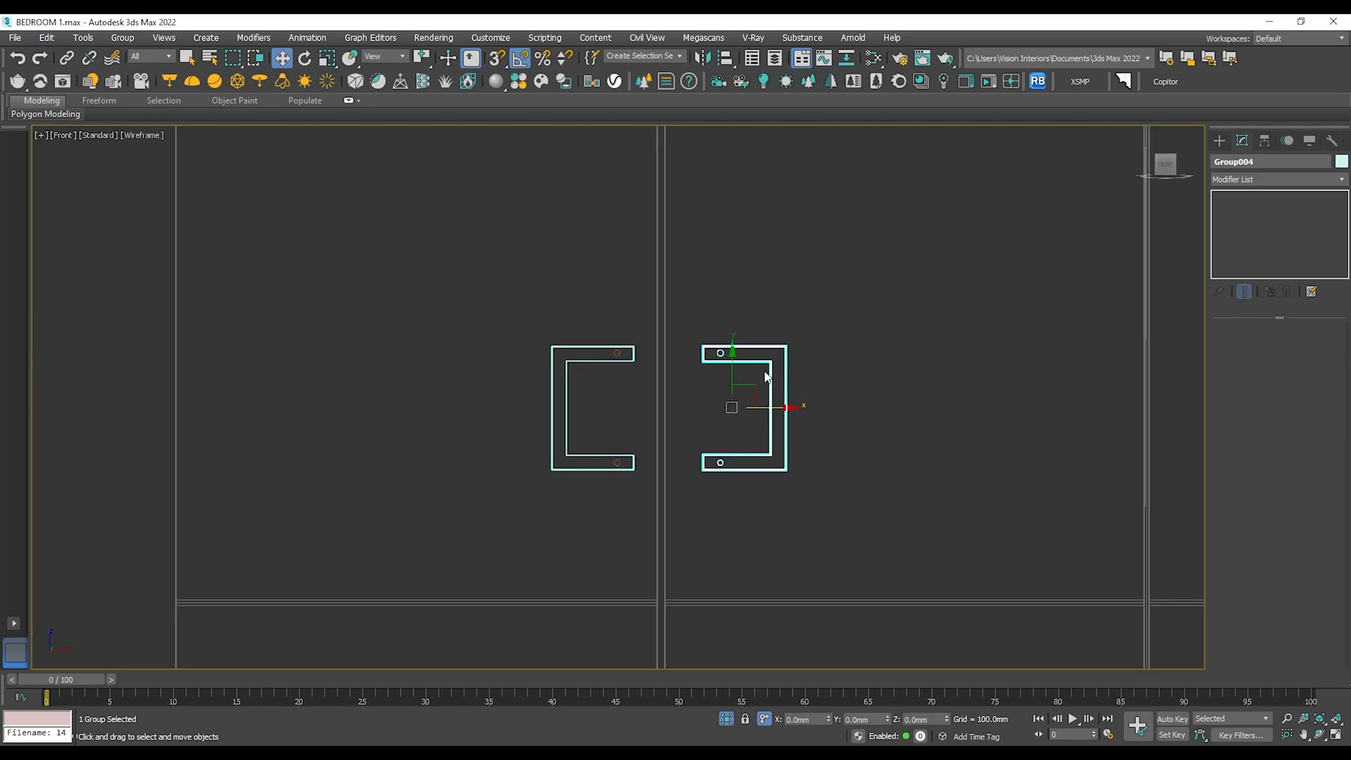
{"action": "left_click", "coordinate": [124, 39]}
{"action": "left_click", "coordinate": [140, 95]}
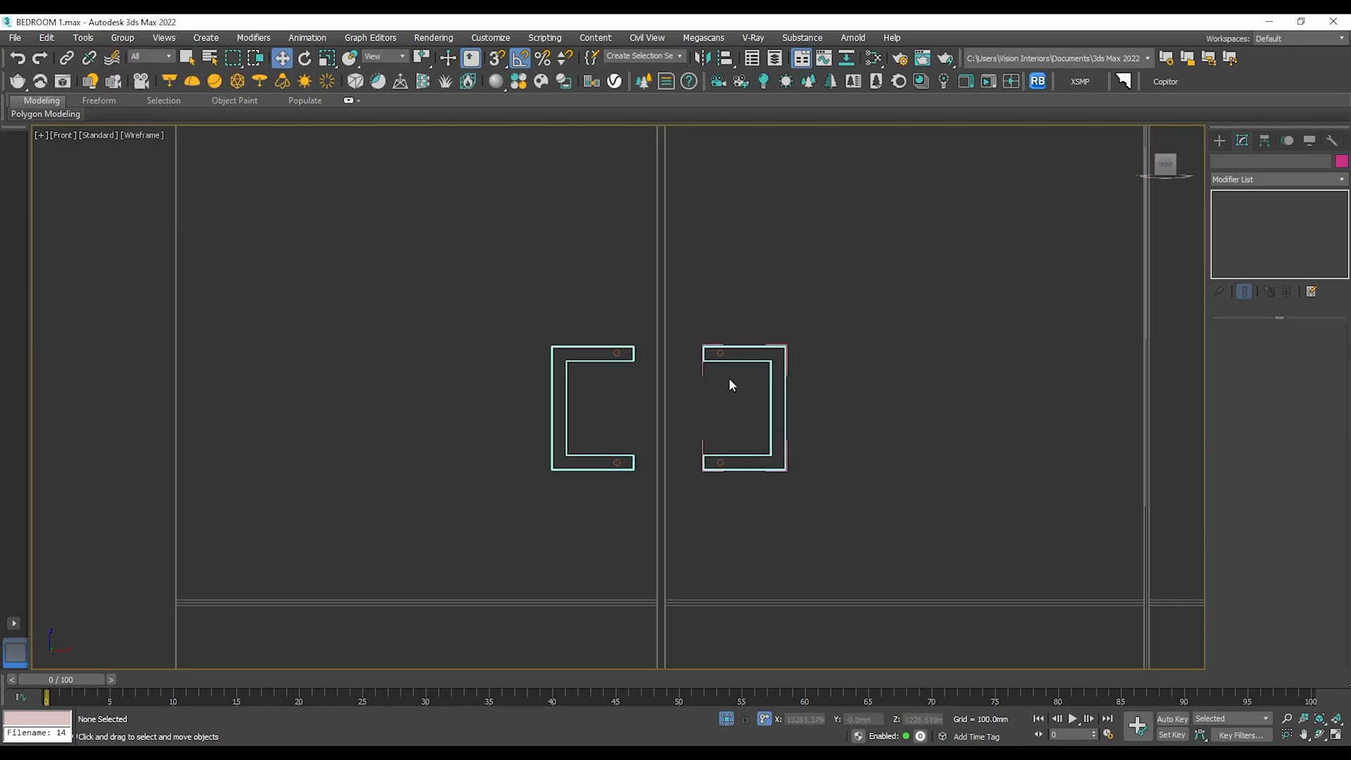
Move the four vertices of the handle line's vertical bar by -20 mm along X to shorten the arms.
{"action": "left_click", "coordinate": [772, 372]}
{"action": "left_click", "coordinate": [1232, 223]}
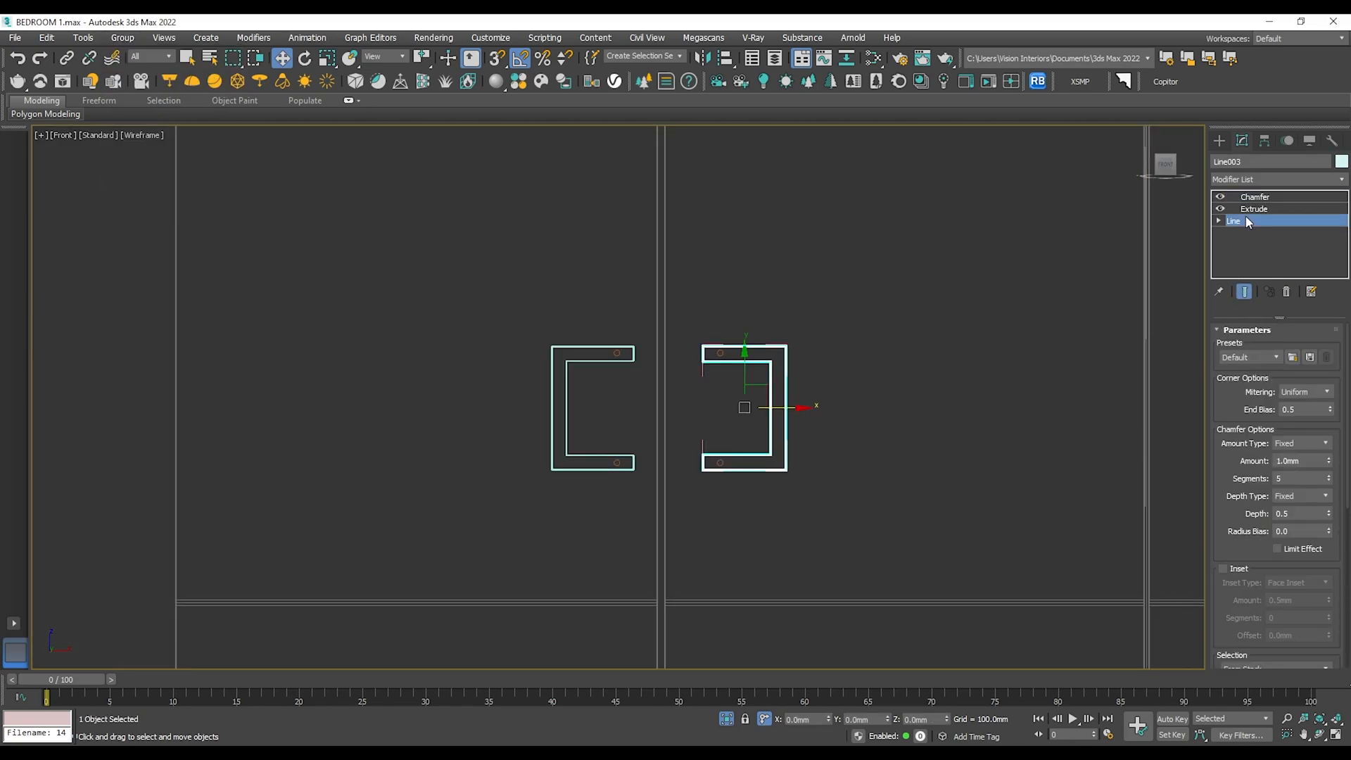
{"action": "scroll", "coordinate": [1273, 415], "scroll_direction": "up", "scroll_amount": 5}
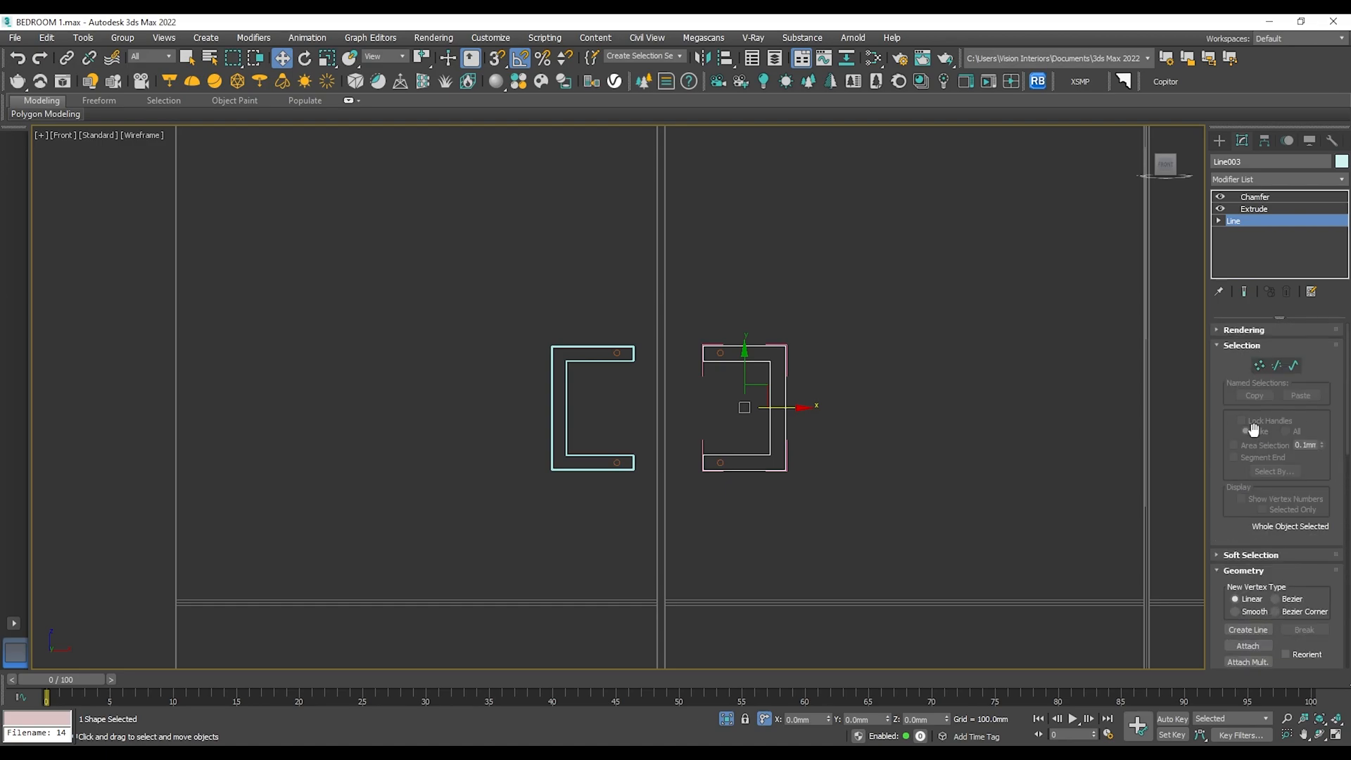
{"action": "left_click", "coordinate": [1259, 366]}
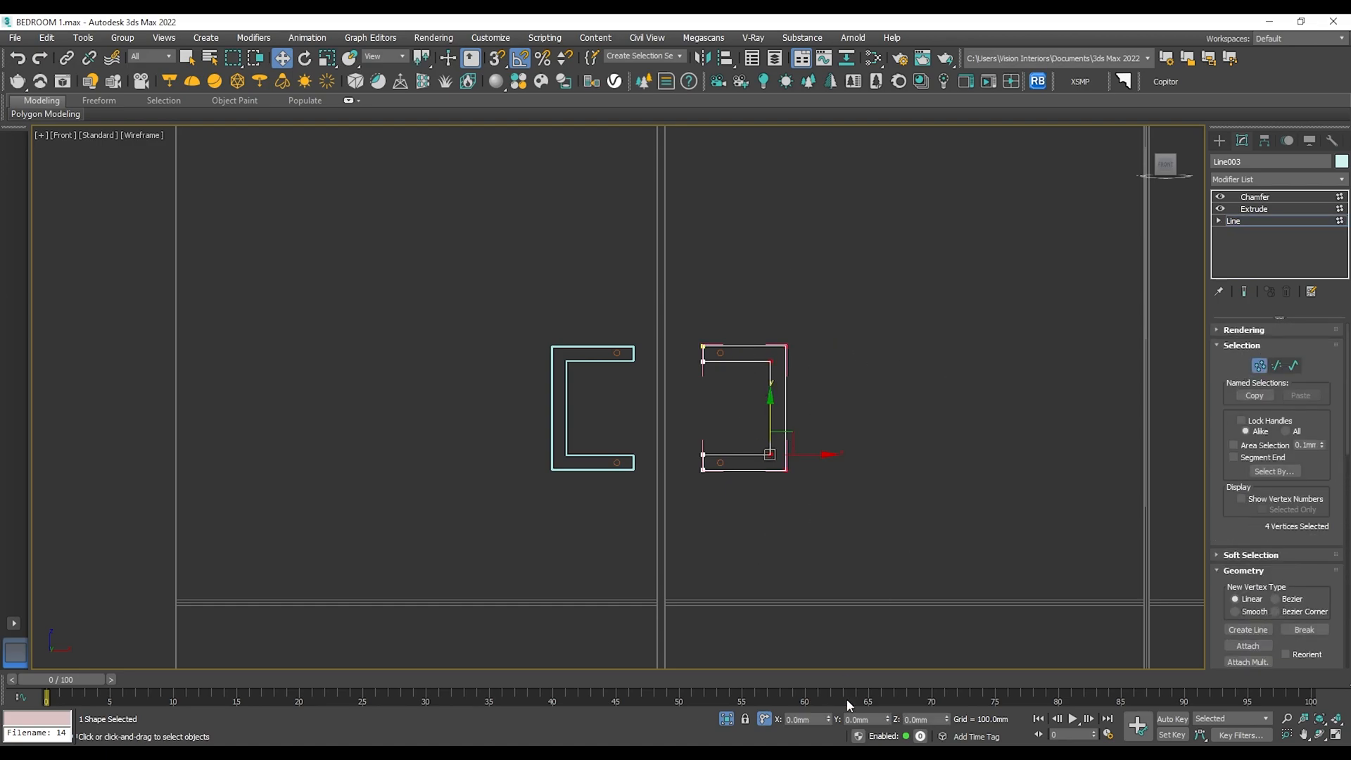
{"action": "key", "text": "BackSpace"}
{"action": "type", "text": "-20"}
{"action": "key", "text": "Return"}
{"action": "left_click", "coordinate": [1258, 369]}
{"action": "left_click", "coordinate": [1255, 197]}
{"action": "left_click", "coordinate": [931, 289]}
Delete the original longer handle group and close the group of the shortened handle.
{"action": "left_click", "coordinate": [634, 455]}
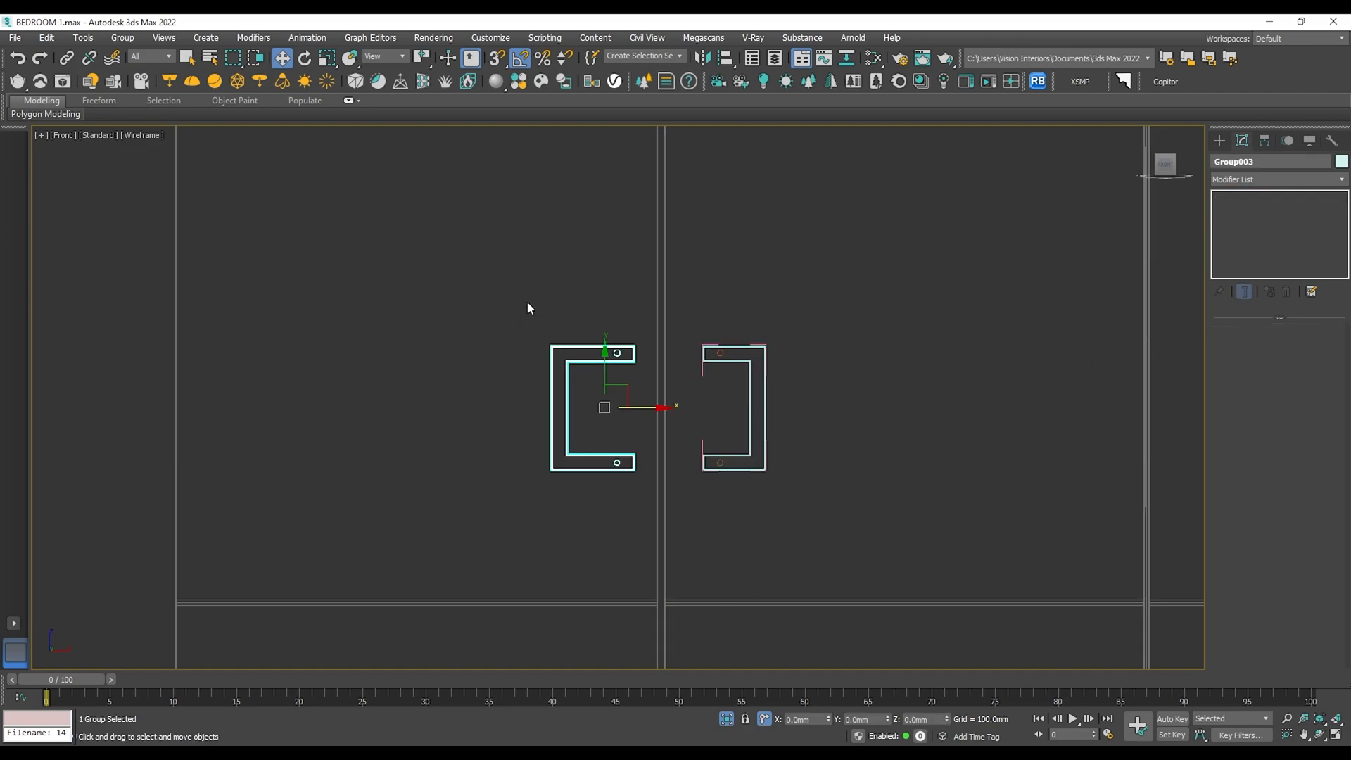
{"action": "key", "text": "Delete"}
{"action": "left_click_drag", "start_coordinate": [787, 526], "coordinate": [679, 310]}
{"action": "left_click", "coordinate": [122, 37]}
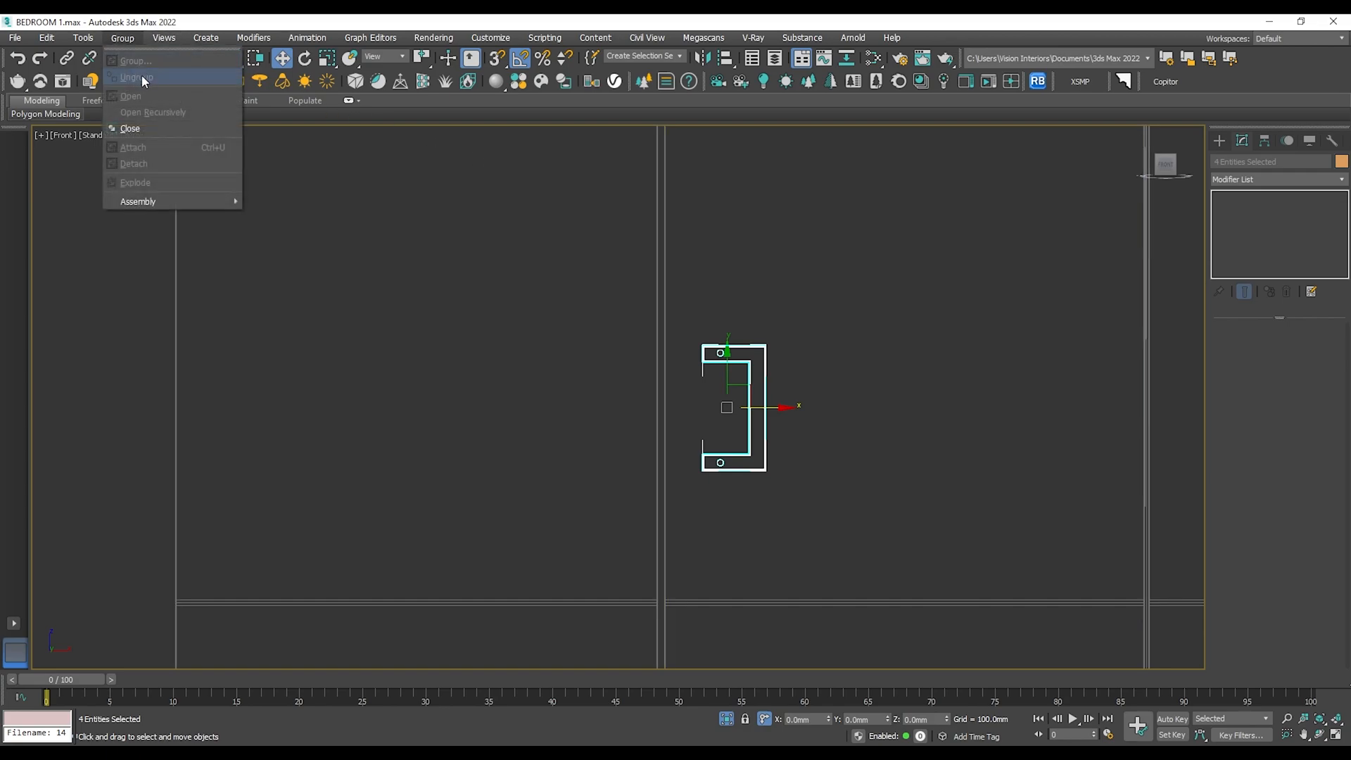
{"action": "left_click", "coordinate": [136, 127]}
Clone the shortened handle group as a copy across the door gap and mirror it about the X axis.
{"action": "left_click_drag", "start_coordinate": [773, 408], "coordinate": [633, 408], "text": "shift"}
{"action": "key", "text": "Return"}
{"action": "left_click", "coordinate": [702, 57]}
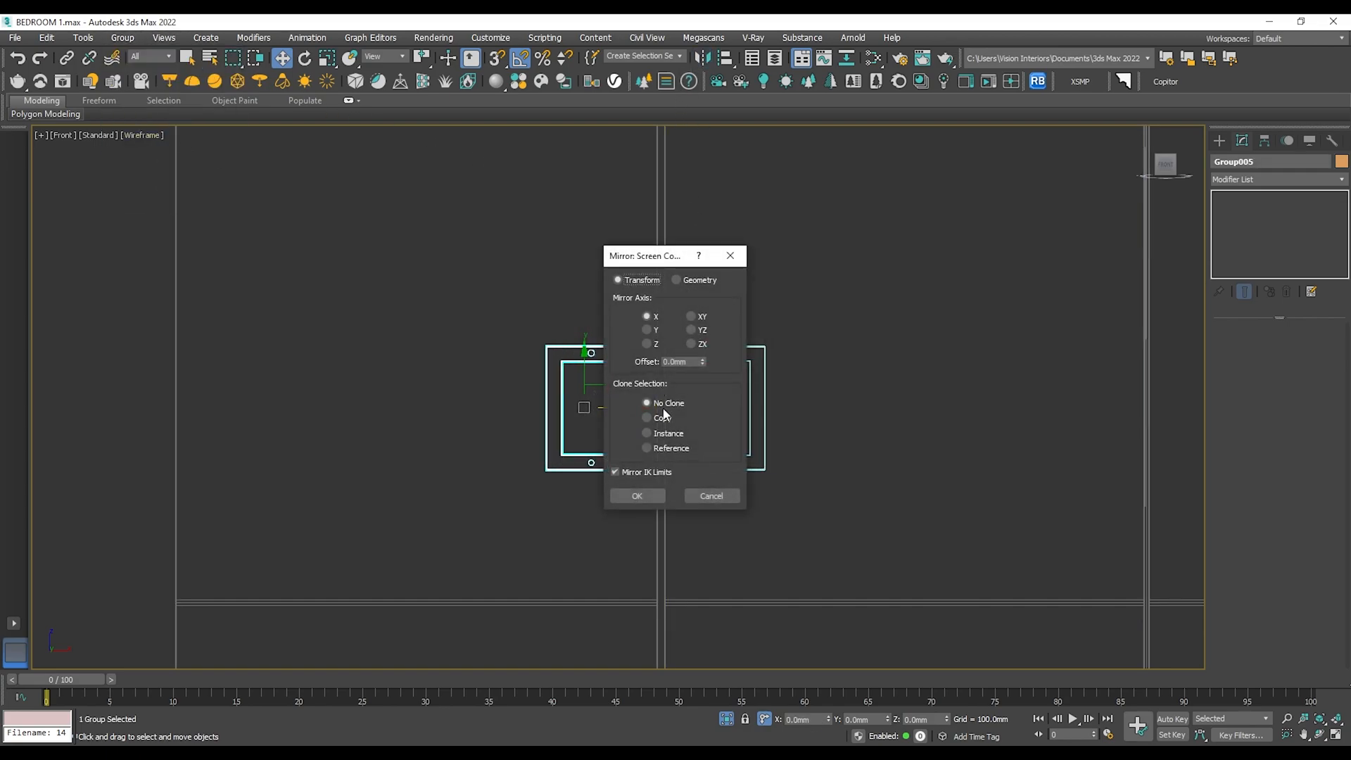
{"action": "left_click", "coordinate": [655, 497]}
Shift both handles along X slightly closer to the gap between the doors.
{"action": "scroll", "coordinate": [622, 412], "scroll_direction": "up", "scroll_amount": 2}
{"action": "left_click_drag", "start_coordinate": [617, 411], "coordinate": [629, 414]}
{"action": "left_click_drag", "start_coordinate": [769, 293], "coordinate": [769, 294]}
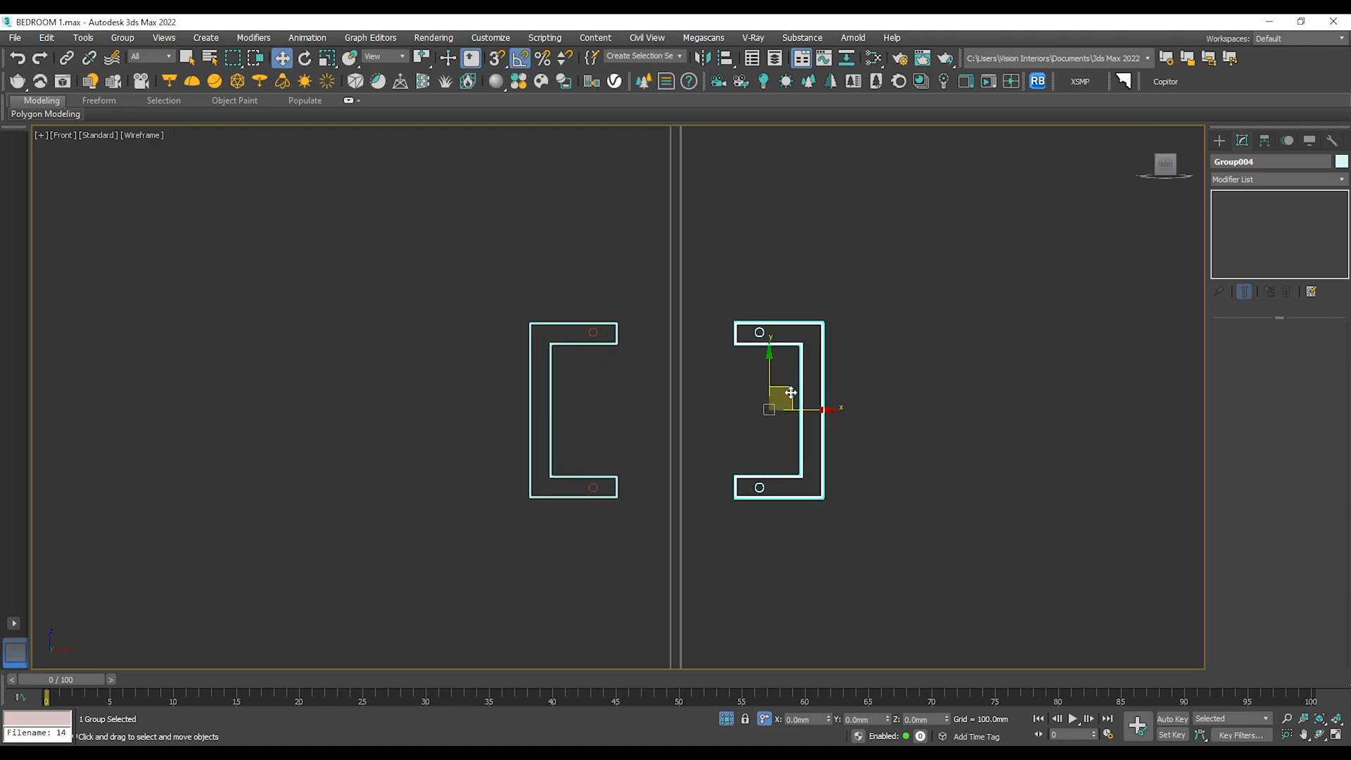
{"action": "left_click_drag", "start_coordinate": [815, 408], "coordinate": [808, 408]}
{"action": "left_click", "coordinate": [889, 384]}
Clone both handle groups as copies along X in the top view onto the wardrobe's other pair of doors.
{"action": "left_click", "coordinate": [783, 321]}
{"action": "left_click", "coordinate": [549, 355], "text": "ctrl"}
{"action": "key", "text": "t"}
{"action": "scroll", "coordinate": [675, 303], "scroll_direction": "down", "scroll_amount": 8}
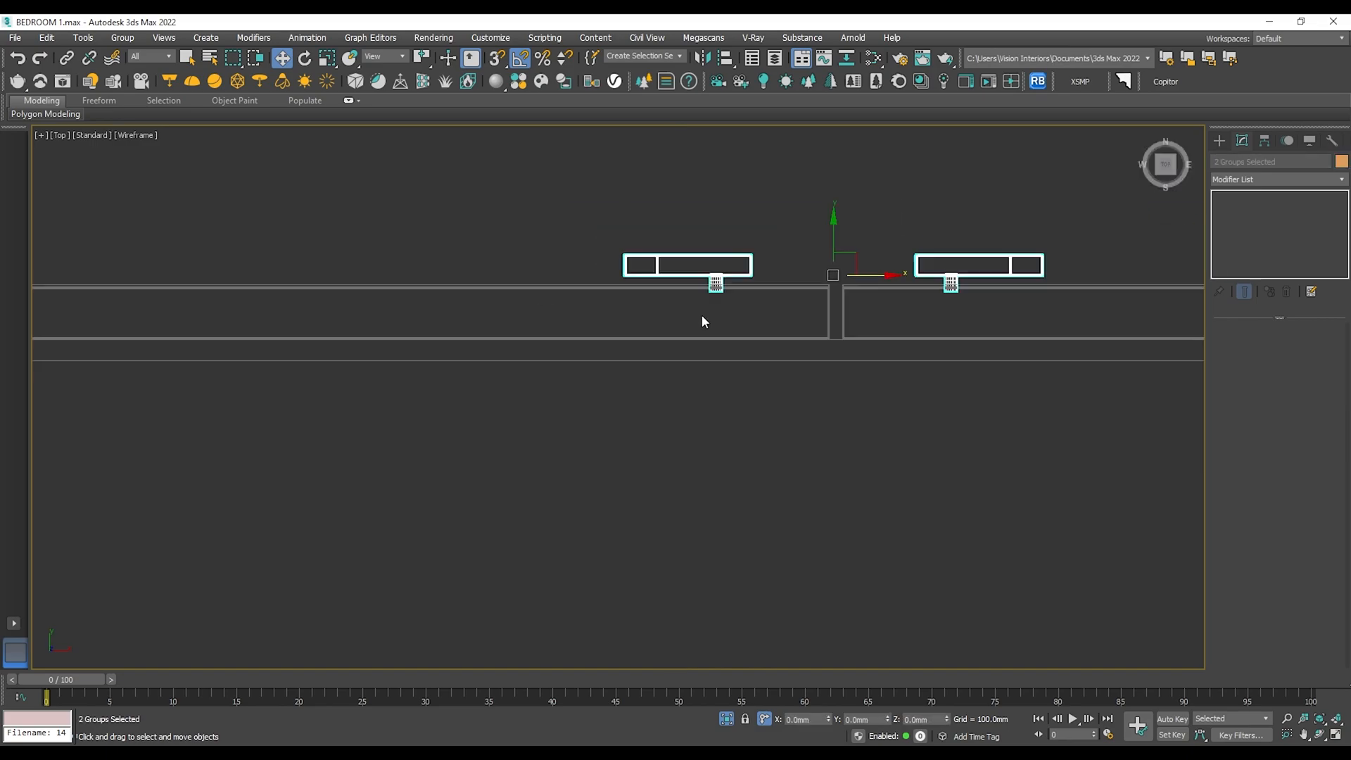
{"action": "middle_click_drag", "start_coordinate": [815, 302], "coordinate": [533, 359]}
{"action": "left_click_drag", "start_coordinate": [533, 358], "coordinate": [876, 352], "text": "shift"}
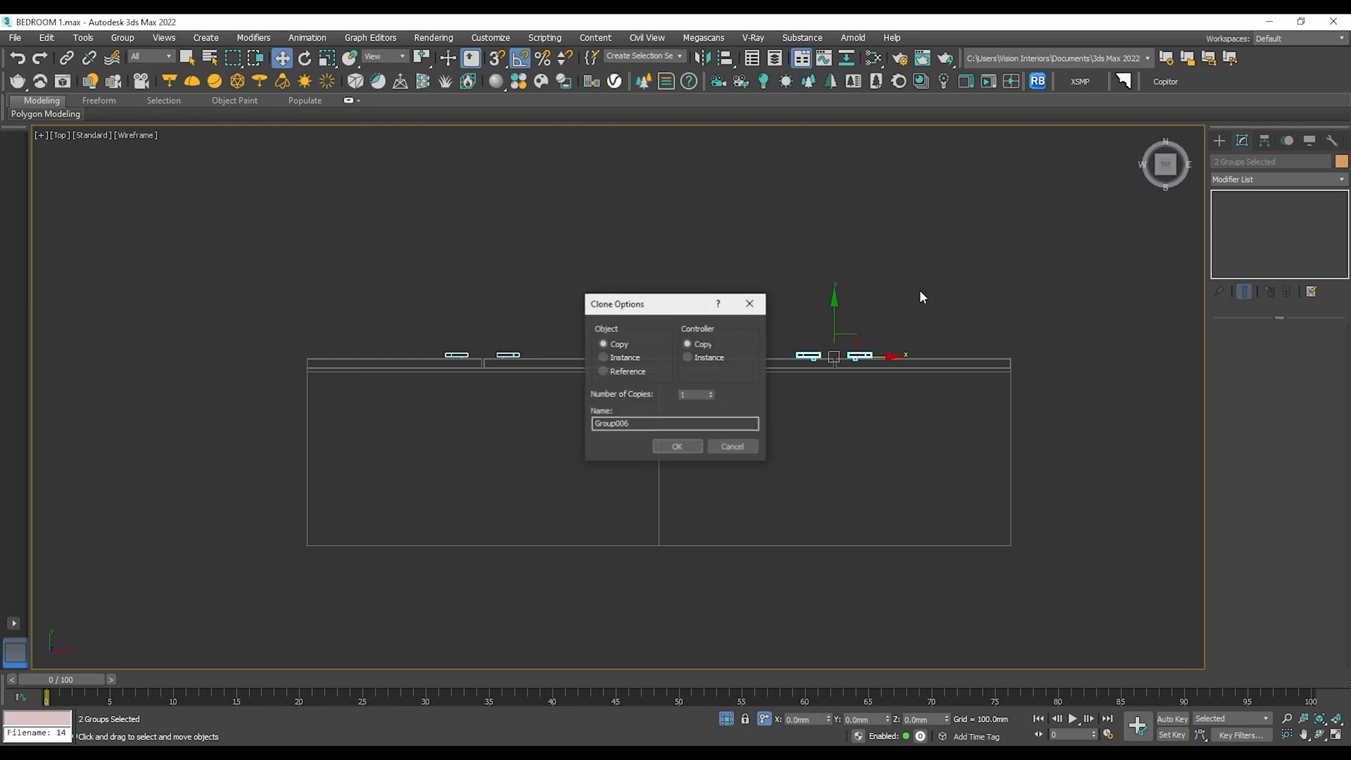
{"action": "key", "text": "Return"}
{"action": "left_click", "coordinate": [920, 285]}
Review the two handle pairs and the complete wardrobe in the shaded perspective view.
{"action": "key", "text": "p"}
{"action": "scroll", "coordinate": [920, 285], "scroll_direction": "down", "scroll_amount": 4}
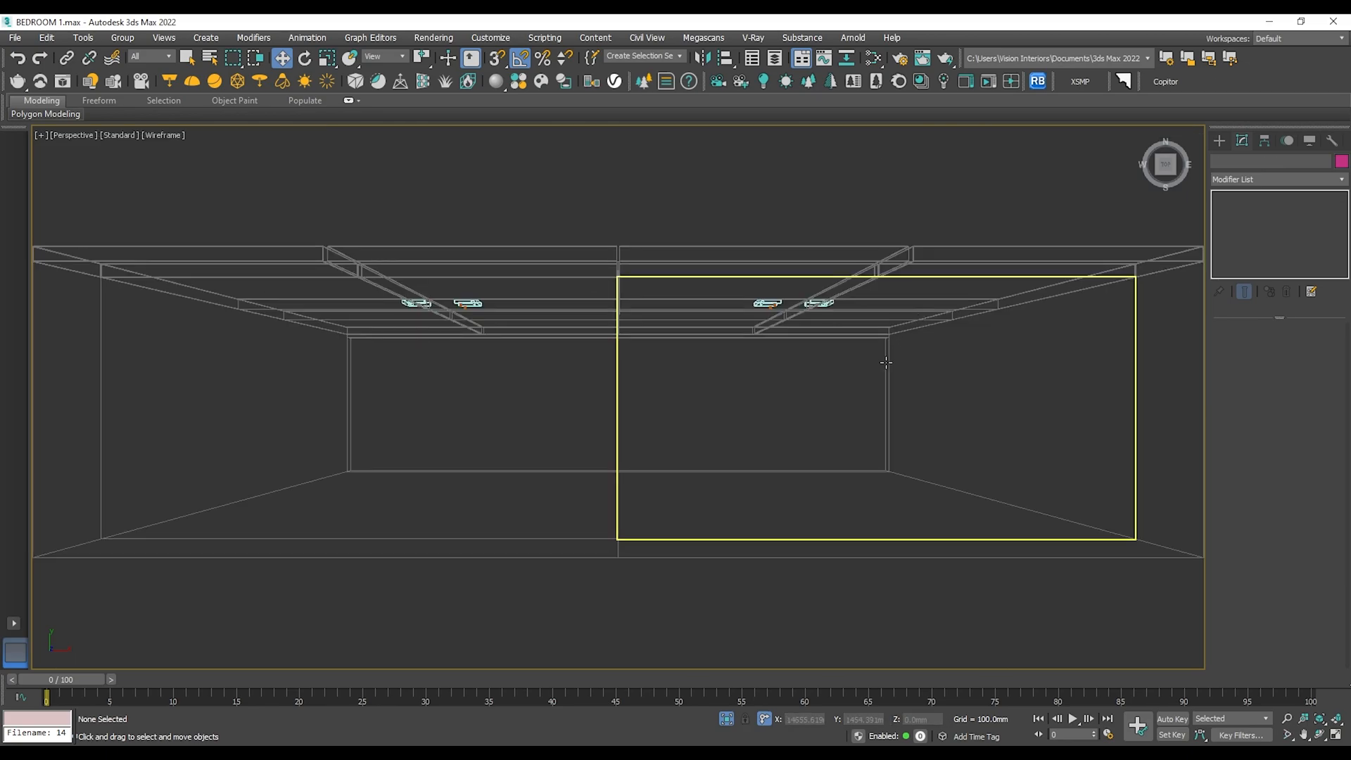
{"action": "key", "text": "F3"}
{"action": "mouse_move", "coordinate": [885, 348]}
{"action": "middle_mouse_down", "text": "alt"}
{"action": "mouse_move", "coordinate": [783, 382]}
{"action": "mouse_move", "coordinate": [640, 306]}
{"action": "middle_mouse_up", "text": "alt"}
{"action": "scroll", "coordinate": [783, 415], "scroll_direction": "down", "scroll_amount": 4}
{"action": "middle_click_drag", "start_coordinate": [801, 431], "coordinate": [683, 453], "text": "alt"}
{"action": "scroll", "coordinate": [736, 444], "scroll_direction": "up", "scroll_amount": 4}
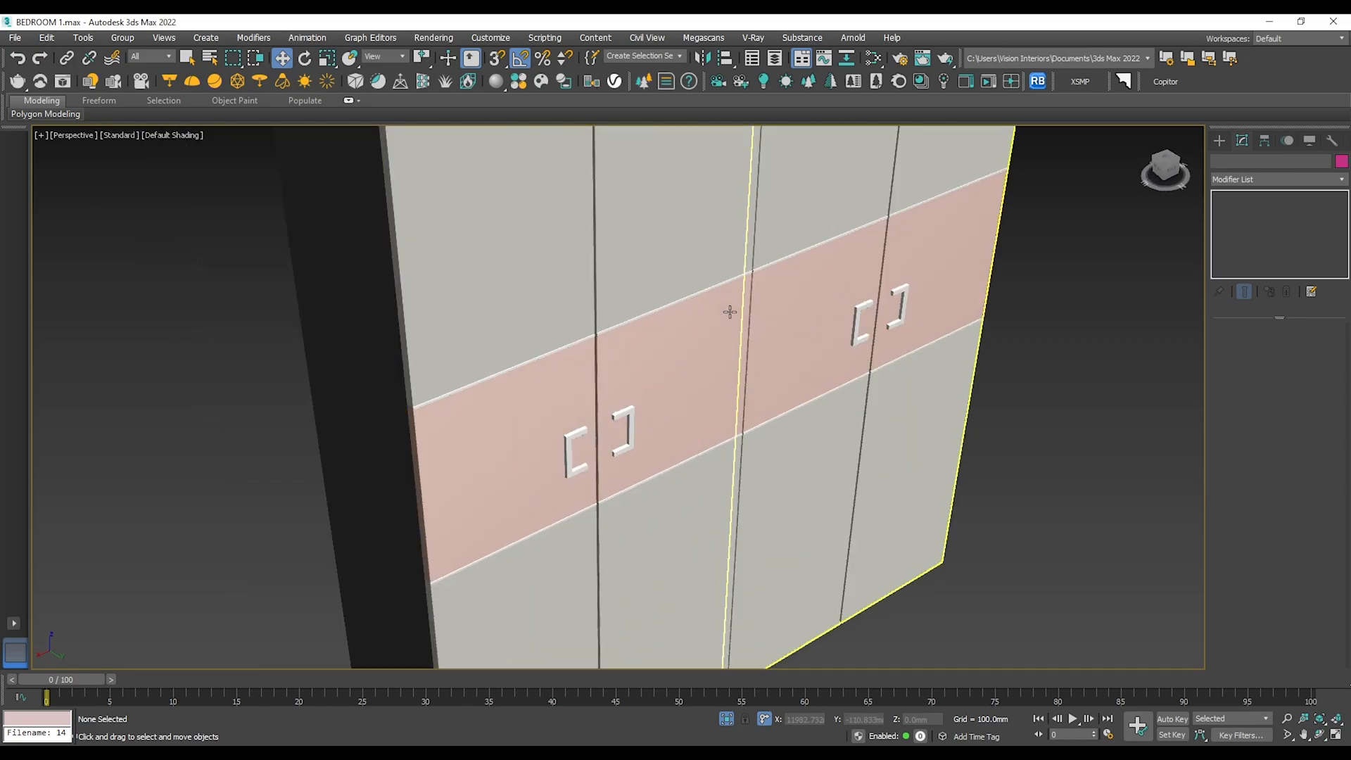
{"action": "scroll", "coordinate": [735, 337], "scroll_direction": "down", "scroll_amount": 3}
{"action": "middle_click_drag", "start_coordinate": [735, 337], "coordinate": [778, 359], "text": "alt"}
{"action": "scroll", "coordinate": [779, 370], "scroll_direction": "down", "scroll_amount": 3}
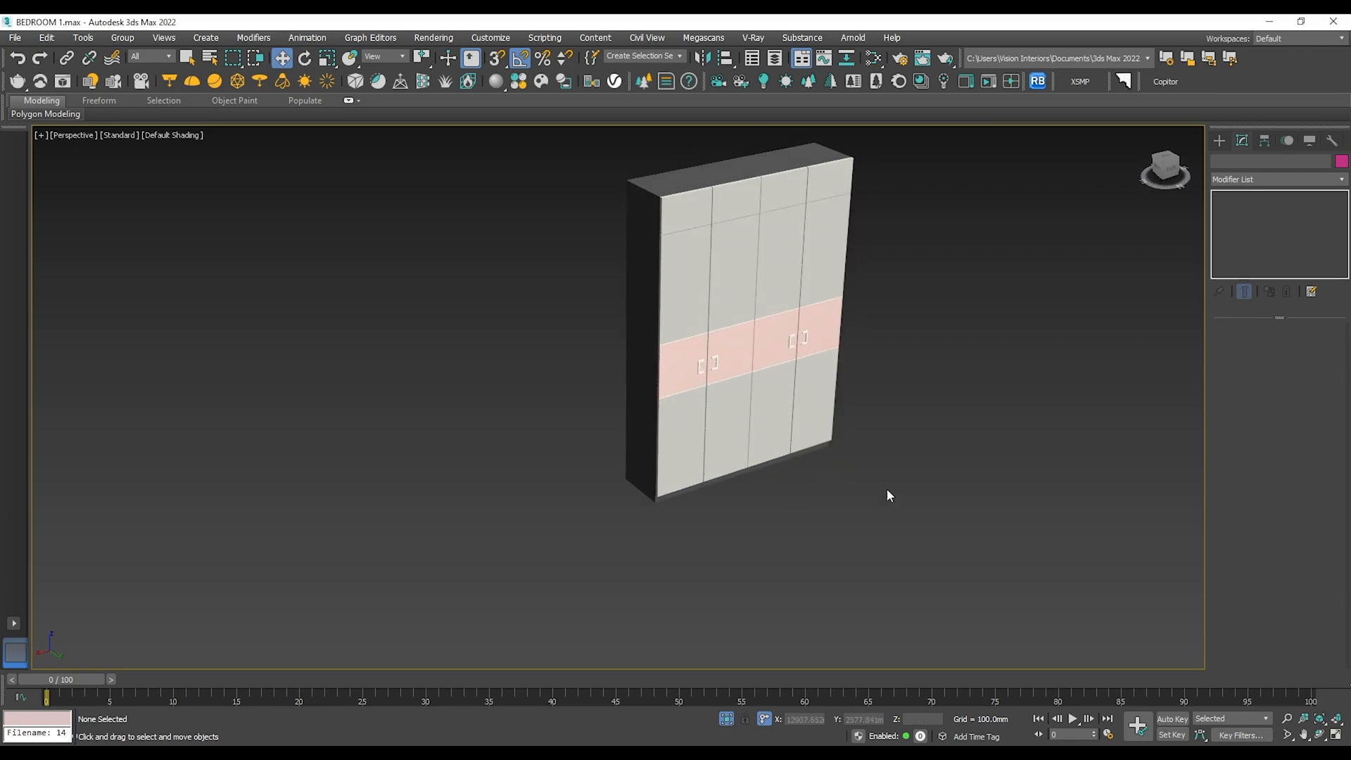
Group all parts of the four-door wardrobe together, keeping the suggested group name.
{"action": "left_click_drag", "start_coordinate": [905, 516], "coordinate": [558, 160]}
{"action": "left_click", "coordinate": [123, 37]}
{"action": "left_click", "coordinate": [134, 75]}
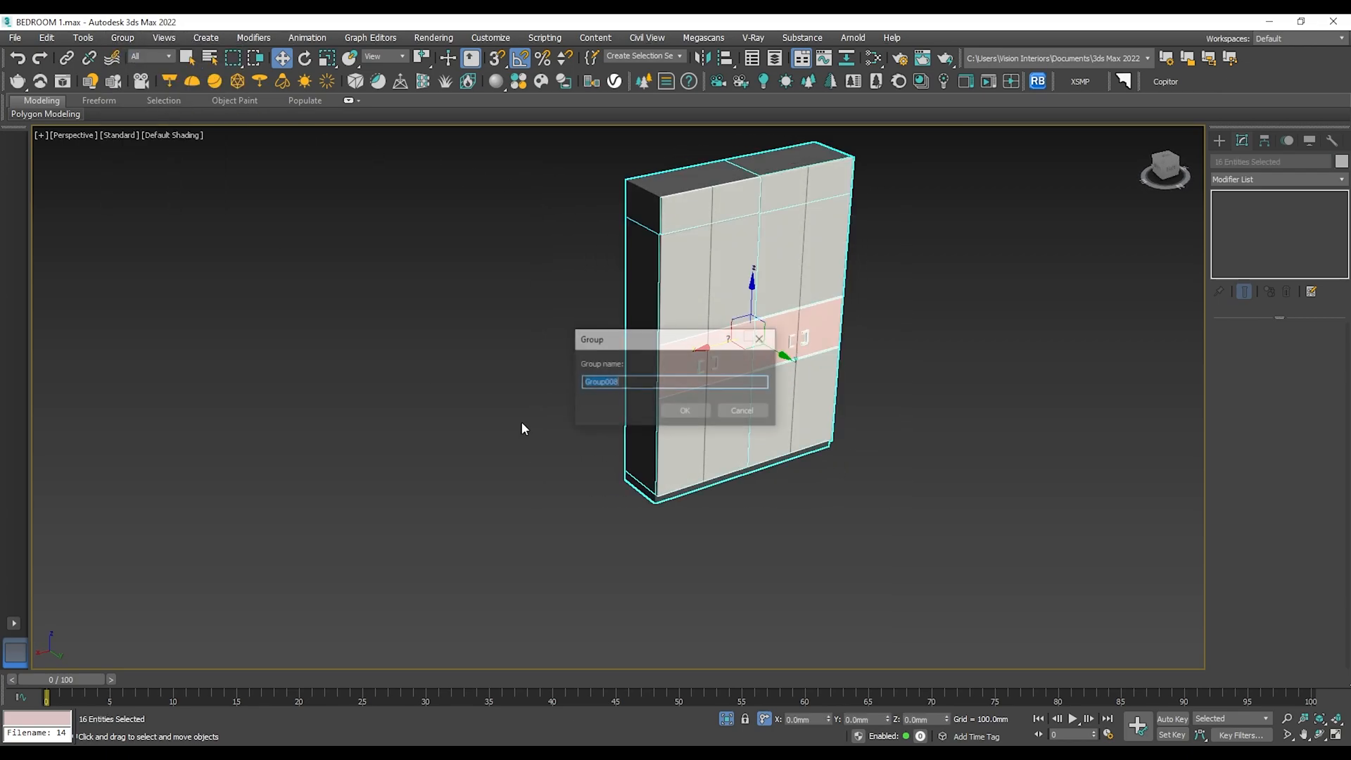
{"action": "left_click", "coordinate": [678, 411]}
{"action": "left_click", "coordinate": [865, 543]}
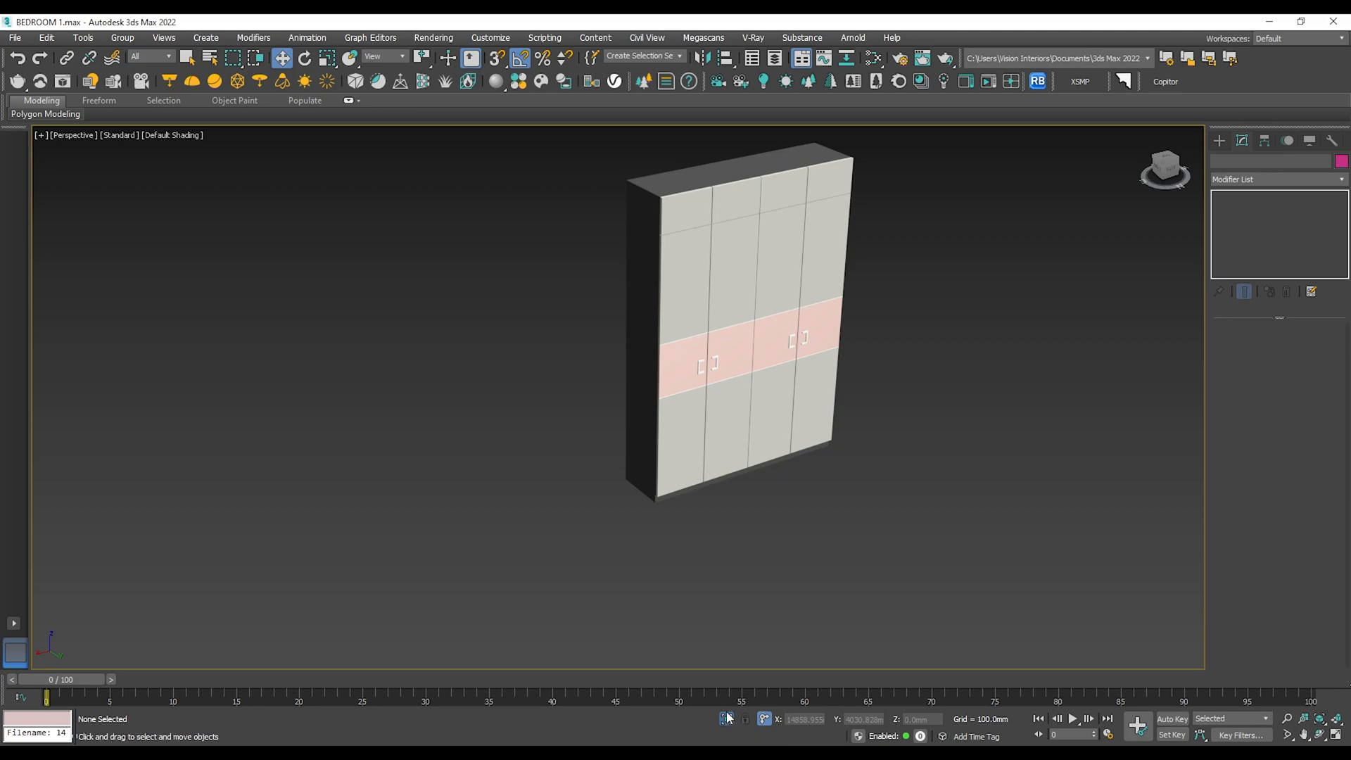
Leave isolation mode, select the untextured two-door wardrobe beside the window and isolate it.
{"action": "left_click", "coordinate": [726, 717]}
{"action": "middle_click_drag", "start_coordinate": [642, 403], "coordinate": [693, 424], "text": "alt"}
{"action": "middle_click_drag", "start_coordinate": [693, 424], "coordinate": [326, 430]}
{"action": "middle_click_drag", "start_coordinate": [492, 405], "coordinate": [732, 411], "text": "alt"}
{"action": "left_click", "coordinate": [986, 217]}
{"action": "middle_click_drag", "start_coordinate": [986, 217], "coordinate": [609, 359]}
{"action": "key", "text": "alt+q"}
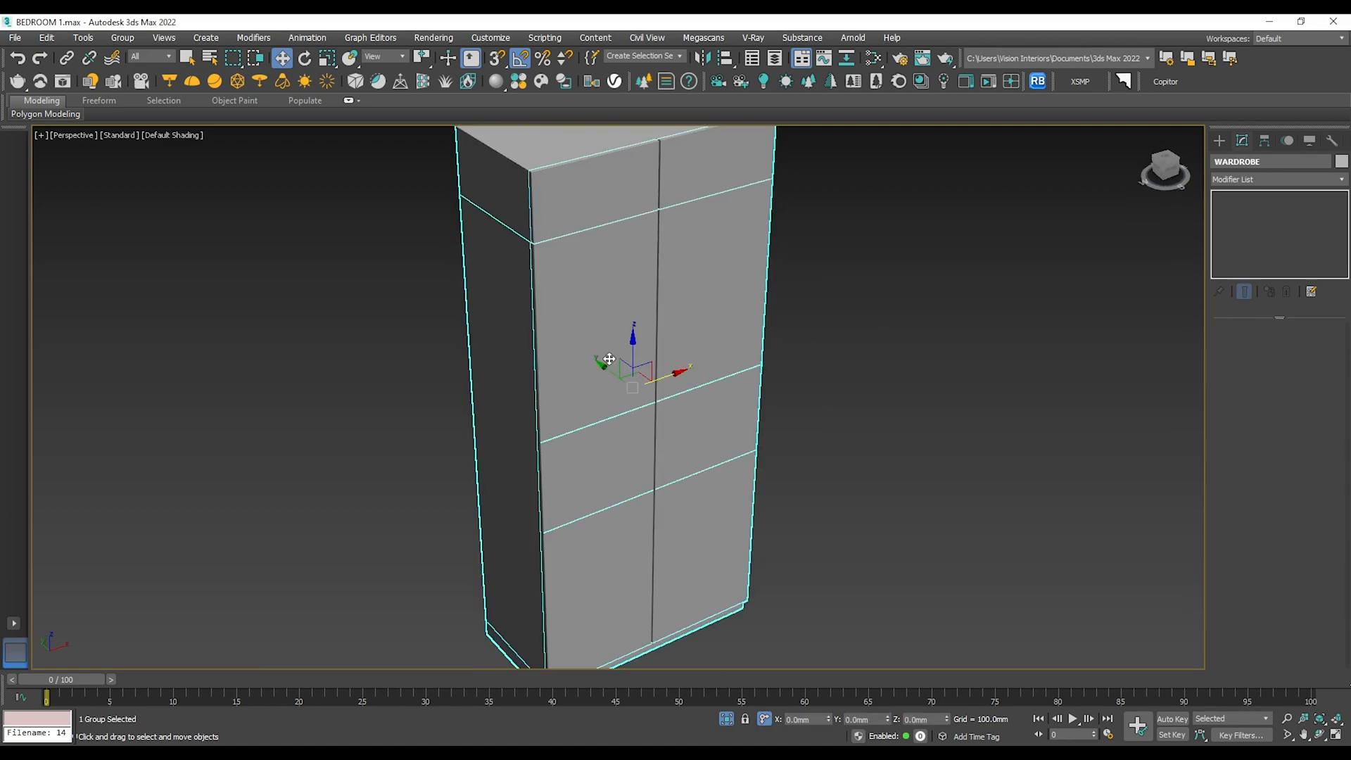
Ungroup the isolated two-door wardrobe and clear the selection.
{"action": "scroll", "coordinate": [609, 359], "scroll_direction": "down", "scroll_amount": 4}
{"action": "left_click", "coordinate": [125, 39]}
{"action": "left_click", "coordinate": [145, 77]}
{"action": "left_click", "coordinate": [457, 264]}
Assign Material #40 to the polygons above and below the middle band of the main doors.
{"action": "left_click", "coordinate": [650, 346]}
{"action": "left_click", "coordinate": [1248, 209]}
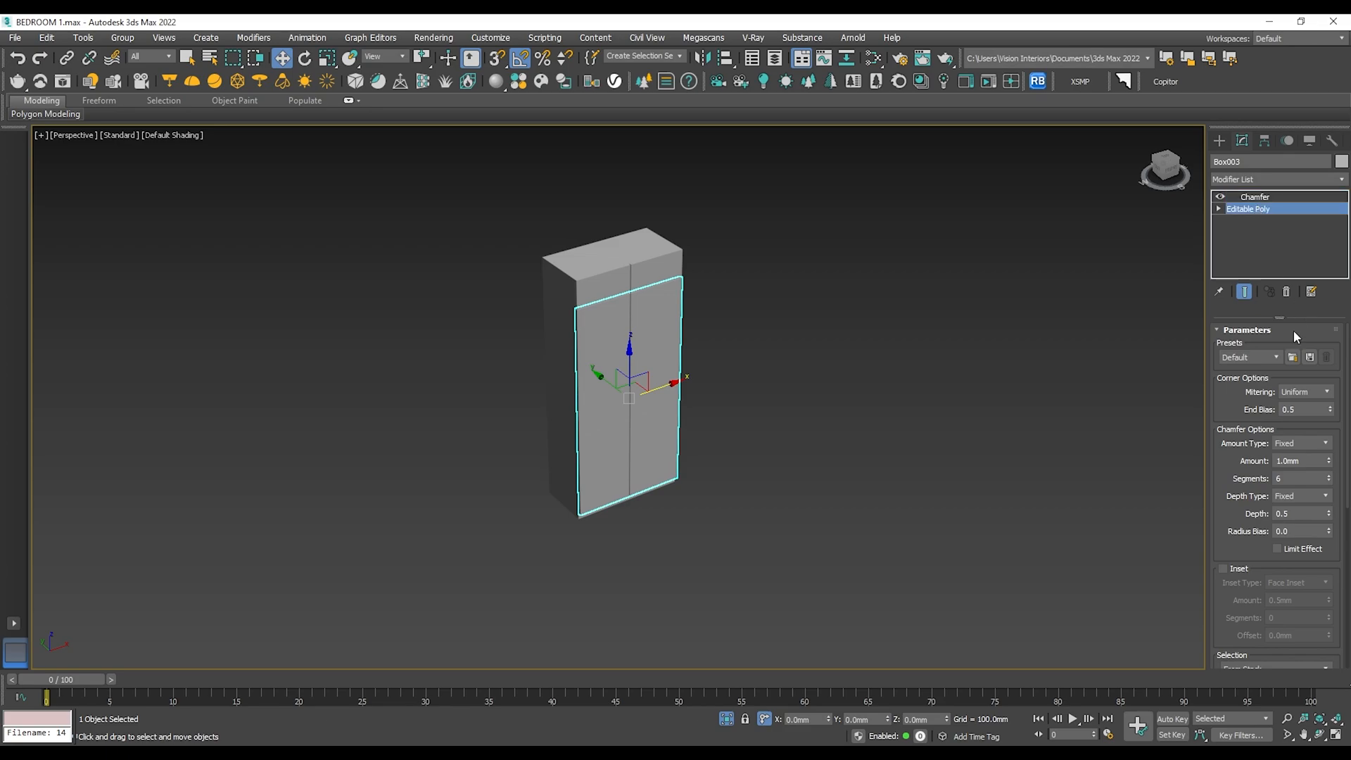
{"action": "left_click", "coordinate": [1291, 347]}
{"action": "middle_click_drag", "start_coordinate": [879, 380], "coordinate": [748, 337], "text": "alt"}
{"action": "left_click_drag", "start_coordinate": [748, 343], "coordinate": [359, 332]}
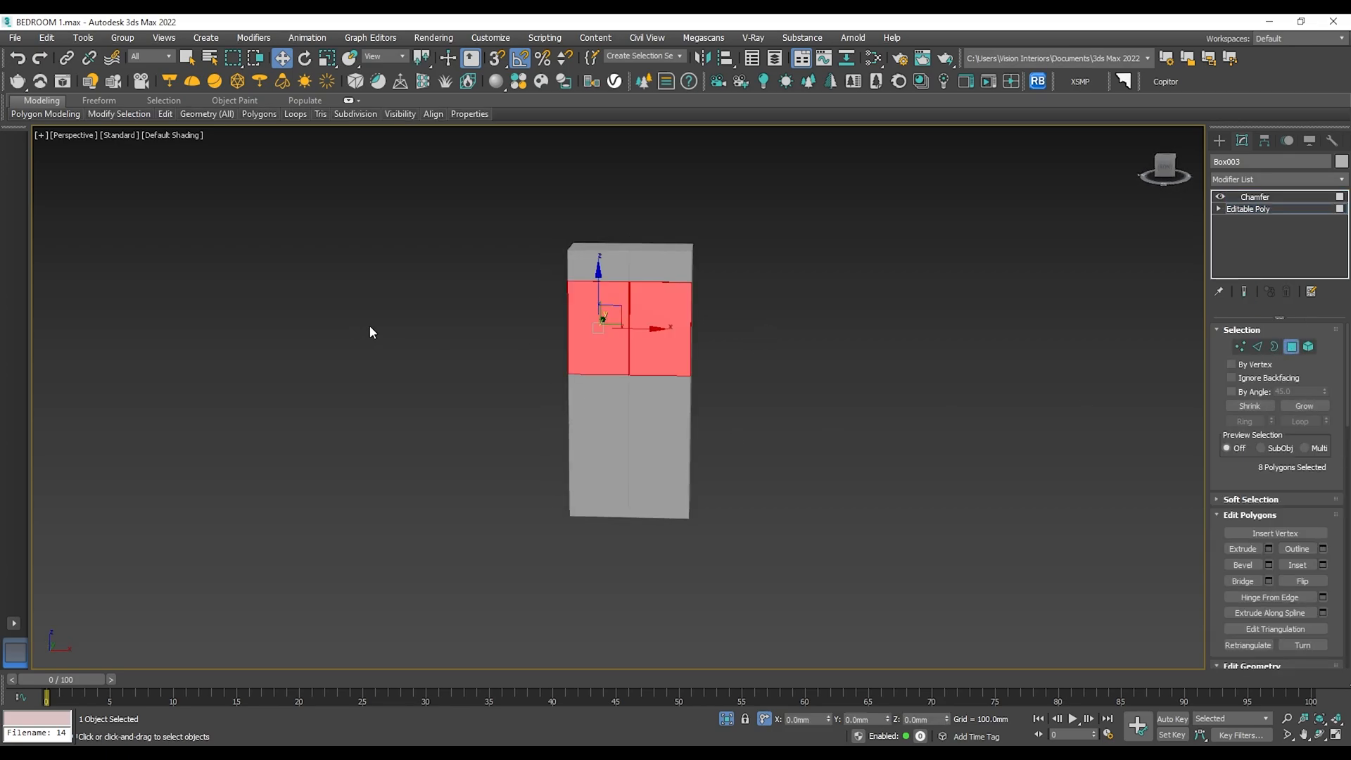
{"action": "left_click_drag", "start_coordinate": [730, 471], "coordinate": [600, 504], "text": "ctrl"}
{"action": "key", "text": "m"}
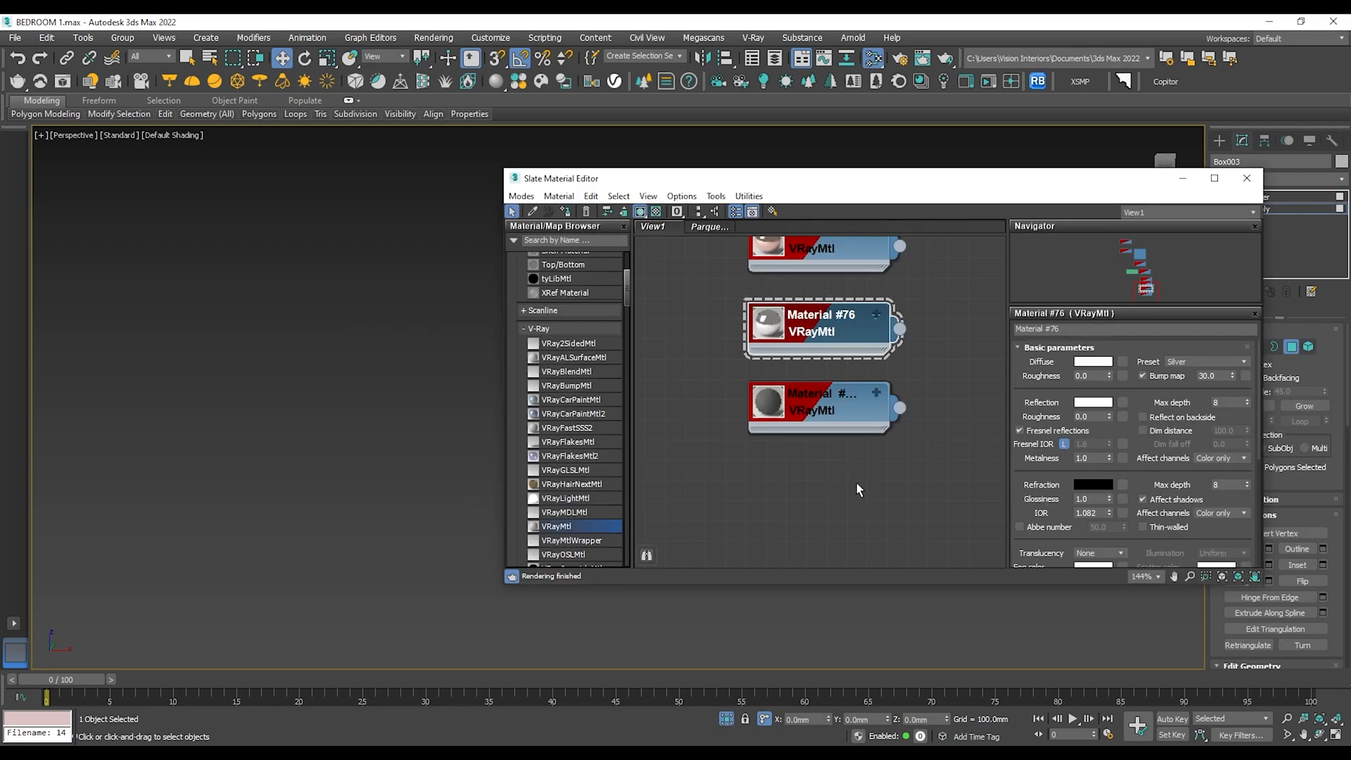
{"action": "middle_click_drag", "start_coordinate": [797, 307], "coordinate": [807, 386]}
{"action": "double_click", "coordinate": [828, 275]}
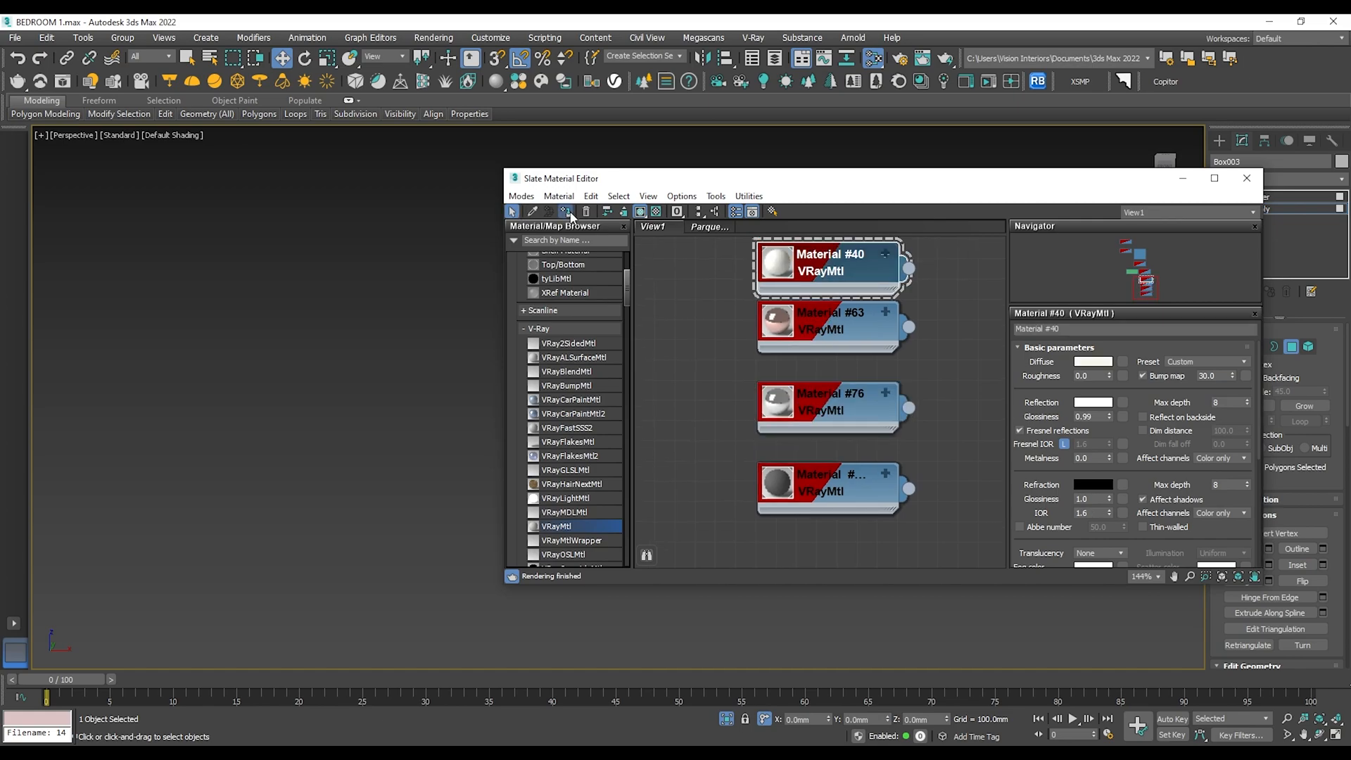
Assign Material #63 to the middle band polygons of the main doors.
{"action": "left_click_drag", "start_coordinate": [732, 184], "coordinate": [321, 417]}
{"action": "middle_click_drag", "start_coordinate": [726, 289], "coordinate": [965, 279]}
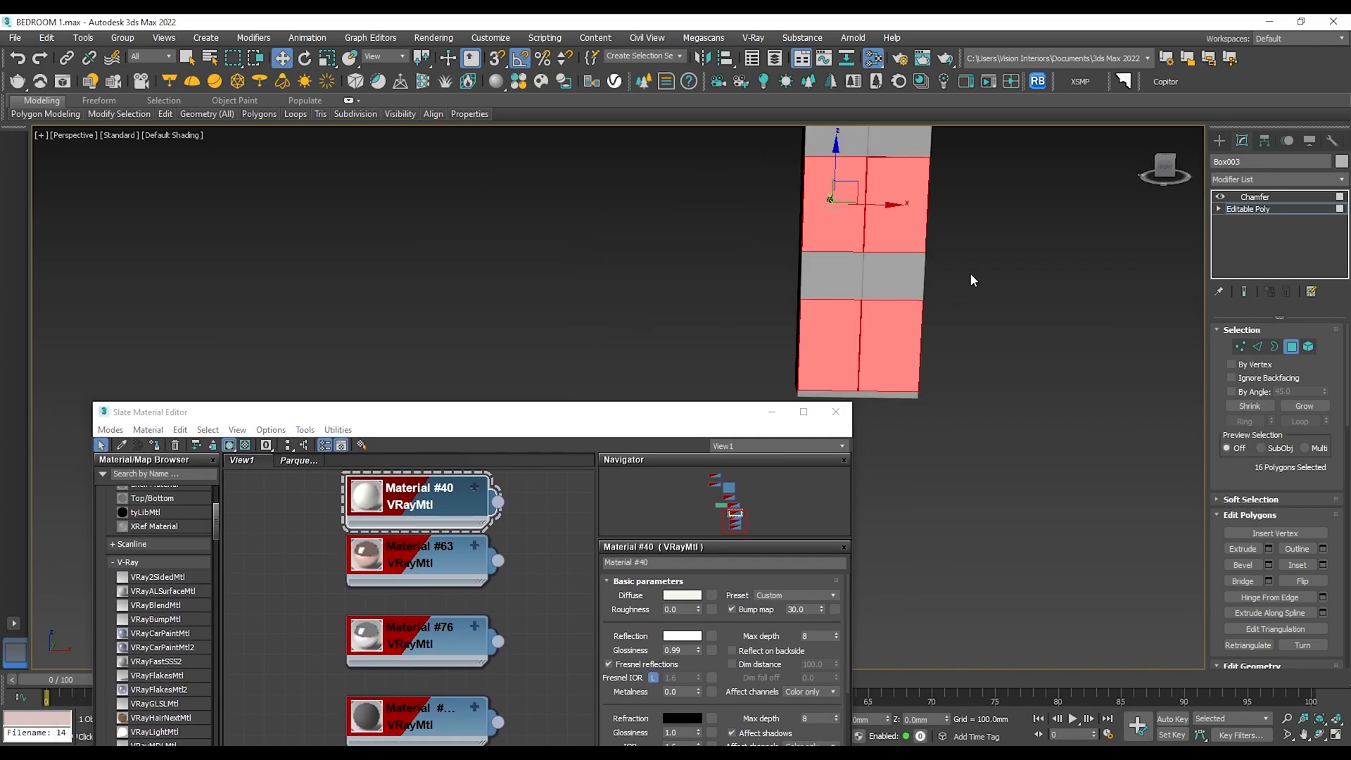
{"action": "left_click_drag", "start_coordinate": [736, 283], "coordinate": [766, 276]}
{"action": "double_click", "coordinate": [407, 560]}
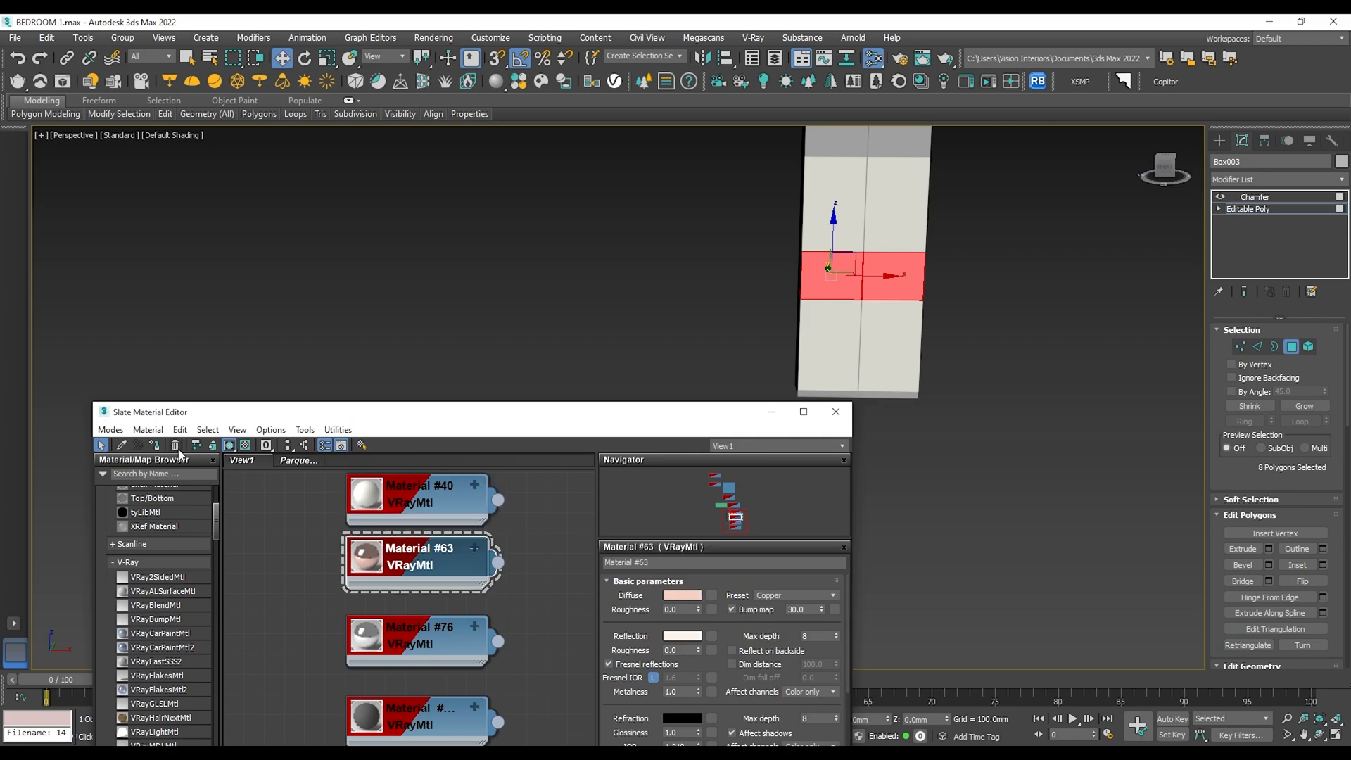
{"action": "left_click", "coordinate": [155, 445]}
Add a Chamfer modifier to the thin horizontal strips bordering the doors' middle band.
{"action": "scroll", "coordinate": [905, 296], "scroll_direction": "up", "scroll_amount": 5}
{"action": "scroll", "coordinate": [900, 235], "scroll_direction": "up", "scroll_amount": 3}
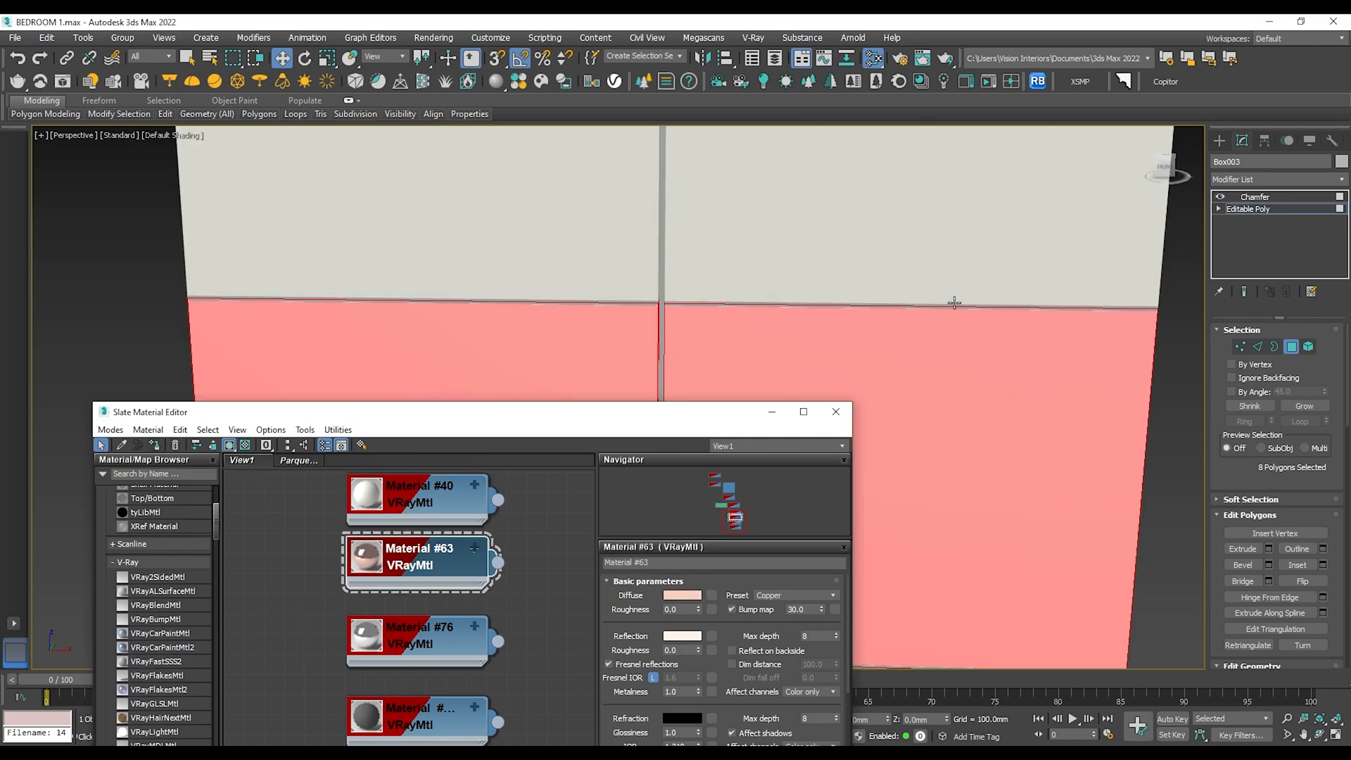
{"action": "left_click", "coordinate": [1085, 307]}
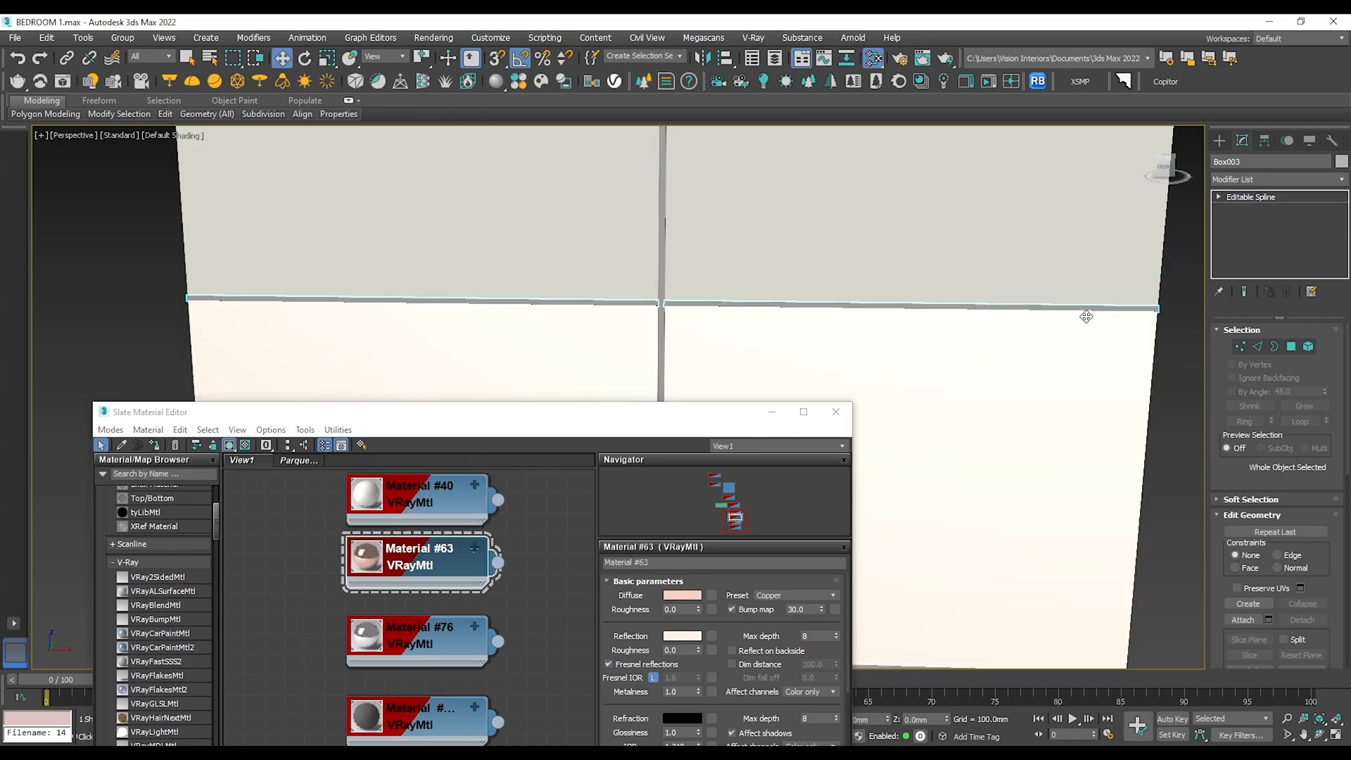
{"action": "left_click", "coordinate": [1291, 182]}
{"action": "scroll", "coordinate": [1259, 337], "scroll_direction": "down", "scroll_amount": 2}
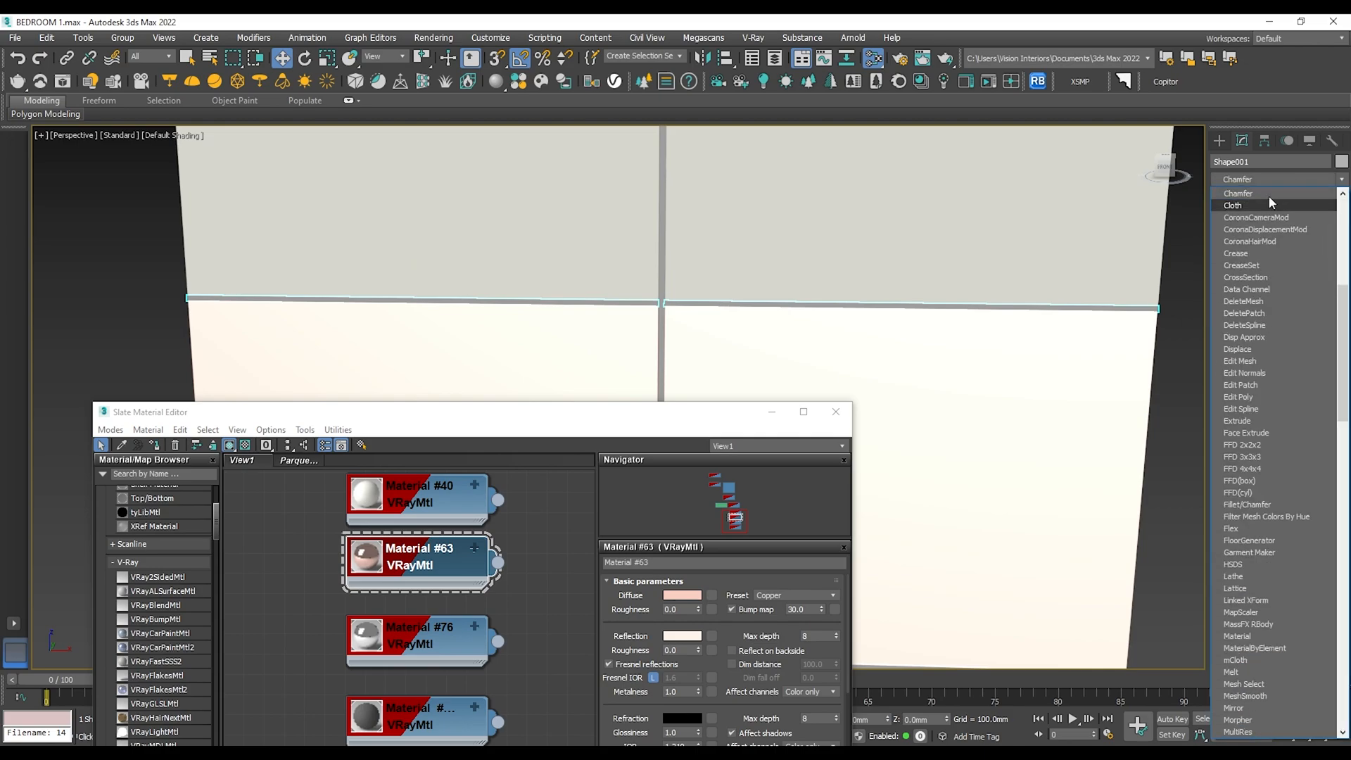
{"action": "left_click", "coordinate": [1216, 342]}
Set the strips' chamfer to Smooth Chamfers Only, with an amount of 1 mm and 5 segments.
{"action": "scroll", "coordinate": [1217, 342], "scroll_direction": "down", "scroll_amount": 3}
{"action": "left_click", "coordinate": [1255, 584]}
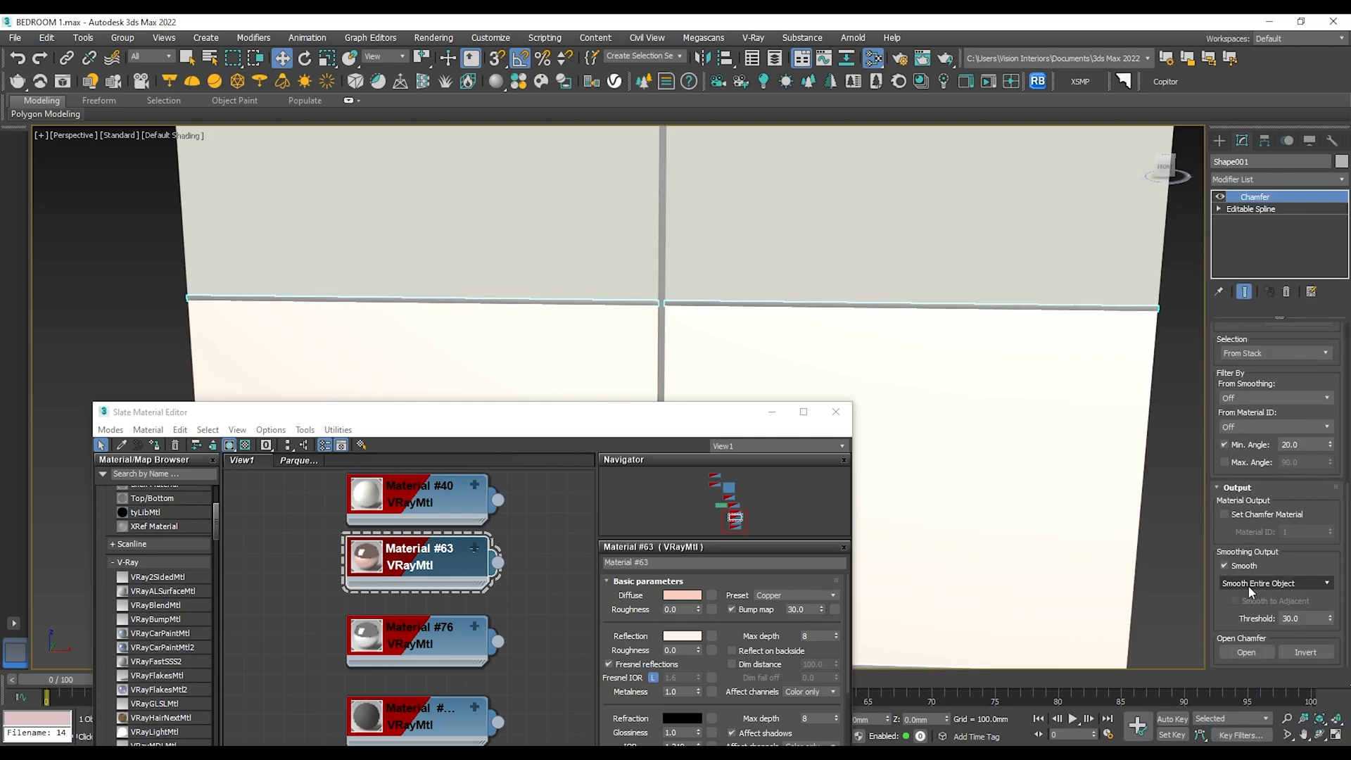
{"action": "left_click", "coordinate": [1256, 610]}
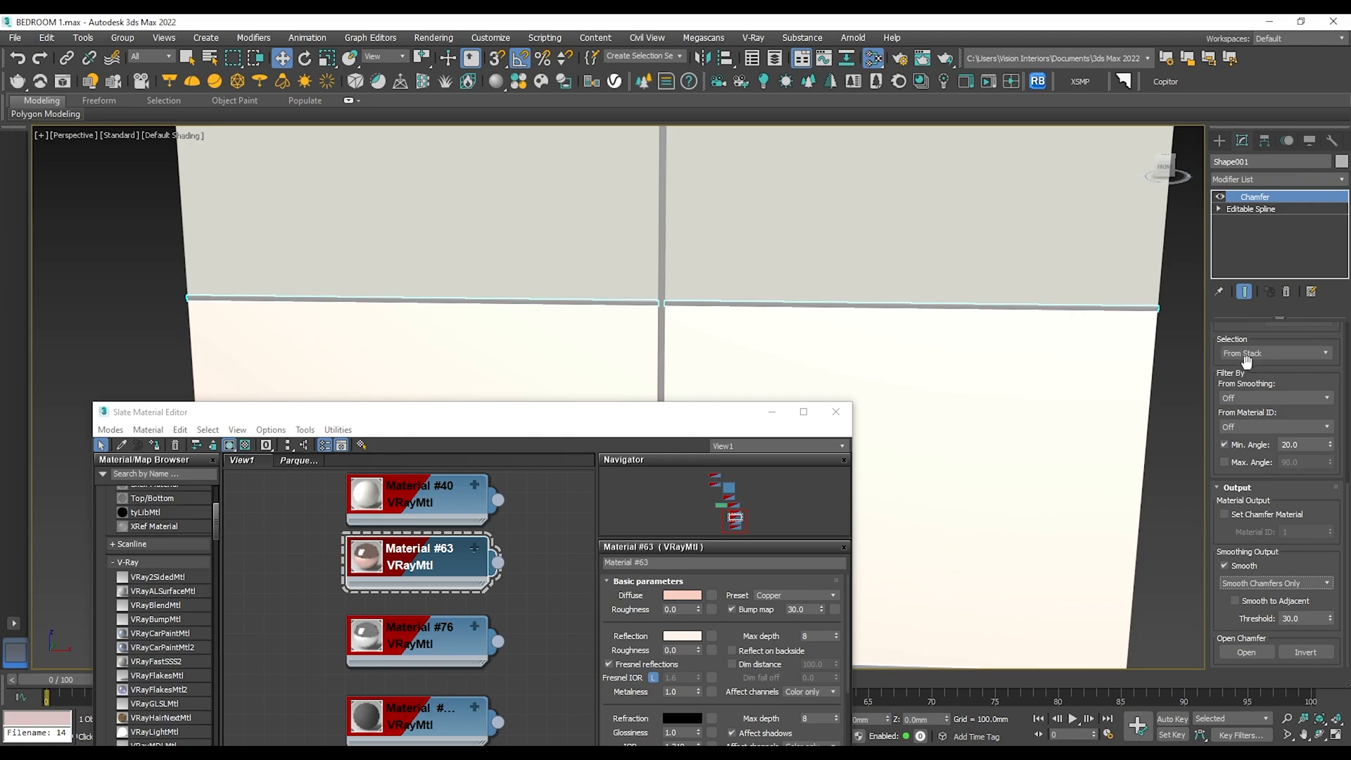
{"action": "scroll", "coordinate": [1259, 387], "scroll_direction": "up", "scroll_amount": 4}
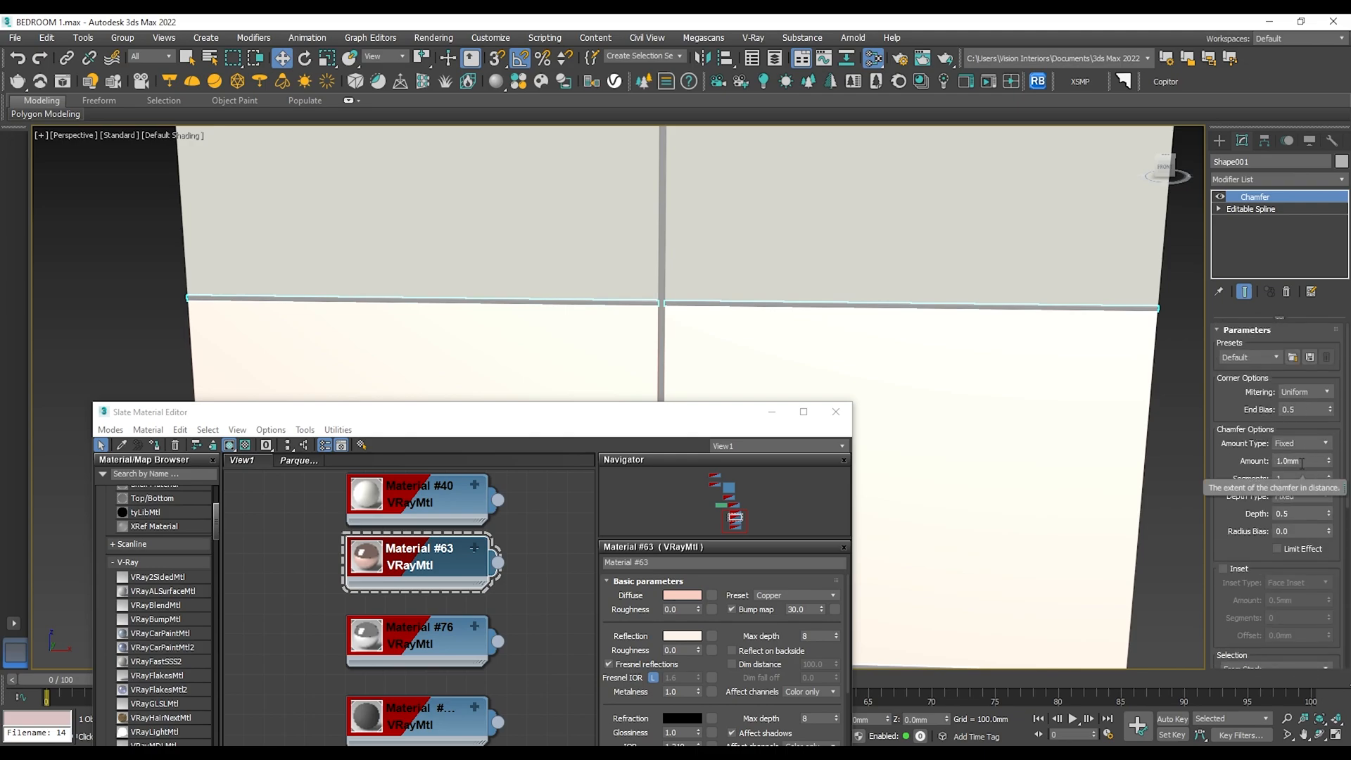
{"action": "left_click", "coordinate": [1301, 461]}
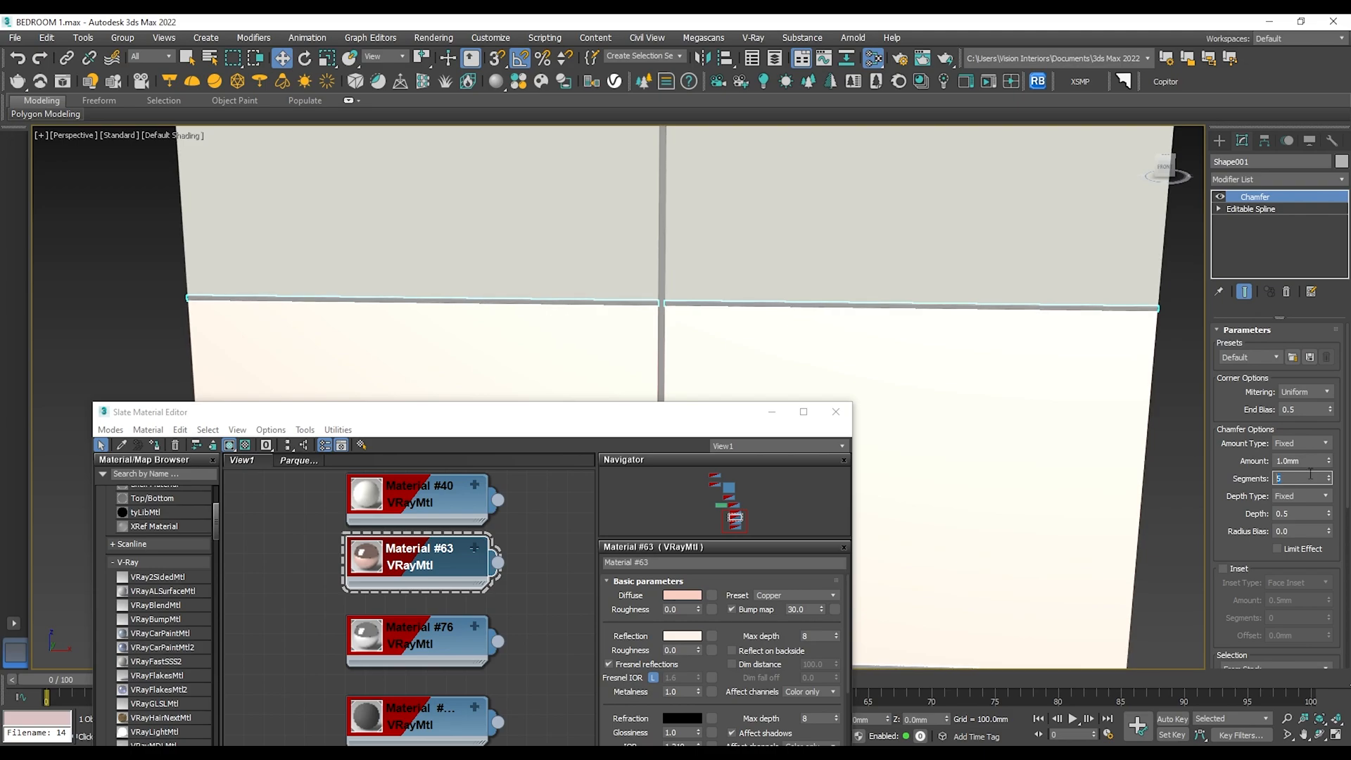
Assign Material #76 to the chamfered strips and close the material editor.
{"action": "scroll", "coordinate": [974, 316], "scroll_direction": "down", "scroll_amount": 4}
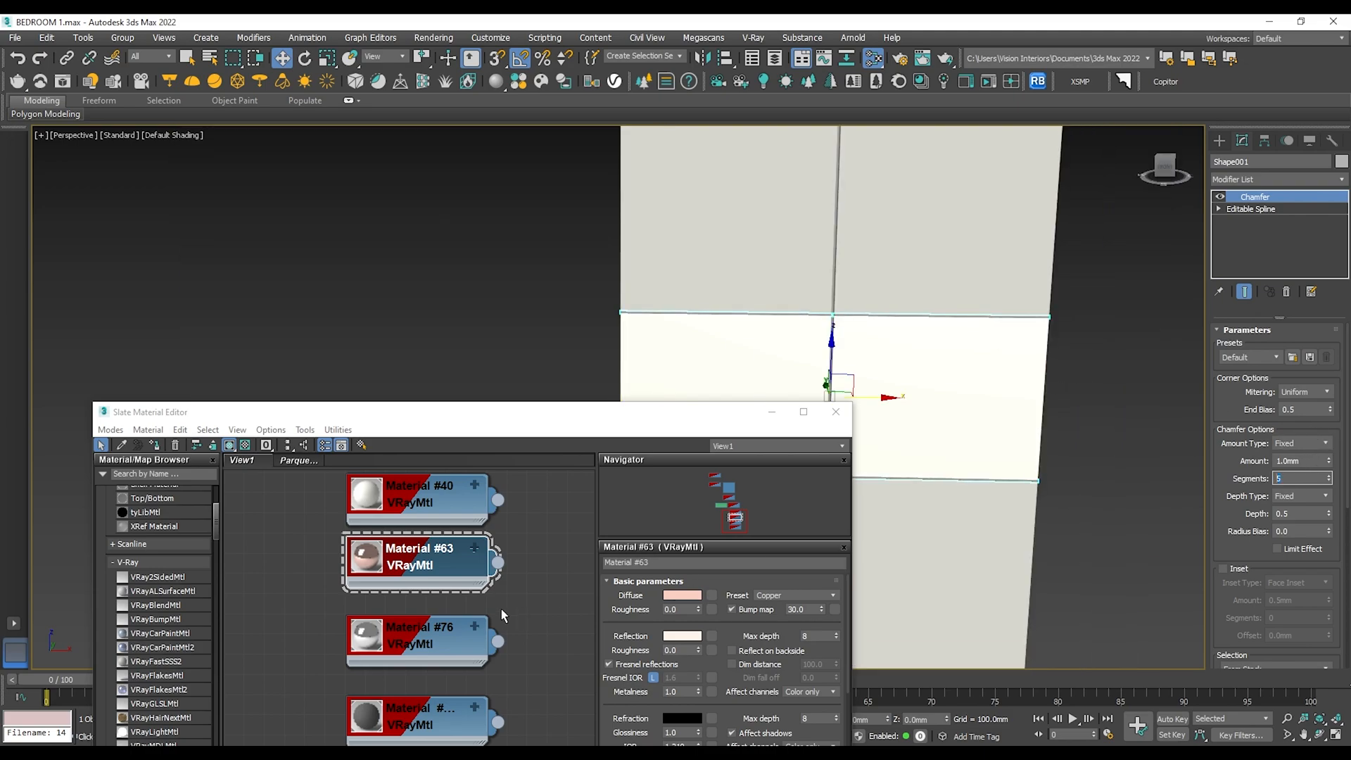
{"action": "left_click", "coordinate": [394, 658]}
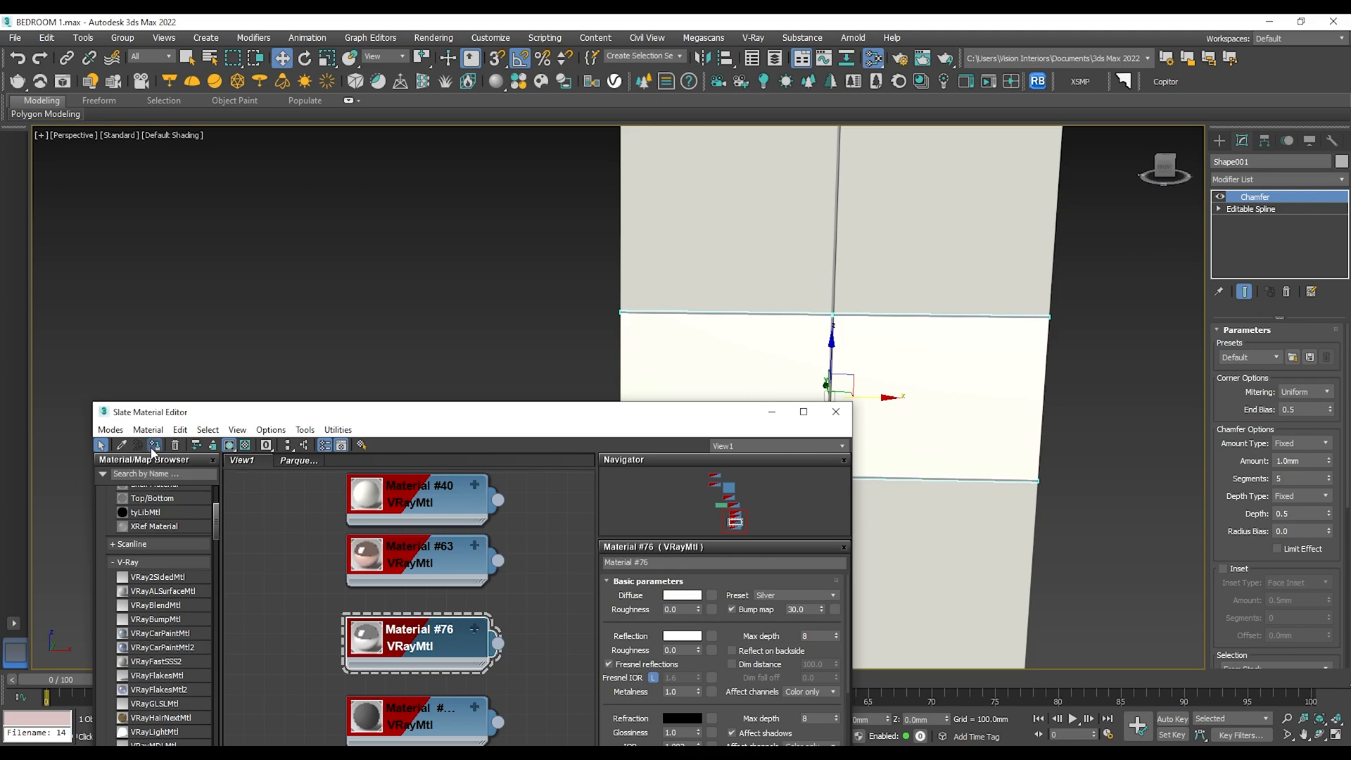
{"action": "left_click", "coordinate": [836, 412]}
Assign Material #40 to the small upper doors of the wardrobe.
{"action": "scroll", "coordinate": [795, 302], "scroll_direction": "down", "scroll_amount": 5}
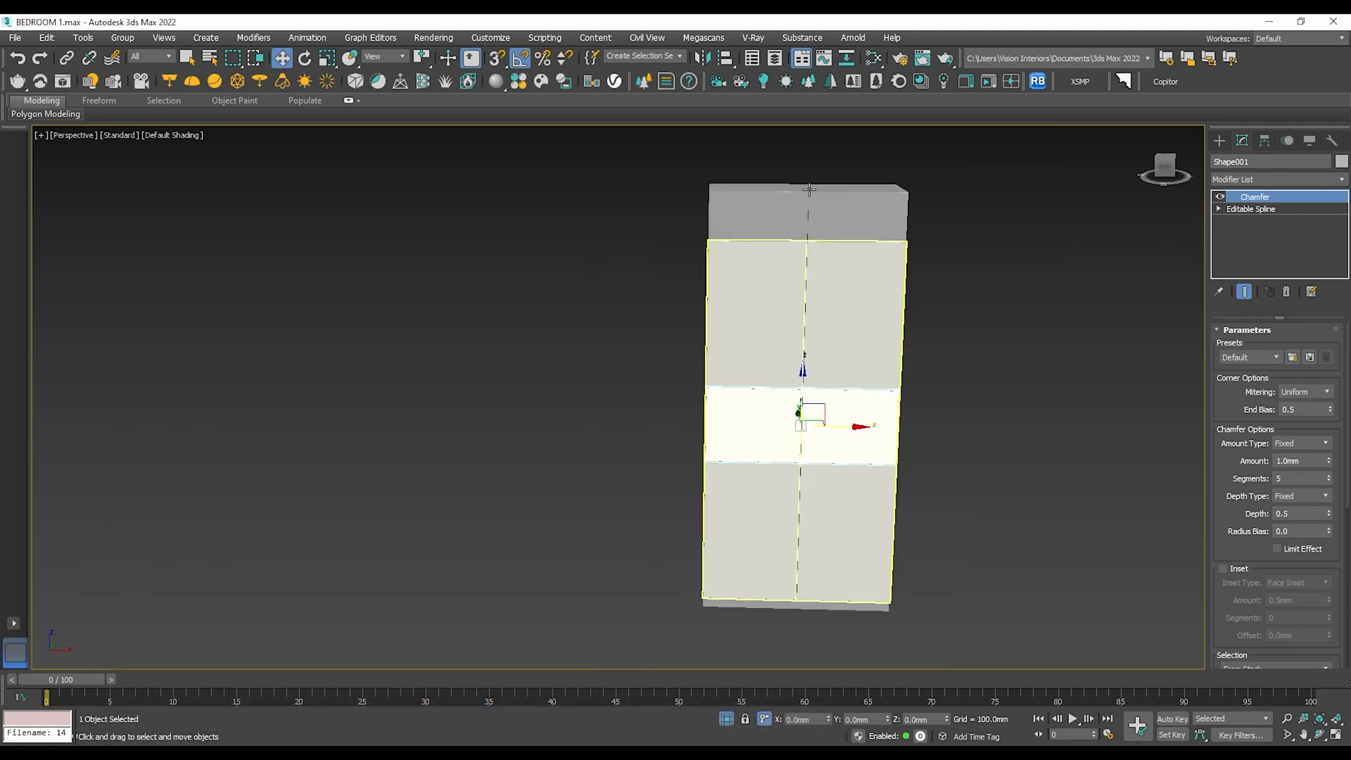
{"action": "left_click", "coordinate": [795, 220]}
{"action": "key", "text": "m"}
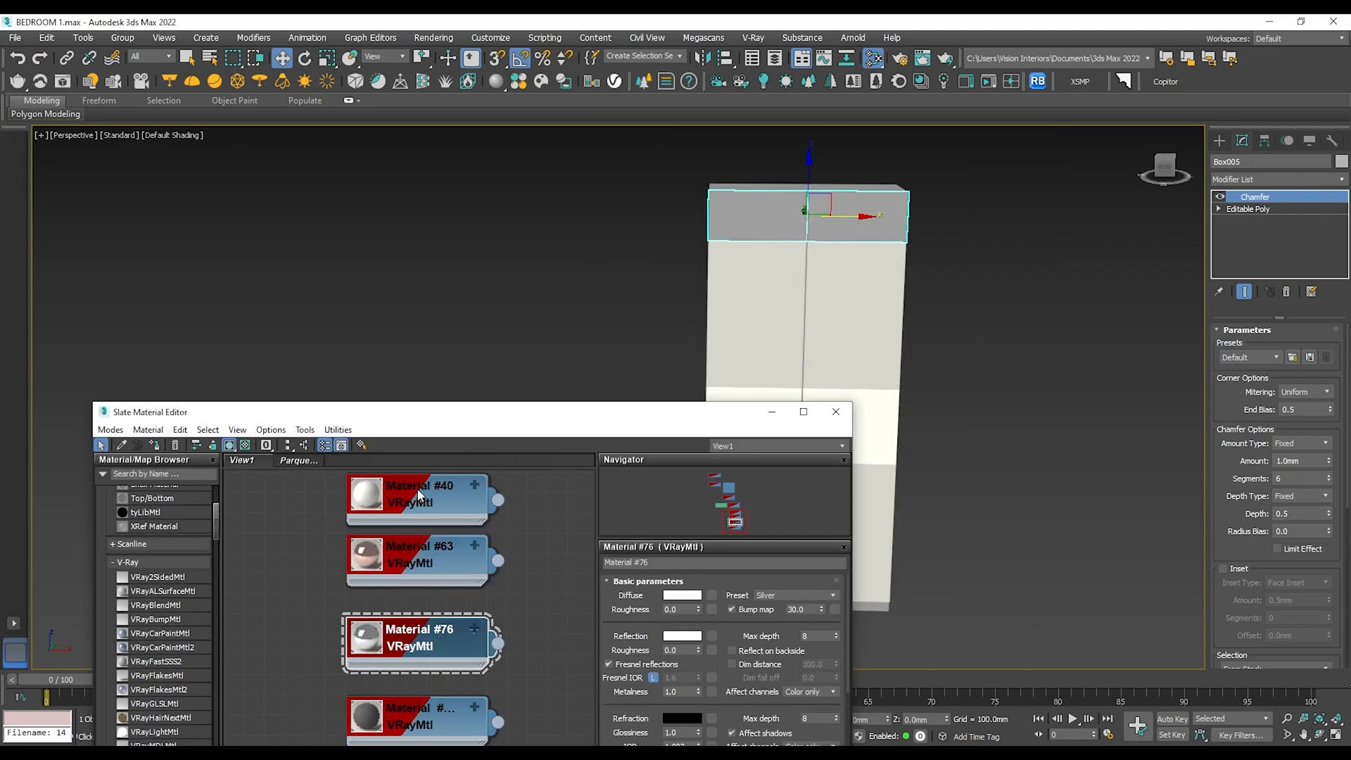
Assign Material #100 to the upper cabinet box behind the small doors and close the material editor.
{"action": "left_click", "coordinate": [905, 189]}
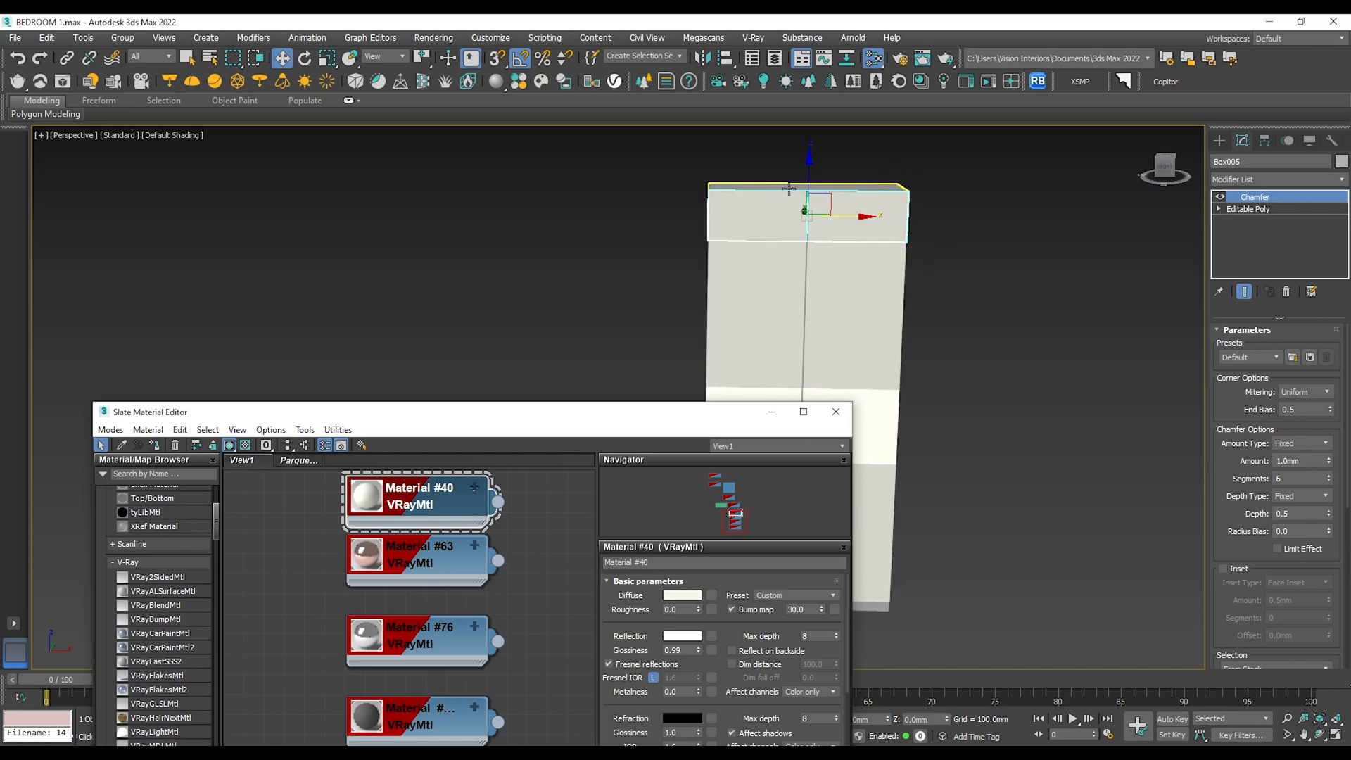
{"action": "double_click", "coordinate": [391, 713]}
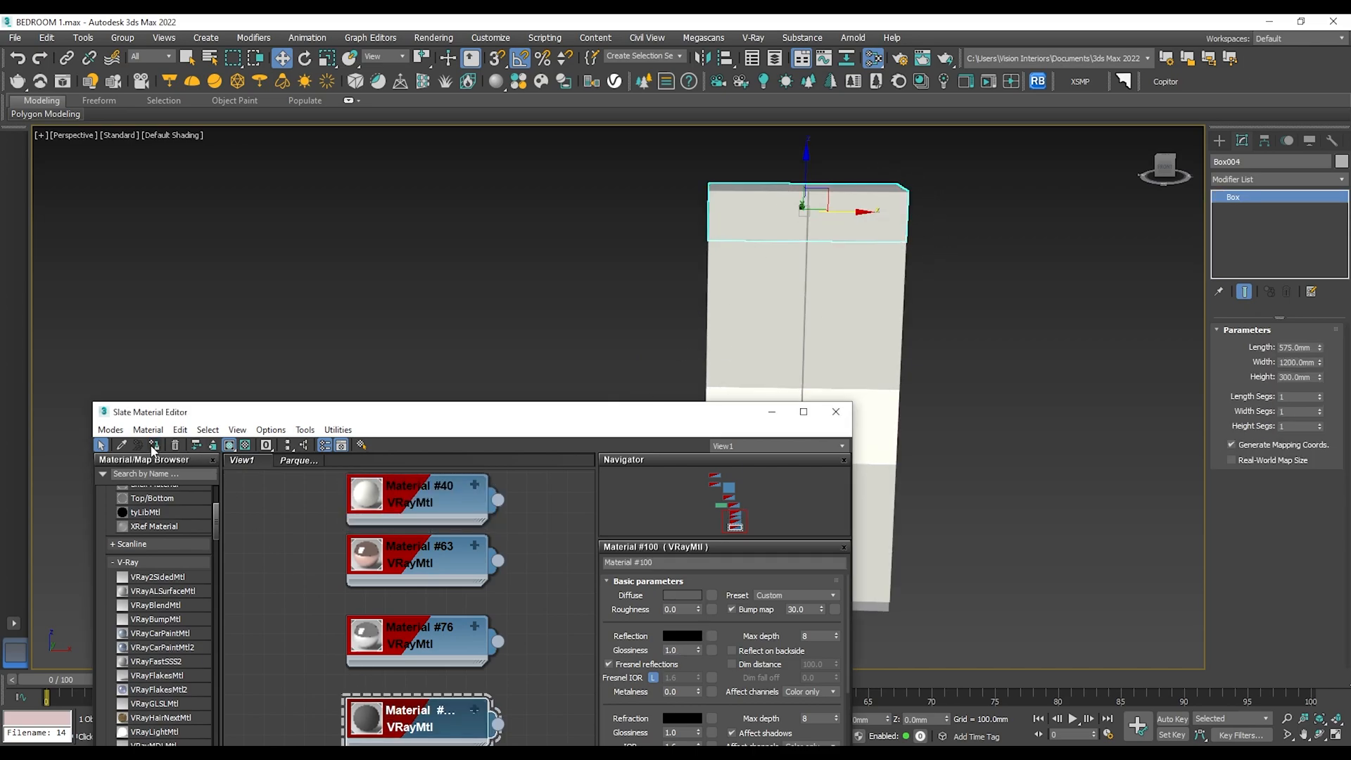
{"action": "left_click", "coordinate": [154, 445]}
{"action": "left_click", "coordinate": [835, 412]}
{"action": "scroll", "coordinate": [942, 391], "scroll_direction": "down", "scroll_amount": 3}
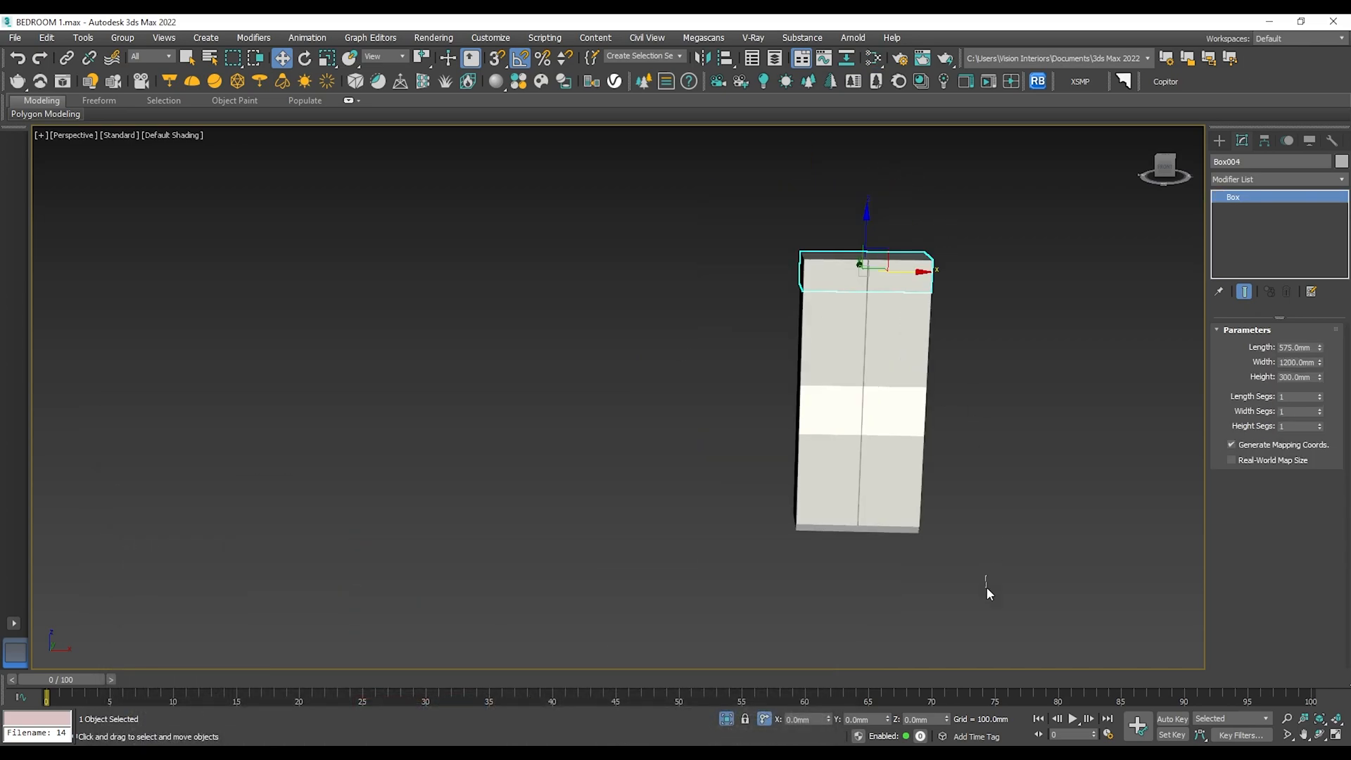
Assign Material #100 to the wardrobe's base plinth and close the material editor.
{"action": "left_click", "coordinate": [986, 590]}
{"action": "left_click", "coordinate": [910, 531]}
{"action": "key", "text": "m"}
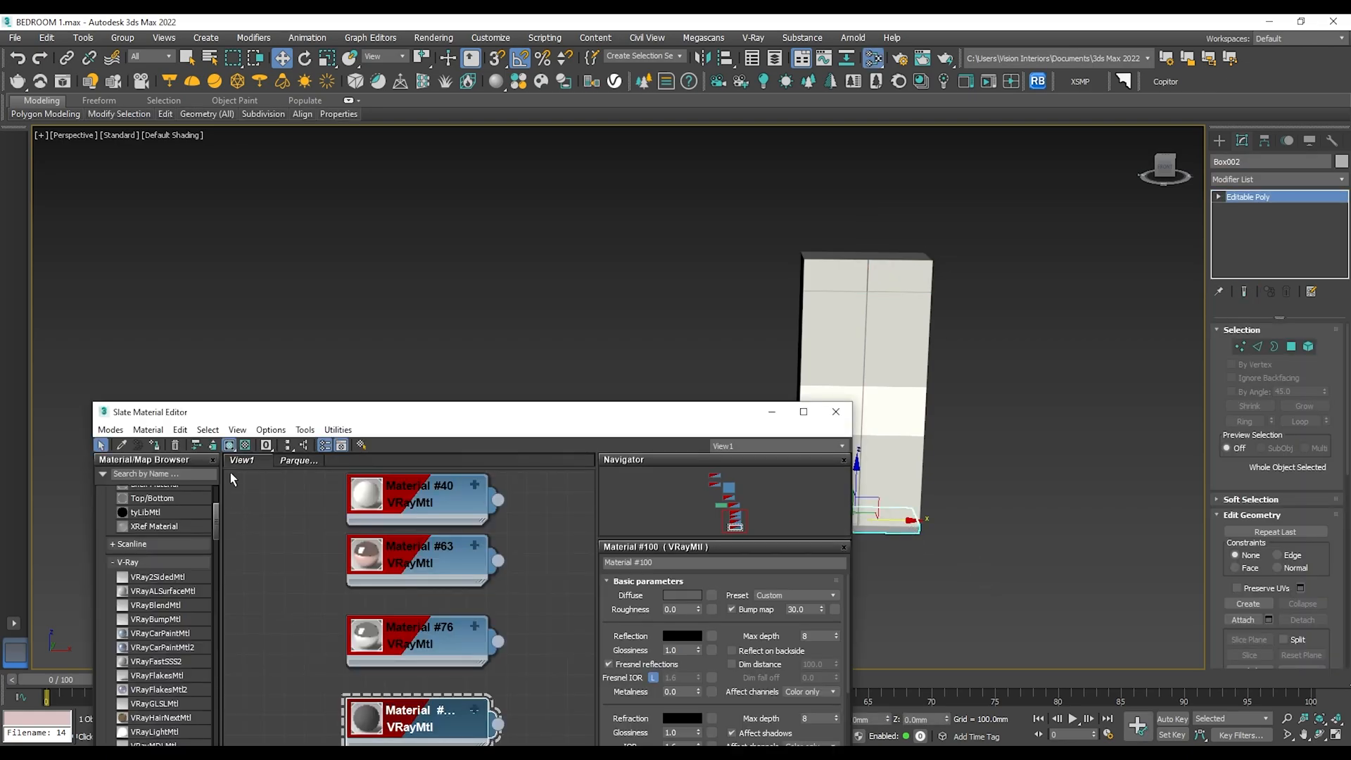
{"action": "left_click", "coordinate": [154, 445]}
{"action": "left_click", "coordinate": [836, 412]}
Select all parts of the two-door wardrobe and group them, keeping the suggested group name.
{"action": "left_click_drag", "start_coordinate": [1010, 603], "coordinate": [783, 218]}
{"action": "left_click", "coordinate": [122, 37]}
{"action": "left_click", "coordinate": [135, 130]}
{"action": "left_click", "coordinate": [123, 37]}
{"action": "left_click", "coordinate": [133, 60]}
{"action": "left_click", "coordinate": [686, 410]}
{"action": "left_click", "coordinate": [837, 612]}
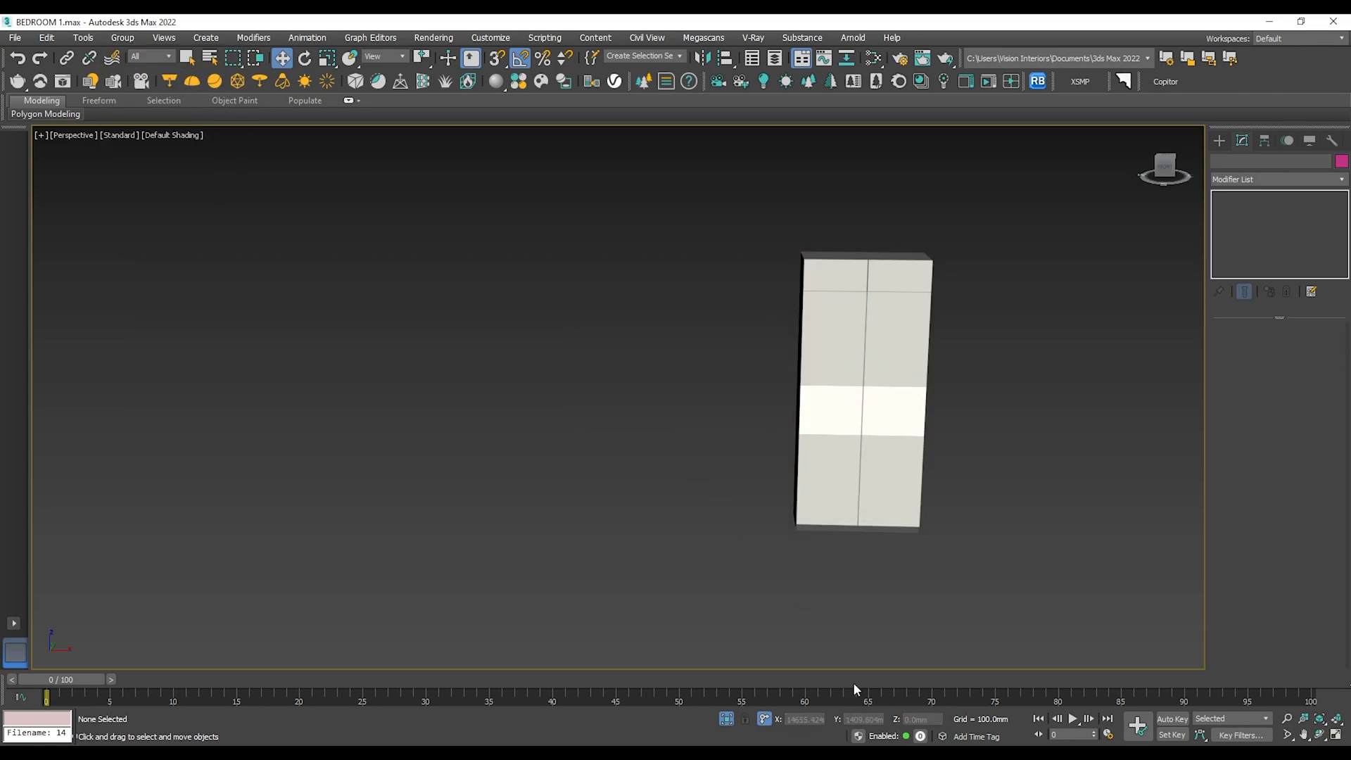
Leave isolation mode and open the four-door wardrobe's group for editing.
{"action": "left_click", "coordinate": [726, 718]}
{"action": "scroll", "coordinate": [841, 432], "scroll_direction": "up", "scroll_amount": 5}
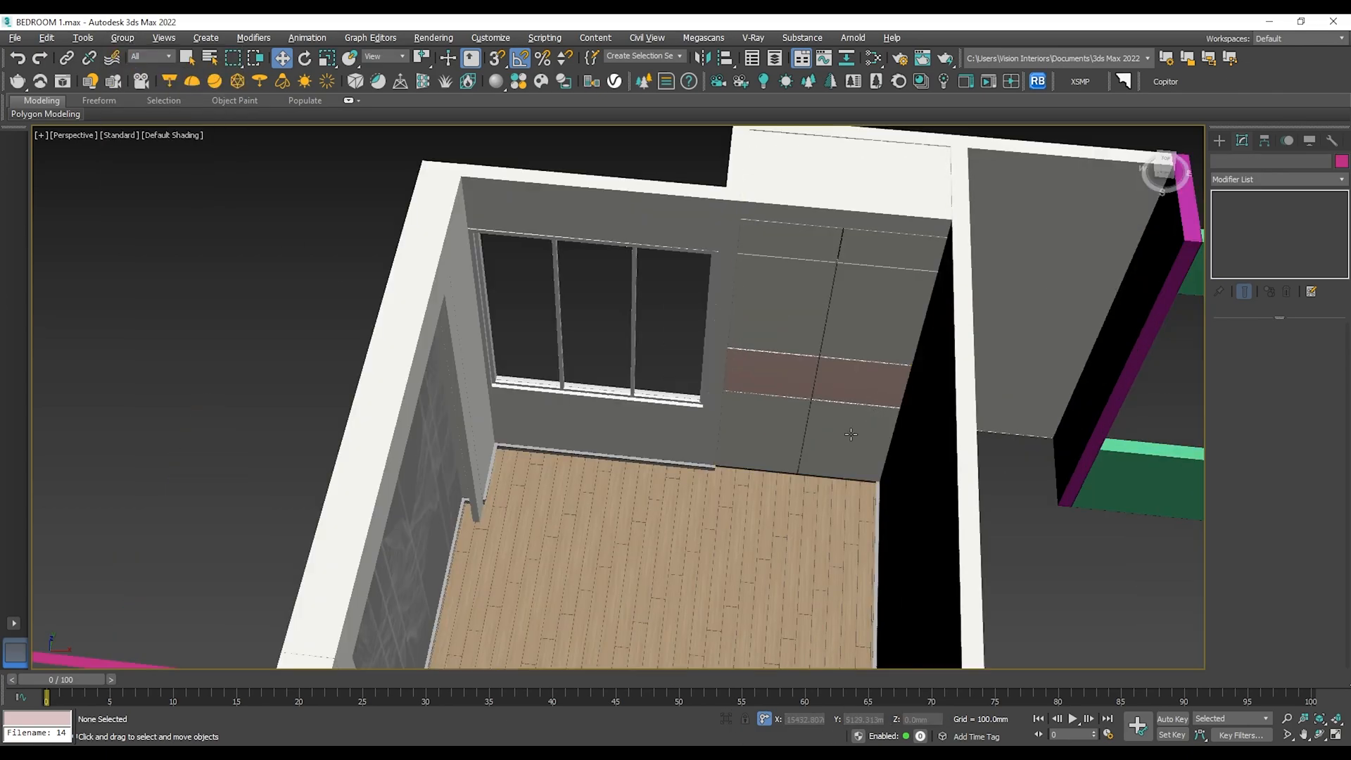
{"action": "middle_click_drag", "start_coordinate": [841, 432], "coordinate": [676, 422], "text": "alt"}
{"action": "scroll", "coordinate": [898, 411], "scroll_direction": "down", "scroll_amount": 5}
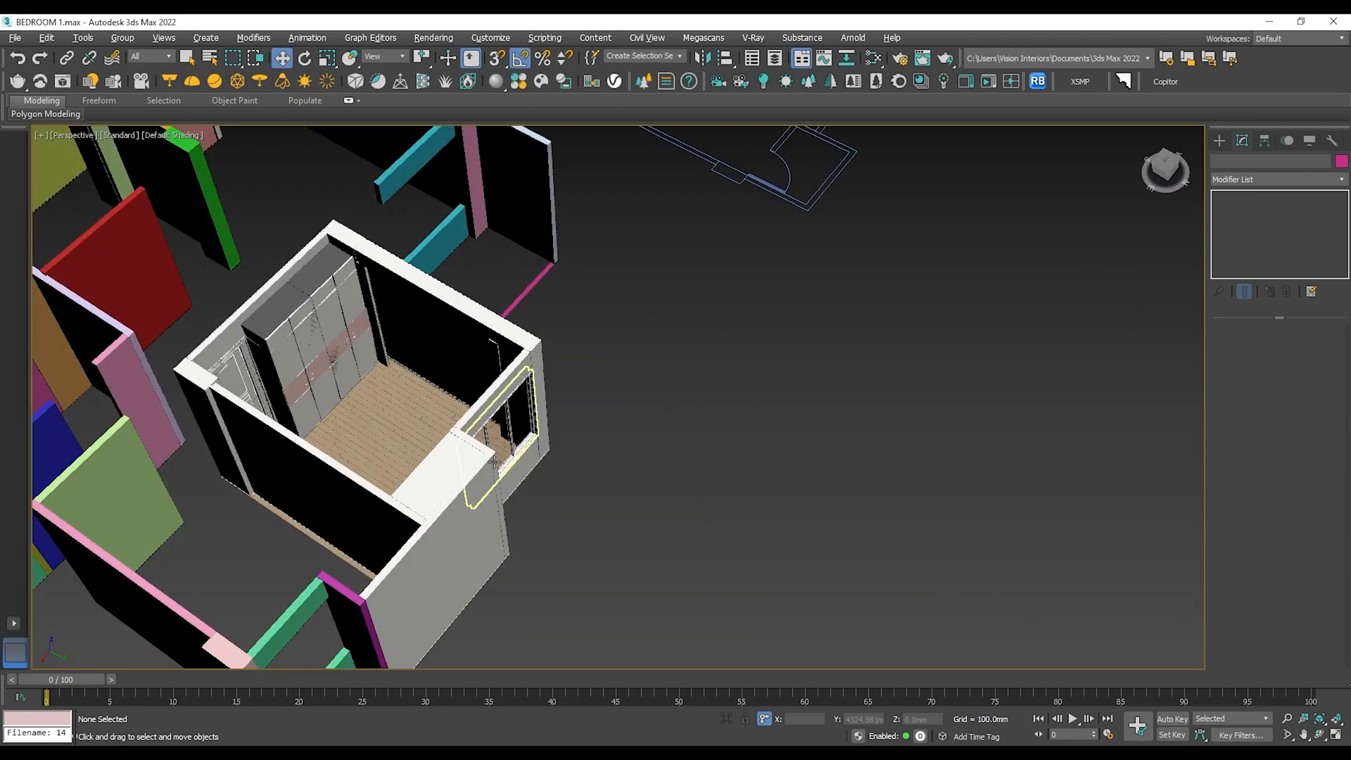
{"action": "scroll", "coordinate": [294, 360], "scroll_direction": "up", "scroll_amount": 5}
{"action": "scroll", "coordinate": [294, 360], "scroll_direction": "up", "scroll_amount": 3}
{"action": "left_click", "coordinate": [264, 257]}
{"action": "left_click", "coordinate": [121, 38]}
{"action": "left_click", "coordinate": [130, 106]}
Copy the nearest pair of door handles from the four-door wardrobe out over the floor.
{"action": "left_click", "coordinate": [334, 424]}
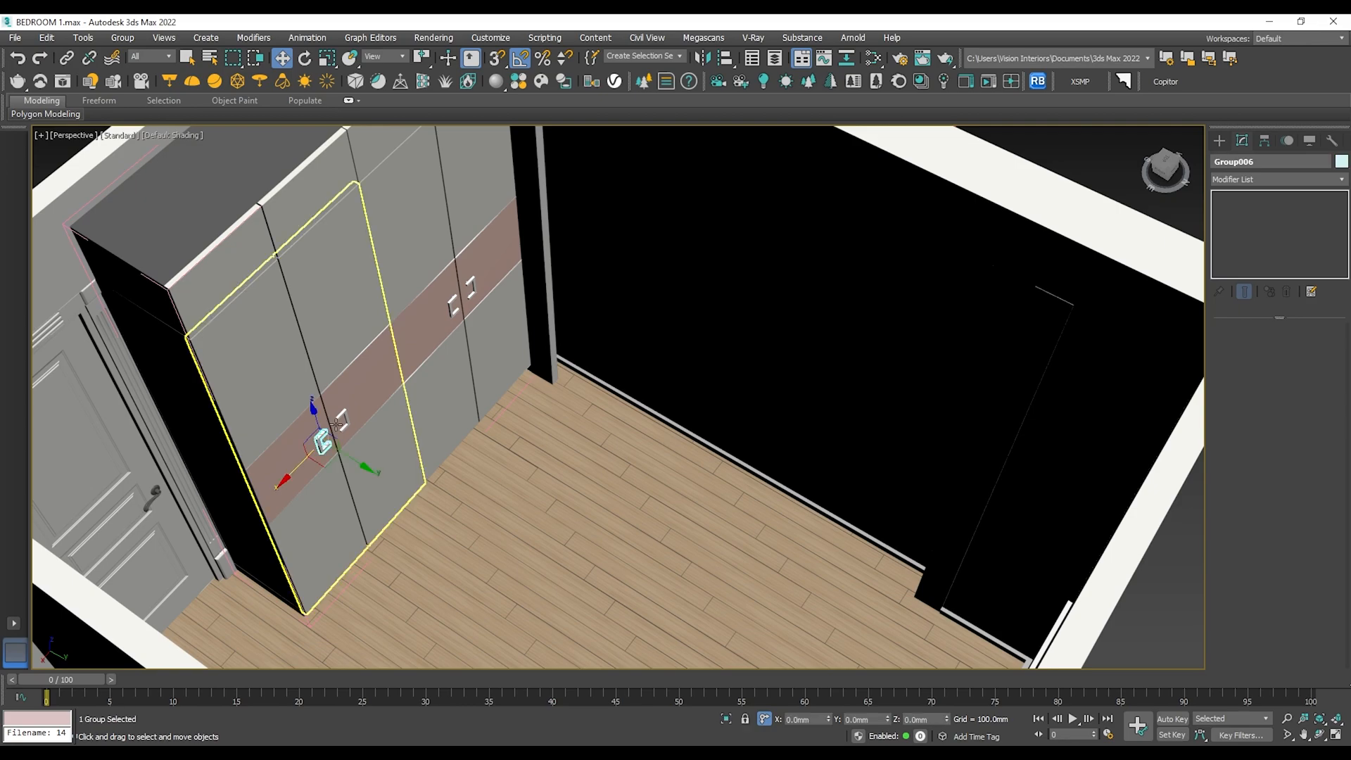
{"action": "left_click", "coordinate": [343, 420], "text": "ctrl"}
{"action": "left_click_drag", "start_coordinate": [357, 451], "coordinate": [588, 573]}
{"action": "left_click", "coordinate": [675, 446]}
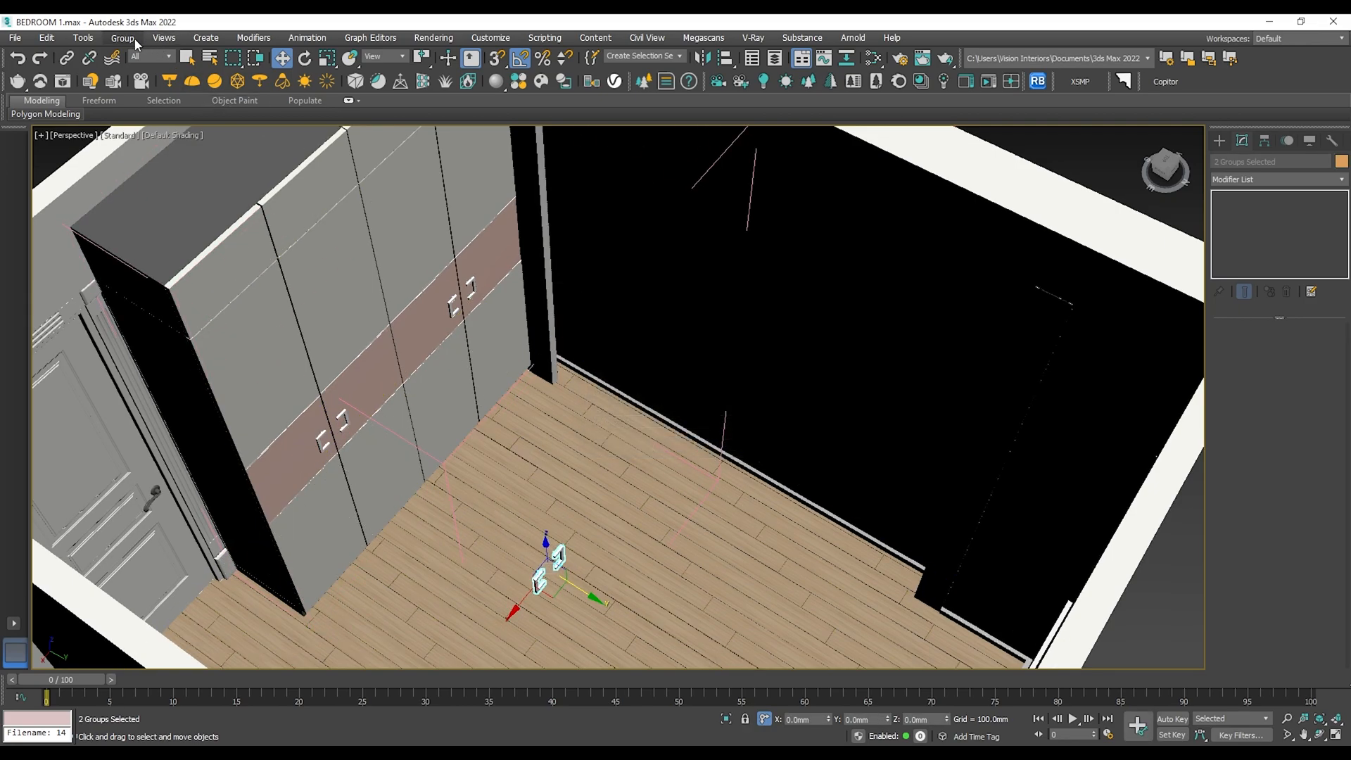
Detach the two copied handles from the wardrobe group, then close the group.
{"action": "left_click", "coordinate": [130, 38]}
{"action": "left_click", "coordinate": [145, 166]}
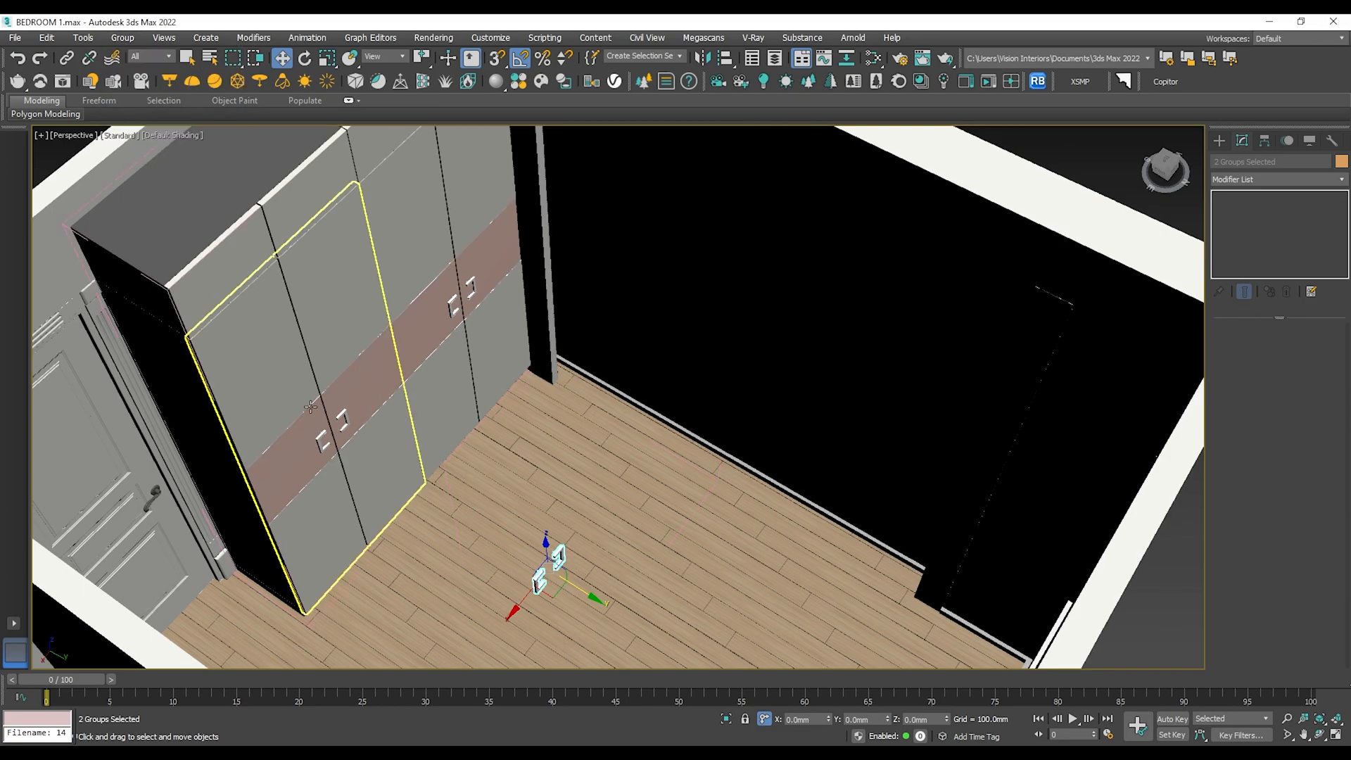
{"action": "left_click", "coordinate": [350, 410]}
{"action": "left_click", "coordinate": [121, 40]}
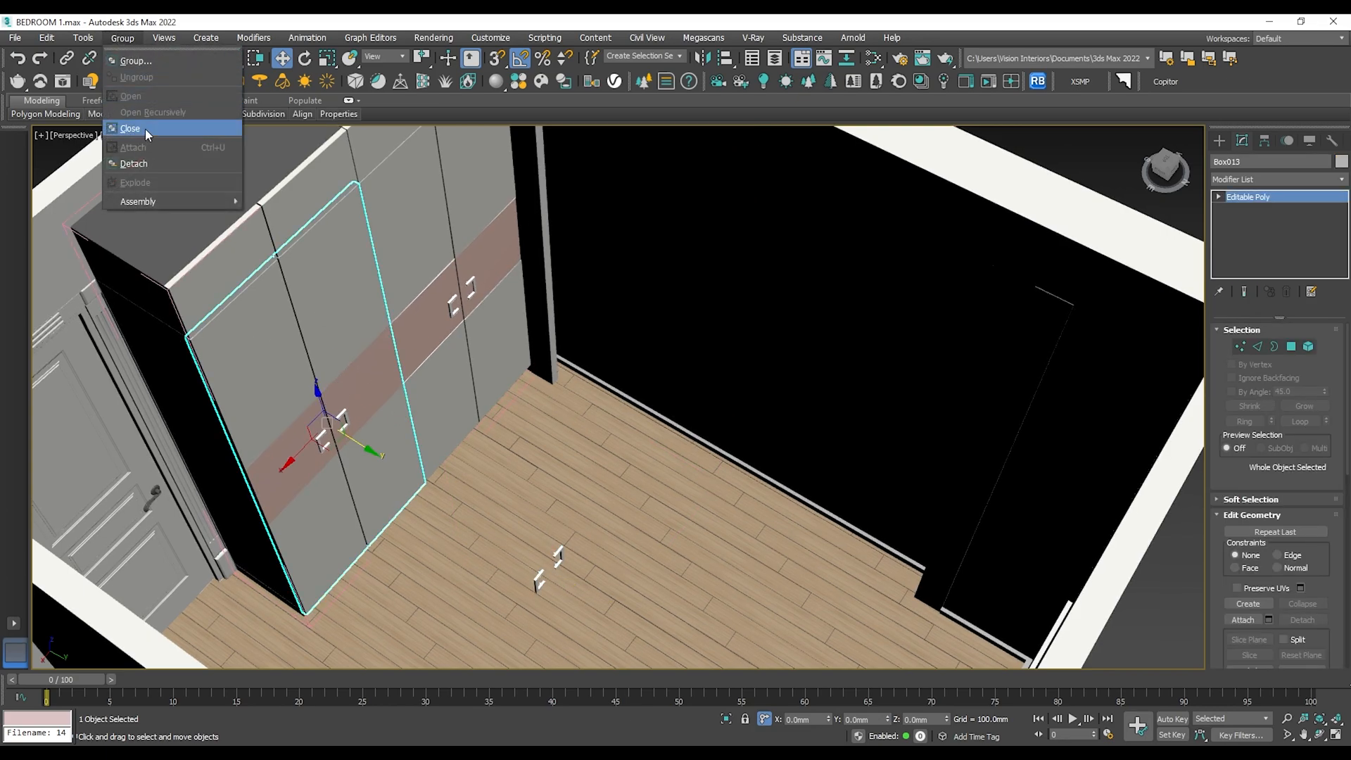
{"action": "left_click", "coordinate": [145, 129]}
In the top view, move the two copied handles across the room to the front of the two-door wardrobe.
{"action": "left_click", "coordinate": [539, 581]}
{"action": "left_click", "coordinate": [560, 556], "text": "ctrl"}
{"action": "key", "text": "t"}
{"action": "scroll", "coordinate": [598, 583], "scroll_direction": "down", "scroll_amount": 8}
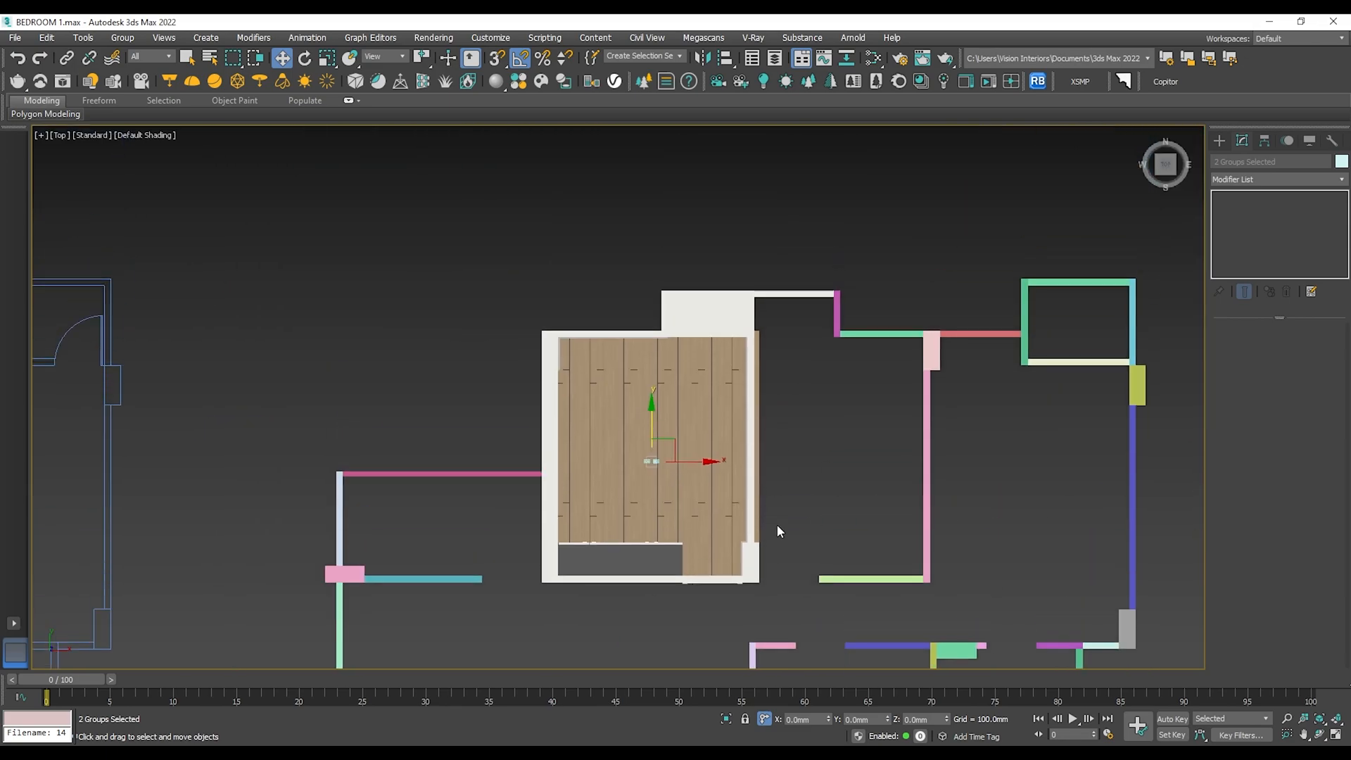
{"action": "scroll", "coordinate": [635, 451], "scroll_direction": "up", "scroll_amount": 4}
{"action": "left_click_drag", "start_coordinate": [689, 453], "coordinate": [808, 219]}
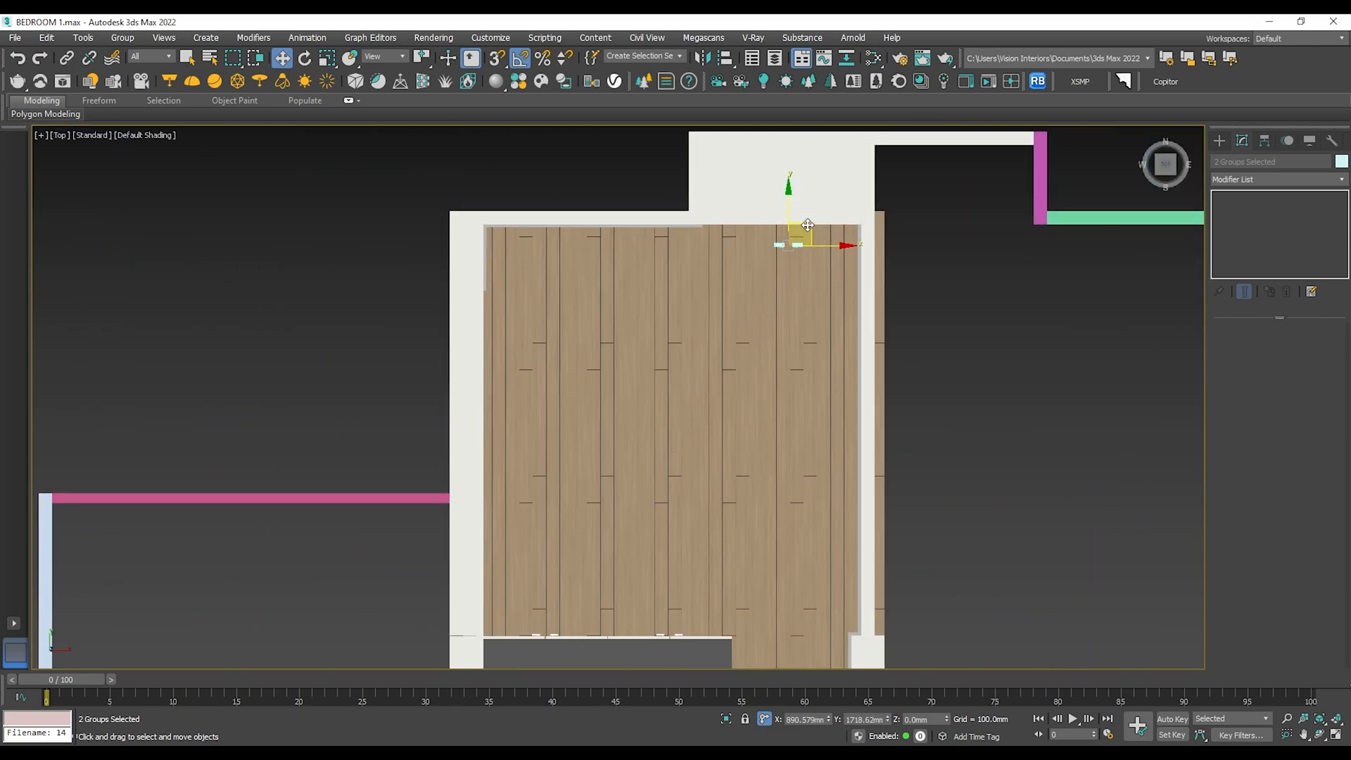
In wireframe display, mirror the two handles about the Y axis without cloning.
{"action": "key", "text": "F3"}
{"action": "scroll", "coordinate": [778, 218], "scroll_direction": "up", "scroll_amount": 4}
{"action": "scroll", "coordinate": [779, 218], "scroll_direction": "up", "scroll_amount": 3}
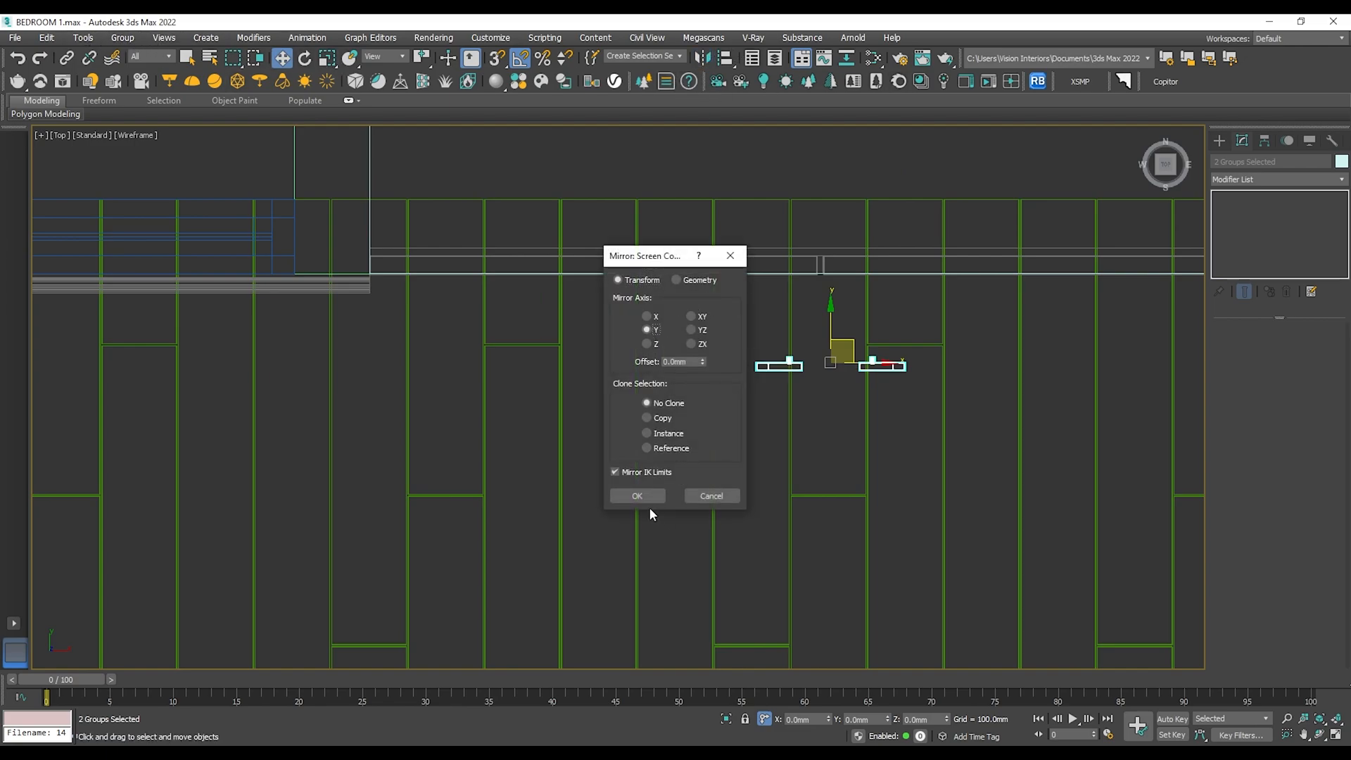
{"action": "left_click", "coordinate": [637, 496]}
Move the two mirrored handles up against the two-door wardrobe's front in the top view, then deselect them in shaded perspective.
{"action": "scroll", "coordinate": [786, 337], "scroll_direction": "up", "scroll_amount": 2}
{"action": "left_click_drag", "start_coordinate": [850, 347], "coordinate": [854, 227]}
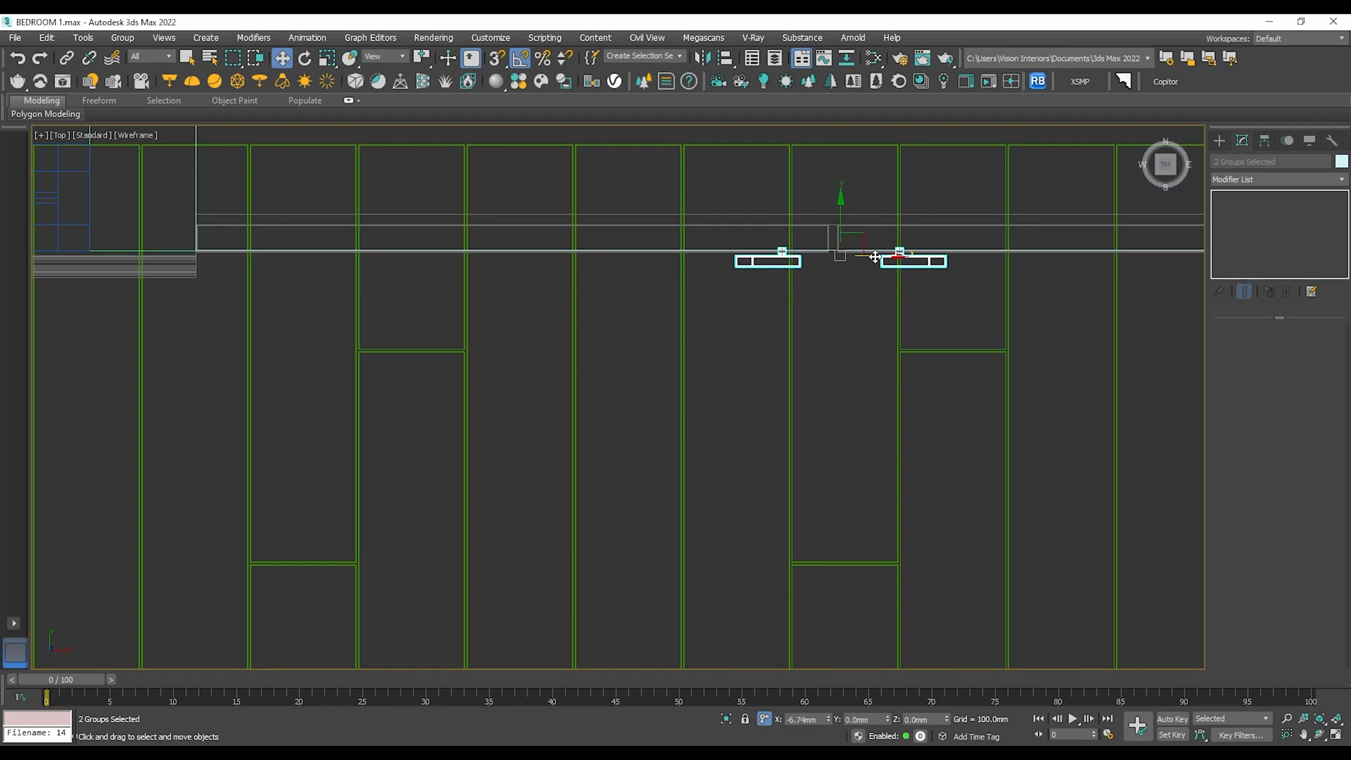
{"action": "key", "text": "p"}
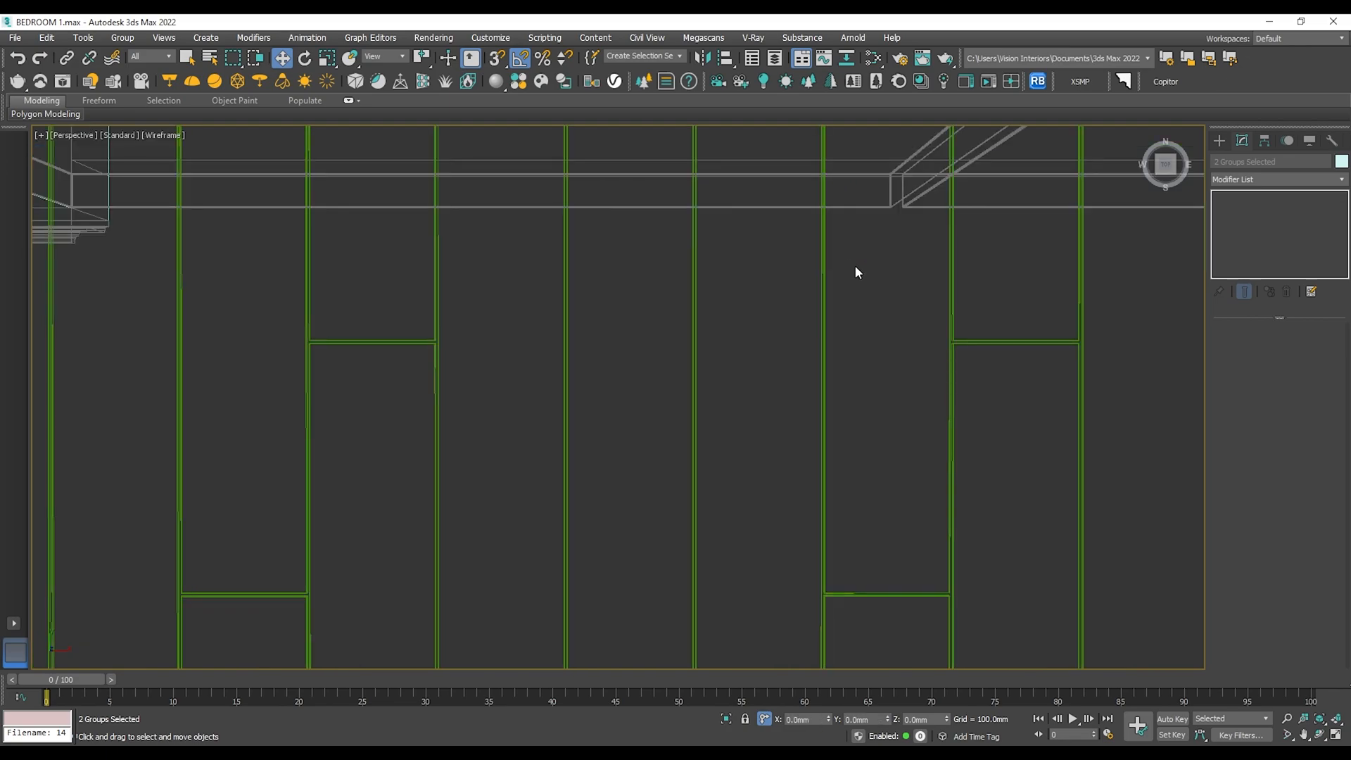
{"action": "key", "text": "z"}
{"action": "key", "text": "F3"}
{"action": "mouse_move", "coordinate": [847, 298]}
{"action": "middle_mouse_down", "text": "alt"}
{"action": "mouse_move", "coordinate": [802, 380]}
{"action": "mouse_move", "coordinate": [878, 383]}
{"action": "mouse_move", "coordinate": [878, 369]}
{"action": "mouse_move", "coordinate": [795, 380]}
{"action": "middle_mouse_up", "text": "alt"}
{"action": "scroll", "coordinate": [823, 342], "scroll_direction": "down", "scroll_amount": 6}
{"action": "scroll", "coordinate": [802, 381], "scroll_direction": "down", "scroll_amount": 3}
{"action": "scroll", "coordinate": [830, 355], "scroll_direction": "down", "scroll_amount": 5}
{"action": "scroll", "coordinate": [837, 394], "scroll_direction": "down", "scroll_amount": 3}
{"action": "middle_click_drag", "start_coordinate": [915, 422], "coordinate": [820, 425], "text": "alt"}
{"action": "left_click", "coordinate": [967, 484]}
{"action": "scroll", "coordinate": [808, 369], "scroll_direction": "down", "scroll_amount": 5}
Unhide all objects and assign Material #38 to the slab covering the bedroom.
{"action": "right_click", "coordinate": [814, 331]}
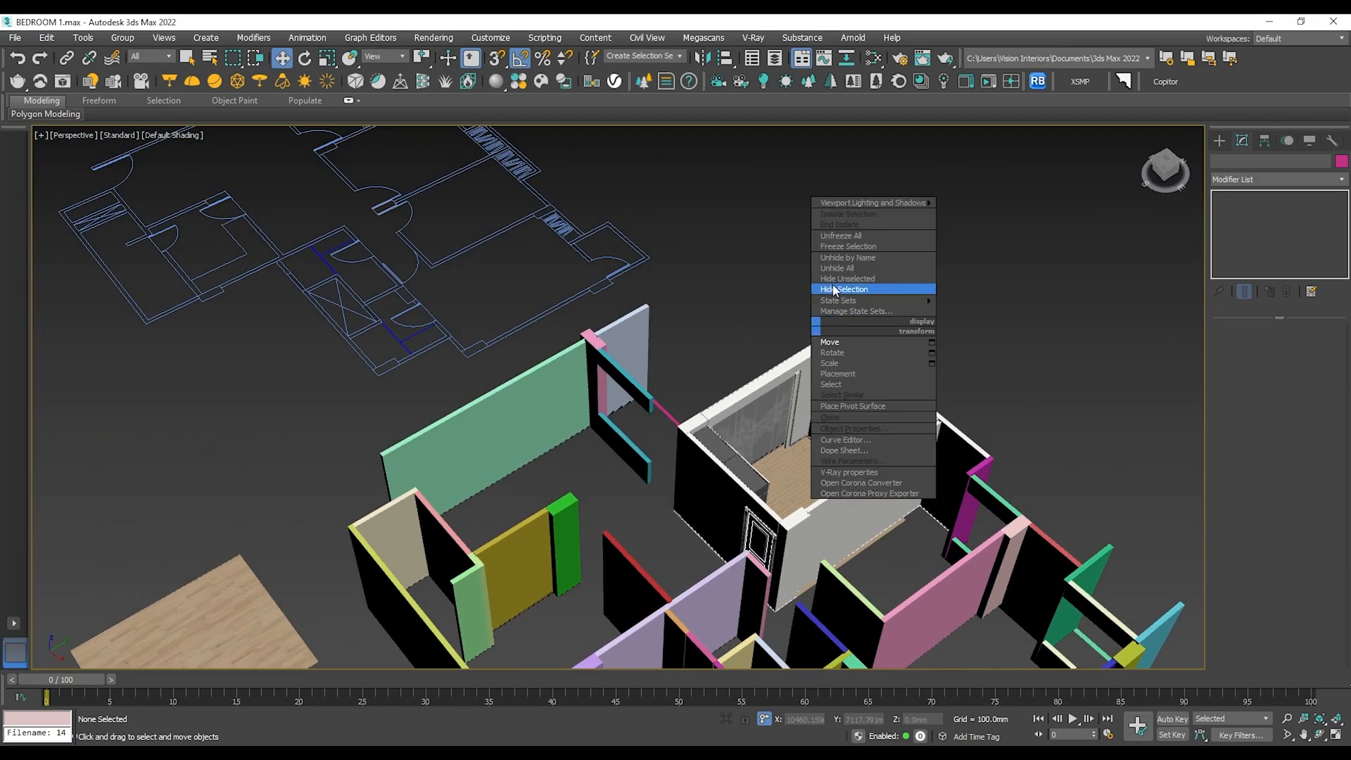
{"action": "left_click", "coordinate": [833, 268]}
{"action": "scroll", "coordinate": [804, 395], "scroll_direction": "up", "scroll_amount": 8}
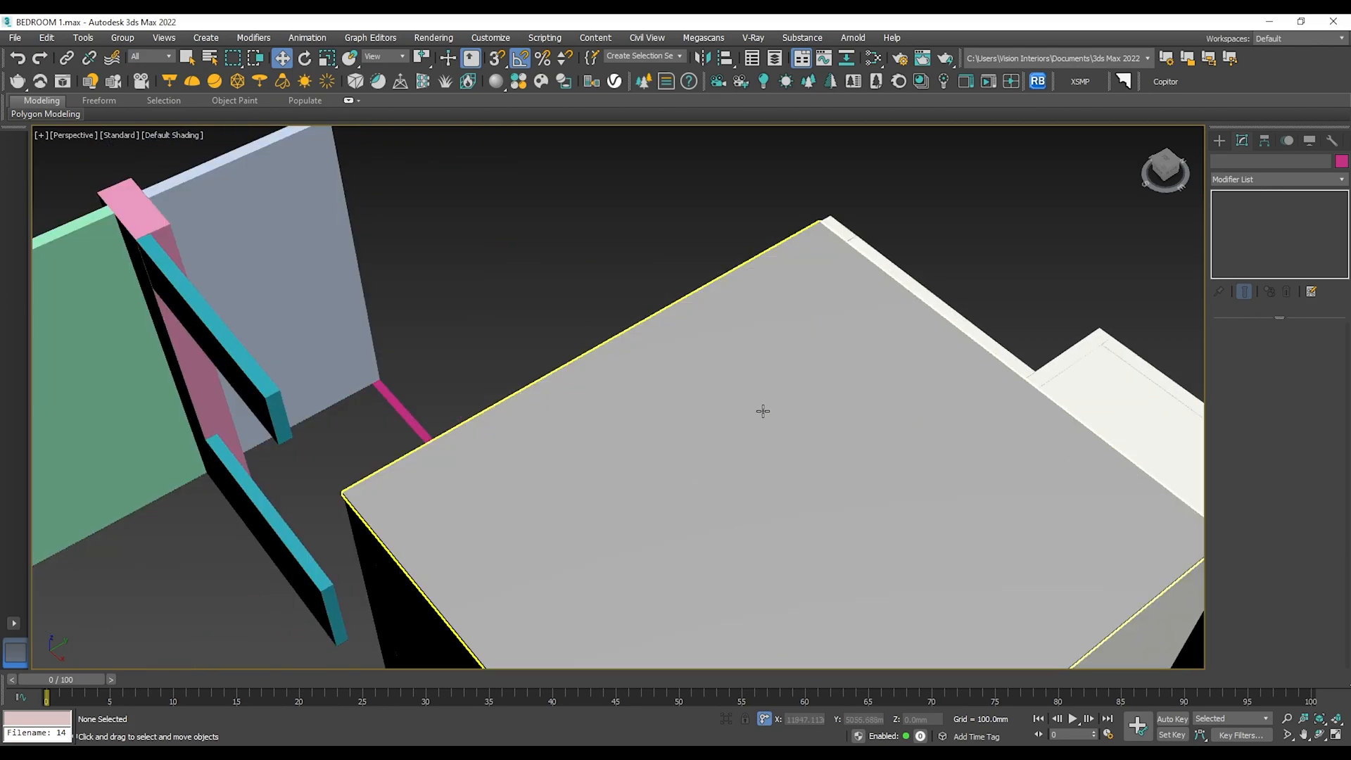
{"action": "left_click", "coordinate": [763, 411]}
{"action": "key", "text": "m"}
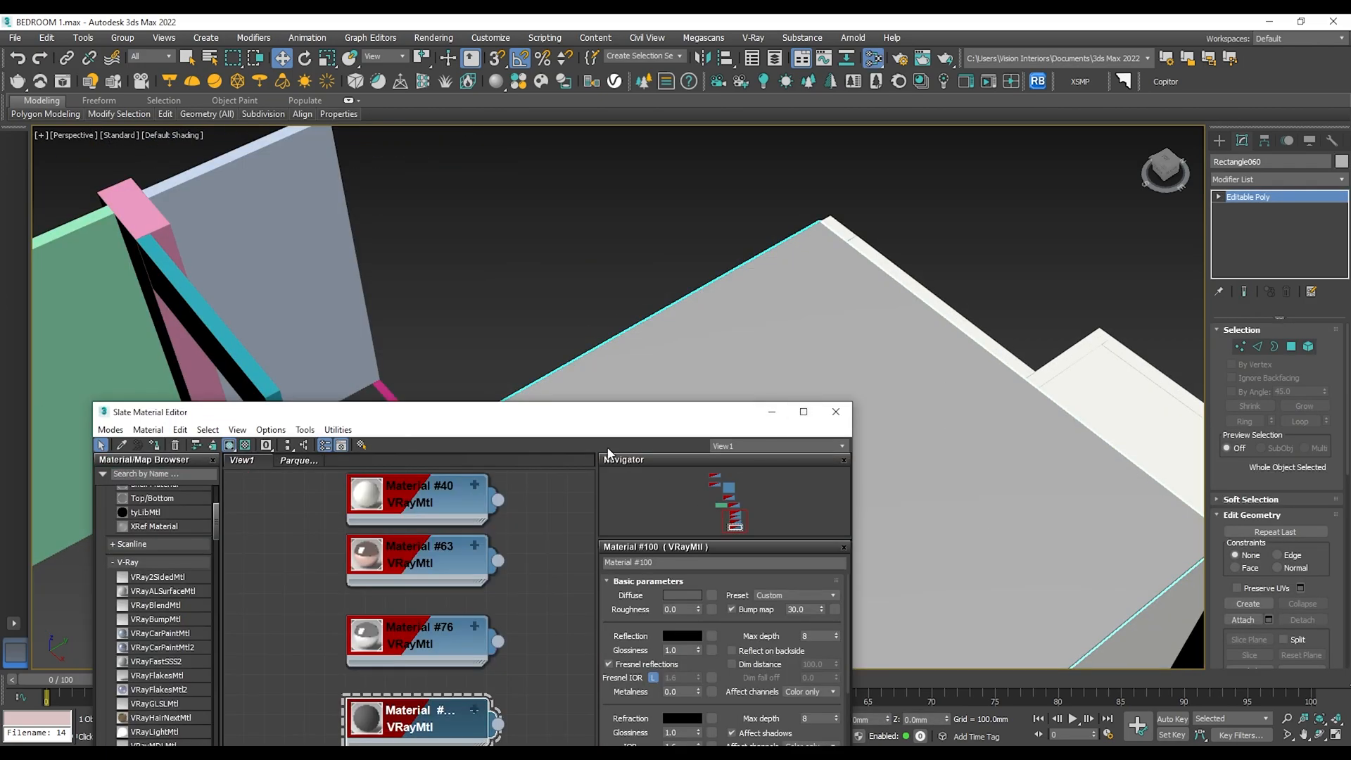
{"action": "scroll", "coordinate": [413, 574], "scroll_direction": "up", "scroll_amount": 10}
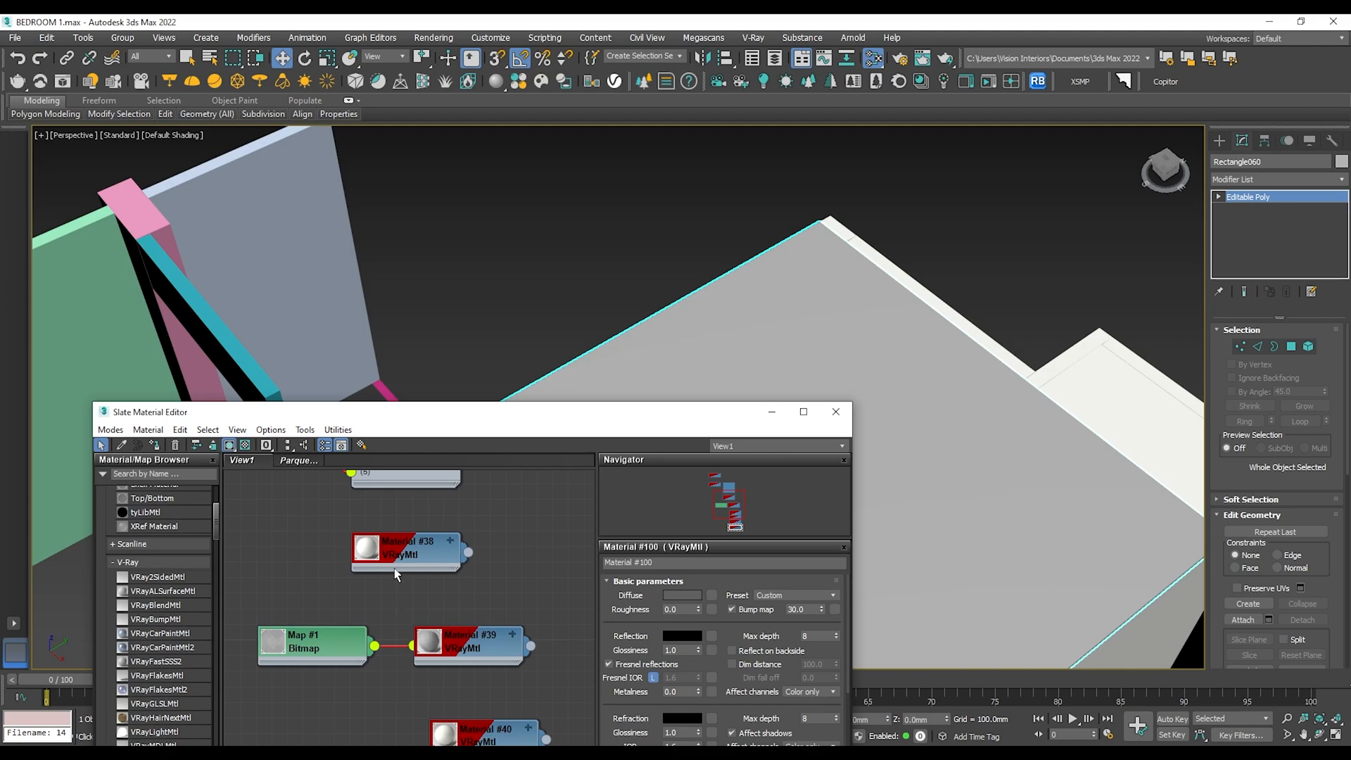
{"action": "middle_click_drag", "start_coordinate": [405, 552], "coordinate": [440, 697]}
{"action": "double_click", "coordinate": [450, 695]}
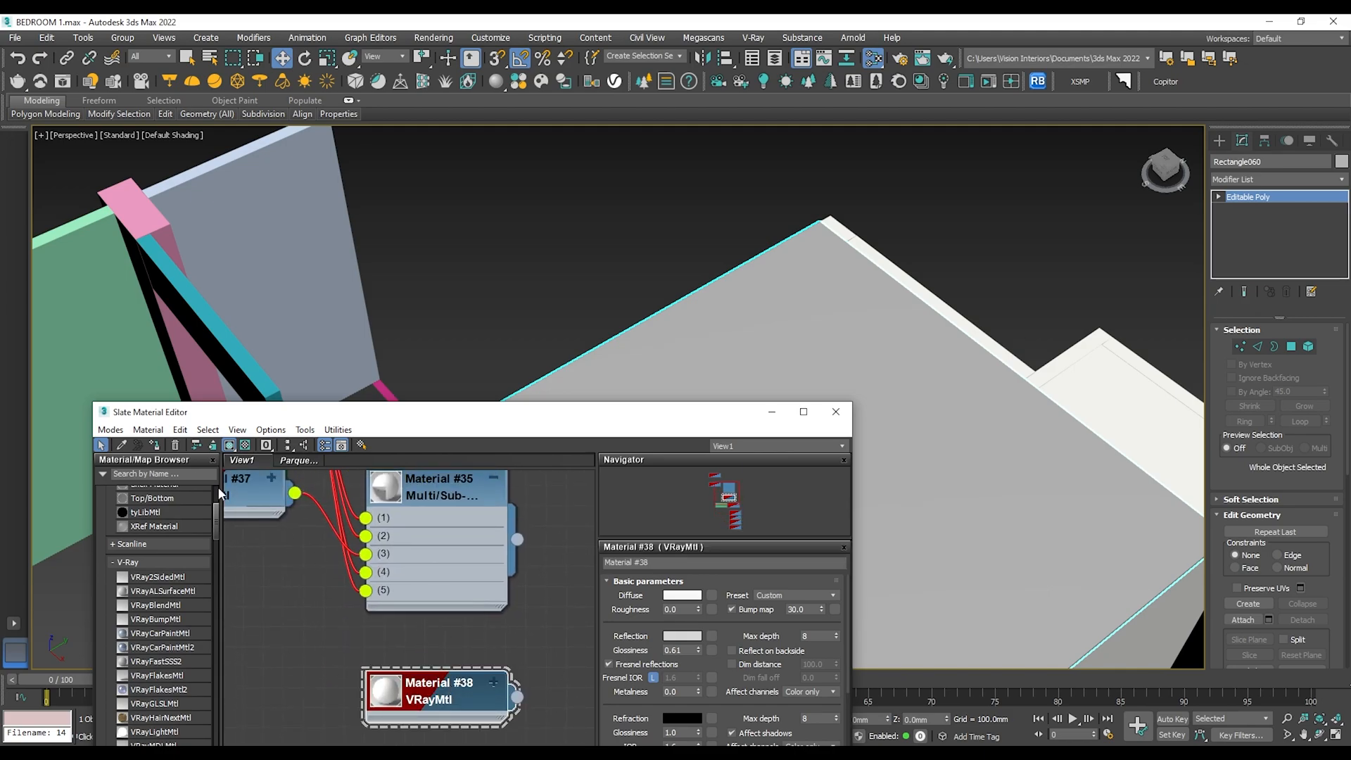
{"action": "left_click", "coordinate": [154, 444]}
Hide the bedroom's top slab and assign Material #38 to the two dropped-ceiling pieces beneath it.
{"action": "right_click", "coordinate": [902, 358]}
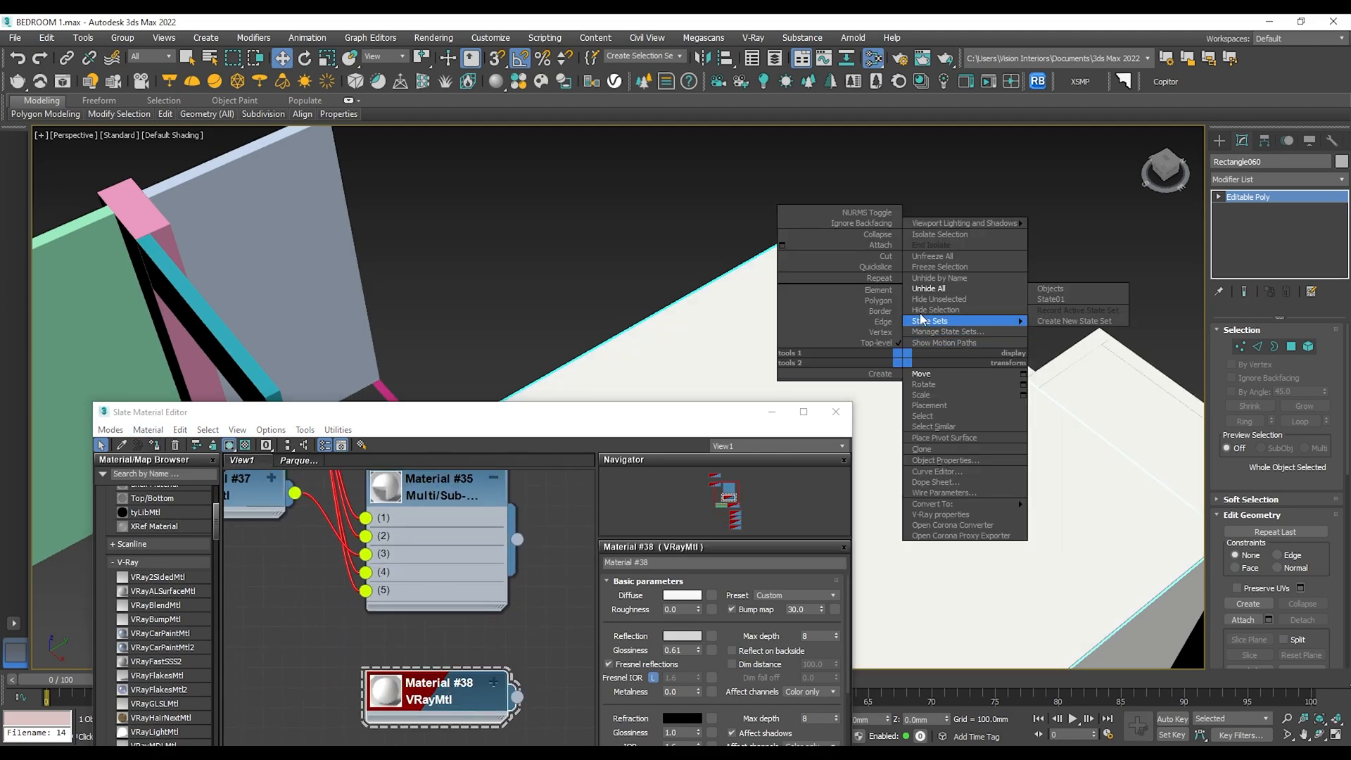
{"action": "left_click", "coordinate": [936, 310]}
{"action": "left_click", "coordinate": [899, 406]}
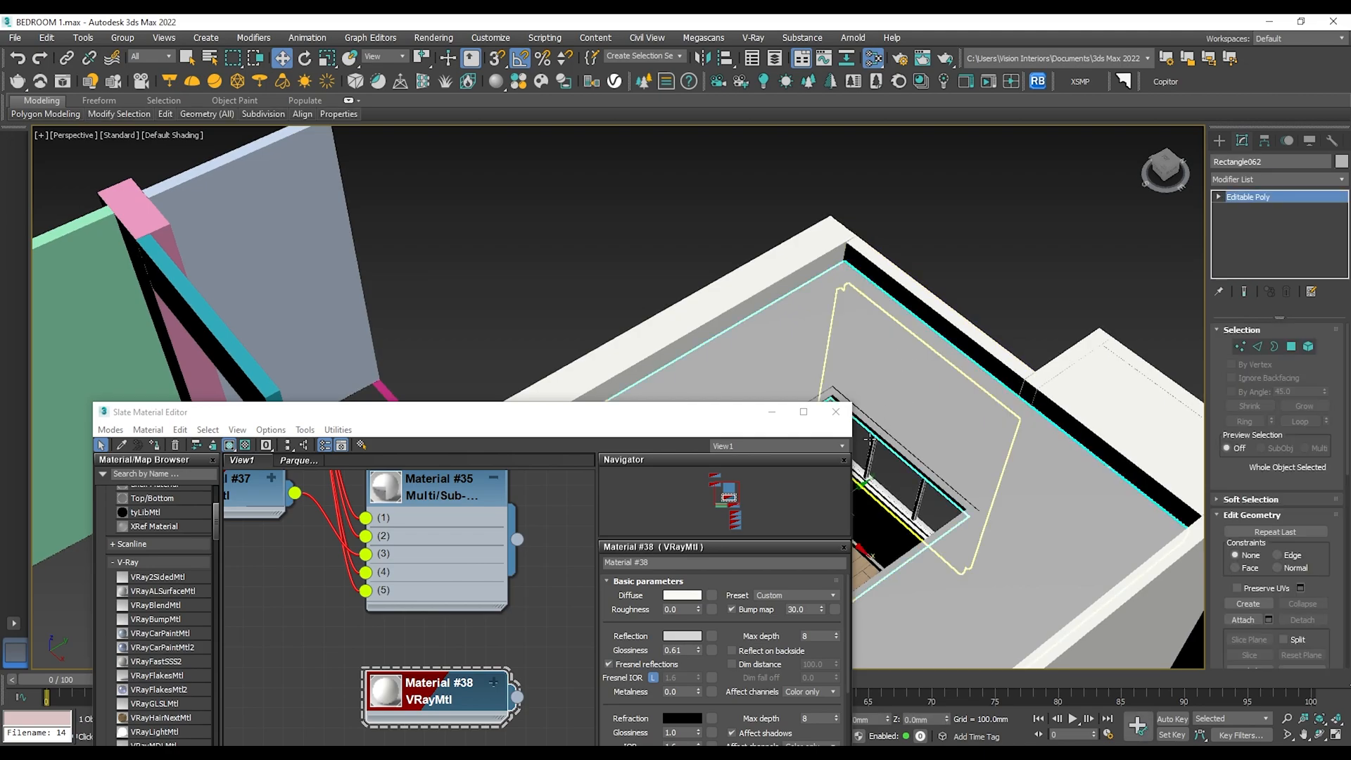
{"action": "left_click", "coordinate": [883, 435], "text": "ctrl"}
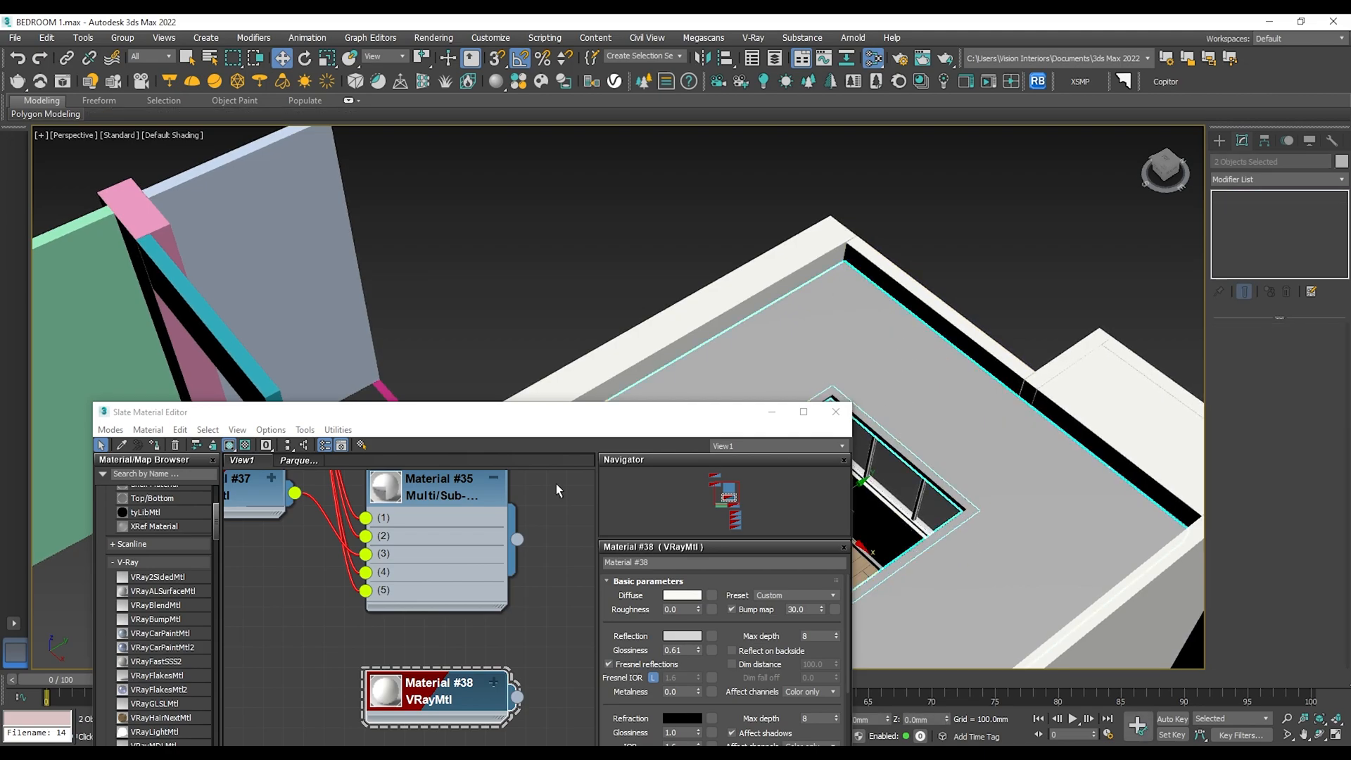
{"action": "left_click", "coordinate": [158, 444]}
{"action": "left_click", "coordinate": [837, 413]}
Select the two dropped-ceiling pieces and hide them to open up the bedroom interior.
{"action": "scroll", "coordinate": [985, 264], "scroll_direction": "down", "scroll_amount": 5}
{"action": "left_click", "coordinate": [995, 261]}
{"action": "scroll", "coordinate": [868, 306], "scroll_direction": "up", "scroll_amount": 4}
{"action": "mouse_move", "coordinate": [868, 307]}
{"action": "middle_mouse_down", "text": "alt"}
{"action": "mouse_move", "coordinate": [837, 340]}
{"action": "mouse_move", "coordinate": [847, 305]}
{"action": "mouse_move", "coordinate": [872, 302]}
{"action": "middle_mouse_up", "text": "alt"}
{"action": "scroll", "coordinate": [666, 317], "scroll_direction": "up", "scroll_amount": 4}
{"action": "right_click", "coordinate": [736, 301]}
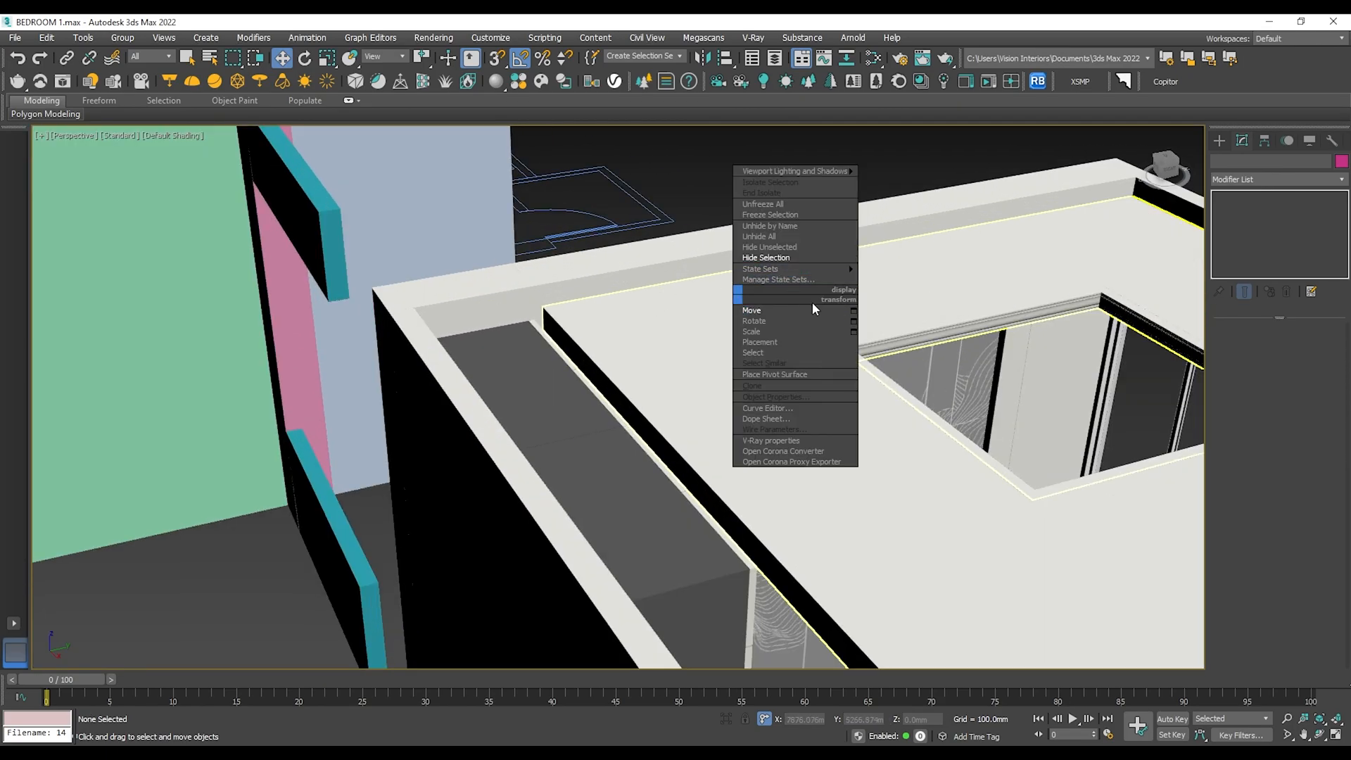
{"action": "left_click", "coordinate": [786, 259]}
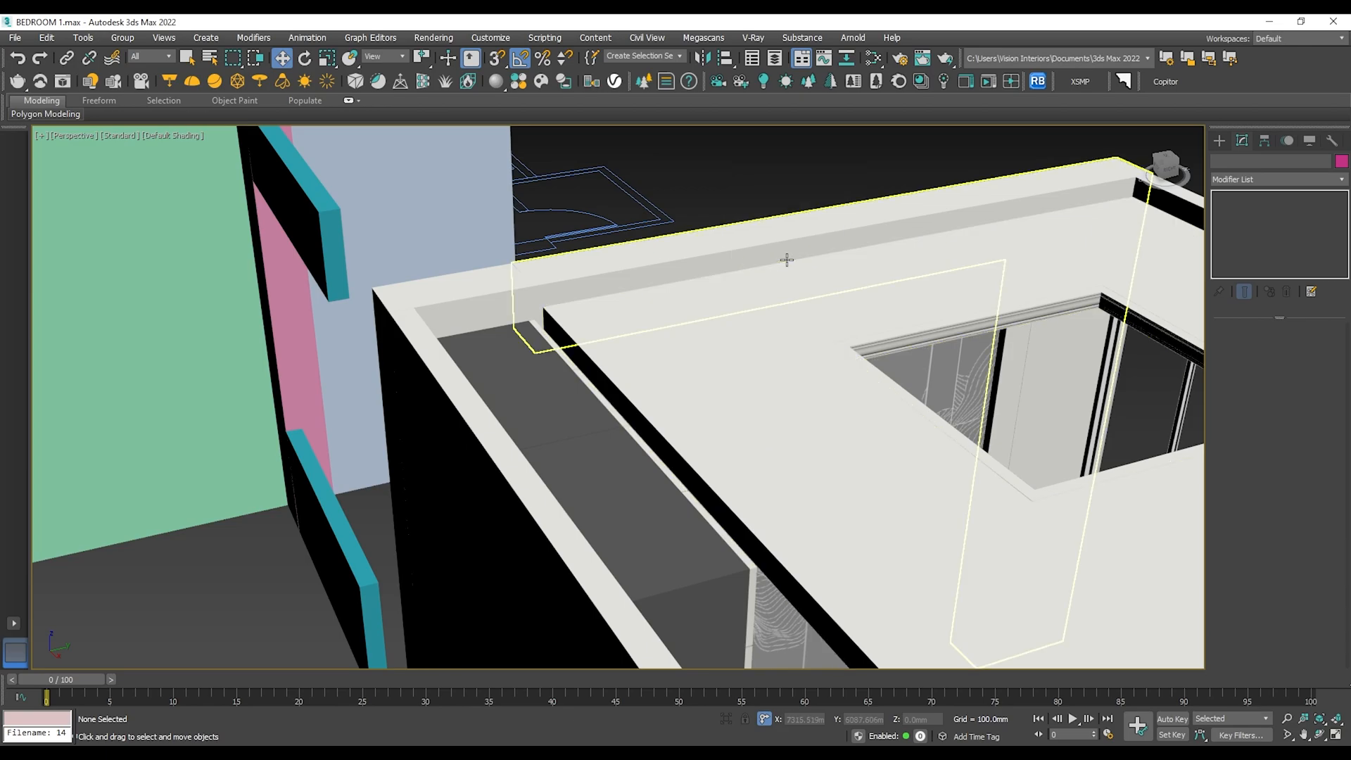
{"action": "left_click", "coordinate": [801, 296]}
{"action": "left_click", "coordinate": [875, 340], "text": "ctrl"}
{"action": "right_click", "coordinate": [829, 306]}
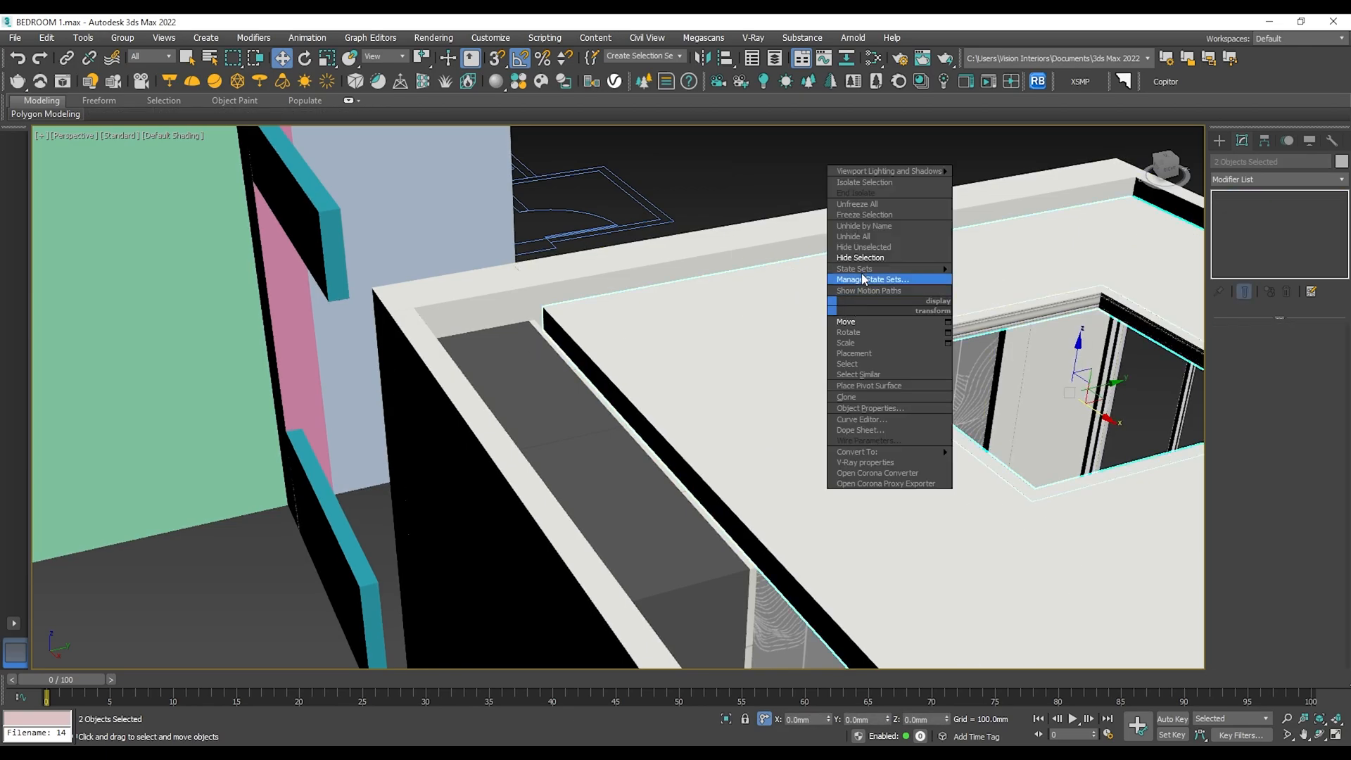
{"action": "left_click", "coordinate": [860, 258]}
{"action": "middle_click_drag", "start_coordinate": [868, 256], "coordinate": [874, 402], "text": "alt"}
{"action": "scroll", "coordinate": [894, 360], "scroll_direction": "down", "scroll_amount": 3}
{"action": "scroll", "coordinate": [746, 464], "scroll_direction": "up", "scroll_amount": 5}
{"action": "scroll", "coordinate": [830, 406], "scroll_direction": "down", "scroll_amount": 4}
{"action": "middle_click_drag", "start_coordinate": [790, 407], "coordinate": [837, 414], "text": "alt"}
{"action": "mouse_move", "coordinate": [837, 414]}
{"action": "middle_mouse_down"}
{"action": "mouse_move", "coordinate": [739, 442]}
{"action": "mouse_move", "coordinate": [830, 394]}
{"action": "middle_mouse_up"}
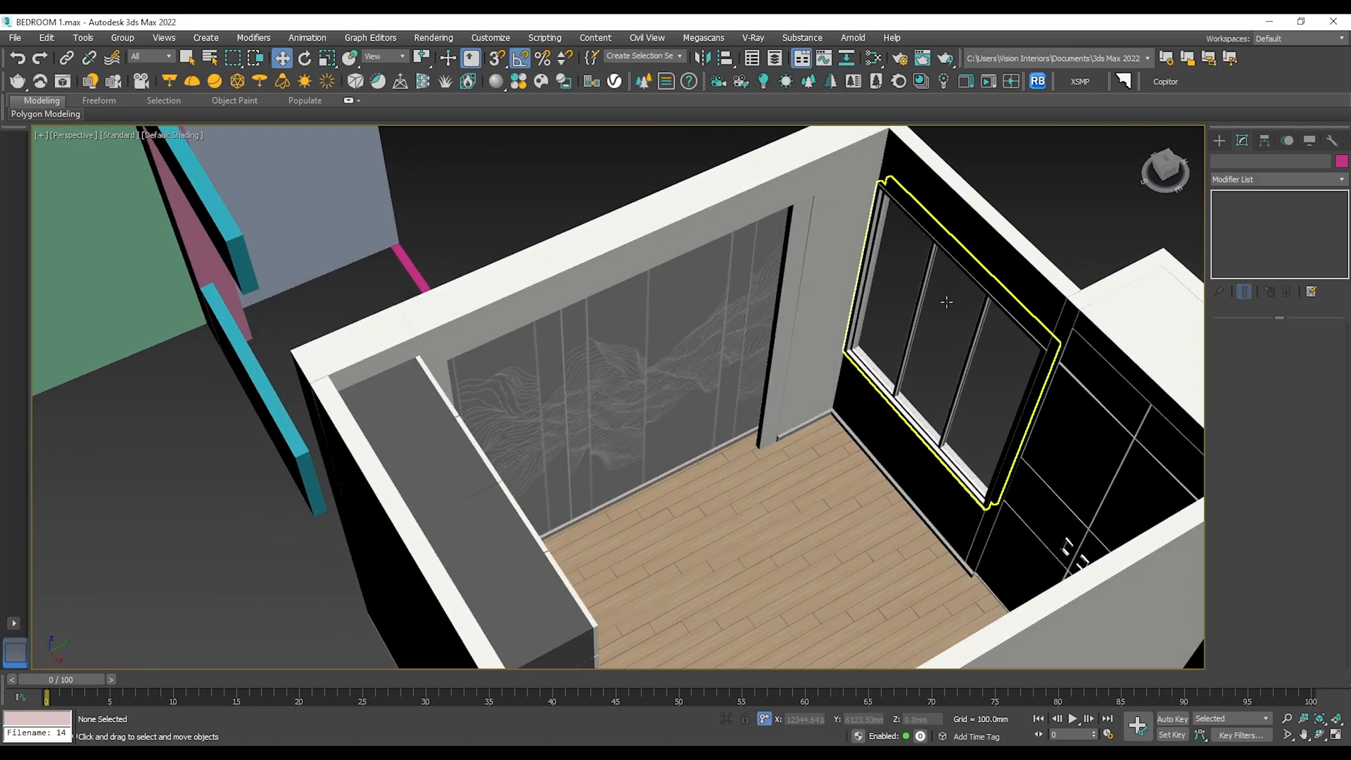
In the top view, merge the bed set with bench, bedside table and lamp, and place it at the east side of the plan.
{"action": "key", "text": "t"}
{"action": "scroll", "coordinate": [809, 330], "scroll_direction": "down", "scroll_amount": 6}
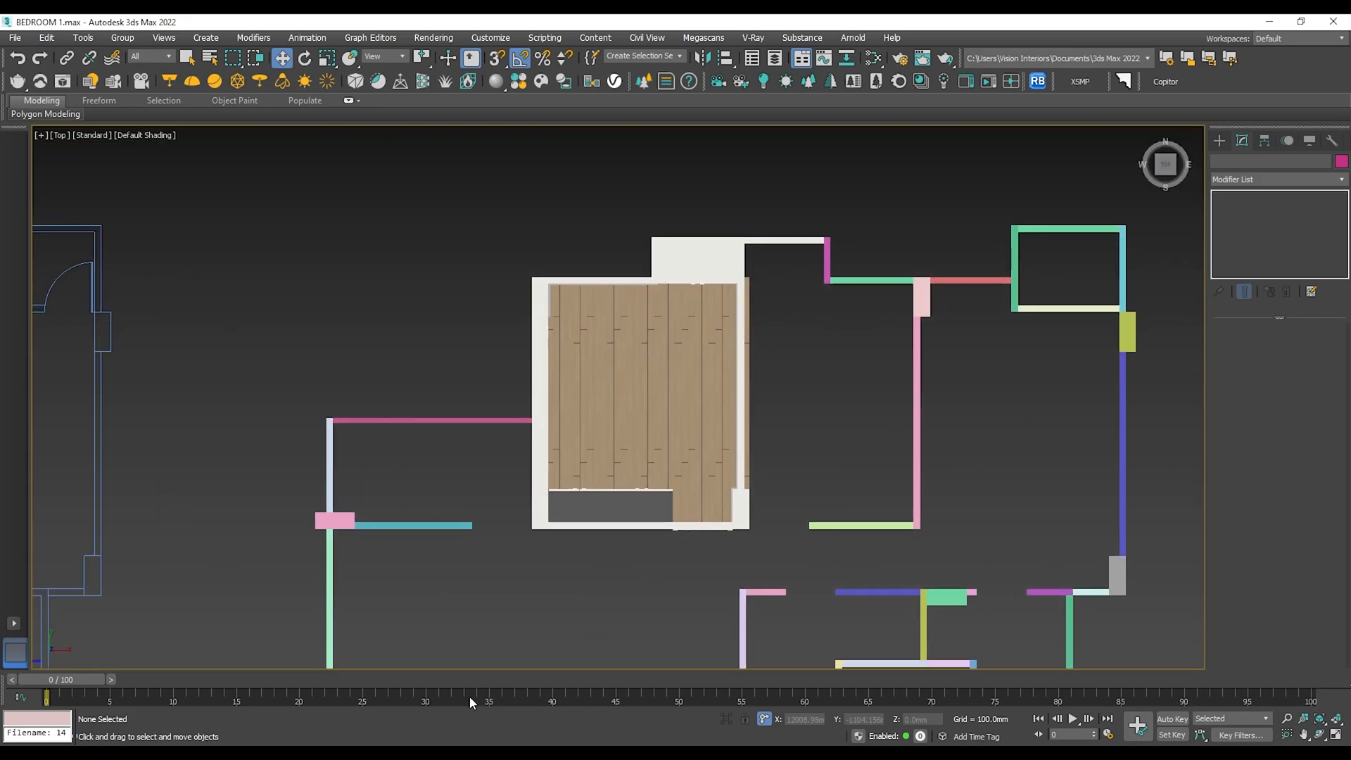
{"action": "mouse_move", "coordinate": [234, 694]}
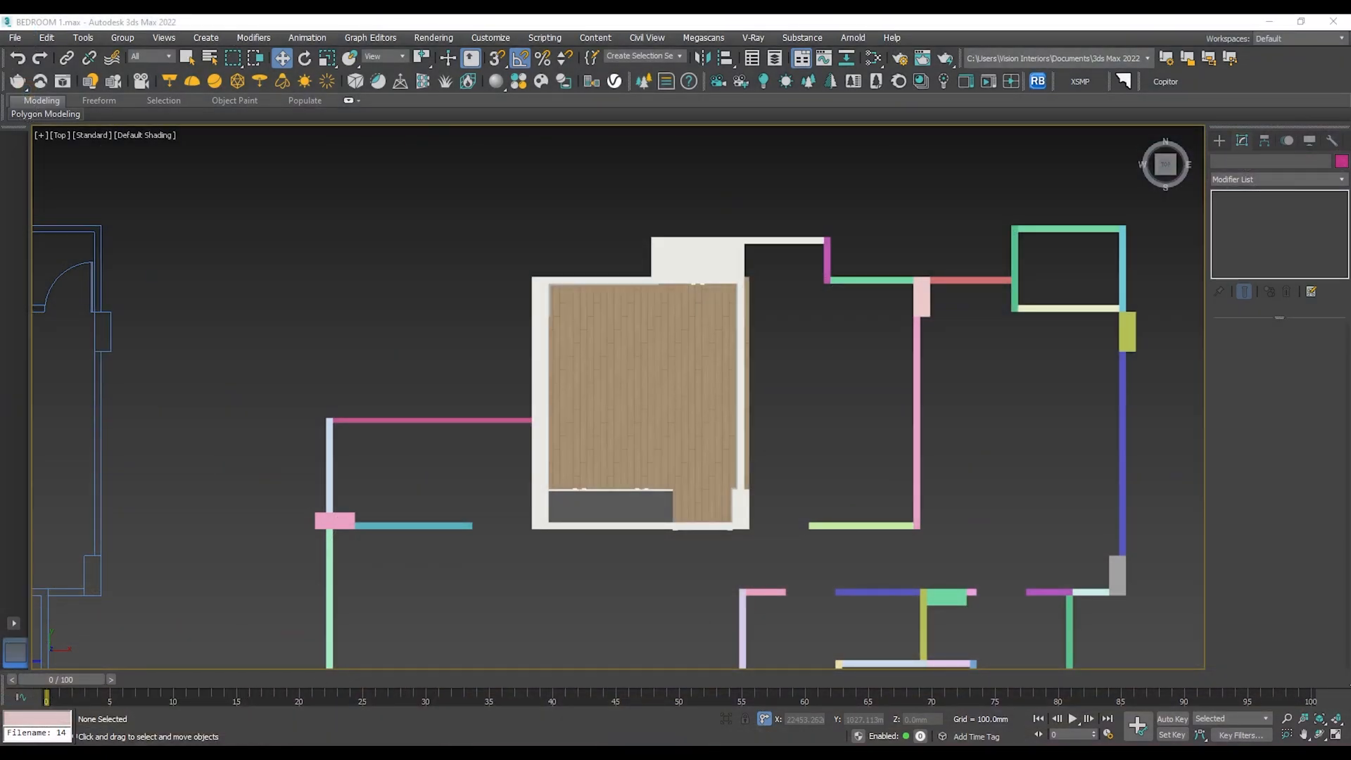
{"action": "left_click_drag", "start_coordinate": [748, 330], "coordinate": [750, 331]}
{"action": "left_click", "coordinate": [782, 353]}
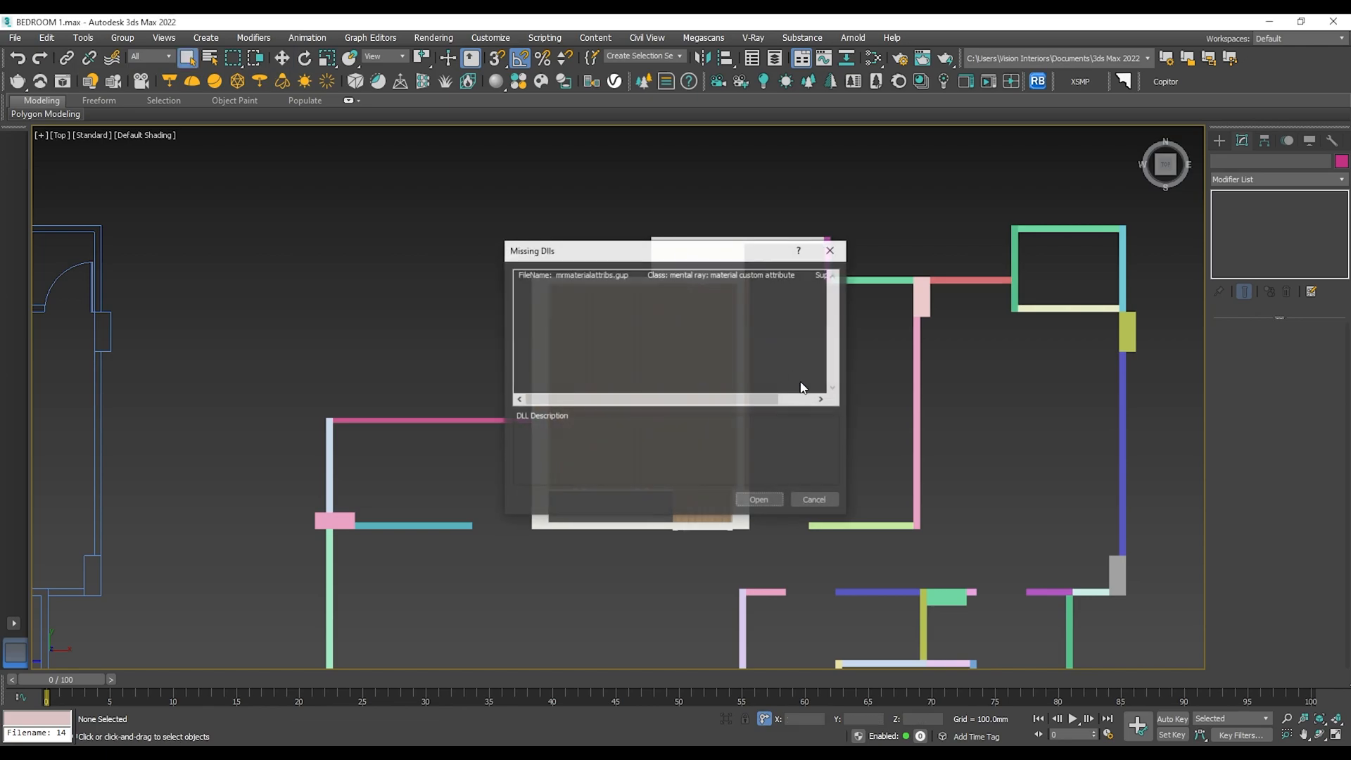
{"action": "left_click", "coordinate": [760, 501]}
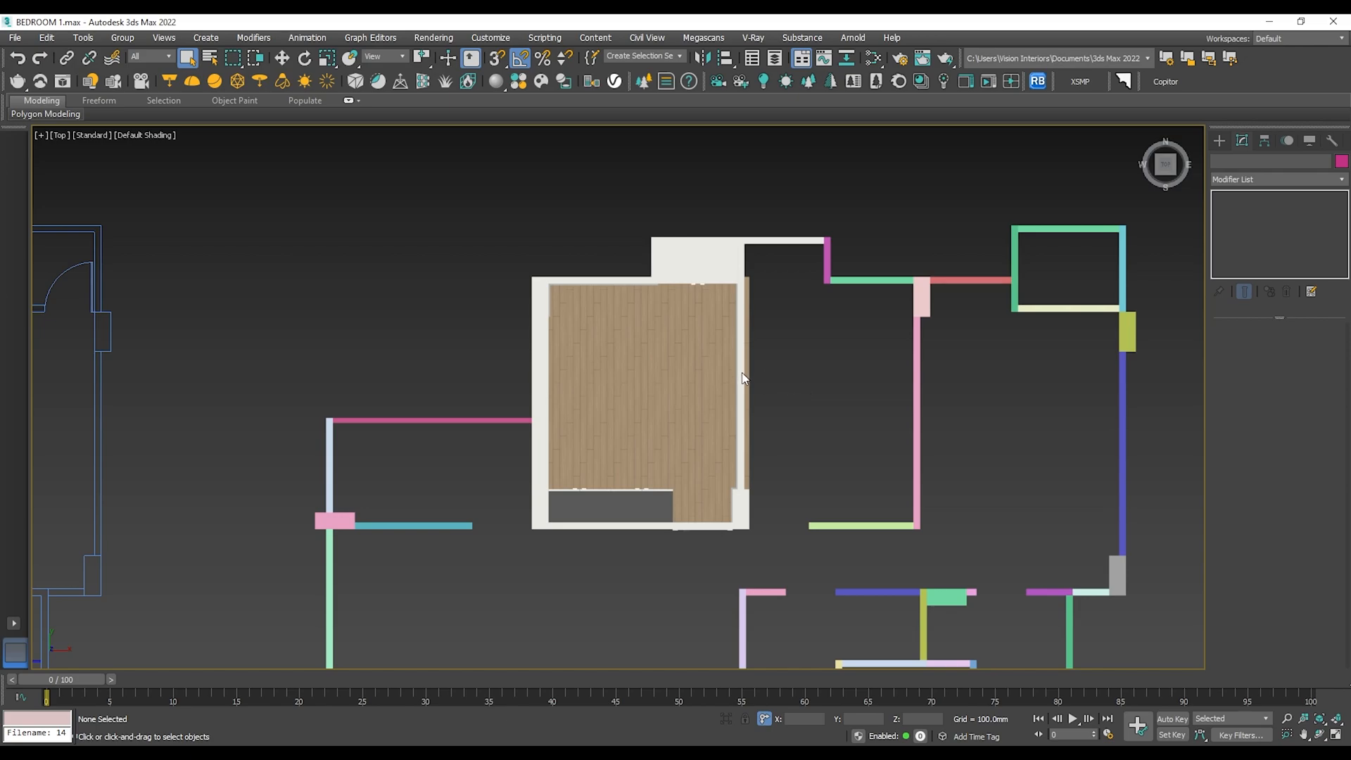
{"action": "left_click", "coordinate": [729, 416]}
{"action": "scroll", "coordinate": [864, 369], "scroll_direction": "down", "scroll_amount": 4}
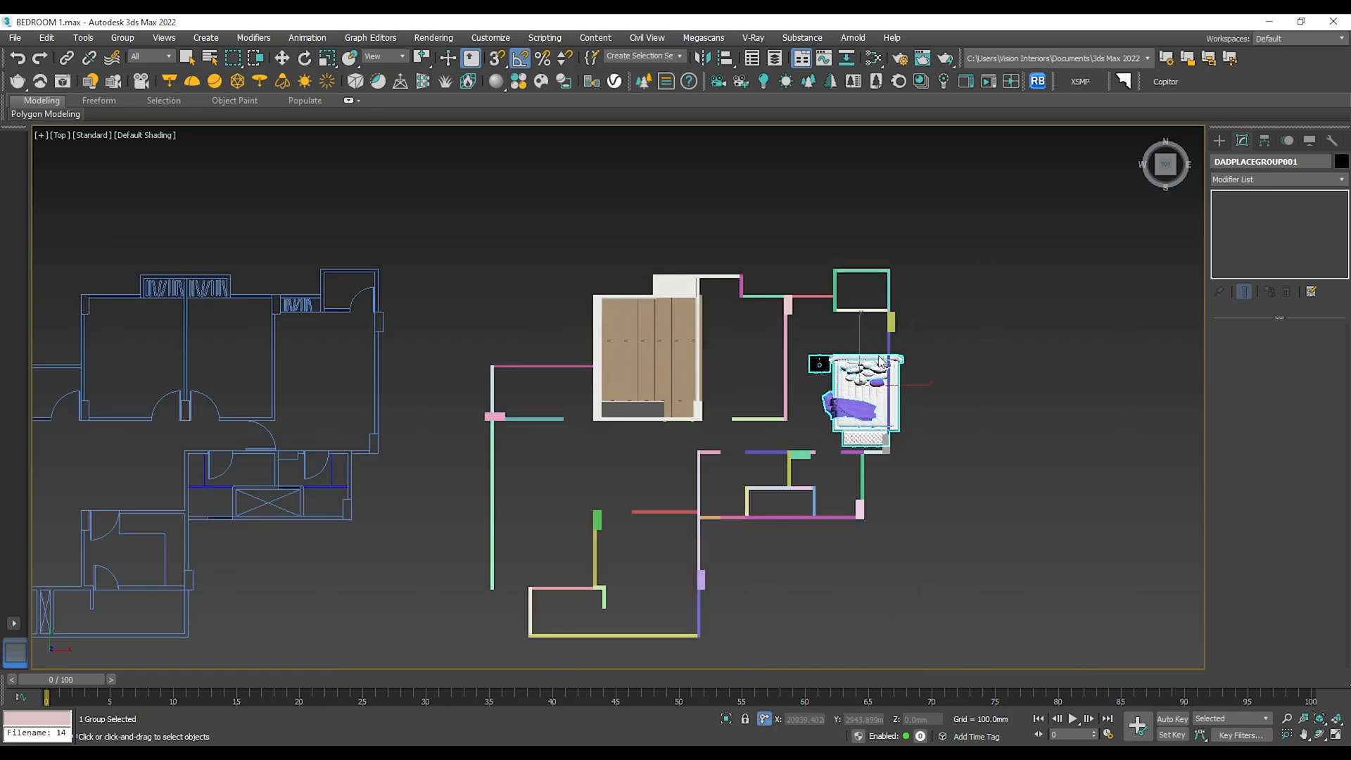
{"action": "left_click", "coordinate": [977, 391]}
Open the bed's group and turn on the viewport display of the bed's TurboSmooth modifier.
{"action": "scroll", "coordinate": [983, 408], "scroll_direction": "up", "scroll_amount": 7}
{"action": "middle_click_drag", "start_coordinate": [999, 422], "coordinate": [824, 463]}
{"action": "key", "text": "p"}
{"action": "key", "text": "z"}
{"action": "scroll", "coordinate": [597, 298], "scroll_direction": "up", "scroll_amount": 5}
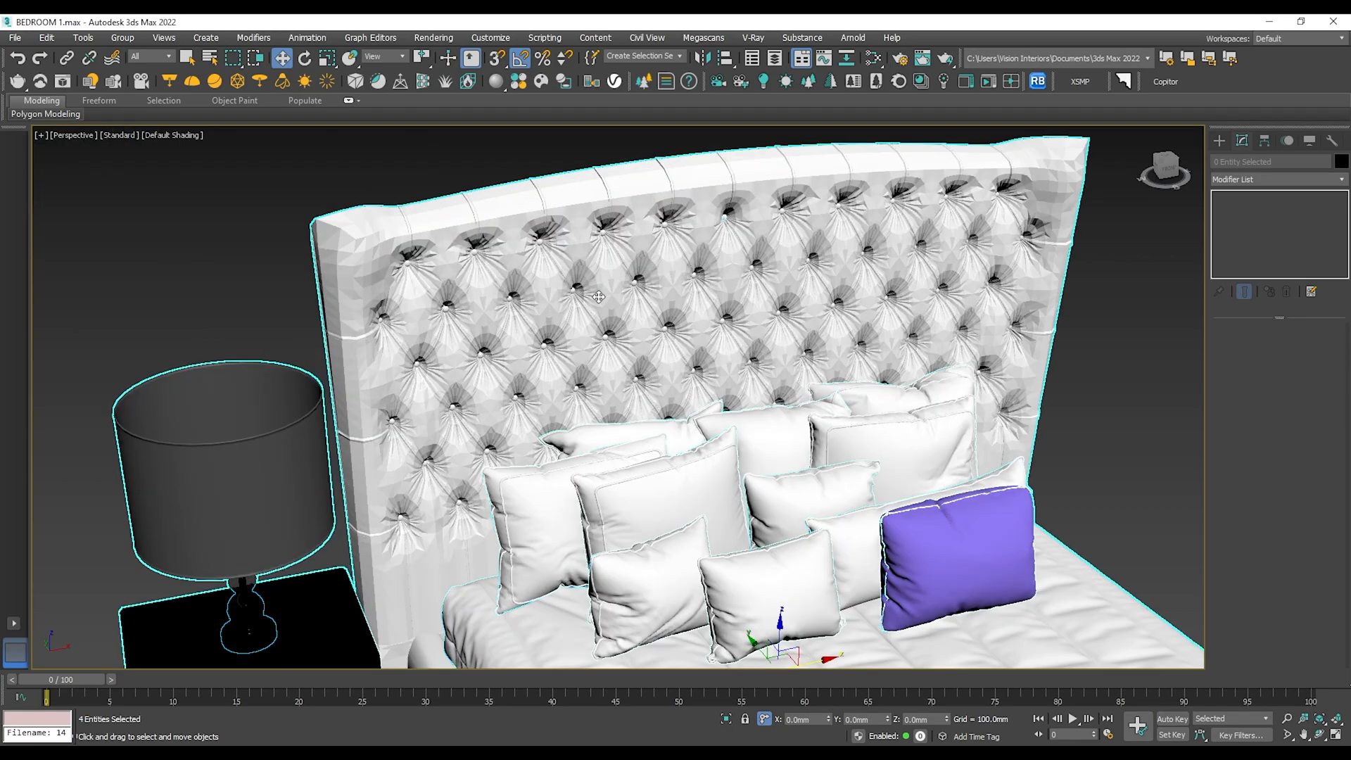
{"action": "left_click", "coordinate": [597, 299]}
{"action": "left_click", "coordinate": [122, 38]}
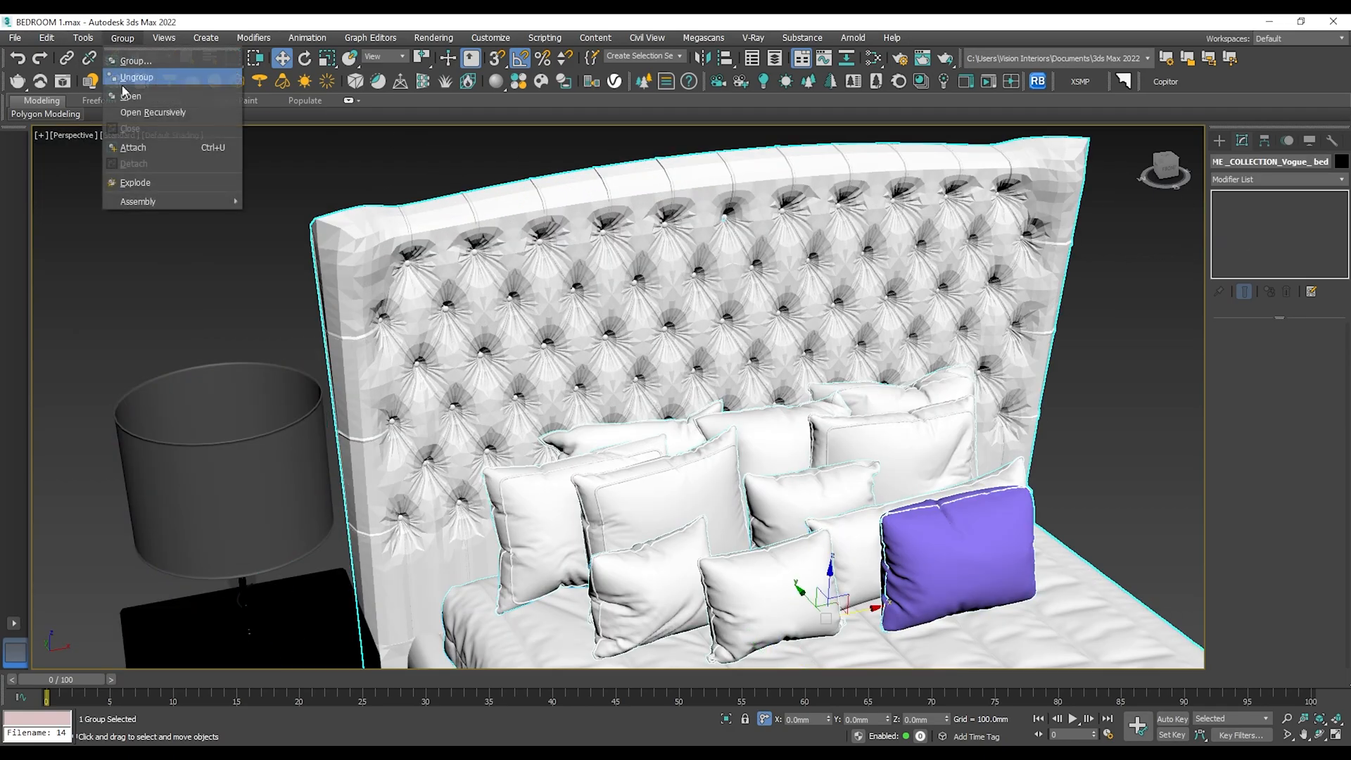
{"action": "left_click", "coordinate": [130, 107]}
{"action": "left_click", "coordinate": [1219, 197]}
{"action": "left_click", "coordinate": [1109, 294]}
Open the group of the bench at the bed's foot and show its TurboSmooth in the viewport.
{"action": "scroll", "coordinate": [737, 258], "scroll_direction": "down", "scroll_amount": 4}
{"action": "scroll", "coordinate": [876, 586], "scroll_direction": "up", "scroll_amount": 5}
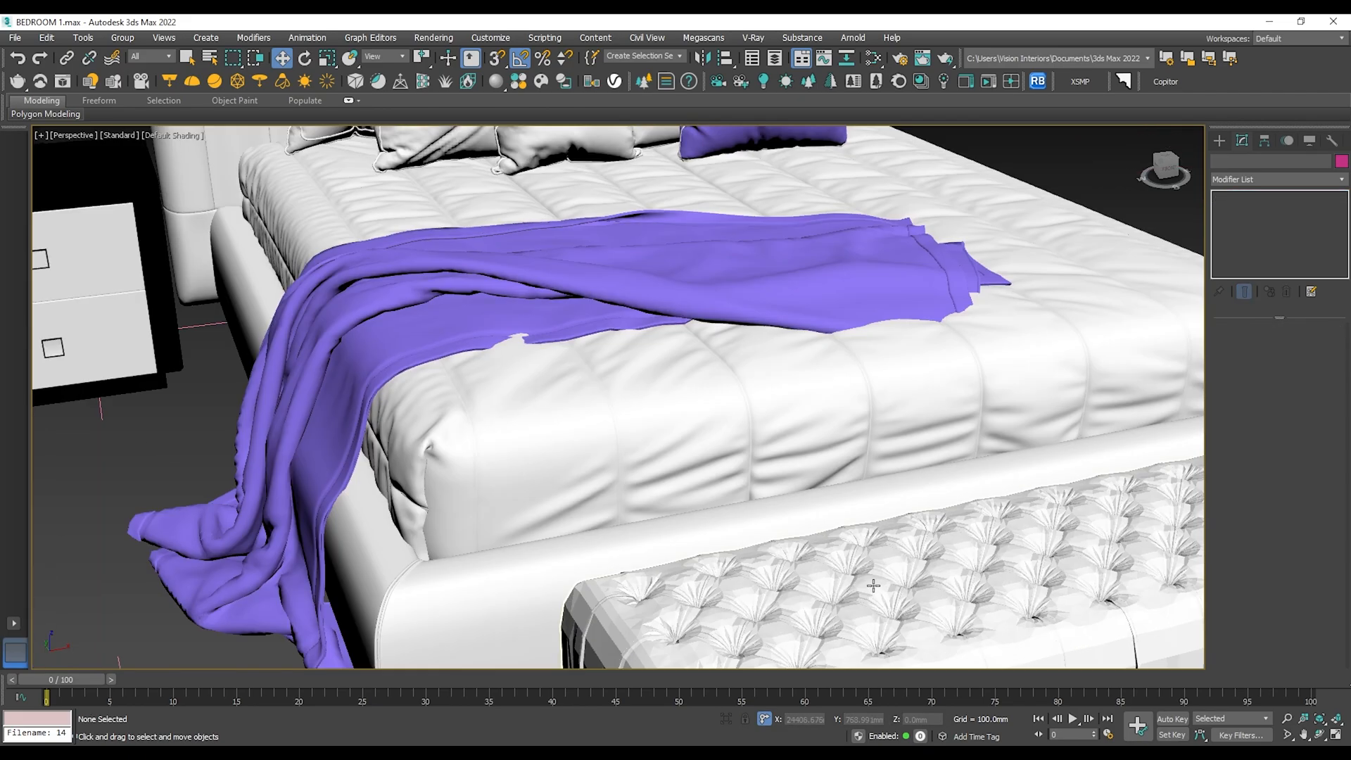
{"action": "left_click", "coordinate": [875, 587]}
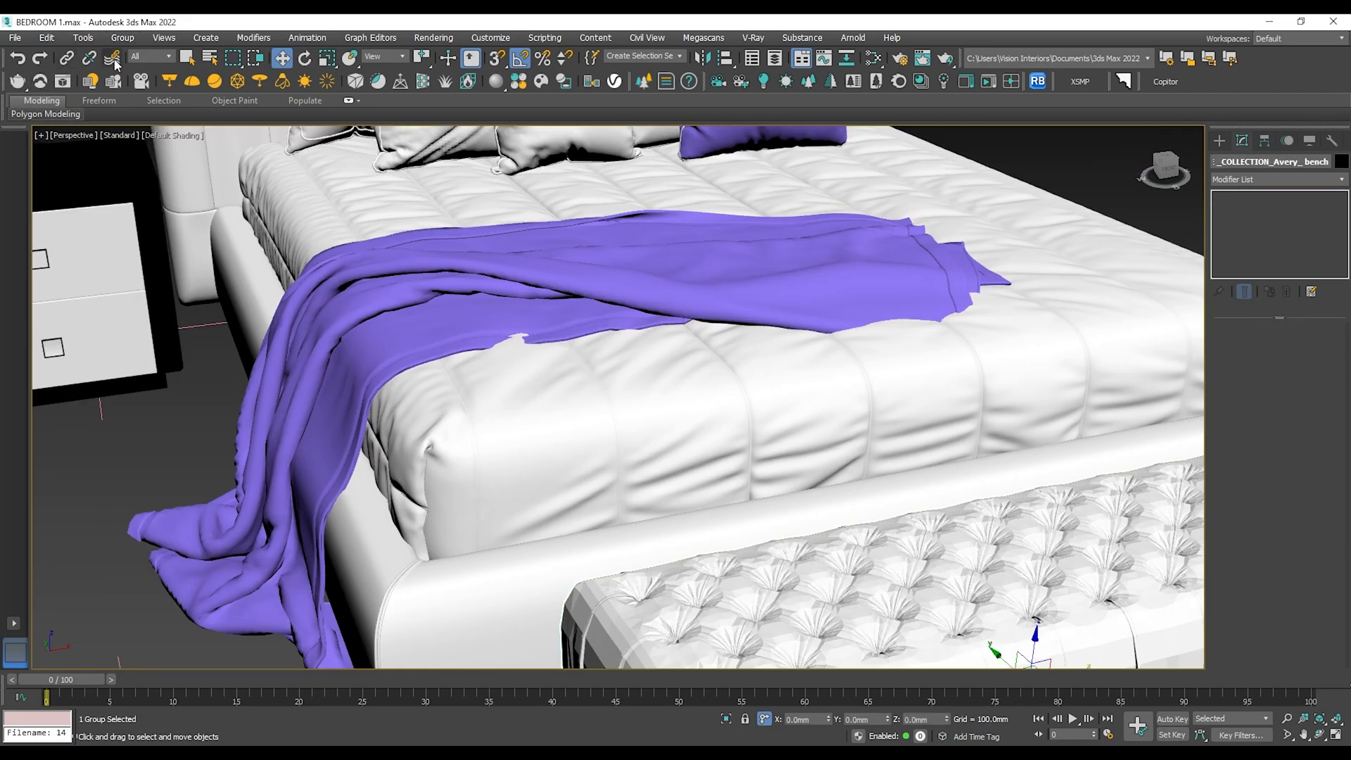
{"action": "left_click", "coordinate": [122, 37]}
{"action": "left_click", "coordinate": [133, 99]}
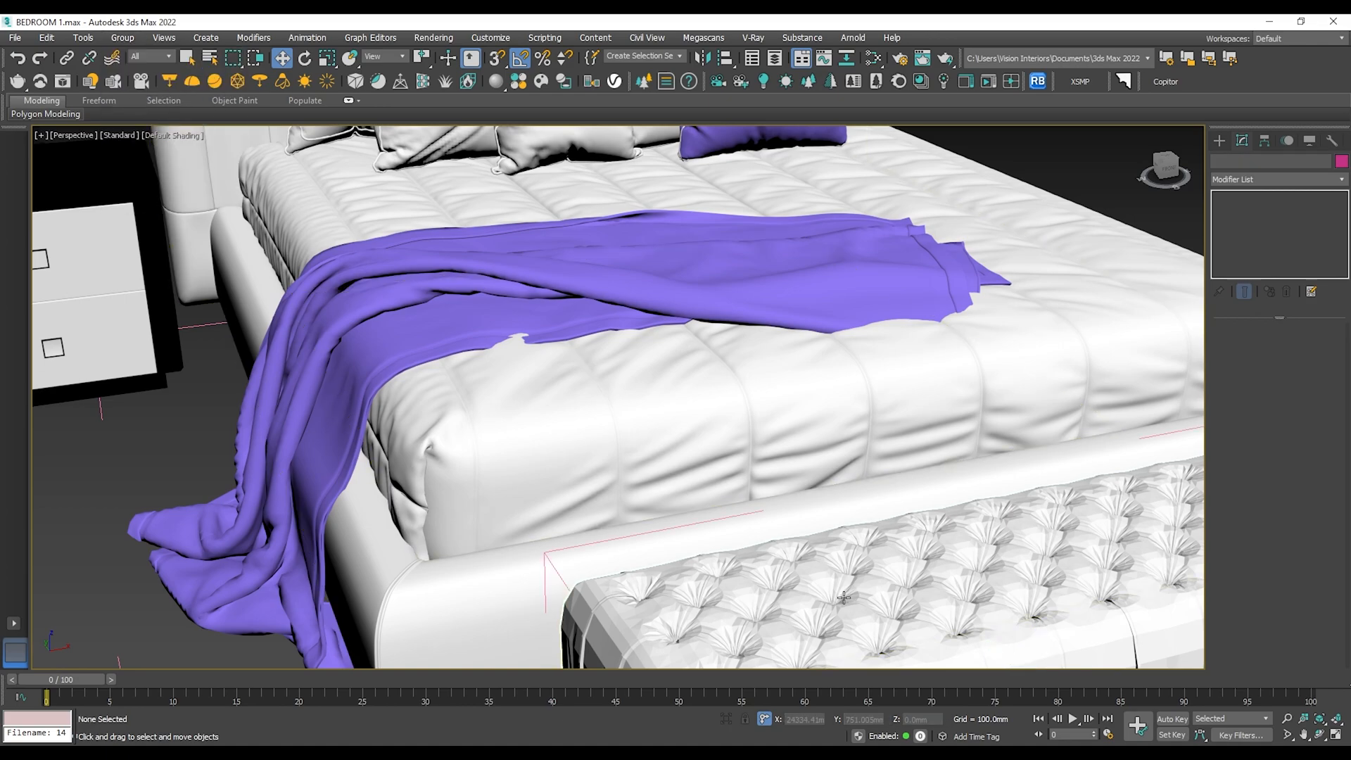
{"action": "scroll", "coordinate": [807, 396], "scroll_direction": "down", "scroll_amount": 5}
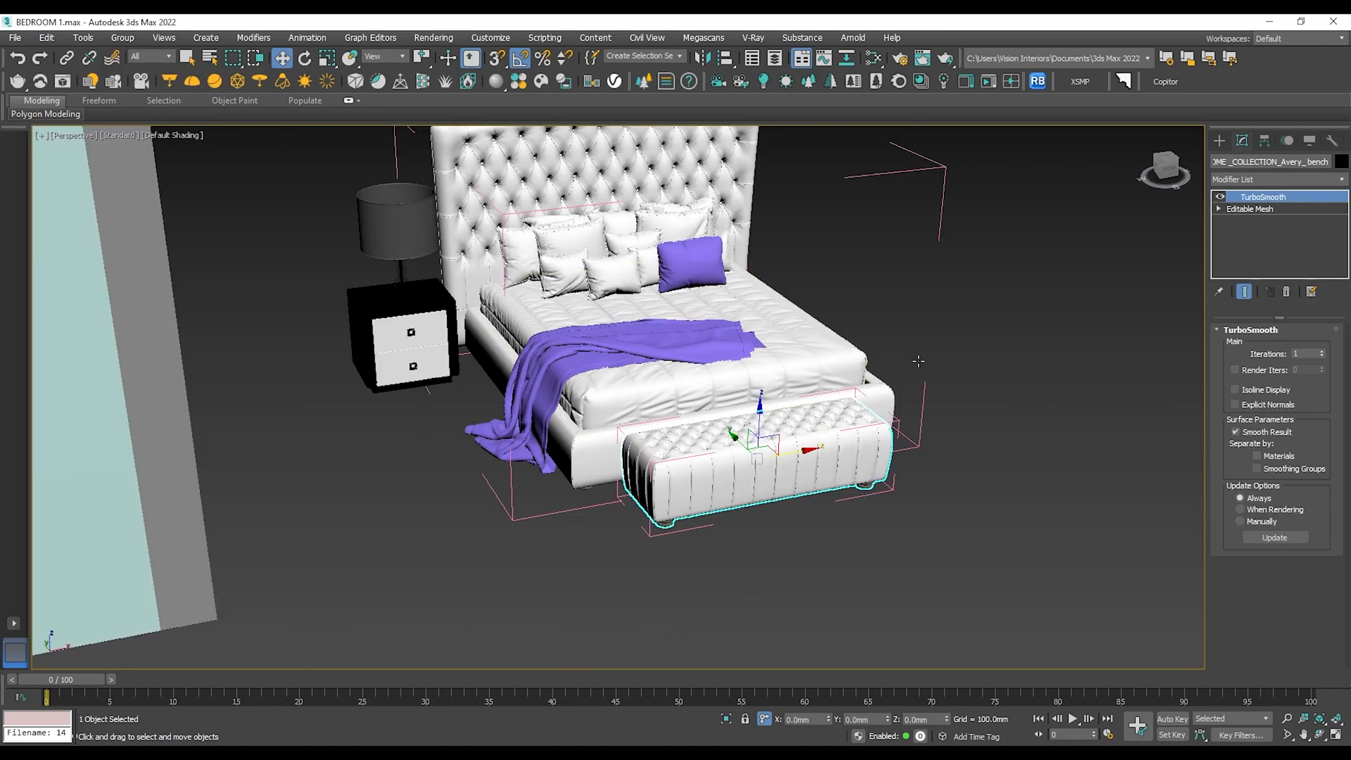
Check the modifiers on the throw blanket and bed frame, and inspect the bed set's mesh smoothness.
{"action": "left_click", "coordinate": [738, 336]}
{"action": "scroll", "coordinate": [763, 324], "scroll_direction": "up", "scroll_amount": 8}
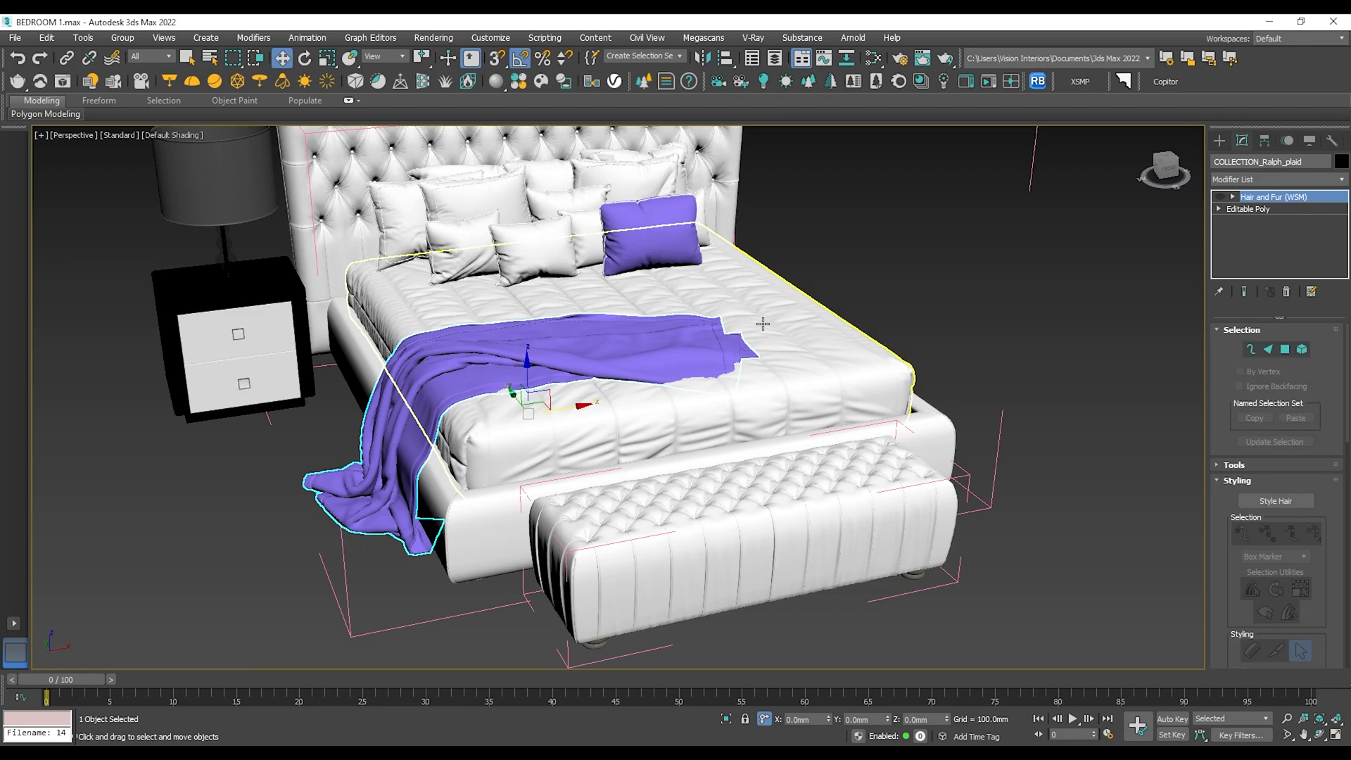
{"action": "scroll", "coordinate": [767, 330], "scroll_direction": "down", "scroll_amount": 8}
{"action": "left_click", "coordinate": [710, 467]}
{"action": "left_click", "coordinate": [587, 469]}
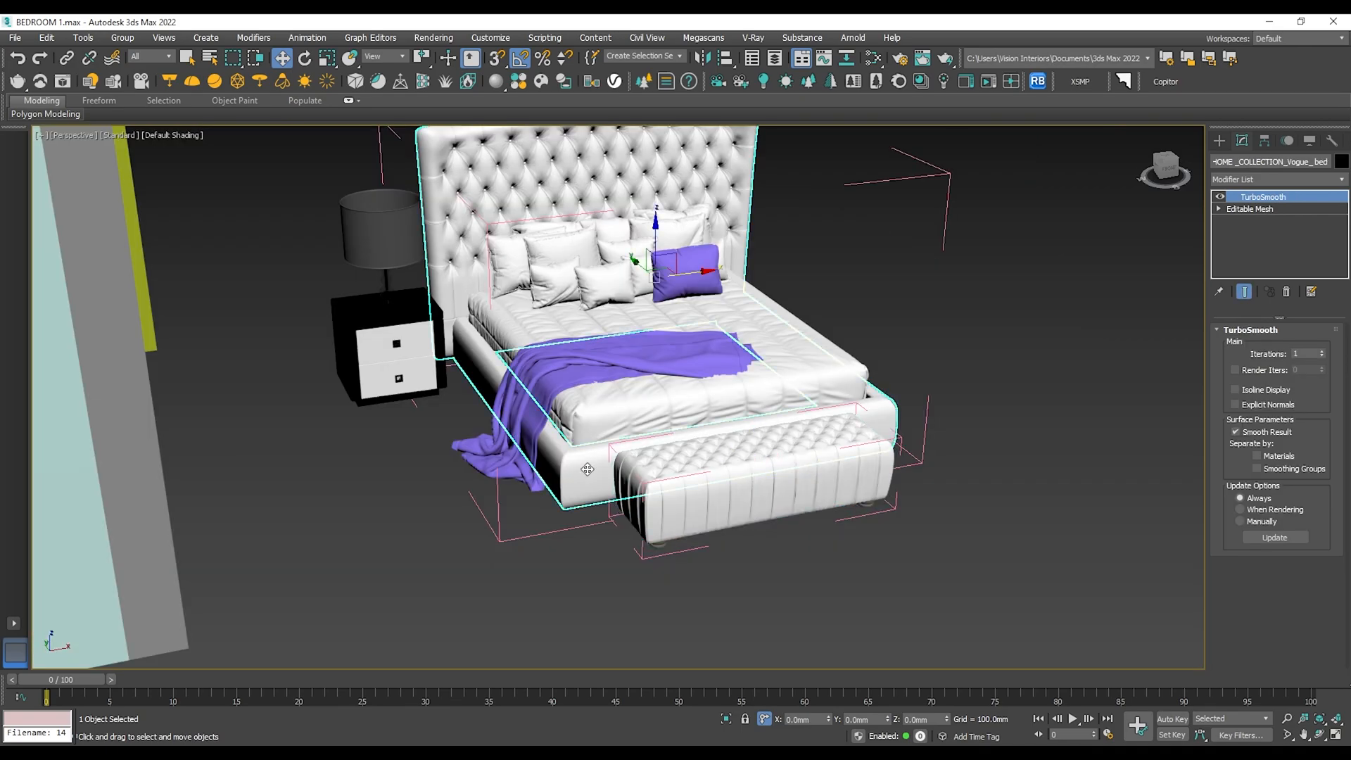
{"action": "left_click", "coordinate": [860, 315]}
{"action": "scroll", "coordinate": [517, 282], "scroll_direction": "up", "scroll_amount": 5}
{"action": "scroll", "coordinate": [492, 302], "scroll_direction": "down", "scroll_amount": 5}
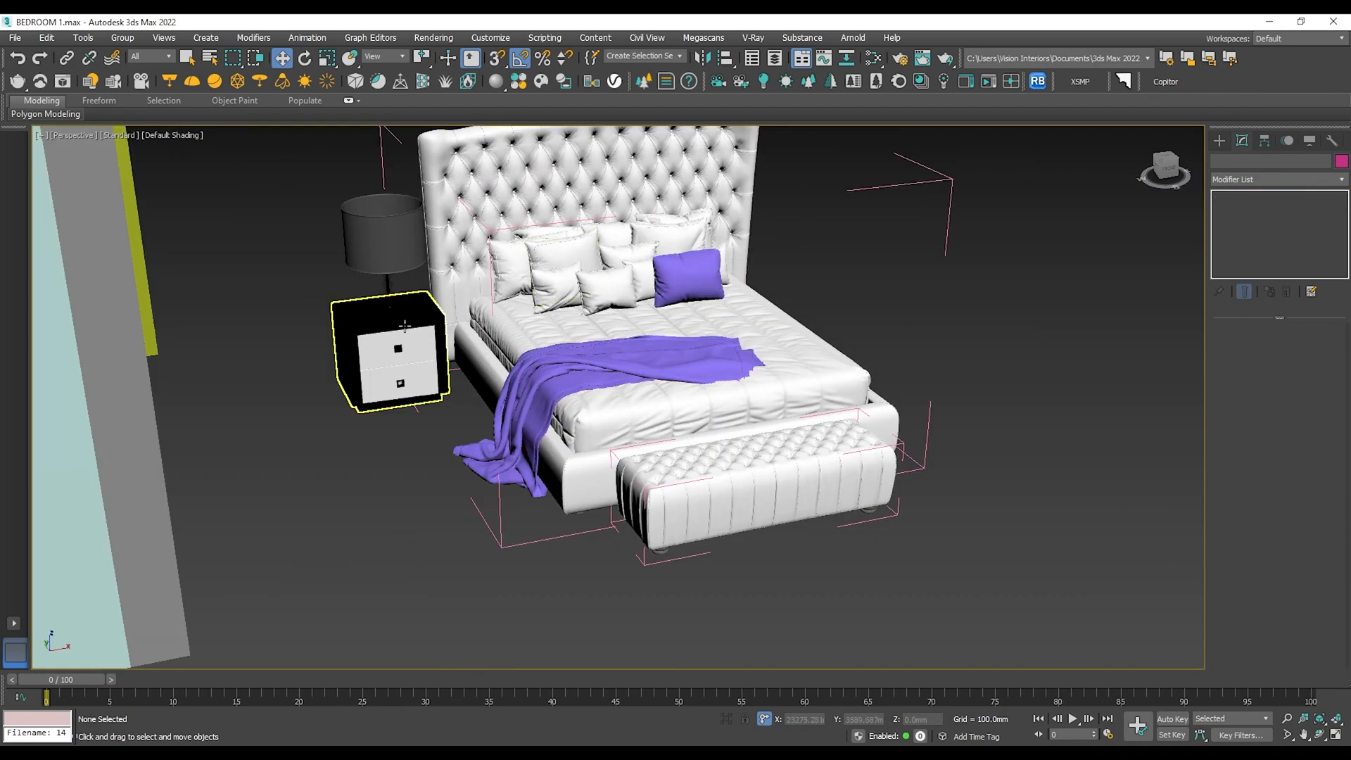
{"action": "scroll", "coordinate": [404, 326], "scroll_direction": "up", "scroll_amount": 4}
{"action": "scroll", "coordinate": [412, 330], "scroll_direction": "down", "scroll_amount": 7}
{"action": "mouse_move", "coordinate": [661, 331]}
{"action": "middle_mouse_down", "text": "alt"}
{"action": "mouse_move", "coordinate": [637, 348]}
{"action": "mouse_move", "coordinate": [656, 345]}
{"action": "middle_mouse_up", "text": "alt"}
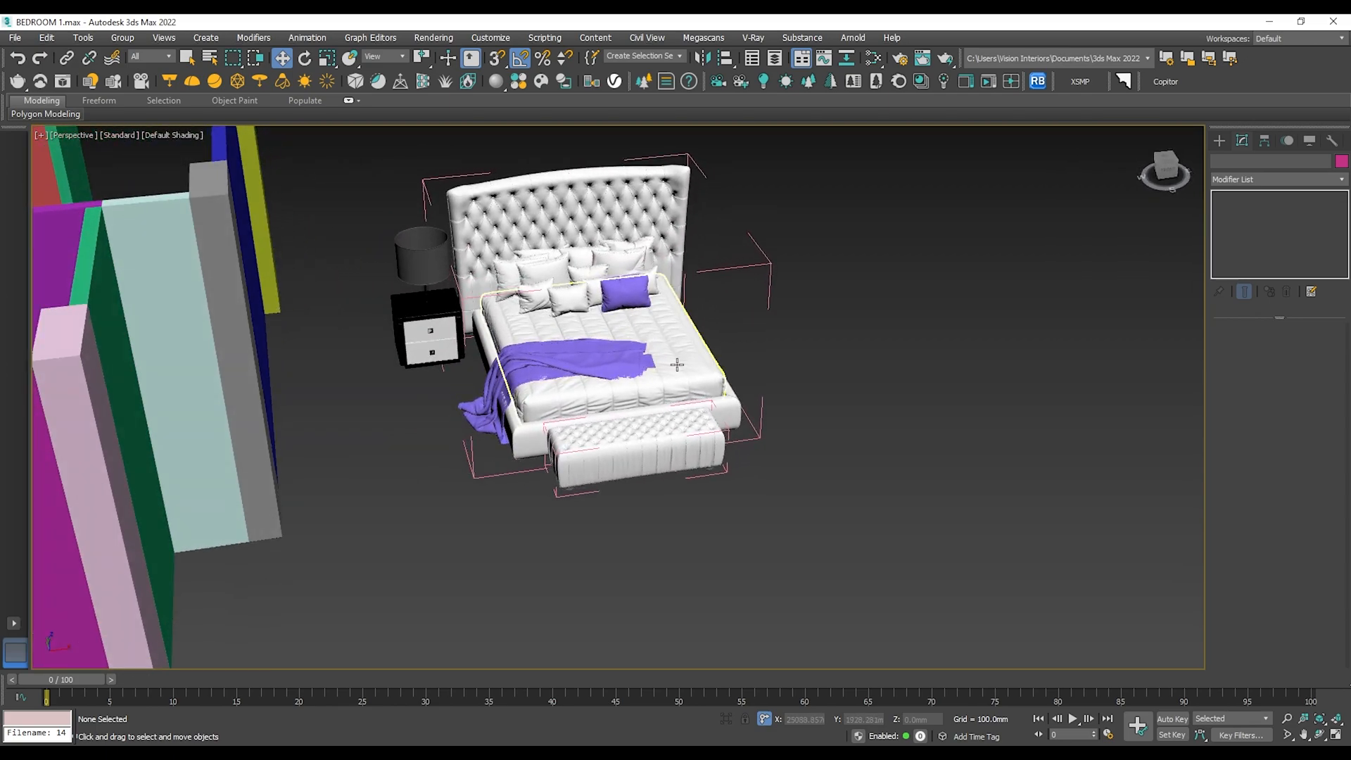
Select the opened furniture groups of the bed set, close them and clear the selection.
{"action": "left_click_drag", "start_coordinate": [515, 170], "coordinate": [482, 186]}
{"action": "left_click", "coordinate": [121, 38]}
{"action": "left_click", "coordinate": [149, 129]}
{"action": "left_click", "coordinate": [802, 285]}
{"action": "scroll", "coordinate": [636, 284], "scroll_direction": "up", "scroll_amount": 5}
{"action": "scroll", "coordinate": [640, 285], "scroll_direction": "up", "scroll_amount": 2}
Sample the bed headboard's material into the empty View3 of the Slate Material Editor and examine its node network.
{"action": "key", "text": "m"}
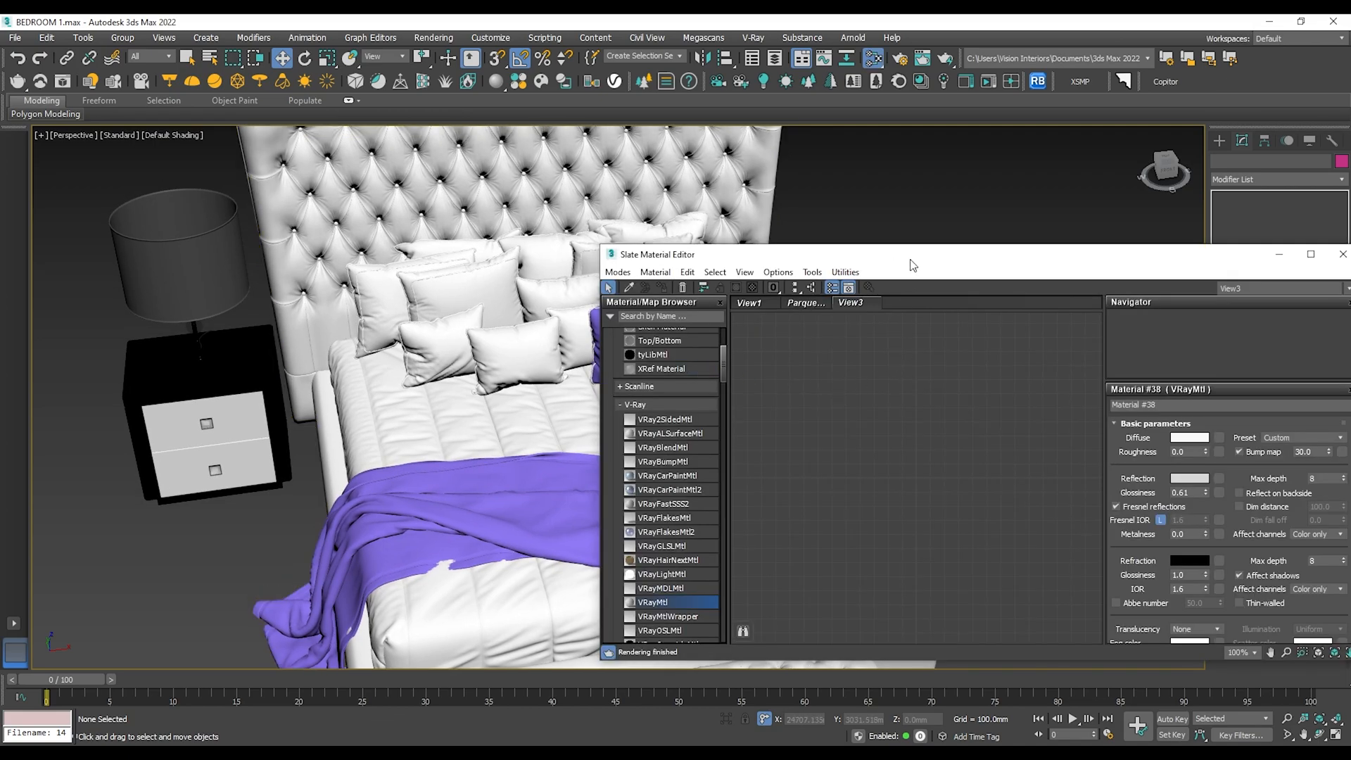
{"action": "left_click_drag", "start_coordinate": [912, 265], "coordinate": [933, 219]}
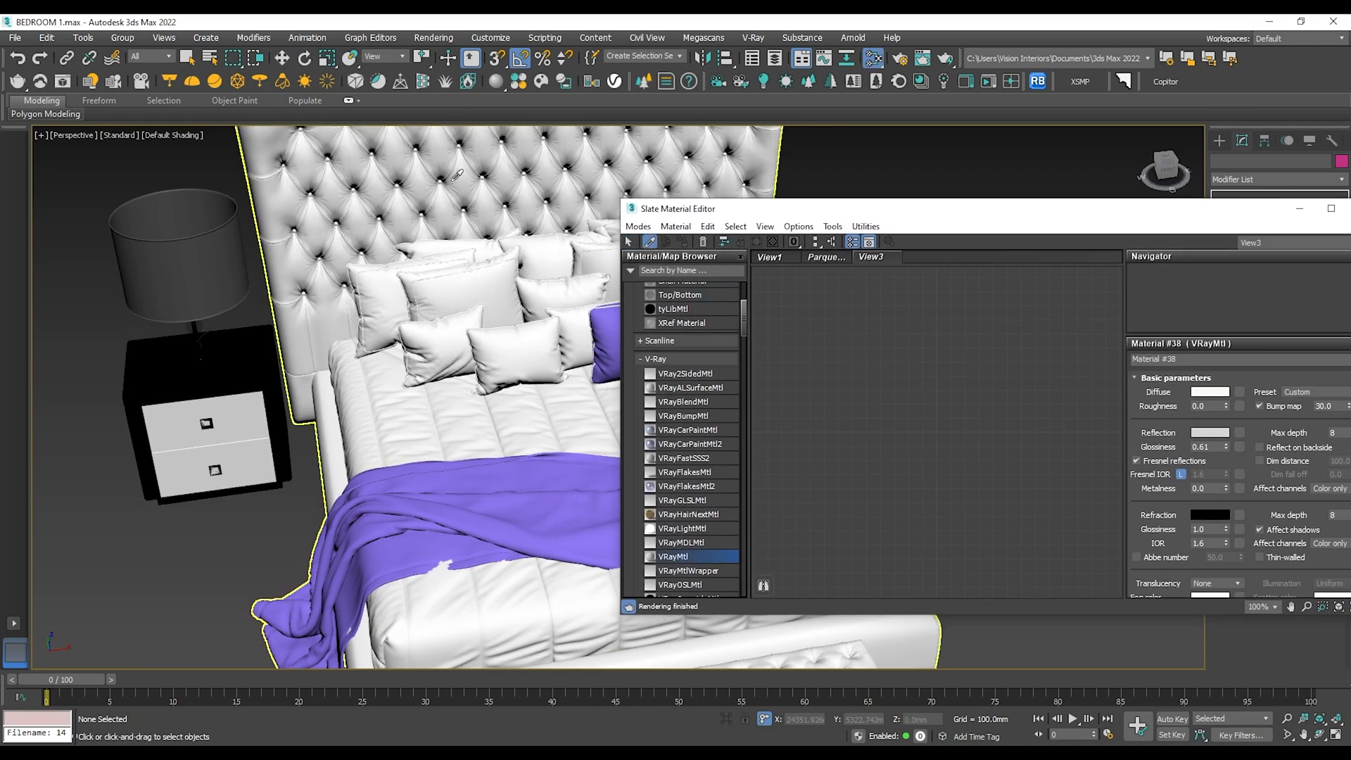
{"action": "left_click", "coordinate": [453, 179]}
{"action": "scroll", "coordinate": [910, 325], "scroll_direction": "down", "scroll_amount": 10}
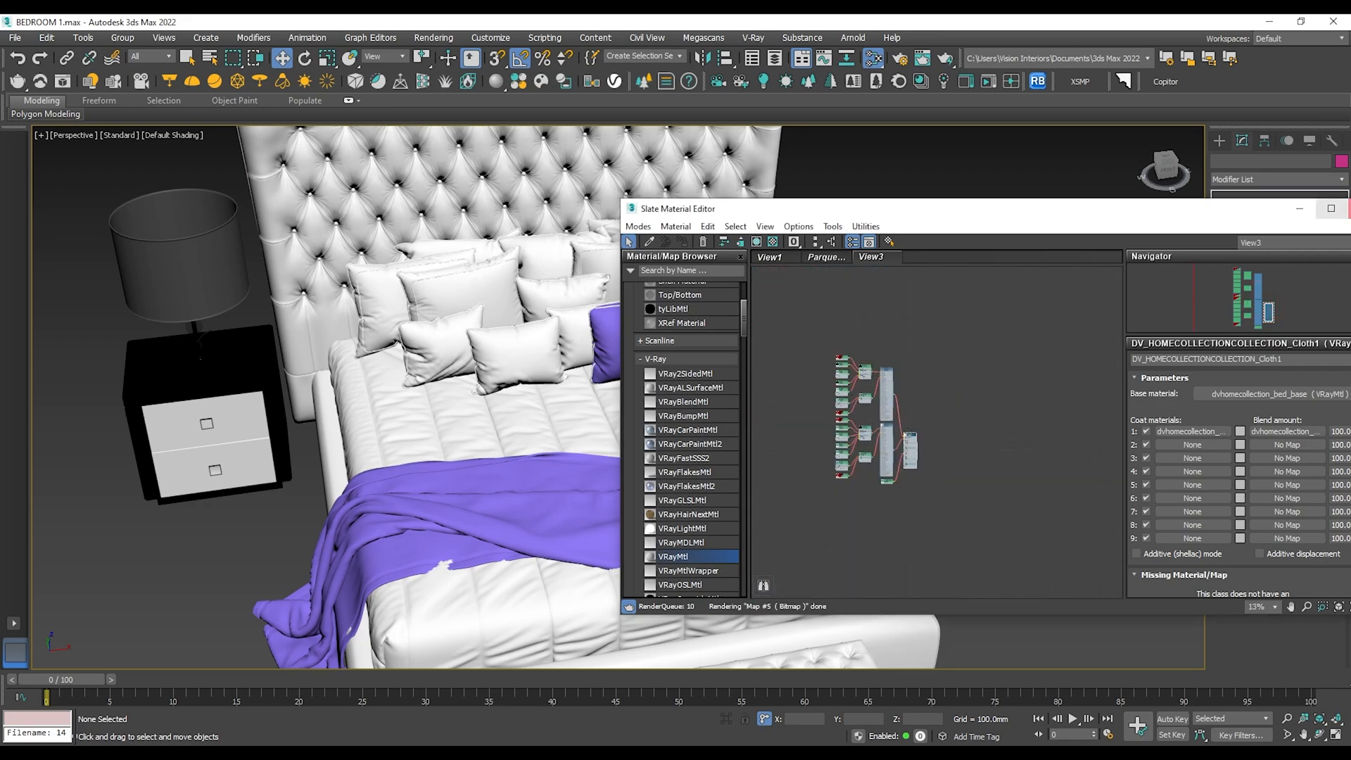
{"action": "key", "text": "m"}
{"action": "scroll", "coordinate": [650, 411], "scroll_direction": "down", "scroll_amount": 6}
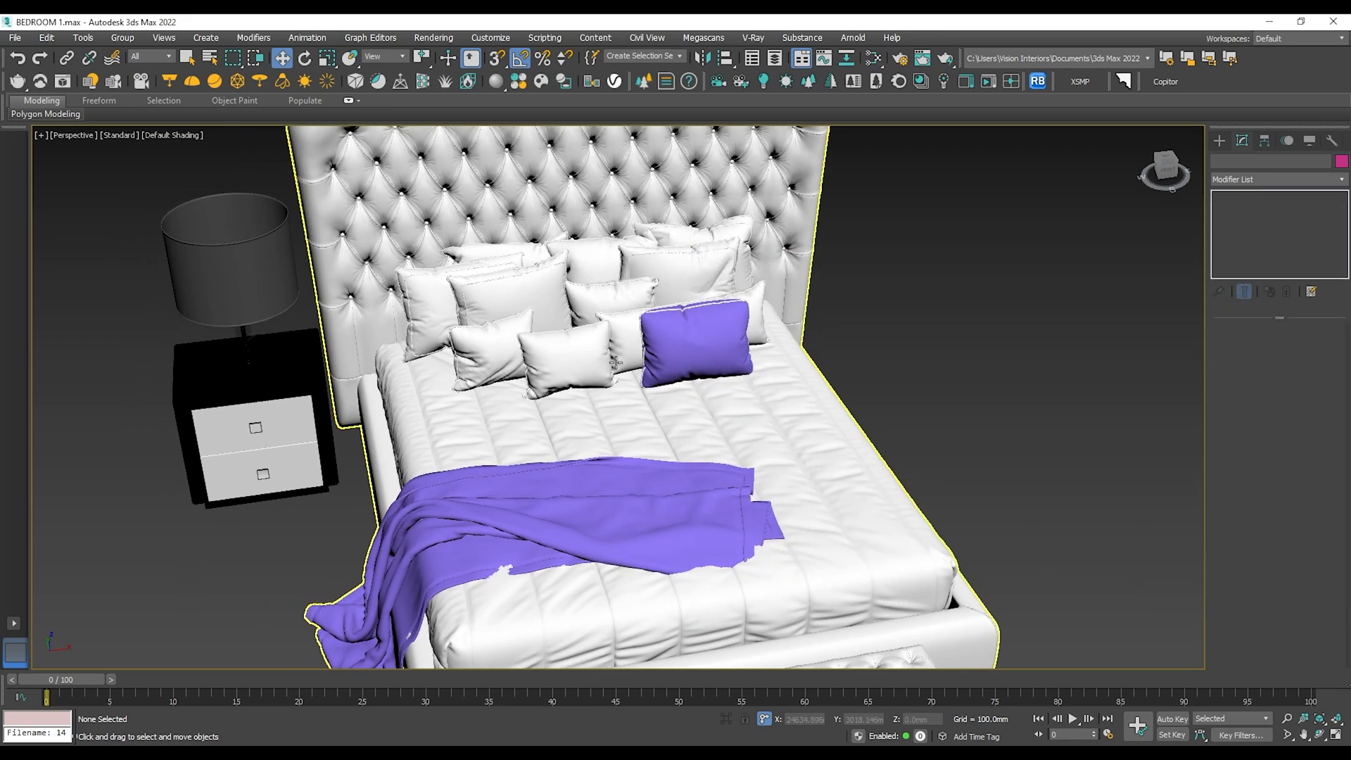
{"action": "middle_click_drag", "start_coordinate": [714, 368], "coordinate": [682, 415], "text": "alt"}
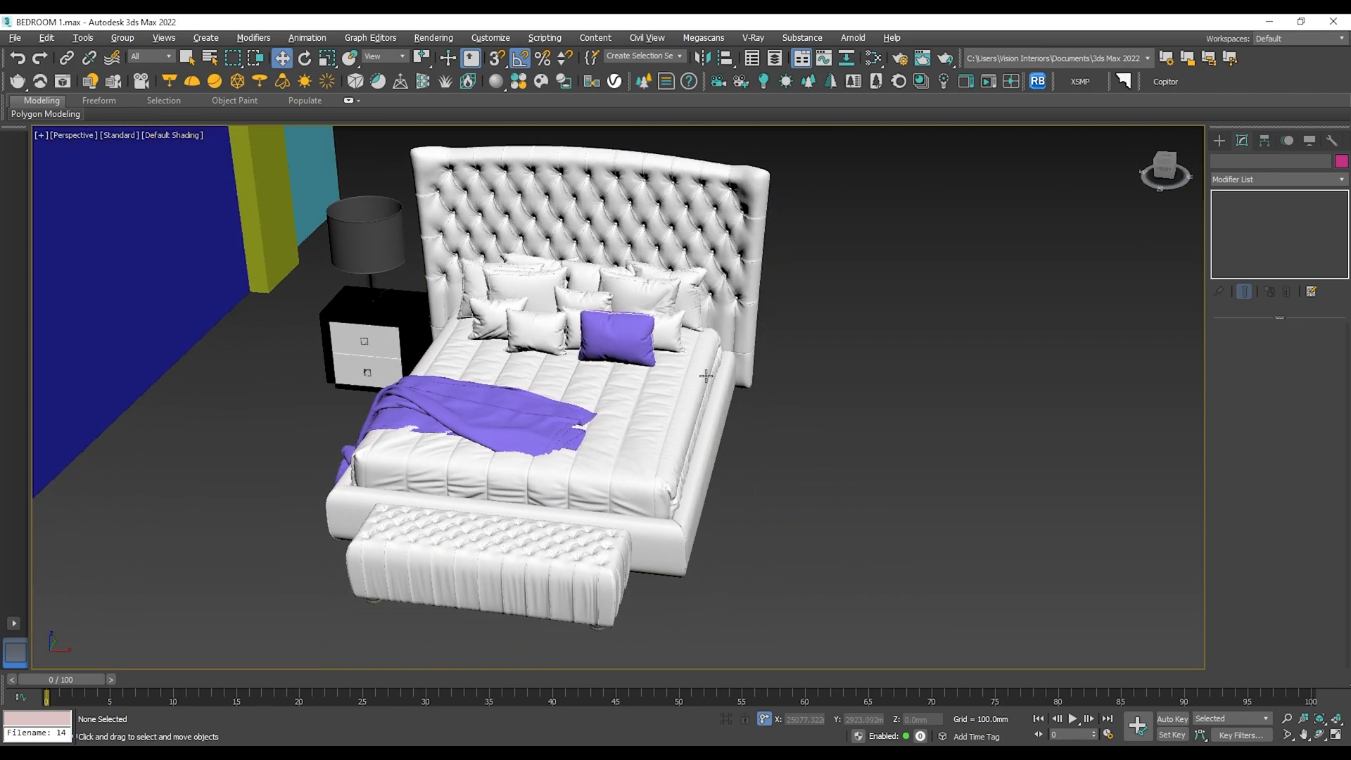
Relink the scene's missing bitmaps with Relink Bitmaps, searching the saved path E:\3D PROPS.
{"action": "left_click", "coordinate": [1037, 82]}
{"action": "left_click", "coordinate": [806, 392]}
{"action": "left_click", "coordinate": [559, 268]}
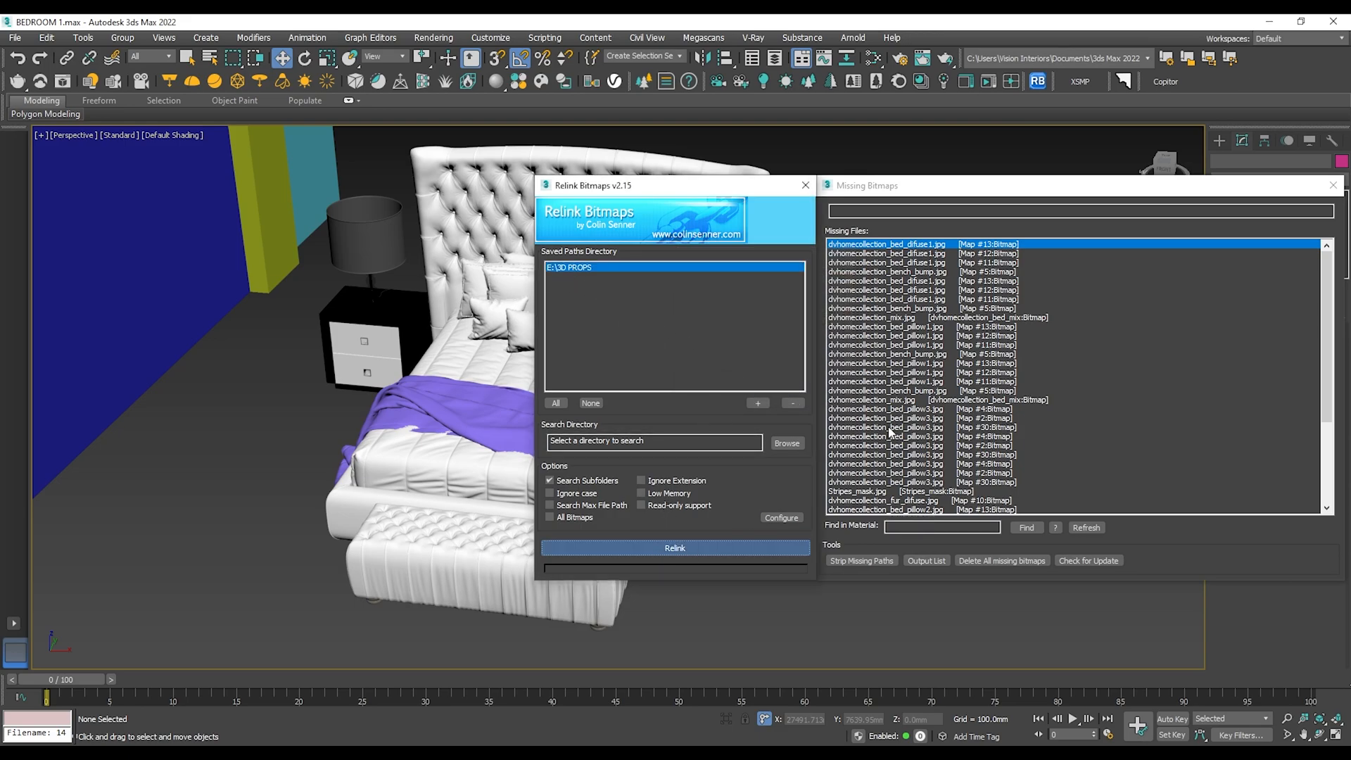
{"action": "left_click", "coordinate": [806, 184]}
Select the bed group and move it from outside the building into the bedroom in the floor plan.
{"action": "scroll", "coordinate": [619, 340], "scroll_direction": "up", "scroll_amount": 5}
{"action": "scroll", "coordinate": [668, 354], "scroll_direction": "down", "scroll_amount": 3}
{"action": "scroll", "coordinate": [668, 353], "scroll_direction": "down", "scroll_amount": 5}
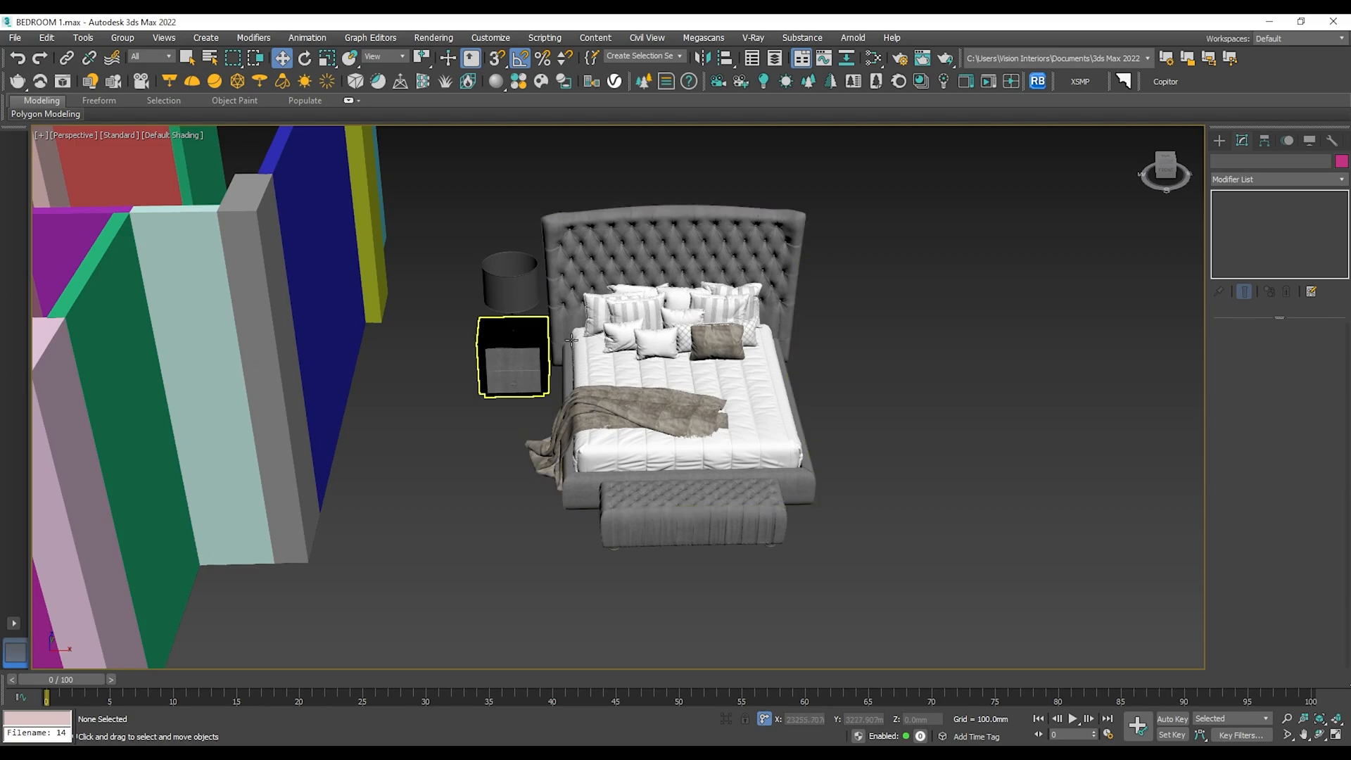
{"action": "left_click", "coordinate": [665, 311]}
{"action": "left_click_drag", "start_coordinate": [717, 360], "coordinate": [786, 371]}
{"action": "key", "text": "t"}
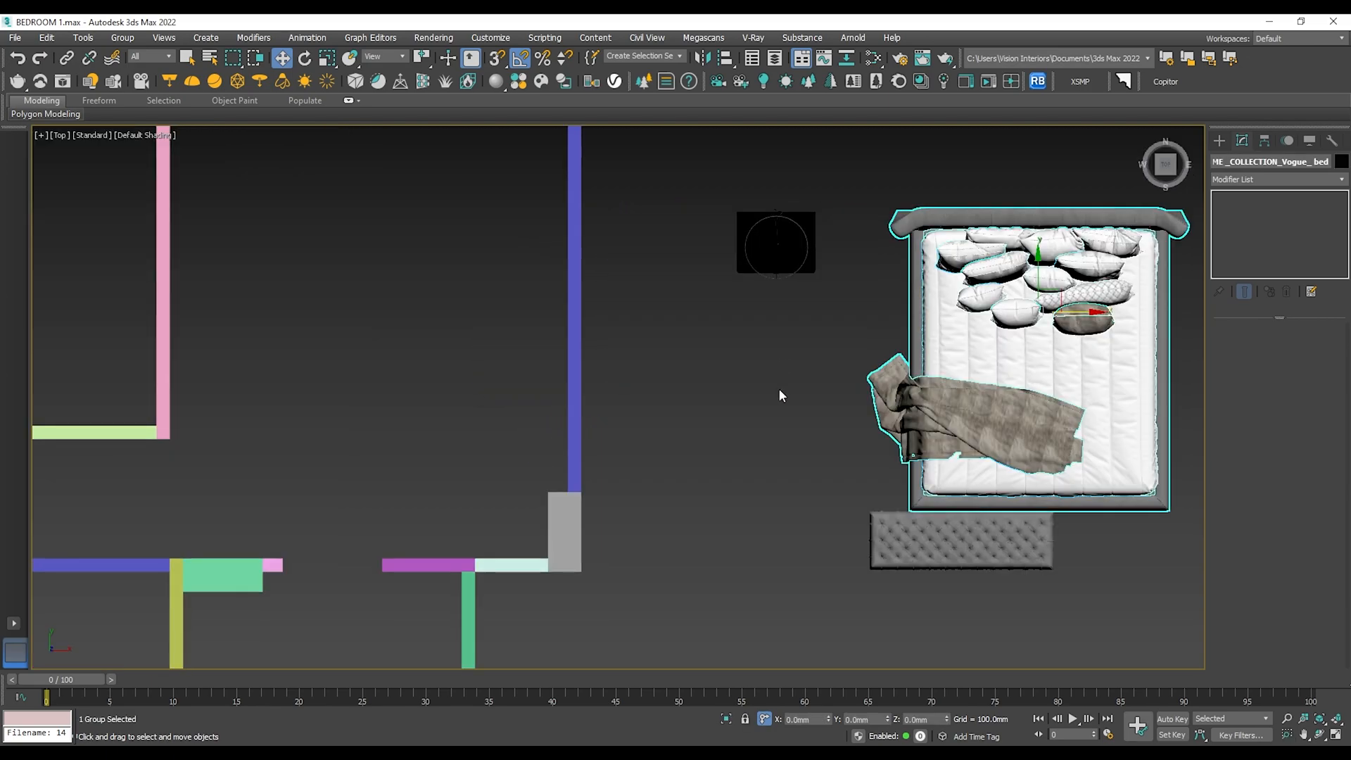
{"action": "scroll", "coordinate": [778, 395], "scroll_direction": "down", "scroll_amount": 5}
{"action": "left_click_drag", "start_coordinate": [851, 338], "coordinate": [517, 242]}
Rotate the bed a quarter turn so its headboard faces the panelled wall, and place it against that wall.
{"action": "scroll", "coordinate": [500, 322], "scroll_direction": "up", "scroll_amount": 3}
{"action": "key", "text": "e"}
{"action": "key", "text": "w"}
{"action": "scroll", "coordinate": [474, 313], "scroll_direction": "up", "scroll_amount": 4}
{"action": "left_click_drag", "start_coordinate": [443, 371], "coordinate": [437, 371]}
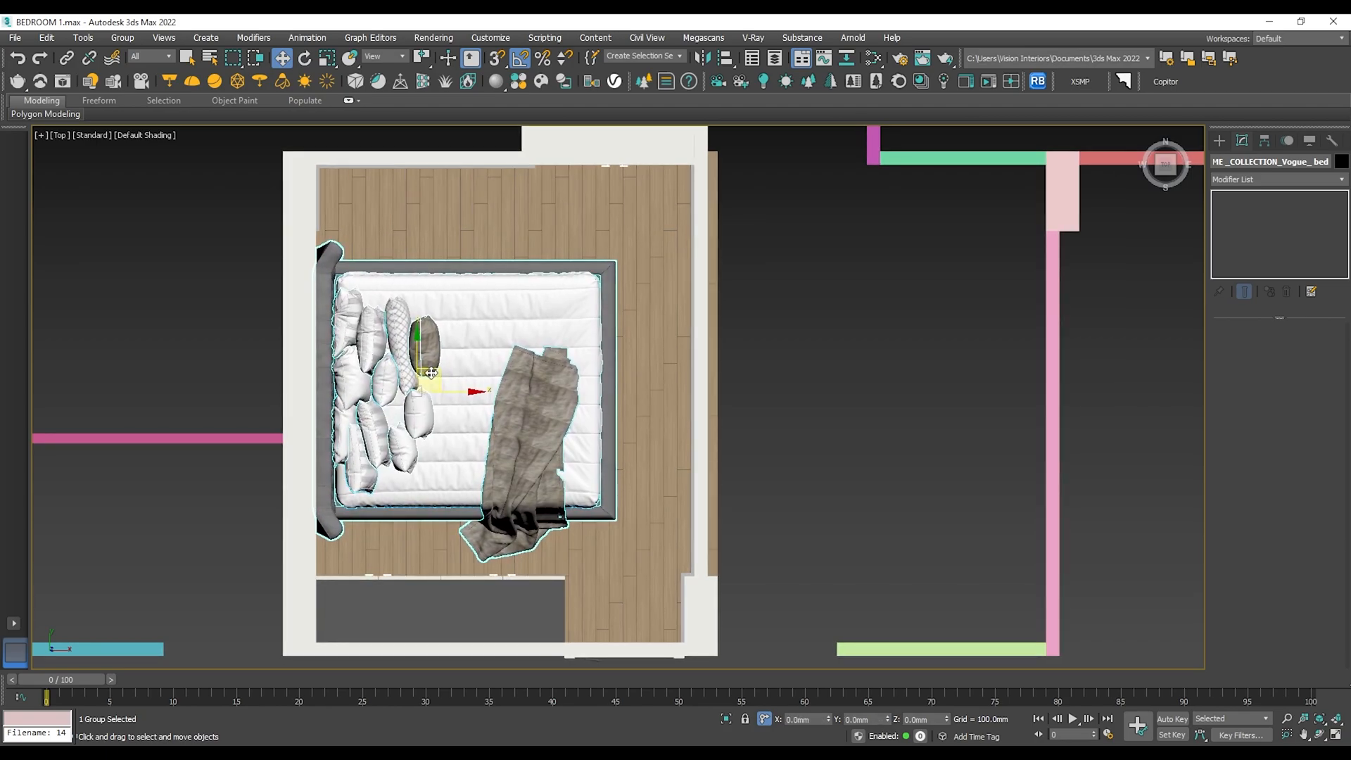
Adjust the bed's position along the panelled wall and align its headboard with the wall surface in wireframe.
{"action": "key", "text": "p"}
{"action": "key", "text": "z"}
{"action": "middle_click_drag", "start_coordinate": [461, 419], "coordinate": [555, 537], "text": "alt"}
{"action": "key", "text": "t"}
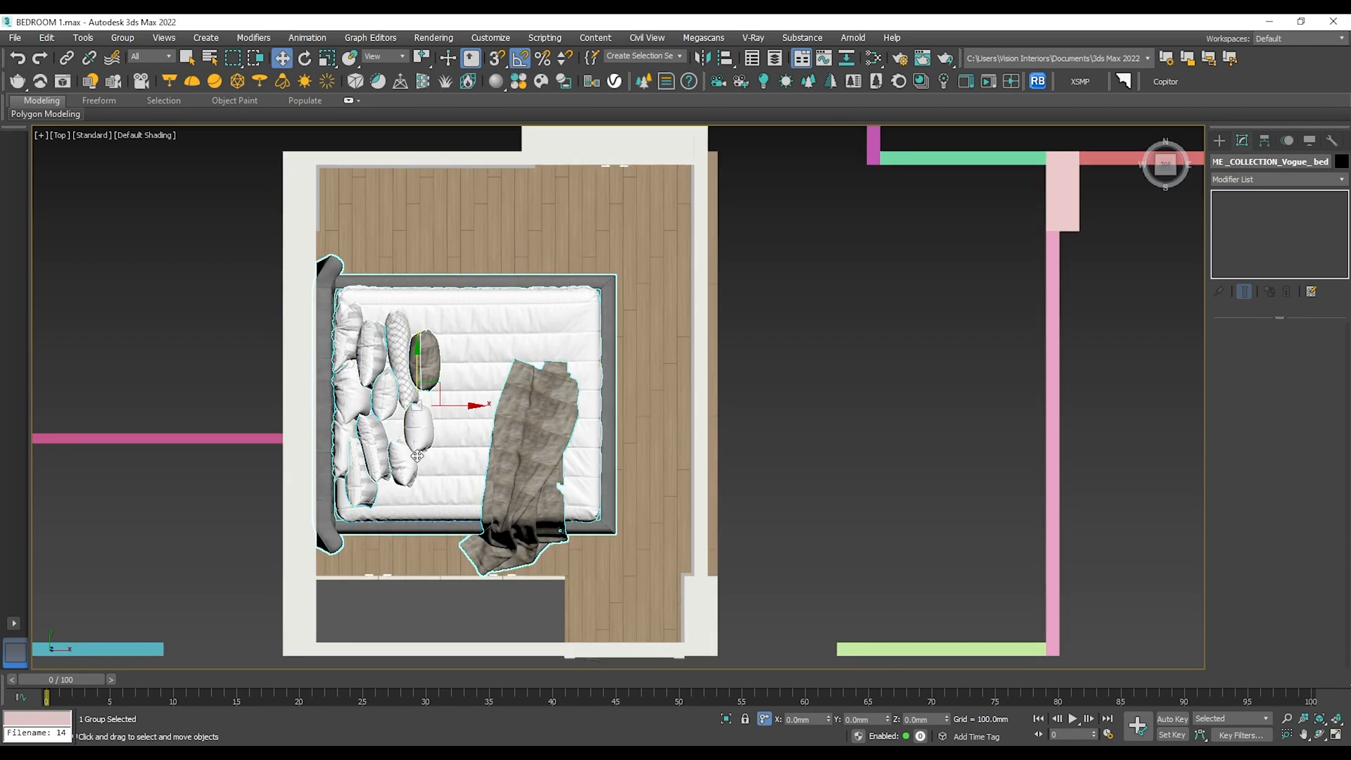
{"action": "key", "text": "z"}
{"action": "key", "text": "F3"}
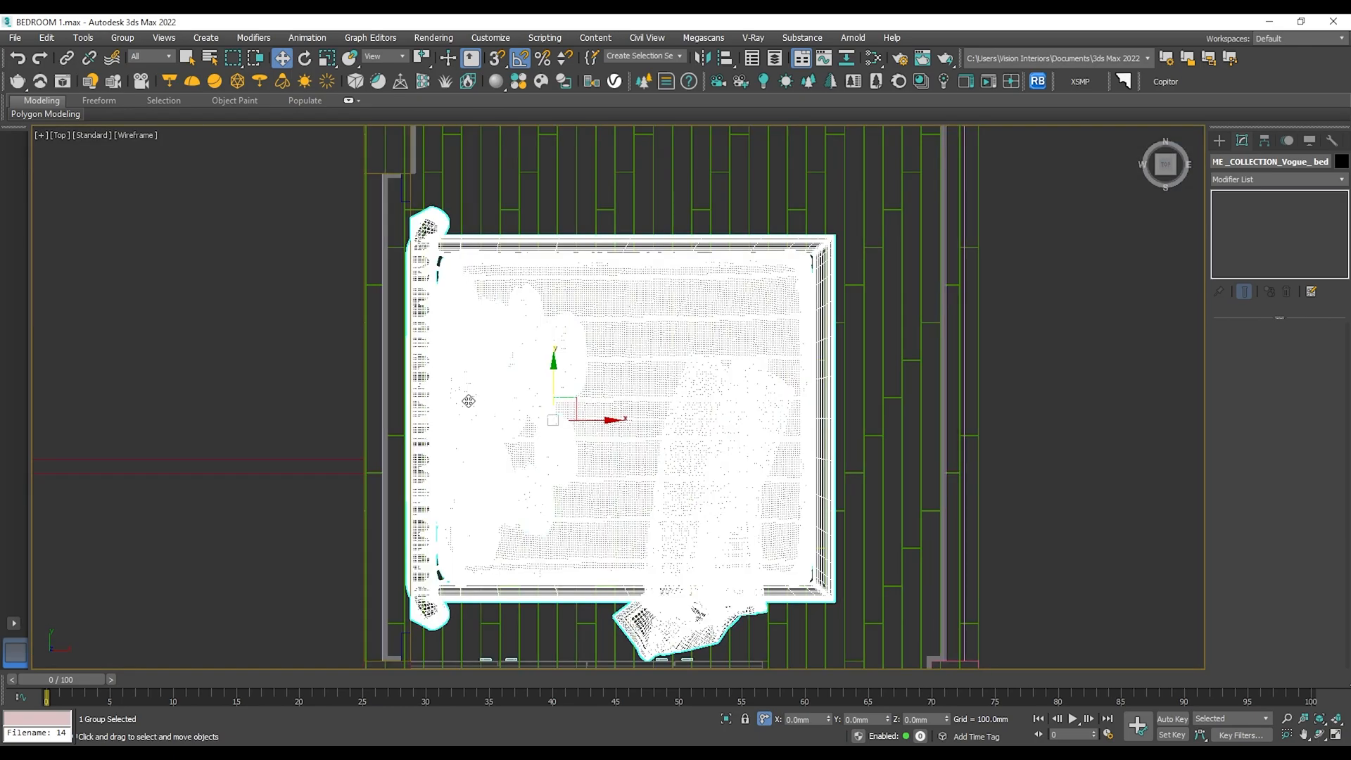
{"action": "scroll", "coordinate": [469, 401], "scroll_direction": "up", "scroll_amount": 2}
{"action": "scroll", "coordinate": [636, 431], "scroll_direction": "down", "scroll_amount": 2}
{"action": "left_click_drag", "start_coordinate": [643, 421], "coordinate": [635, 421]}
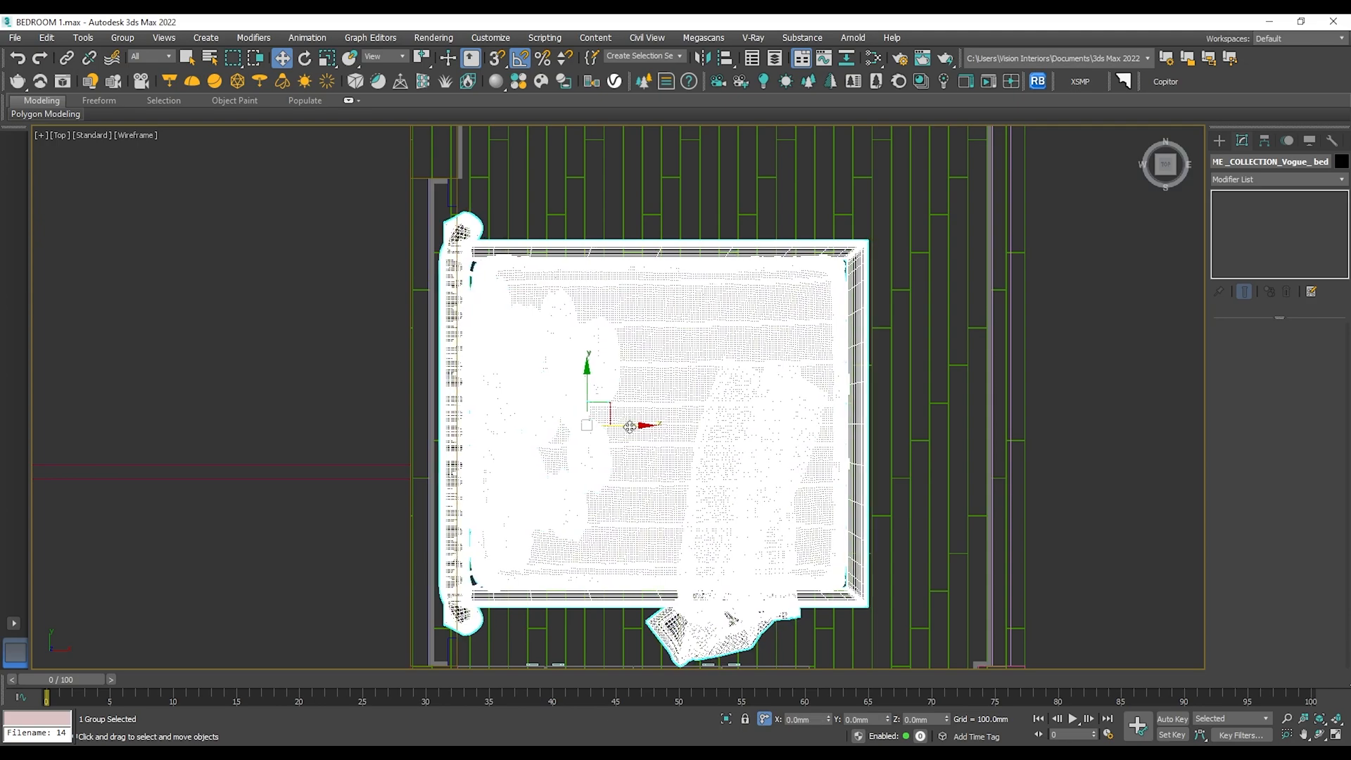
Examine the bed's size and fit against the headboard wall, wardrobe and surrounding floor space.
{"action": "key", "text": "p"}
{"action": "key", "text": "z"}
{"action": "key", "text": "F3"}
{"action": "mouse_move", "coordinate": [717, 477]}
{"action": "middle_mouse_down", "text": "alt"}
{"action": "mouse_move", "coordinate": [570, 427]}
{"action": "mouse_move", "coordinate": [506, 485]}
{"action": "mouse_move", "coordinate": [374, 296]}
{"action": "middle_mouse_up", "text": "alt"}
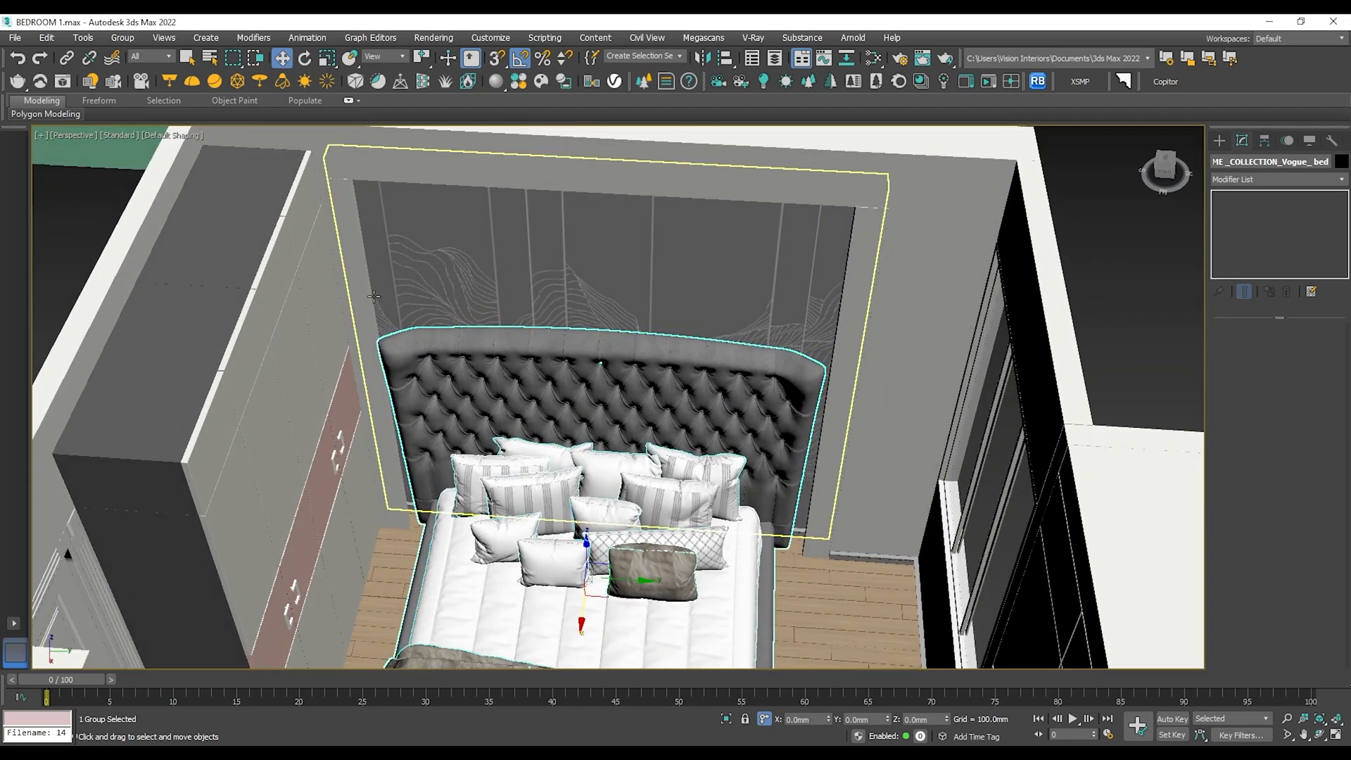
{"action": "middle_click_drag", "start_coordinate": [858, 280], "coordinate": [640, 507], "text": "alt"}
{"action": "scroll", "coordinate": [637, 410], "scroll_direction": "down", "scroll_amount": 6}
{"action": "scroll", "coordinate": [619, 510], "scroll_direction": "up", "scroll_amount": 5}
{"action": "middle_click_drag", "start_coordinate": [636, 436], "coordinate": [543, 555]}
Measure the bed, scale it down uniformly to about 1740 x 1842 x 1241 mm and move it back against the wall.
{"action": "key", "text": "t"}
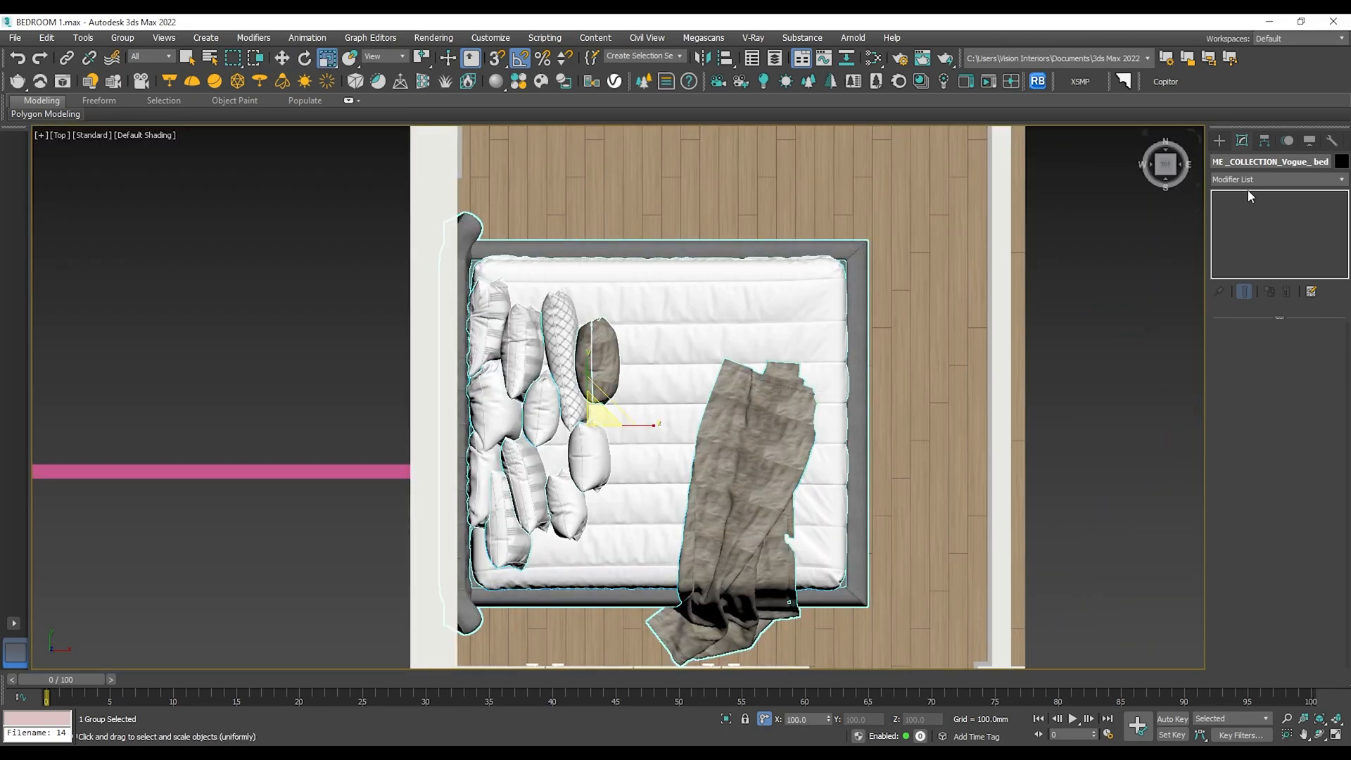
{"action": "left_click", "coordinate": [1333, 144]}
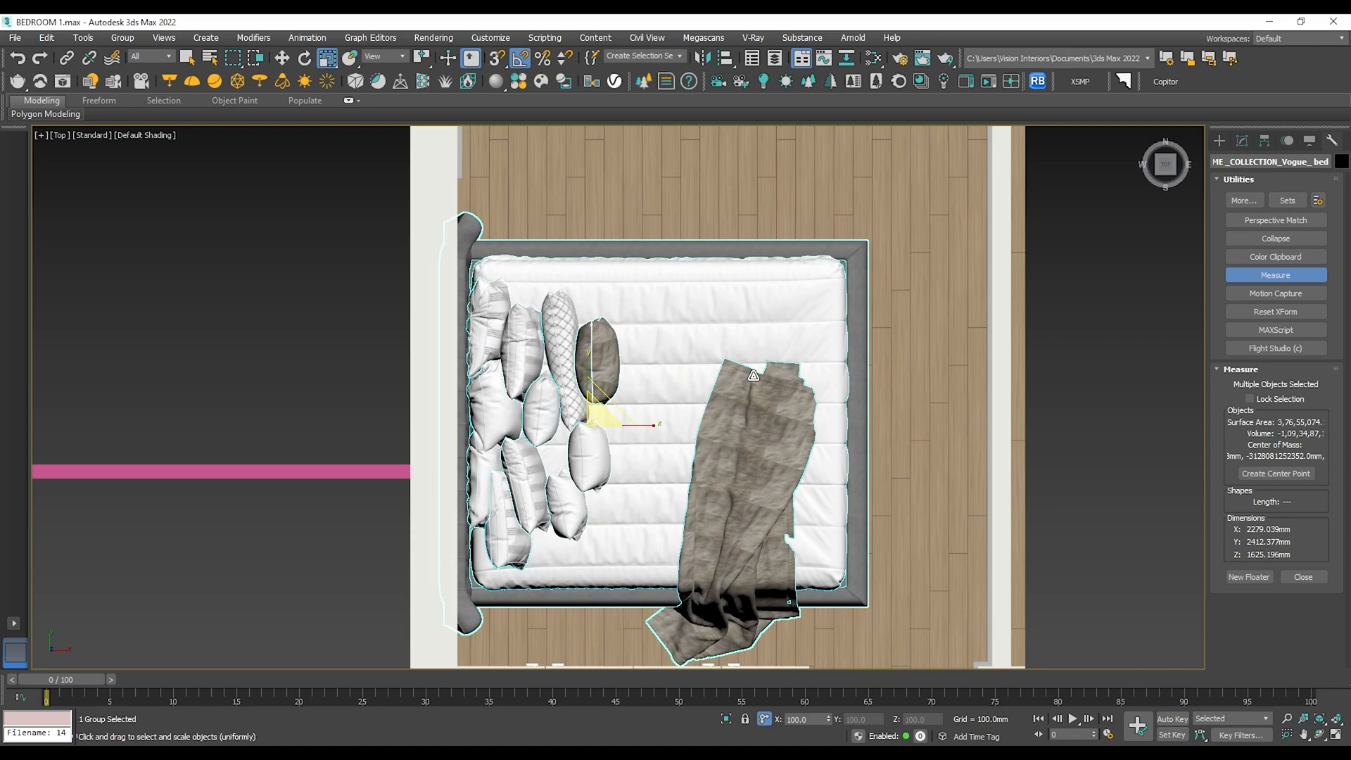
{"action": "left_click_drag", "start_coordinate": [597, 415], "coordinate": [603, 448]}
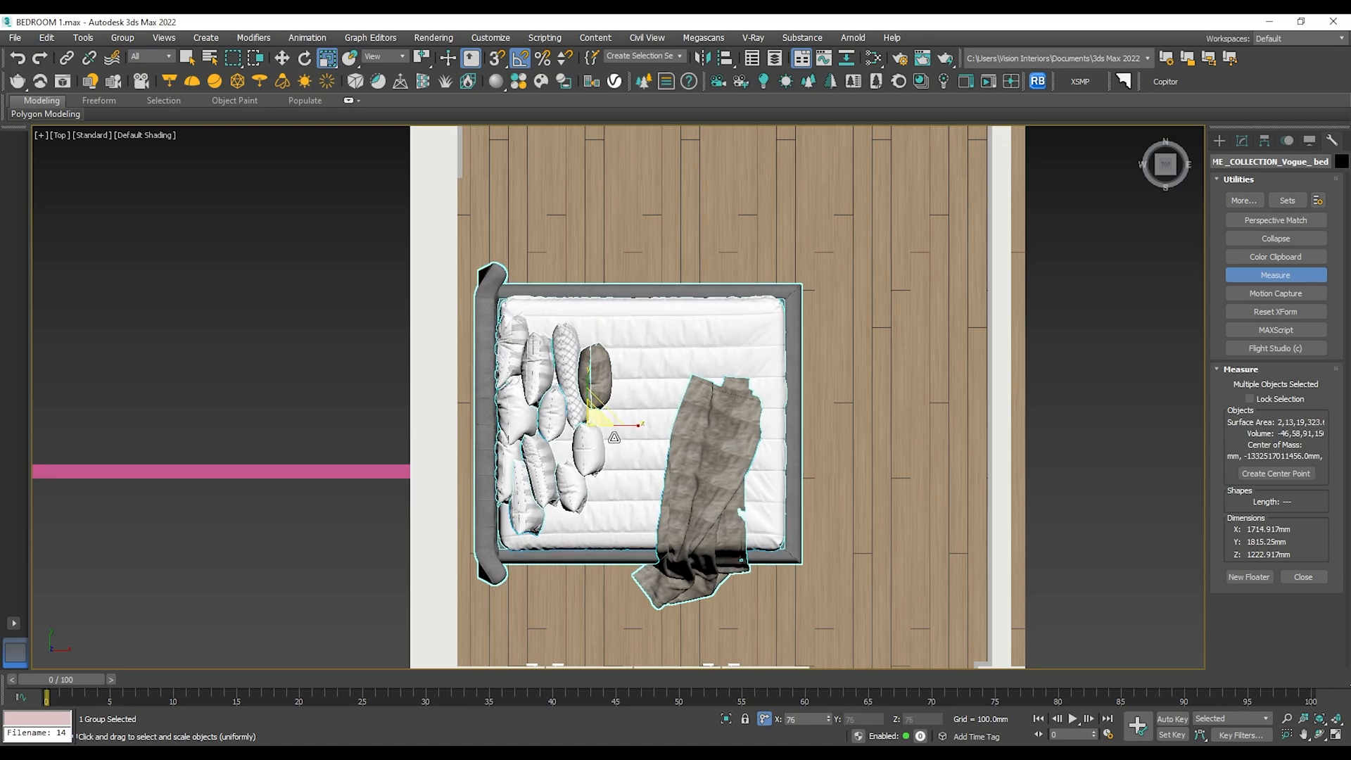
{"action": "left_click_drag", "start_coordinate": [614, 436], "coordinate": [600, 393]}
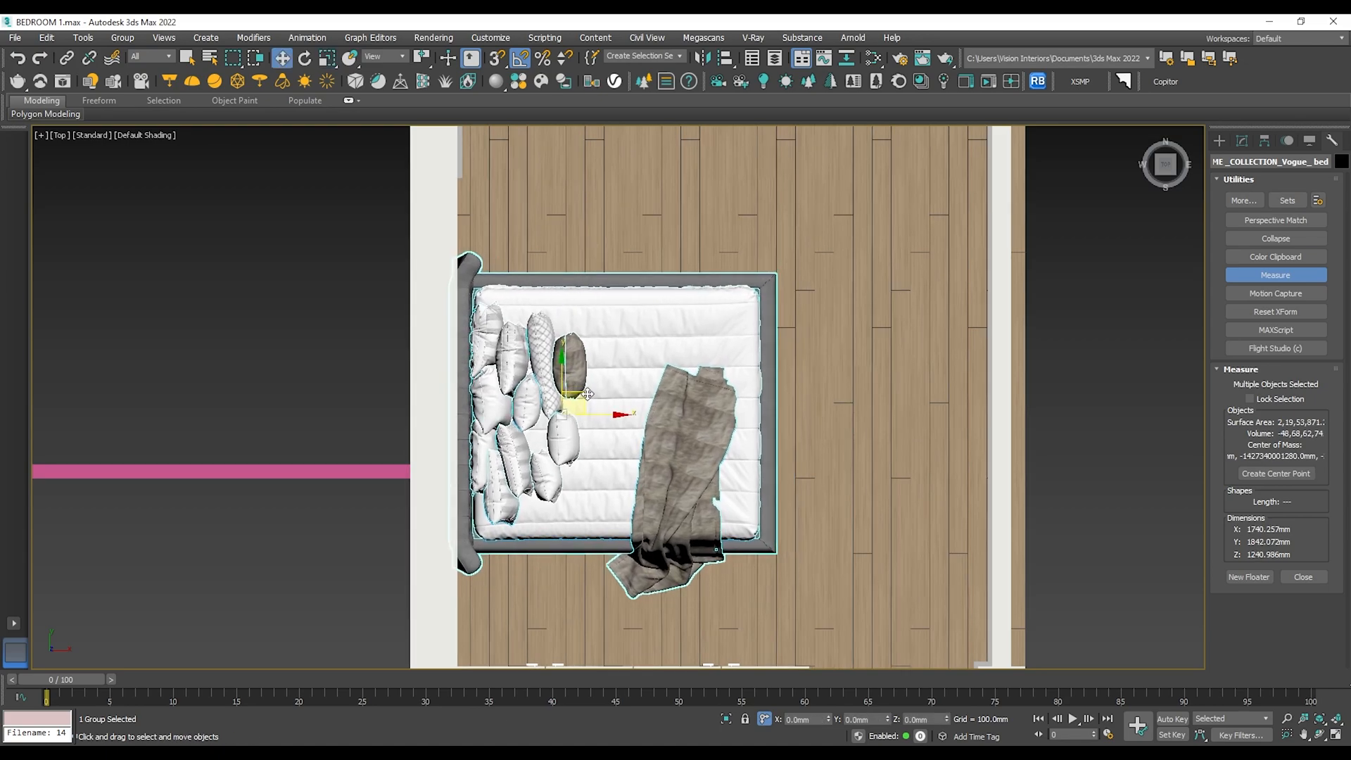
Move the bed vertically in the front wireframe view so its feet rest on the room's base level.
{"action": "key", "text": "p"}
{"action": "middle_click_drag", "start_coordinate": [698, 461], "coordinate": [525, 420], "text": "alt"}
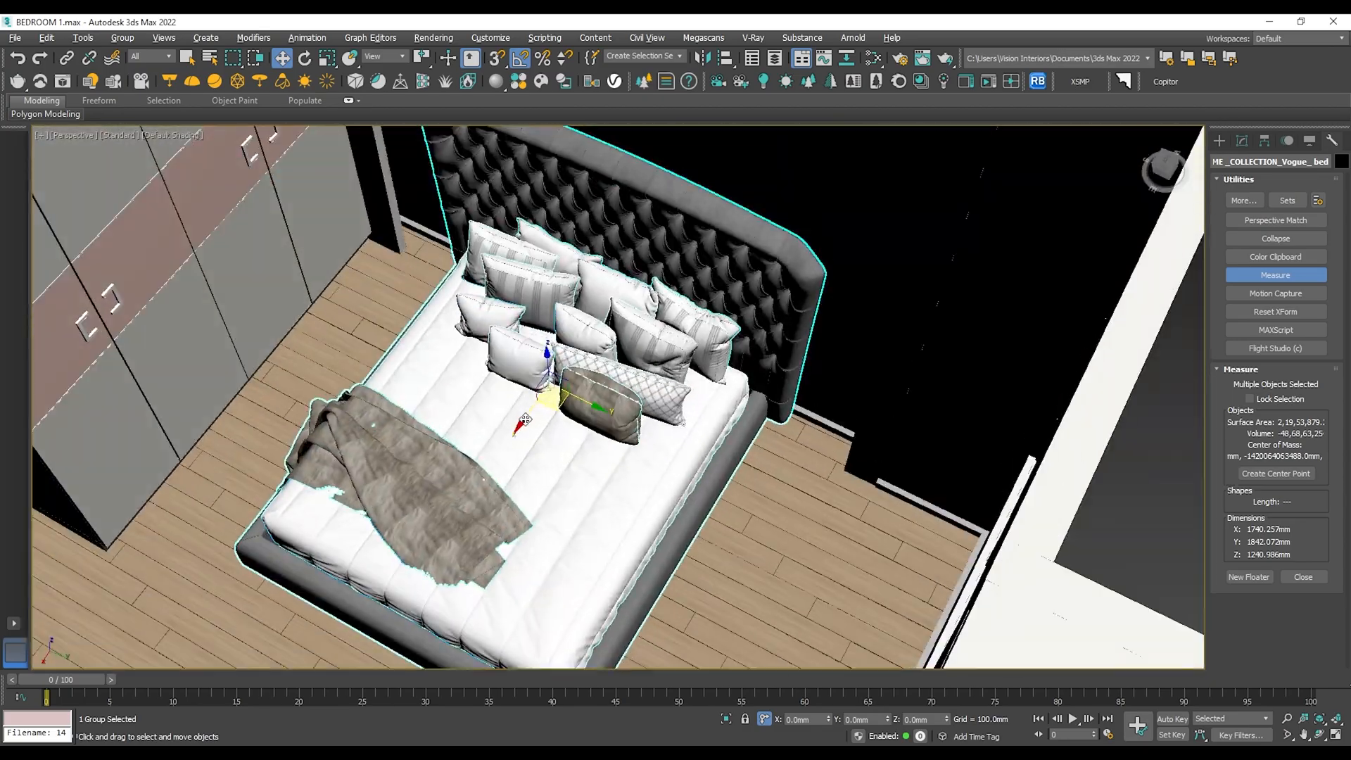
{"action": "mouse_move", "coordinate": [663, 421]}
{"action": "middle_mouse_down", "text": "alt"}
{"action": "mouse_move", "coordinate": [637, 377]}
{"action": "mouse_move", "coordinate": [706, 391]}
{"action": "mouse_move", "coordinate": [661, 356]}
{"action": "mouse_move", "coordinate": [780, 477]}
{"action": "mouse_move", "coordinate": [671, 437]}
{"action": "middle_mouse_up", "text": "alt"}
{"action": "scroll", "coordinate": [571, 540], "scroll_direction": "up", "scroll_amount": 4}
{"action": "key", "text": "f"}
{"action": "scroll", "coordinate": [725, 492], "scroll_direction": "down", "scroll_amount": 5}
{"action": "key", "text": "z"}
{"action": "key", "text": "F3"}
{"action": "scroll", "coordinate": [741, 472], "scroll_direction": "down", "scroll_amount": 2}
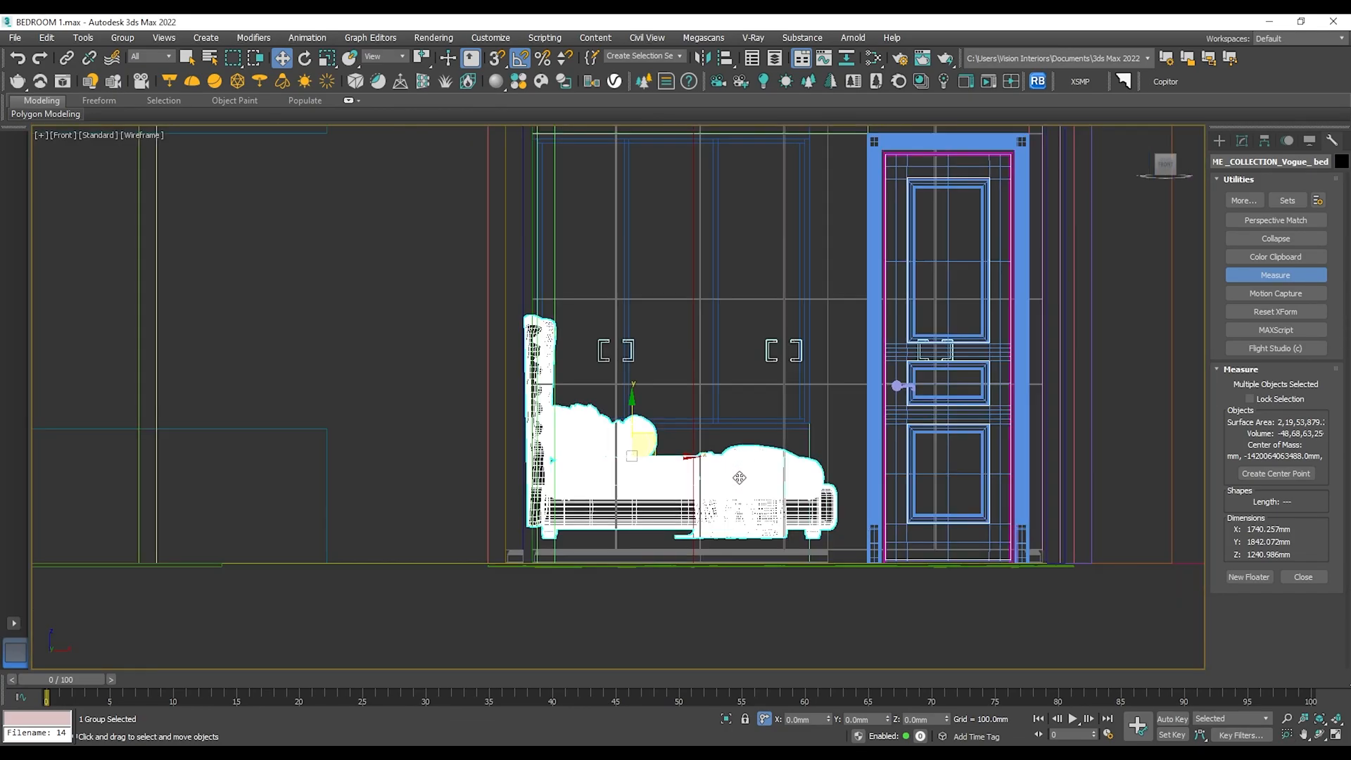
{"action": "scroll", "coordinate": [674, 475], "scroll_direction": "up", "scroll_amount": 2}
{"action": "left_click_drag", "start_coordinate": [586, 394], "coordinate": [421, 625]}
{"action": "scroll", "coordinate": [422, 648], "scroll_direction": "up", "scroll_amount": 5}
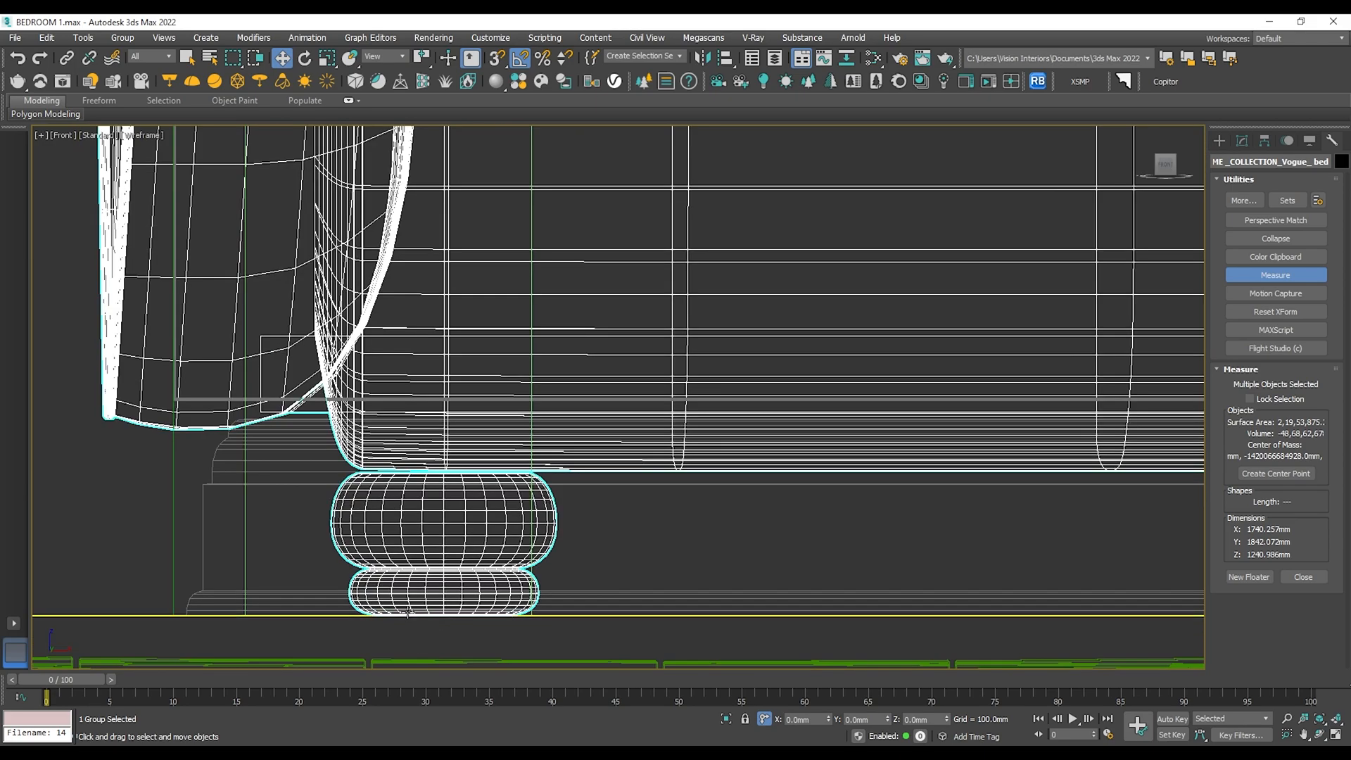
Select the plank floor and raise it with vertex snapping so its top meets the base line of the walls.
{"action": "scroll", "coordinate": [539, 563], "scroll_direction": "down", "scroll_amount": 5}
{"action": "left_click", "coordinate": [551, 603]}
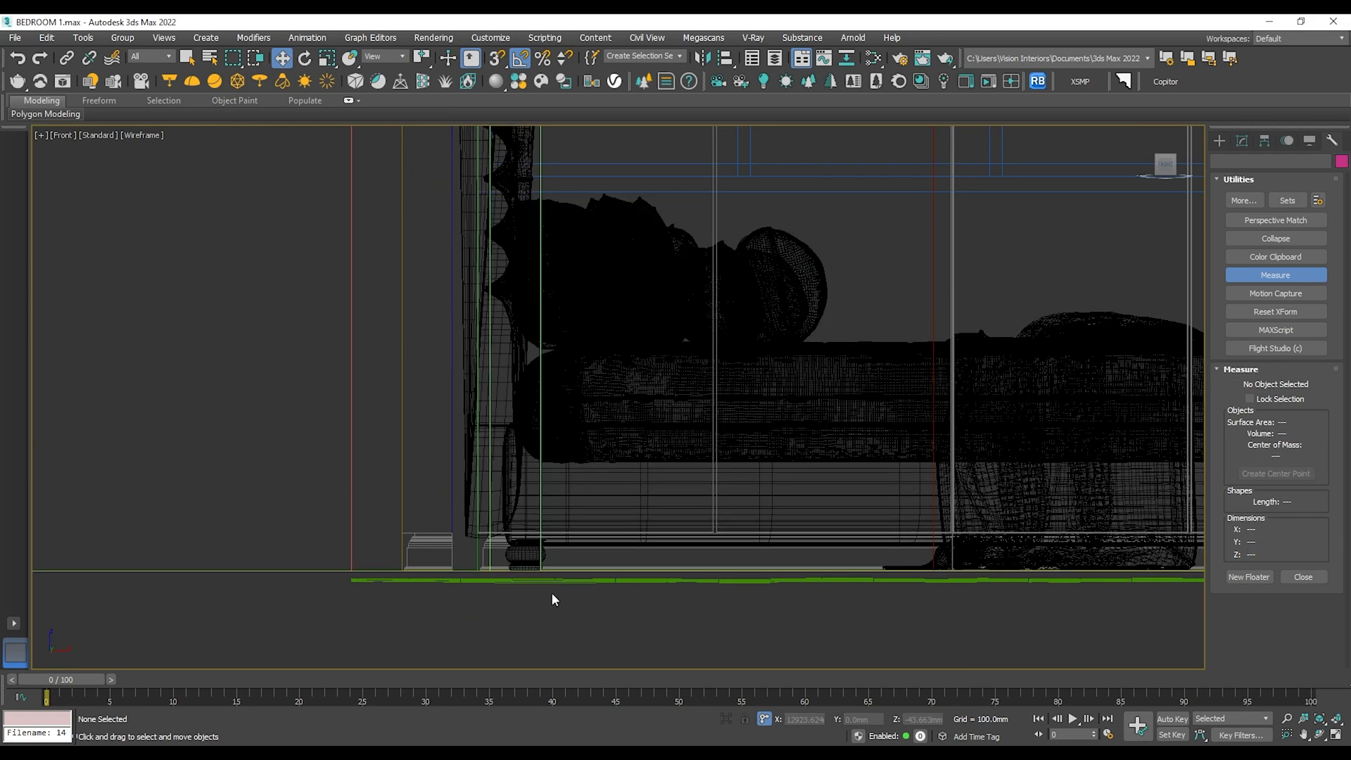
{"action": "scroll", "coordinate": [536, 582], "scroll_direction": "down", "scroll_amount": 4}
{"action": "left_click", "coordinate": [794, 545]}
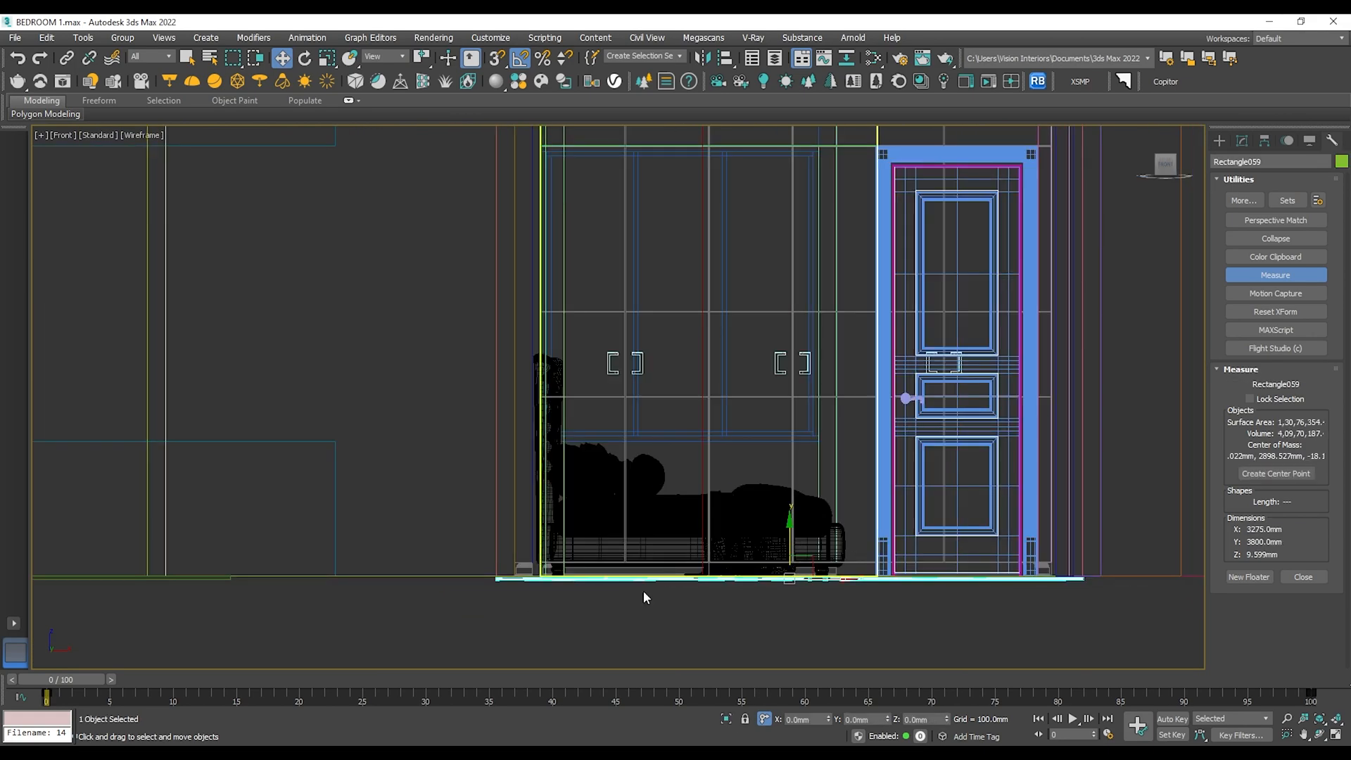
{"action": "scroll", "coordinate": [519, 564], "scroll_direction": "up", "scroll_amount": 6}
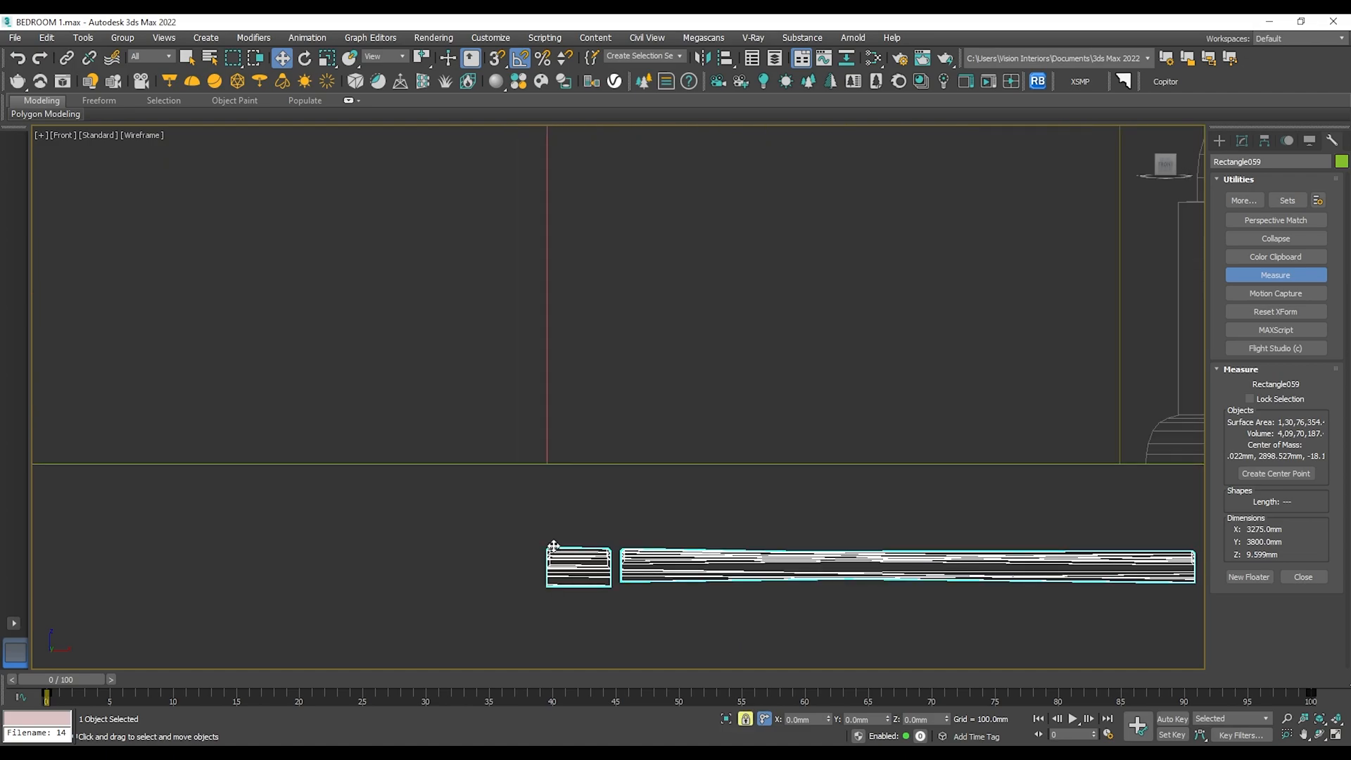
{"action": "left_click_drag", "start_coordinate": [553, 540], "coordinate": [549, 472]}
{"action": "scroll", "coordinate": [556, 479], "scroll_direction": "down", "scroll_amount": 6}
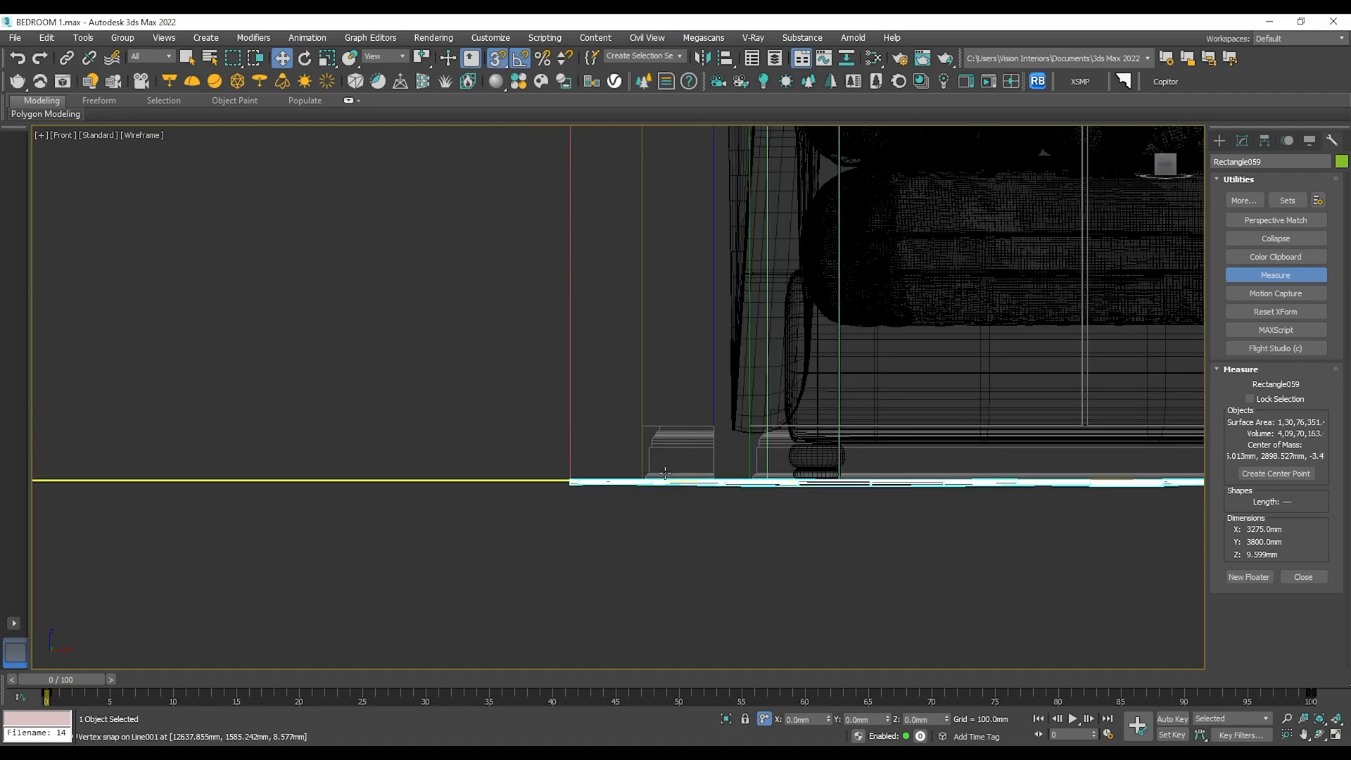
Inspect the joints between the floor planks up close and the raised floor around the bed.
{"action": "key", "text": "p"}
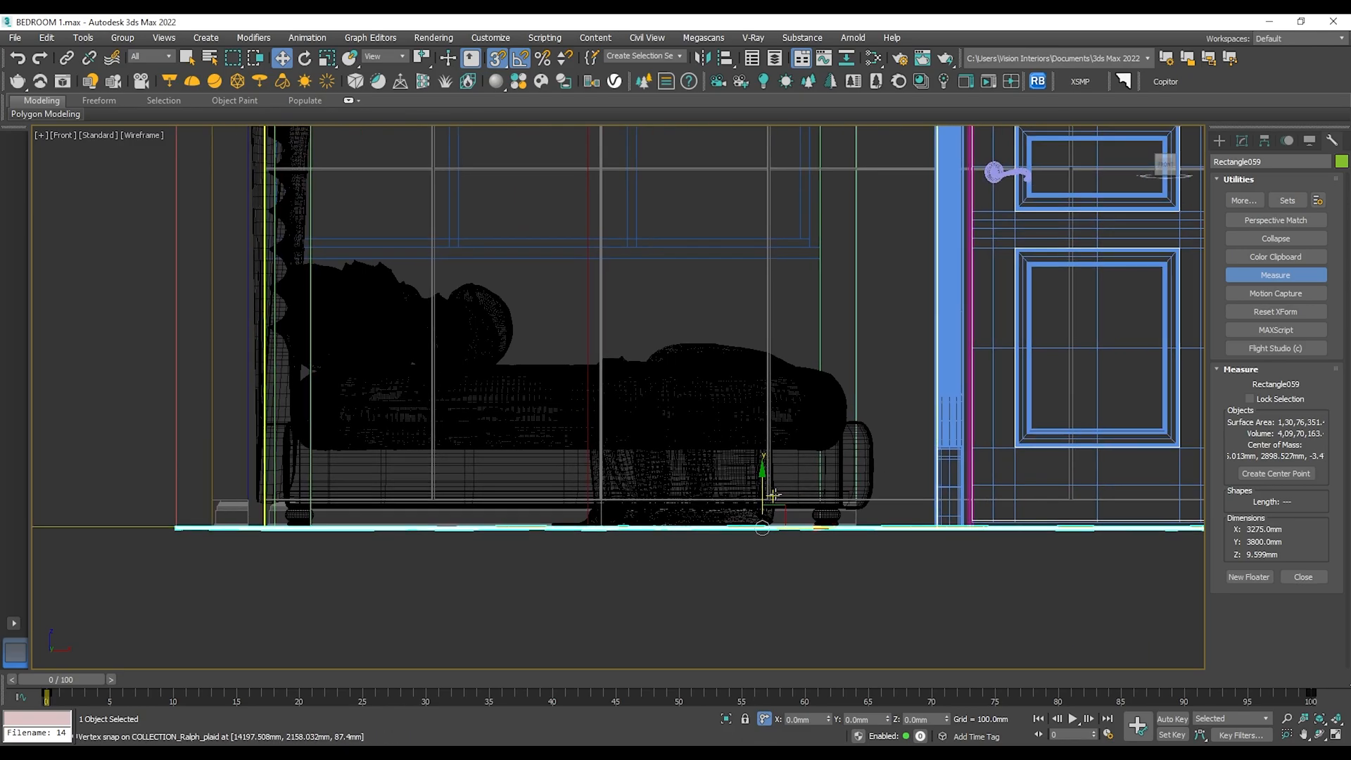
{"action": "key", "text": "F3"}
{"action": "mouse_move", "coordinate": [862, 511]}
{"action": "middle_mouse_down", "text": "alt"}
{"action": "mouse_move", "coordinate": [793, 588]}
{"action": "mouse_move", "coordinate": [805, 581]}
{"action": "middle_mouse_up", "text": "alt"}
{"action": "scroll", "coordinate": [929, 383], "scroll_direction": "up", "scroll_amount": 7}
{"action": "scroll", "coordinate": [842, 276], "scroll_direction": "up", "scroll_amount": 8}
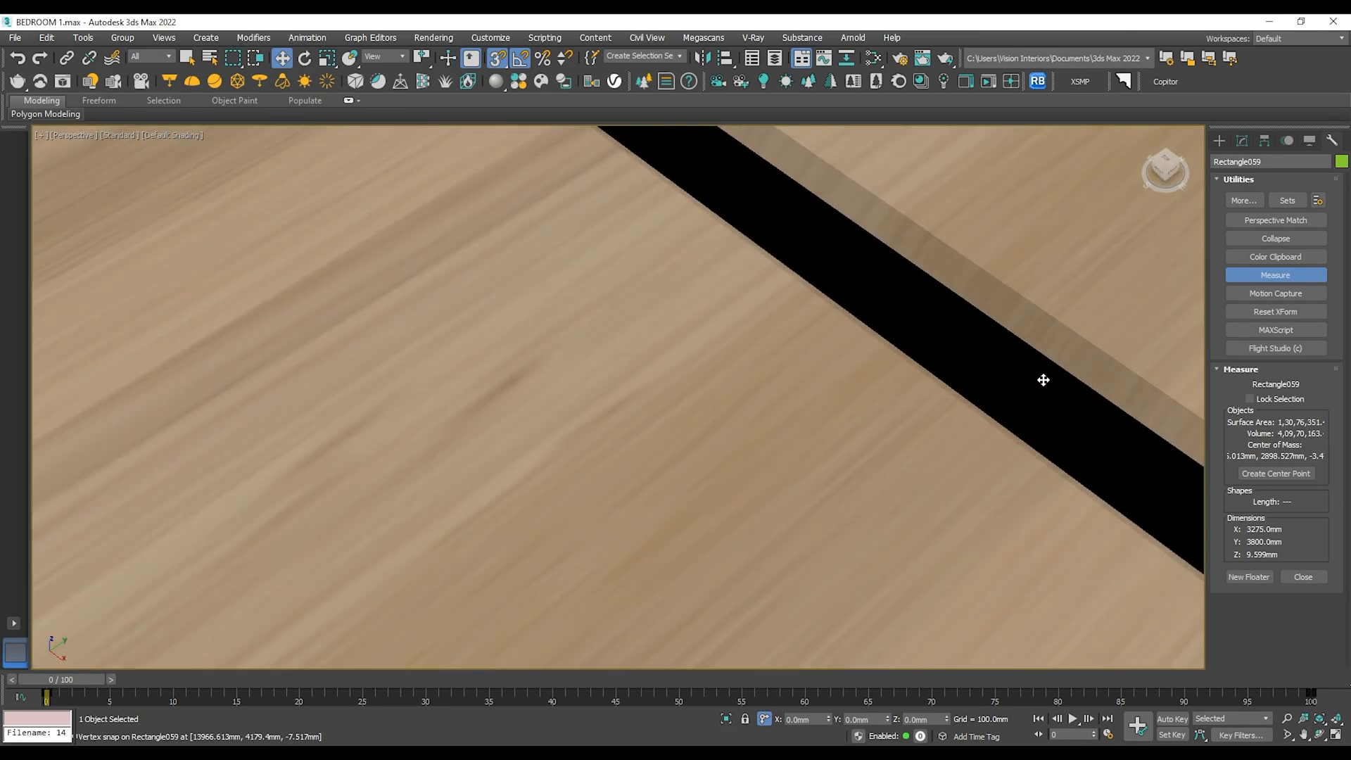
{"action": "scroll", "coordinate": [1013, 392], "scroll_direction": "down", "scroll_amount": 10}
{"action": "scroll", "coordinate": [1005, 406], "scroll_direction": "down", "scroll_amount": 2}
{"action": "scroll", "coordinate": [914, 534], "scroll_direction": "up", "scroll_amount": 12}
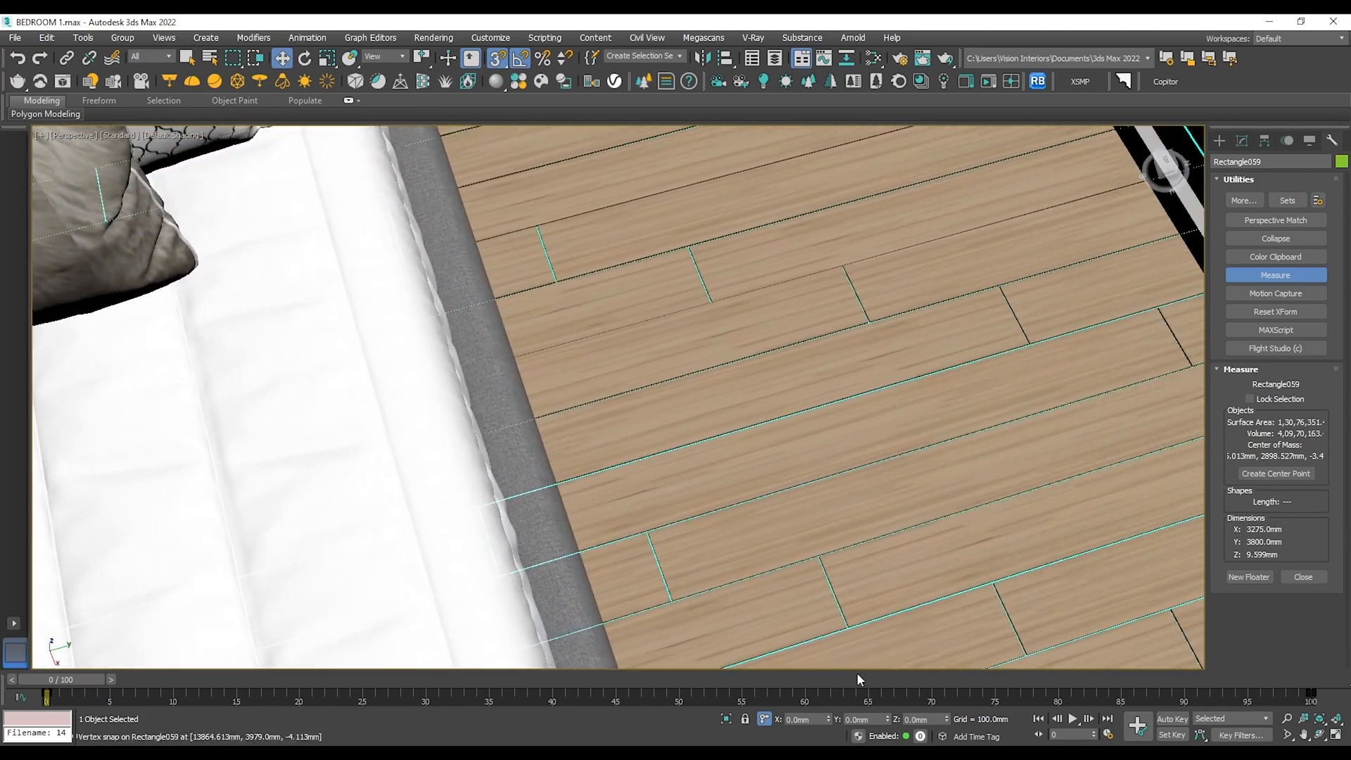
{"action": "scroll", "coordinate": [807, 575], "scroll_direction": "down", "scroll_amount": 10}
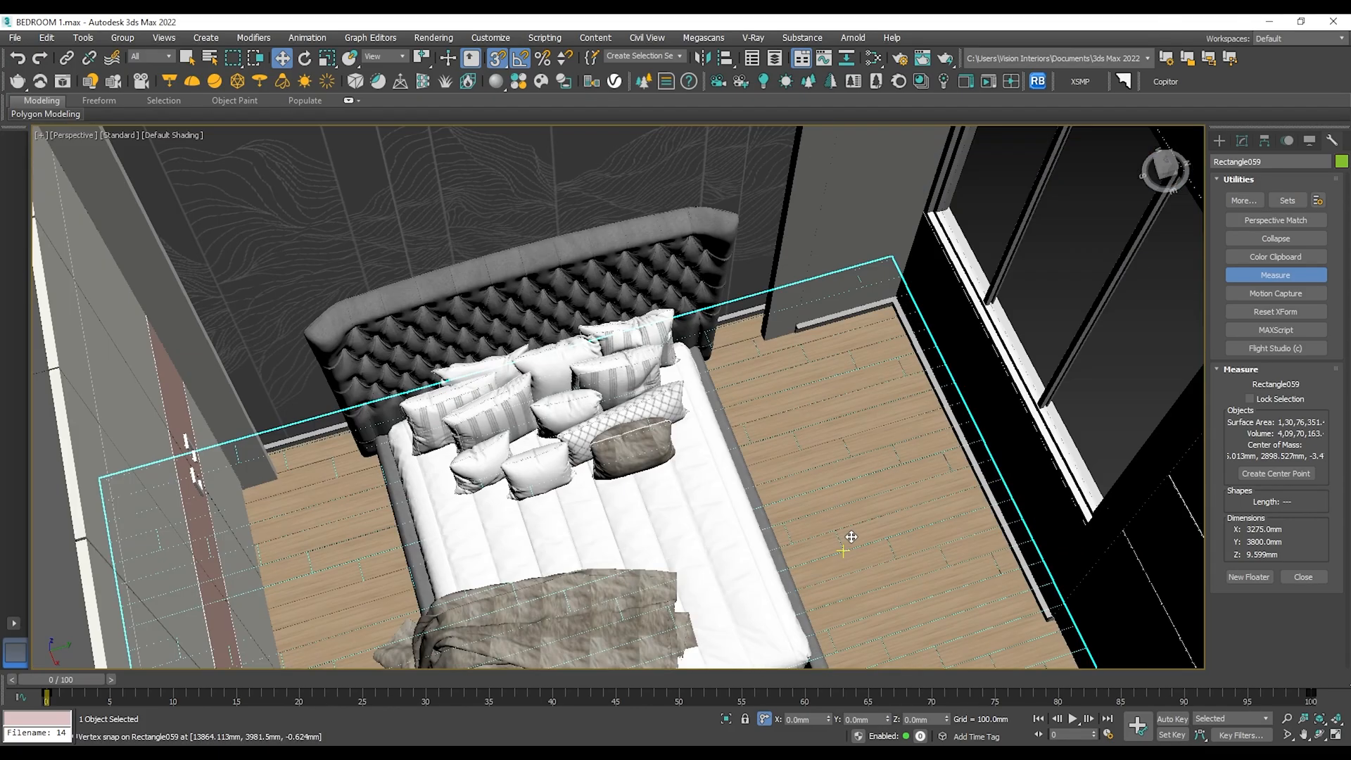
{"action": "mouse_move", "coordinate": [848, 543]}
{"action": "middle_mouse_down", "text": "alt"}
{"action": "mouse_move", "coordinate": [930, 489]}
{"action": "mouse_move", "coordinate": [879, 485]}
{"action": "middle_mouse_up", "text": "alt"}
Make one independent copy of the plank floor directly below the original.
{"action": "key", "text": "f"}
{"action": "key", "text": "F3"}
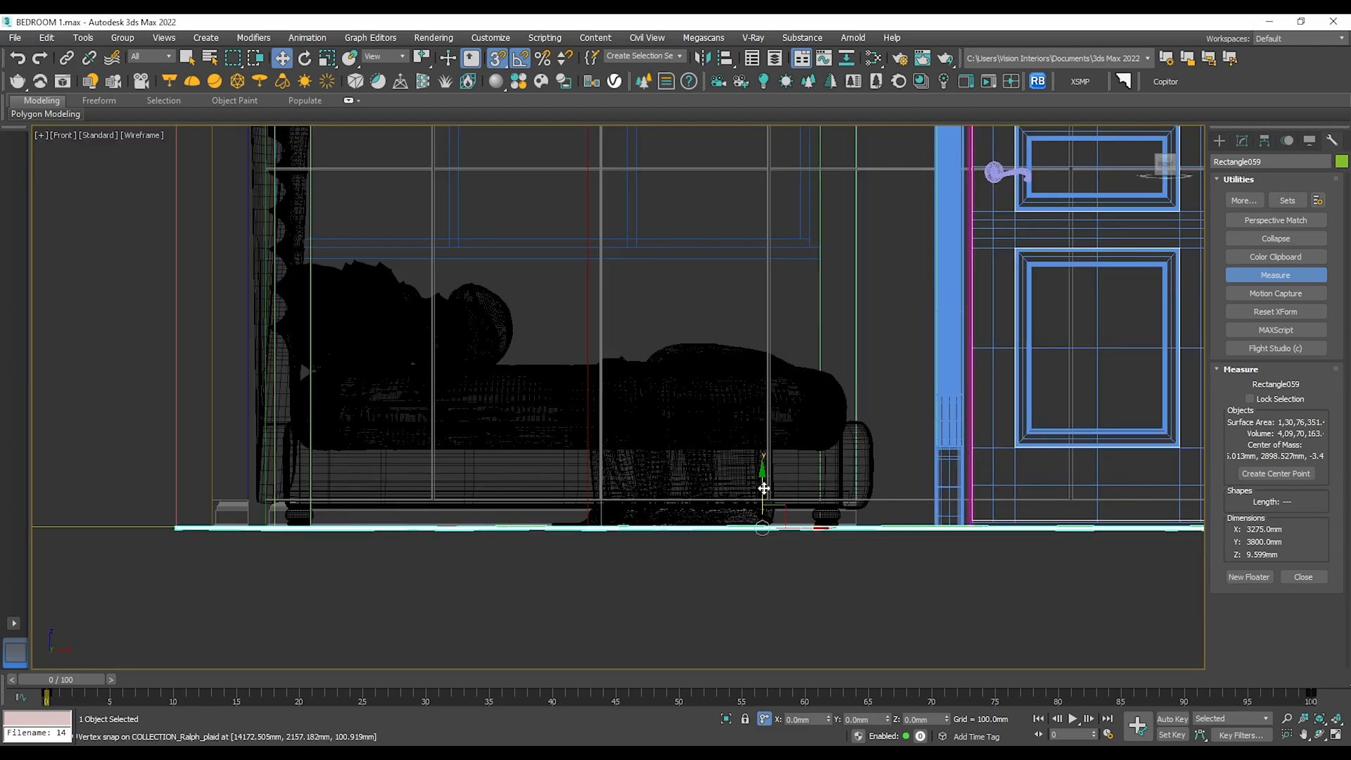
{"action": "mouse_move", "coordinate": [766, 486]}
{"action": "left_mouse_down", "text": "shift"}
{"action": "mouse_move", "coordinate": [771, 548]}
{"action": "mouse_move", "coordinate": [790, 572]}
{"action": "left_mouse_up", "text": "shift"}
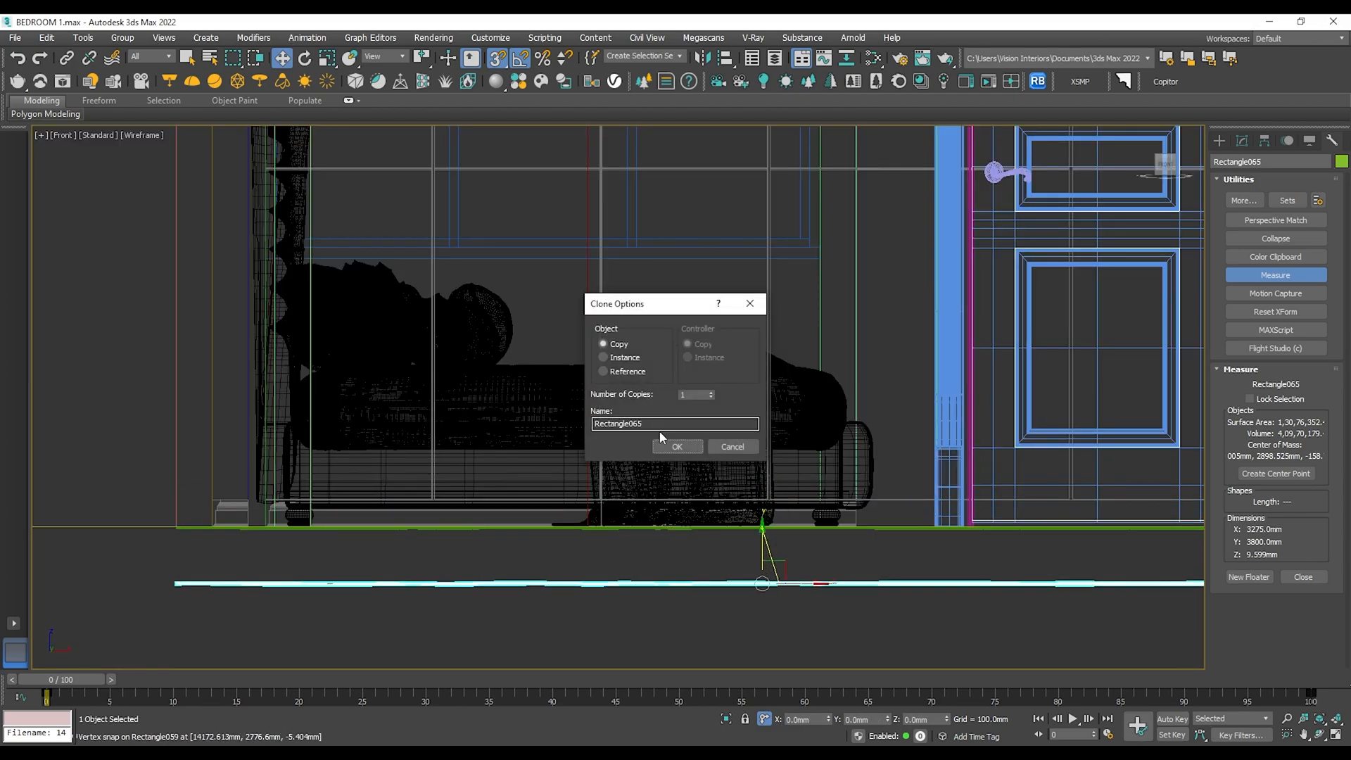
{"action": "key", "text": "Return"}
Strip the floor copy's modifiers down to its base rectangle and extrude it 10 mm.
{"action": "left_click", "coordinate": [1241, 144]}
{"action": "right_click", "coordinate": [1256, 195]}
{"action": "left_click", "coordinate": [1225, 216]}
{"action": "right_click", "coordinate": [1277, 198]}
{"action": "left_click", "coordinate": [1224, 221]}
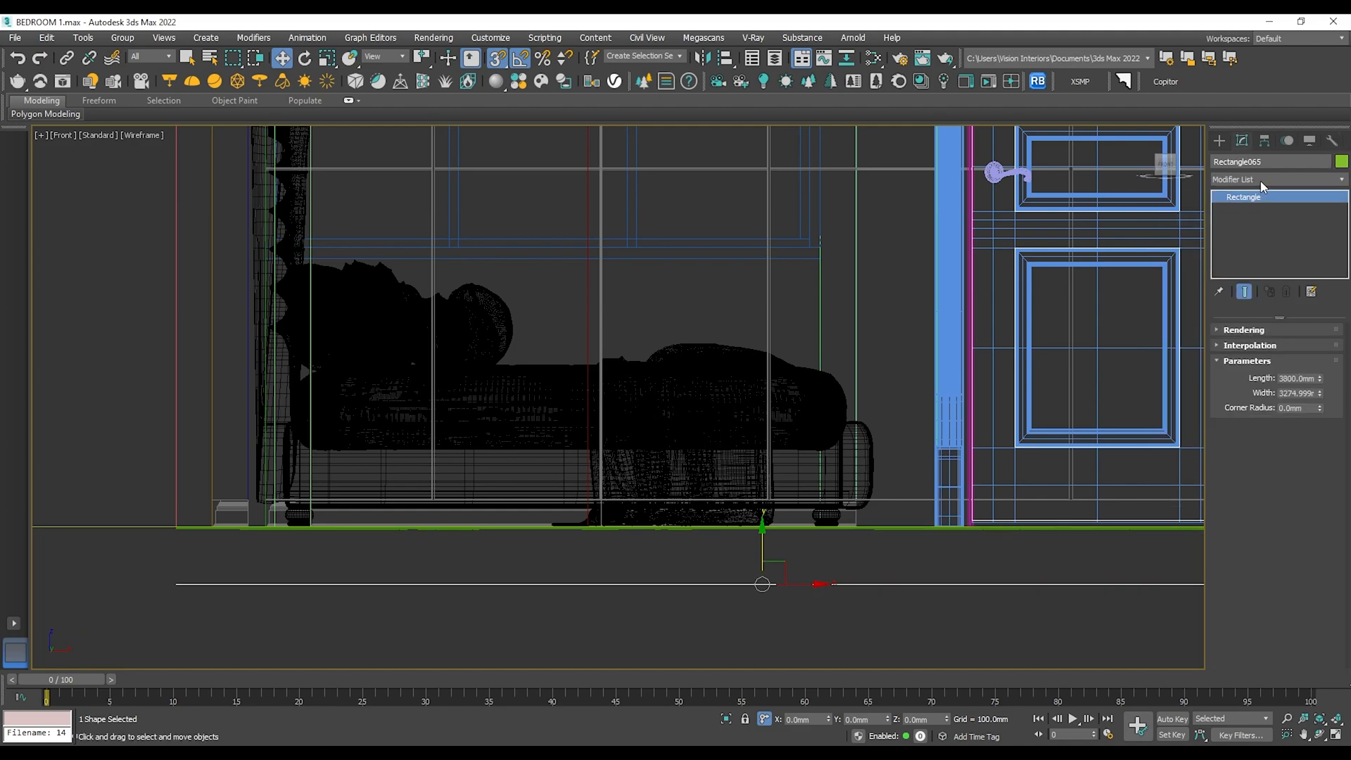
{"action": "left_click", "coordinate": [1260, 180]}
{"action": "type", "text": "ext"}
{"action": "left_click", "coordinate": [1245, 196]}
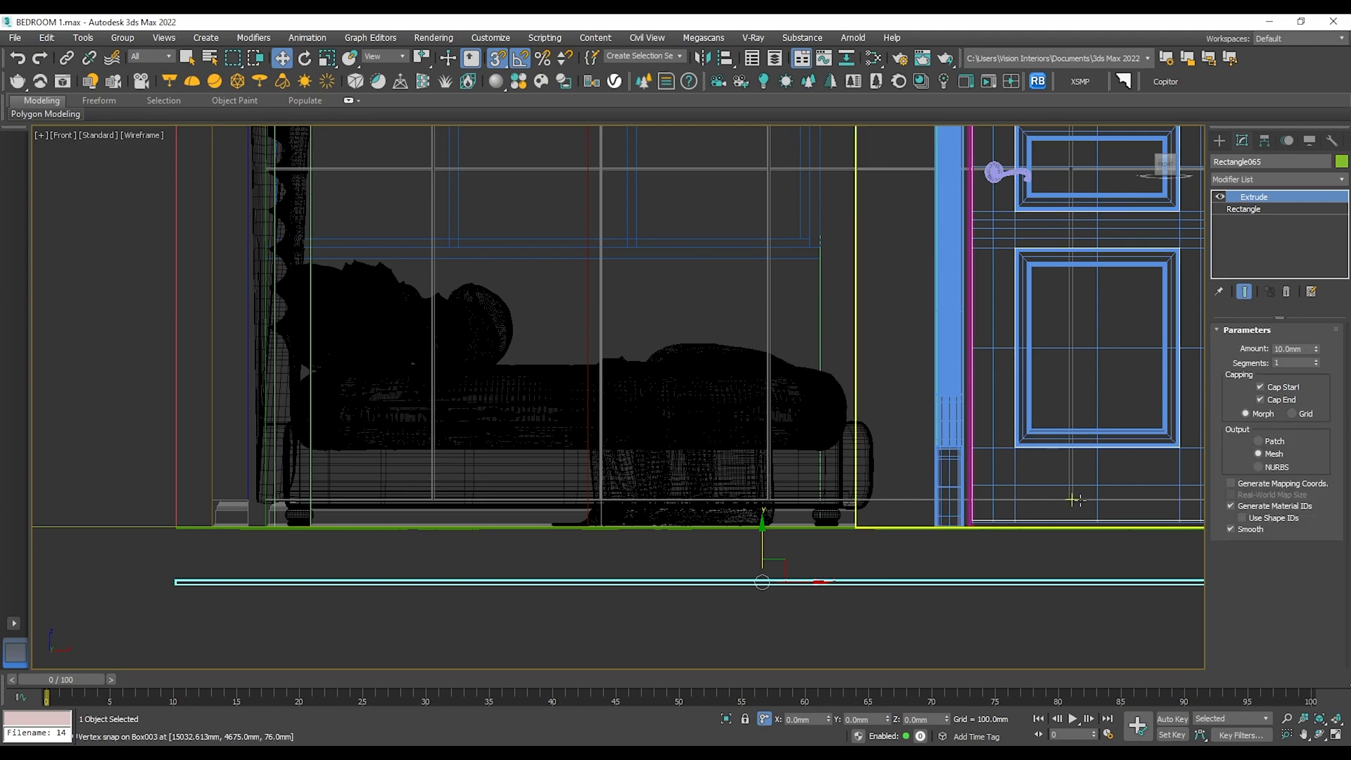
Snap the extruded slab up beneath the plank floor so it backs the joints, and clear the selection.
{"action": "scroll", "coordinate": [136, 575], "scroll_direction": "up", "scroll_amount": 3}
{"action": "left_click_drag", "start_coordinate": [181, 568], "coordinate": [187, 431]}
{"action": "scroll", "coordinate": [187, 431], "scroll_direction": "up", "scroll_amount": 3}
{"action": "left_click", "coordinate": [240, 384]}
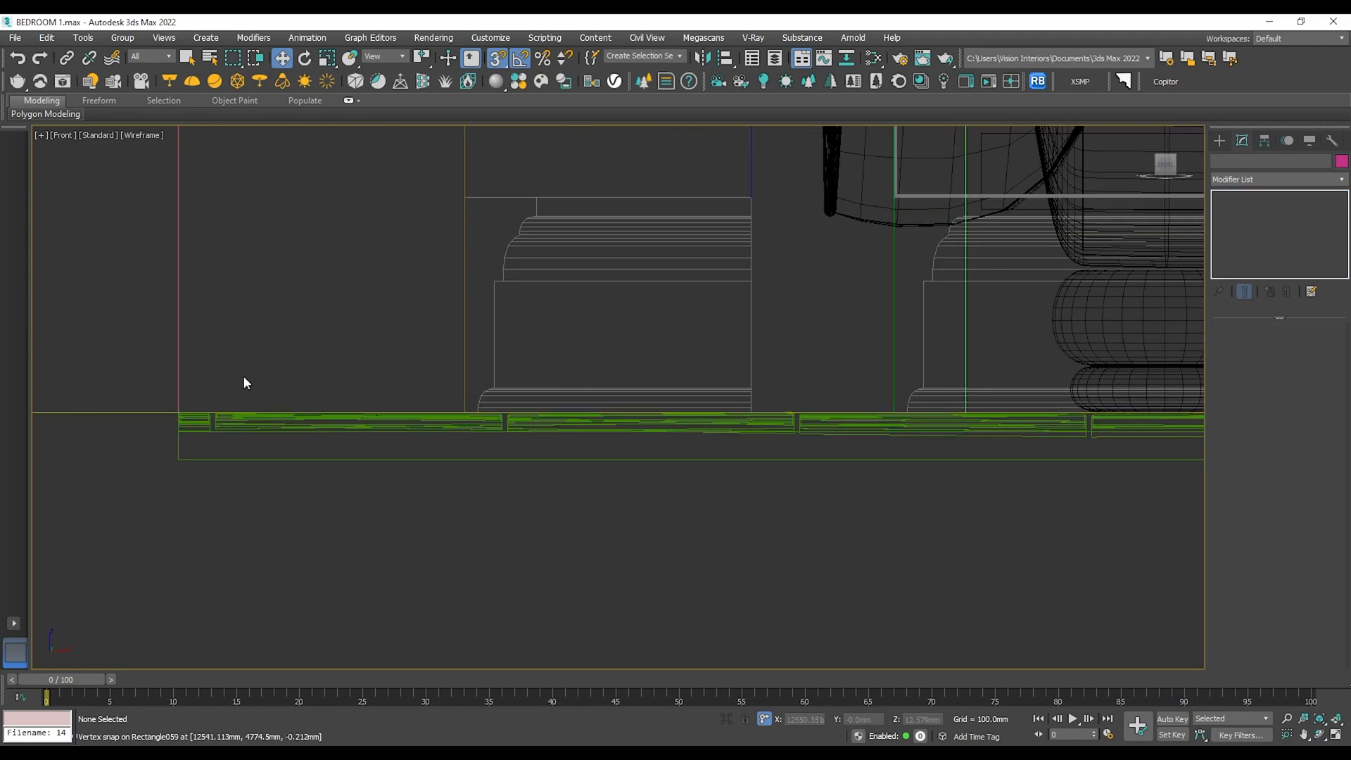
Examine the plank joints with the backing slab in place and view the bed against the room's walls.
{"action": "key", "text": "p"}
{"action": "key", "text": "F3"}
{"action": "scroll", "coordinate": [682, 438], "scroll_direction": "down", "scroll_amount": 3}
{"action": "middle_click_drag", "start_coordinate": [685, 439], "coordinate": [757, 518], "text": "alt"}
{"action": "scroll", "coordinate": [758, 549], "scroll_direction": "down", "scroll_amount": 5}
{"action": "scroll", "coordinate": [855, 375], "scroll_direction": "up", "scroll_amount": 5}
{"action": "scroll", "coordinate": [855, 374], "scroll_direction": "up", "scroll_amount": 5}
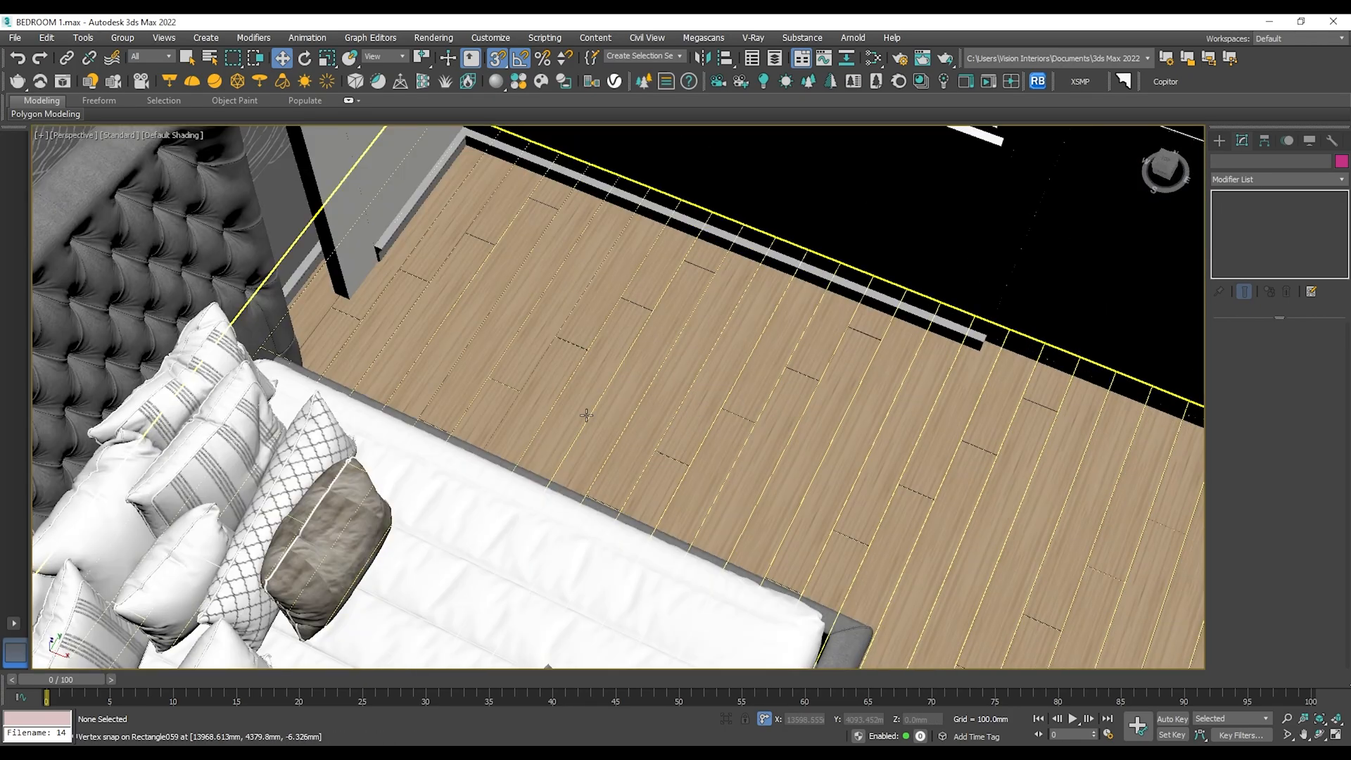
{"action": "scroll", "coordinate": [714, 386], "scroll_direction": "down", "scroll_amount": 3}
{"action": "middle_click_drag", "start_coordinate": [713, 386], "coordinate": [802, 485], "text": "alt"}
{"action": "scroll", "coordinate": [839, 336], "scroll_direction": "up", "scroll_amount": 2}
{"action": "scroll", "coordinate": [839, 336], "scroll_direction": "down", "scroll_amount": 3}
{"action": "middle_click_drag", "start_coordinate": [644, 393], "coordinate": [652, 485]}
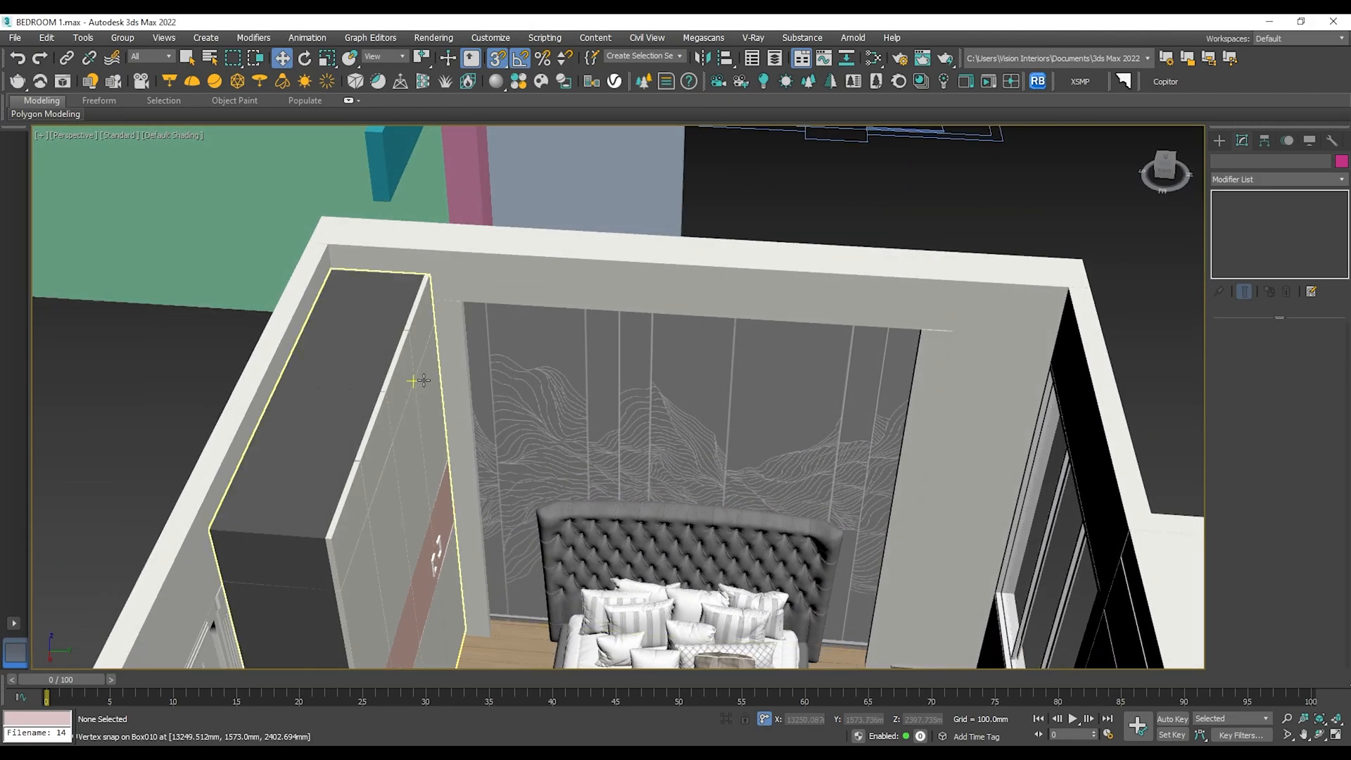
Select the headboard wall together with the frame pieces around its decorative panel.
{"action": "left_click", "coordinate": [457, 358]}
{"action": "left_click", "coordinate": [528, 286], "text": "ctrl"}
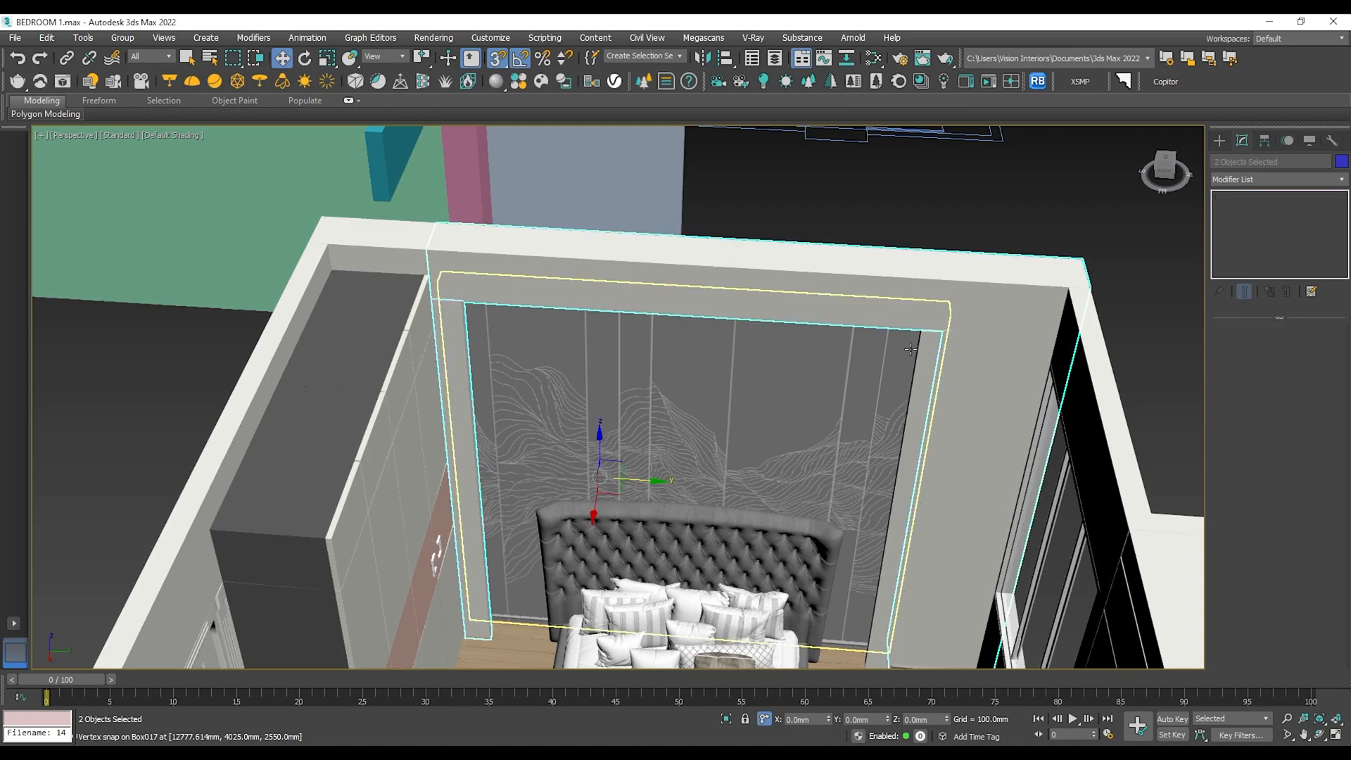
{"action": "middle_click_drag", "start_coordinate": [940, 344], "coordinate": [960, 310], "text": "alt"}
{"action": "middle_click_drag", "start_coordinate": [644, 481], "coordinate": [636, 287], "text": "alt"}
Assign the dark grey VRayMtl Material #100 from View1 of the Slate Material Editor to the selected wall and frame pieces.
{"action": "key", "text": "m"}
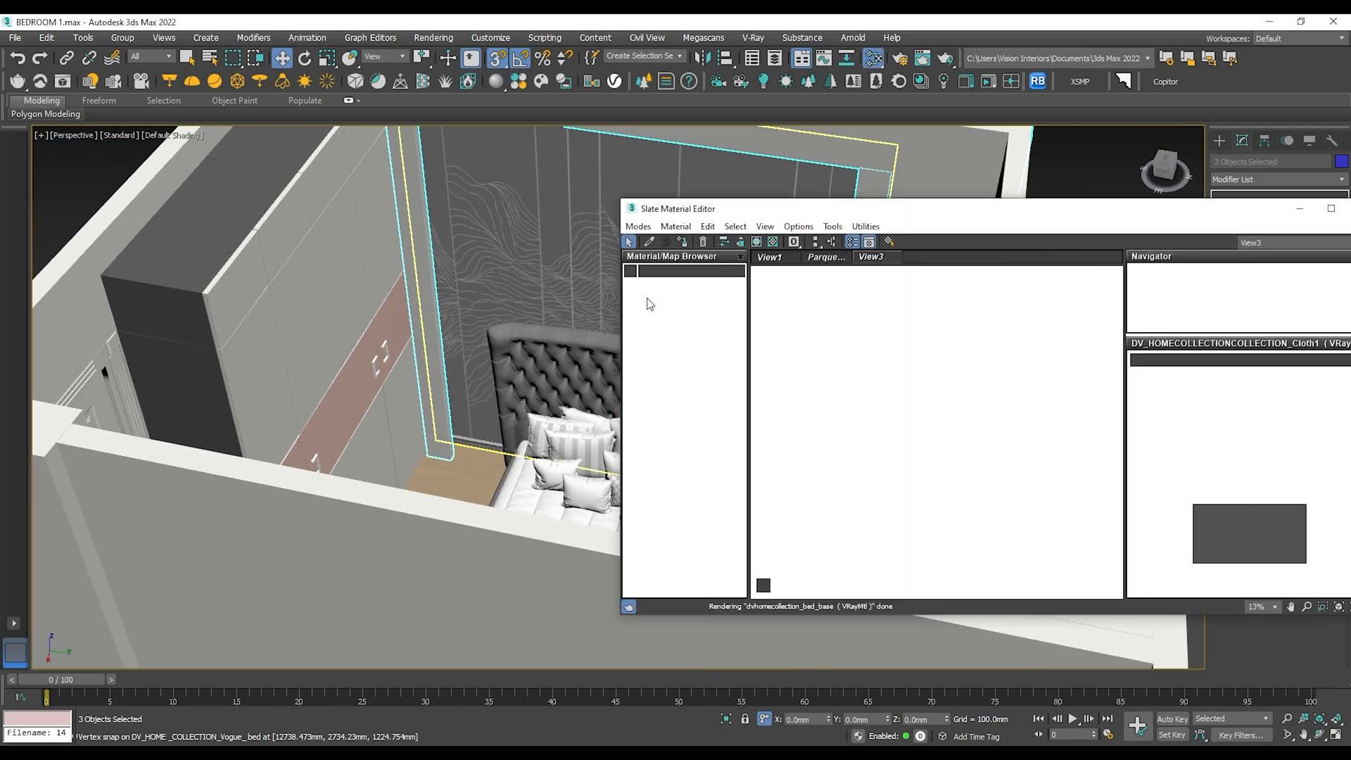
{"action": "left_click", "coordinate": [771, 258]}
{"action": "middle_click_drag", "start_coordinate": [958, 383], "coordinate": [916, 548]}
{"action": "scroll", "coordinate": [917, 521], "scroll_direction": "down", "scroll_amount": 2}
{"action": "middle_click_drag", "start_coordinate": [930, 498], "coordinate": [970, 303]}
{"action": "middle_click_drag", "start_coordinate": [1010, 496], "coordinate": [941, 330]}
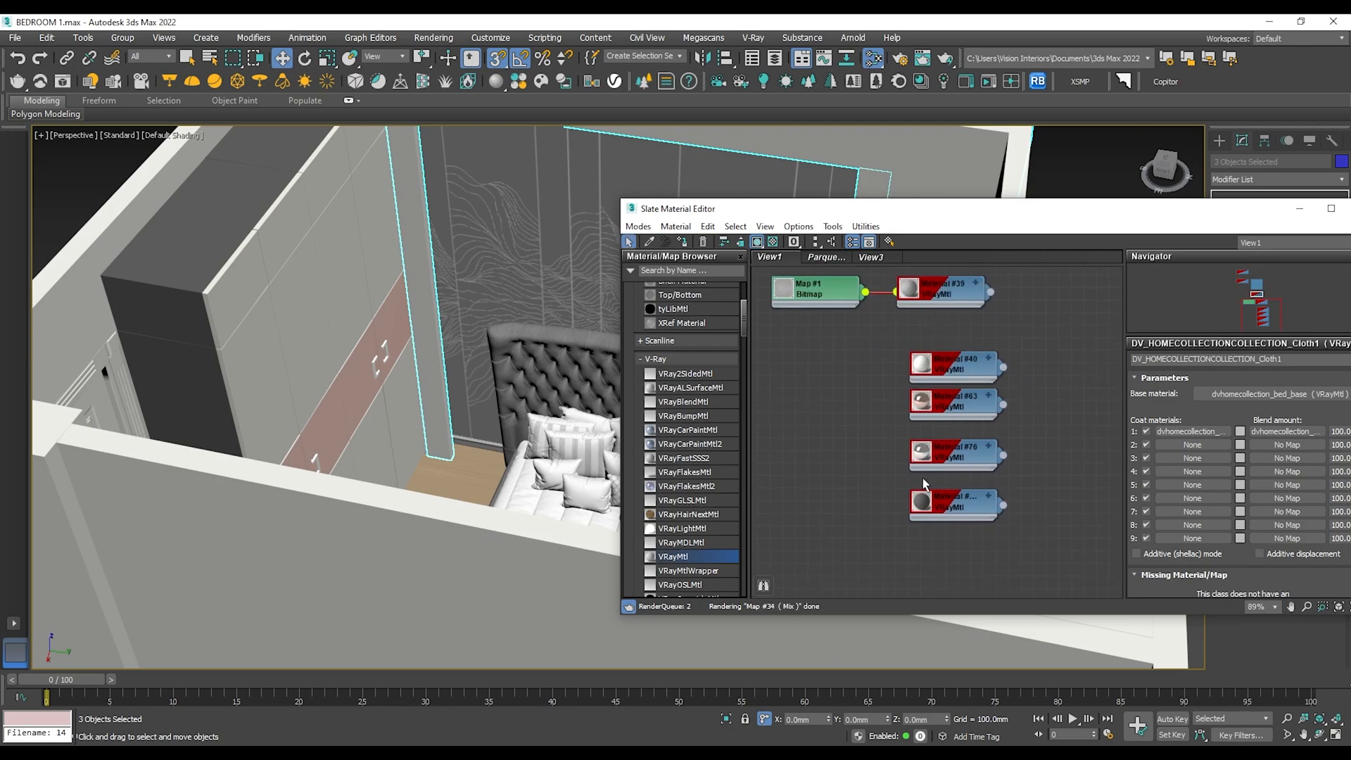
{"action": "scroll", "coordinate": [949, 500], "scroll_direction": "up", "scroll_amount": 3}
{"action": "double_click", "coordinate": [954, 500]}
{"action": "scroll", "coordinate": [407, 268], "scroll_direction": "down", "scroll_amount": 8}
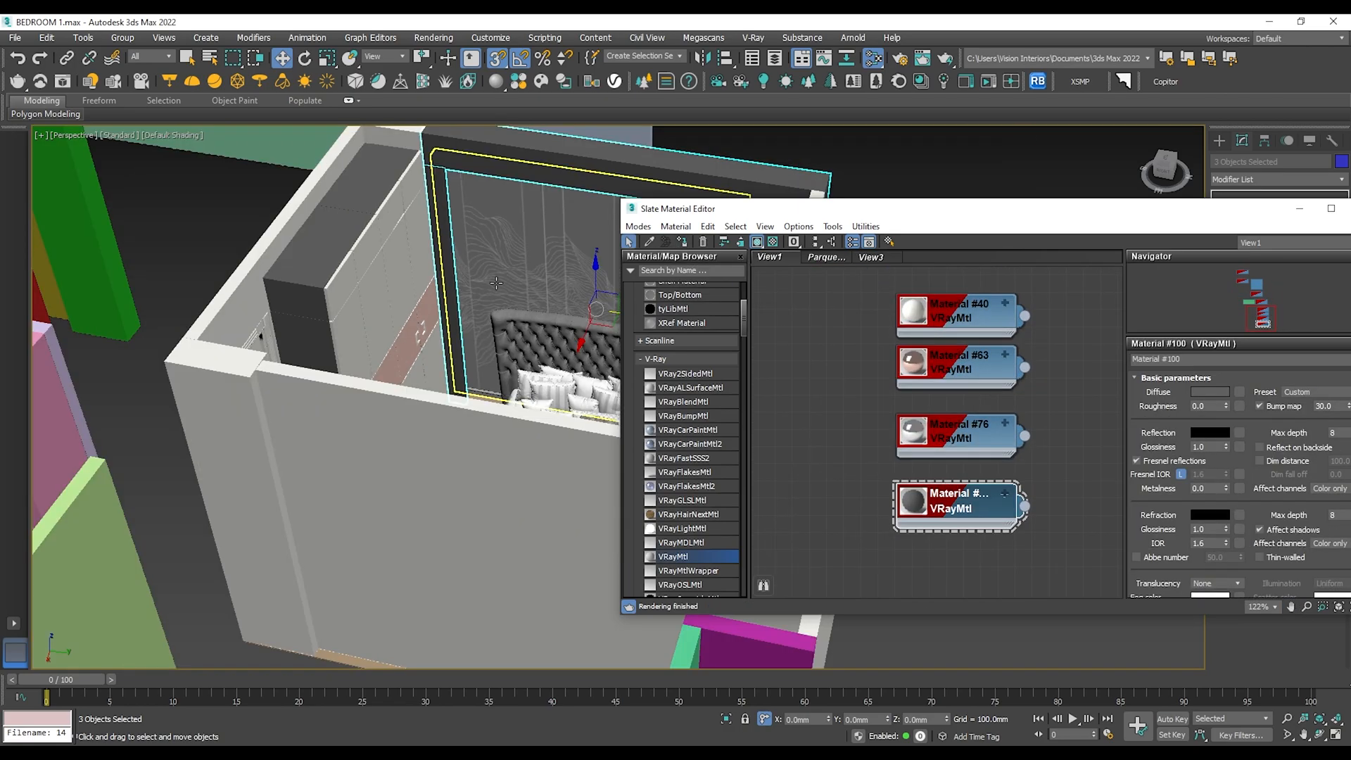
{"action": "scroll", "coordinate": [407, 268], "scroll_direction": "up", "scroll_amount": 6}
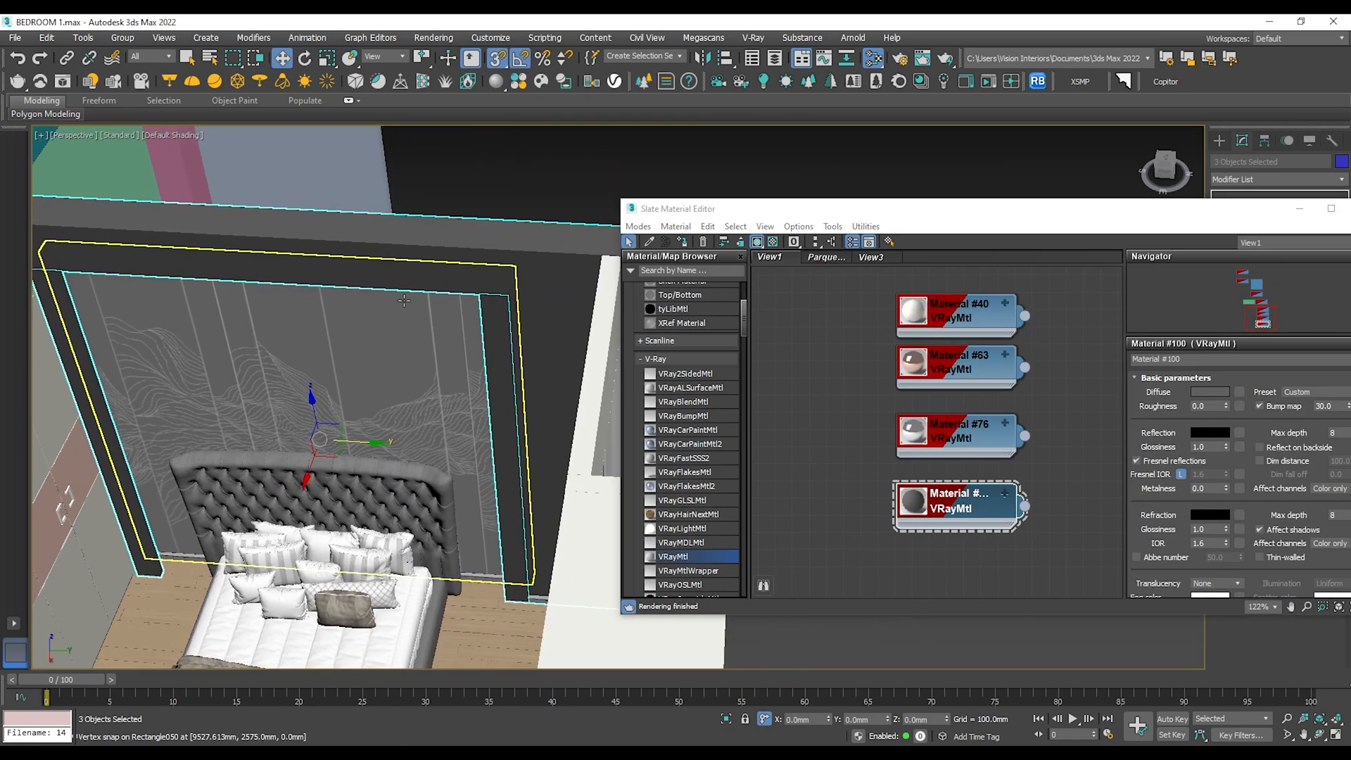
Assign the white VRayMtl Material #38 from View1 to the headboard wall's end-section polygons beyond the dark frame.
{"action": "left_click", "coordinate": [557, 274]}
{"action": "left_click_drag", "start_coordinate": [1143, 221], "coordinate": [882, 522]}
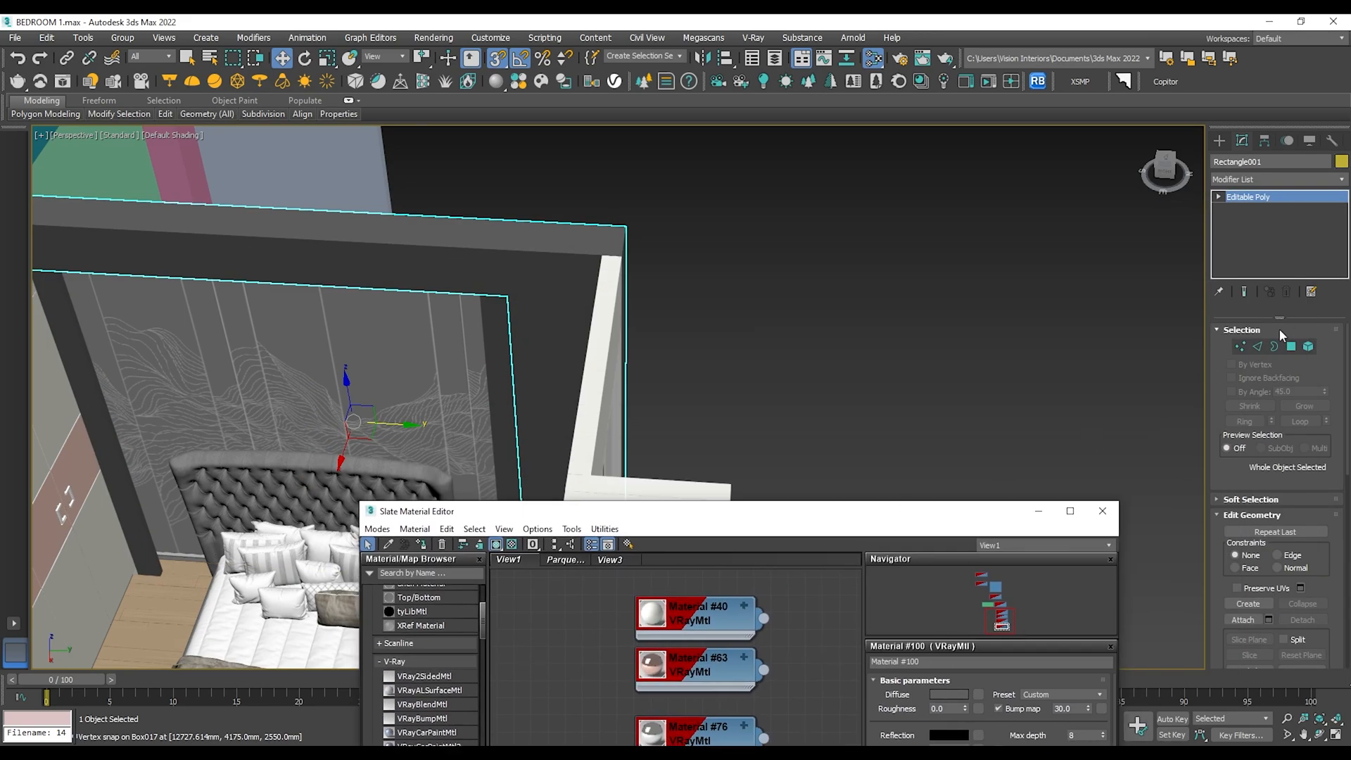
{"action": "left_click", "coordinate": [1296, 352]}
{"action": "left_click", "coordinate": [568, 374]}
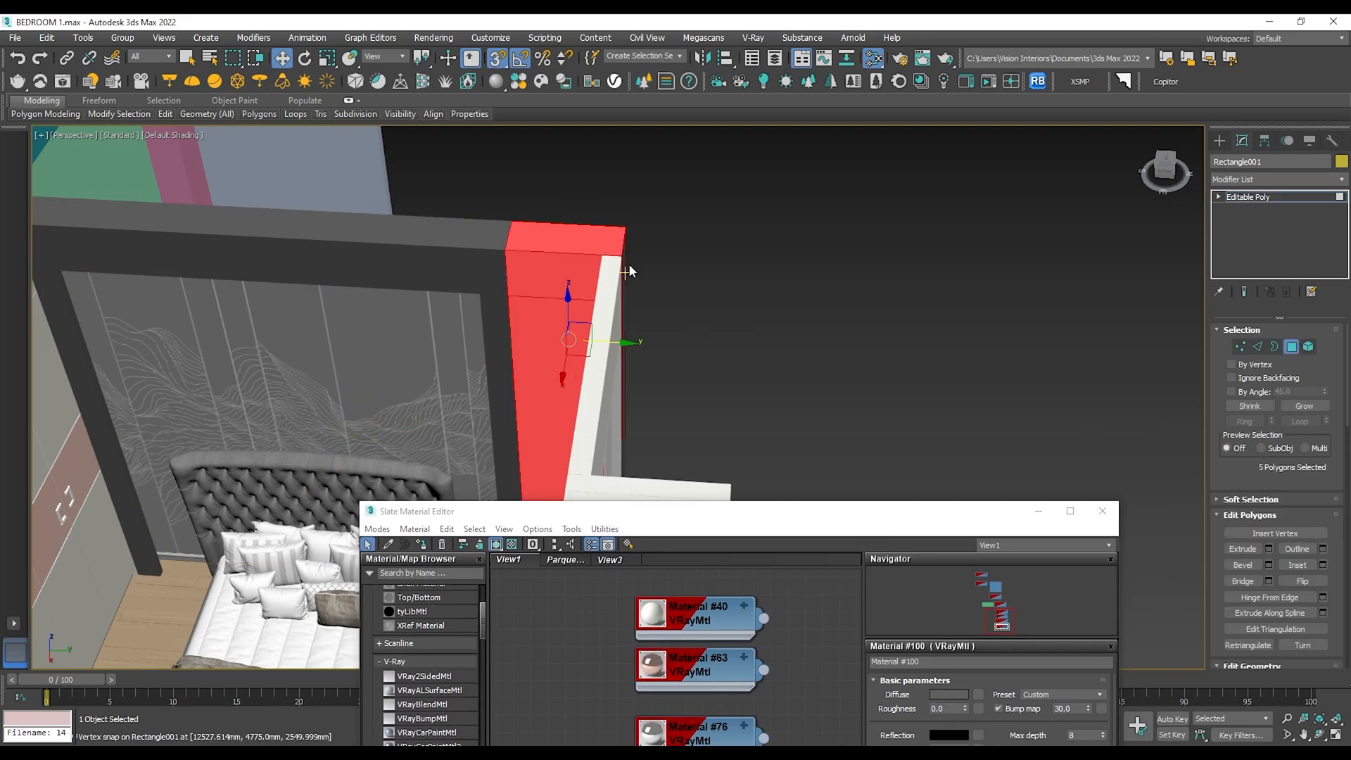
{"action": "left_click", "coordinate": [610, 317], "text": "ctrl"}
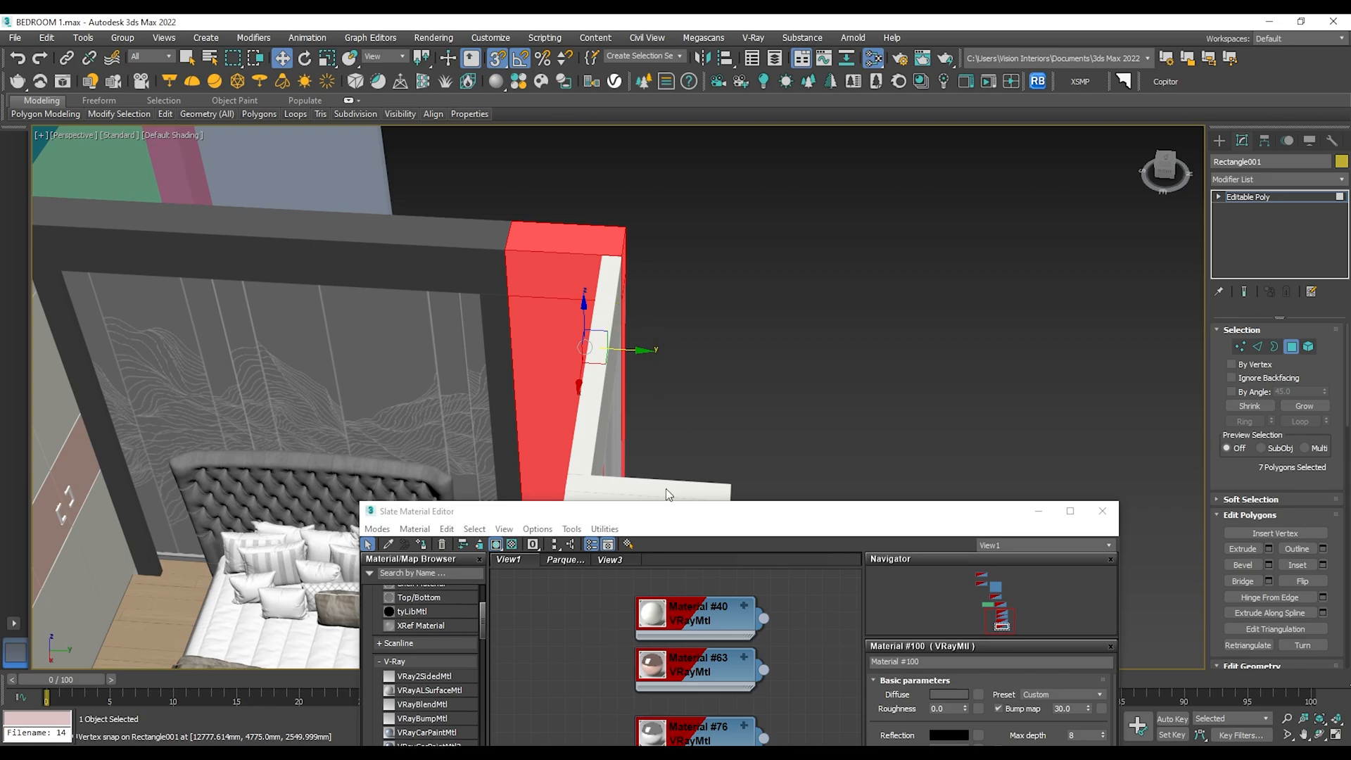
{"action": "middle_click_drag", "start_coordinate": [693, 614], "coordinate": [706, 711]}
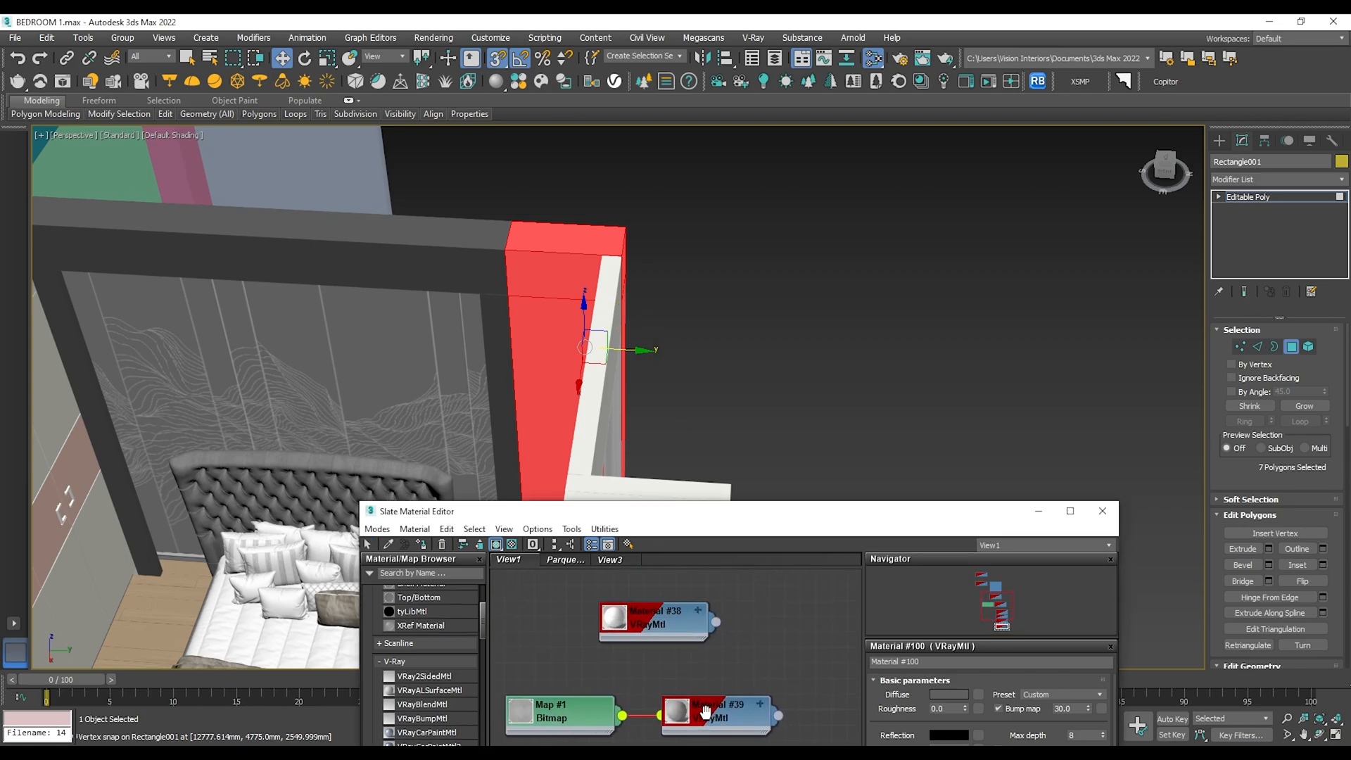
{"action": "double_click", "coordinate": [666, 617]}
{"action": "left_click_drag", "start_coordinate": [707, 517], "coordinate": [820, 247]}
{"action": "scroll", "coordinate": [791, 315], "scroll_direction": "up", "scroll_amount": 3}
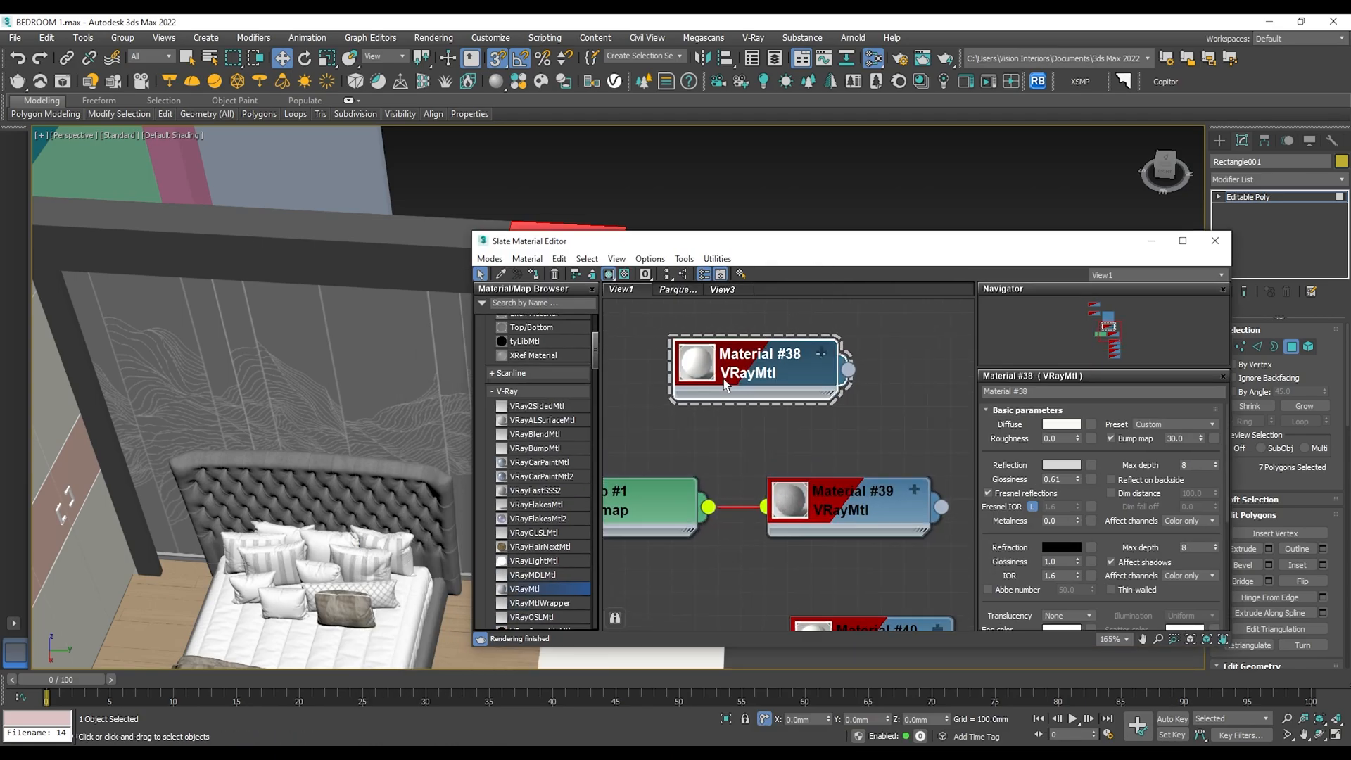
{"action": "left_click_drag", "start_coordinate": [974, 249], "coordinate": [916, 303]}
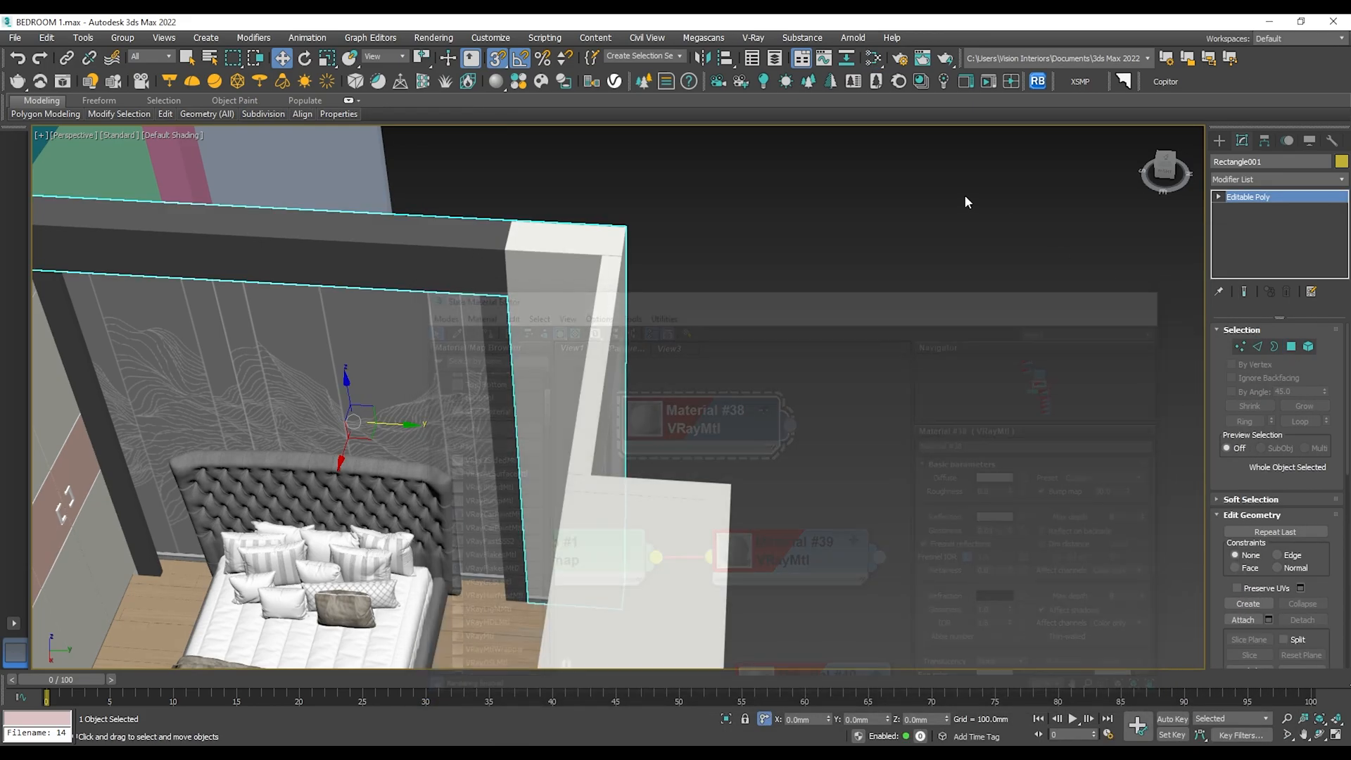
{"action": "left_click", "coordinate": [767, 379]}
Move the nightstand and its lamp into the bedroom beside the headboard in Top view, turned to face the same way as the bed.
{"action": "middle_click_drag", "start_coordinate": [766, 379], "coordinate": [792, 337], "text": "alt"}
{"action": "middle_click_drag", "start_coordinate": [792, 337], "coordinate": [742, 482]}
{"action": "left_click", "coordinate": [747, 486]}
{"action": "scroll", "coordinate": [814, 410], "scroll_direction": "down", "scroll_amount": 10}
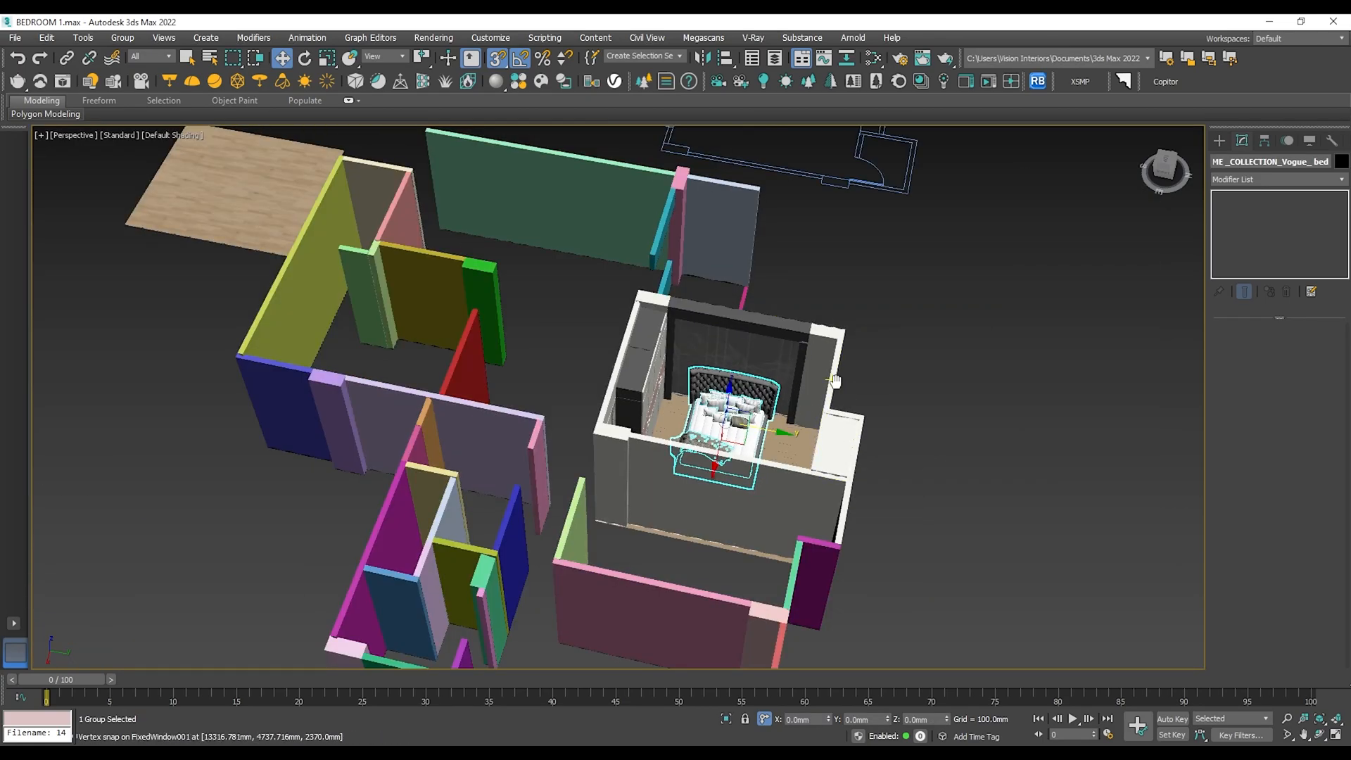
{"action": "scroll", "coordinate": [846, 391], "scroll_direction": "down", "scroll_amount": 8}
{"action": "scroll", "coordinate": [506, 496], "scroll_direction": "up", "scroll_amount": 6}
{"action": "key", "text": "t"}
{"action": "scroll", "coordinate": [1003, 457], "scroll_direction": "down", "scroll_amount": 8}
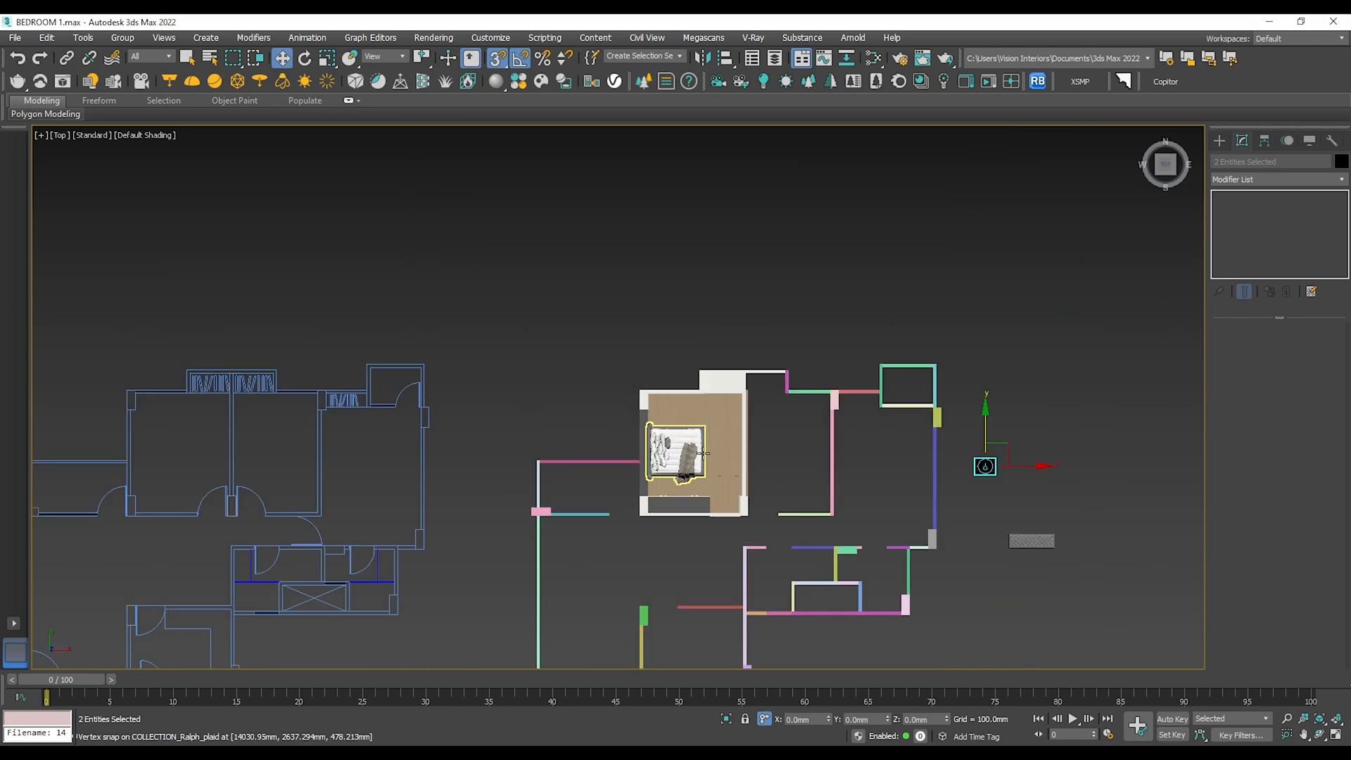
{"action": "left_click_drag", "start_coordinate": [1008, 440], "coordinate": [609, 344]}
{"action": "scroll", "coordinate": [670, 424], "scroll_direction": "up", "scroll_amount": 8}
{"action": "key", "text": "e"}
{"action": "key", "text": "w"}
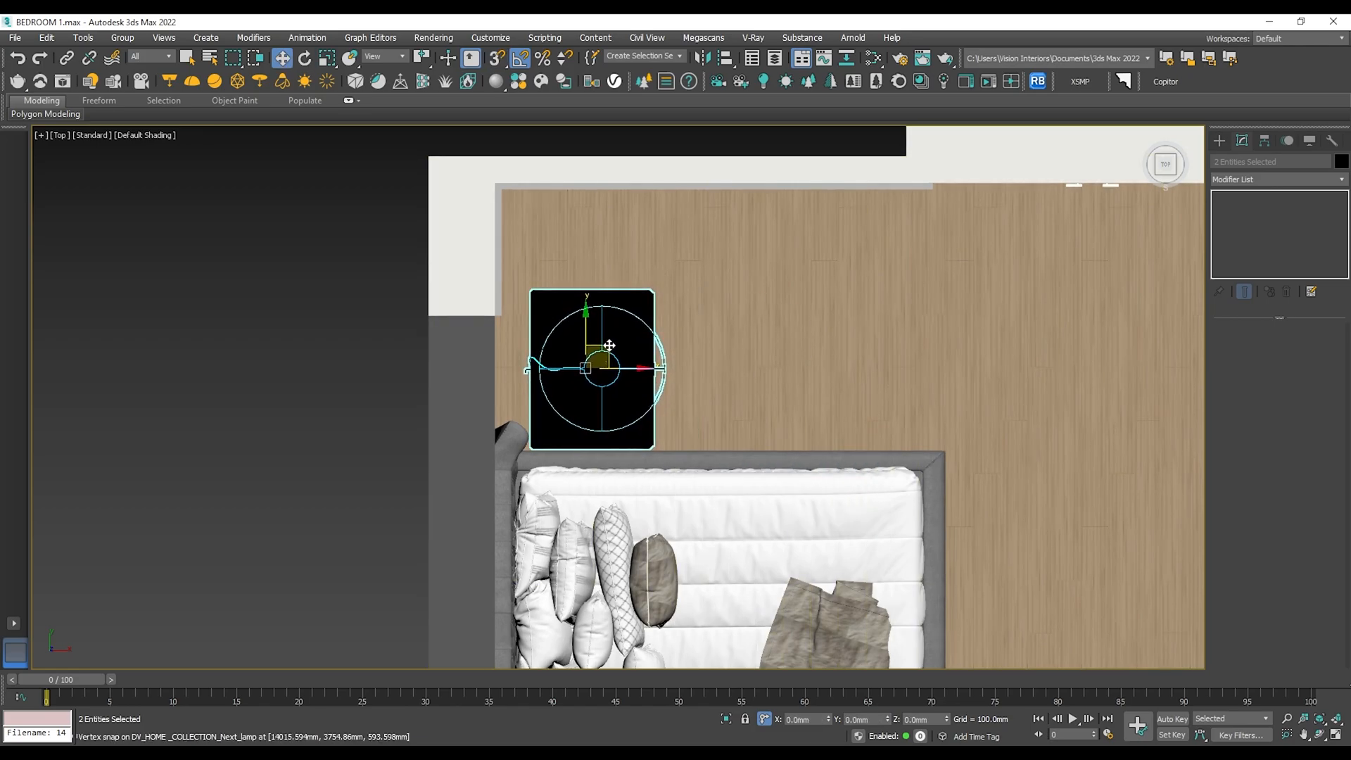
Isolate the bed together with the nightstand and lamp in the Perspective view.
{"action": "key", "text": "p"}
{"action": "key", "text": "z"}
{"action": "middle_click_drag", "start_coordinate": [700, 413], "coordinate": [676, 465], "text": "alt"}
{"action": "scroll", "coordinate": [658, 383], "scroll_direction": "down", "scroll_amount": 5}
{"action": "left_click", "coordinate": [546, 422]}
{"action": "scroll", "coordinate": [546, 423], "scroll_direction": "up", "scroll_amount": 3}
{"action": "middle_click_drag", "start_coordinate": [547, 423], "coordinate": [648, 375], "text": "alt"}
{"action": "left_click", "coordinate": [664, 363], "text": "ctrl"}
{"action": "left_click", "coordinate": [650, 254], "text": "ctrl"}
{"action": "key", "text": "alt+q"}
{"action": "left_click", "coordinate": [835, 328]}
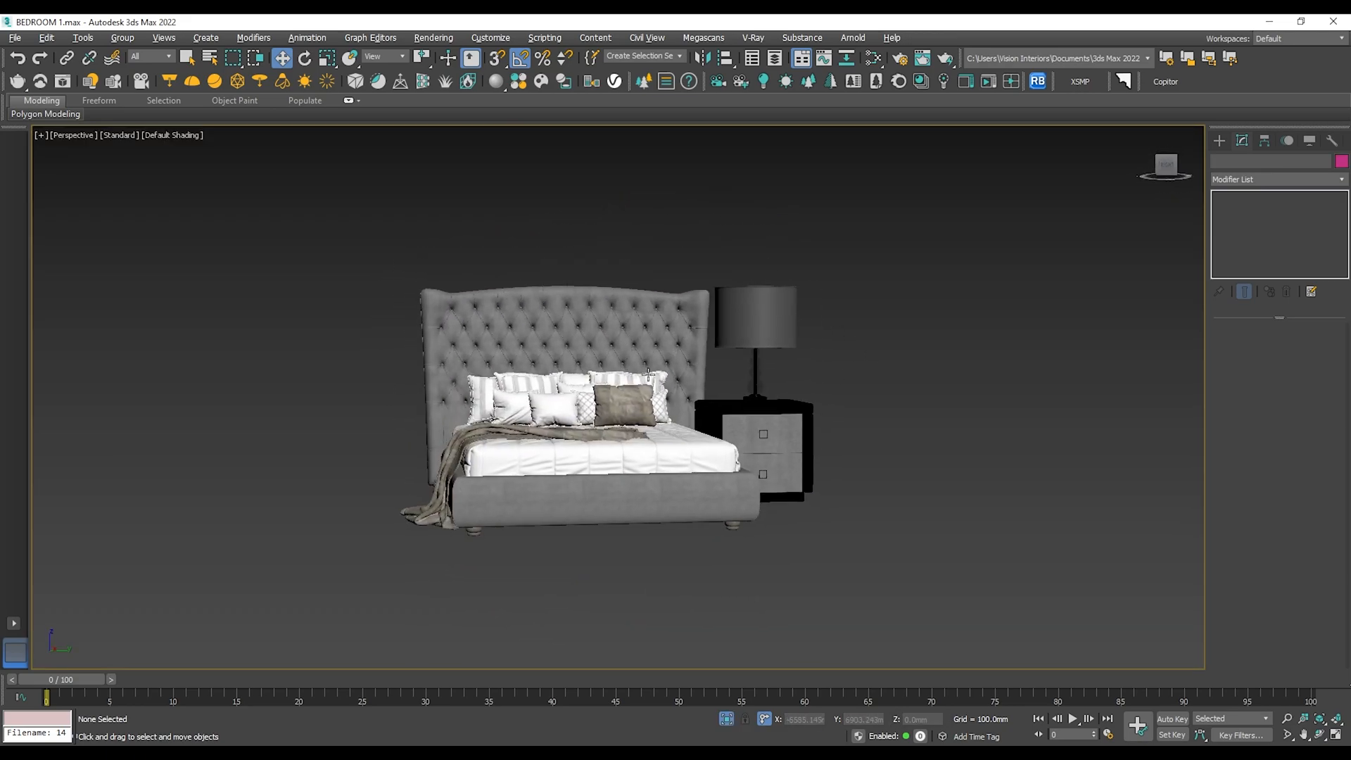
Open the bed group so that its individual parts can be selected.
{"action": "left_click", "coordinate": [567, 444]}
{"action": "scroll", "coordinate": [585, 439], "scroll_direction": "up", "scroll_amount": 2}
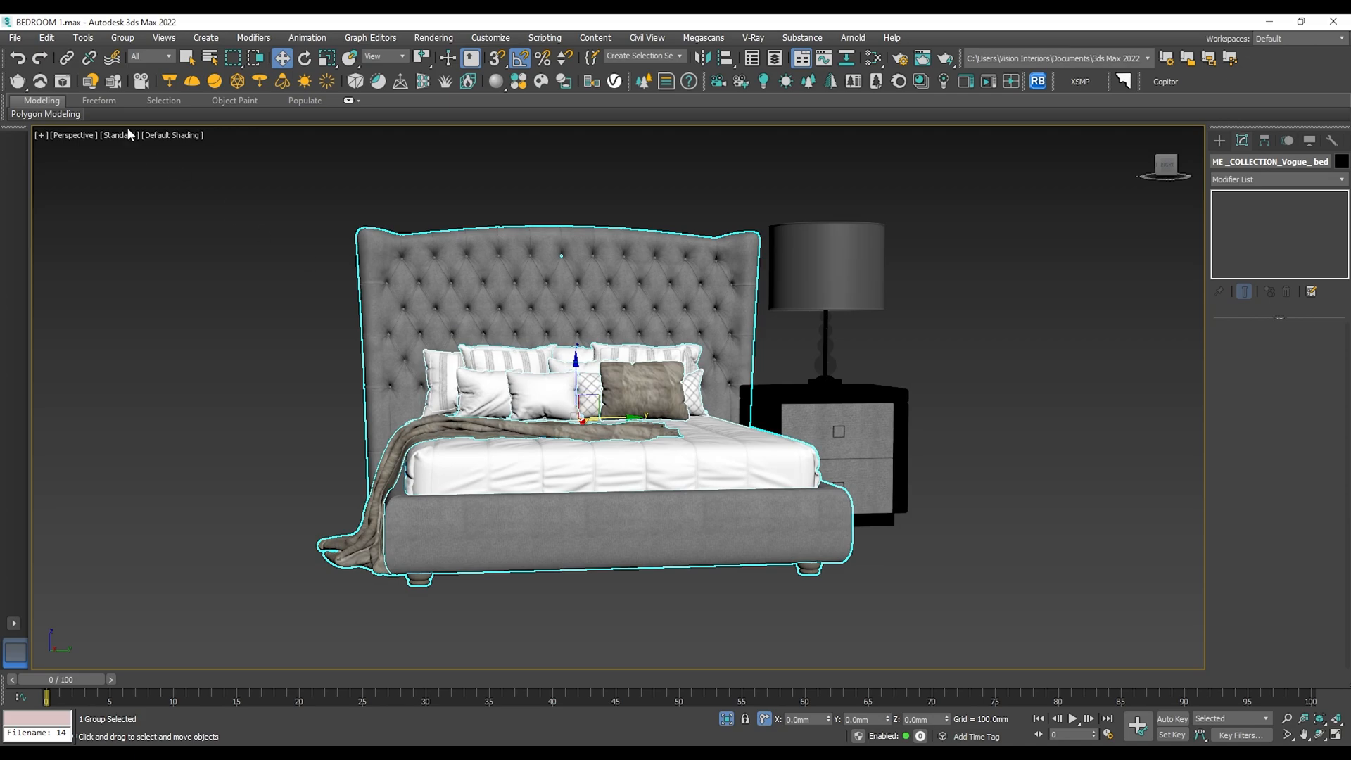
{"action": "left_click", "coordinate": [122, 38]}
{"action": "left_click", "coordinate": [137, 111]}
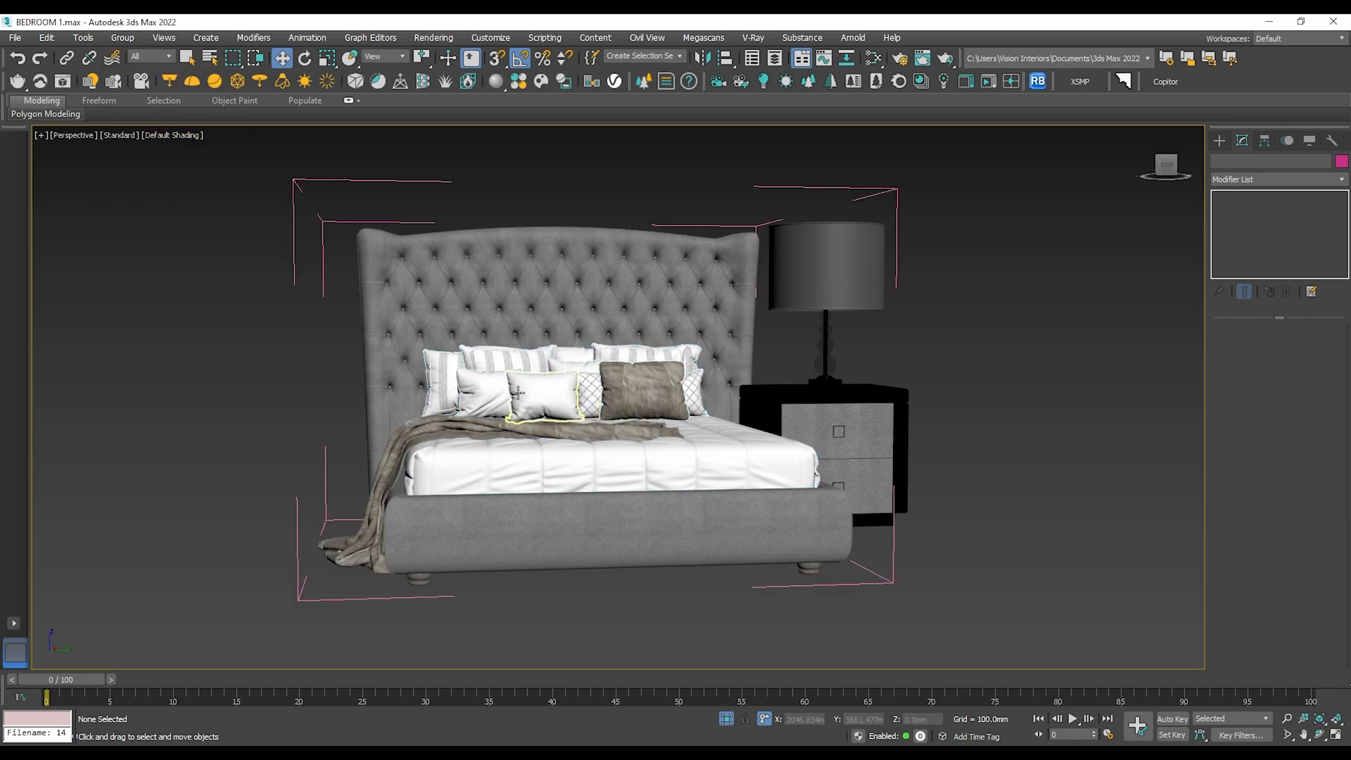
Try to stretch the bed's lower parts vertically, leaving the headboard, pillows, nightstand and lamp out of the selection.
{"action": "left_click_drag", "start_coordinate": [238, 338], "coordinate": [238, 338]}
{"action": "left_click", "coordinate": [539, 250], "text": "alt"}
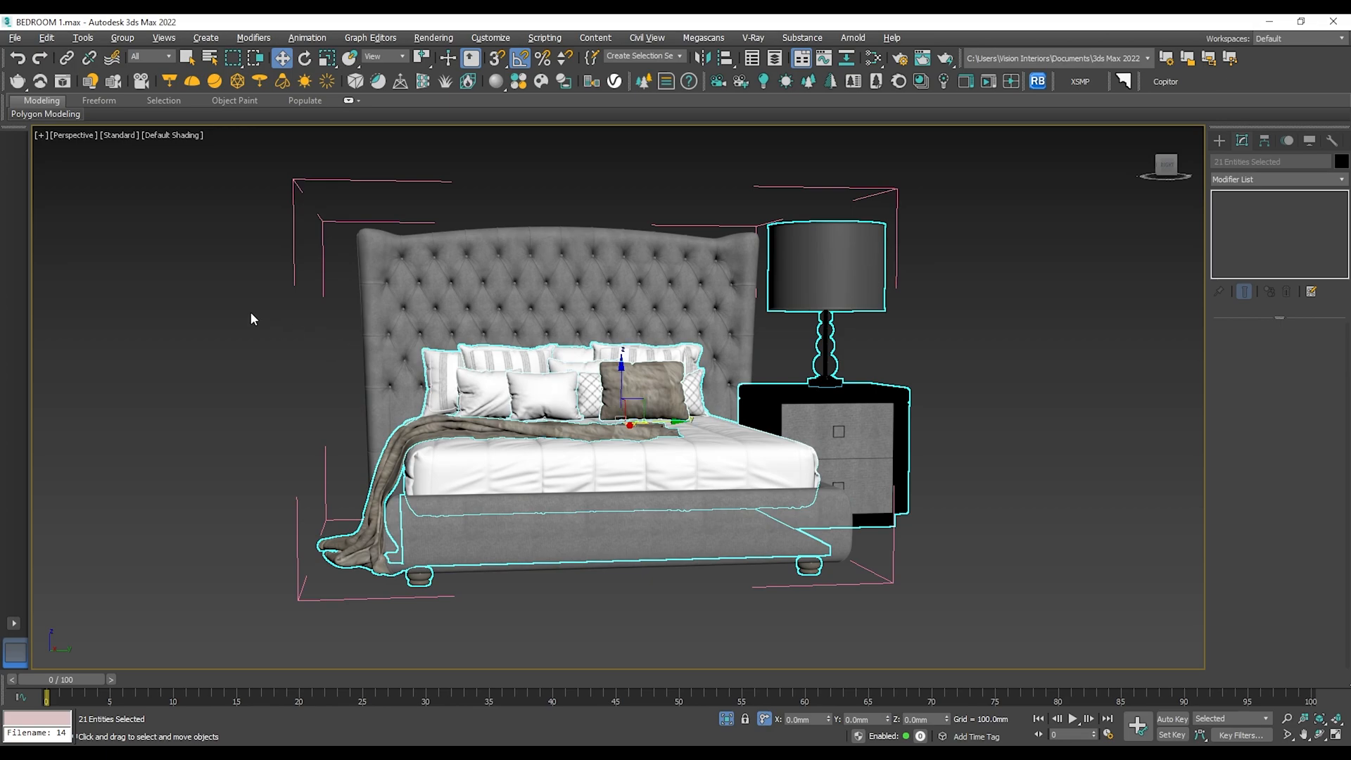
{"action": "left_click_drag", "start_coordinate": [723, 392], "coordinate": [724, 396], "text": "alt"}
{"action": "mouse_move", "coordinate": [725, 395]}
{"action": "middle_mouse_down", "text": "alt"}
{"action": "mouse_move", "coordinate": [710, 398]}
{"action": "mouse_move", "coordinate": [730, 402]}
{"action": "middle_mouse_up", "text": "alt"}
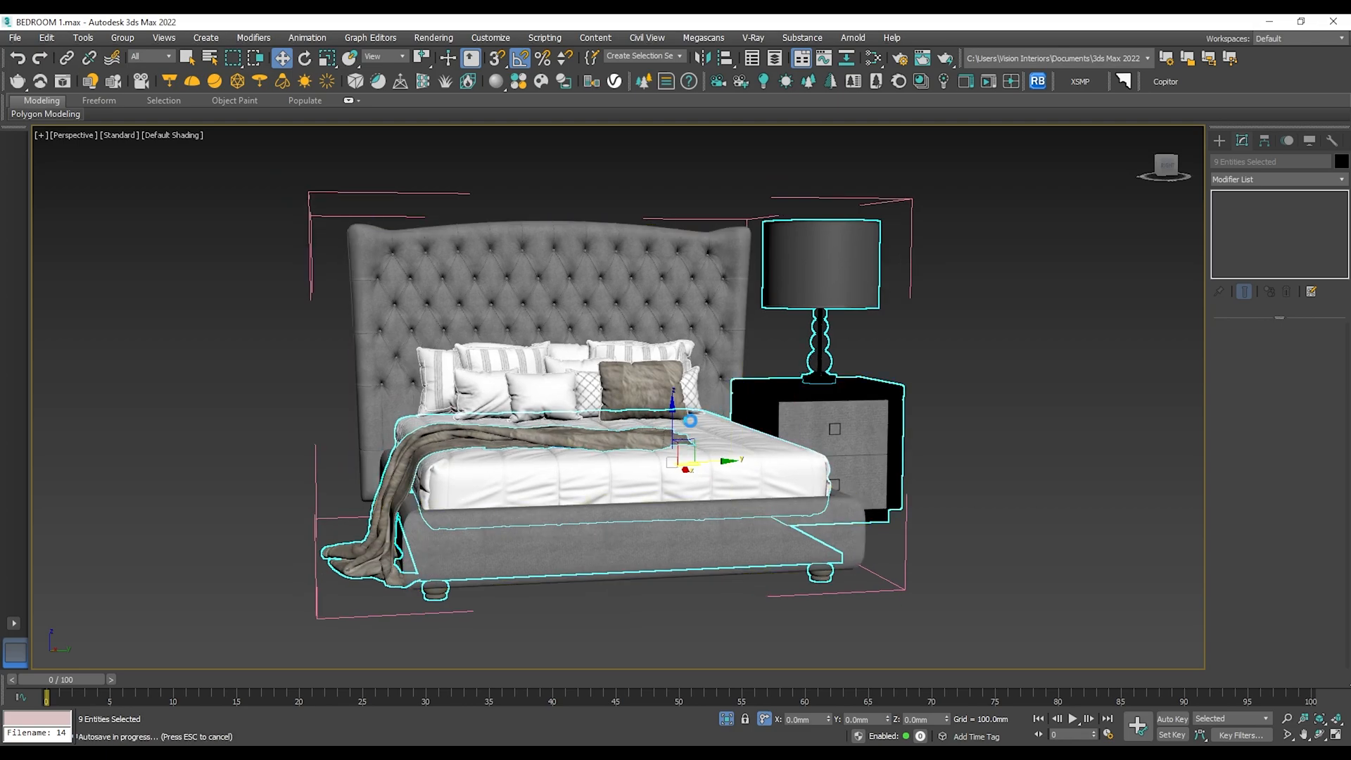
{"action": "key", "text": "r"}
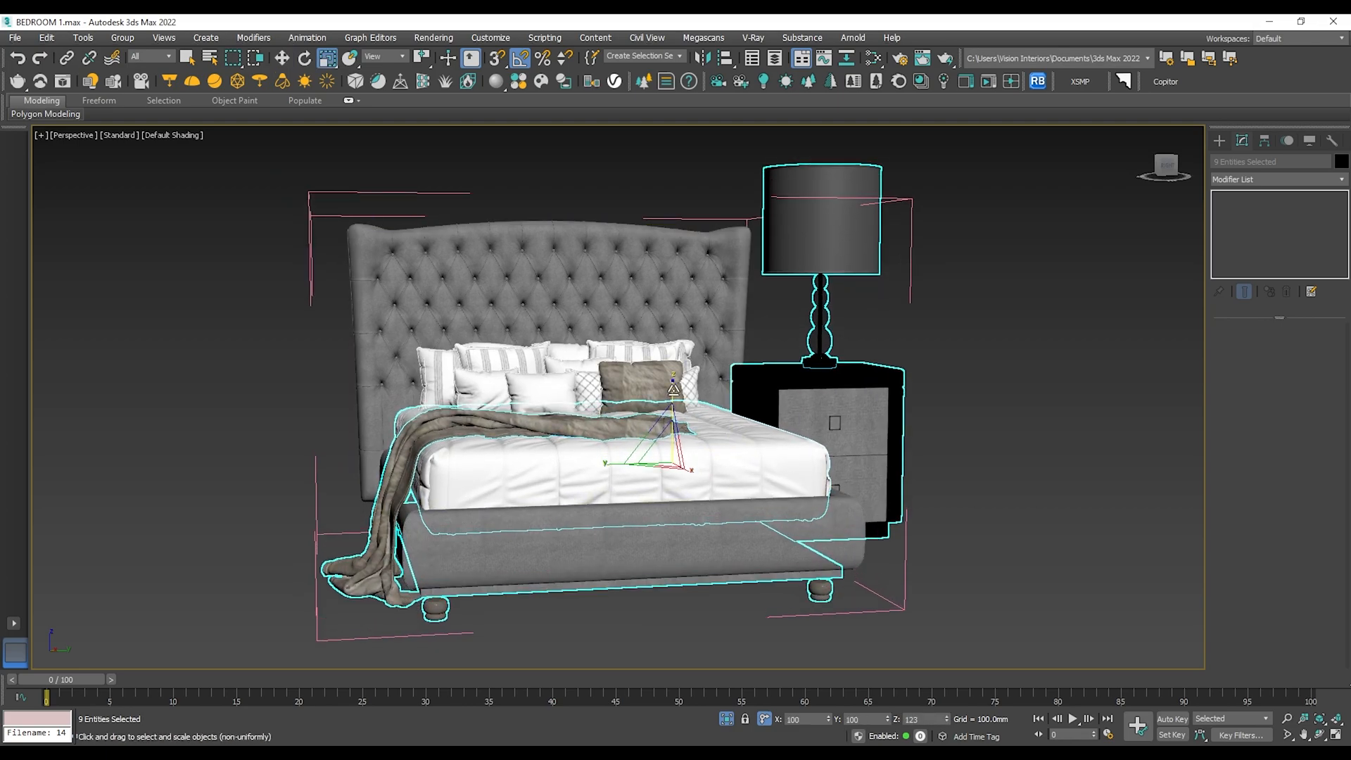
{"action": "left_click", "coordinate": [873, 506], "text": "alt"}
{"action": "left_click", "coordinate": [851, 242], "text": "alt"}
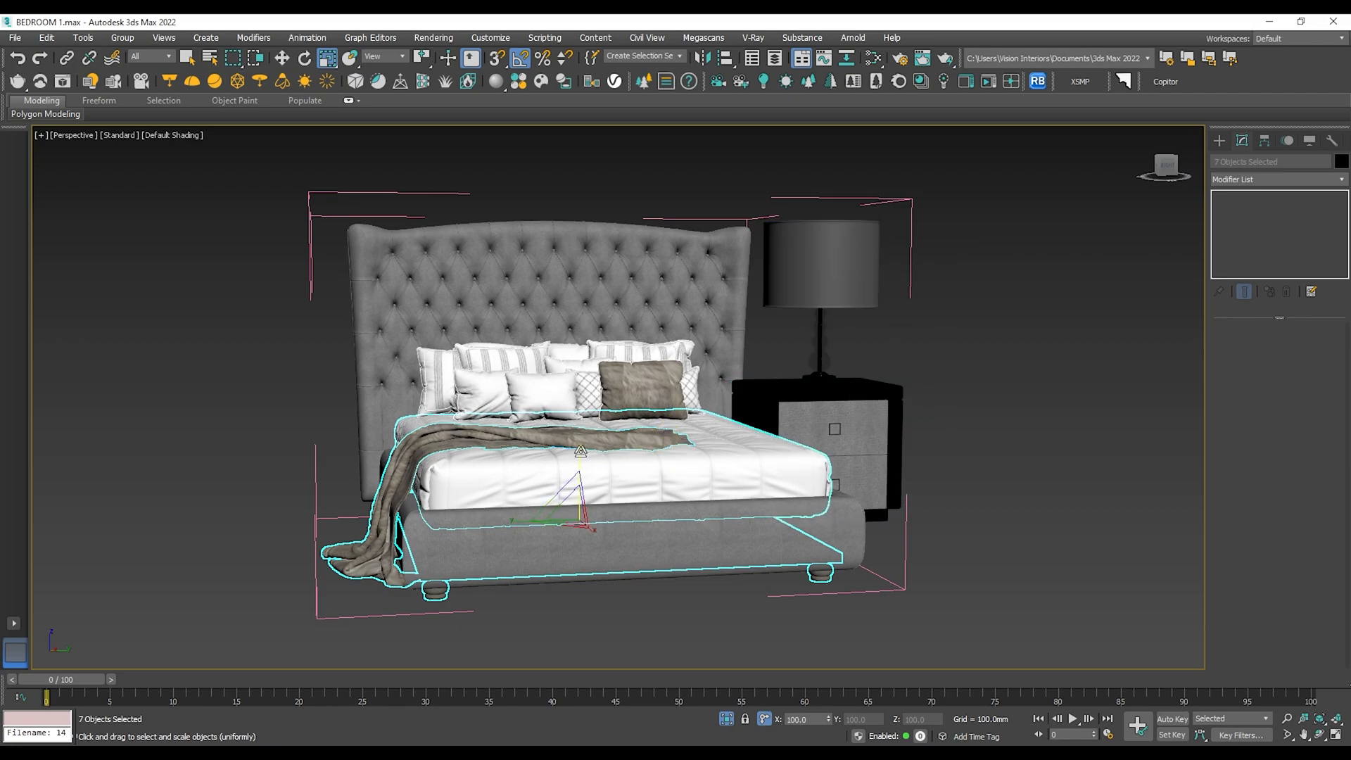
{"action": "left_click_drag", "start_coordinate": [580, 458], "coordinate": [583, 454]}
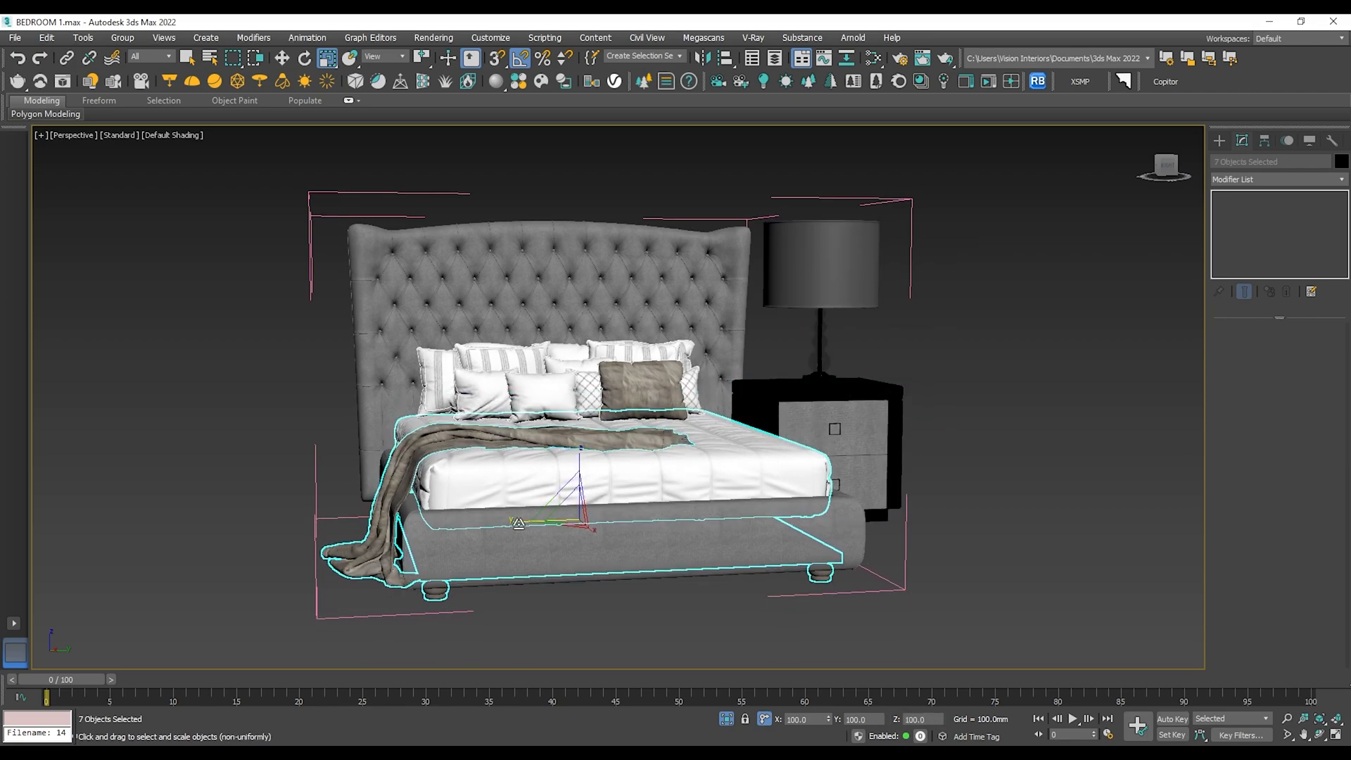
{"action": "left_click", "coordinate": [466, 548], "text": "ctrl"}
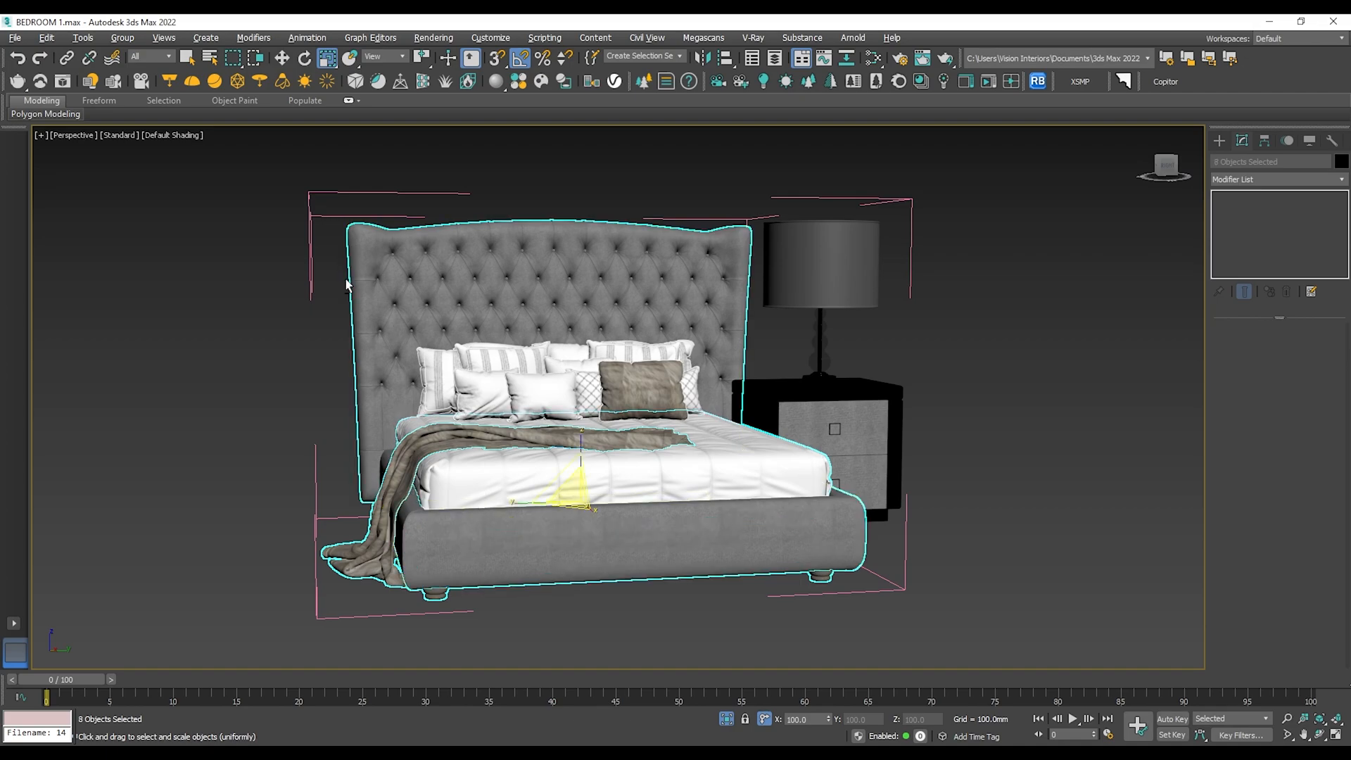
Detach the upholstered base element from the bed's Editable Mesh as an object separate from the headboard.
{"action": "middle_click_drag", "start_coordinate": [232, 304], "coordinate": [338, 329], "text": "alt"}
{"action": "left_click", "coordinate": [336, 328]}
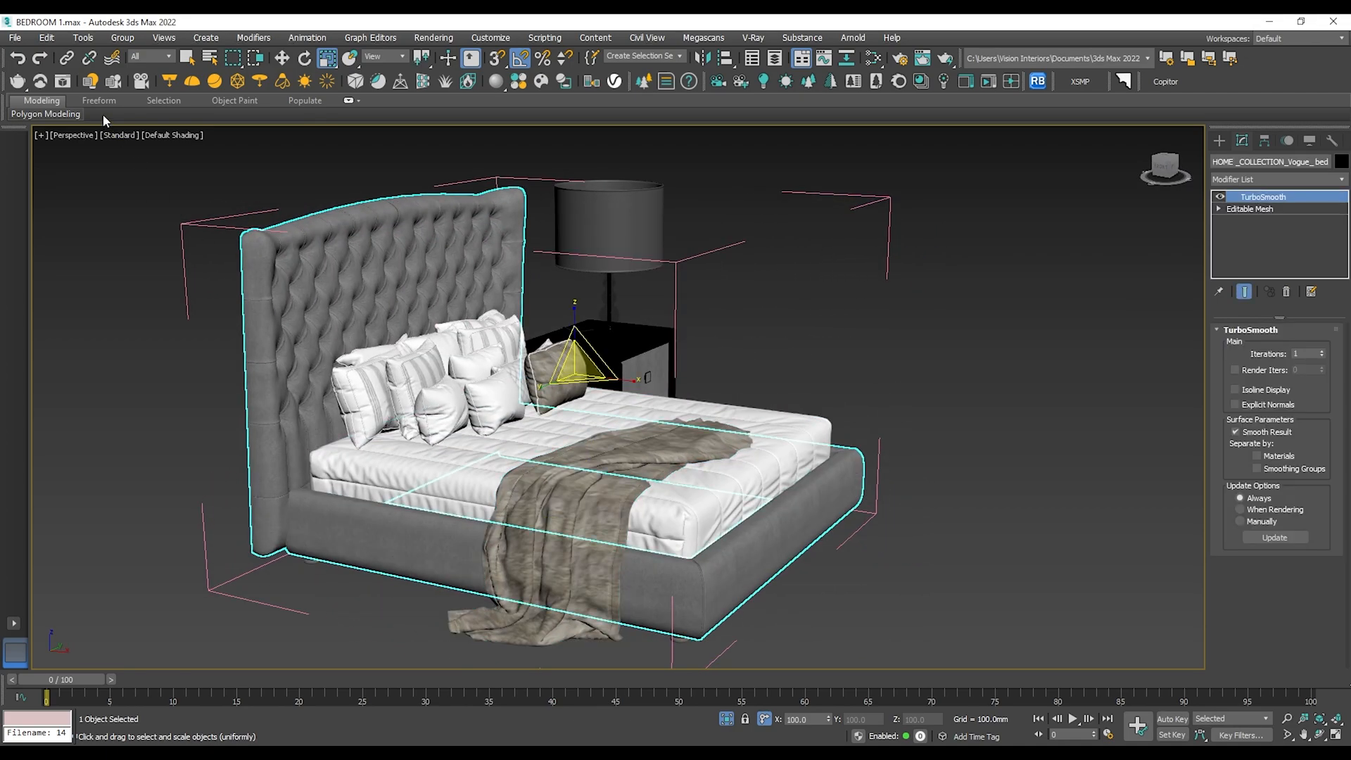
{"action": "left_click", "coordinate": [123, 38]}
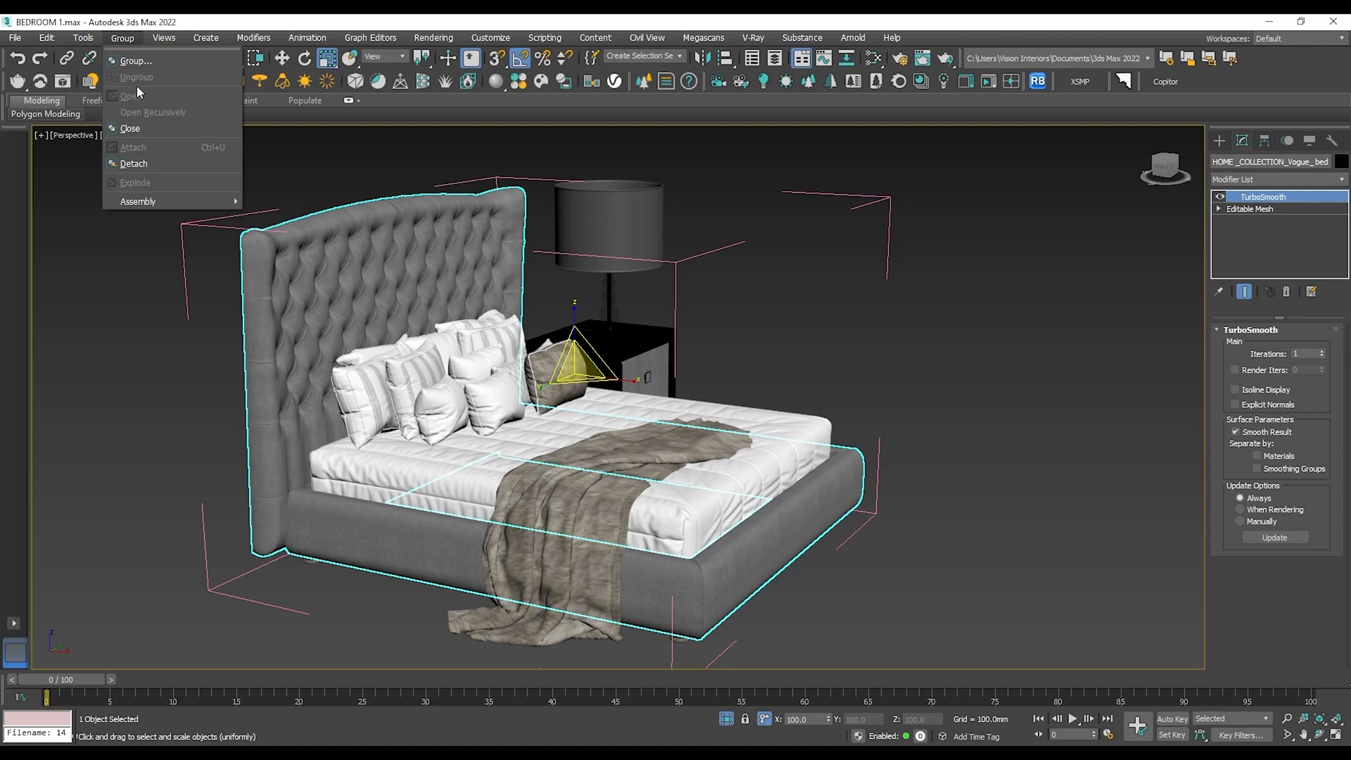
{"action": "left_click", "coordinate": [989, 318]}
{"action": "middle_click_drag", "start_coordinate": [726, 575], "coordinate": [923, 493], "text": "alt"}
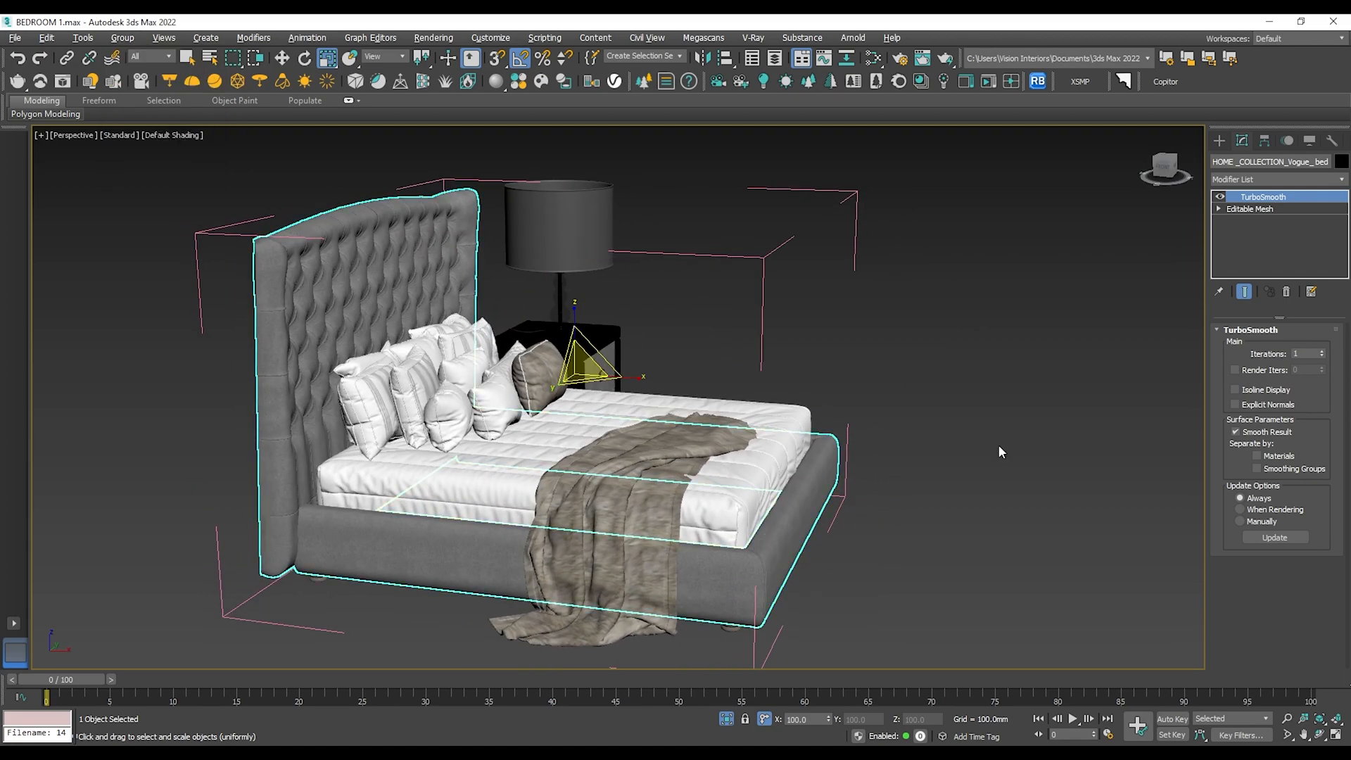
{"action": "left_click", "coordinate": [1250, 209]}
{"action": "left_click", "coordinate": [1308, 350]}
{"action": "left_click", "coordinate": [794, 563]}
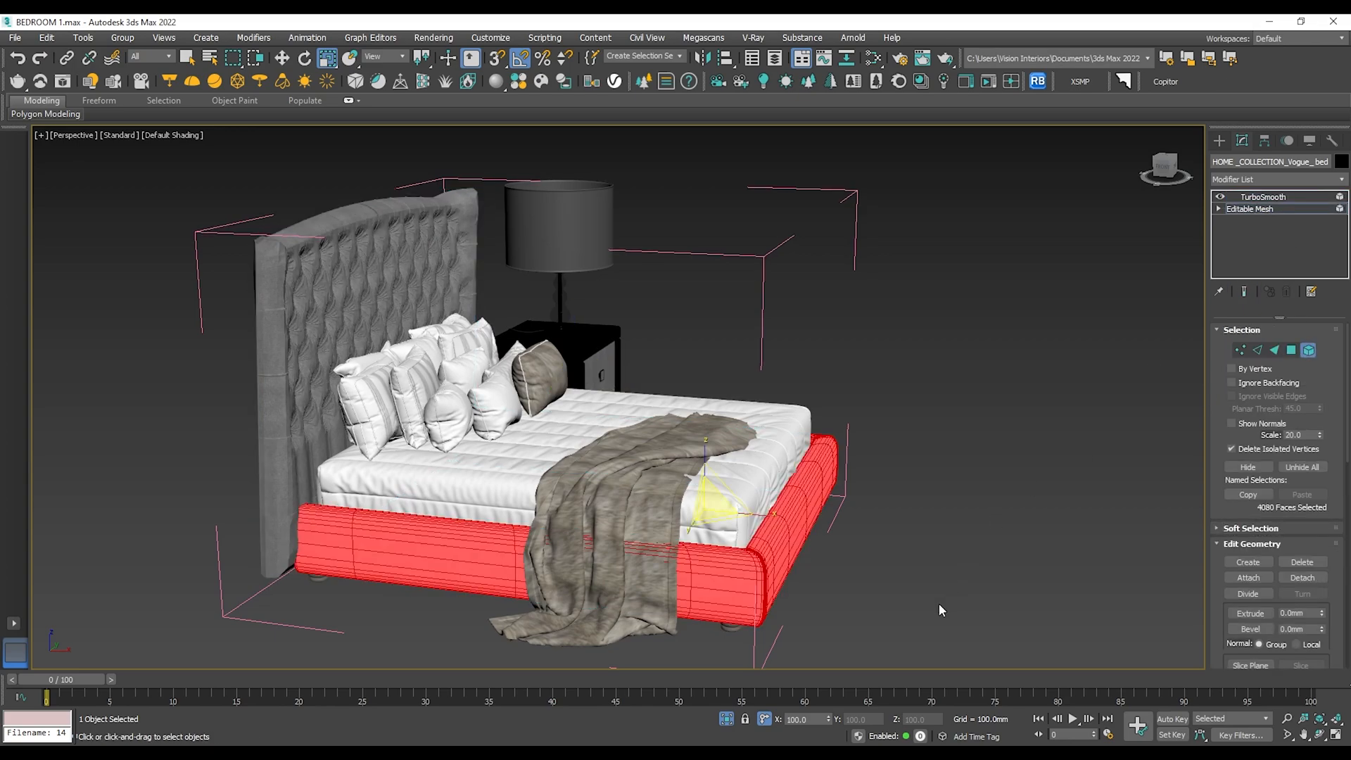
{"action": "scroll", "coordinate": [1309, 549], "scroll_direction": "down", "scroll_amount": 2}
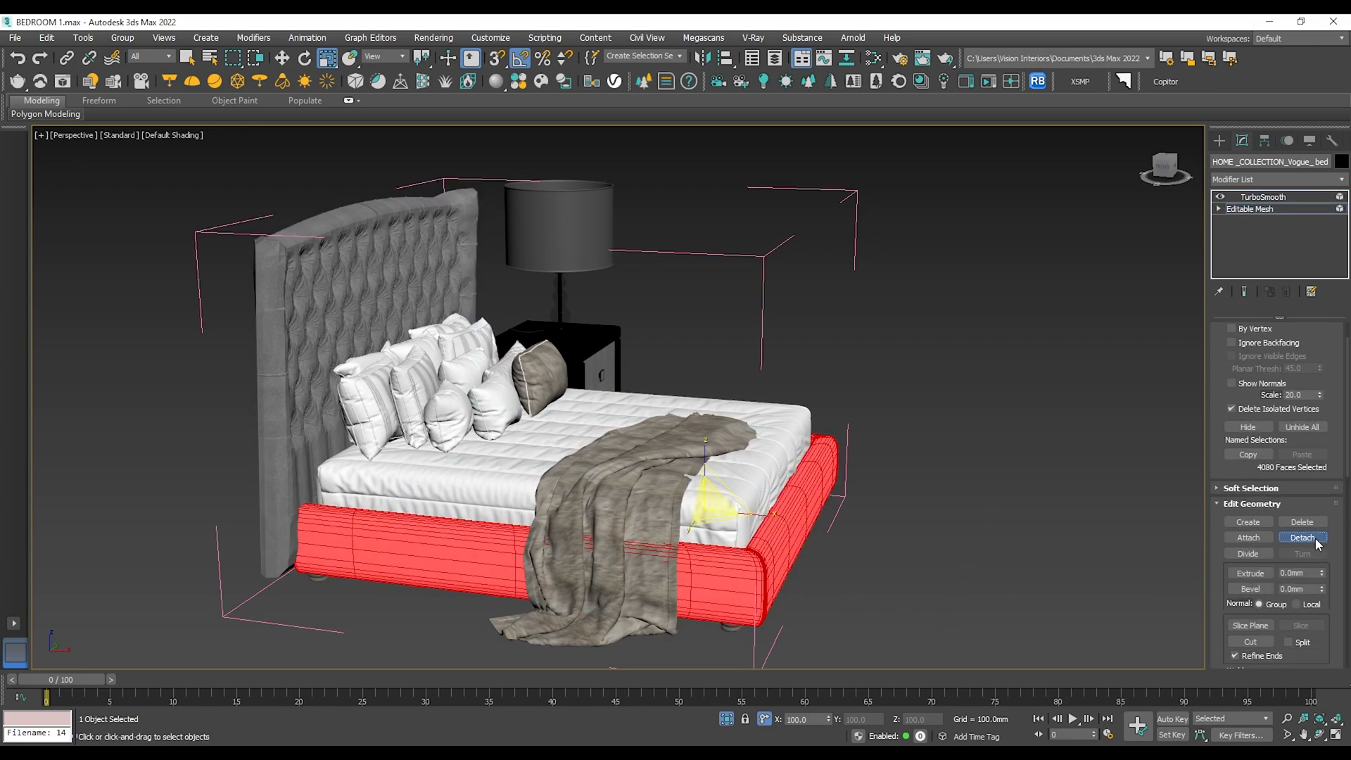
{"action": "left_click", "coordinate": [1315, 541]}
{"action": "left_click", "coordinate": [704, 394]}
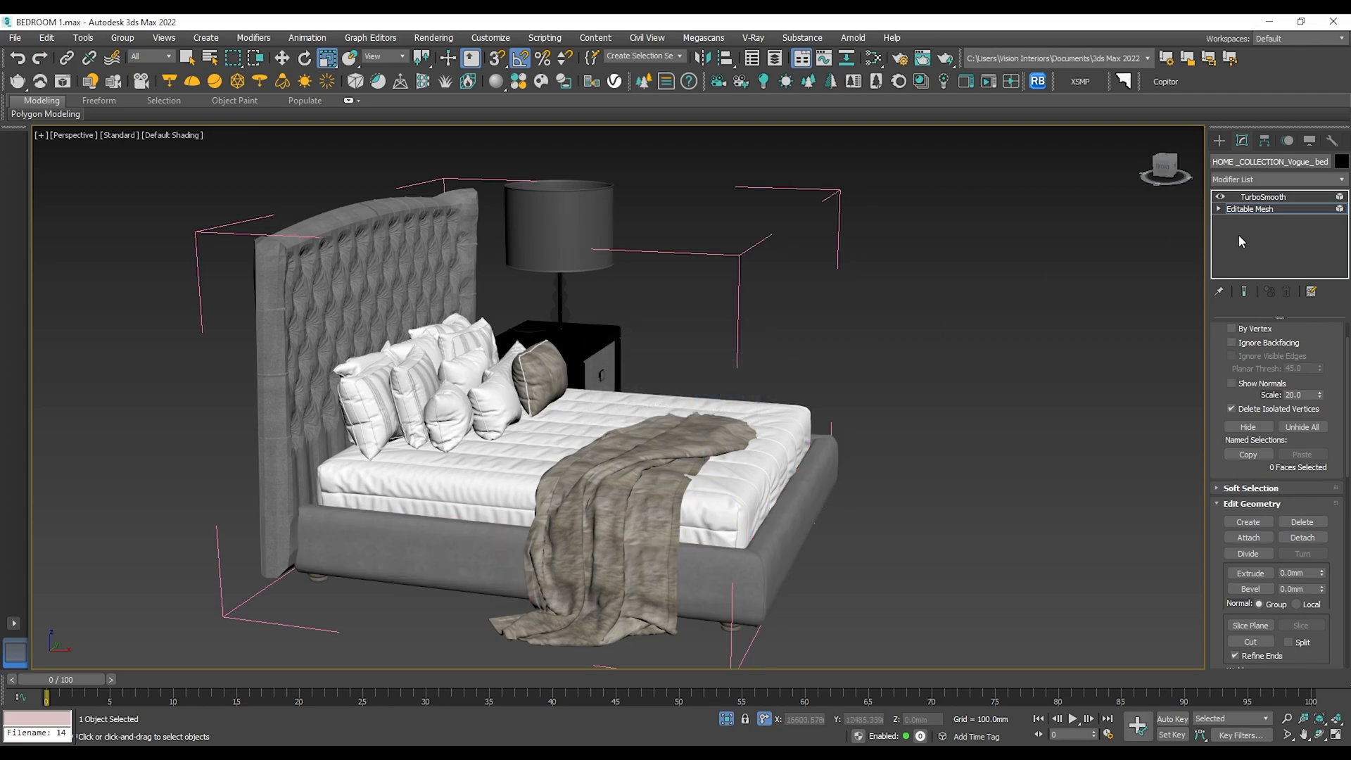
{"action": "left_click", "coordinate": [1262, 198]}
{"action": "left_click", "coordinate": [1071, 345]}
Try to pick the detached bed base, the mattress and the feet one by one for scaling.
{"action": "left_click", "coordinate": [732, 564]}
{"action": "left_click", "coordinate": [707, 512], "text": "ctrl"}
{"action": "left_click", "coordinate": [657, 497], "text": "ctrl"}
{"action": "left_click", "coordinate": [661, 486], "text": "alt"}
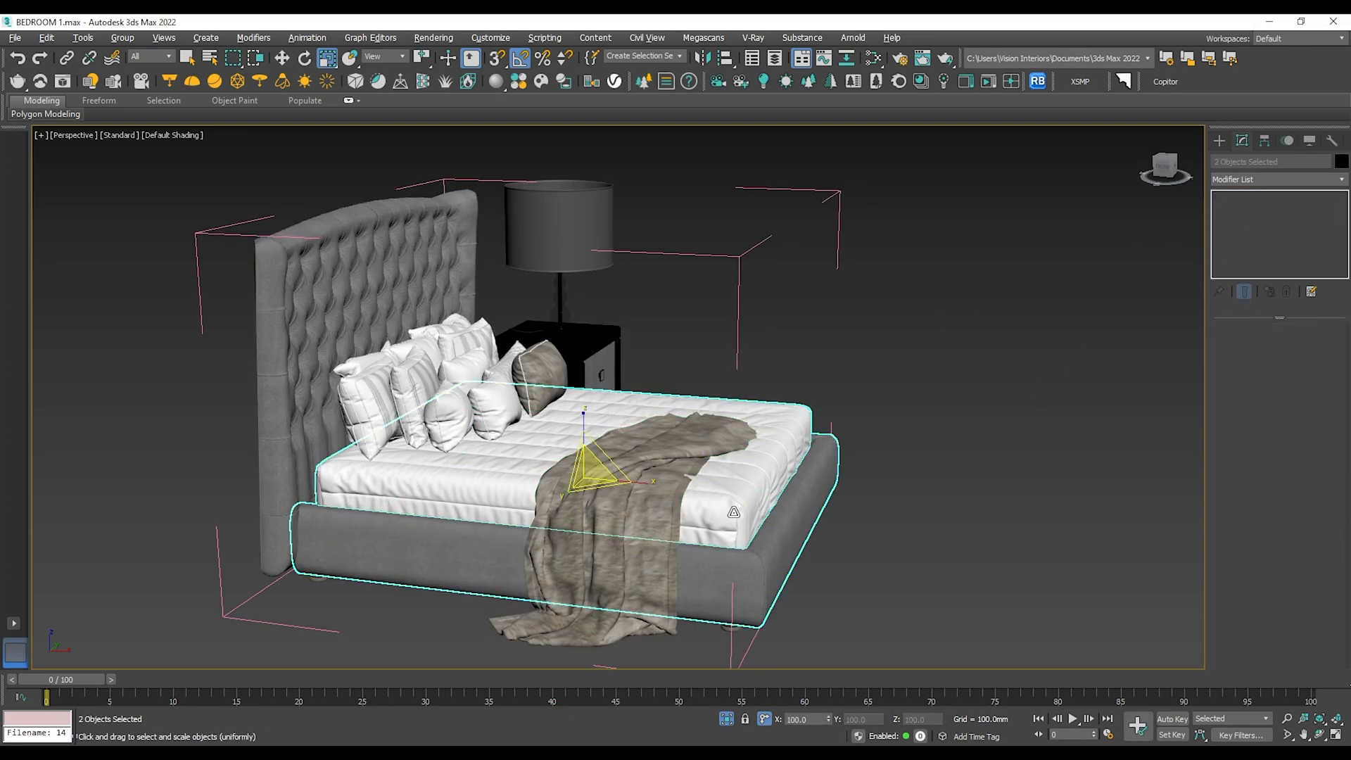
{"action": "left_click", "coordinate": [728, 626], "text": "ctrl"}
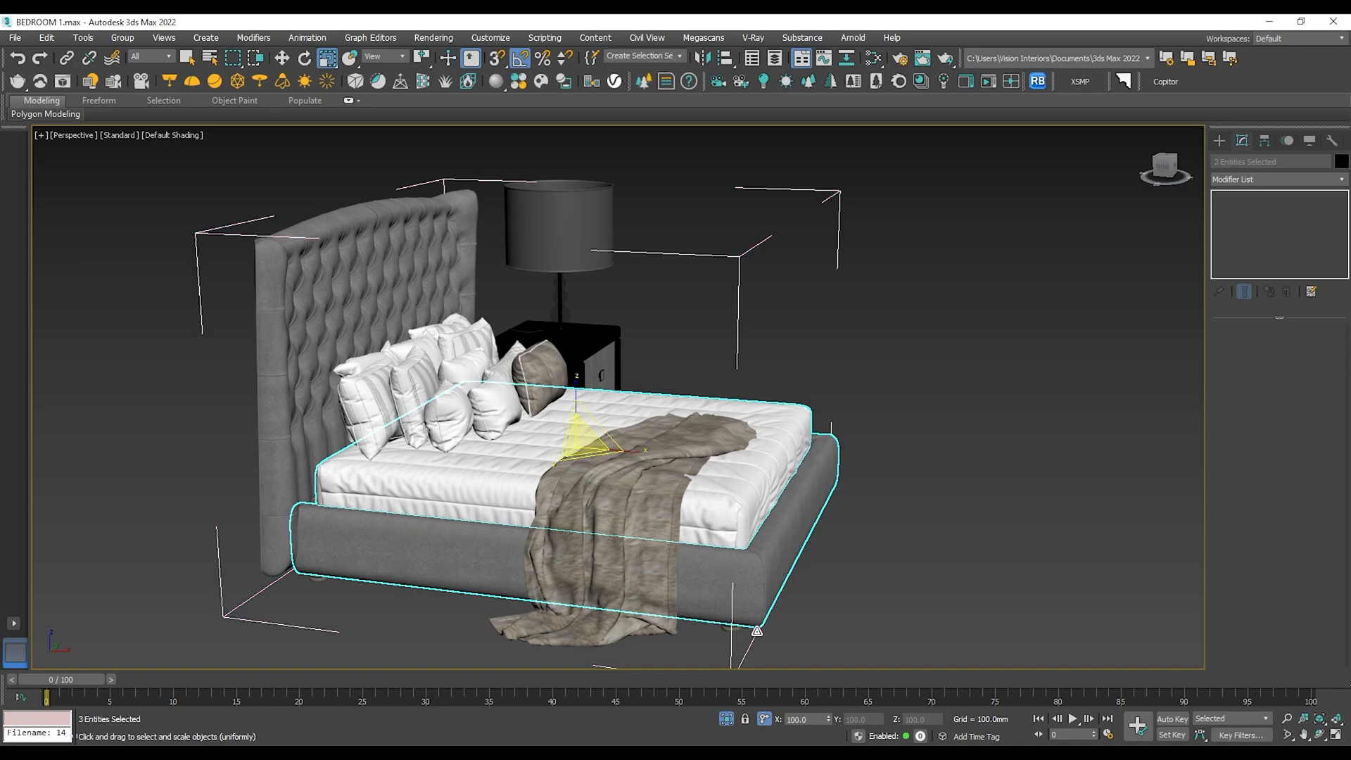
{"action": "left_click", "coordinate": [729, 637], "text": "alt"}
{"action": "scroll", "coordinate": [724, 631], "scroll_direction": "up", "scroll_amount": 4}
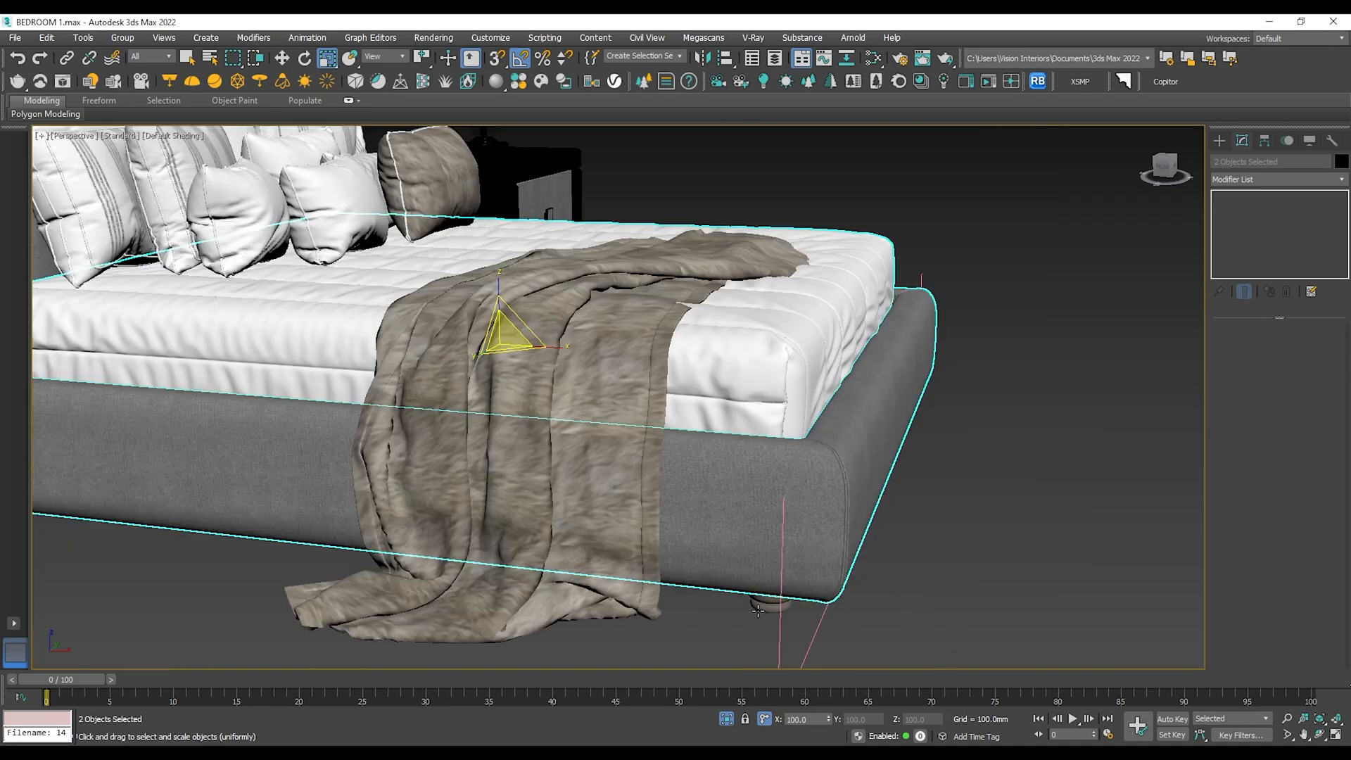
{"action": "left_click", "coordinate": [758, 608], "text": "ctrl"}
{"action": "scroll", "coordinate": [755, 552], "scroll_direction": "down", "scroll_amount": 2}
Stretch the bed base, mattress, feet and nightstand to about 118% vertically in Front view, excluding the throw, and raise them to floor level.
{"action": "key", "text": "f"}
{"action": "scroll", "coordinate": [748, 542], "scroll_direction": "down", "scroll_amount": 6}
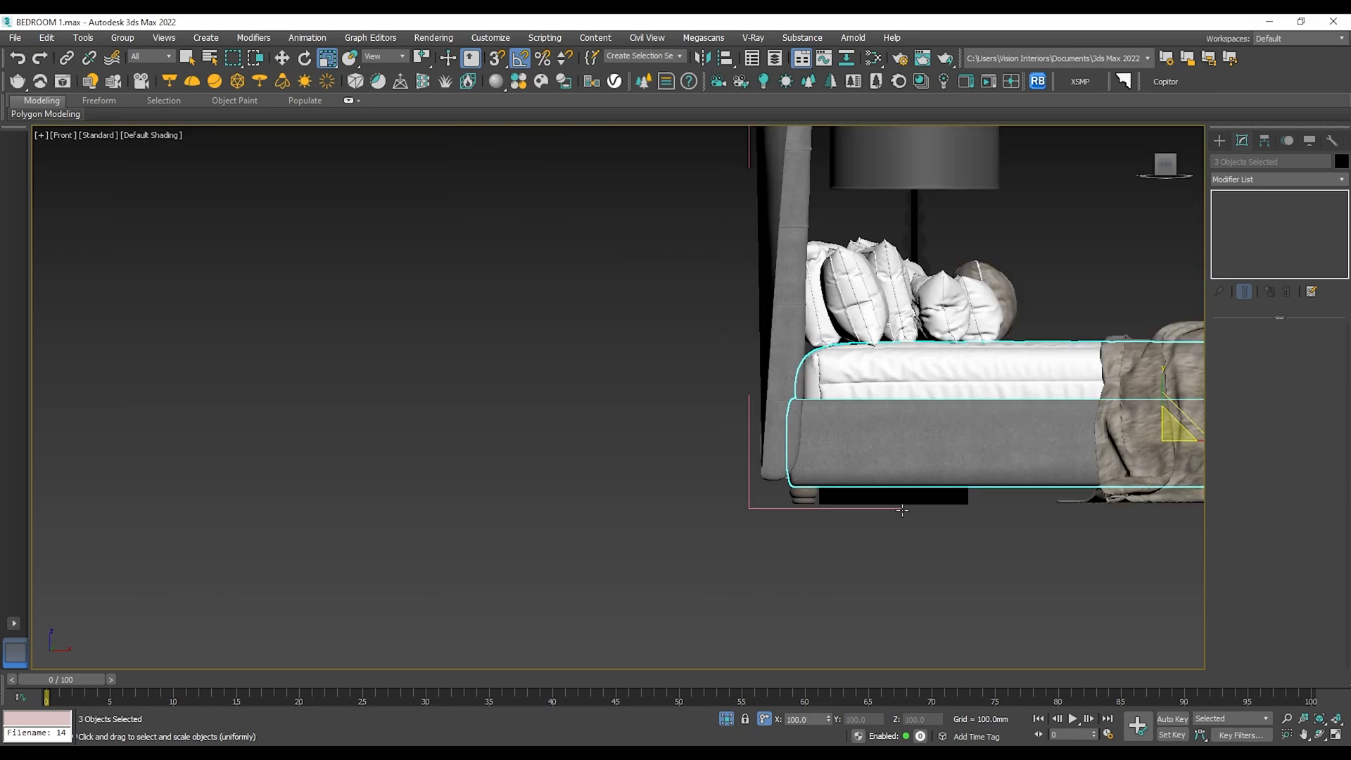
{"action": "left_click_drag", "start_coordinate": [761, 500], "coordinate": [496, 394]}
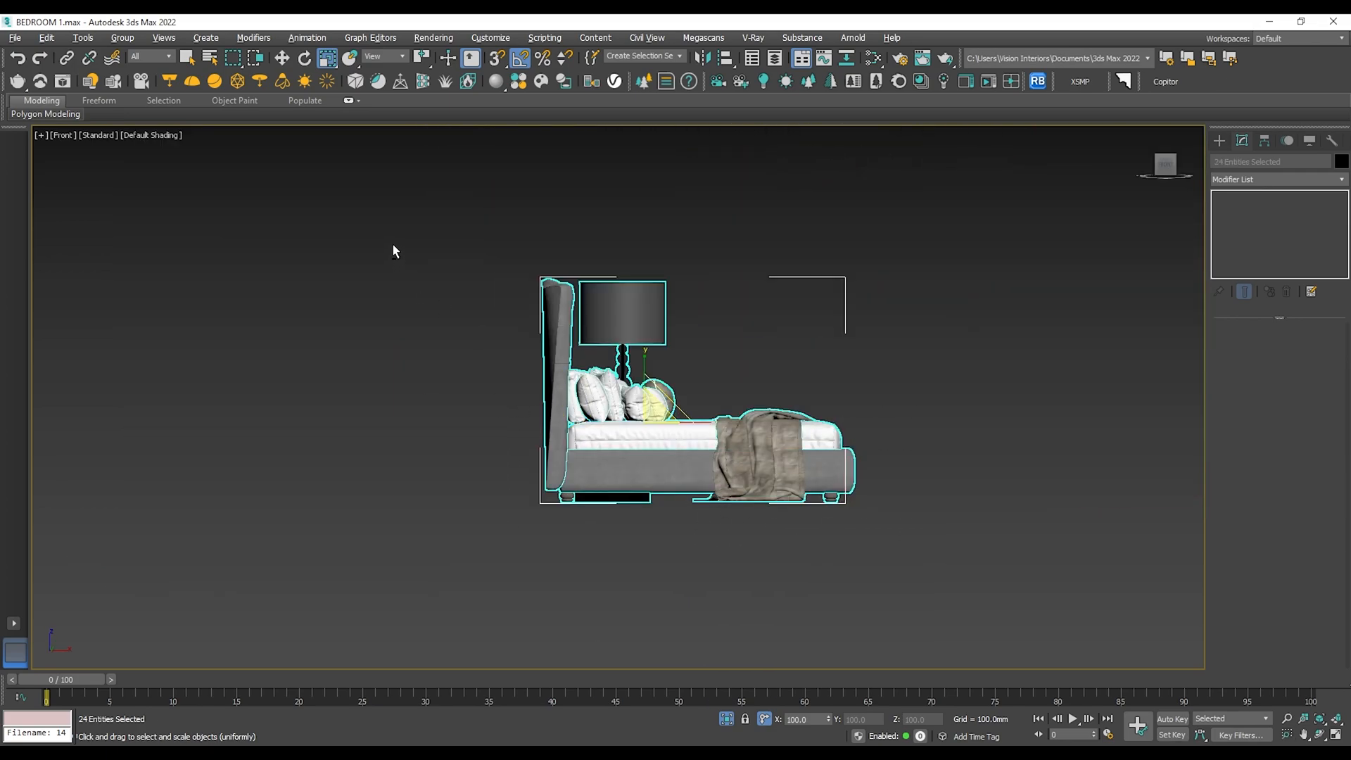
{"action": "left_click_drag", "start_coordinate": [711, 386], "coordinate": [714, 399], "text": "alt"}
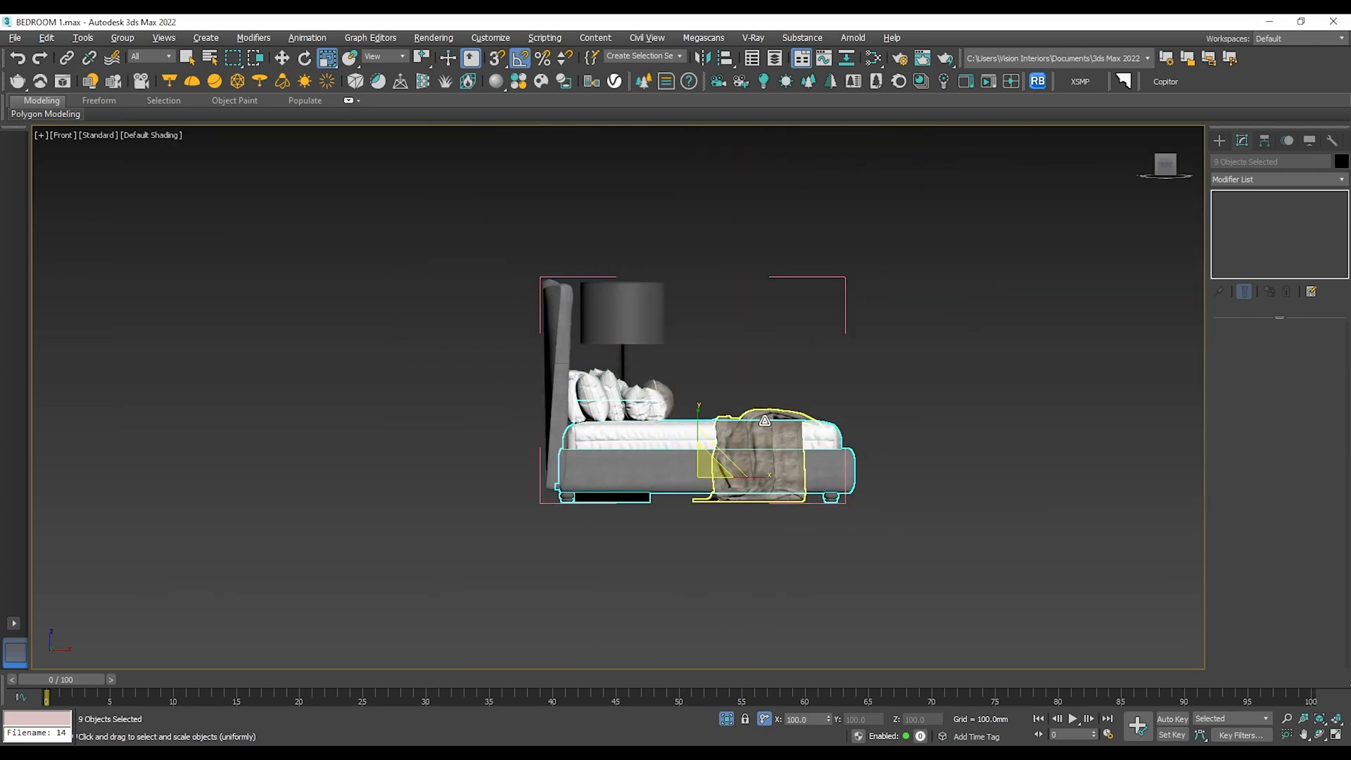
{"action": "mouse_move", "coordinate": [689, 417]}
{"action": "left_mouse_down"}
{"action": "mouse_move", "coordinate": [699, 395]}
{"action": "mouse_move", "coordinate": [701, 408]}
{"action": "left_mouse_up"}
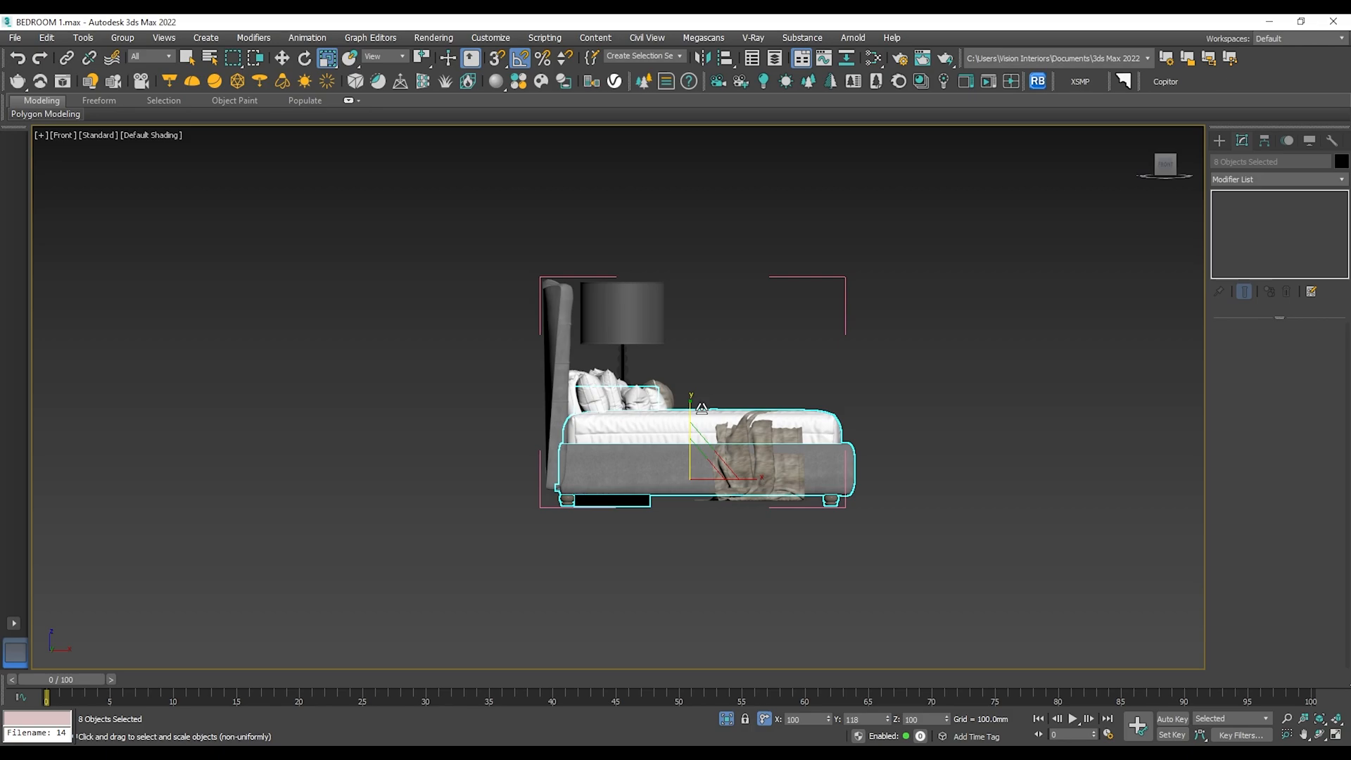
{"action": "scroll", "coordinate": [667, 465], "scroll_direction": "up", "scroll_amount": 5}
{"action": "left_click_drag", "start_coordinate": [696, 454], "coordinate": [703, 446]}
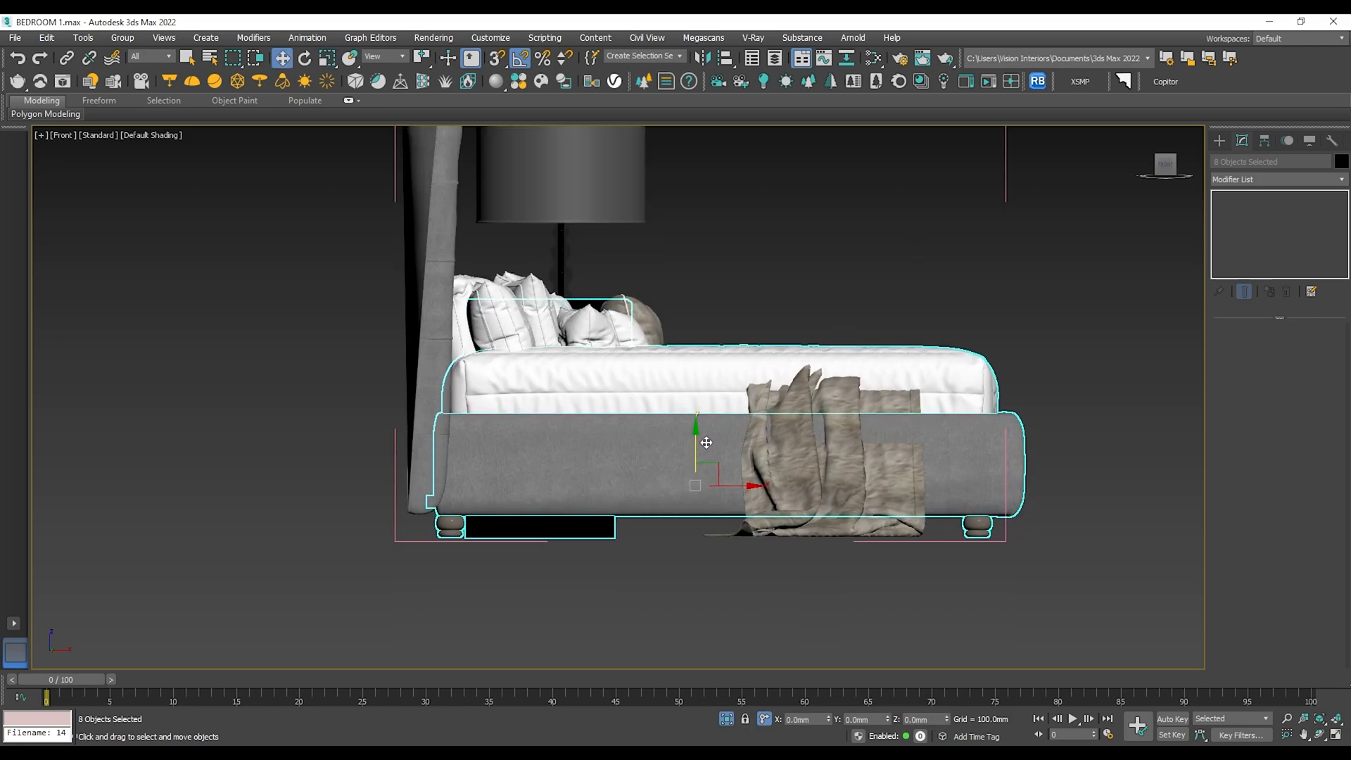
Raise the throw blanket about 85 mm so that it lies on top of the heightened mattress.
{"action": "key", "text": "p"}
{"action": "scroll", "coordinate": [728, 429], "scroll_direction": "up", "scroll_amount": 5}
{"action": "middle_click_drag", "start_coordinate": [820, 425], "coordinate": [770, 478], "text": "alt"}
{"action": "scroll", "coordinate": [753, 455], "scroll_direction": "down", "scroll_amount": 4}
{"action": "left_click", "coordinate": [1017, 533]}
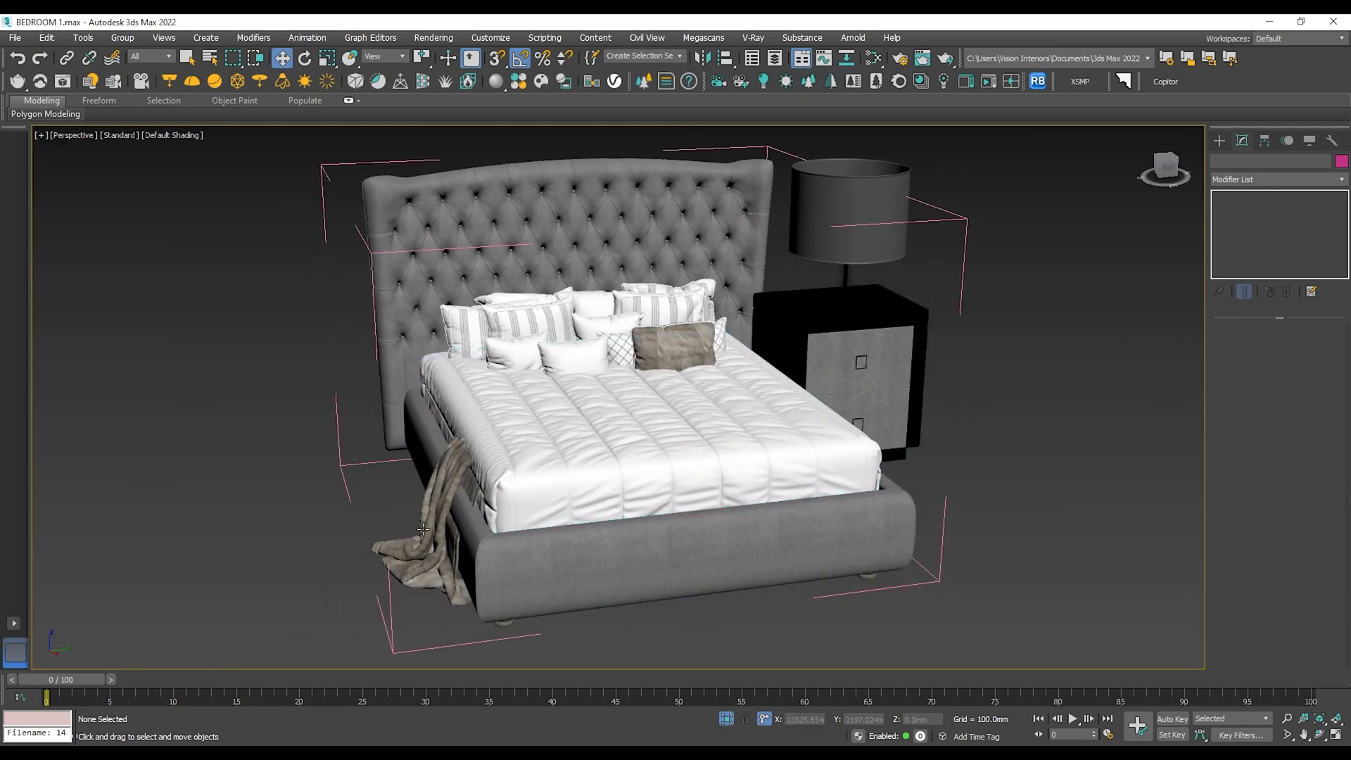
{"action": "left_click", "coordinate": [455, 510]}
{"action": "left_click", "coordinate": [632, 438]}
{"action": "left_click_drag", "start_coordinate": [556, 450], "coordinate": [577, 428]}
{"action": "left_click_drag", "start_coordinate": [585, 425], "coordinate": [586, 424]}
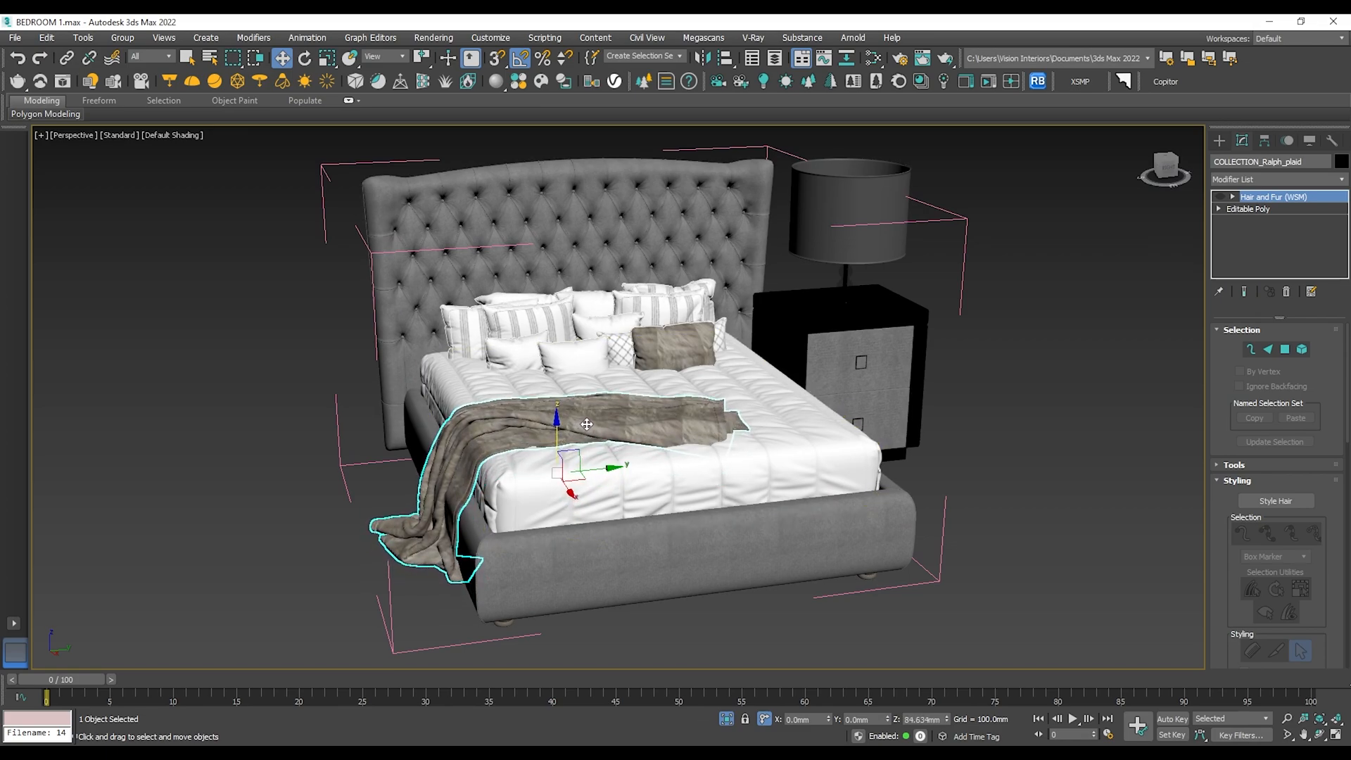
{"action": "left_click", "coordinate": [1004, 440]}
Apply an FFD 2x2x2 modifier to the throw blanket and lower its bottom control points about 35 mm.
{"action": "middle_click_drag", "start_coordinate": [651, 545], "coordinate": [606, 492], "text": "alt"}
{"action": "left_click", "coordinate": [380, 467]}
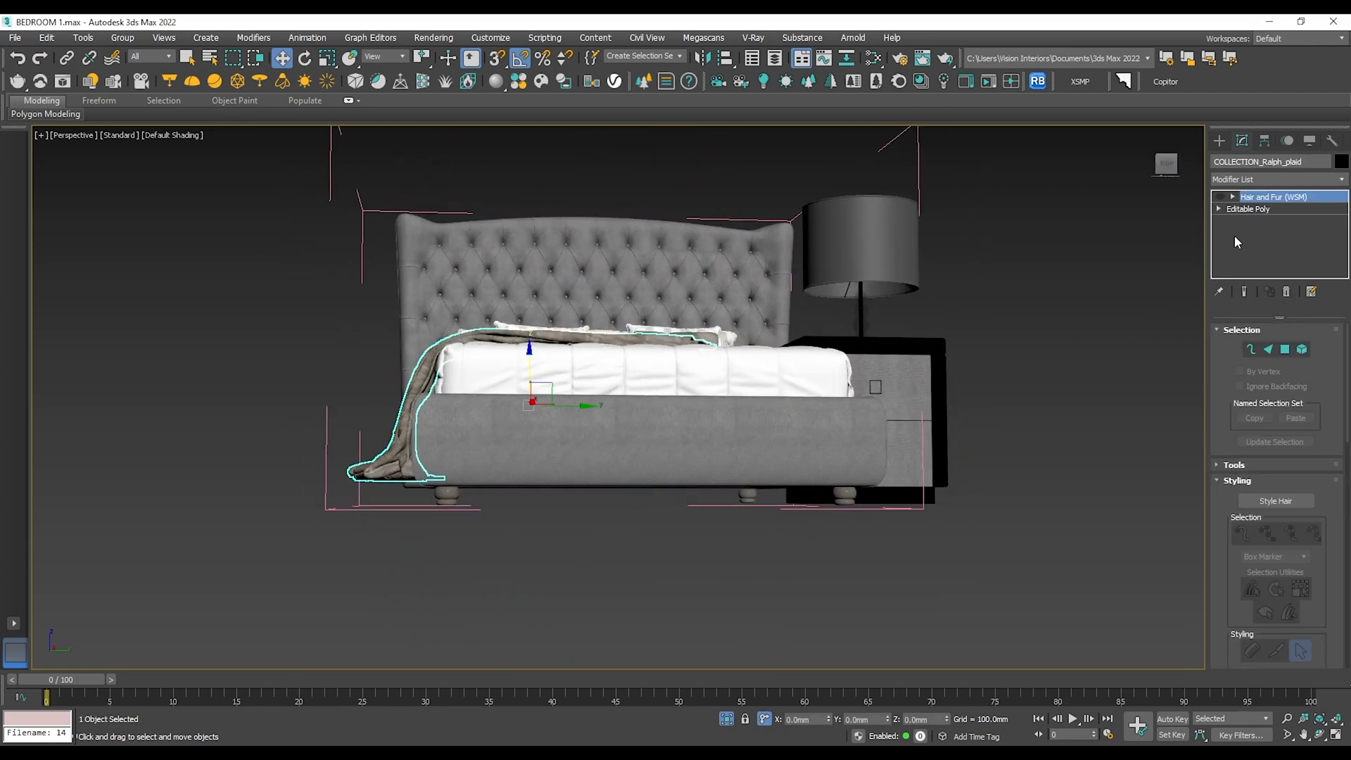
{"action": "left_click", "coordinate": [1276, 180]}
{"action": "key", "text": "f"}
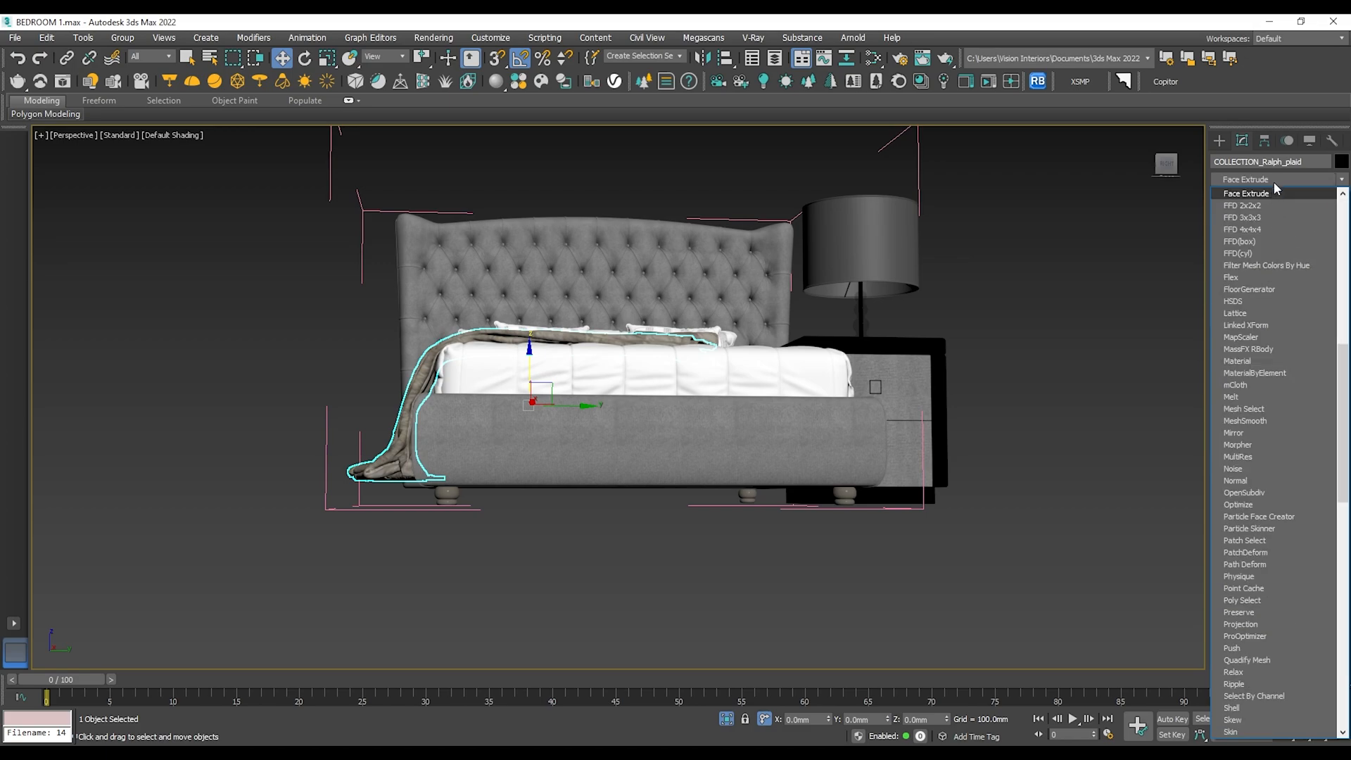
{"action": "left_click", "coordinate": [1239, 207]}
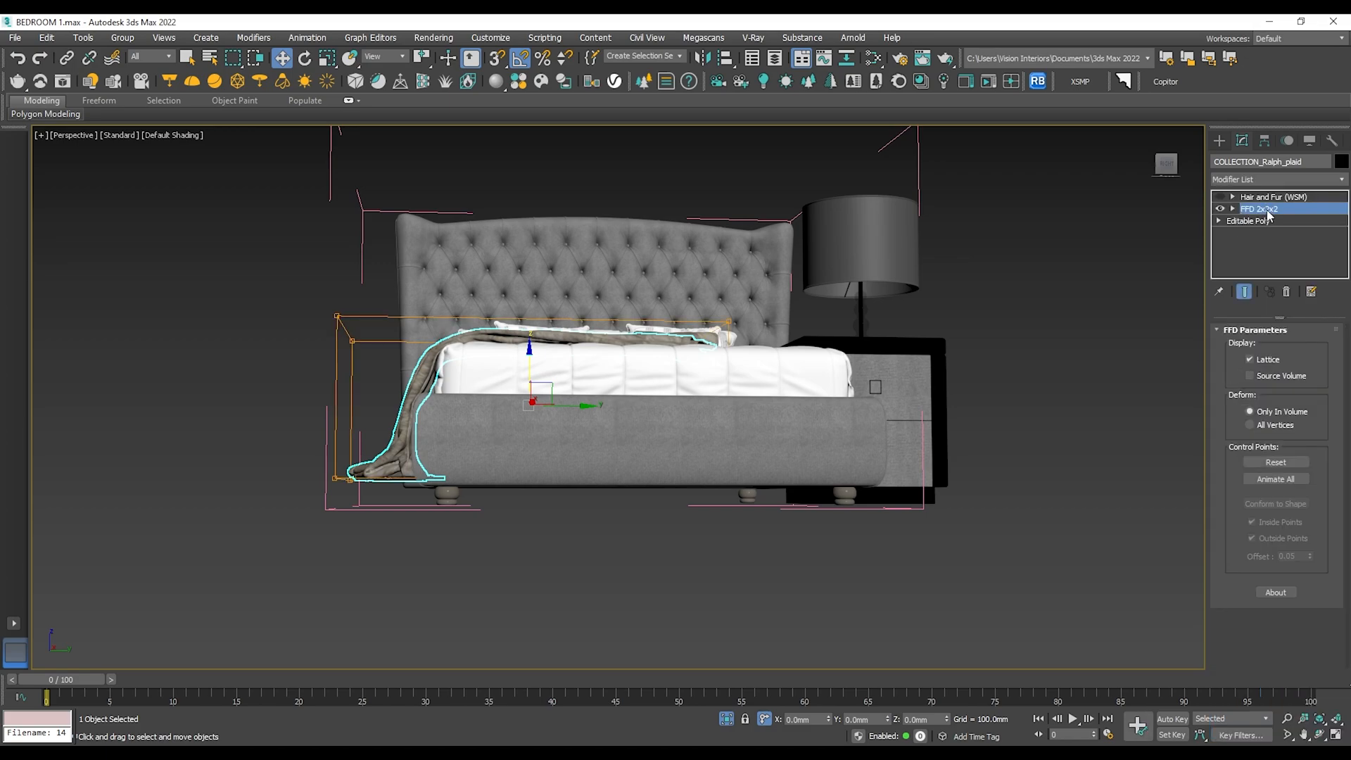
{"action": "key", "text": "1"}
{"action": "scroll", "coordinate": [345, 469], "scroll_direction": "up", "scroll_amount": 5}
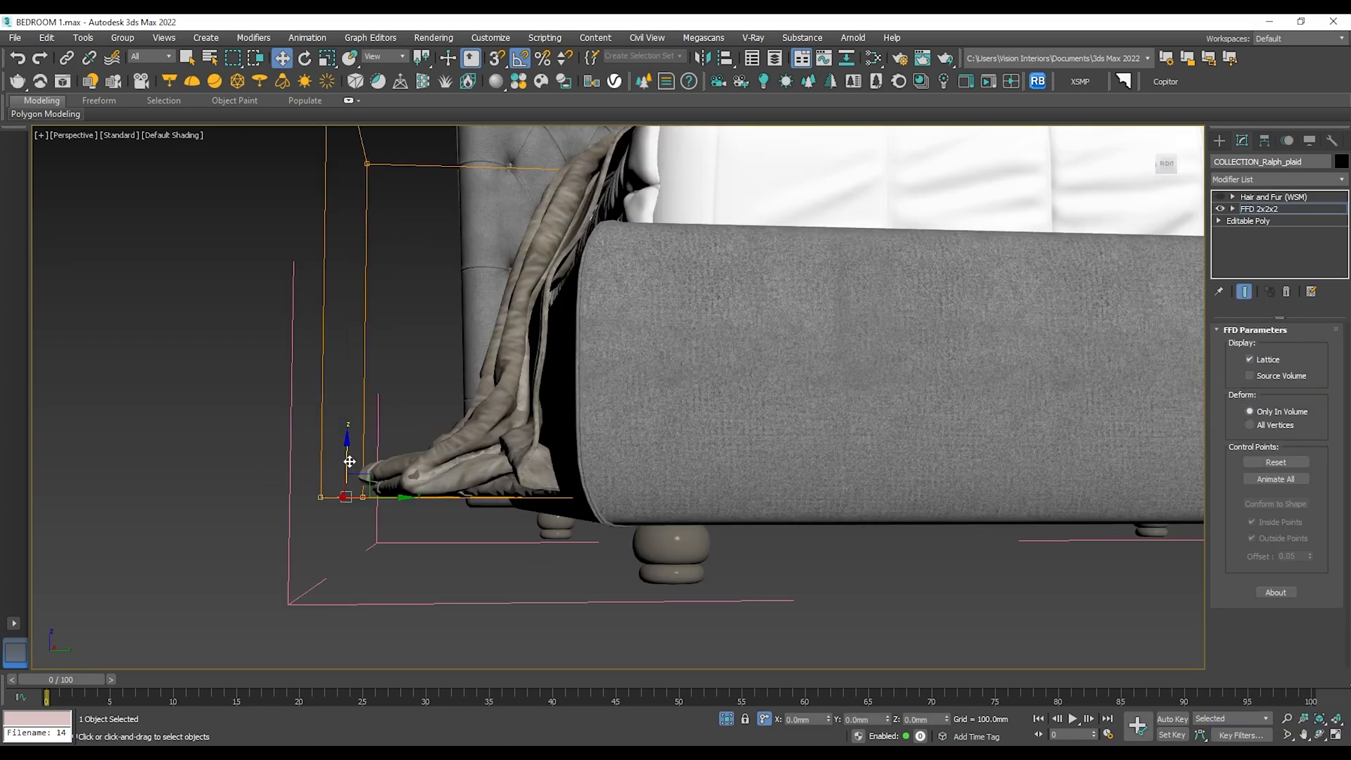
{"action": "scroll", "coordinate": [350, 461], "scroll_direction": "down", "scroll_amount": 5}
{"action": "scroll", "coordinate": [496, 450], "scroll_direction": "up", "scroll_amount": 2}
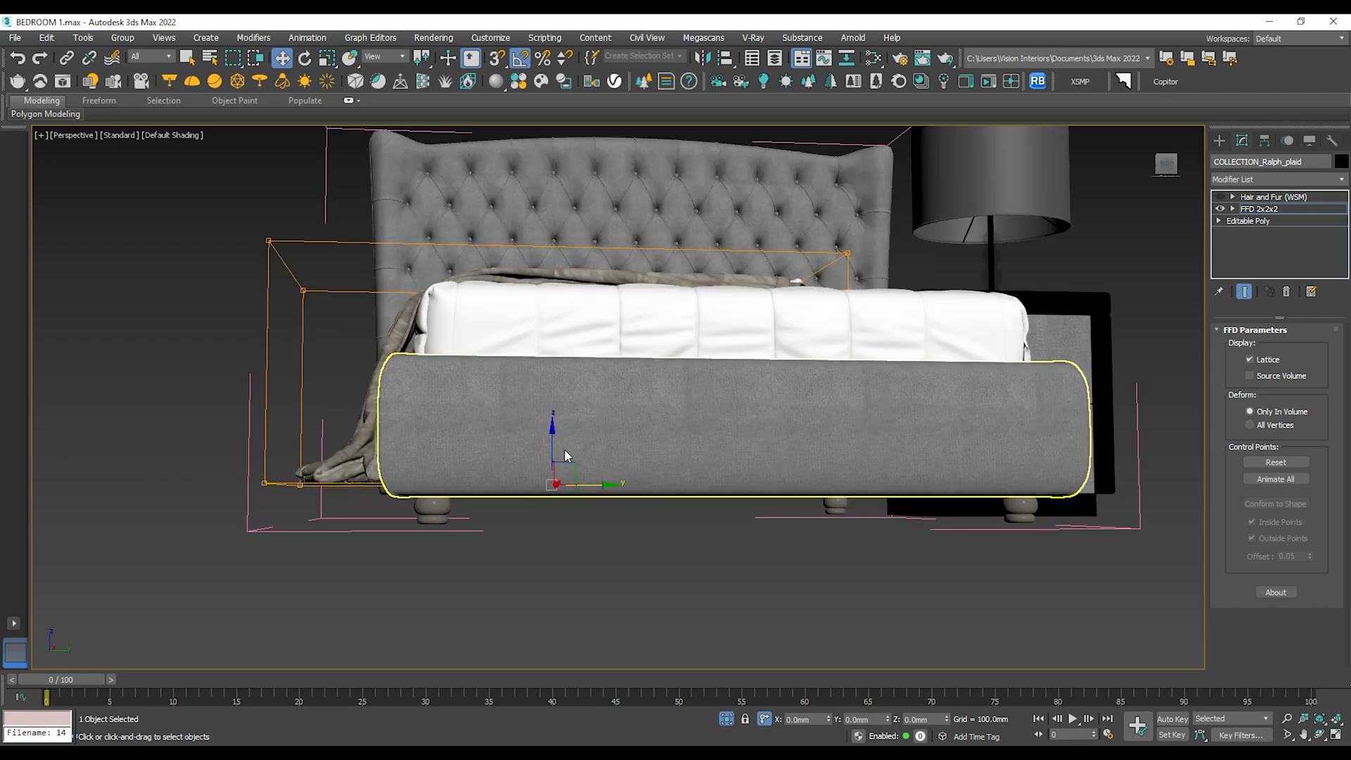
{"action": "left_click_drag", "start_coordinate": [554, 448], "coordinate": [559, 462]}
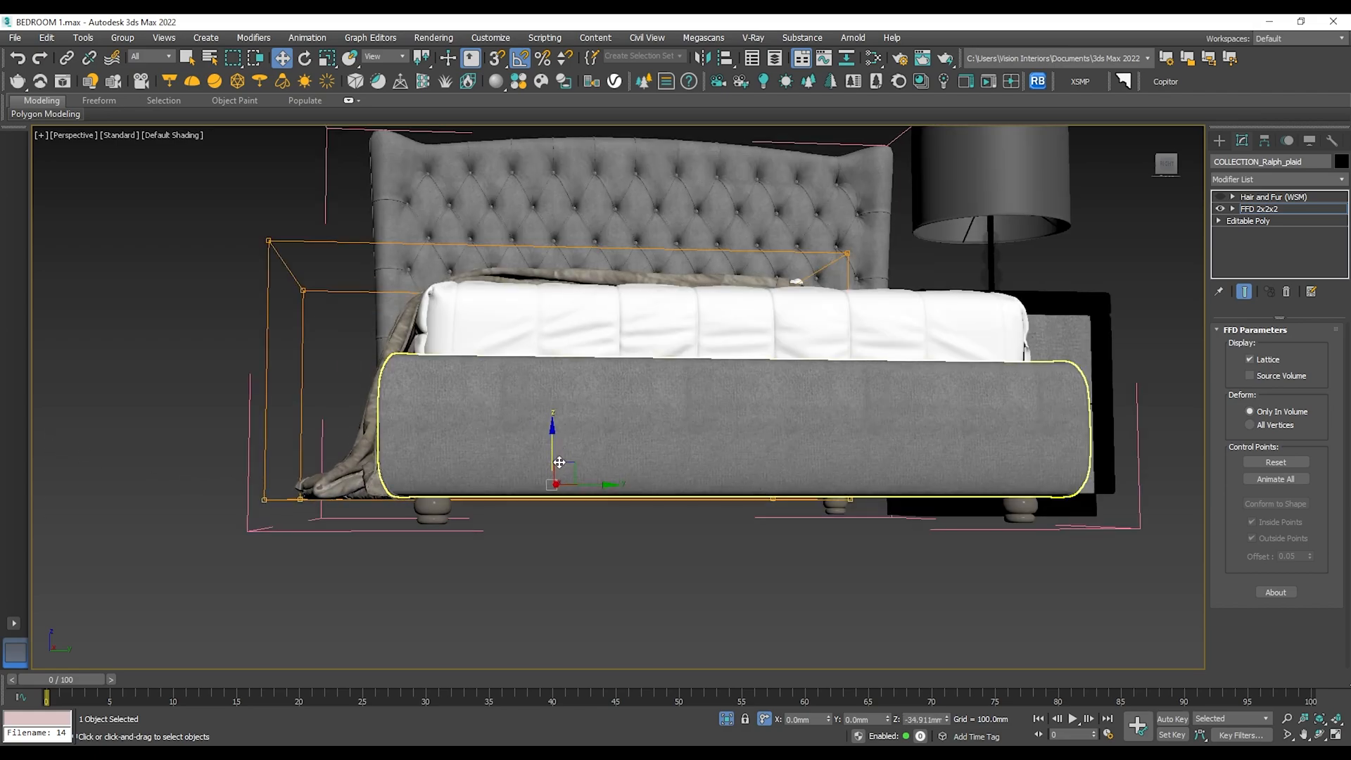
Stretch the throw's bottom control points down to floor level at the bed feet in Front view, using vertex snapping.
{"action": "key", "text": "f"}
{"action": "scroll", "coordinate": [856, 510], "scroll_direction": "up", "scroll_amount": 3}
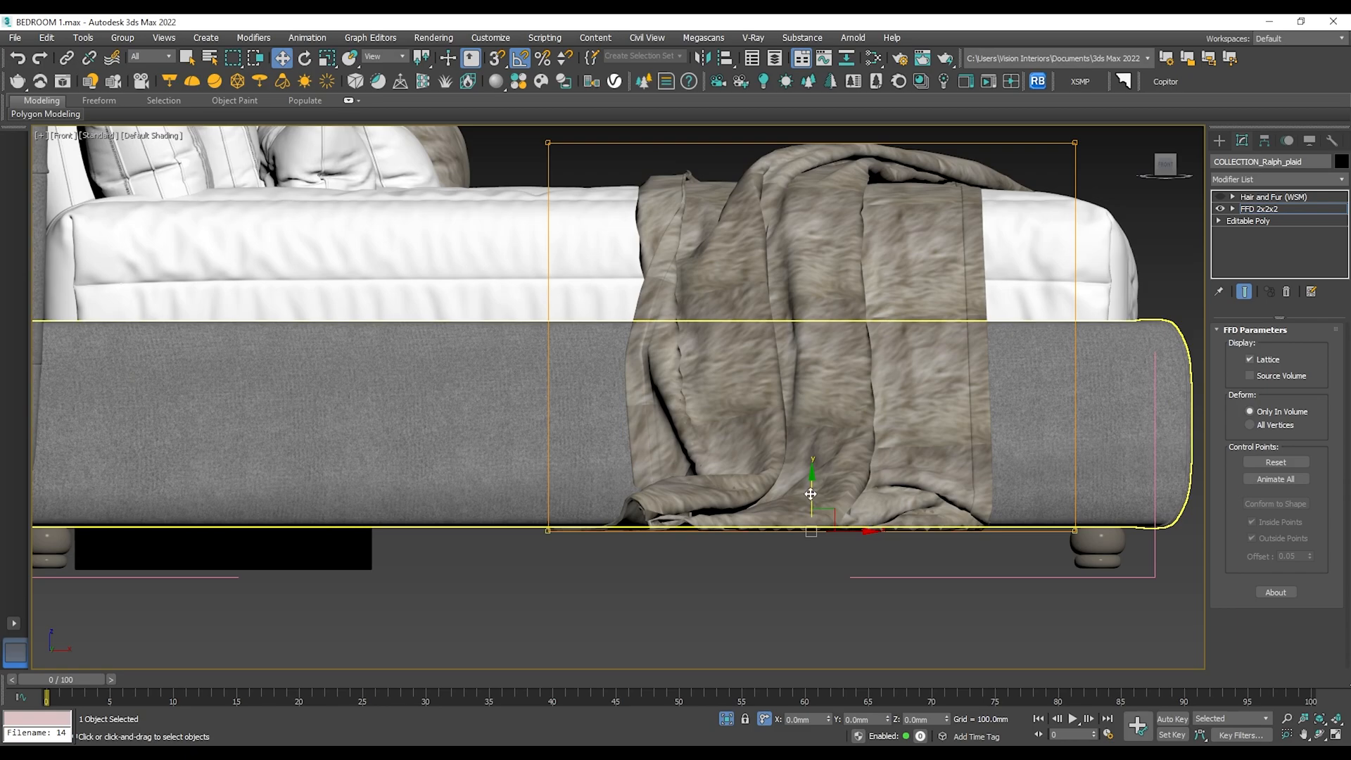
{"action": "left_click_drag", "start_coordinate": [810, 494], "coordinate": [824, 539]}
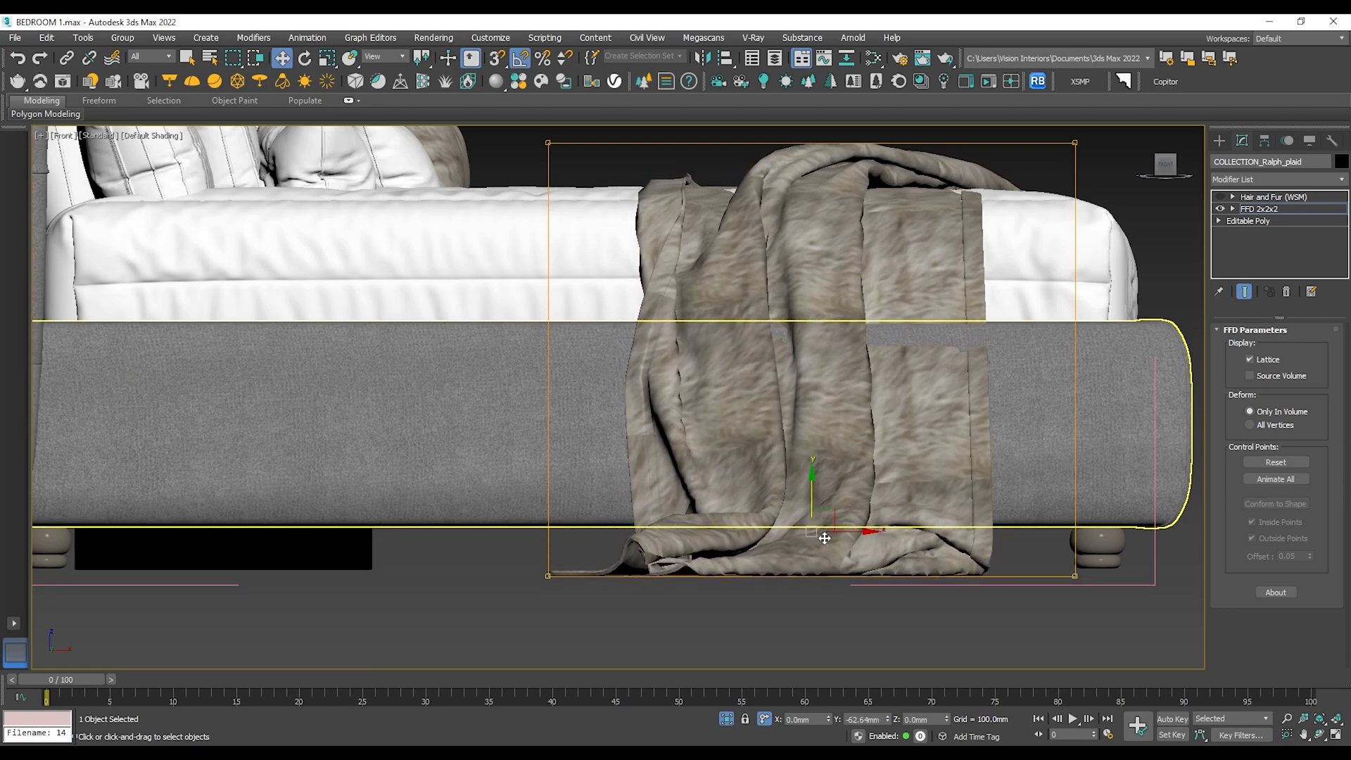
{"action": "scroll", "coordinate": [822, 537], "scroll_direction": "up", "scroll_amount": 3}
{"action": "key", "text": "s"}
{"action": "left_click_drag", "start_coordinate": [961, 536], "coordinate": [974, 510]}
{"action": "scroll", "coordinate": [770, 381], "scroll_direction": "down", "scroll_amount": 4}
{"action": "middle_click_drag", "start_coordinate": [769, 382], "coordinate": [698, 394], "text": "alt"}
{"action": "key", "text": "f"}
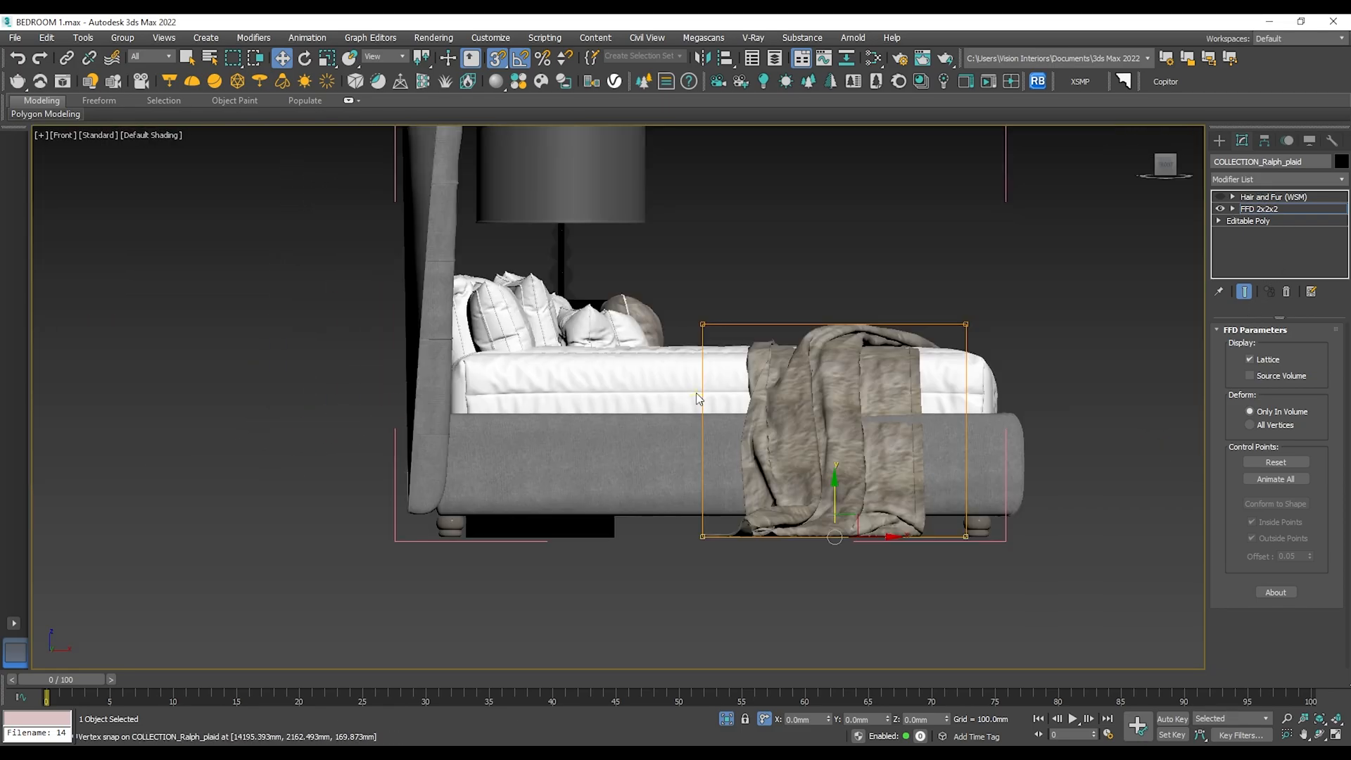
{"action": "scroll", "coordinate": [833, 310], "scroll_direction": "up", "scroll_amount": 3}
{"action": "left_click_drag", "start_coordinate": [840, 299], "coordinate": [849, 295]}
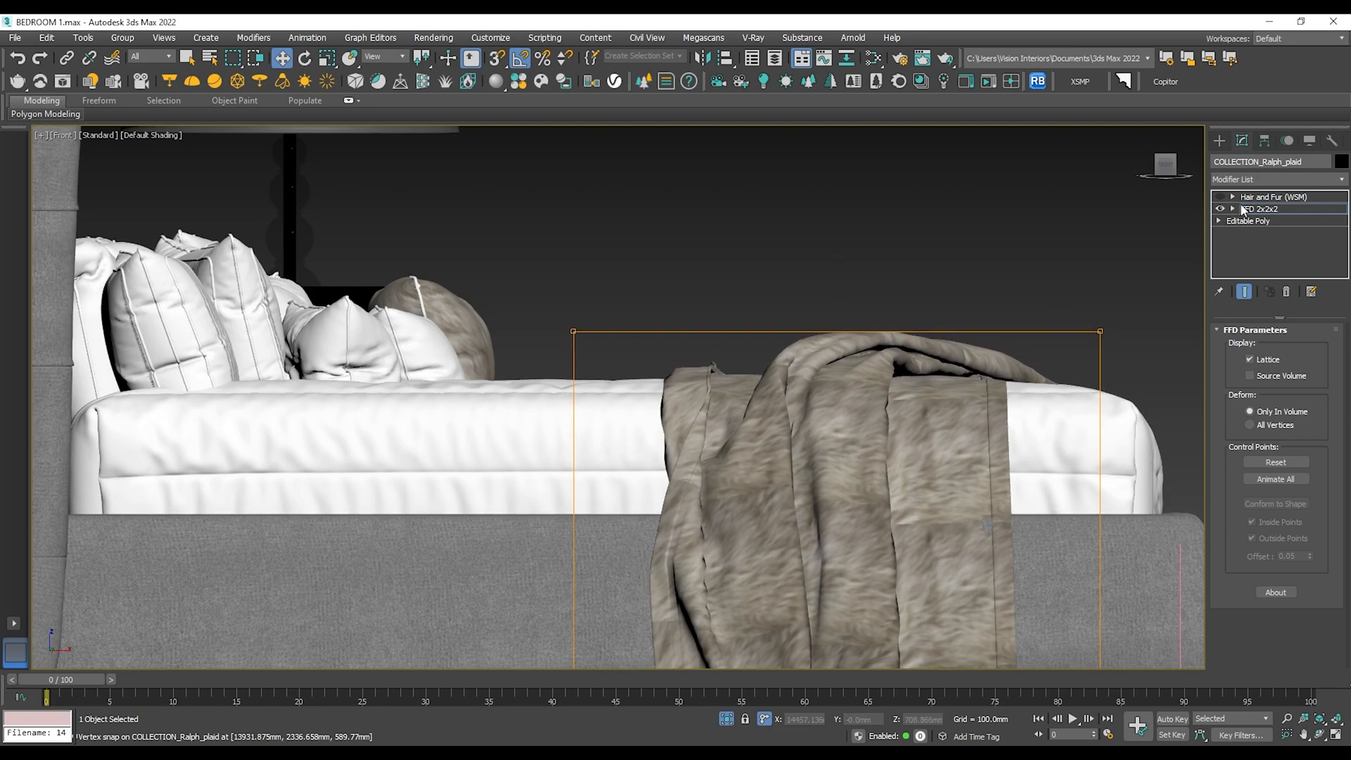
{"action": "left_click", "coordinate": [1266, 210]}
{"action": "left_click", "coordinate": [1056, 256]}
Raise all the pillows onto the mattress surface in Front view, excluding the headboard, nightstand and lamp.
{"action": "key", "text": "p"}
{"action": "middle_click_drag", "start_coordinate": [857, 370], "coordinate": [770, 395], "text": "alt"}
{"action": "middle_click_drag", "start_coordinate": [770, 396], "coordinate": [450, 503]}
{"action": "key", "text": "f"}
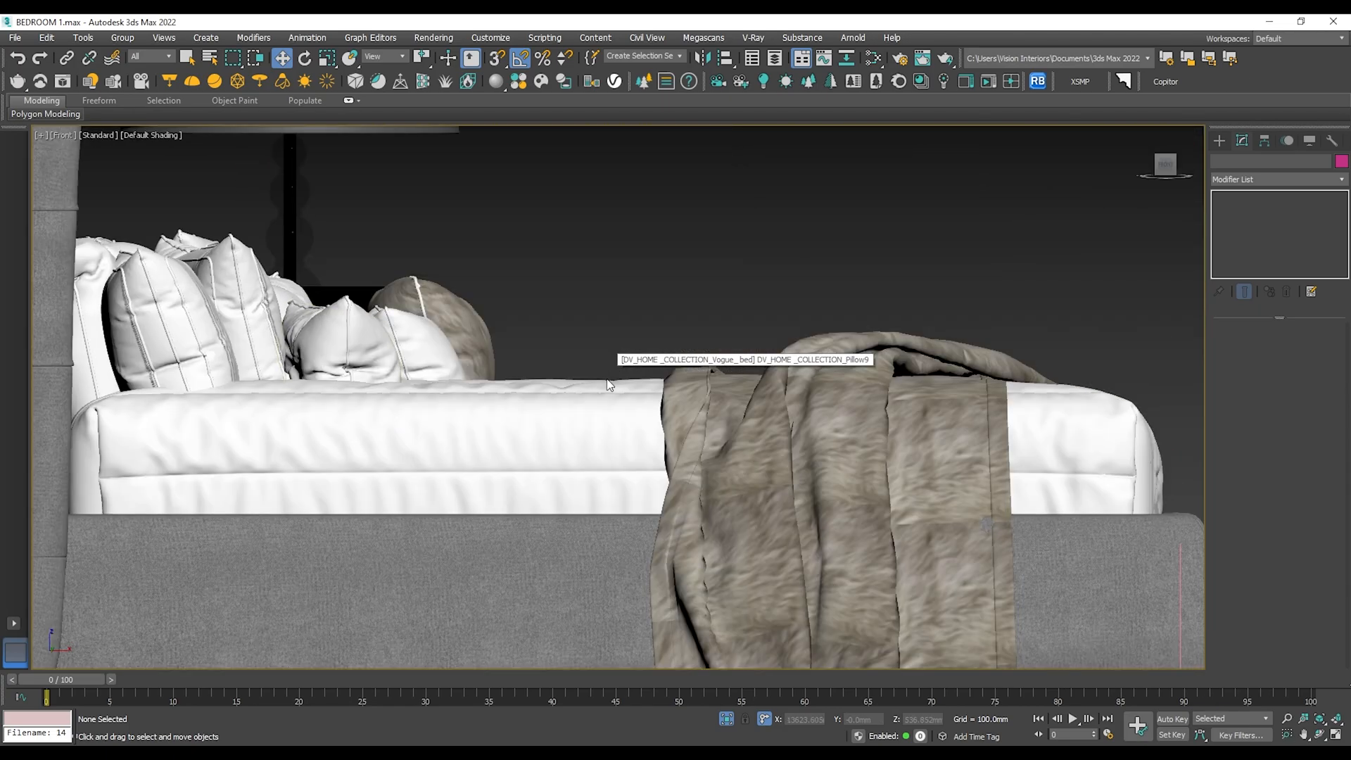
{"action": "scroll", "coordinate": [598, 322], "scroll_direction": "down", "scroll_amount": 3}
{"action": "left_click_drag", "start_coordinate": [602, 291], "coordinate": [163, 356]}
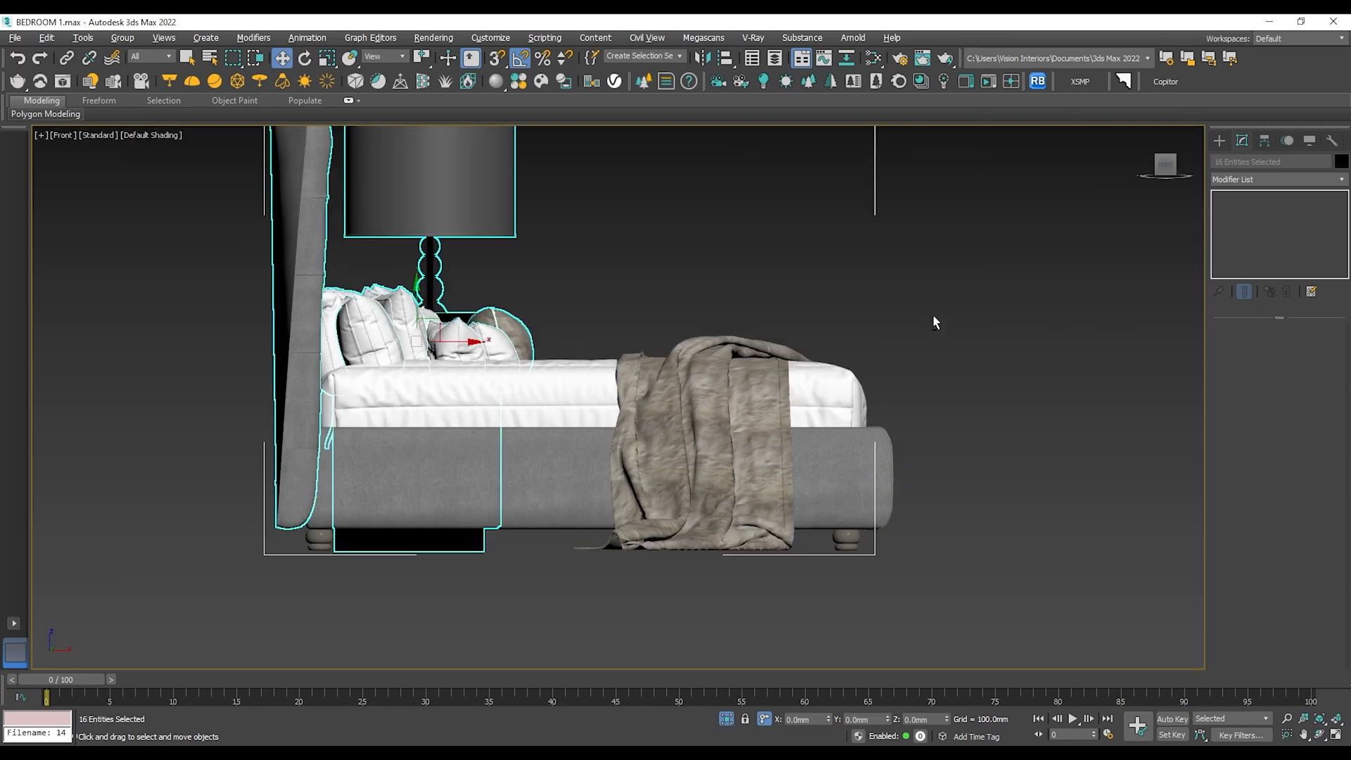
{"action": "left_click_drag", "start_coordinate": [226, 500], "coordinate": [226, 500], "text": "alt"}
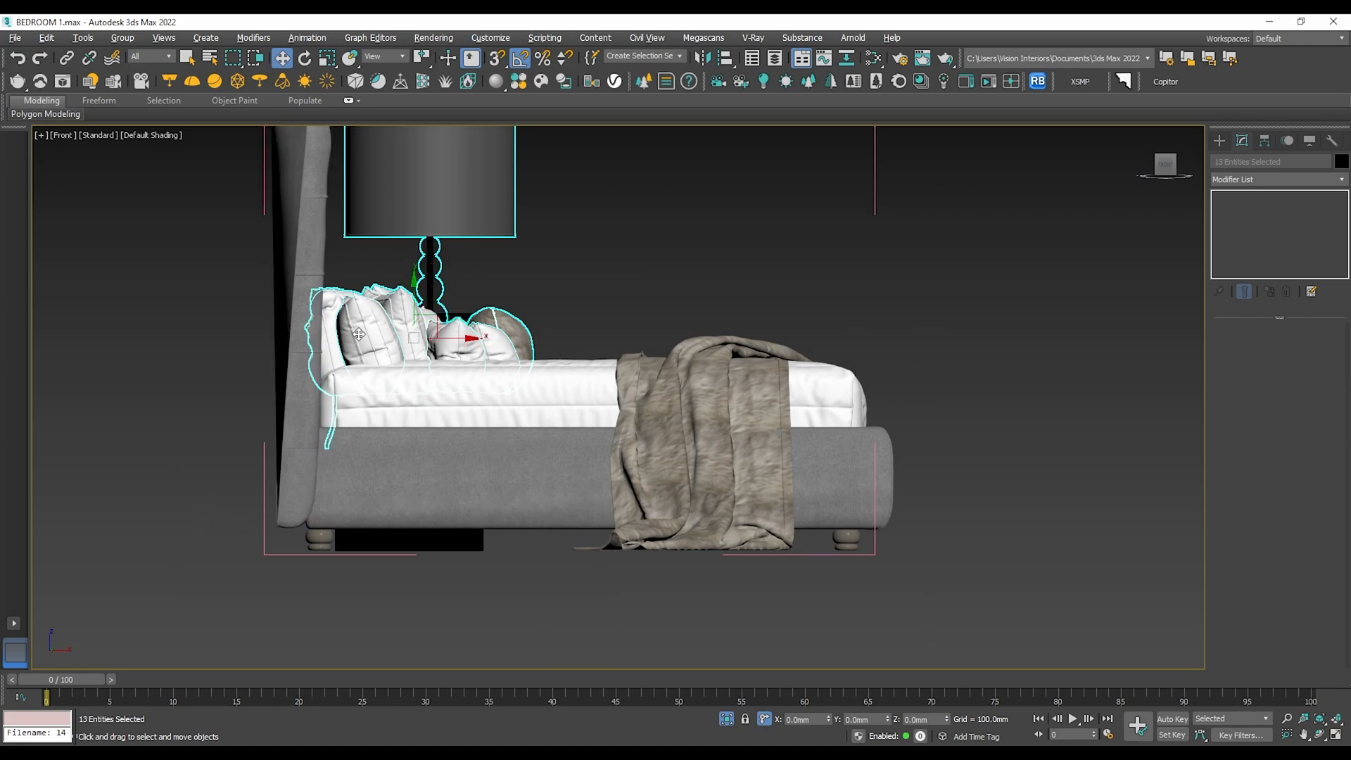
{"action": "left_click_drag", "start_coordinate": [413, 200], "coordinate": [415, 204], "text": "alt"}
{"action": "left_click_drag", "start_coordinate": [417, 306], "coordinate": [431, 275]}
{"action": "left_click", "coordinate": [633, 298]}
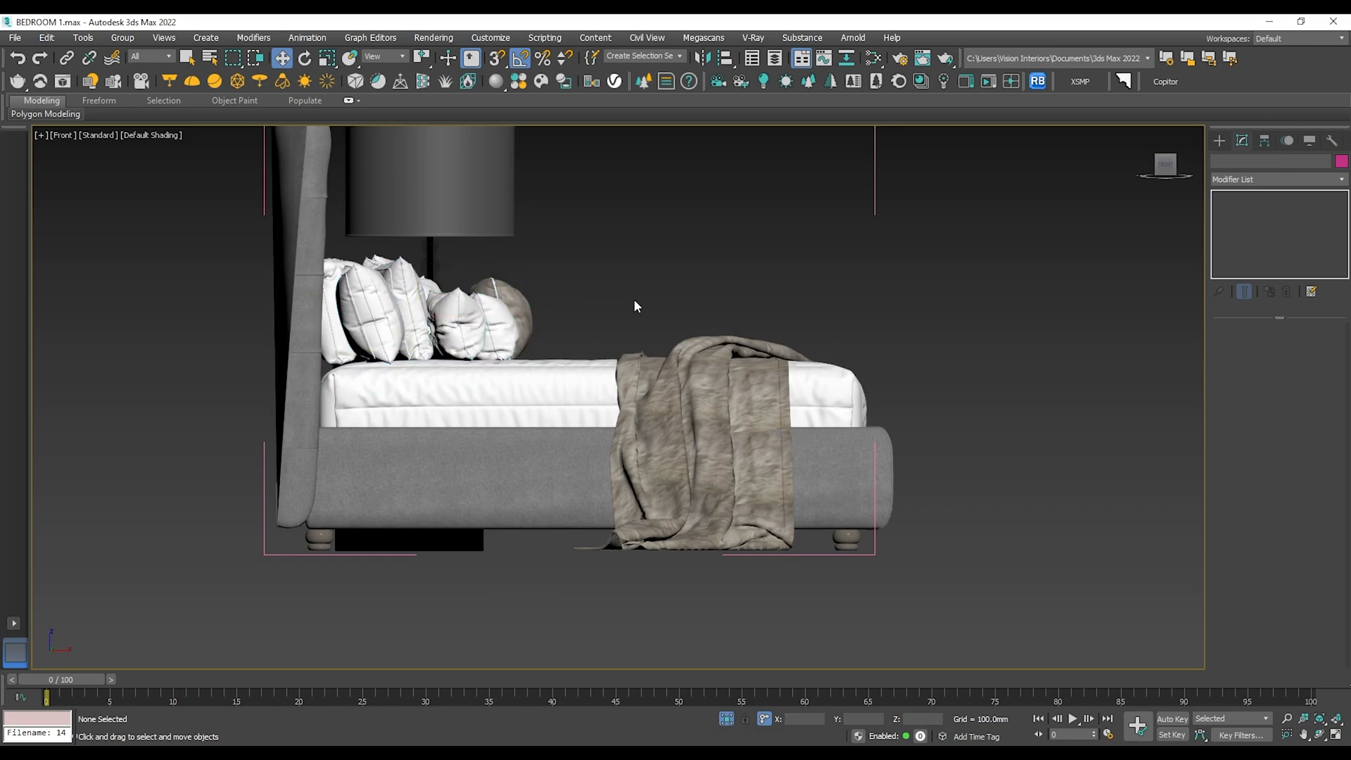
Reduce the nightstand's height, then fine-tune it with a 110% vertical scale in the Front wireframe view.
{"action": "key", "text": "p"}
{"action": "key", "text": "super"}
{"action": "middle_click_drag", "start_coordinate": [658, 386], "coordinate": [479, 451], "text": "alt"}
{"action": "middle_click_drag", "start_coordinate": [654, 422], "coordinate": [542, 433], "text": "alt"}
{"action": "middle_click_drag", "start_coordinate": [556, 432], "coordinate": [604, 448]}
{"action": "middle_click_drag", "start_coordinate": [769, 431], "coordinate": [738, 431], "text": "alt"}
{"action": "middle_click_drag", "start_coordinate": [872, 433], "coordinate": [768, 433]}
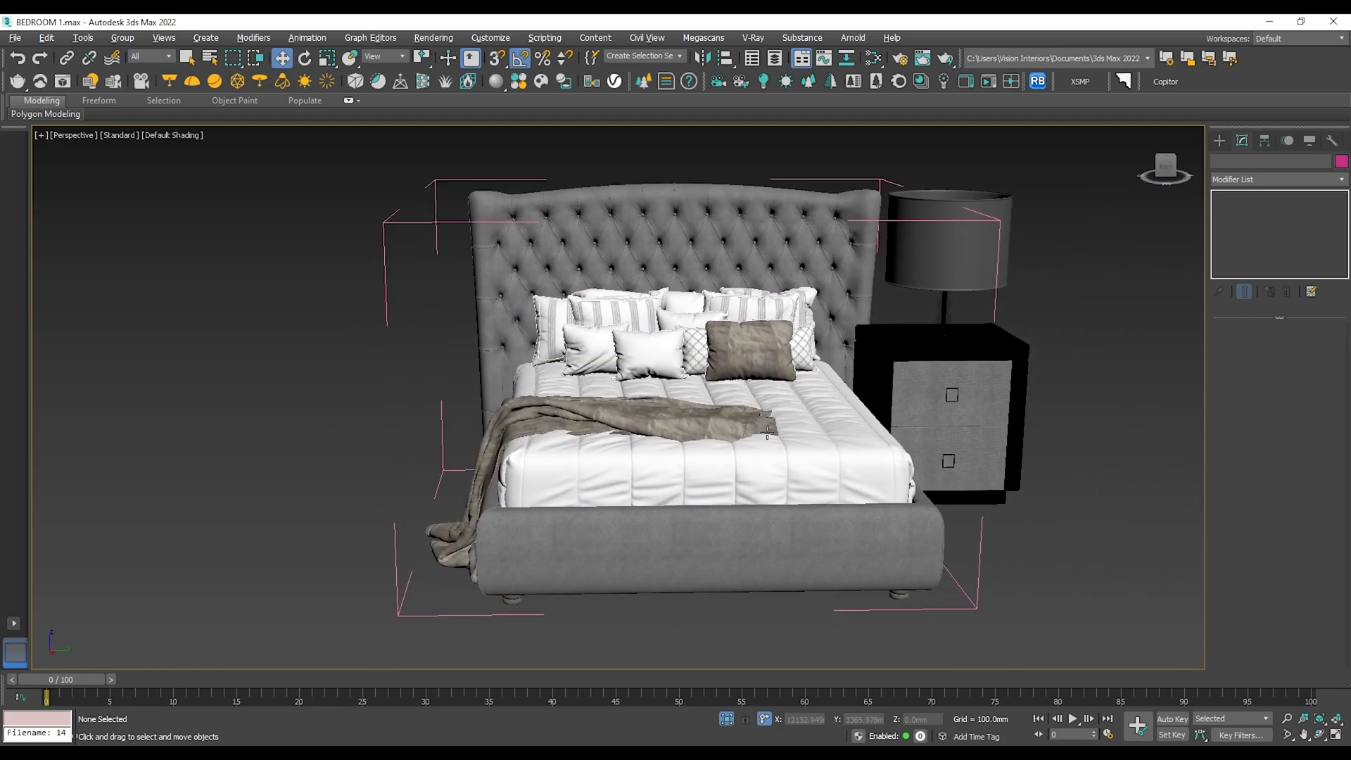
{"action": "left_click", "coordinate": [934, 355]}
{"action": "middle_click_drag", "start_coordinate": [933, 355], "coordinate": [851, 426], "text": "alt"}
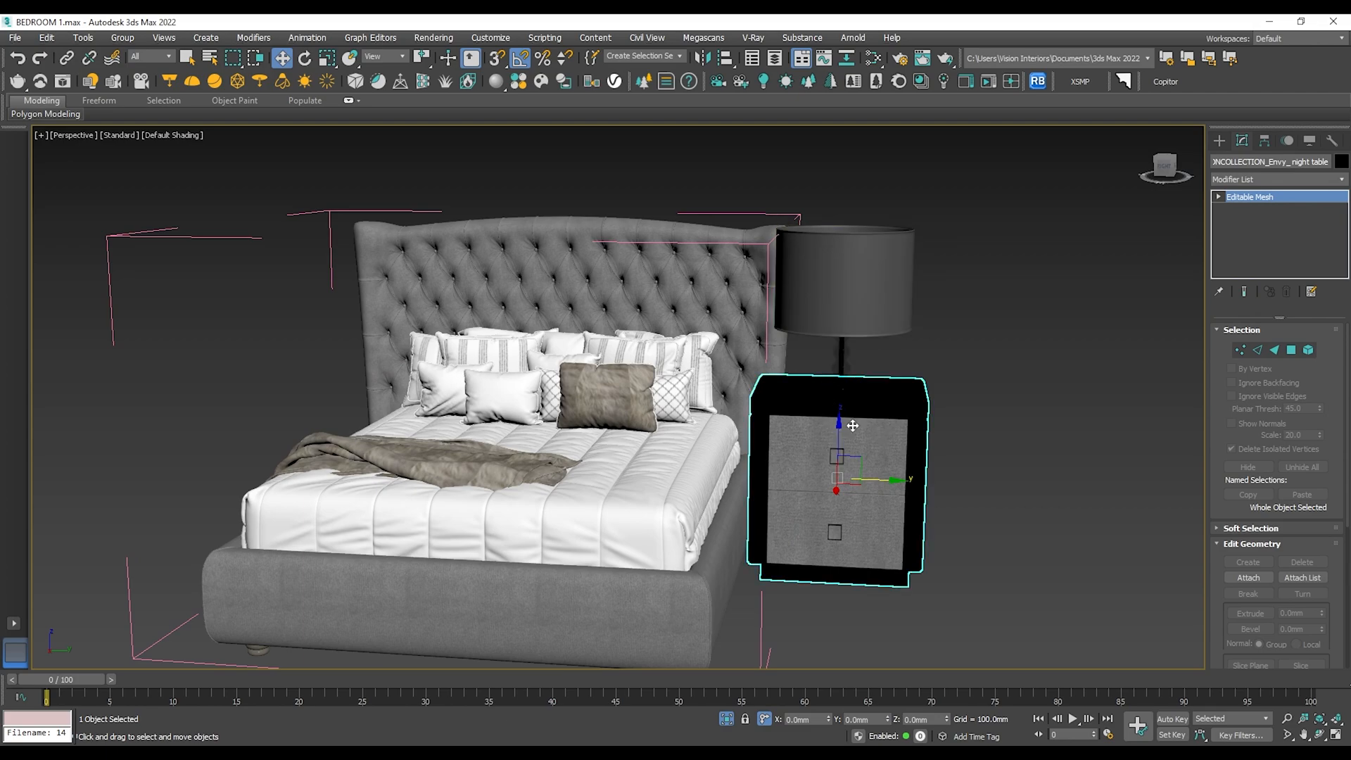
{"action": "key", "text": "r"}
{"action": "left_click_drag", "start_coordinate": [843, 496], "coordinate": [852, 536]}
{"action": "key", "text": "f"}
{"action": "key", "text": "F3"}
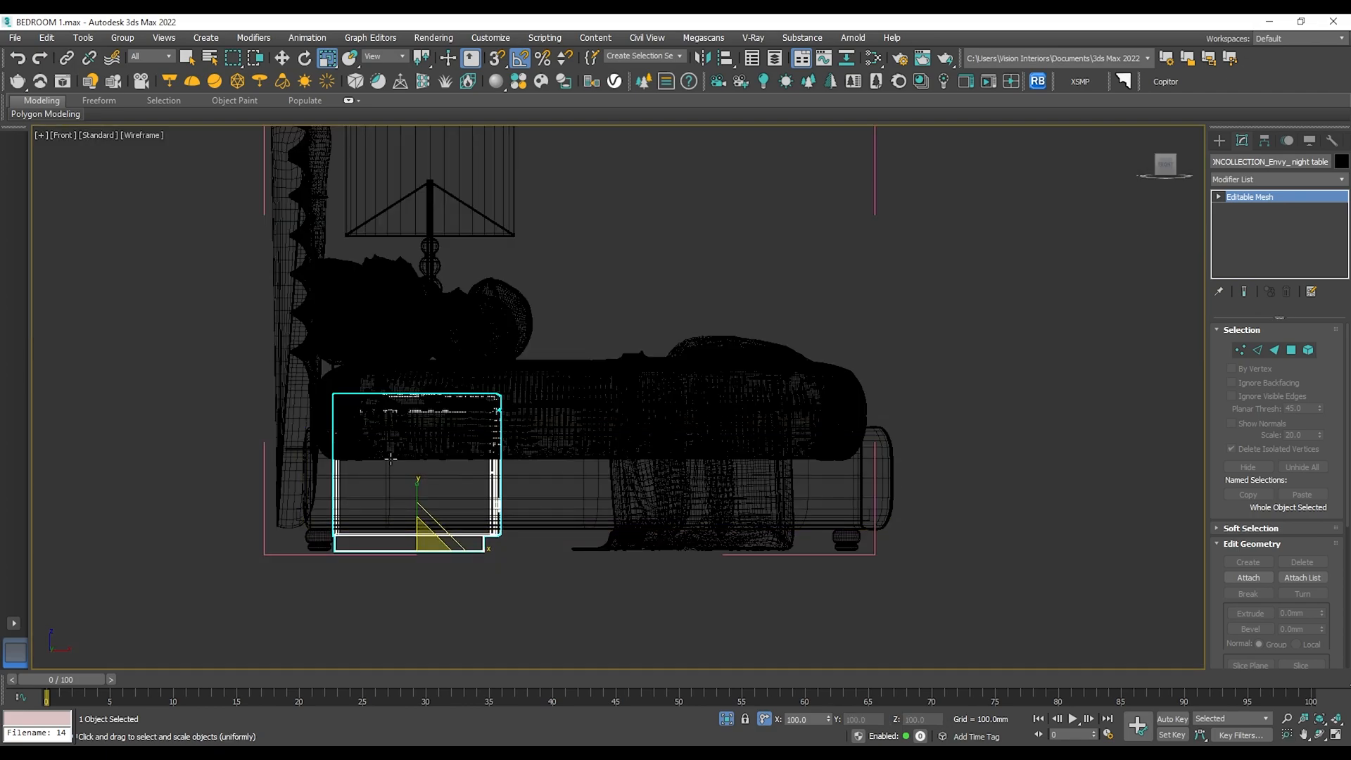
{"action": "scroll", "coordinate": [422, 492], "scroll_direction": "up", "scroll_amount": 3}
{"action": "left_click_drag", "start_coordinate": [421, 514], "coordinate": [431, 507]}
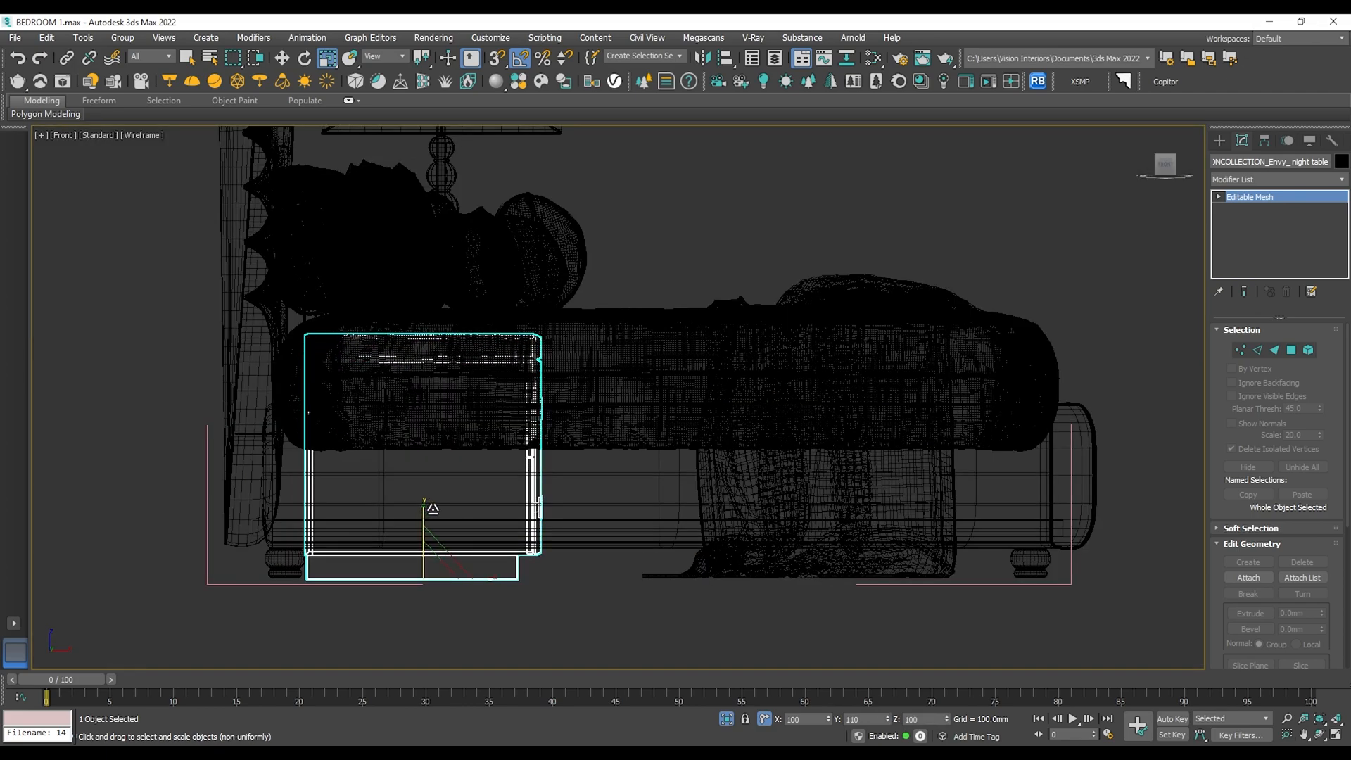
Lower the table lamp so that its base rests on the nightstand top, refining the height in Left view.
{"action": "key", "text": "p"}
{"action": "key", "text": "F3"}
{"action": "middle_click_drag", "start_coordinate": [678, 481], "coordinate": [631, 508], "text": "alt"}
{"action": "middle_click_drag", "start_coordinate": [551, 386], "coordinate": [536, 347], "text": "alt"}
{"action": "scroll", "coordinate": [535, 347], "scroll_direction": "up", "scroll_amount": 3}
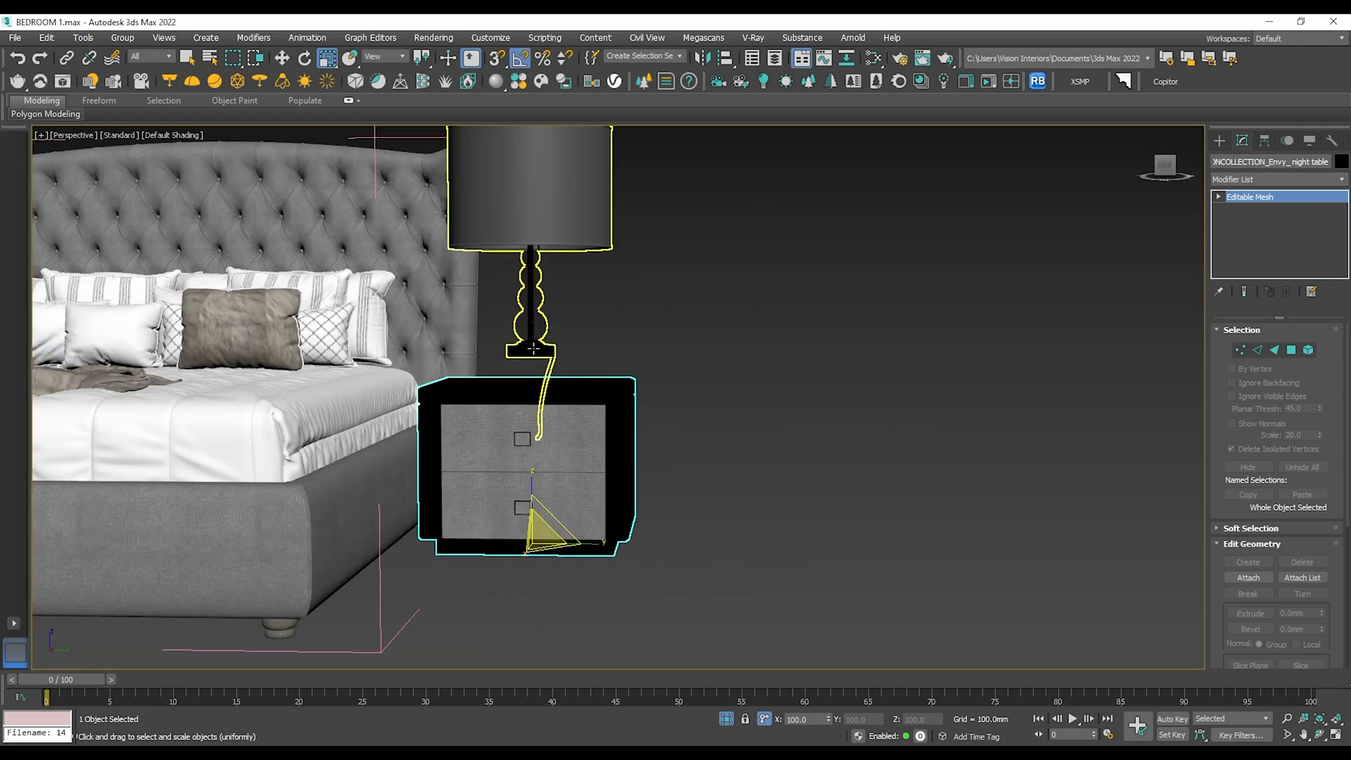
{"action": "left_click", "coordinate": [536, 344]}
{"action": "key", "text": "w"}
{"action": "left_click_drag", "start_coordinate": [533, 262], "coordinate": [554, 300]}
{"action": "key", "text": "f"}
{"action": "scroll", "coordinate": [577, 344], "scroll_direction": "up", "scroll_amount": 3}
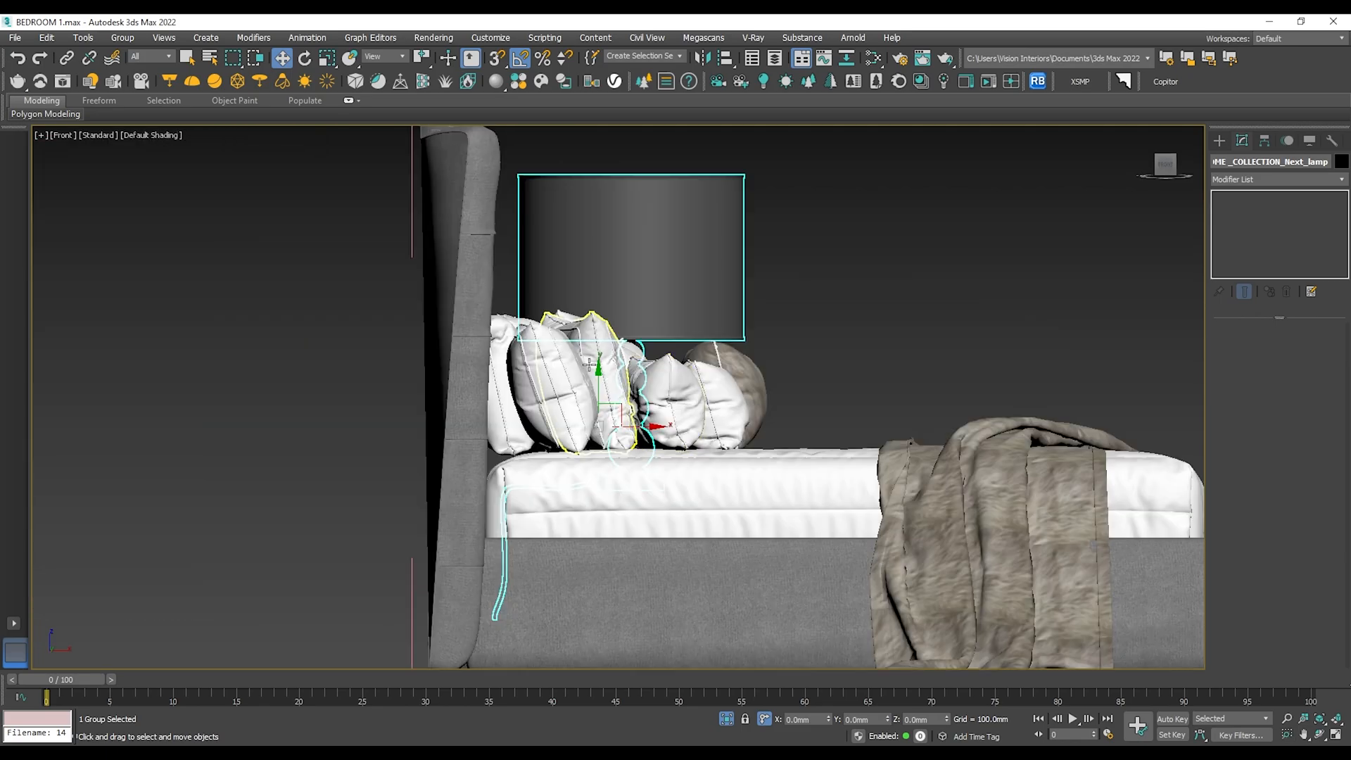
{"action": "key", "text": "l"}
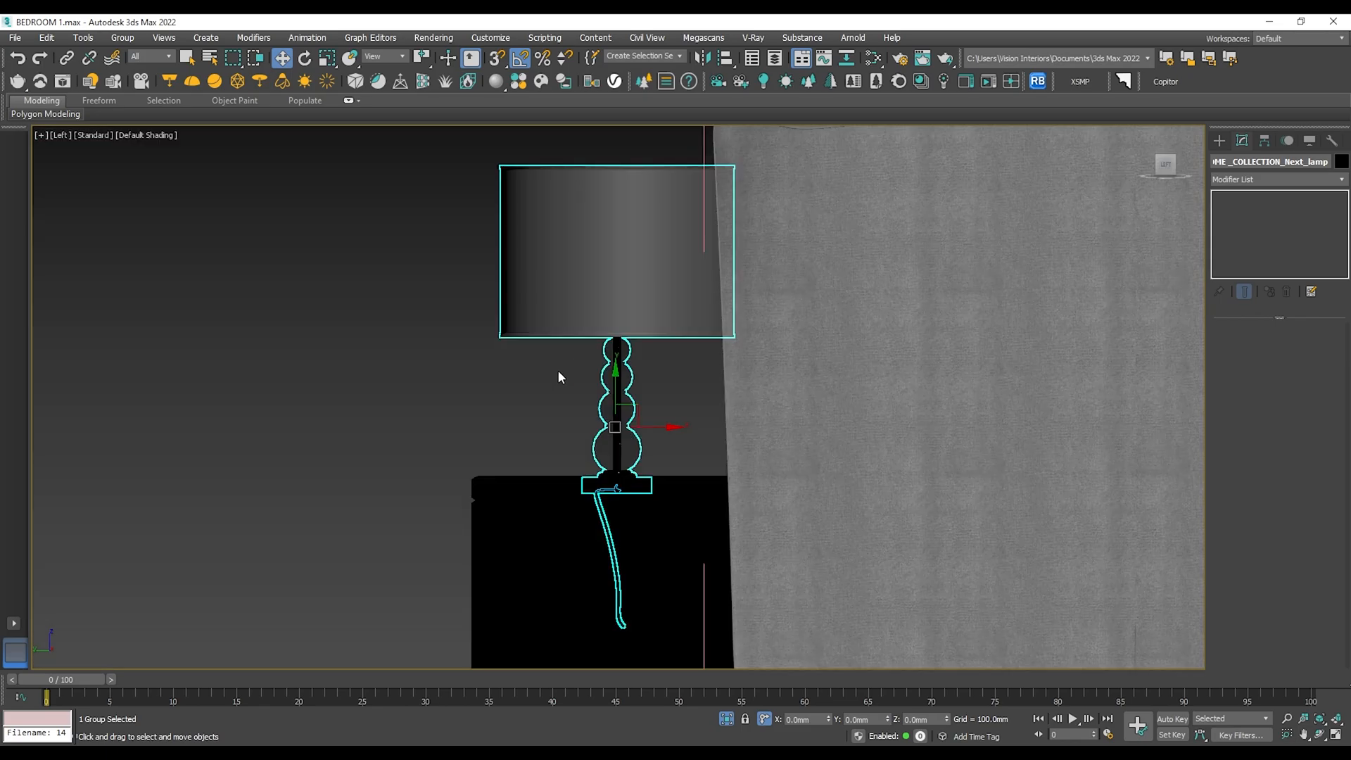
{"action": "left_click_drag", "start_coordinate": [616, 381], "coordinate": [616, 358]}
{"action": "key", "text": "F3"}
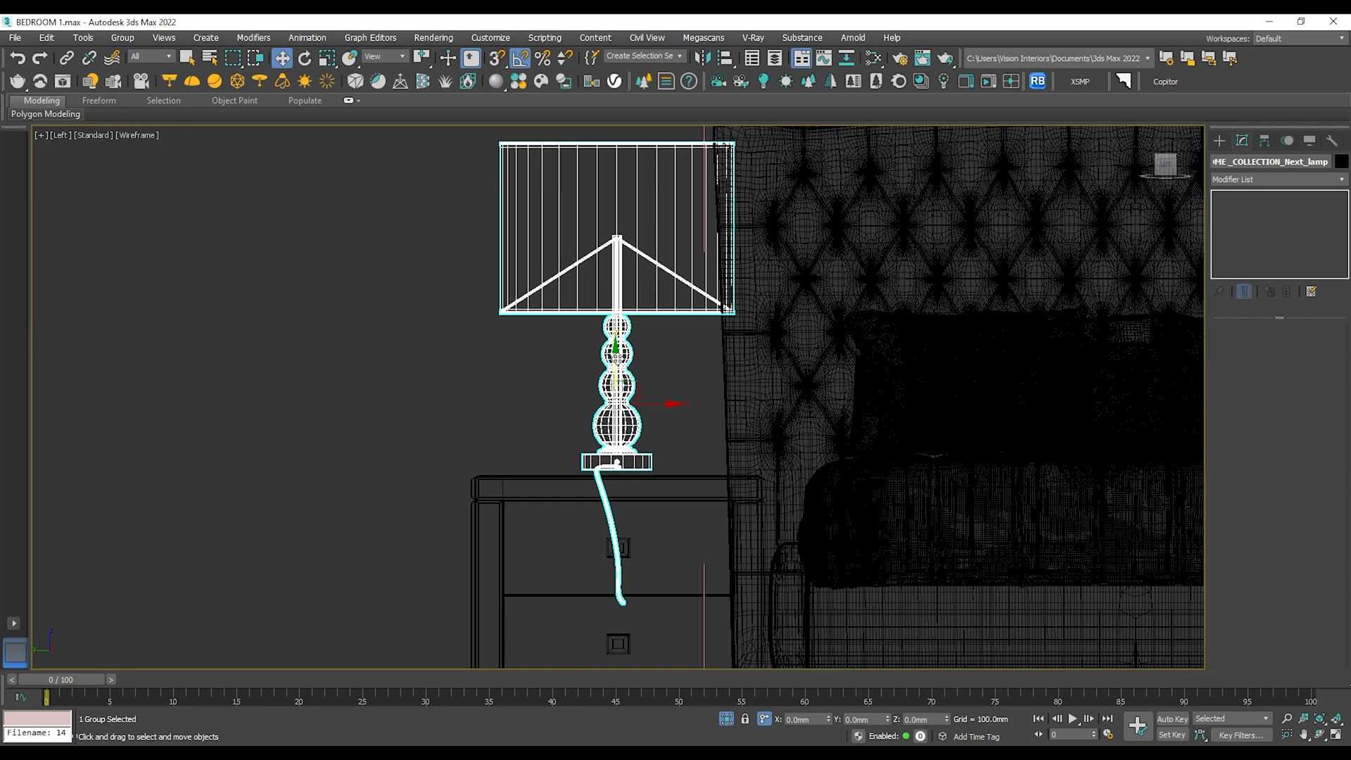
{"action": "left_click", "coordinate": [500, 395]}
Select all the bed furniture in the shaded Perspective view and close the opened bed group.
{"action": "key", "text": "p"}
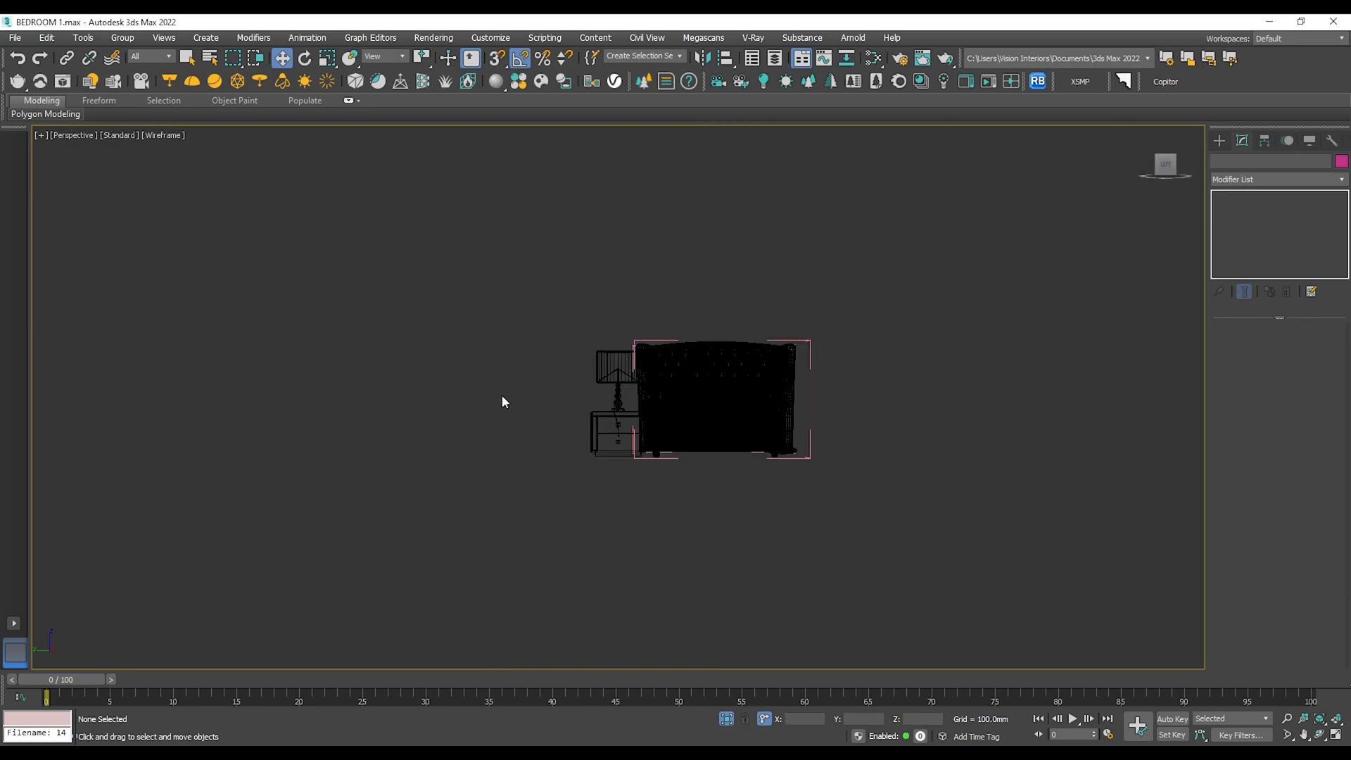
{"action": "scroll", "coordinate": [703, 415], "scroll_direction": "up", "scroll_amount": 6}
{"action": "mouse_move", "coordinate": [635, 449]}
{"action": "middle_mouse_down", "text": "alt"}
{"action": "mouse_move", "coordinate": [724, 467]}
{"action": "mouse_move", "coordinate": [847, 454]}
{"action": "middle_mouse_up", "text": "alt"}
{"action": "scroll", "coordinate": [723, 466], "scroll_direction": "down", "scroll_amount": 2}
{"action": "key", "text": "F3"}
{"action": "left_click_drag", "start_coordinate": [1028, 595], "coordinate": [233, 231]}
{"action": "left_click", "coordinate": [122, 43]}
{"action": "left_click", "coordinate": [145, 131]}
{"action": "left_click", "coordinate": [478, 202]}
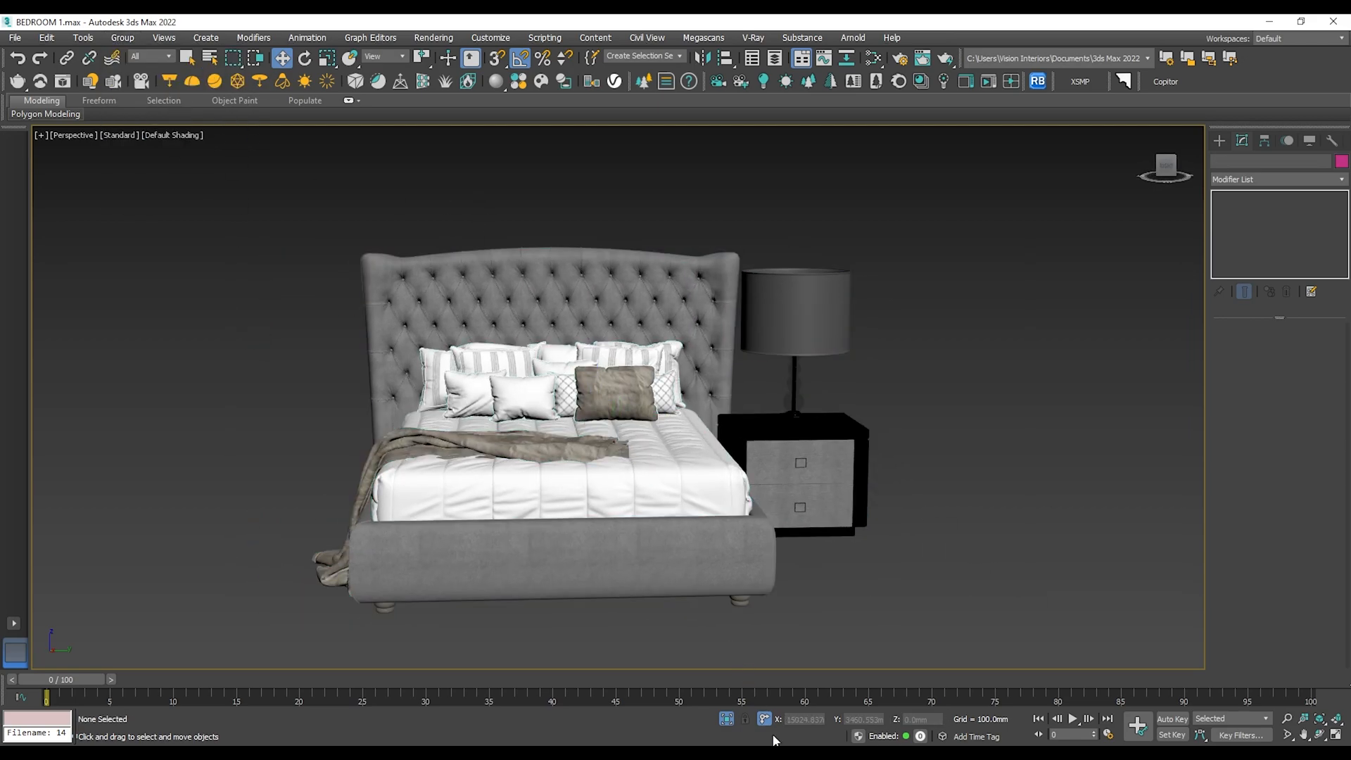
Exit isolation to show the whole bedroom around the bed and nightstand.
{"action": "left_click", "coordinate": [726, 719]}
{"action": "key", "text": "alt+c"}
{"action": "left_click", "coordinate": [471, 225]}
{"action": "middle_click_drag", "start_coordinate": [786, 394], "coordinate": [647, 426], "text": "alt"}
{"action": "scroll", "coordinate": [935, 404], "scroll_direction": "up", "scroll_amount": 5}
{"action": "scroll", "coordinate": [647, 426], "scroll_direction": "up", "scroll_amount": 6}
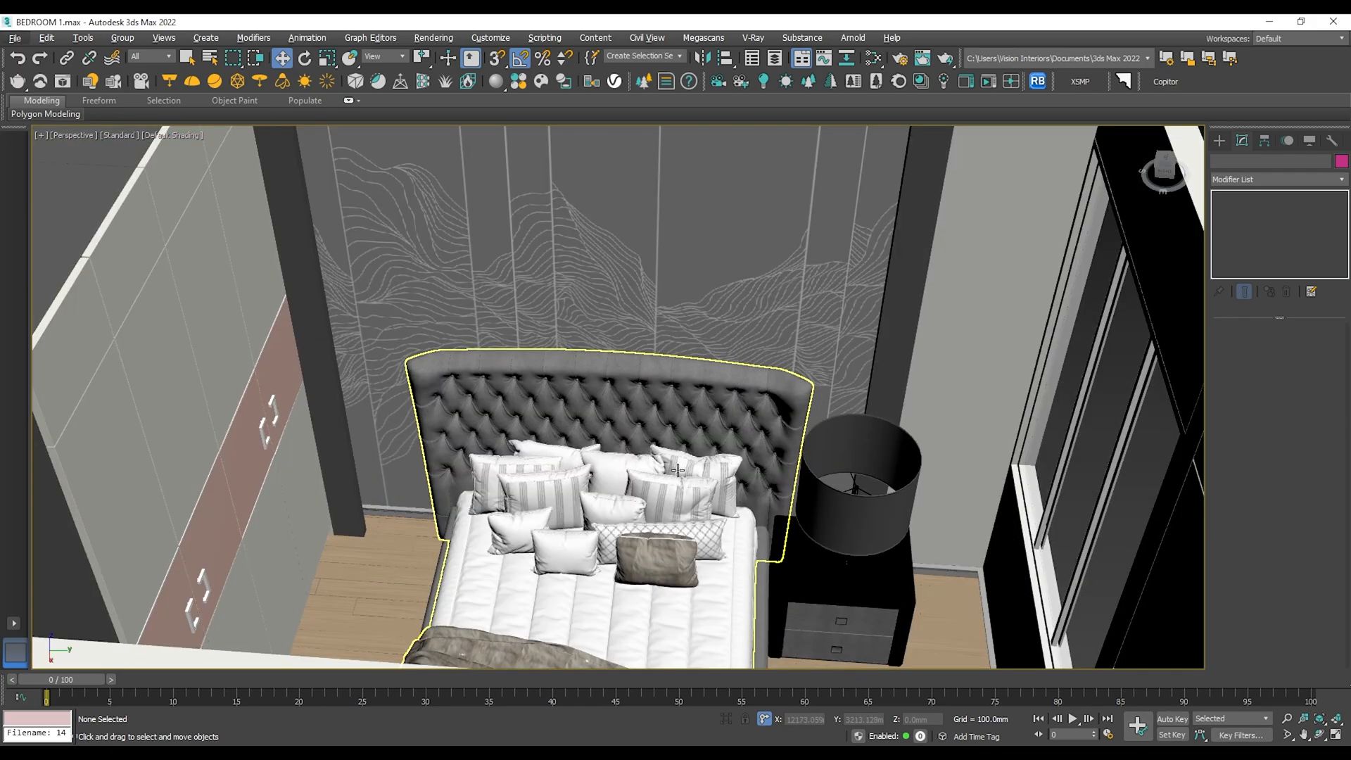
Combine the bed pieces, nightstand and lamp into one group with the default name.
{"action": "left_click", "coordinate": [675, 478]}
{"action": "left_click", "coordinate": [843, 504], "text": "ctrl"}
{"action": "left_click", "coordinate": [830, 575], "text": "ctrl"}
{"action": "middle_click_drag", "start_coordinate": [661, 584], "coordinate": [662, 536]}
{"action": "left_click_drag", "start_coordinate": [680, 479], "coordinate": [638, 475]}
{"action": "right_click", "coordinate": [638, 475]}
{"action": "left_click", "coordinate": [755, 573], "text": "ctrl"}
{"action": "left_click", "coordinate": [121, 38]}
{"action": "left_click", "coordinate": [137, 73]}
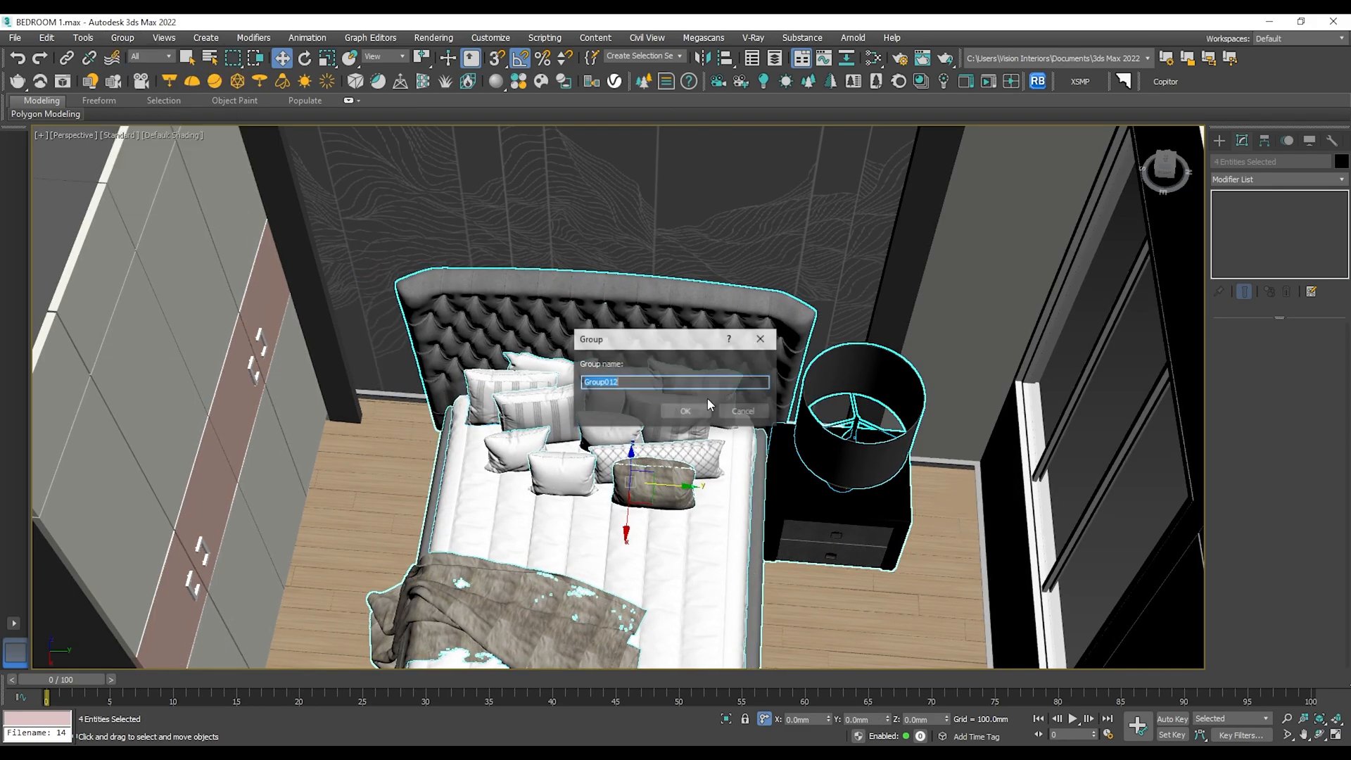
{"action": "left_click", "coordinate": [688, 414]}
Reposition the grouped furniture in Top view so that the headboard sits against the panelled wall.
{"action": "middle_click_drag", "start_coordinate": [695, 497], "coordinate": [721, 492], "text": "alt"}
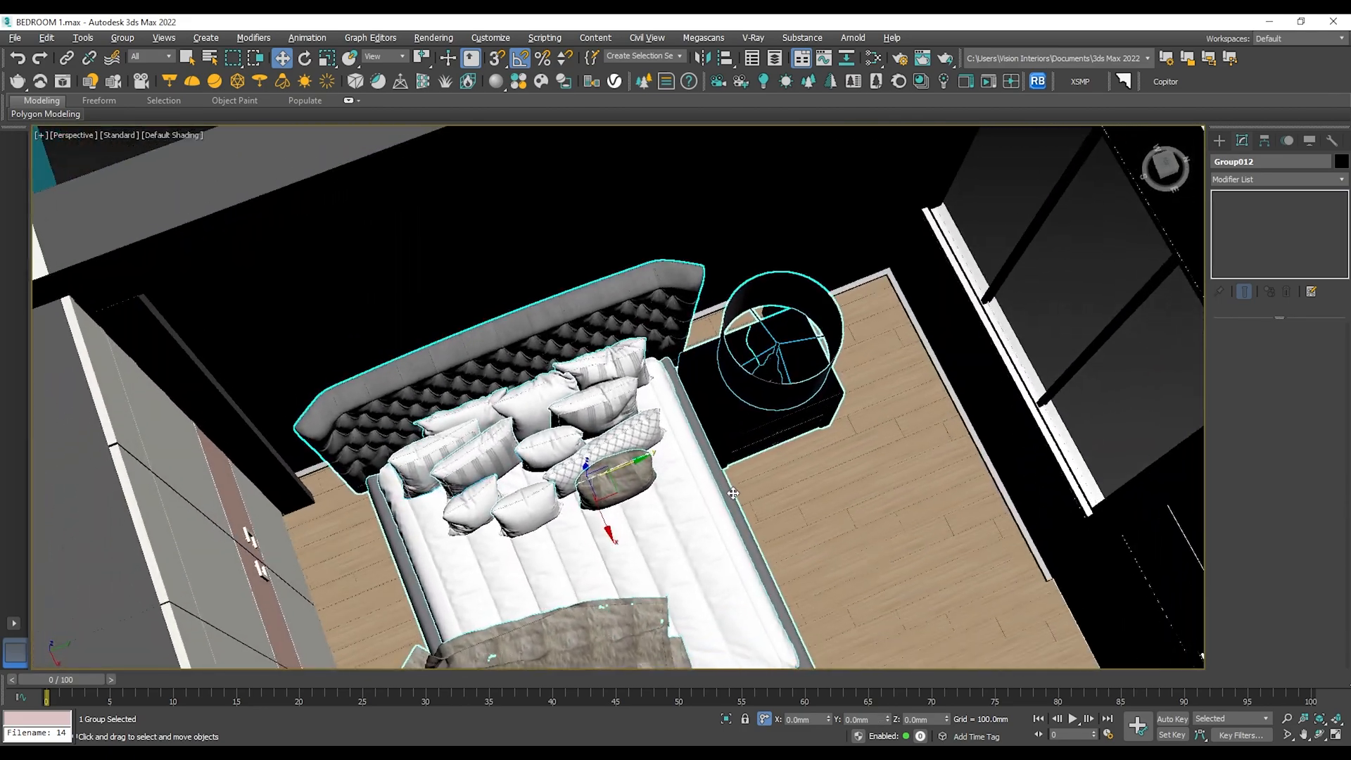
{"action": "key", "text": "t"}
{"action": "key", "text": "z"}
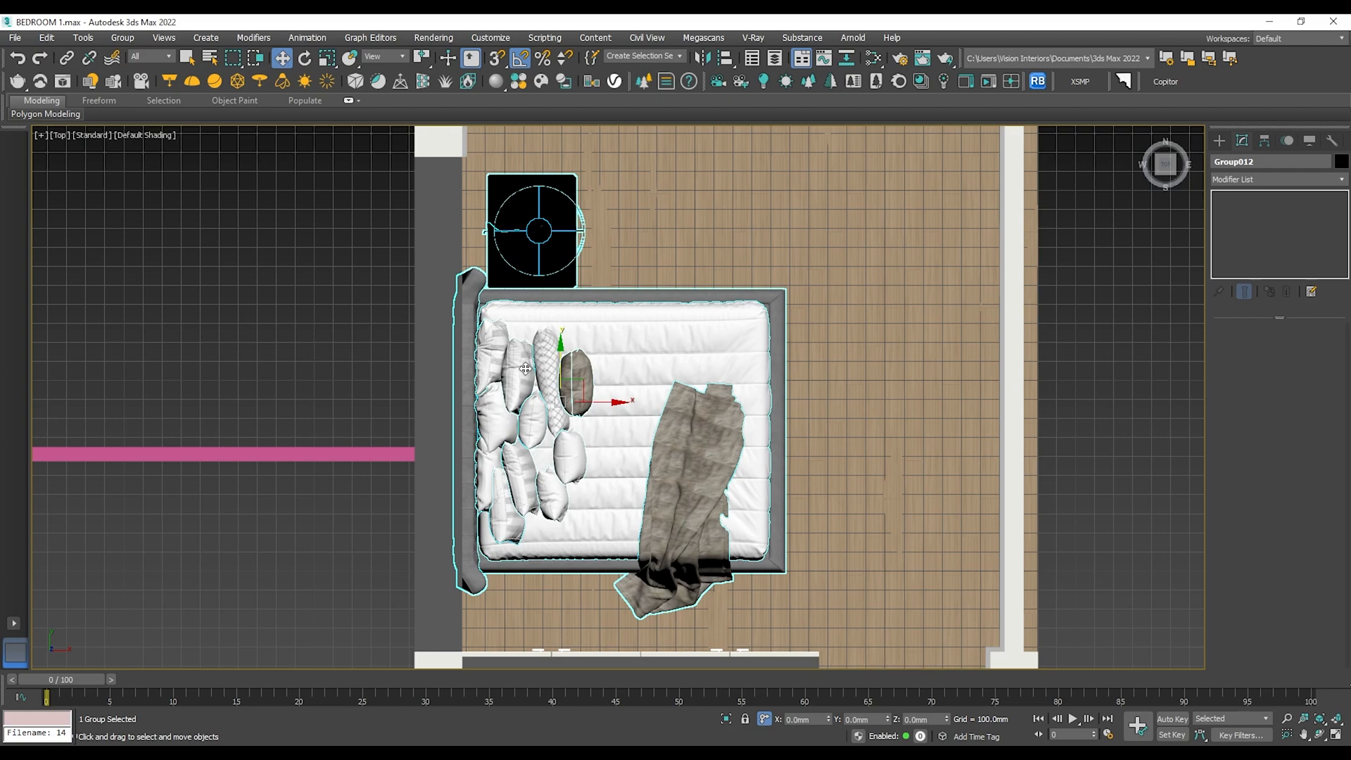
{"action": "scroll", "coordinate": [526, 368], "scroll_direction": "up", "scroll_amount": 2}
{"action": "key", "text": "F3"}
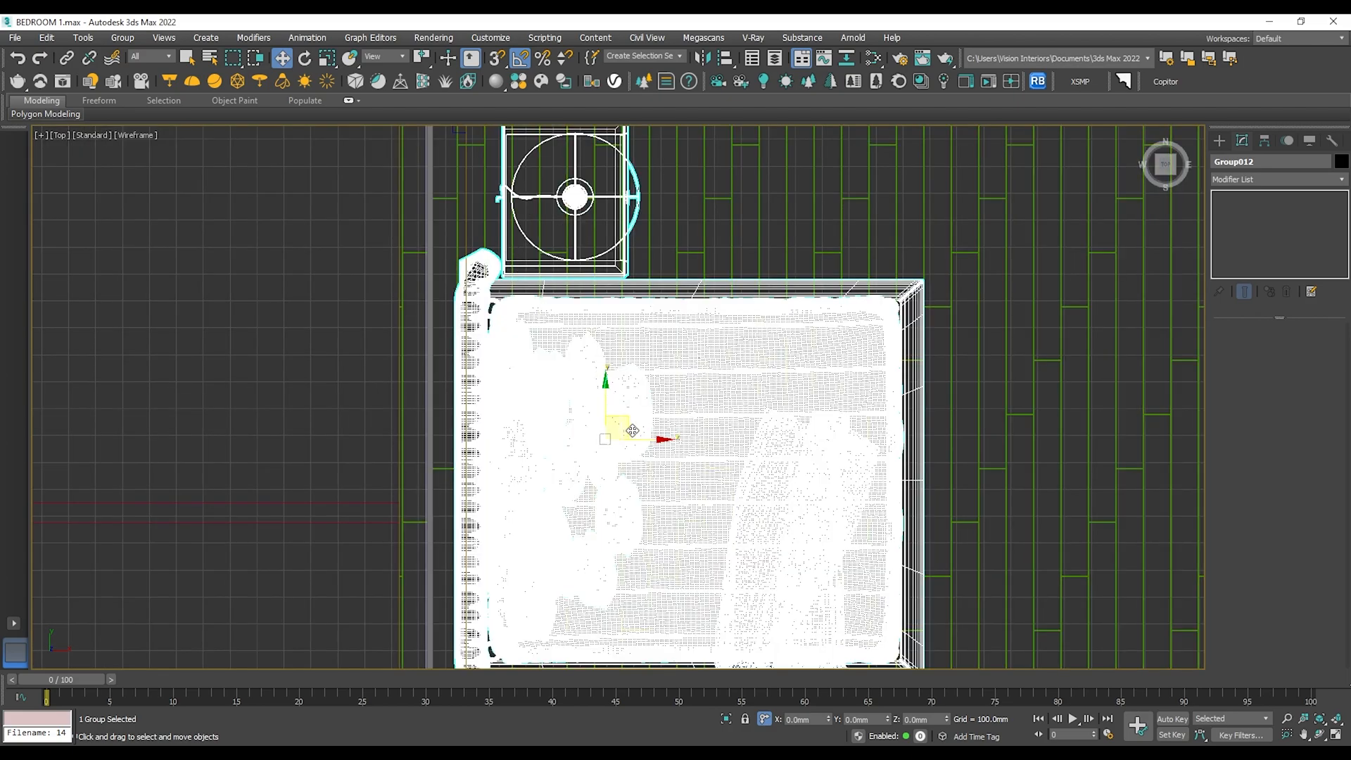
{"action": "left_click_drag", "start_coordinate": [652, 445], "coordinate": [675, 450]}
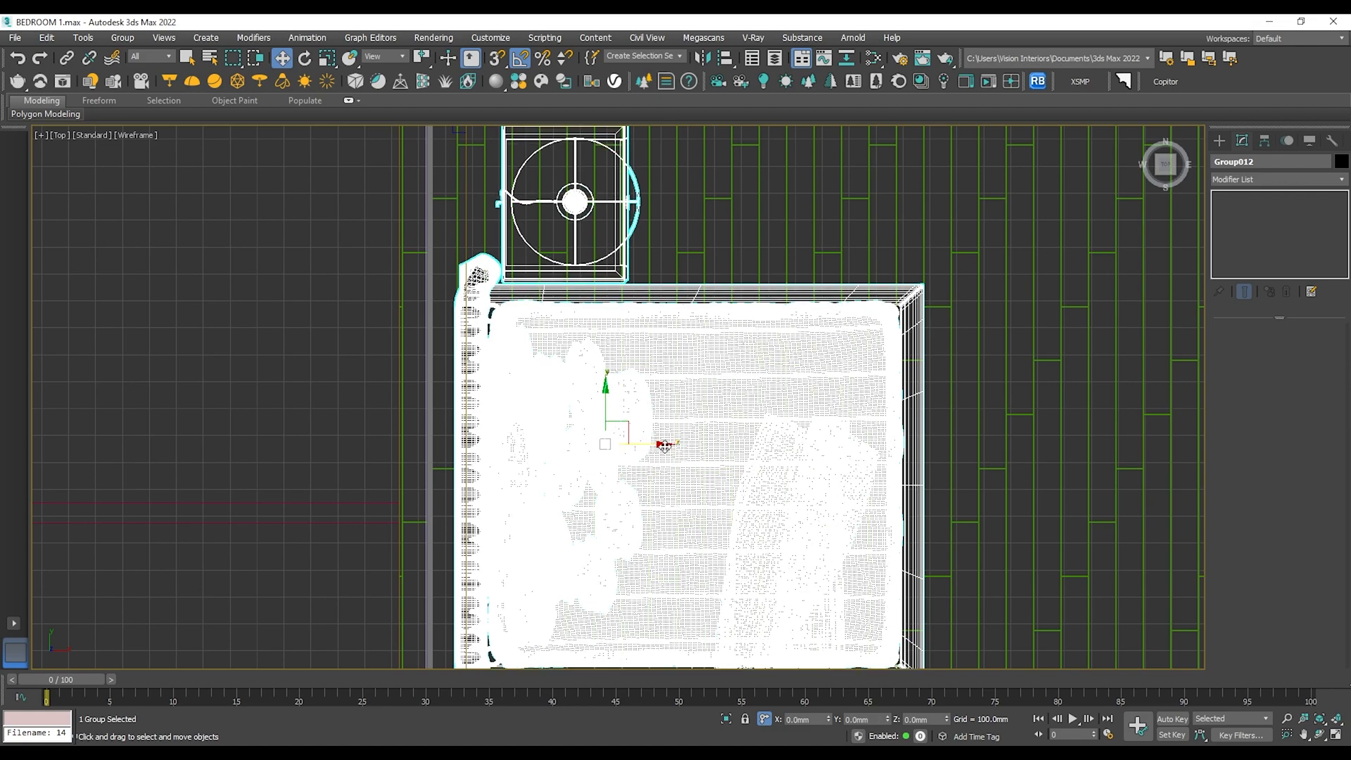
{"action": "mouse_move", "coordinate": [653, 446]}
{"action": "left_mouse_down"}
{"action": "mouse_move", "coordinate": [687, 448]}
{"action": "mouse_move", "coordinate": [621, 436]}
{"action": "left_mouse_up"}
{"action": "key", "text": "F3"}
{"action": "key", "text": "F3"}
{"action": "key", "text": "p"}
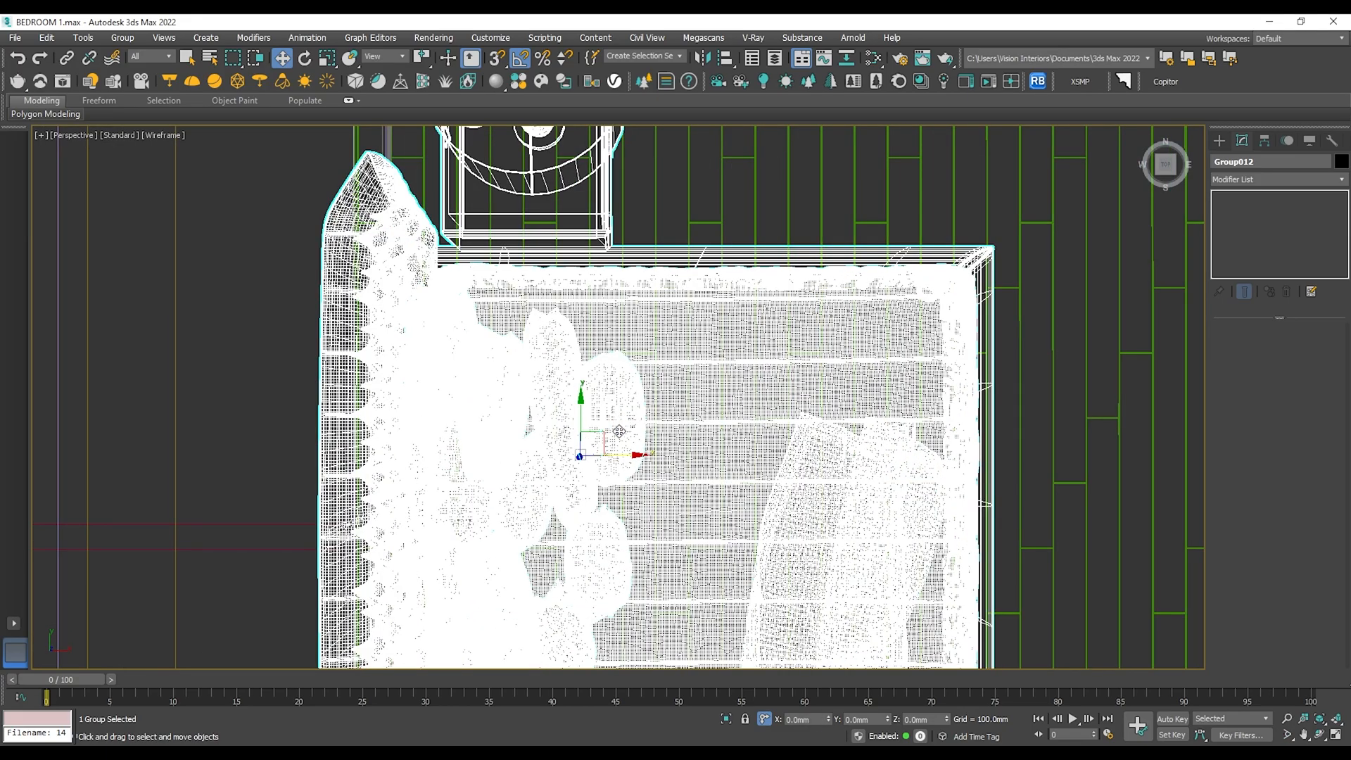
{"action": "key", "text": "F3"}
{"action": "mouse_move", "coordinate": [619, 431]}
{"action": "middle_mouse_down", "text": "alt"}
{"action": "mouse_move", "coordinate": [566, 498]}
{"action": "mouse_move", "coordinate": [555, 478]}
{"action": "mouse_move", "coordinate": [603, 350]}
{"action": "mouse_move", "coordinate": [669, 392]}
{"action": "middle_mouse_up", "text": "alt"}
{"action": "scroll", "coordinate": [676, 377], "scroll_direction": "down", "scroll_amount": 5}
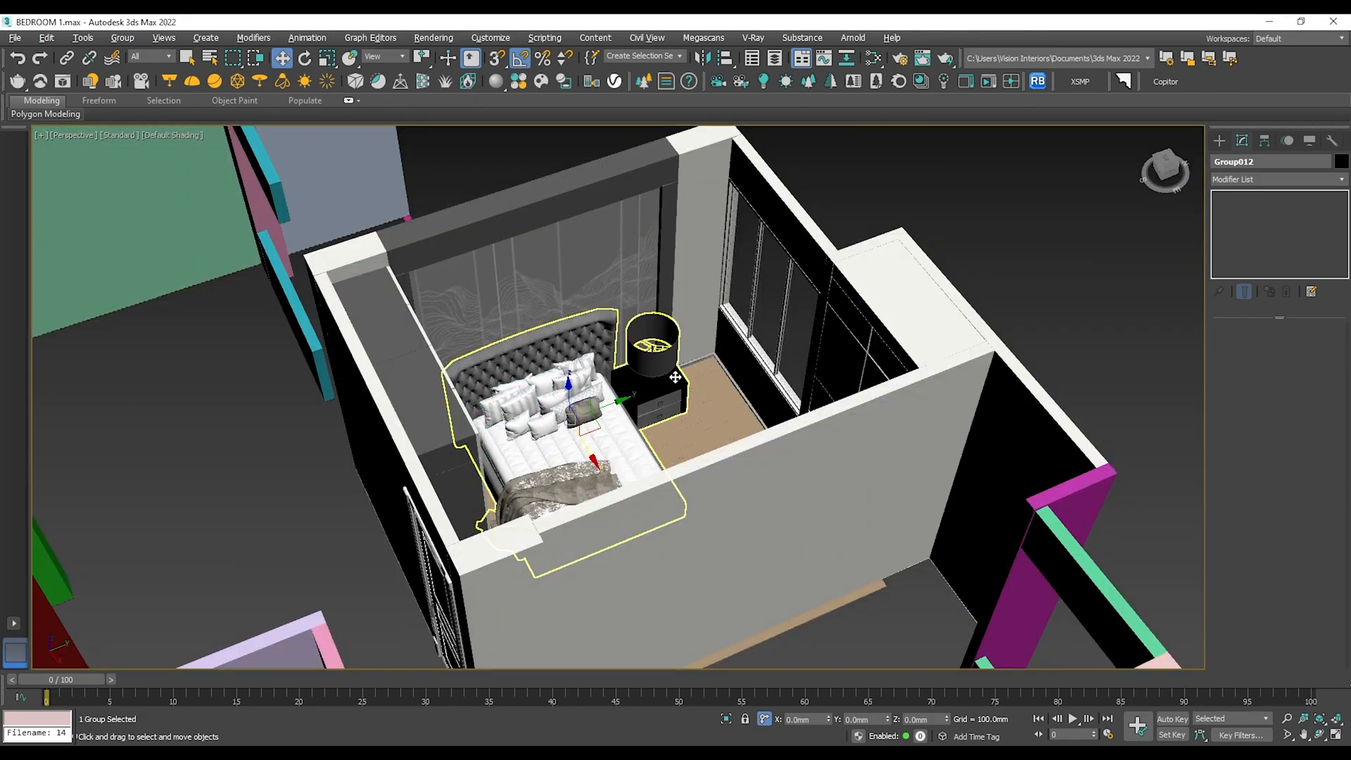
{"action": "left_click", "coordinate": [964, 209]}
Open the furniture group and delete the table lamp from the nightstand.
{"action": "scroll", "coordinate": [607, 346], "scroll_direction": "up", "scroll_amount": 6}
{"action": "middle_click_drag", "start_coordinate": [606, 347], "coordinate": [640, 417], "text": "alt"}
{"action": "middle_click_drag", "start_coordinate": [499, 405], "coordinate": [528, 429], "text": "alt"}
{"action": "middle_click_drag", "start_coordinate": [561, 352], "coordinate": [548, 438]}
{"action": "middle_click_drag", "start_coordinate": [647, 510], "coordinate": [724, 522], "text": "alt"}
{"action": "scroll", "coordinate": [616, 522], "scroll_direction": "up", "scroll_amount": 3}
{"action": "left_click", "coordinate": [680, 496]}
{"action": "scroll", "coordinate": [680, 509], "scroll_direction": "up", "scroll_amount": 2}
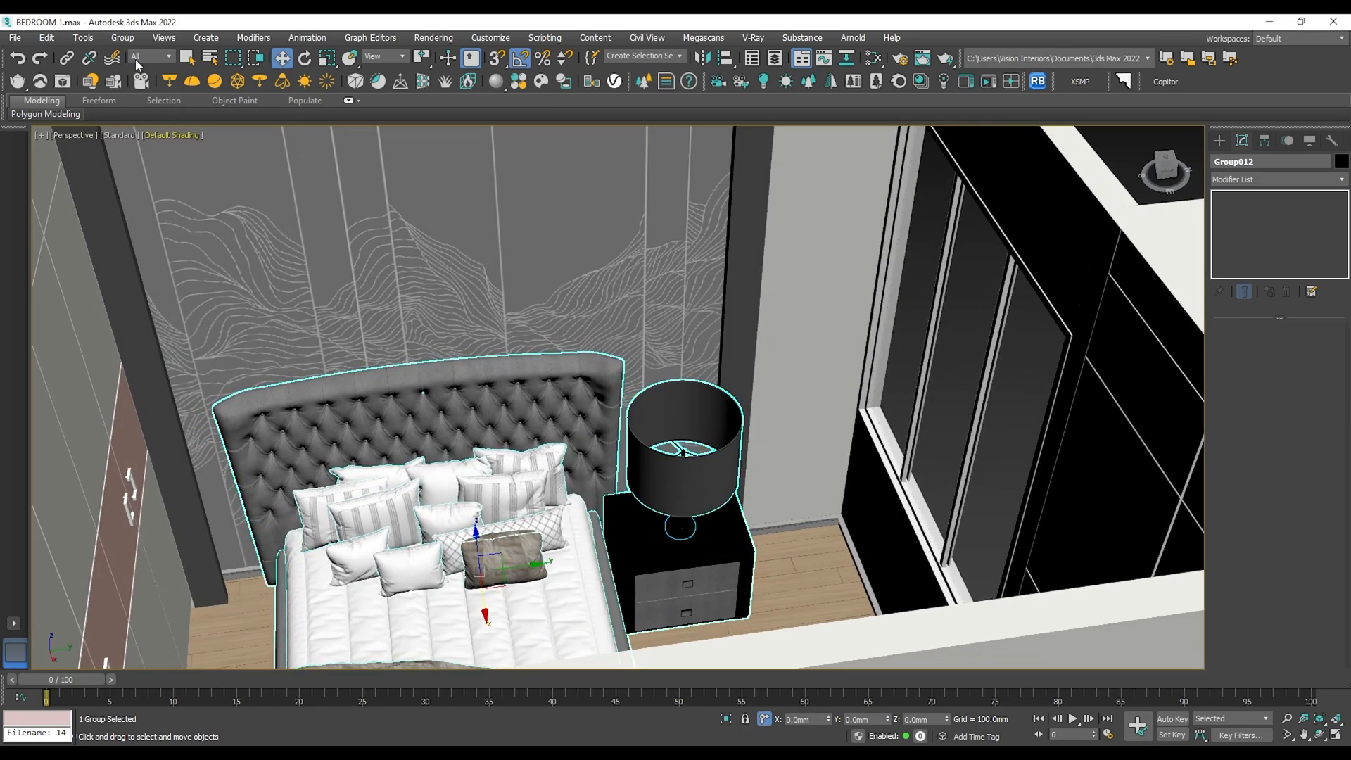
{"action": "left_click", "coordinate": [122, 37]}
{"action": "left_click", "coordinate": [147, 104]}
{"action": "left_click", "coordinate": [675, 477]}
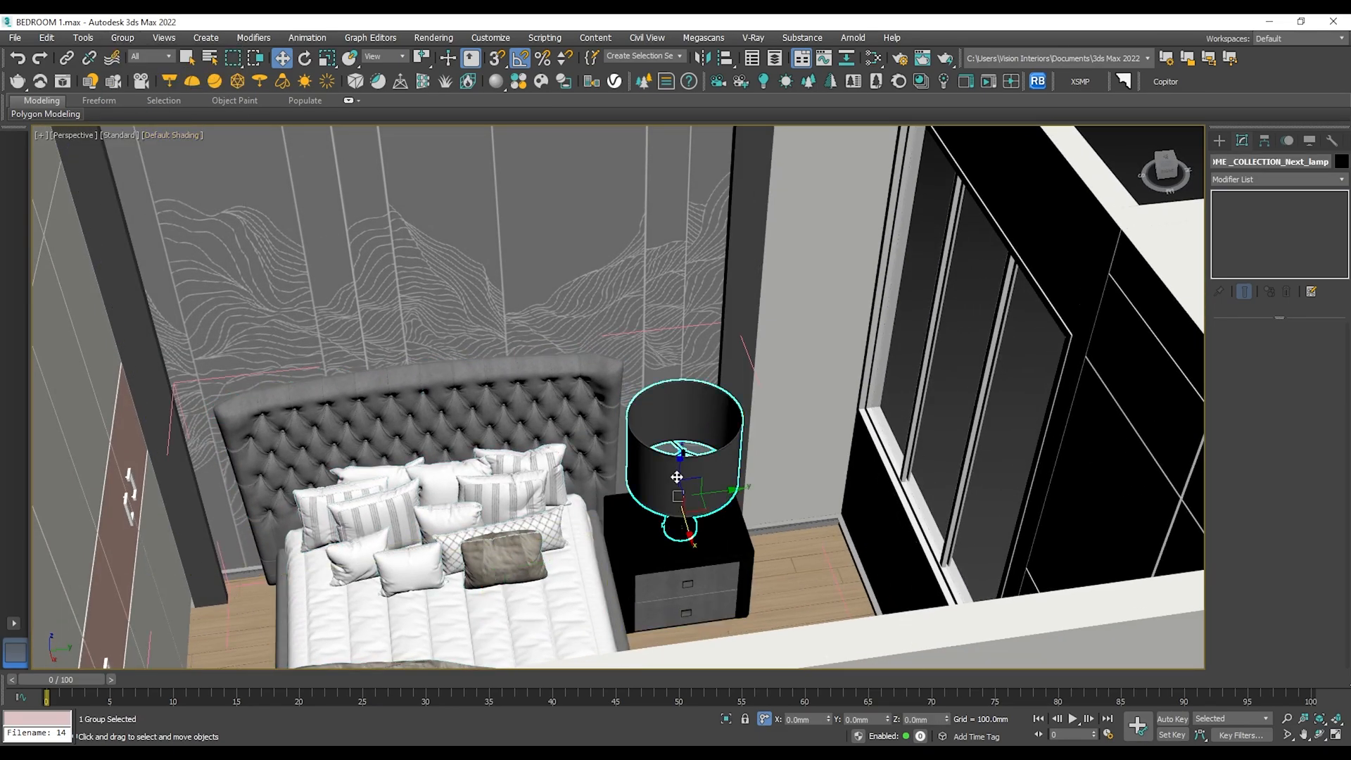
{"action": "key", "text": "Delete"}
{"action": "middle_click_drag", "start_coordinate": [690, 482], "coordinate": [754, 486]}
{"action": "scroll", "coordinate": [754, 486], "scroll_direction": "up", "scroll_amount": 3}
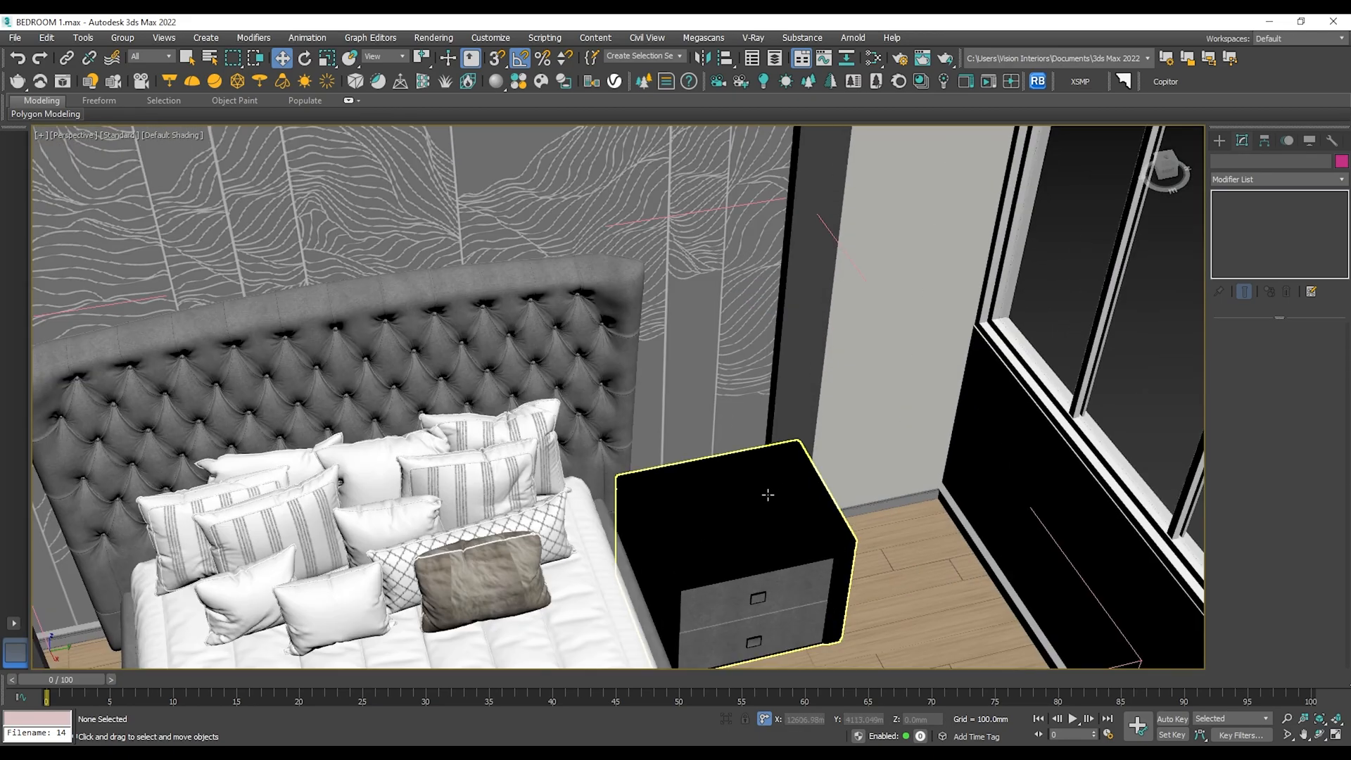
Merge the decor set with vase, books, cup and picture frame into the scene beside the bedroom.
{"action": "scroll", "coordinate": [760, 472], "scroll_direction": "down", "scroll_amount": 10}
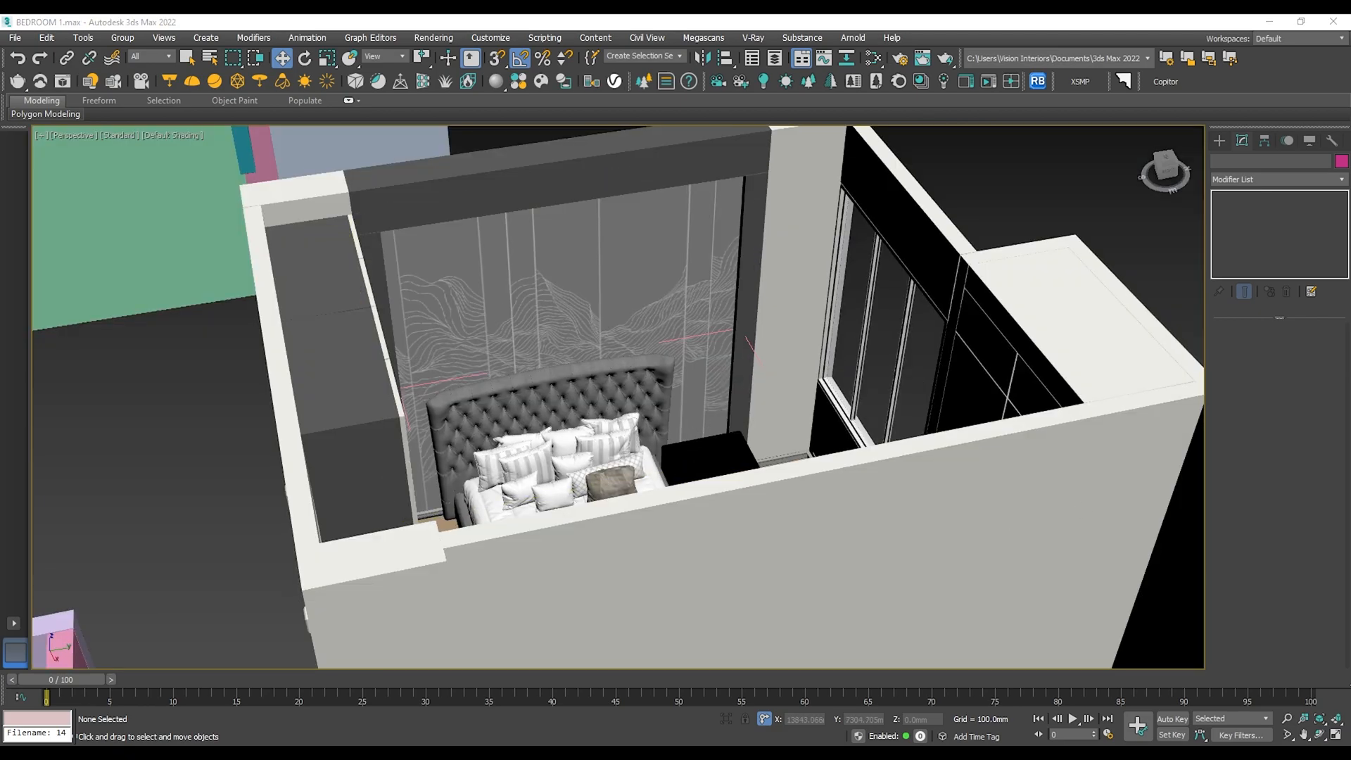
{"action": "left_click_drag", "start_coordinate": [689, 372], "coordinate": [687, 370]}
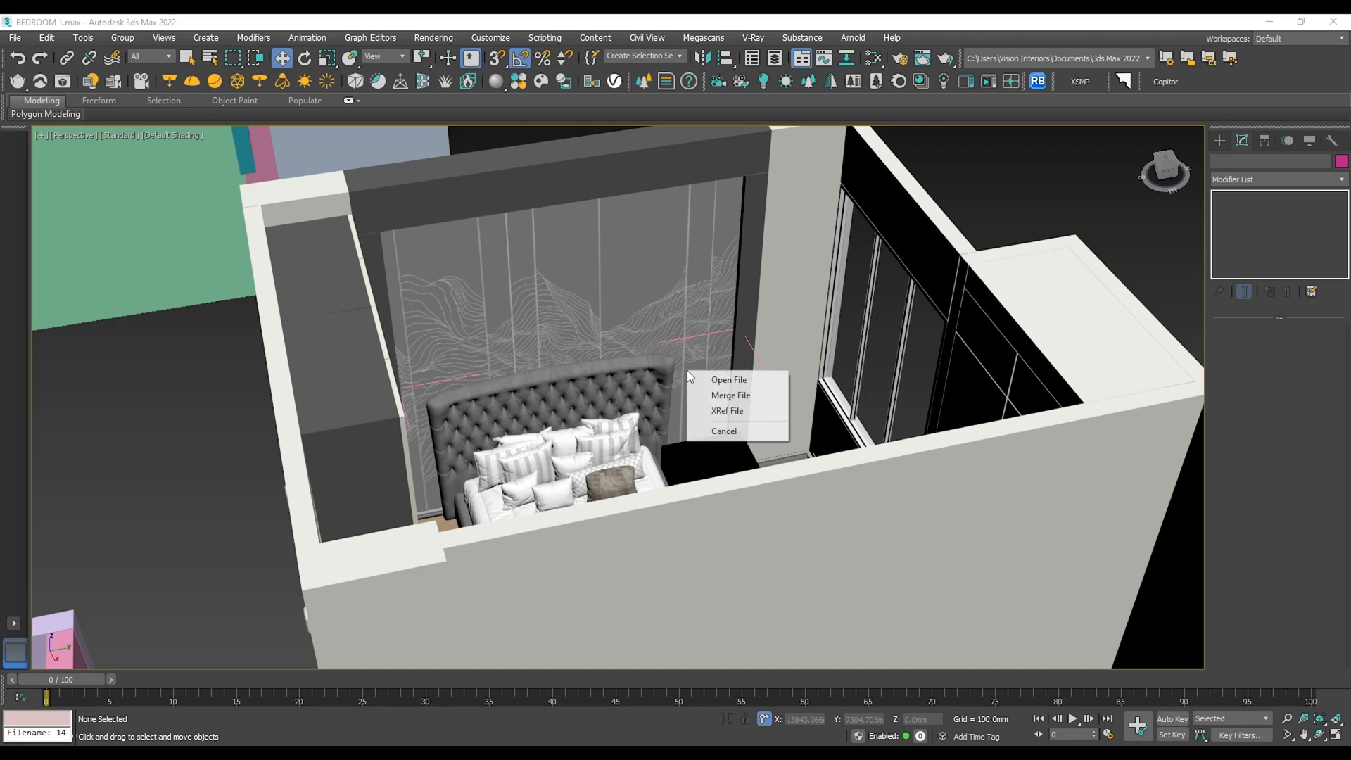
{"action": "left_click", "coordinate": [720, 394]}
{"action": "left_click", "coordinate": [766, 502]}
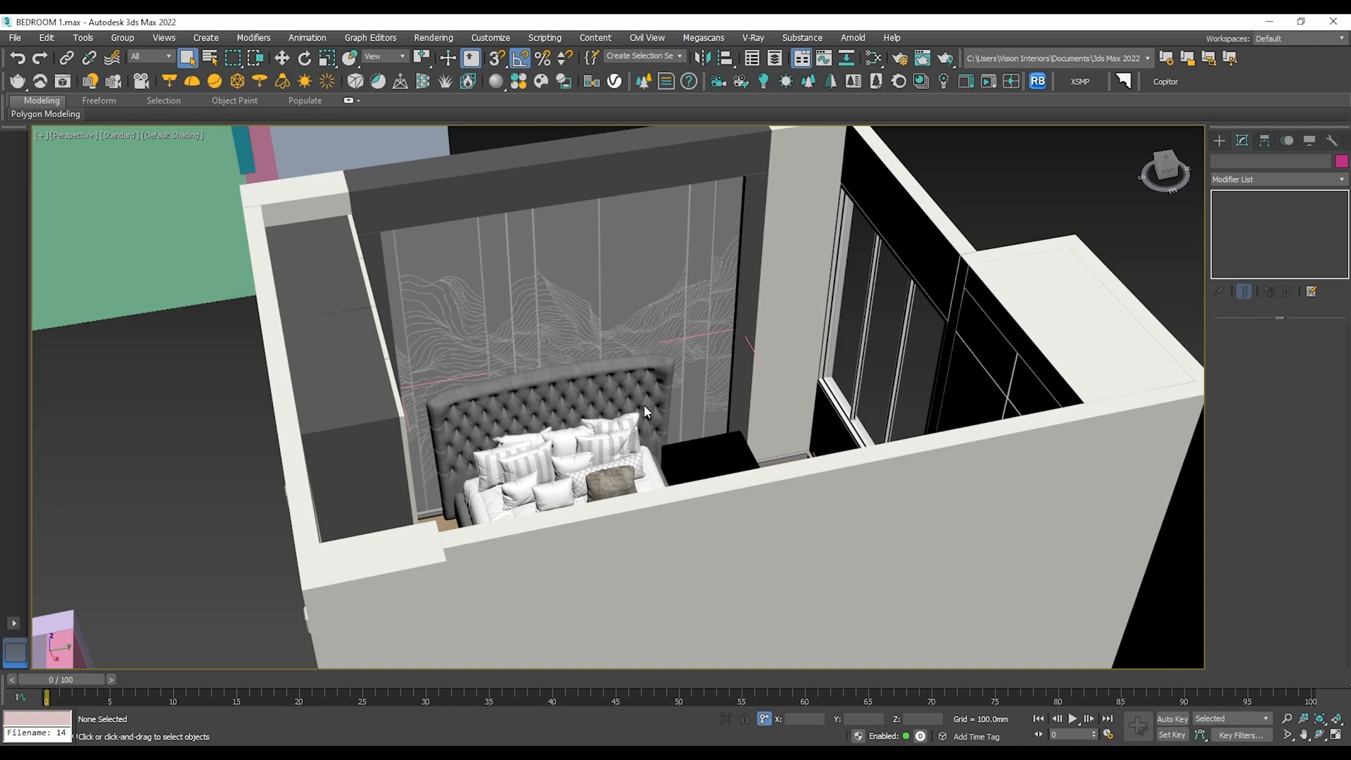
{"action": "scroll", "coordinate": [644, 415], "scroll_direction": "down", "scroll_amount": 5}
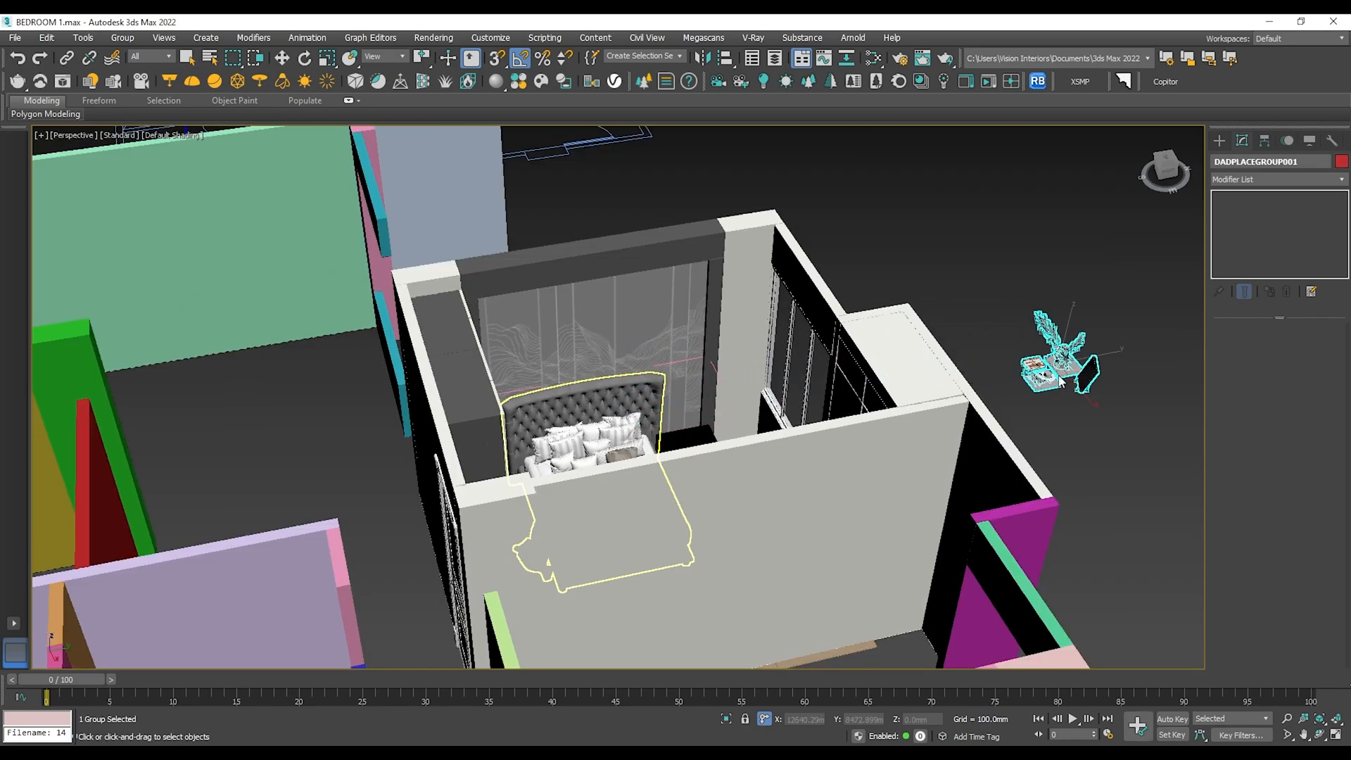
Isolate the nightstand together with the merged decor accessories and clear the selection.
{"action": "key", "text": "alt+q"}
{"action": "scroll", "coordinate": [973, 397], "scroll_direction": "down", "scroll_amount": 5}
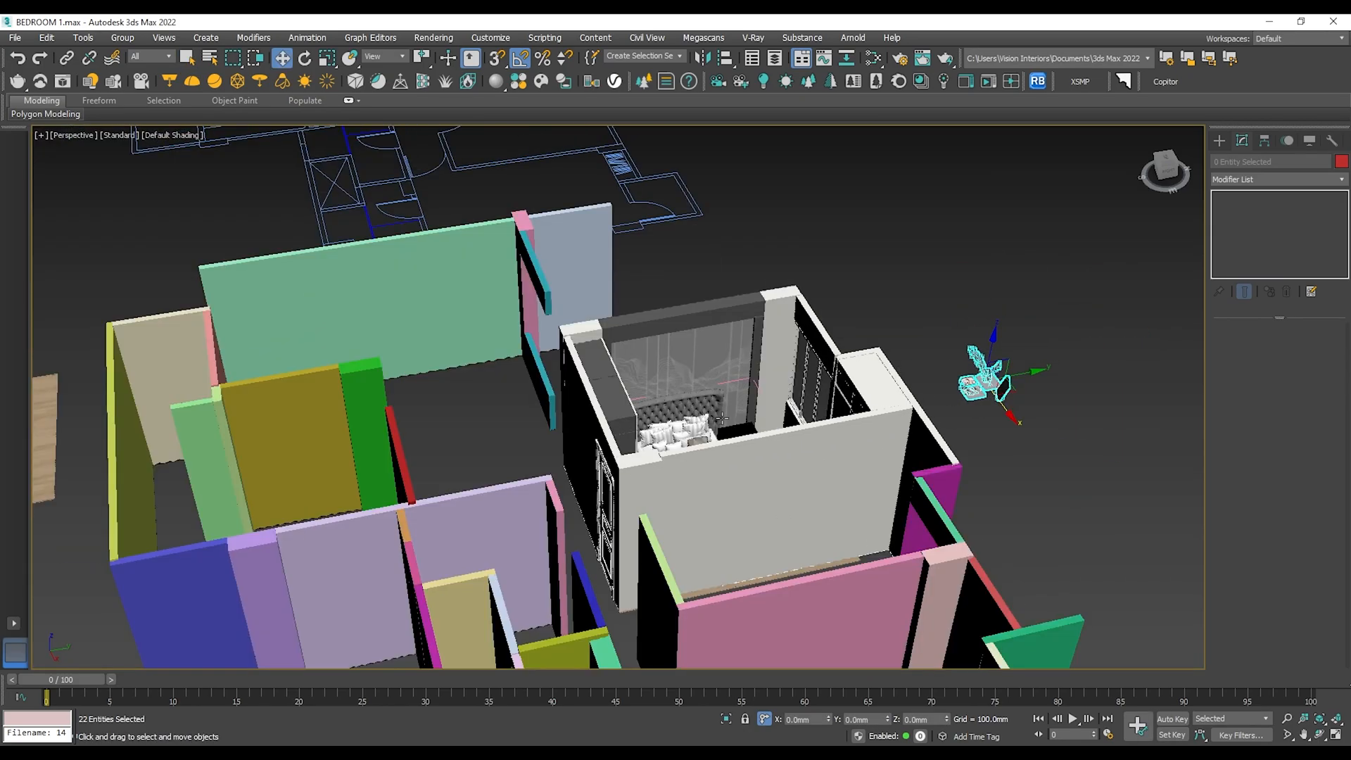
{"action": "scroll", "coordinate": [743, 425], "scroll_direction": "up", "scroll_amount": 5}
{"action": "key", "text": "alt+q"}
{"action": "left_click", "coordinate": [924, 432]}
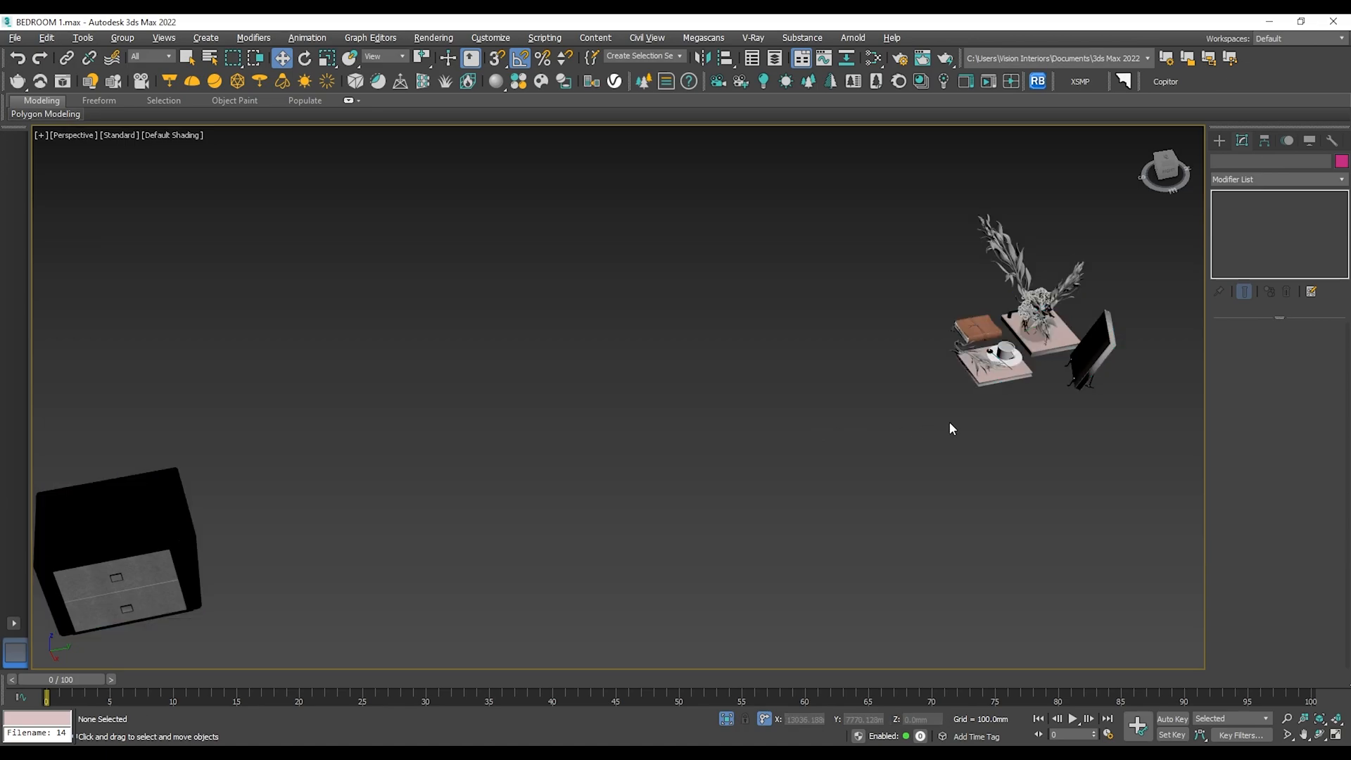
Select all the decor accessories and move them over the nightstand in Left view.
{"action": "key", "text": "ctrl+a"}
{"action": "key", "text": "f"}
{"action": "scroll", "coordinate": [892, 338], "scroll_direction": "down", "scroll_amount": 5}
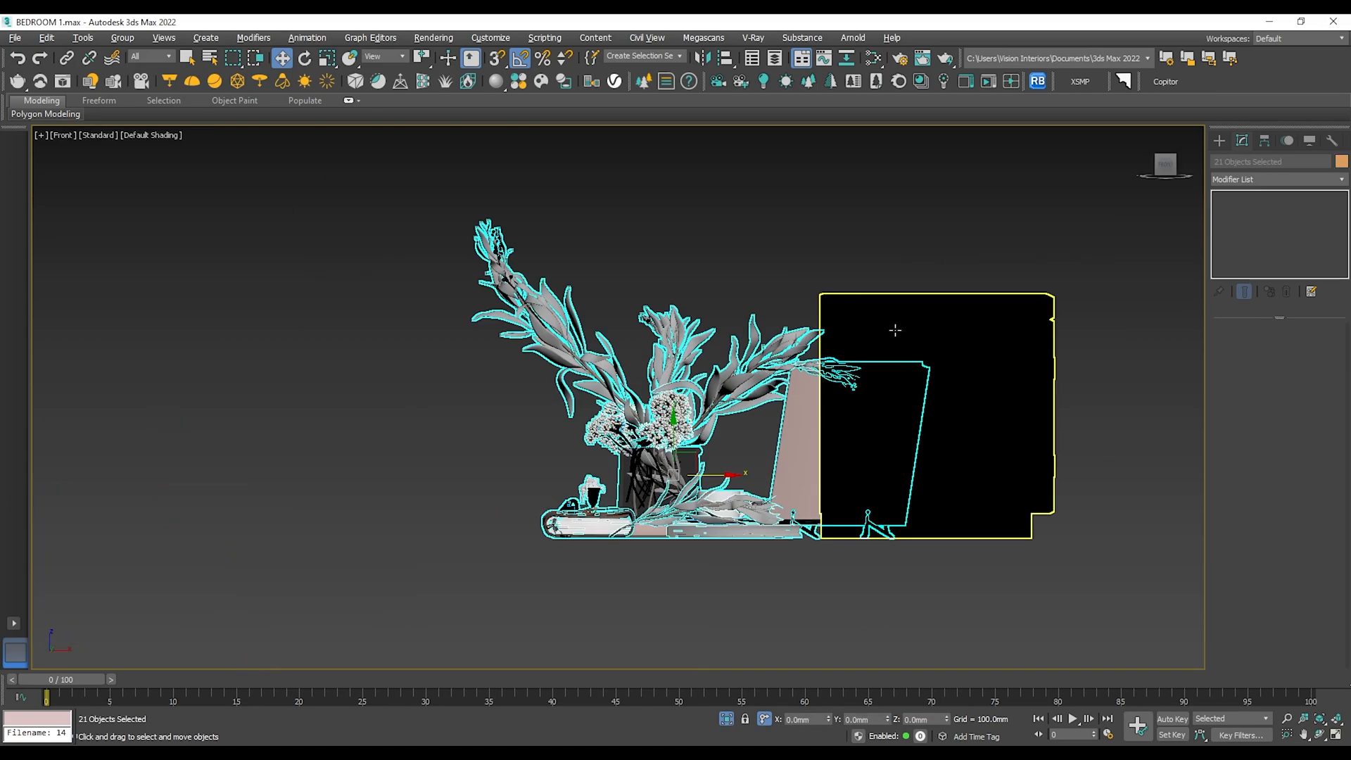
{"action": "scroll", "coordinate": [892, 347], "scroll_direction": "up", "scroll_amount": 2}
{"action": "key", "text": "l"}
{"action": "key", "text": "z"}
{"action": "scroll", "coordinate": [865, 387], "scroll_direction": "down", "scroll_amount": 4}
{"action": "left_click_drag", "start_coordinate": [847, 383], "coordinate": [1003, 366]}
{"action": "scroll", "coordinate": [985, 384], "scroll_direction": "up", "scroll_amount": 10}
{"action": "left_click_drag", "start_coordinate": [749, 354], "coordinate": [790, 356]}
Slide the accessories across the nightstand in Perspective view so that they lie over its top.
{"action": "key", "text": "p"}
{"action": "middle_click_drag", "start_coordinate": [790, 356], "coordinate": [846, 362], "text": "alt"}
{"action": "left_click_drag", "start_coordinate": [583, 454], "coordinate": [816, 465]}
{"action": "middle_click_drag", "start_coordinate": [816, 465], "coordinate": [891, 436], "text": "alt"}
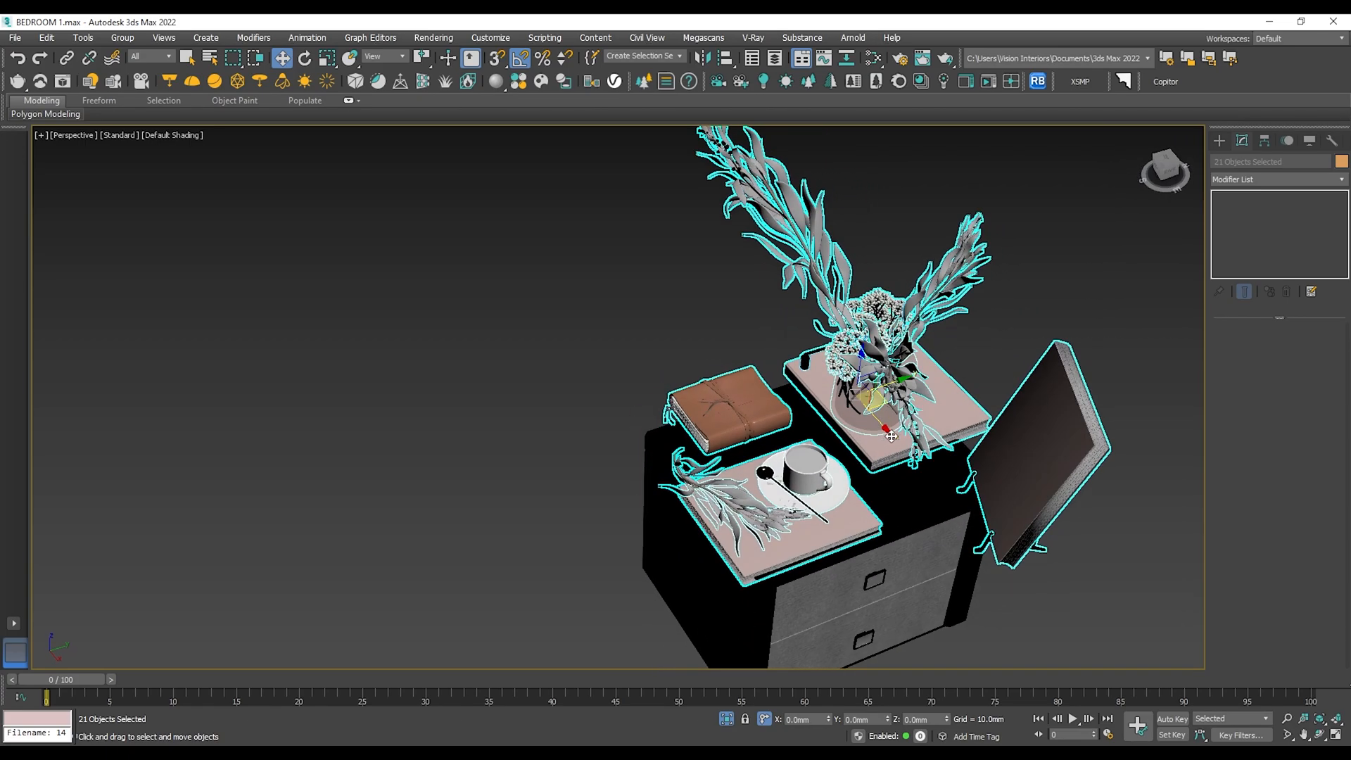
Mirror the accessories about the X axis with No Clone.
{"action": "left_click", "coordinate": [701, 57]}
{"action": "left_click", "coordinate": [645, 403]}
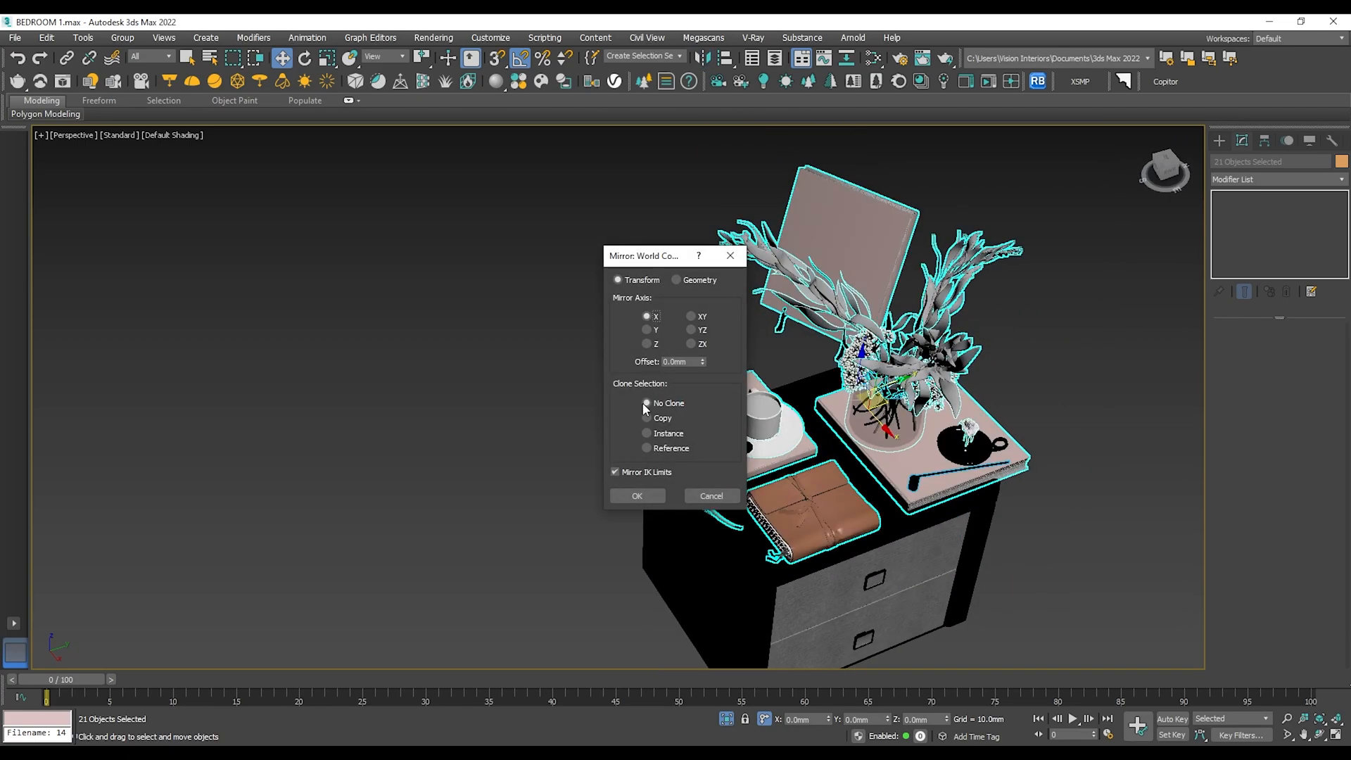
{"action": "left_click", "coordinate": [645, 498]}
{"action": "middle_click_drag", "start_coordinate": [936, 493], "coordinate": [823, 450], "text": "alt"}
{"action": "left_click", "coordinate": [1141, 491]}
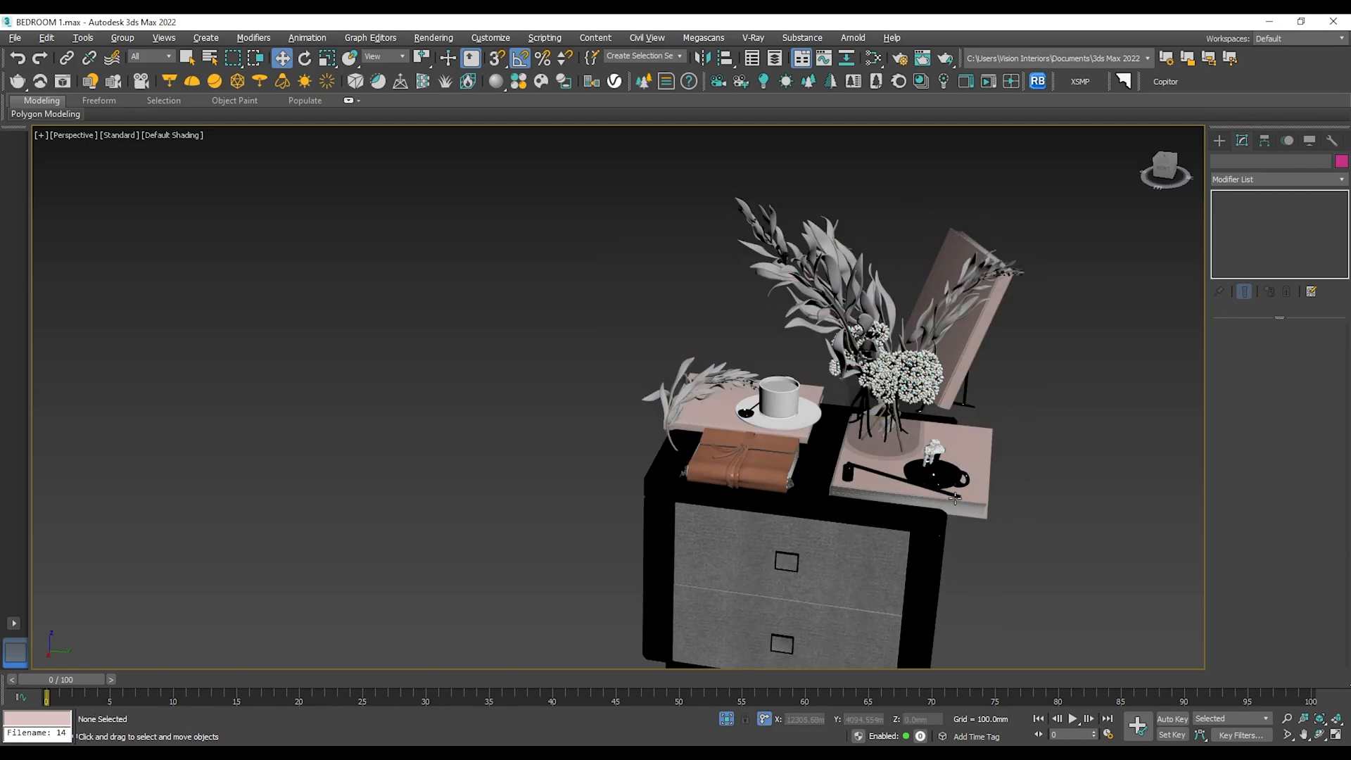
{"action": "middle_click_drag", "start_coordinate": [955, 498], "coordinate": [771, 444], "text": "alt"}
Nudge the leather notebook along Y, and delete the book under the cup together with the loose leaf sprig.
{"action": "left_click", "coordinate": [702, 403]}
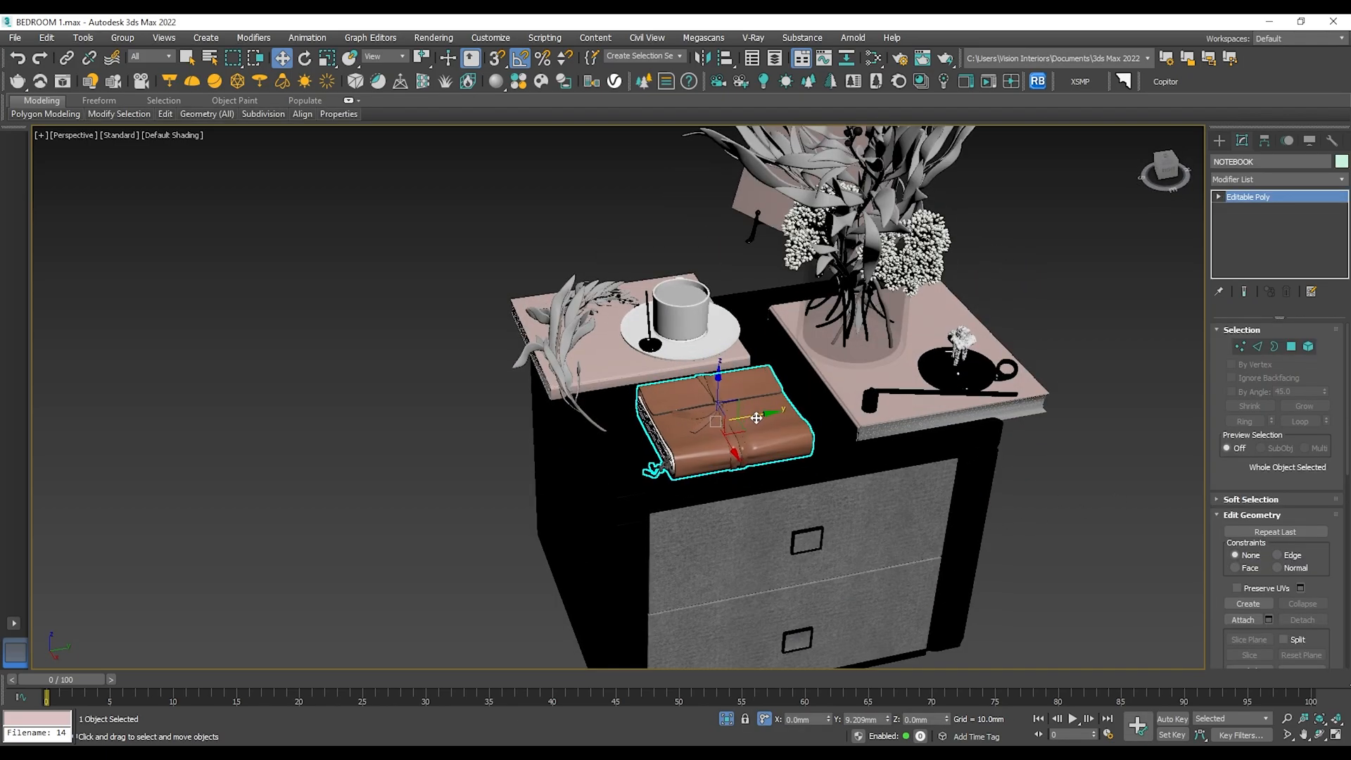
{"action": "scroll", "coordinate": [645, 343], "scroll_direction": "up", "scroll_amount": 5}
{"action": "left_click", "coordinate": [622, 358]}
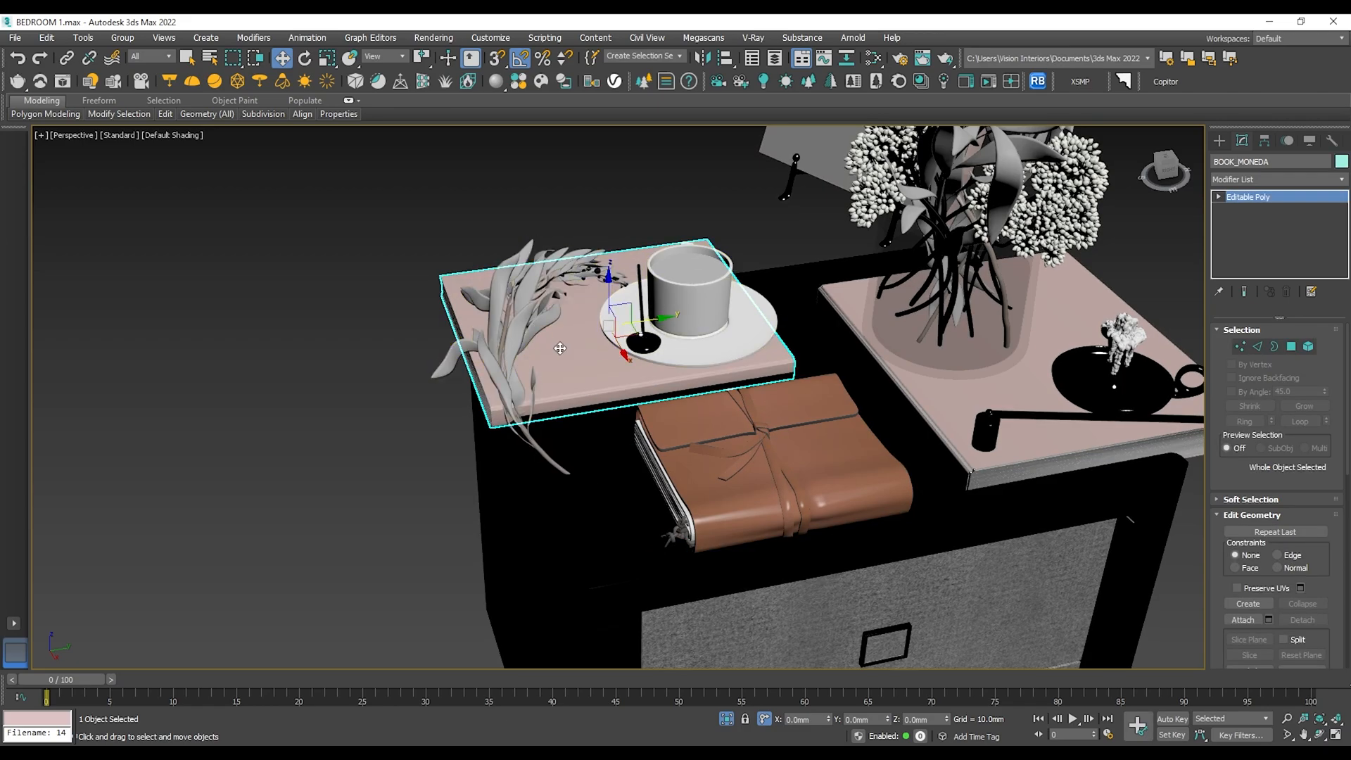
{"action": "key", "text": "Delete"}
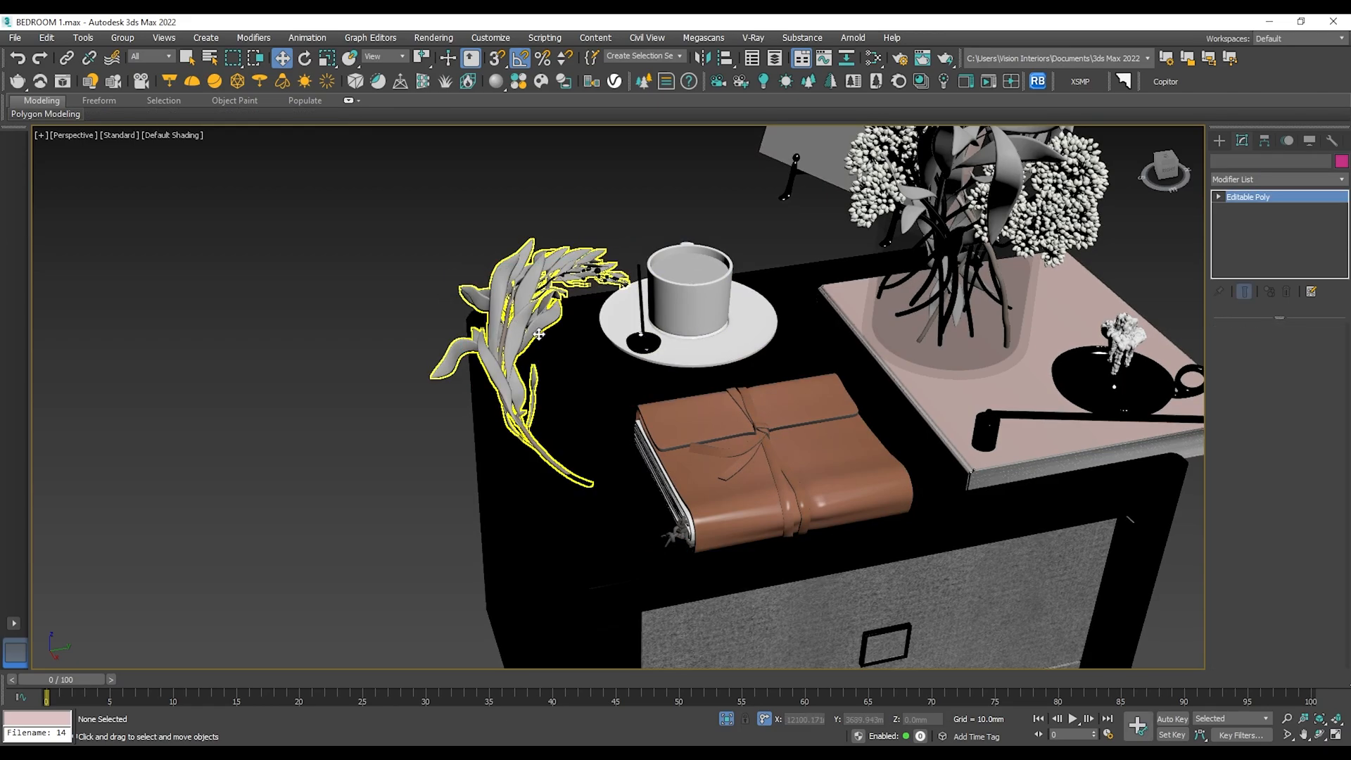
{"action": "left_click", "coordinate": [526, 327]}
{"action": "key", "text": "Delete"}
Slide the cup, saucer and spoon and the leather notebook away from the vase towards the nightstand's side edge.
{"action": "left_click", "coordinate": [671, 341]}
{"action": "left_click", "coordinate": [640, 344], "text": "ctrl"}
{"action": "left_click", "coordinate": [685, 293], "text": "ctrl"}
{"action": "left_click_drag", "start_coordinate": [717, 299], "coordinate": [604, 314]}
{"action": "left_click", "coordinate": [795, 459]}
{"action": "left_click_drag", "start_coordinate": [795, 458], "coordinate": [685, 473]}
{"action": "middle_click_drag", "start_coordinate": [811, 458], "coordinate": [583, 479]}
{"action": "middle_click_drag", "start_coordinate": [893, 400], "coordinate": [844, 444]}
{"action": "left_click", "coordinate": [844, 445]}
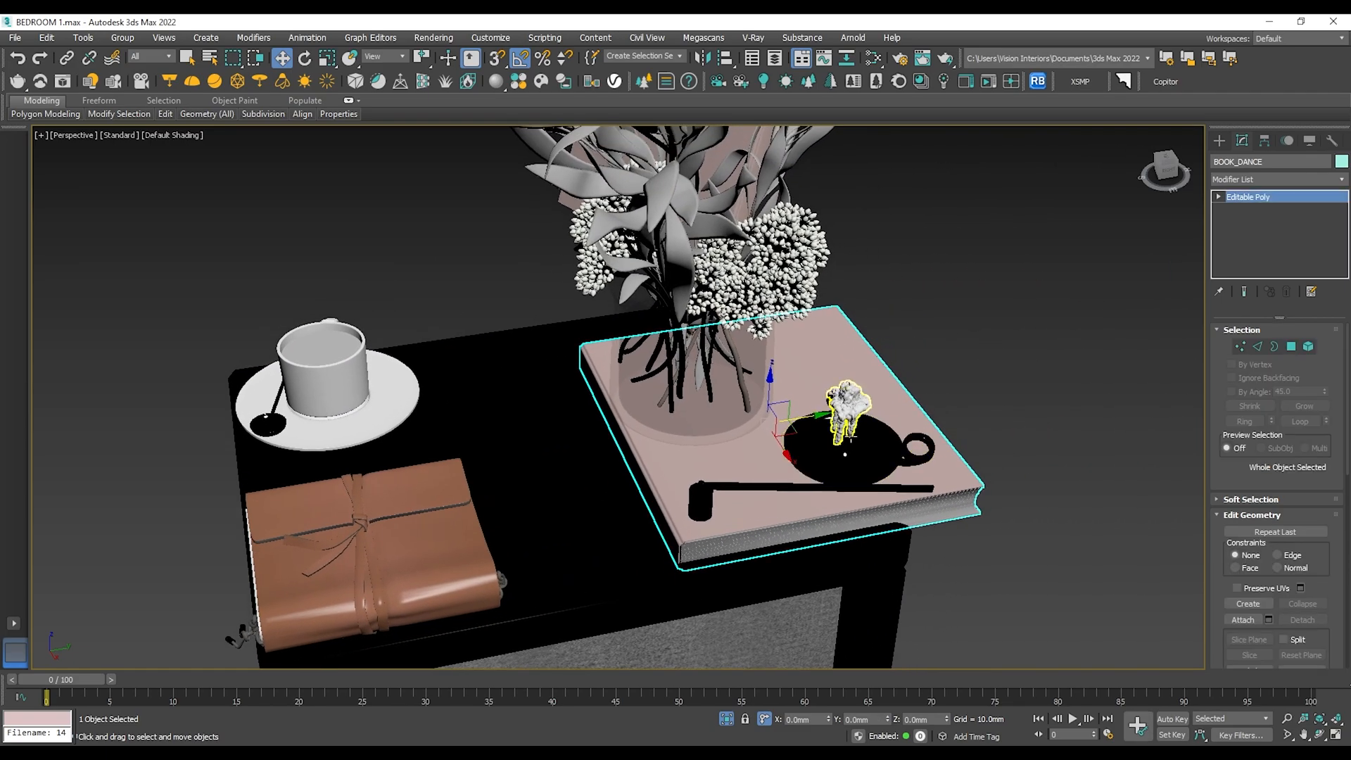
{"action": "left_click", "coordinate": [844, 445], "text": "ctrl"}
{"action": "left_click", "coordinate": [816, 485], "text": "ctrl"}
{"action": "left_click", "coordinate": [763, 373], "text": "ctrl"}
{"action": "left_click", "coordinate": [754, 294], "text": "ctrl"}
Delete the picture frame standing behind the flower vase.
{"action": "middle_click_drag", "start_coordinate": [788, 319], "coordinate": [734, 298], "text": "alt"}
{"action": "middle_click_drag", "start_coordinate": [865, 290], "coordinate": [1088, 305], "text": "alt"}
{"action": "left_click_drag", "start_coordinate": [968, 209], "coordinate": [966, 211]}
{"action": "key", "text": "Delete"}
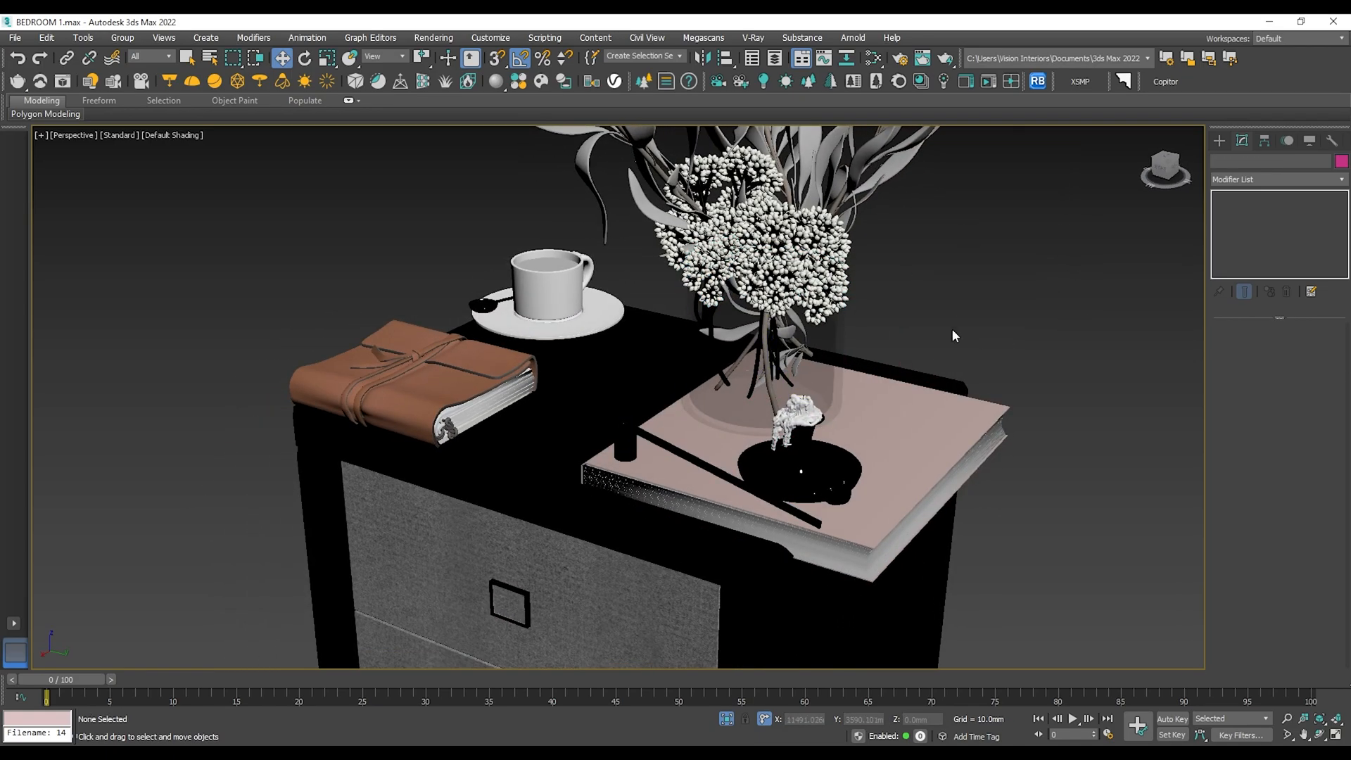
Select the book with the vase and candle holder in Left view and move it fully onto the nightstand.
{"action": "scroll", "coordinate": [875, 360], "scroll_direction": "down", "scroll_amount": 4}
{"action": "key", "text": "f"}
{"action": "key", "text": "z"}
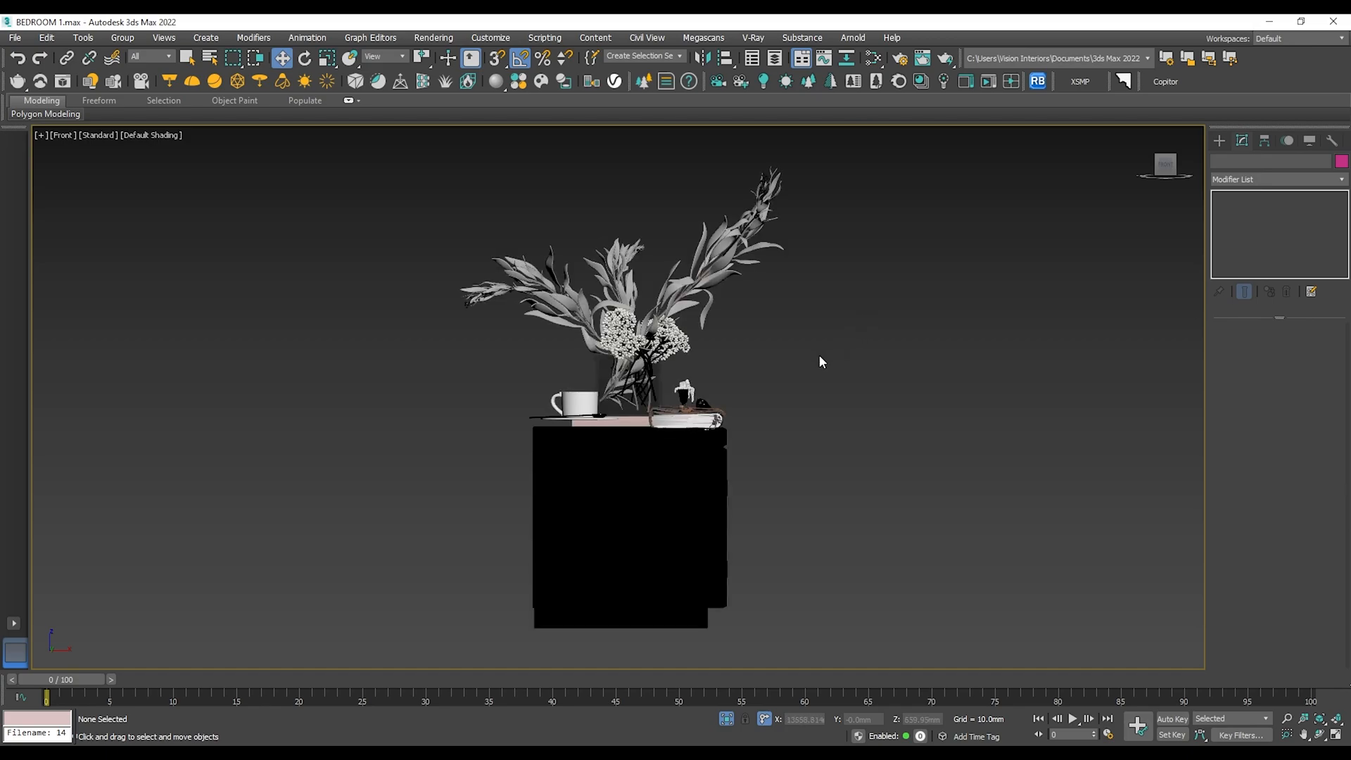
{"action": "key", "text": "l"}
{"action": "key", "text": "z"}
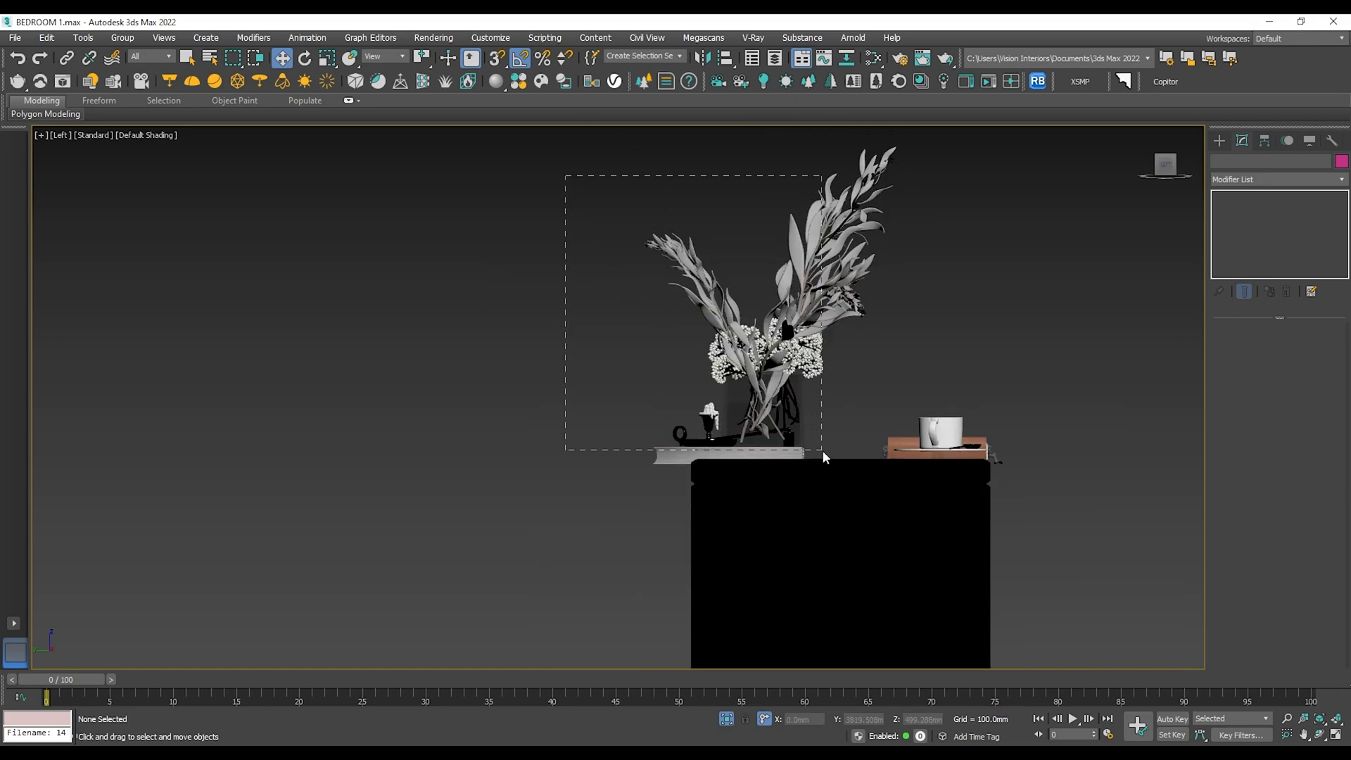
{"action": "left_click_drag", "start_coordinate": [823, 453], "coordinate": [824, 450]}
{"action": "left_click_drag", "start_coordinate": [801, 383], "coordinate": [859, 414]}
{"action": "key", "text": "p"}
{"action": "key", "text": "z"}
{"action": "middle_click_drag", "start_coordinate": [745, 425], "coordinate": [817, 434], "text": "alt"}
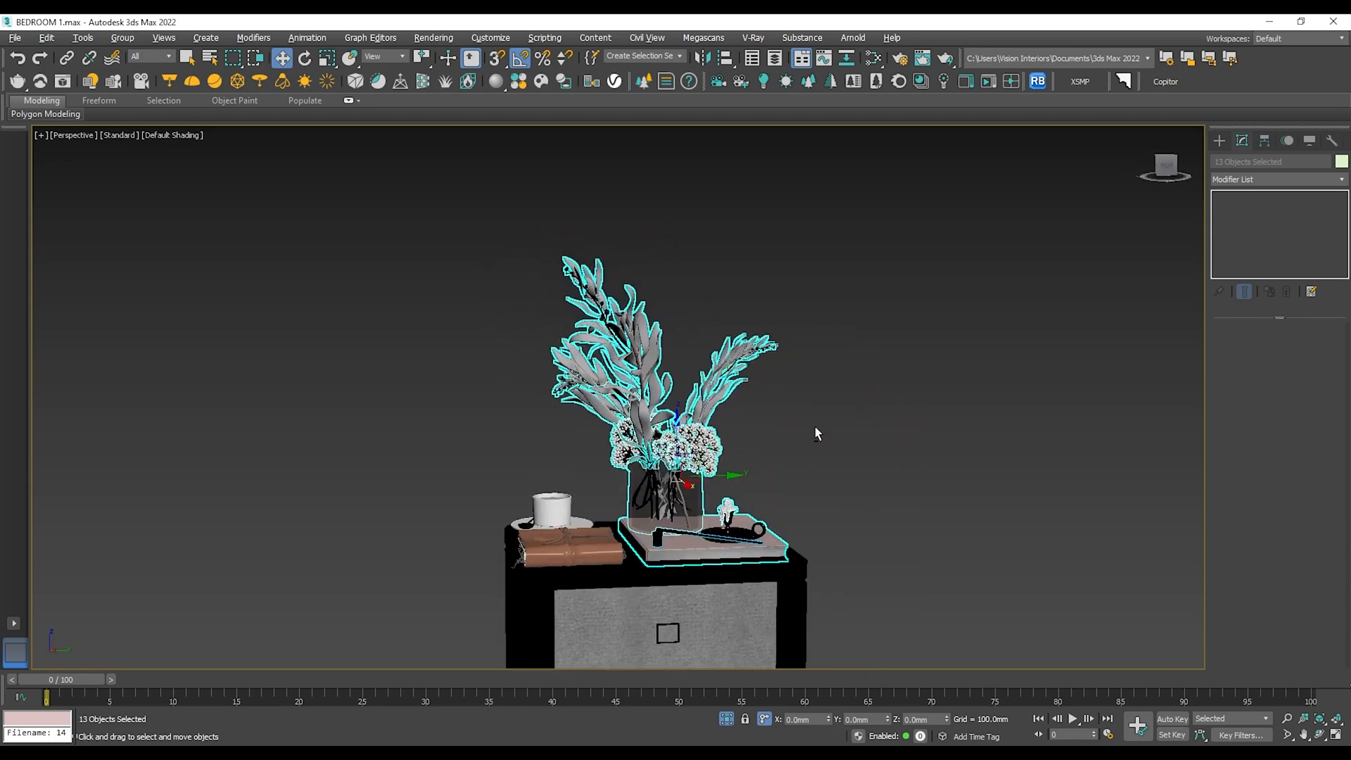
Move the leather notebook away from the book with the vase and rotate it to a casual angle.
{"action": "left_click", "coordinate": [601, 546]}
{"action": "key", "text": "z"}
{"action": "middle_click_drag", "start_coordinate": [548, 492], "coordinate": [545, 531], "text": "alt"}
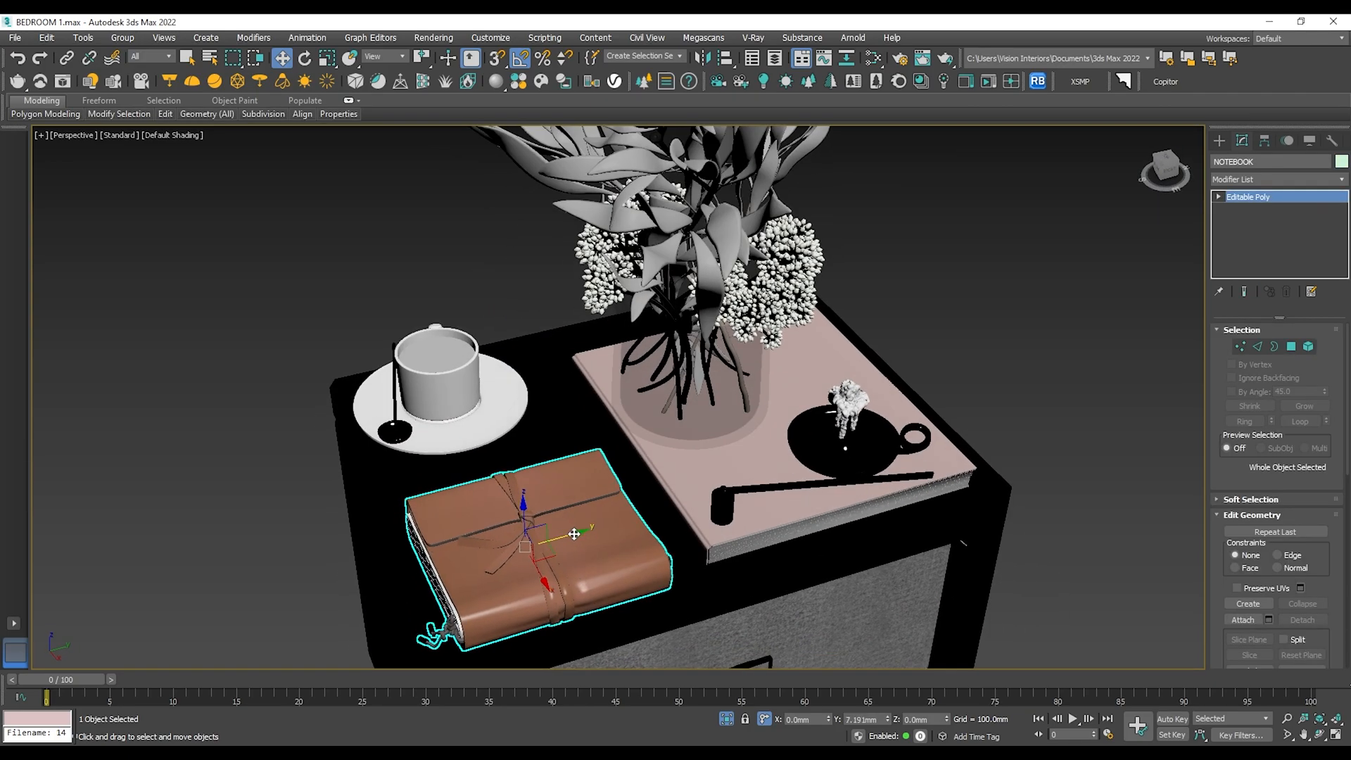
{"action": "mouse_move", "coordinate": [566, 550]}
{"action": "left_mouse_down"}
{"action": "mouse_move", "coordinate": [562, 536]}
{"action": "mouse_move", "coordinate": [557, 571]}
{"action": "mouse_move", "coordinate": [540, 555]}
{"action": "left_mouse_up"}
{"action": "key", "text": "e"}
{"action": "key", "text": "w"}
{"action": "scroll", "coordinate": [542, 554], "scroll_direction": "down", "scroll_amount": 3}
{"action": "left_click", "coordinate": [1045, 394]}
Raise all the accessories in wireframe Front view so that the books rest on the nightstand's top surface.
{"action": "middle_click_drag", "start_coordinate": [816, 452], "coordinate": [879, 393], "text": "alt"}
{"action": "key", "text": "f"}
{"action": "scroll", "coordinate": [773, 417], "scroll_direction": "up", "scroll_amount": 5}
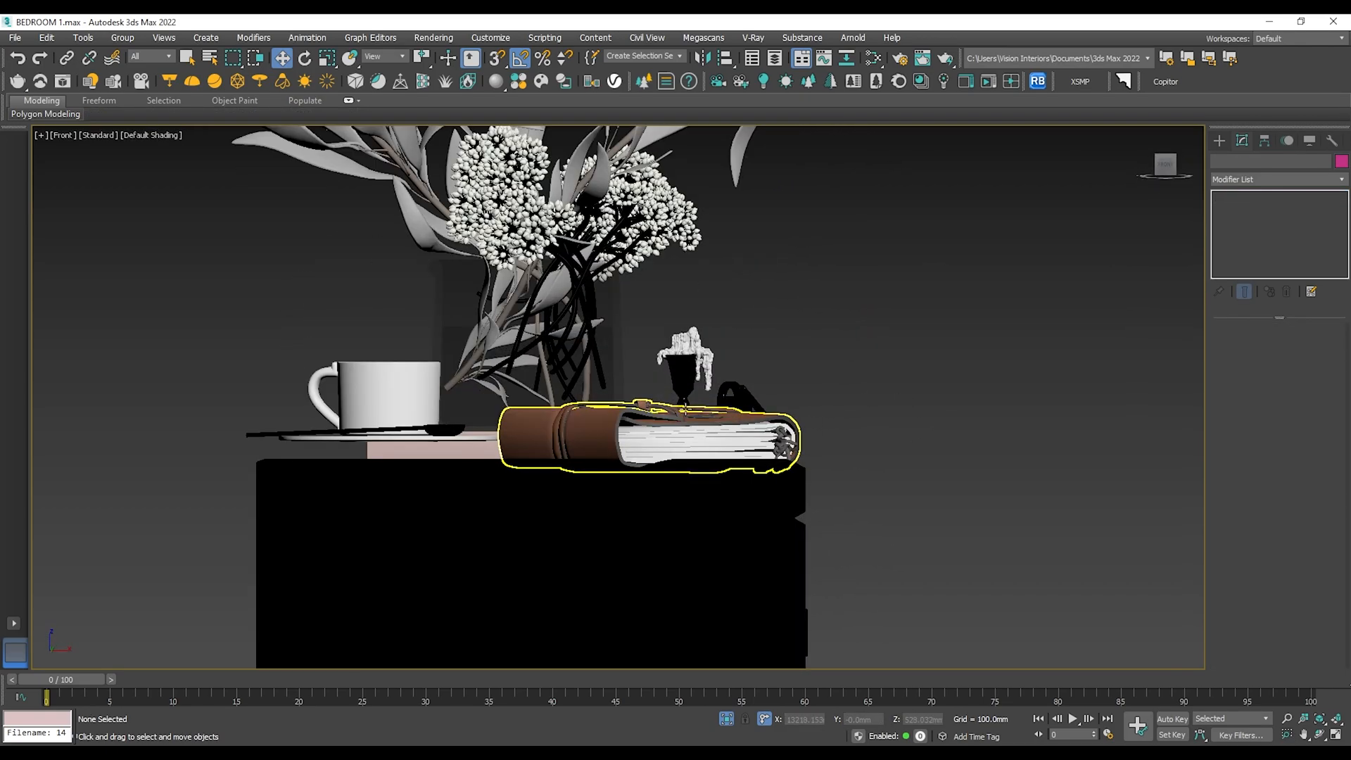
{"action": "key", "text": "F3"}
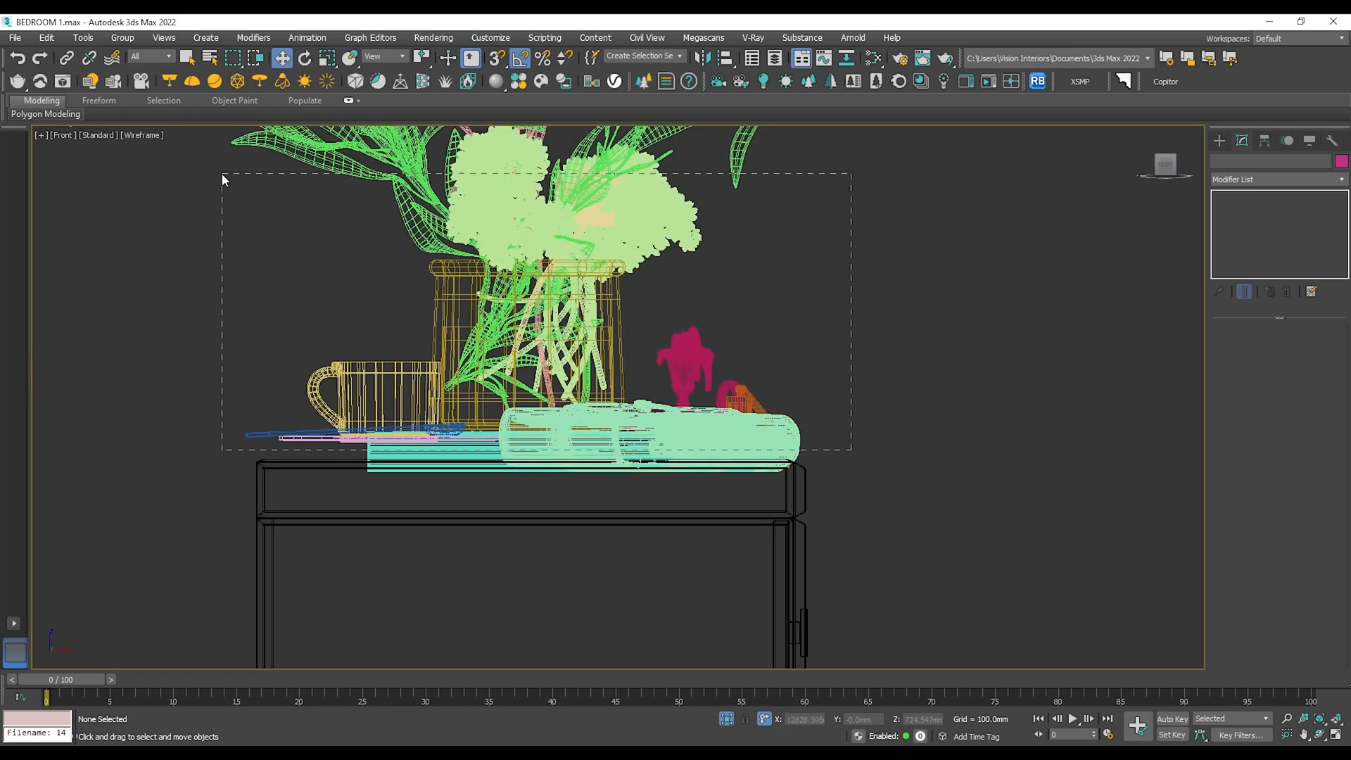
{"action": "left_click_drag", "start_coordinate": [224, 175], "coordinate": [222, 174]}
{"action": "key", "text": "z"}
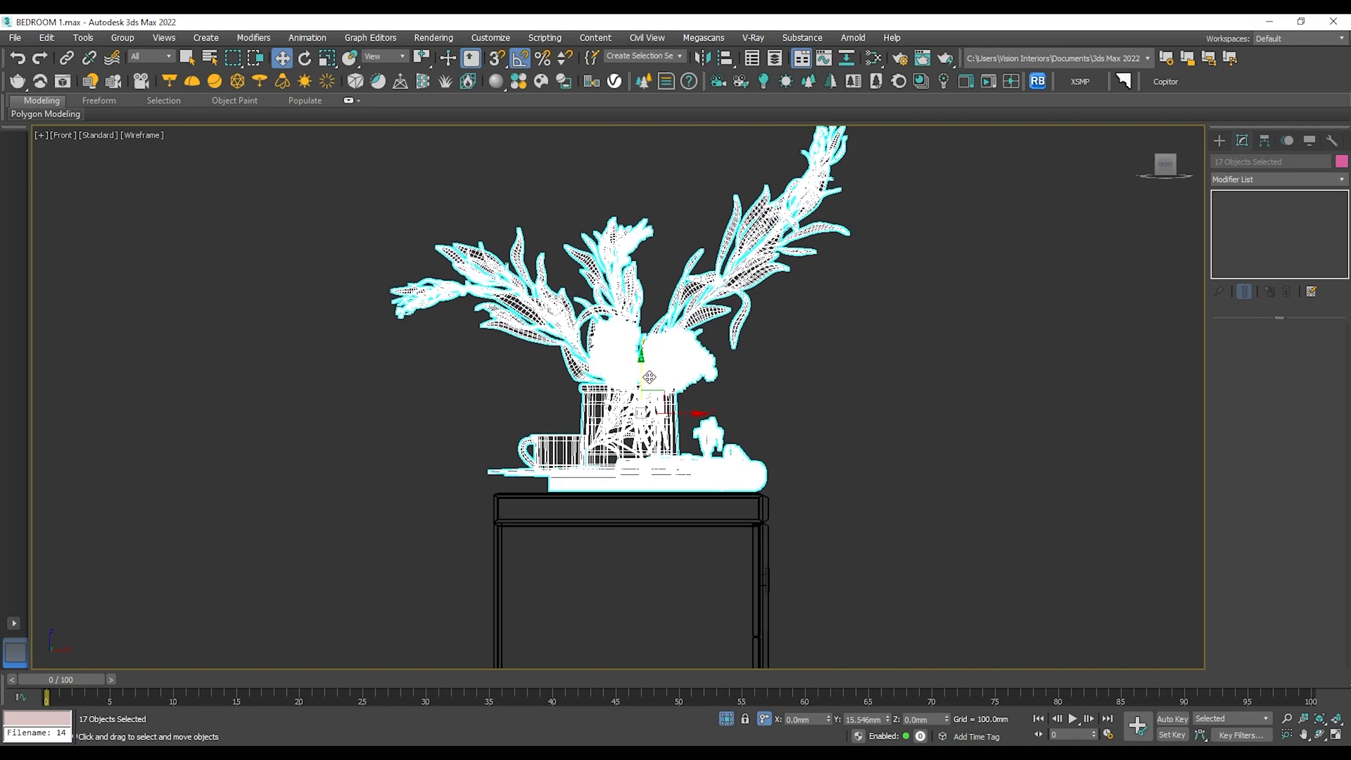
Lower the cup, saucer and spoon in Front view so that they rest on the nightstand's top.
{"action": "left_click", "coordinate": [528, 498]}
{"action": "scroll", "coordinate": [528, 498], "scroll_direction": "up", "scroll_amount": 4}
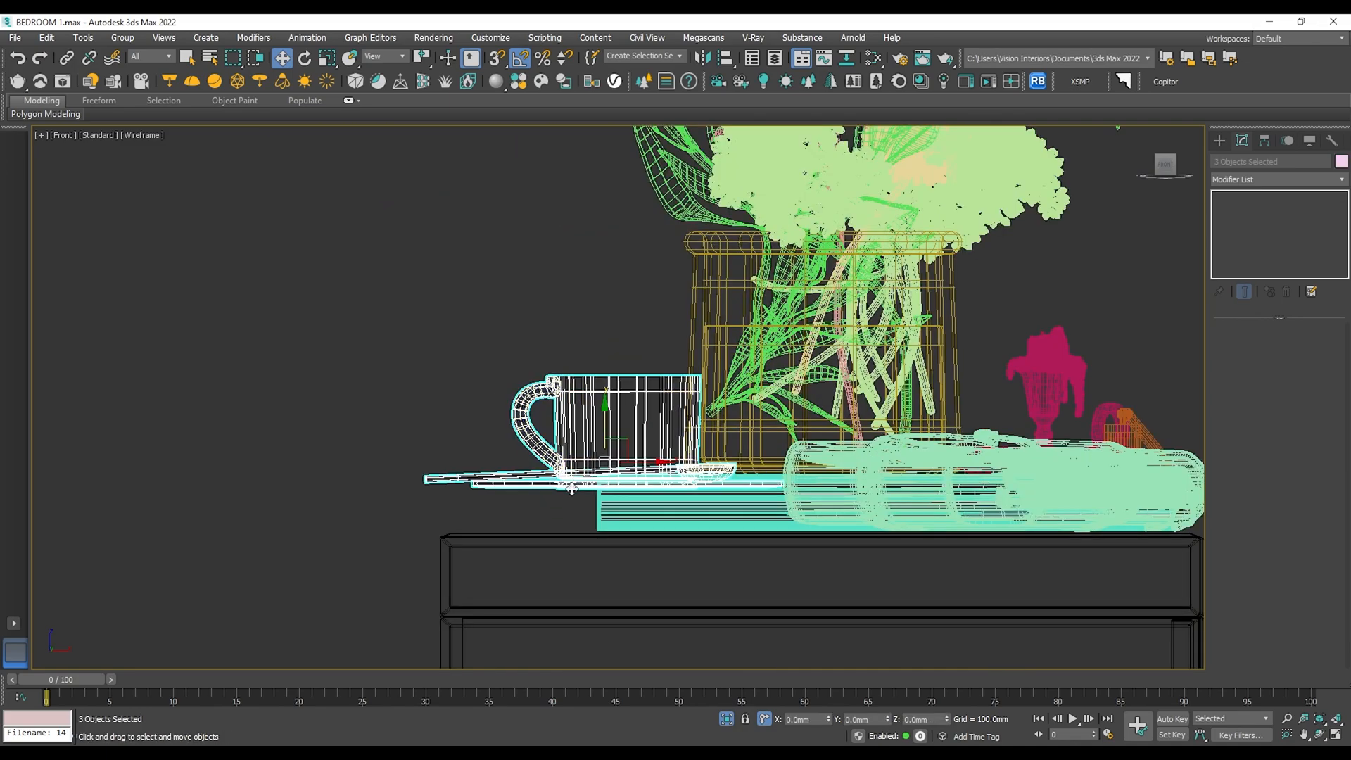
{"action": "left_click", "coordinate": [605, 425]}
{"action": "left_click_drag", "start_coordinate": [605, 425], "coordinate": [613, 466]}
{"action": "key", "text": "p"}
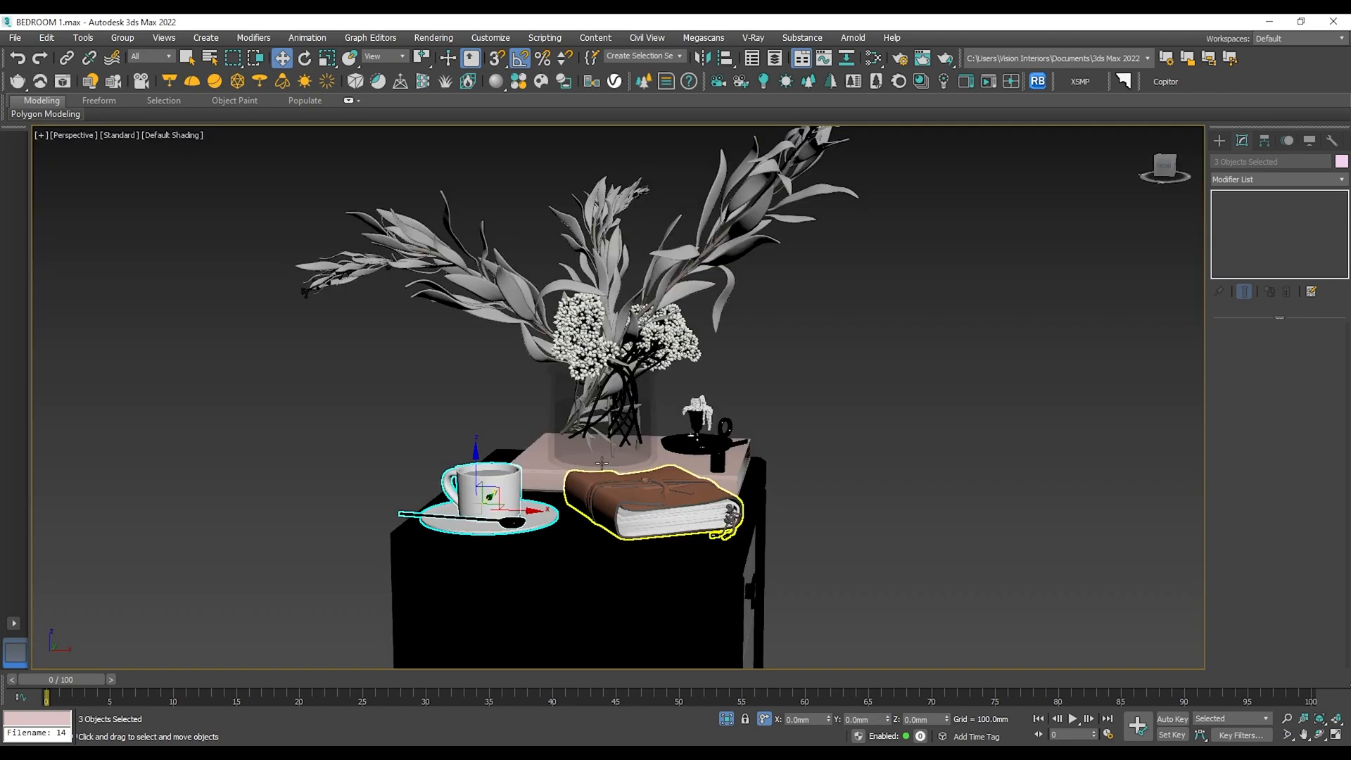
{"action": "key", "text": "z"}
{"action": "mouse_move", "coordinate": [624, 484]}
{"action": "middle_mouse_down", "text": "alt"}
{"action": "mouse_move", "coordinate": [669, 489]}
{"action": "mouse_move", "coordinate": [632, 468]}
{"action": "mouse_move", "coordinate": [845, 399]}
{"action": "middle_mouse_up", "text": "alt"}
{"action": "scroll", "coordinate": [652, 467], "scroll_direction": "down", "scroll_amount": 6}
{"action": "scroll", "coordinate": [845, 399], "scroll_direction": "down", "scroll_amount": 3}
{"action": "middle_click_drag", "start_coordinate": [971, 477], "coordinate": [735, 483]}
Select all the accessories on the nightstand and group them under the default name.
{"action": "left_click_drag", "start_coordinate": [952, 518], "coordinate": [338, 159]}
{"action": "left_click", "coordinate": [337, 166]}
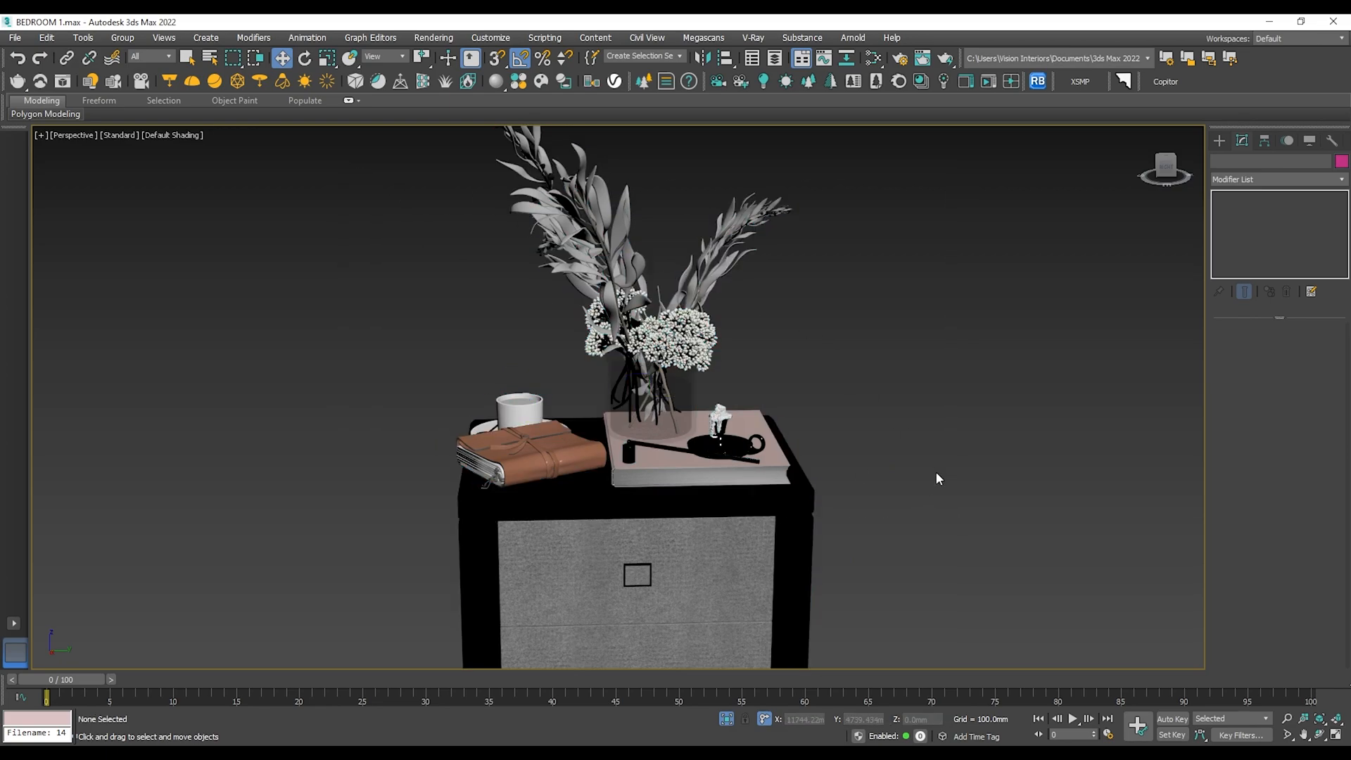
{"action": "left_click_drag", "start_coordinate": [244, 87], "coordinate": [244, 87]}
{"action": "scroll", "coordinate": [761, 377], "scroll_direction": "down", "scroll_amount": 3}
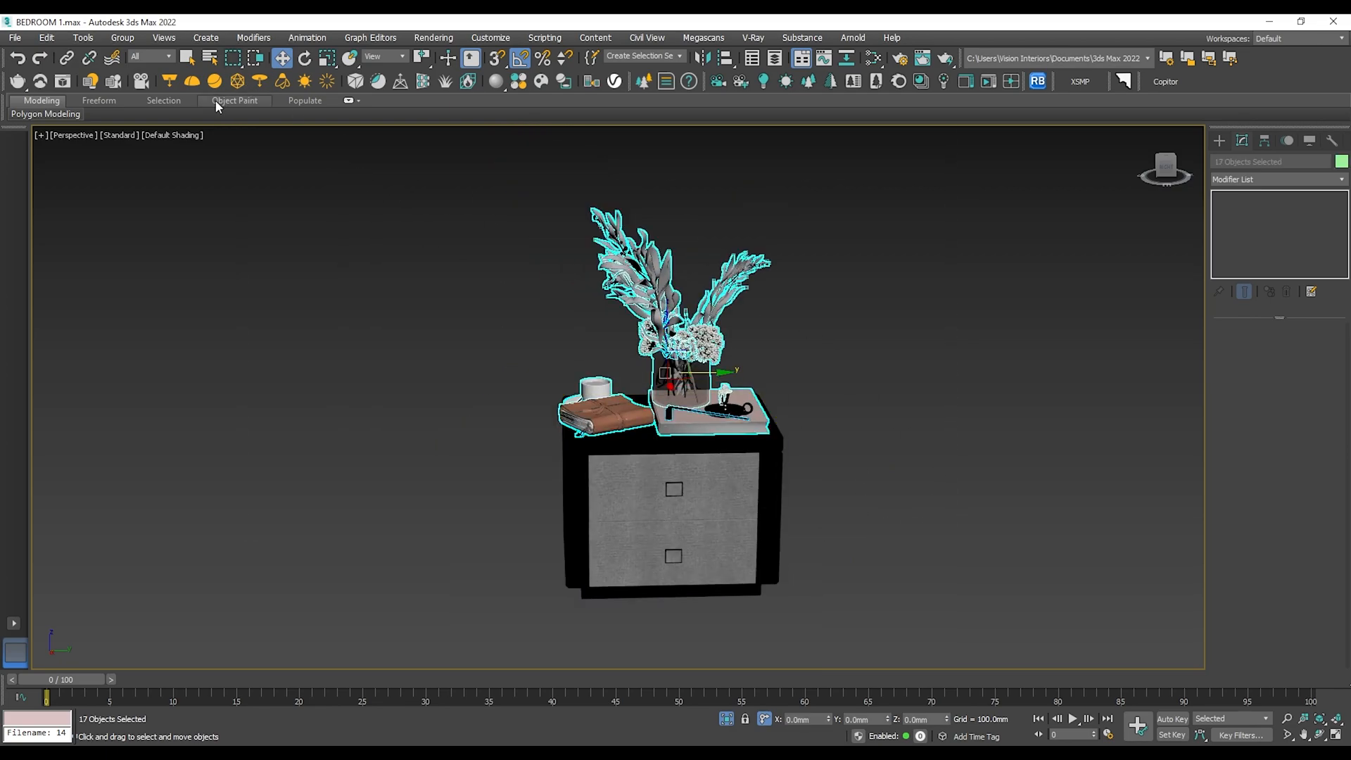
{"action": "left_click", "coordinate": [122, 37]}
{"action": "left_click", "coordinate": [130, 56]}
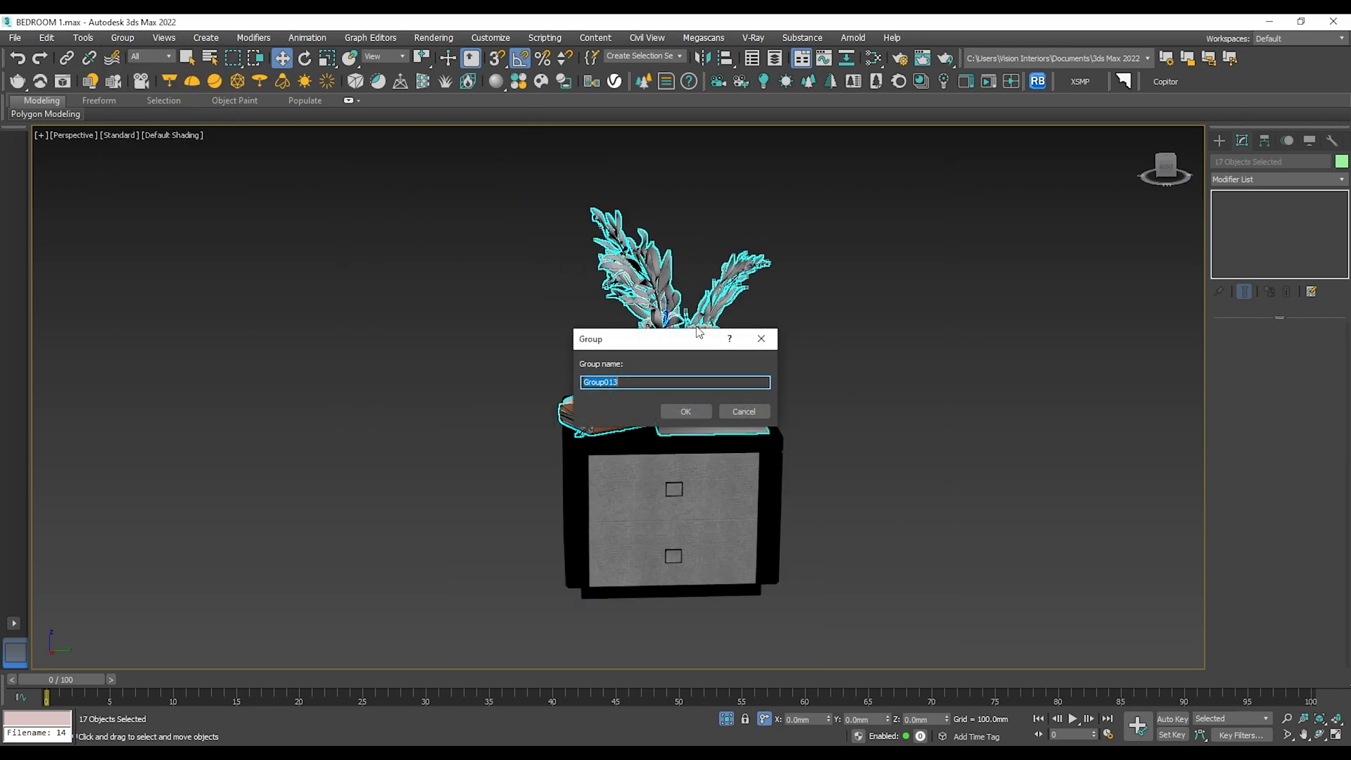
{"action": "left_click", "coordinate": [686, 411]}
Relink the missing accessory bitmaps with Relink Bitmaps, using the saved path E:\3D PROPS.
{"action": "left_click", "coordinate": [1037, 82]}
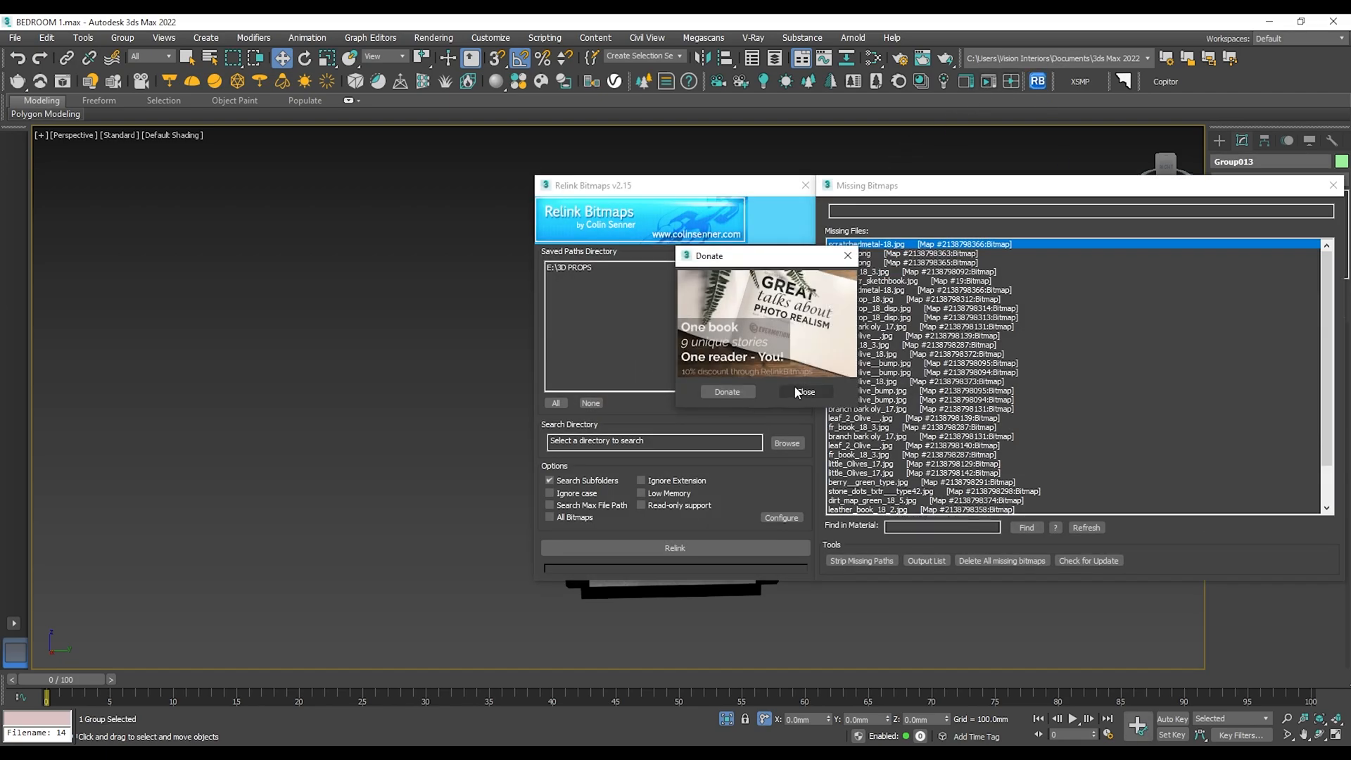
{"action": "left_click", "coordinate": [566, 268]}
{"action": "left_click", "coordinate": [675, 547]}
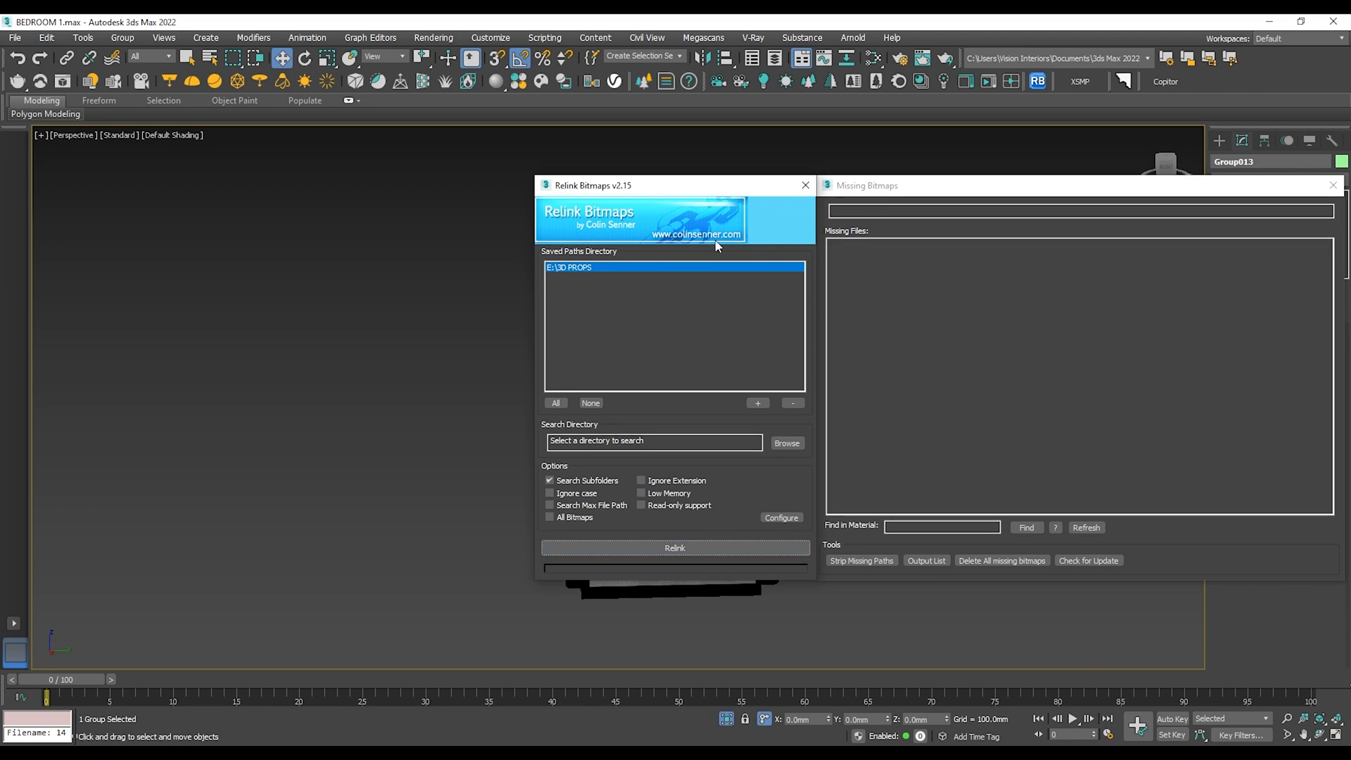
{"action": "left_click", "coordinate": [809, 184]}
{"action": "left_click", "coordinate": [913, 362]}
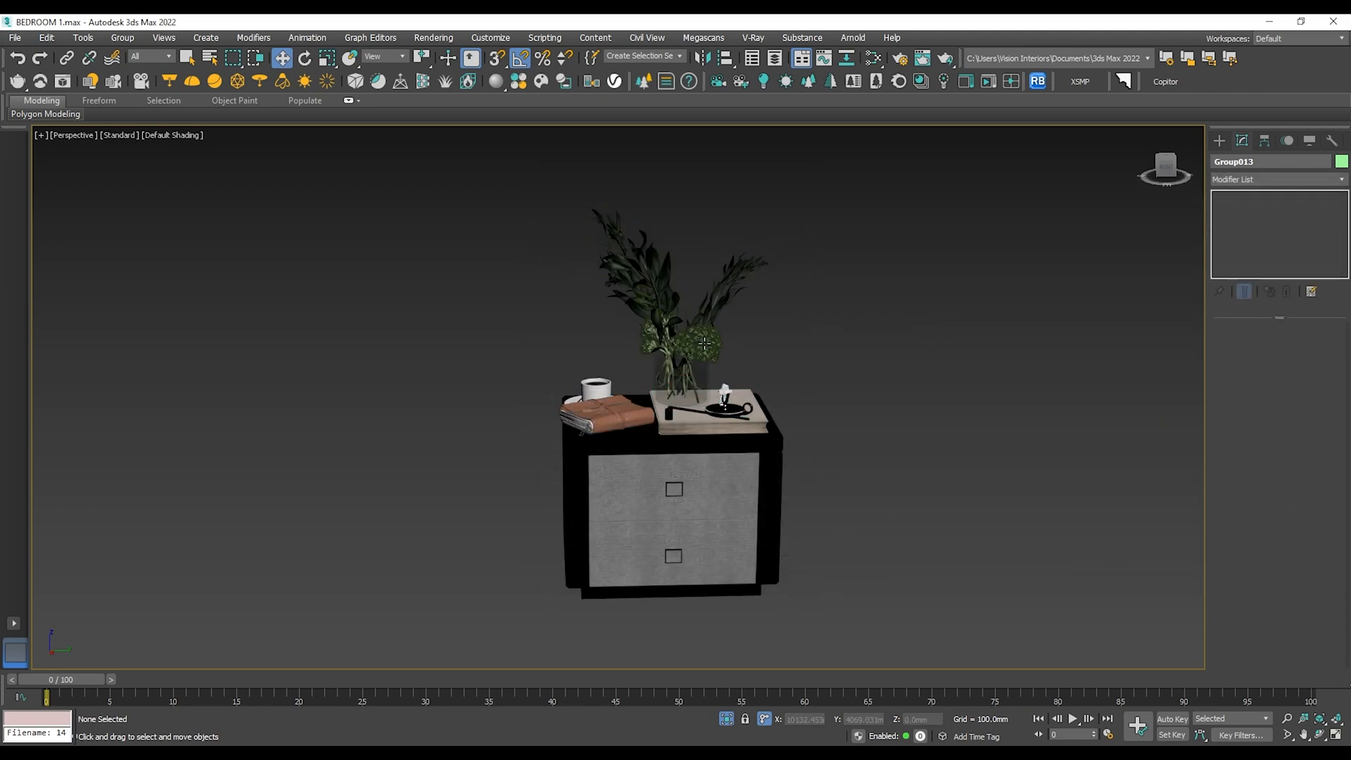
Examine the relinked textures on the plant, cup and books from close up and from several angles.
{"action": "scroll", "coordinate": [673, 378], "scroll_direction": "up", "scroll_amount": 6}
{"action": "middle_click_drag", "start_coordinate": [673, 378], "coordinate": [728, 411], "text": "alt"}
{"action": "scroll", "coordinate": [695, 389], "scroll_direction": "down", "scroll_amount": 3}
{"action": "scroll", "coordinate": [596, 431], "scroll_direction": "up", "scroll_amount": 6}
{"action": "scroll", "coordinate": [545, 432], "scroll_direction": "up", "scroll_amount": 3}
{"action": "scroll", "coordinate": [624, 428], "scroll_direction": "down", "scroll_amount": 6}
{"action": "scroll", "coordinate": [759, 402], "scroll_direction": "down", "scroll_amount": 3}
{"action": "middle_click_drag", "start_coordinate": [758, 402], "coordinate": [661, 429], "text": "alt"}
{"action": "scroll", "coordinate": [648, 534], "scroll_direction": "down", "scroll_amount": 3}
{"action": "middle_click_drag", "start_coordinate": [647, 534], "coordinate": [675, 408]}
Exit isolation to show the decorated nightstand within the whole bedroom.
{"action": "left_click", "coordinate": [726, 718]}
{"action": "scroll", "coordinate": [714, 424], "scroll_direction": "down", "scroll_amount": 3}
{"action": "scroll", "coordinate": [775, 438], "scroll_direction": "down", "scroll_amount": 3}
{"action": "scroll", "coordinate": [776, 437], "scroll_direction": "down", "scroll_amount": 3}
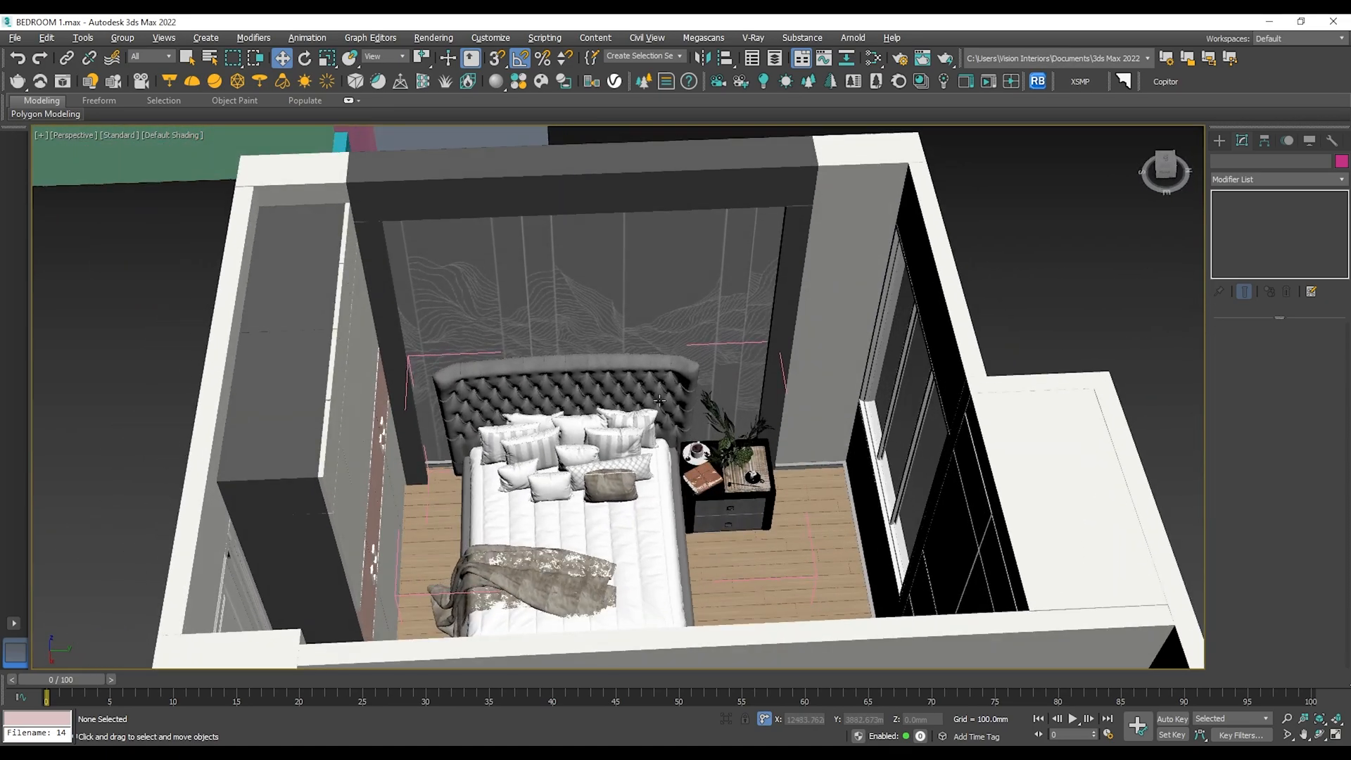
Close the open furniture group containing the bed and nightstand, and clear the selection.
{"action": "left_click", "coordinate": [625, 382]}
{"action": "left_click", "coordinate": [121, 39]}
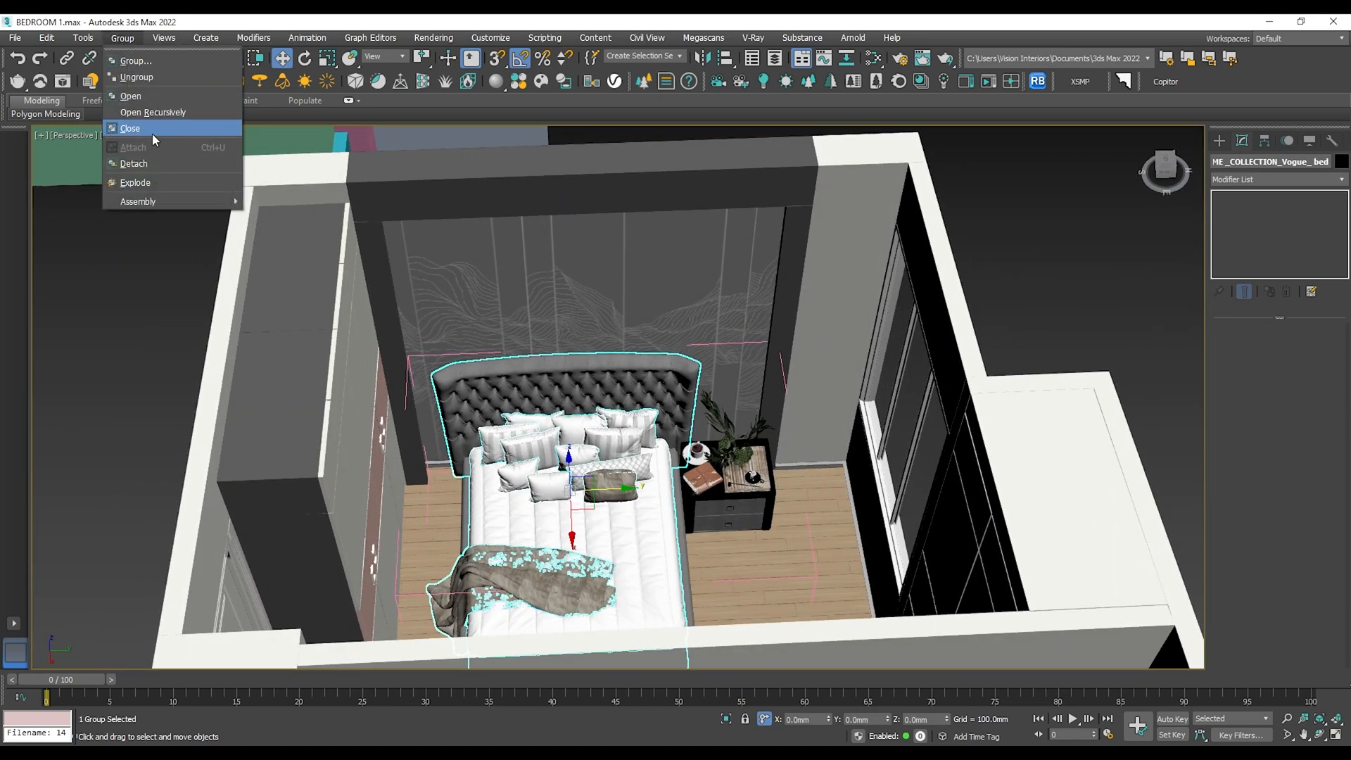
{"action": "left_click", "coordinate": [152, 133]}
{"action": "left_click", "coordinate": [1133, 279]}
Merge the curtain model file into the bedroom scene near the window wall, opening it despite the missing DLLs.
{"action": "middle_click_drag", "start_coordinate": [803, 369], "coordinate": [655, 461], "text": "alt"}
{"action": "scroll", "coordinate": [422, 320], "scroll_direction": "up", "scroll_amount": 3}
{"action": "middle_click_drag", "start_coordinate": [415, 281], "coordinate": [452, 259], "text": "alt"}
{"action": "scroll", "coordinate": [535, 259], "scroll_direction": "down", "scroll_amount": 3}
{"action": "middle_click_drag", "start_coordinate": [675, 310], "coordinate": [800, 390], "text": "alt"}
{"action": "scroll", "coordinate": [795, 316], "scroll_direction": "up", "scroll_amount": 2}
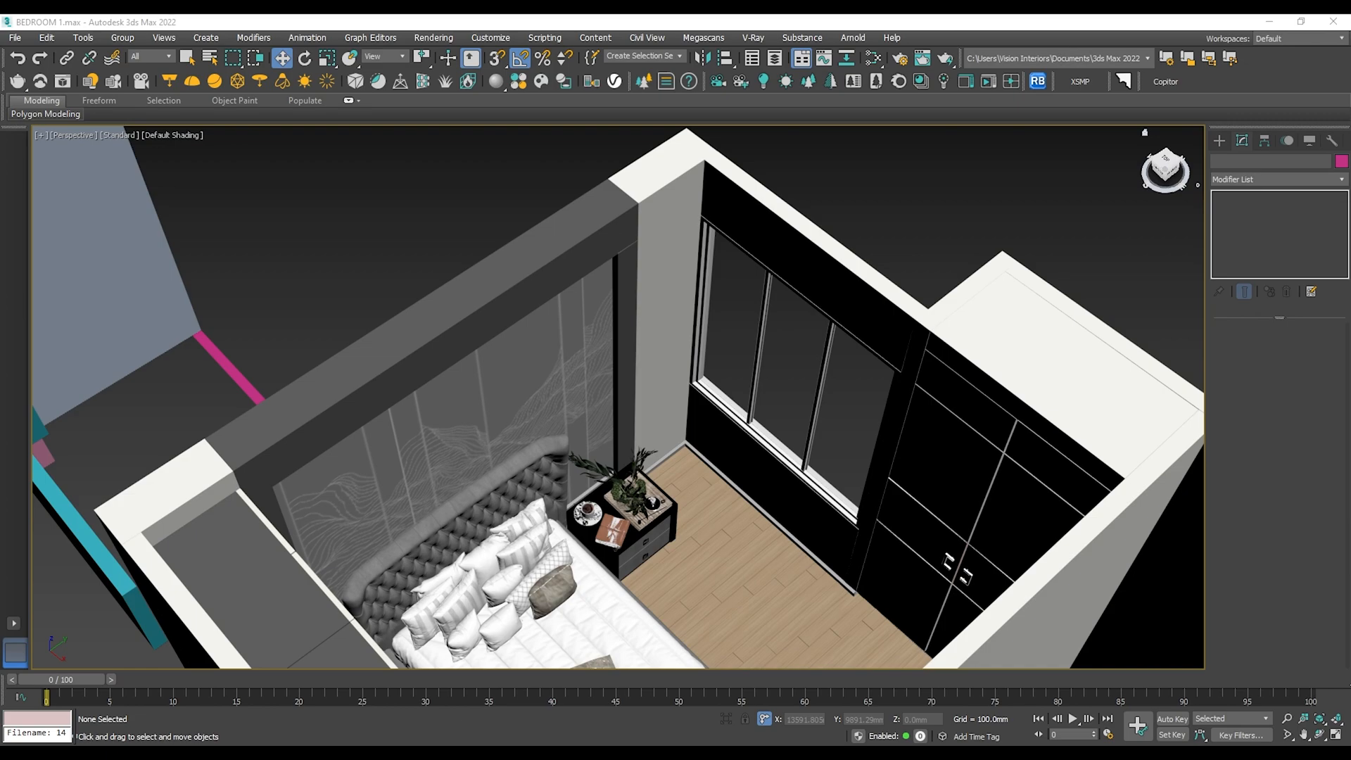
{"action": "left_click_drag", "start_coordinate": [767, 386], "coordinate": [766, 385]}
{"action": "left_click", "coordinate": [809, 411]}
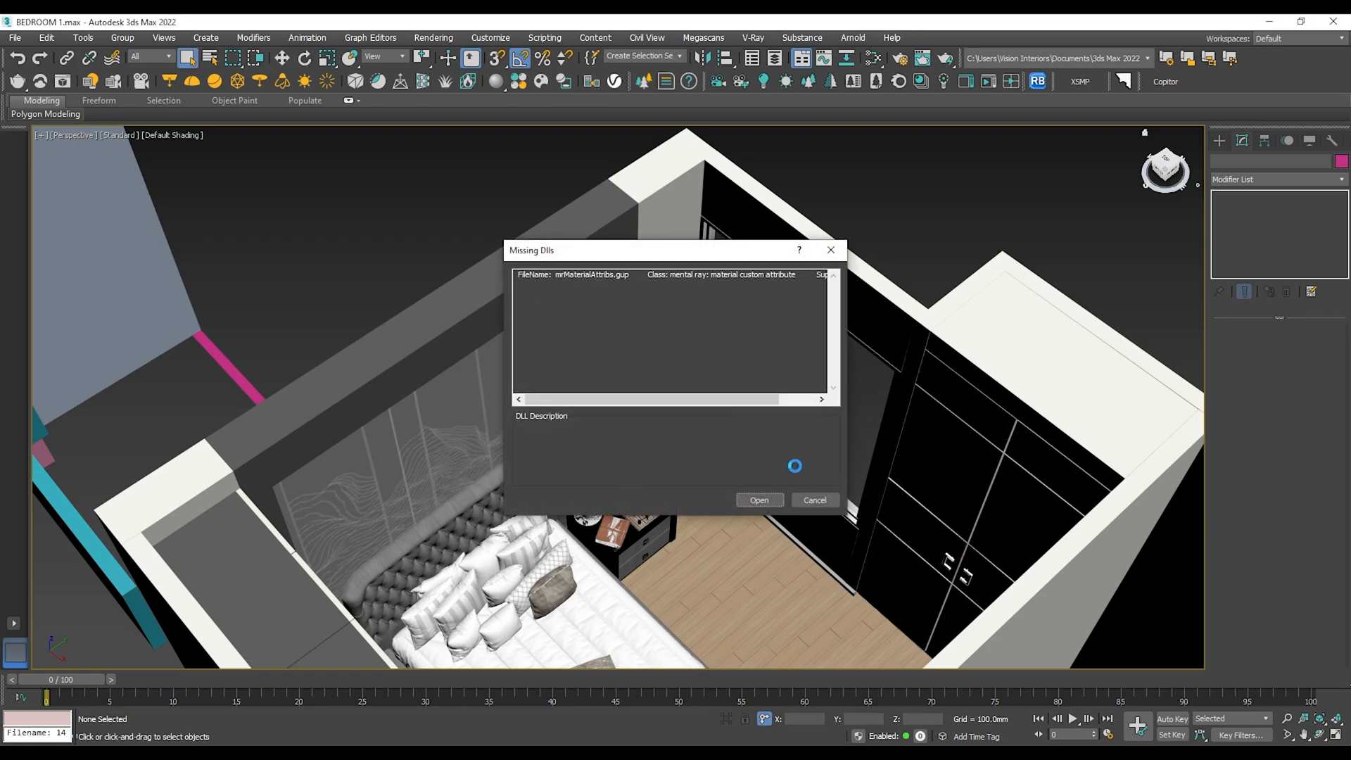
{"action": "left_click", "coordinate": [760, 500]}
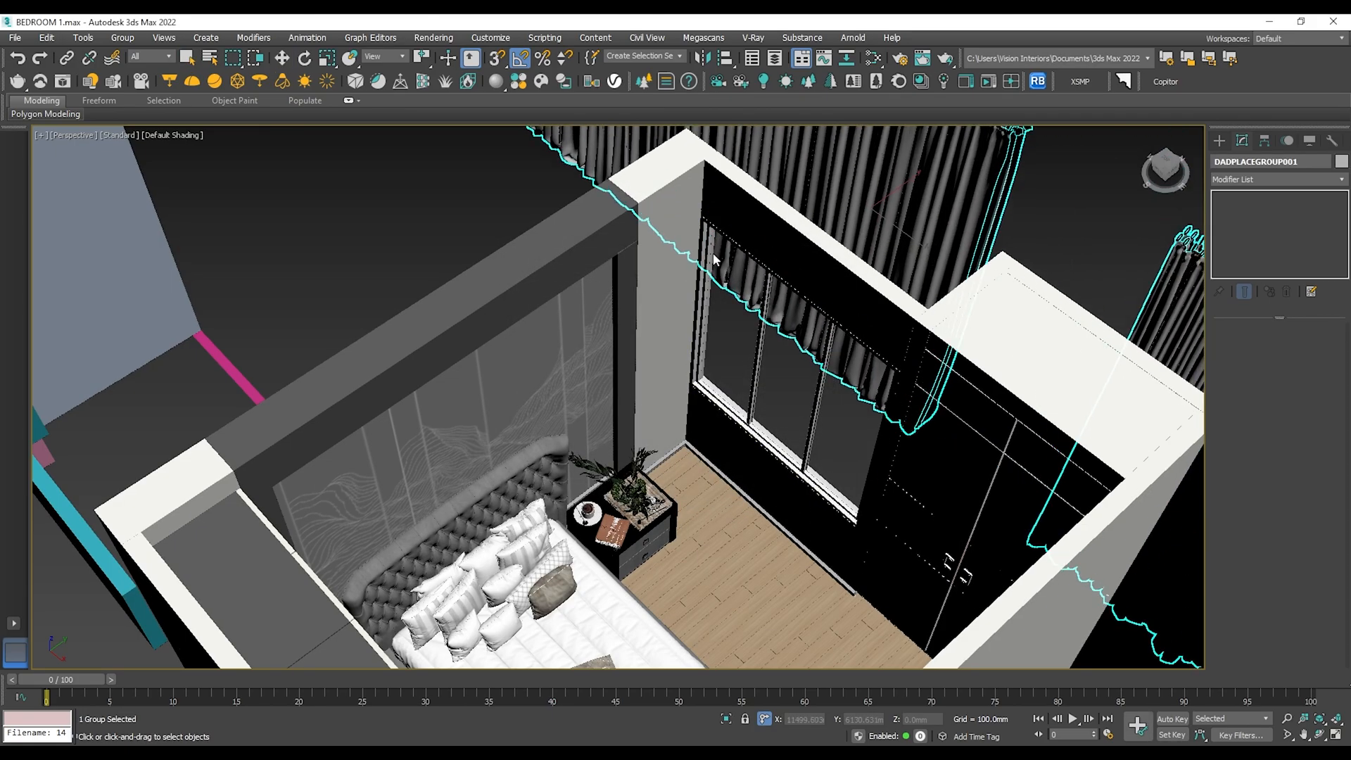
Examine the merged curtain models, their rods and rings from close up and in relation to the bedroom.
{"action": "scroll", "coordinate": [655, 286], "scroll_direction": "down", "scroll_amount": 5}
{"action": "left_click", "coordinate": [663, 329]}
{"action": "key", "text": "w"}
{"action": "scroll", "coordinate": [667, 332], "scroll_direction": "up", "scroll_amount": 6}
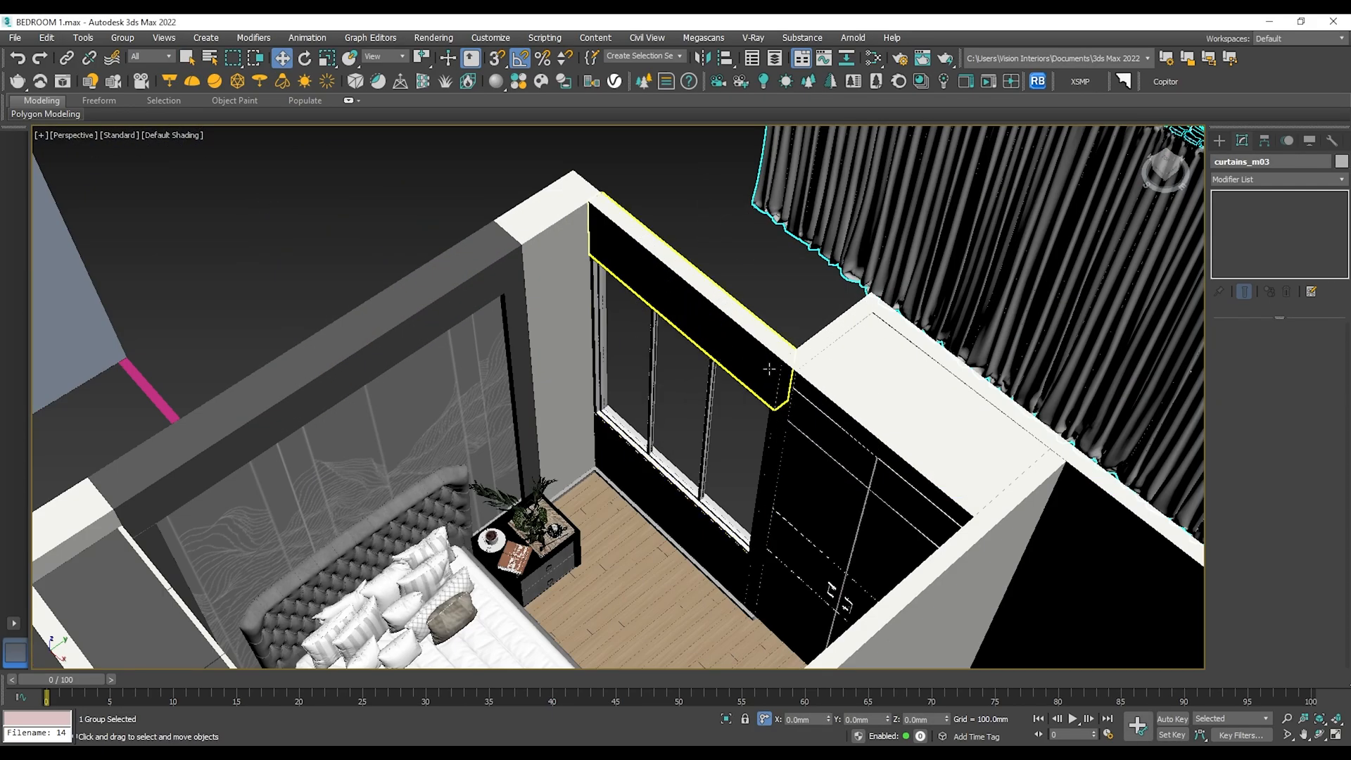
{"action": "scroll", "coordinate": [774, 373], "scroll_direction": "down", "scroll_amount": 5}
{"action": "scroll", "coordinate": [828, 384], "scroll_direction": "up", "scroll_amount": 8}
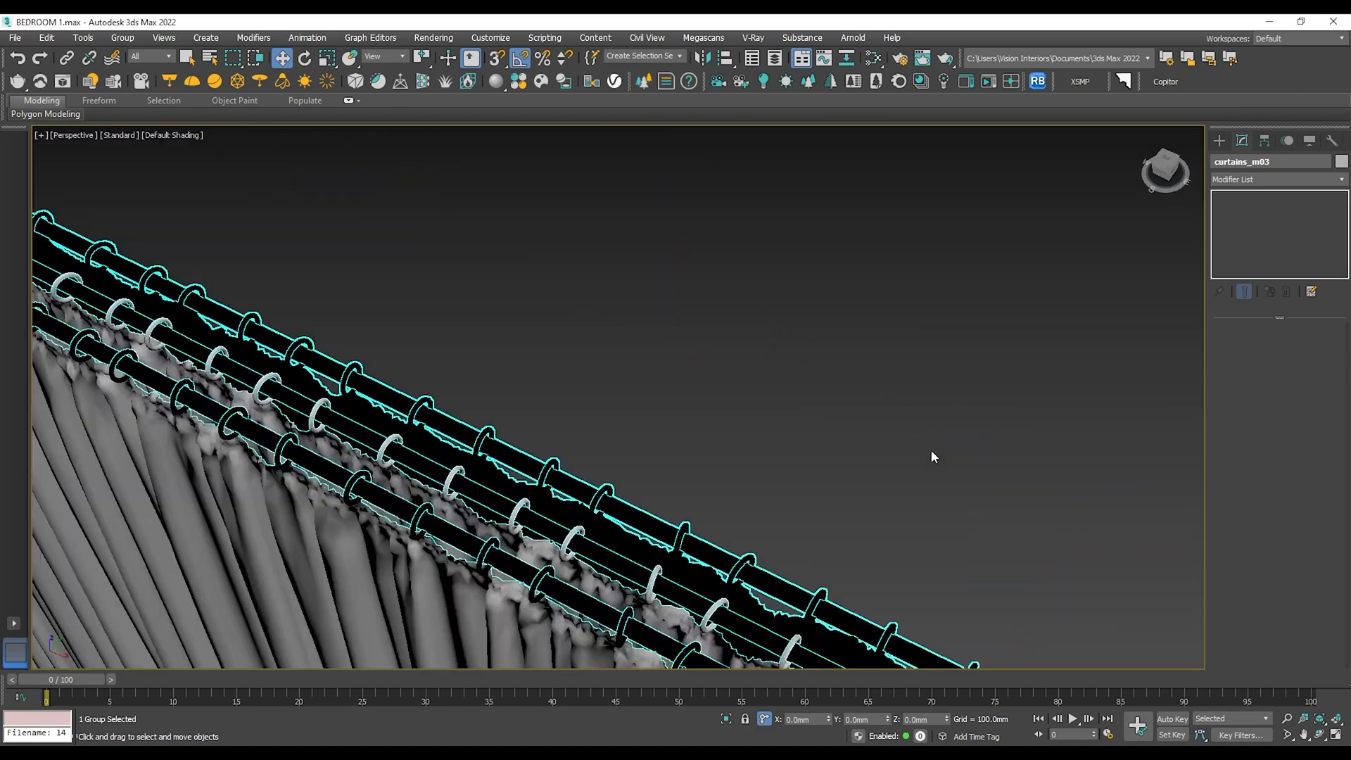
{"action": "scroll", "coordinate": [925, 533], "scroll_direction": "down", "scroll_amount": 4}
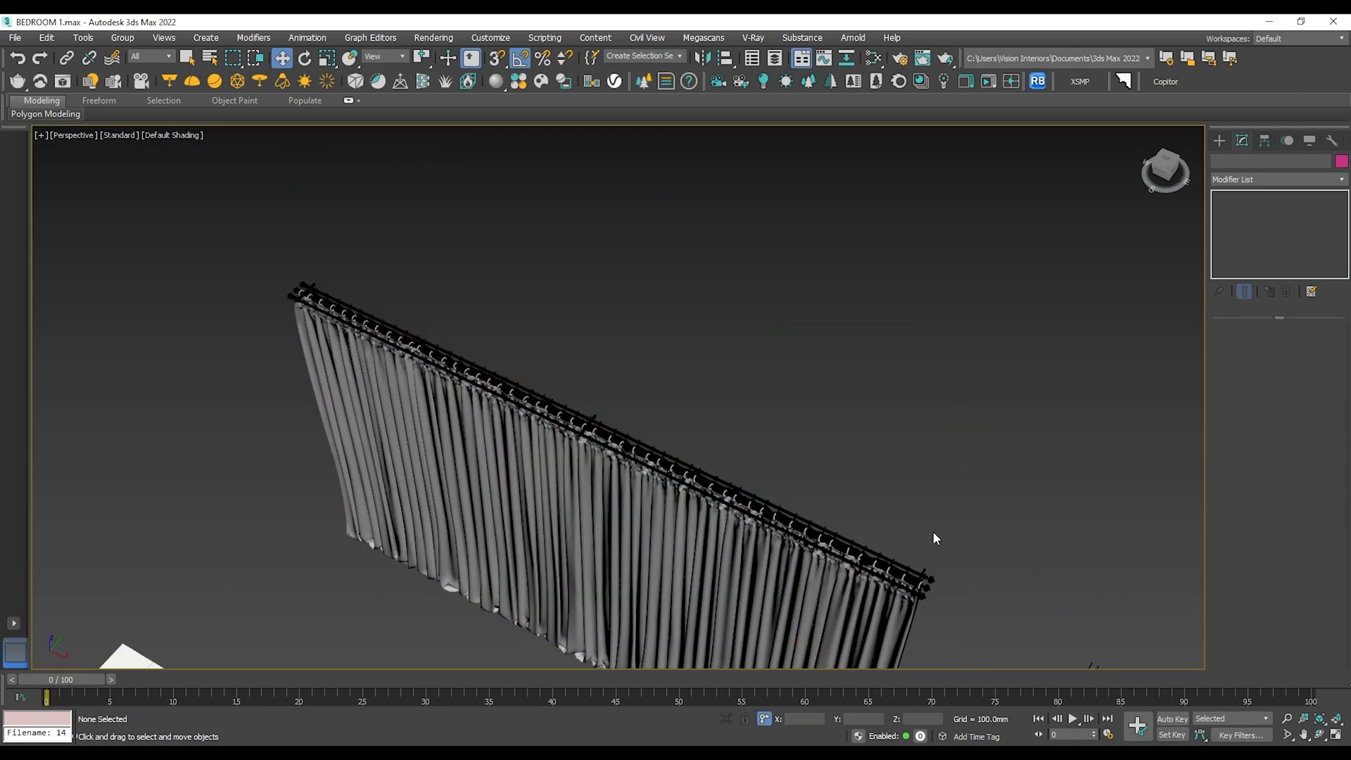
{"action": "left_click", "coordinate": [931, 530]}
{"action": "scroll", "coordinate": [928, 549], "scroll_direction": "up", "scroll_amount": 10}
{"action": "scroll", "coordinate": [950, 435], "scroll_direction": "down", "scroll_amount": 15}
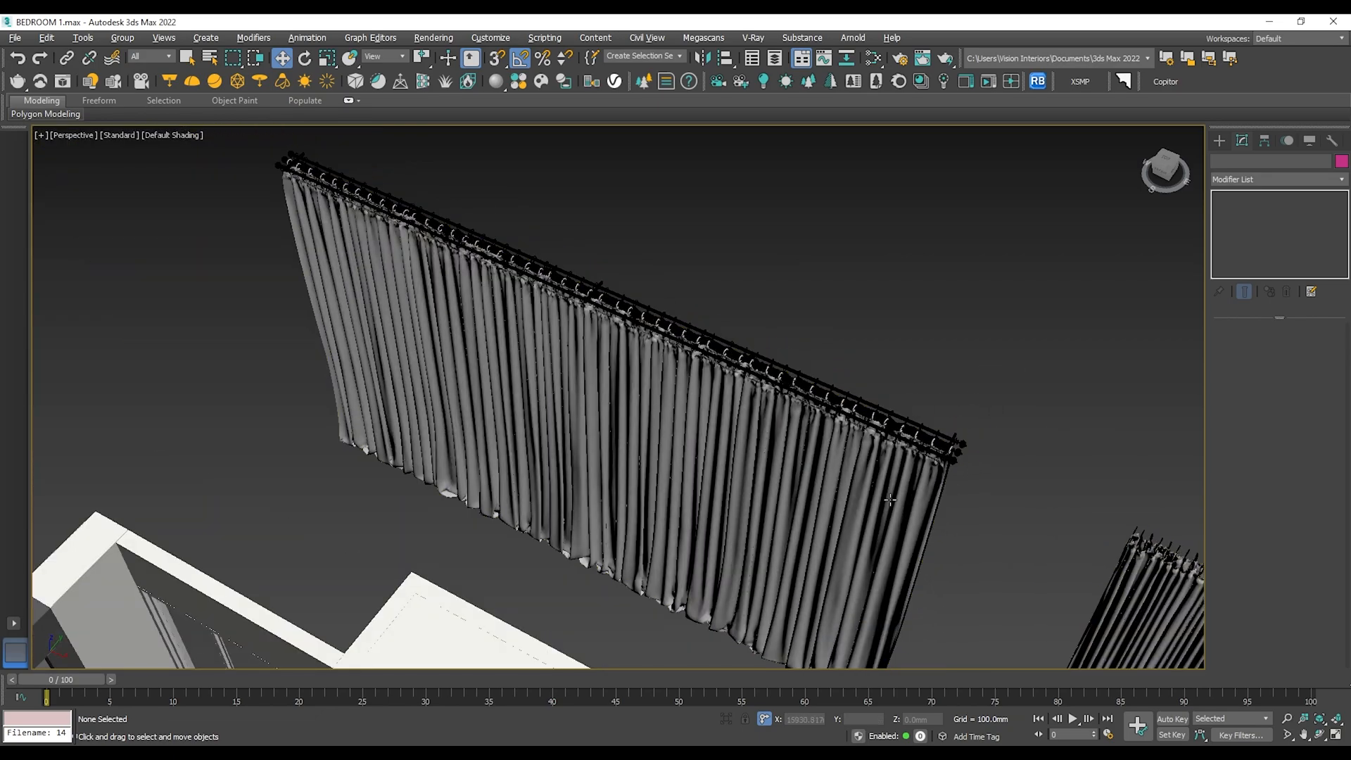
{"action": "middle_click_drag", "start_coordinate": [701, 439], "coordinate": [837, 384], "text": "alt"}
Relink the missing curtain bitmaps from the E:\3D PROPS directory and close the relinking tool.
{"action": "left_click", "coordinate": [1039, 81]}
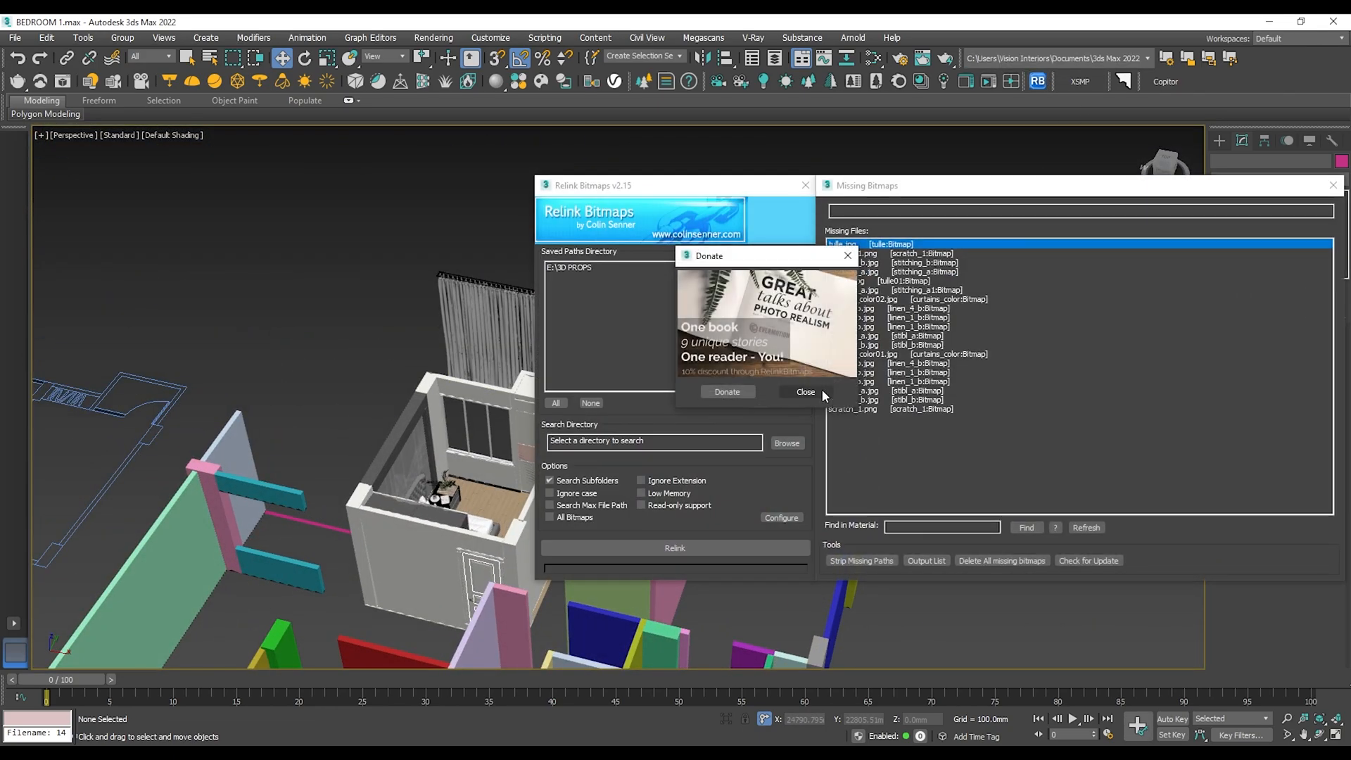
{"action": "left_click", "coordinate": [806, 391]}
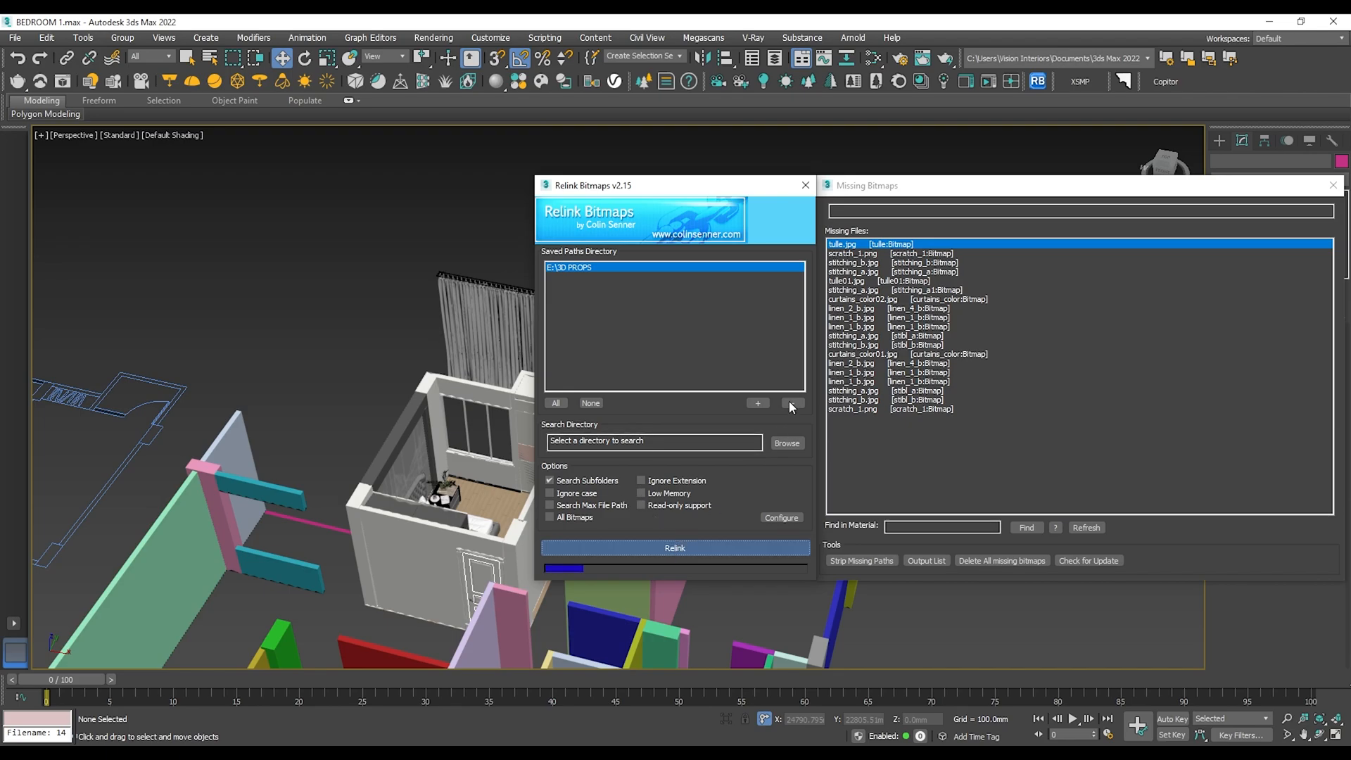
{"action": "left_click", "coordinate": [806, 189]}
Open the merged curtain group so its individual curtains can be selected, and clear the selection.
{"action": "scroll", "coordinate": [754, 362], "scroll_direction": "up", "scroll_amount": 5}
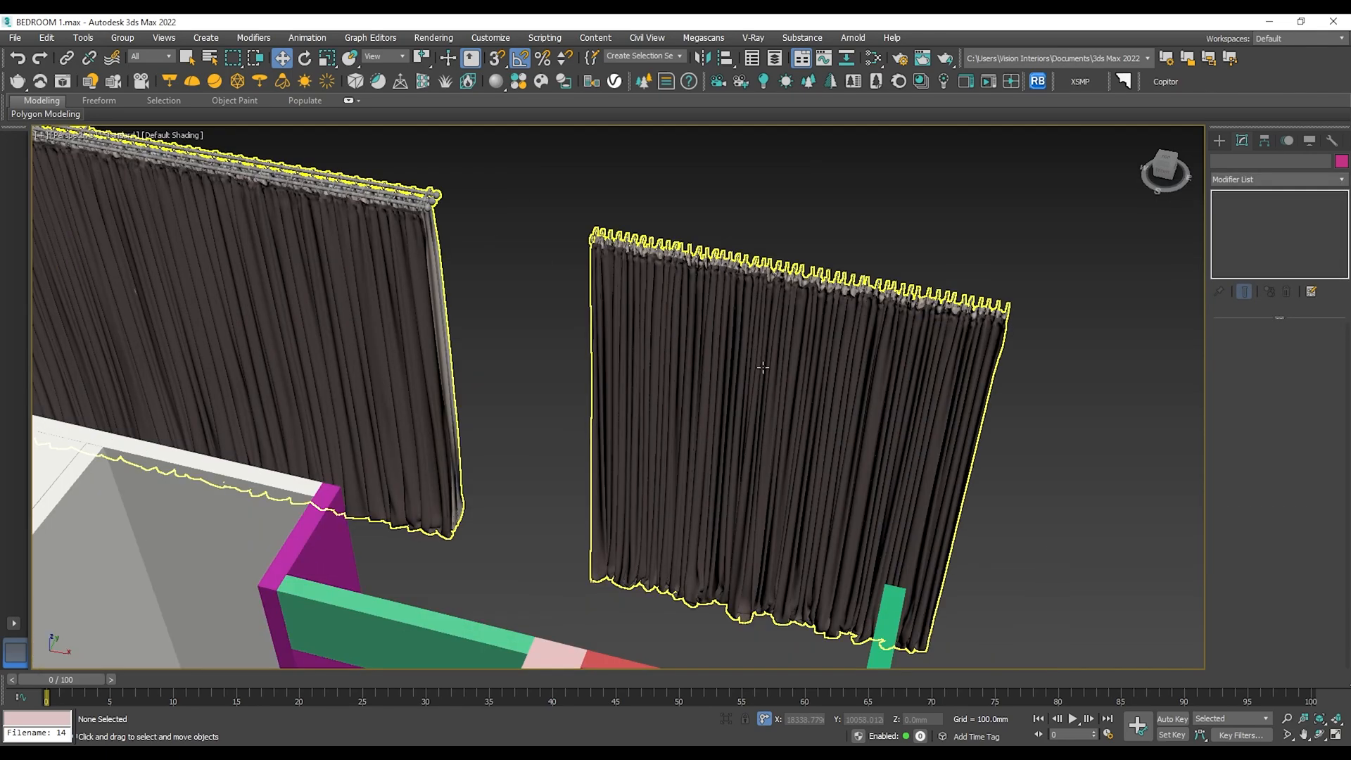
{"action": "left_click", "coordinate": [767, 371]}
{"action": "middle_click_drag", "start_coordinate": [767, 371], "coordinate": [750, 415], "text": "alt"}
{"action": "scroll", "coordinate": [780, 398], "scroll_direction": "down", "scroll_amount": 3}
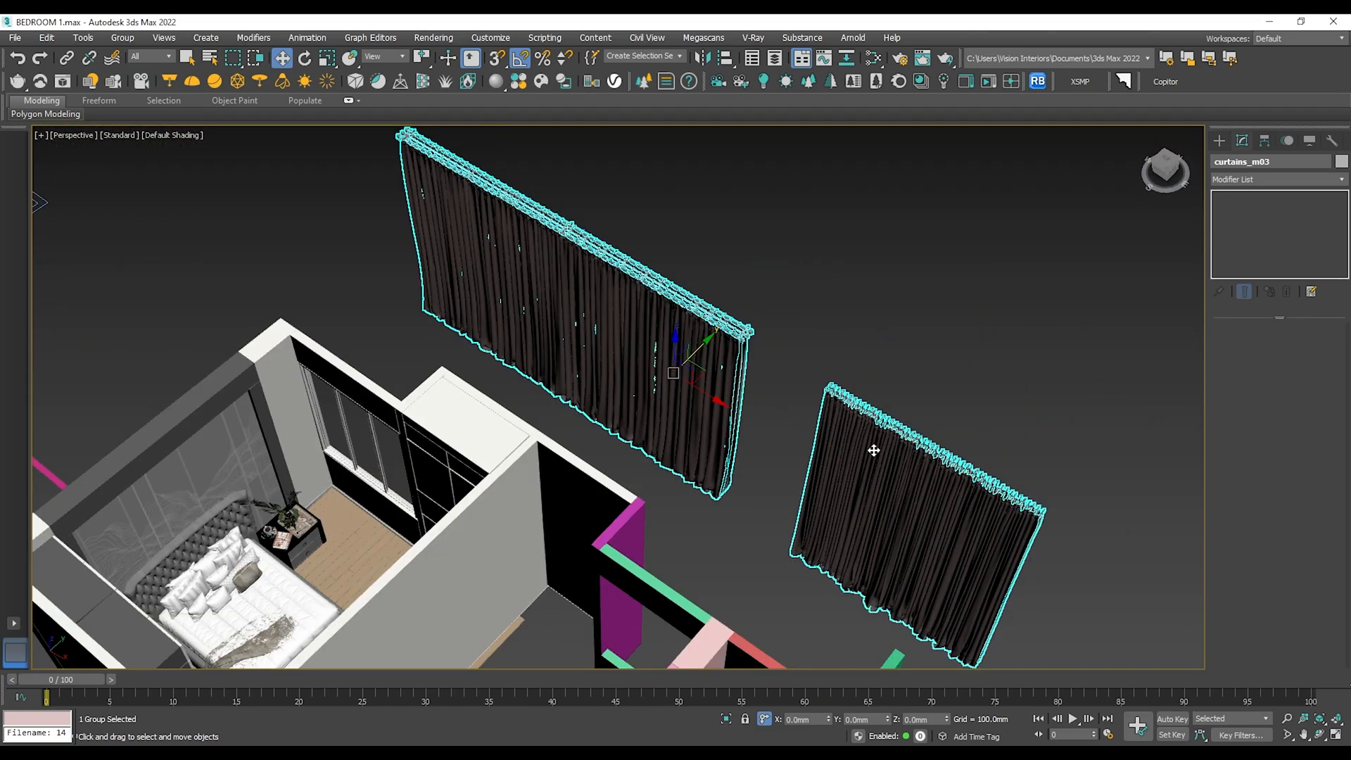
{"action": "left_click", "coordinate": [122, 37]}
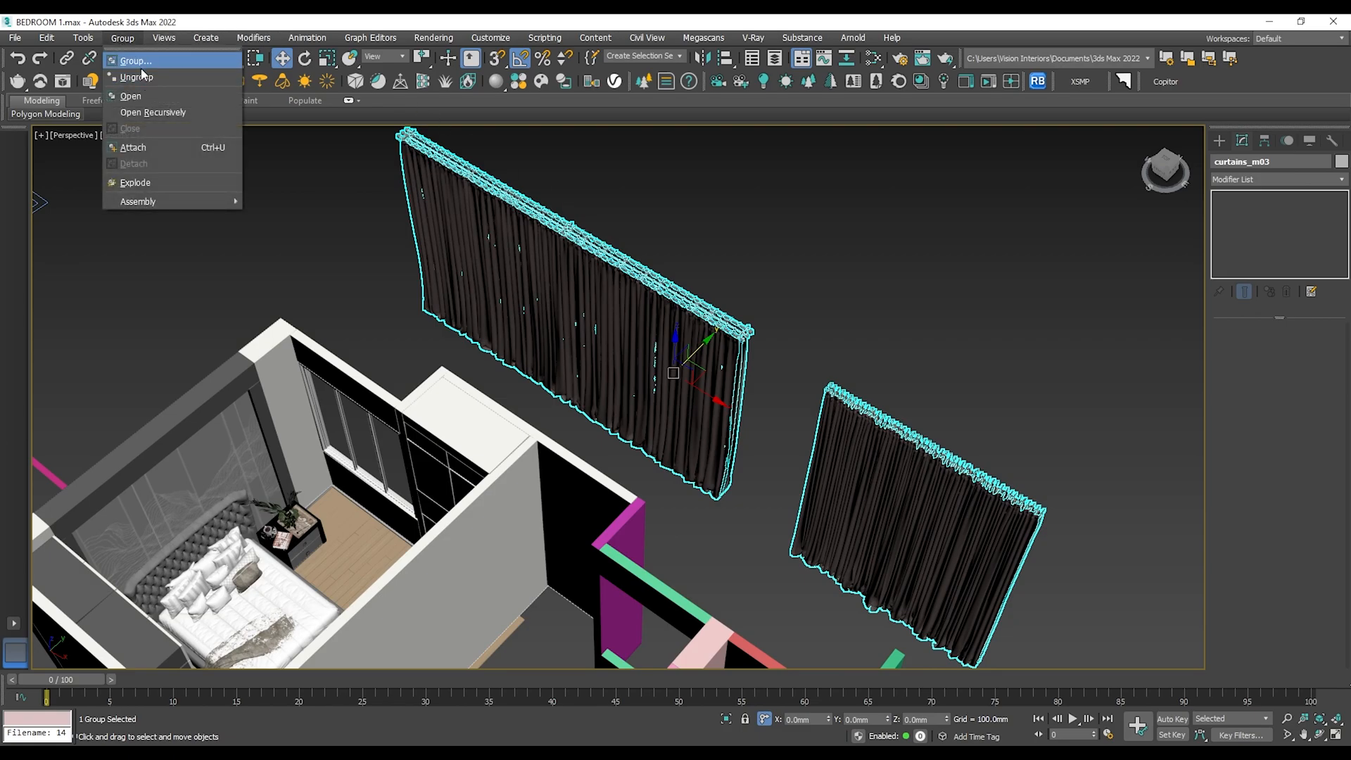
{"action": "left_click", "coordinate": [151, 97]}
{"action": "left_click", "coordinate": [631, 226]}
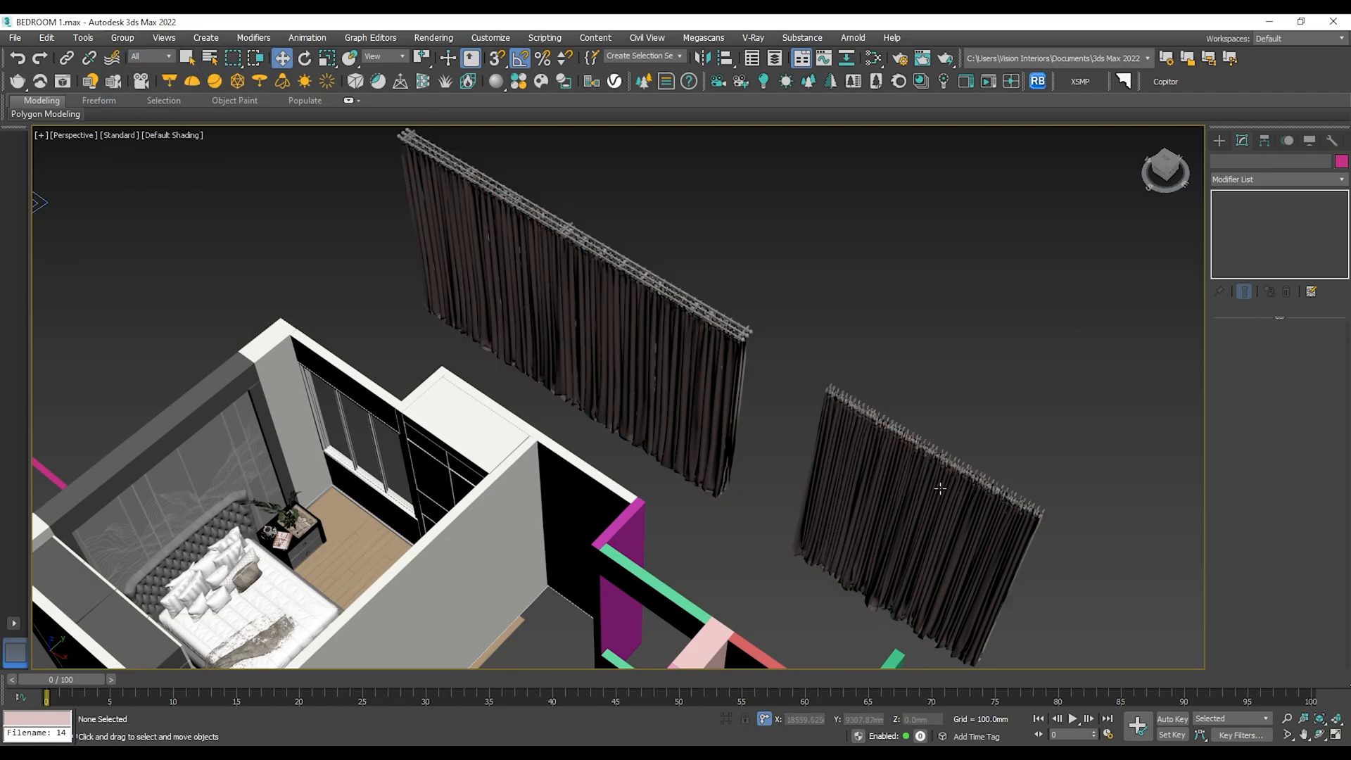
Move one layer of the smaller curtain set away from the rest and select the remaining curtain.
{"action": "left_click", "coordinate": [929, 515]}
{"action": "left_click_drag", "start_coordinate": [930, 510], "coordinate": [1076, 339]}
{"action": "left_click", "coordinate": [976, 514]}
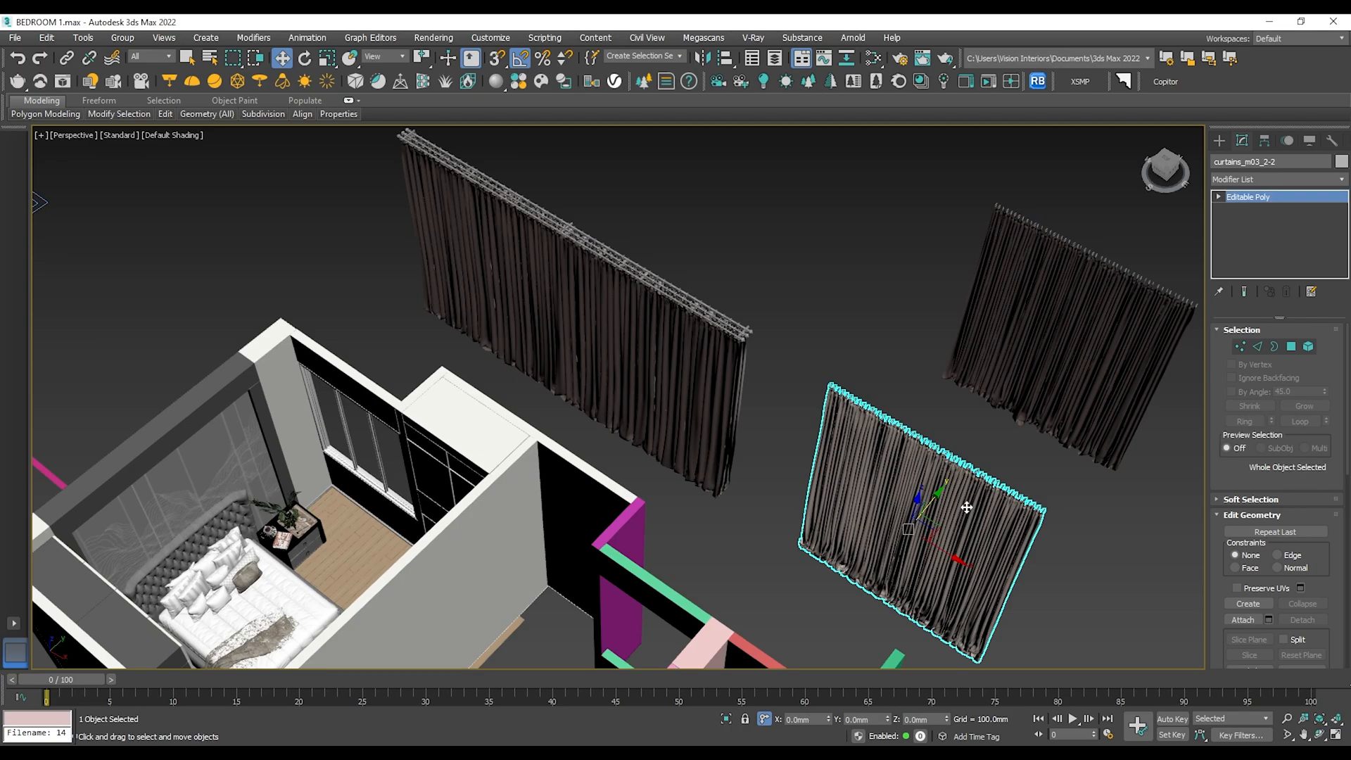
Move the selected curtain into the bedroom and position it along the window wall, starting at the headboard-side corner.
{"action": "middle_click_drag", "start_coordinate": [965, 509], "coordinate": [993, 428]}
{"action": "left_click_drag", "start_coordinate": [965, 445], "coordinate": [465, 467]}
{"action": "scroll", "coordinate": [481, 390], "scroll_direction": "up", "scroll_amount": 5}
{"action": "scroll", "coordinate": [481, 390], "scroll_direction": "down", "scroll_amount": 3}
{"action": "middle_click_drag", "start_coordinate": [528, 387], "coordinate": [712, 365], "text": "alt"}
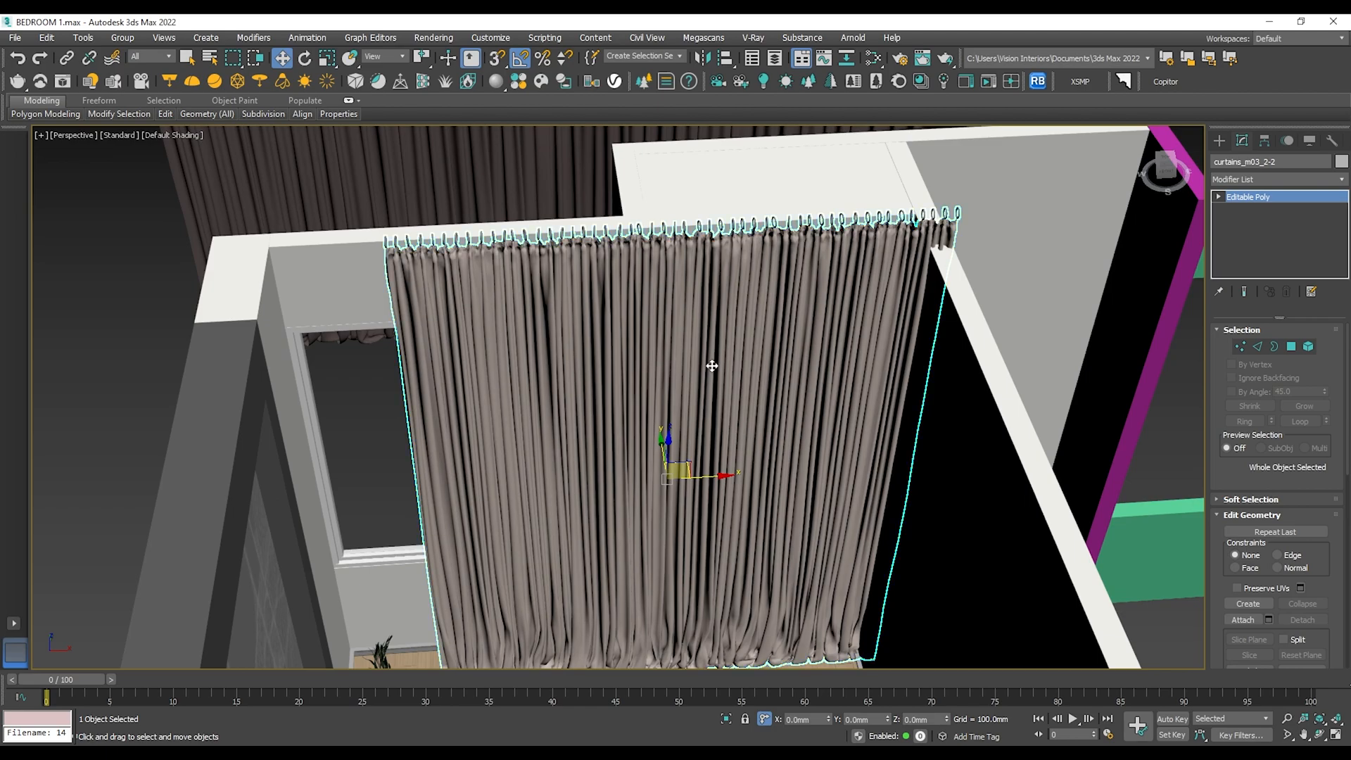
{"action": "scroll", "coordinate": [712, 365], "scroll_direction": "down", "scroll_amount": 5}
{"action": "key", "text": "t"}
{"action": "scroll", "coordinate": [774, 330], "scroll_direction": "down", "scroll_amount": 3}
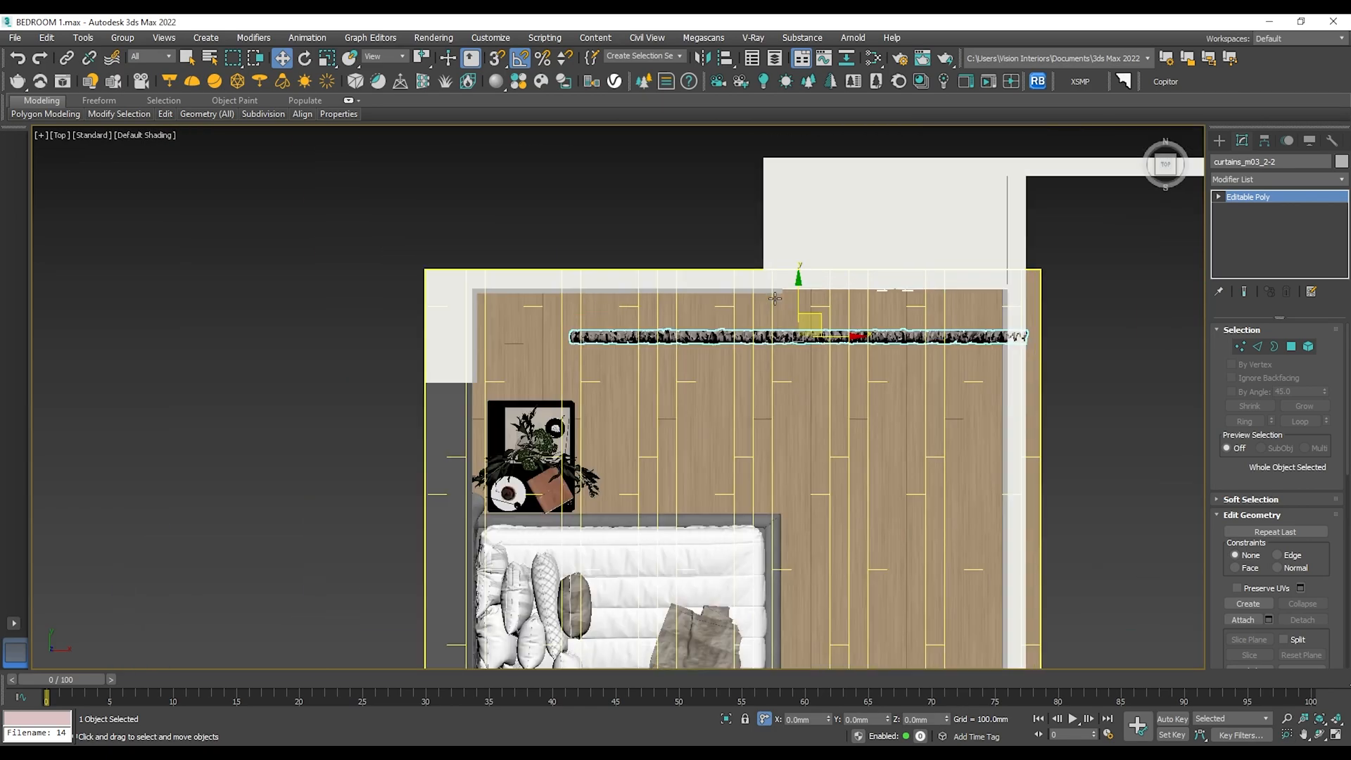
{"action": "scroll", "coordinate": [788, 317], "scroll_direction": "up", "scroll_amount": 3}
{"action": "left_click_drag", "start_coordinate": [793, 313], "coordinate": [702, 280]}
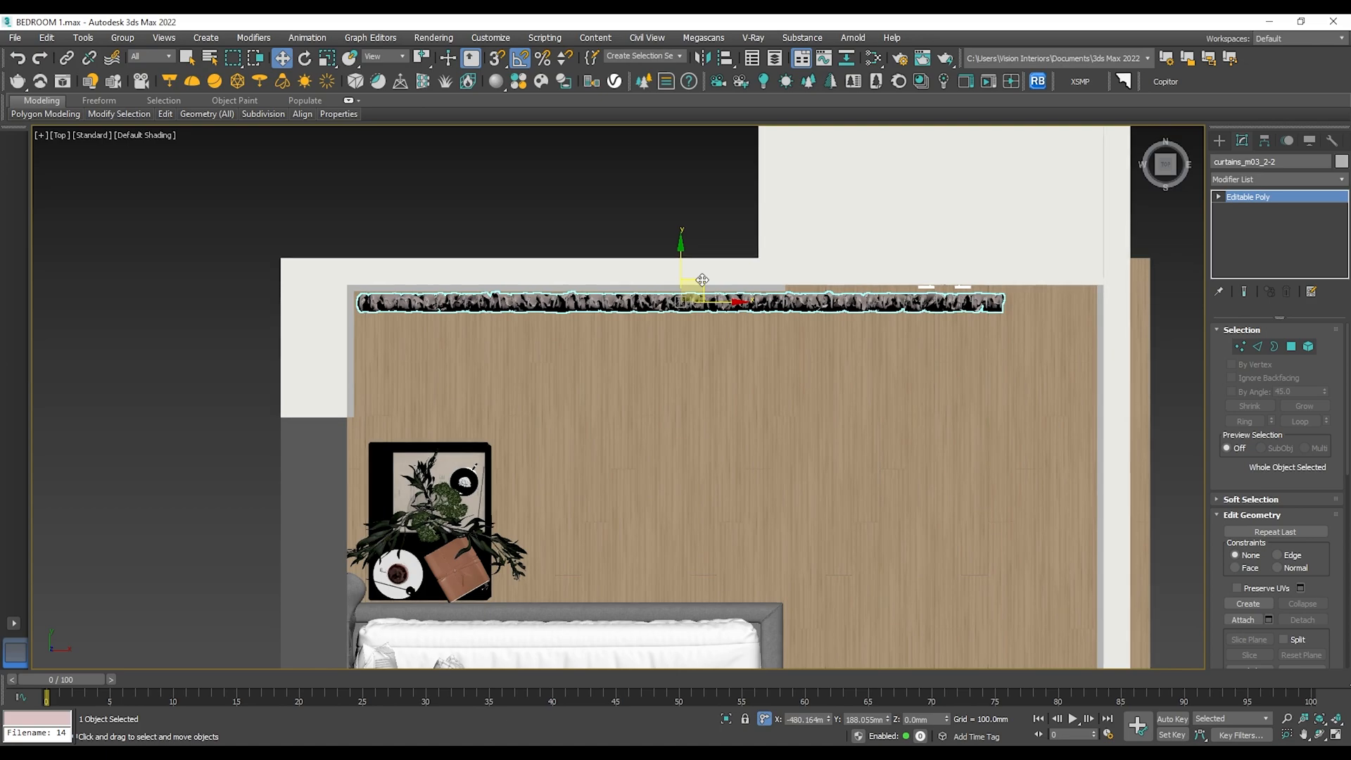
Delete the curtain's polygons beyond roughly the first third of its width, keeping a narrow panel at the headboard-side corner.
{"action": "left_click", "coordinate": [1307, 346]}
{"action": "left_click_drag", "start_coordinate": [789, 216], "coordinate": [632, 229]}
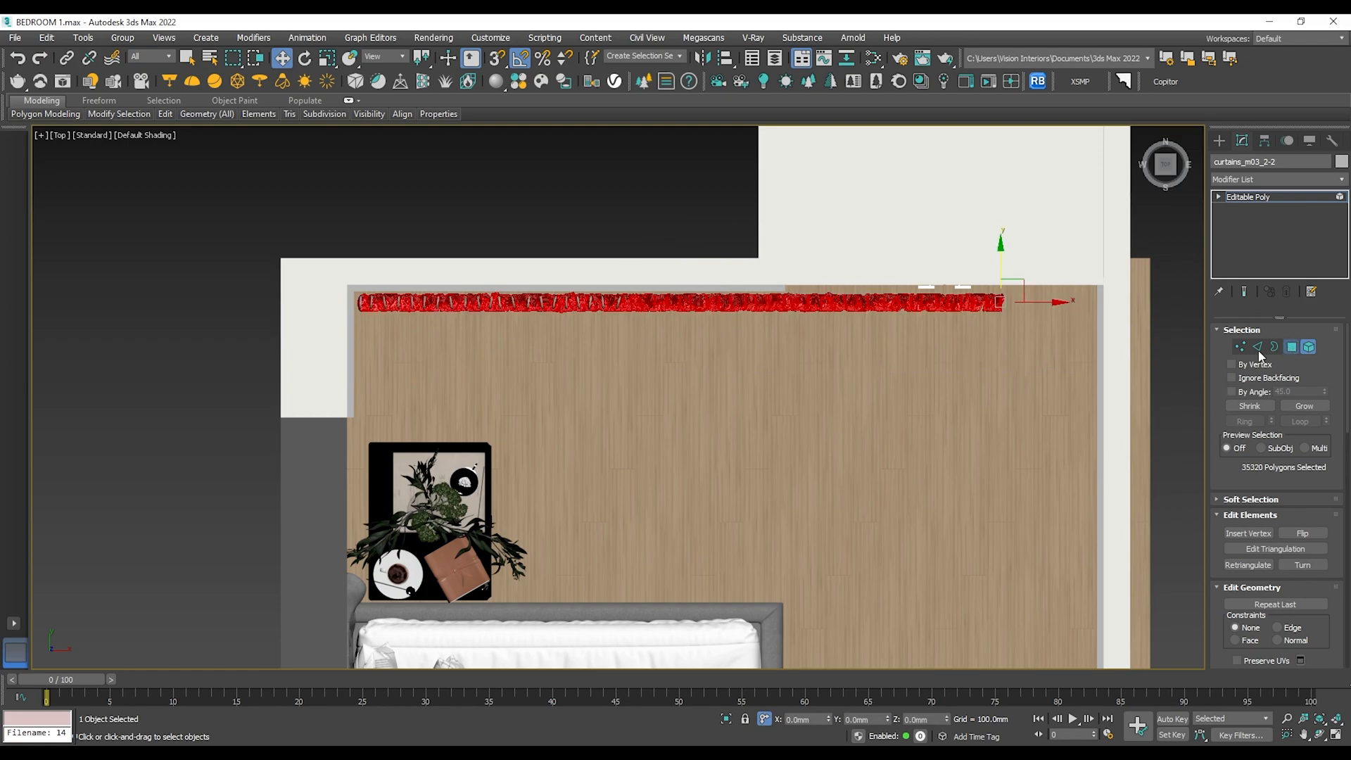
{"action": "left_click", "coordinate": [1291, 346]}
{"action": "left_click_drag", "start_coordinate": [602, 156], "coordinate": [597, 156]}
{"action": "key", "text": "Delete"}
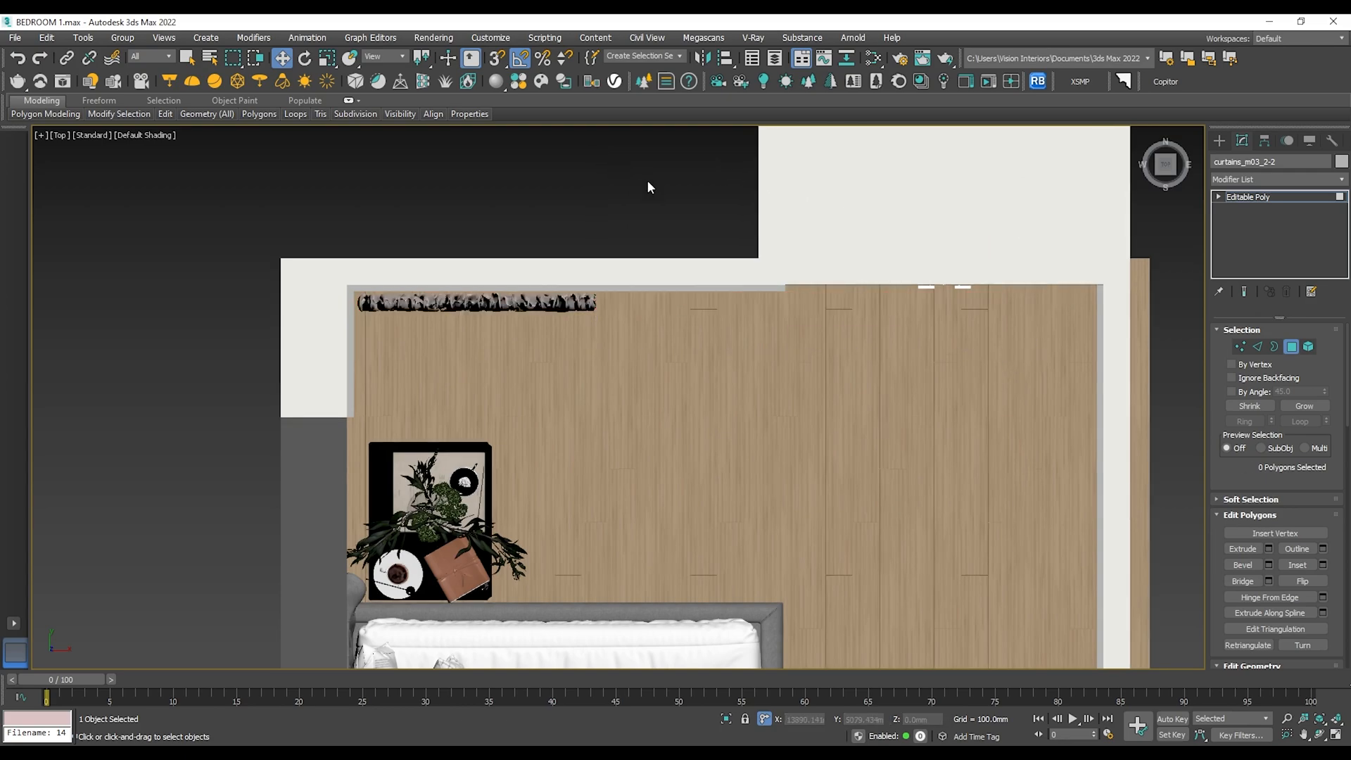
{"action": "left_click", "coordinate": [1292, 350]}
Move the trimmed curtain panel along the window wall to the wardrobe end of the window.
{"action": "key", "text": "p"}
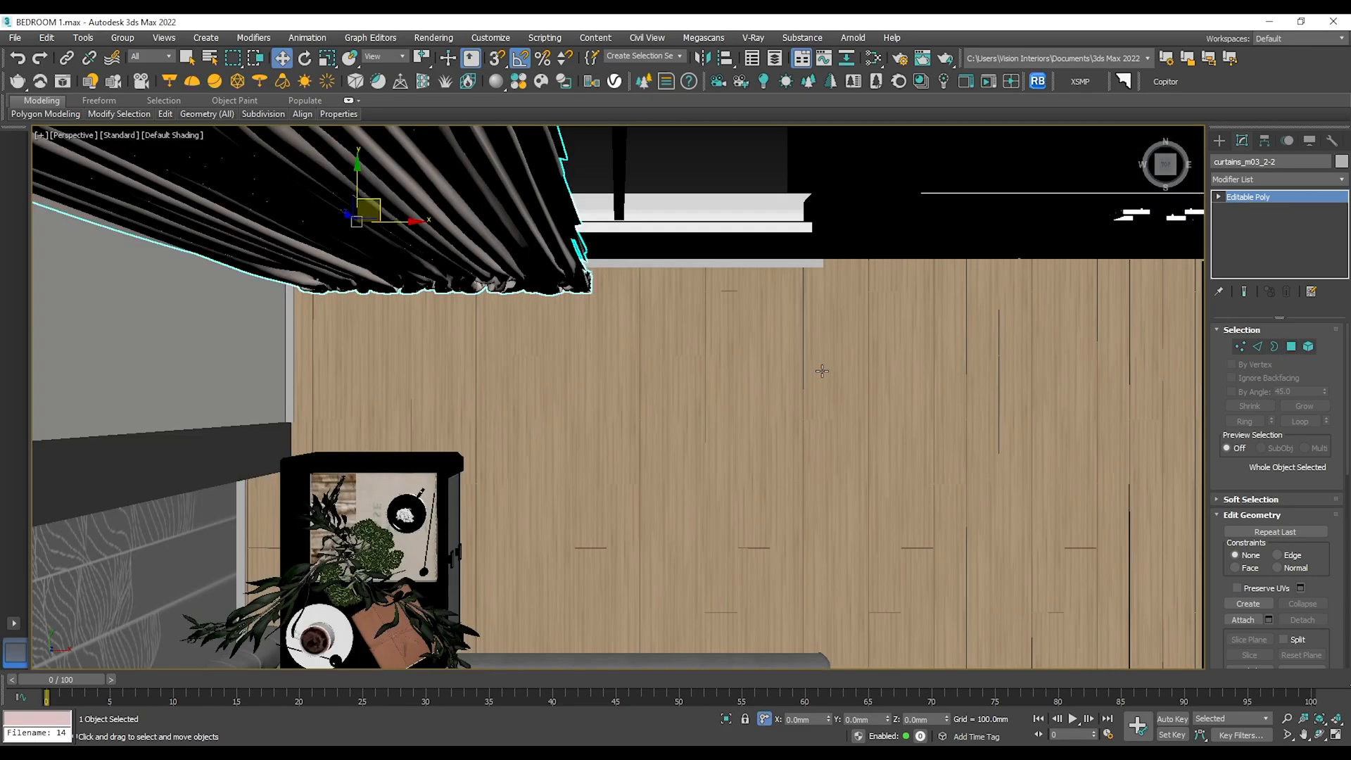
{"action": "scroll", "coordinate": [652, 386], "scroll_direction": "down", "scroll_amount": 4}
{"action": "mouse_move", "coordinate": [651, 386]}
{"action": "middle_mouse_down"}
{"action": "mouse_move", "coordinate": [666, 479]}
{"action": "mouse_move", "coordinate": [633, 405]}
{"action": "mouse_move", "coordinate": [652, 412]}
{"action": "middle_mouse_up"}
{"action": "scroll", "coordinate": [633, 405], "scroll_direction": "down", "scroll_amount": 3}
{"action": "left_click_drag", "start_coordinate": [595, 410], "coordinate": [727, 433]}
{"action": "scroll", "coordinate": [752, 485], "scroll_direction": "up", "scroll_amount": 2}
{"action": "middle_click_drag", "start_coordinate": [752, 484], "coordinate": [802, 470], "text": "alt"}
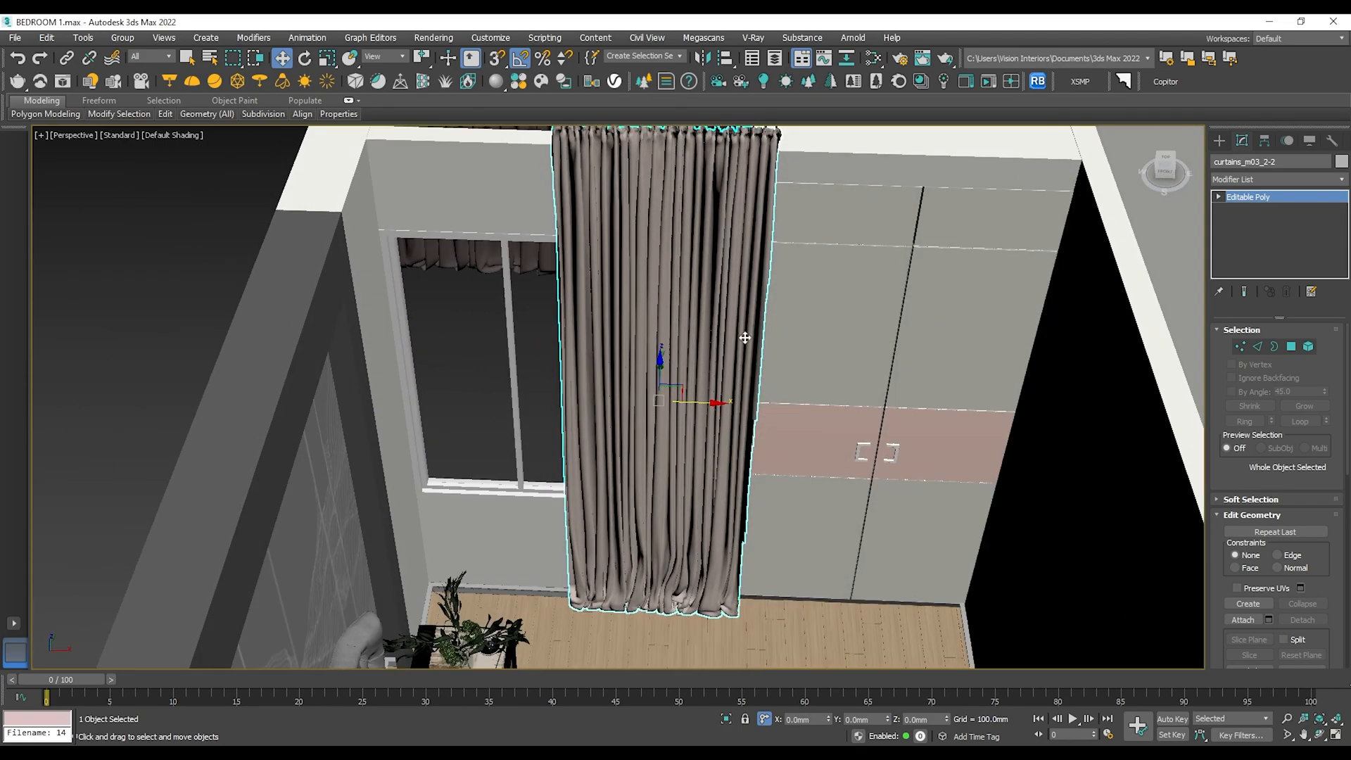
Inspect the trimmed curtain panel's cut edge and add a Symmetry modifier to the panel.
{"action": "scroll", "coordinate": [744, 340], "scroll_direction": "up", "scroll_amount": 4}
{"action": "scroll", "coordinate": [752, 328], "scroll_direction": "down", "scroll_amount": 5}
{"action": "middle_click_drag", "start_coordinate": [752, 328], "coordinate": [794, 457], "text": "alt"}
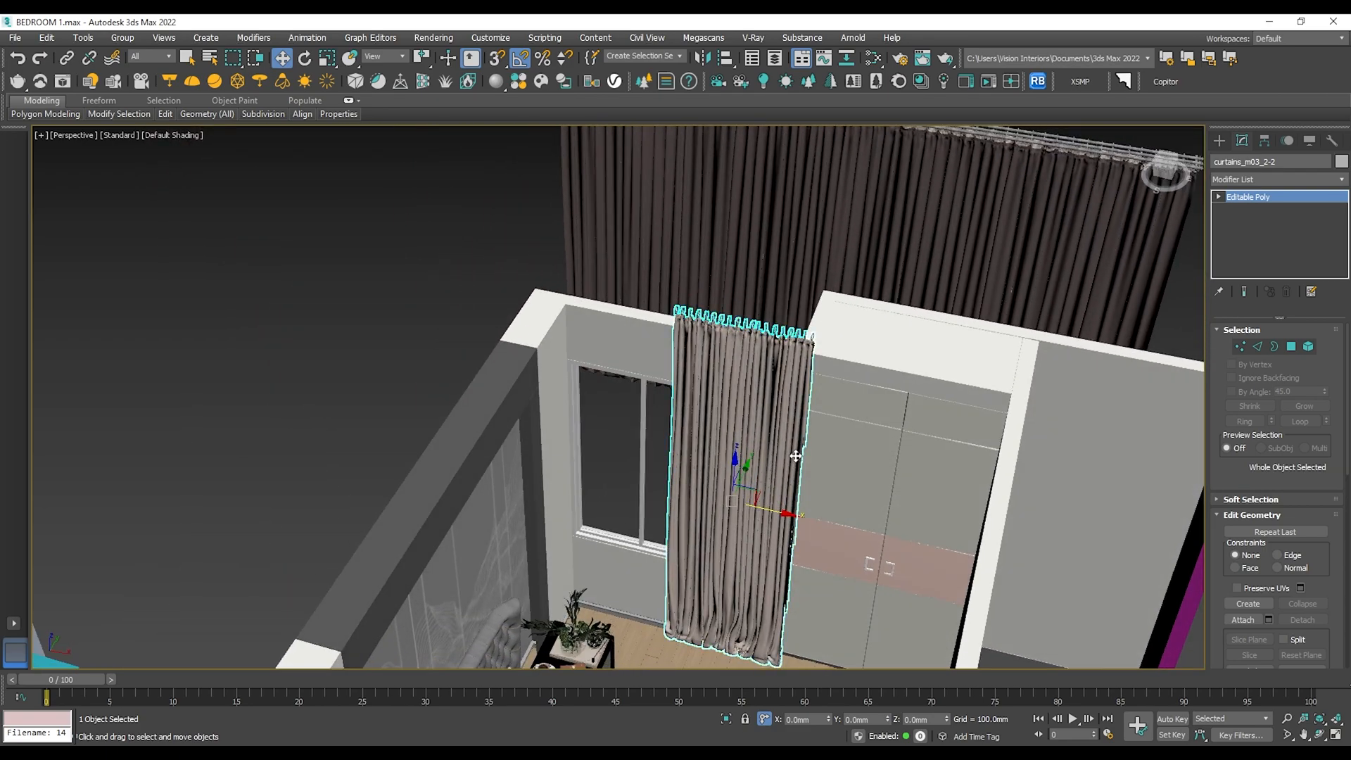
{"action": "scroll", "coordinate": [794, 457], "scroll_direction": "up", "scroll_amount": 6}
{"action": "scroll", "coordinate": [775, 431], "scroll_direction": "down", "scroll_amount": 4}
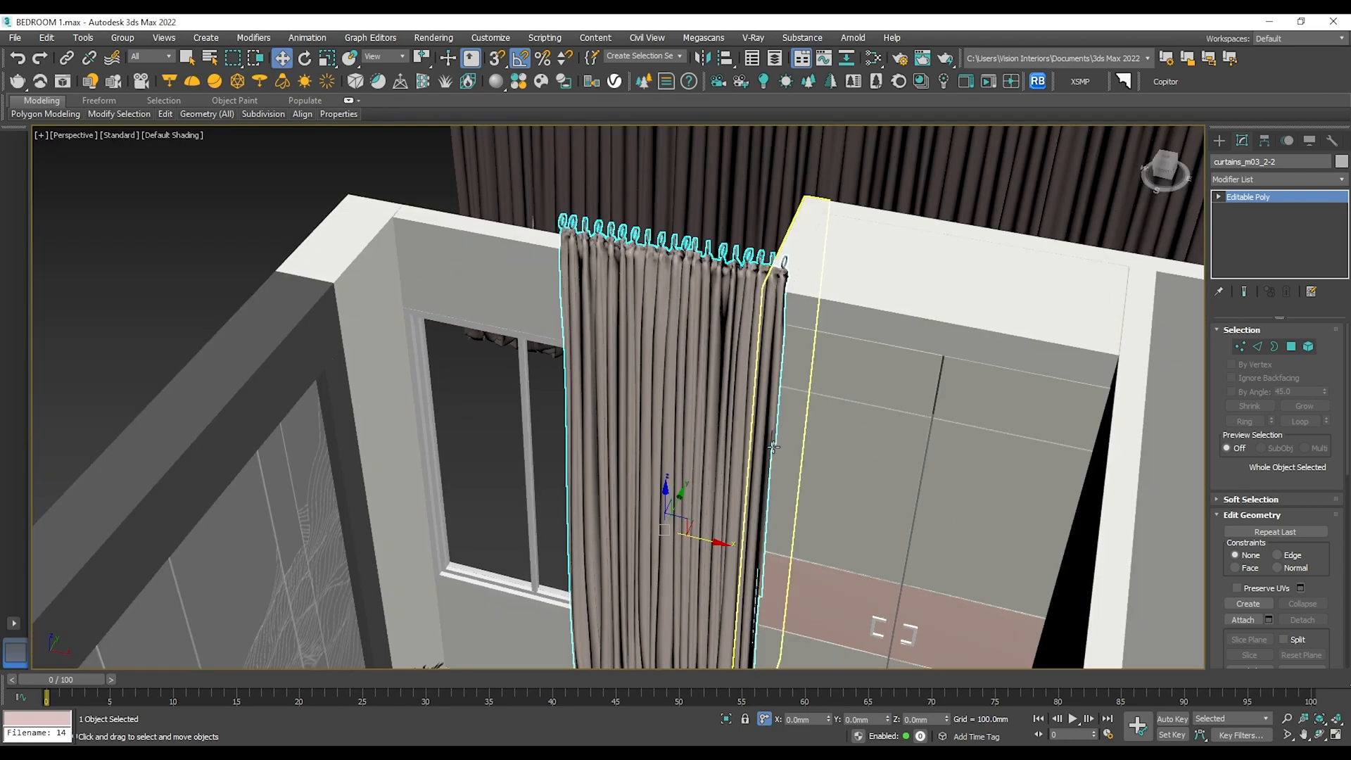
{"action": "scroll", "coordinate": [773, 446], "scroll_direction": "down", "scroll_amount": 3}
{"action": "scroll", "coordinate": [756, 431], "scroll_direction": "up", "scroll_amount": 6}
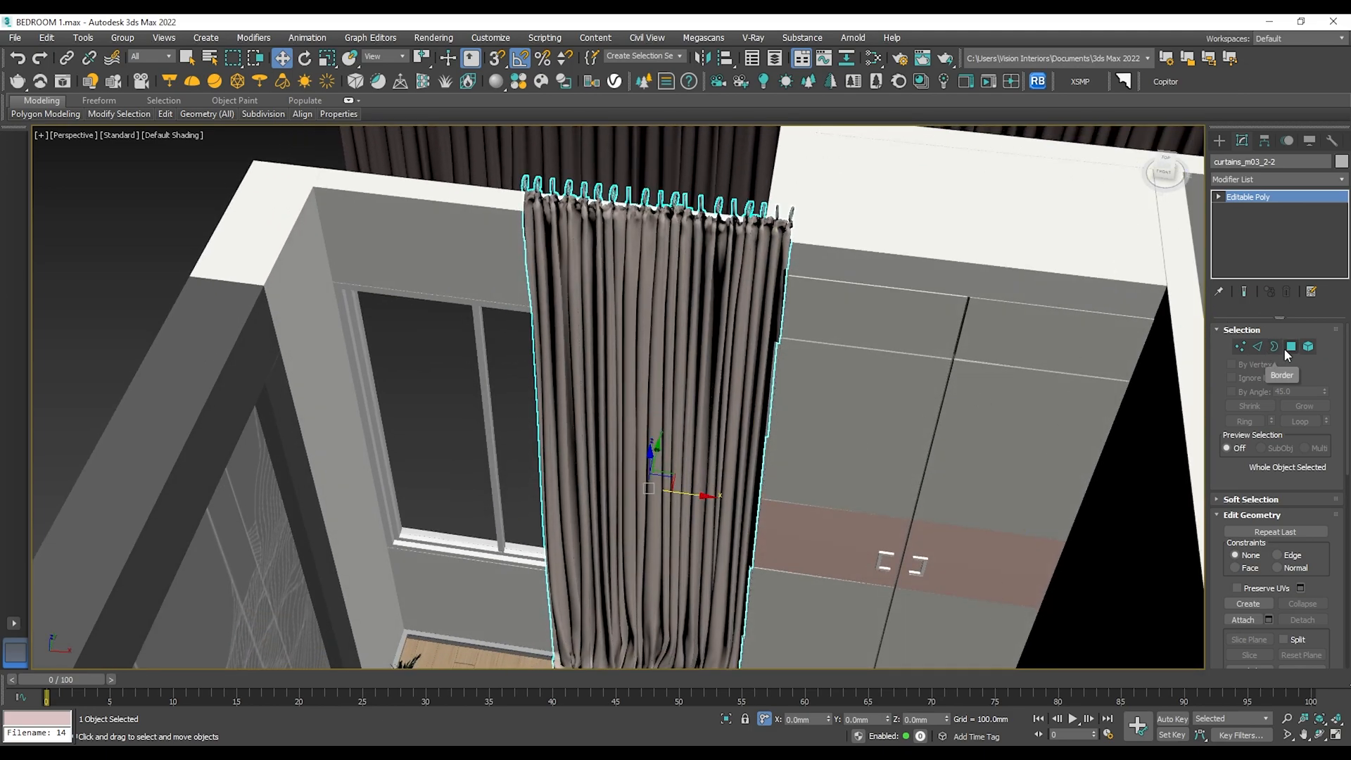
{"action": "left_click", "coordinate": [1287, 184]}
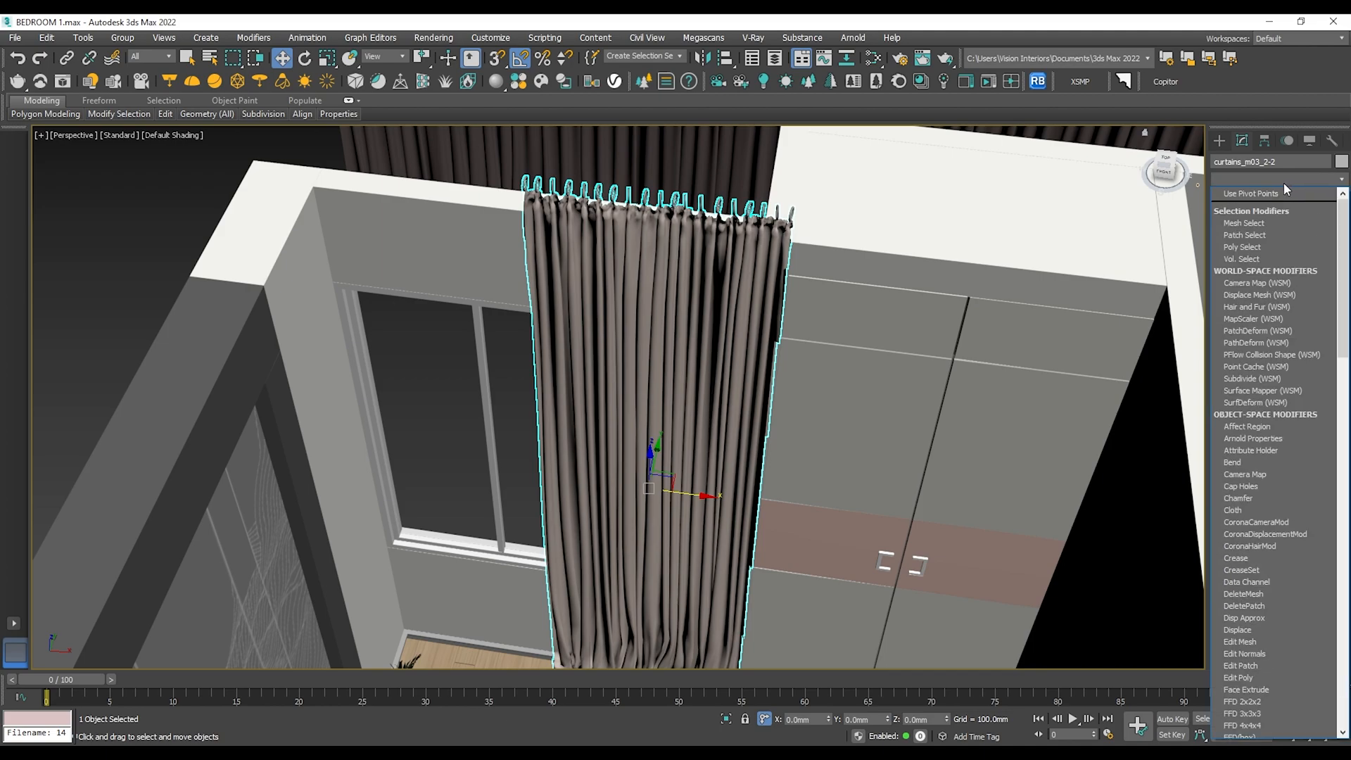
{"action": "scroll", "coordinate": [1280, 175], "scroll_direction": "down", "scroll_amount": 3}
{"action": "left_click", "coordinate": [1278, 177]}
{"action": "left_click", "coordinate": [1280, 180]}
{"action": "type", "text": "sym"}
{"action": "left_click", "coordinate": [1257, 200]}
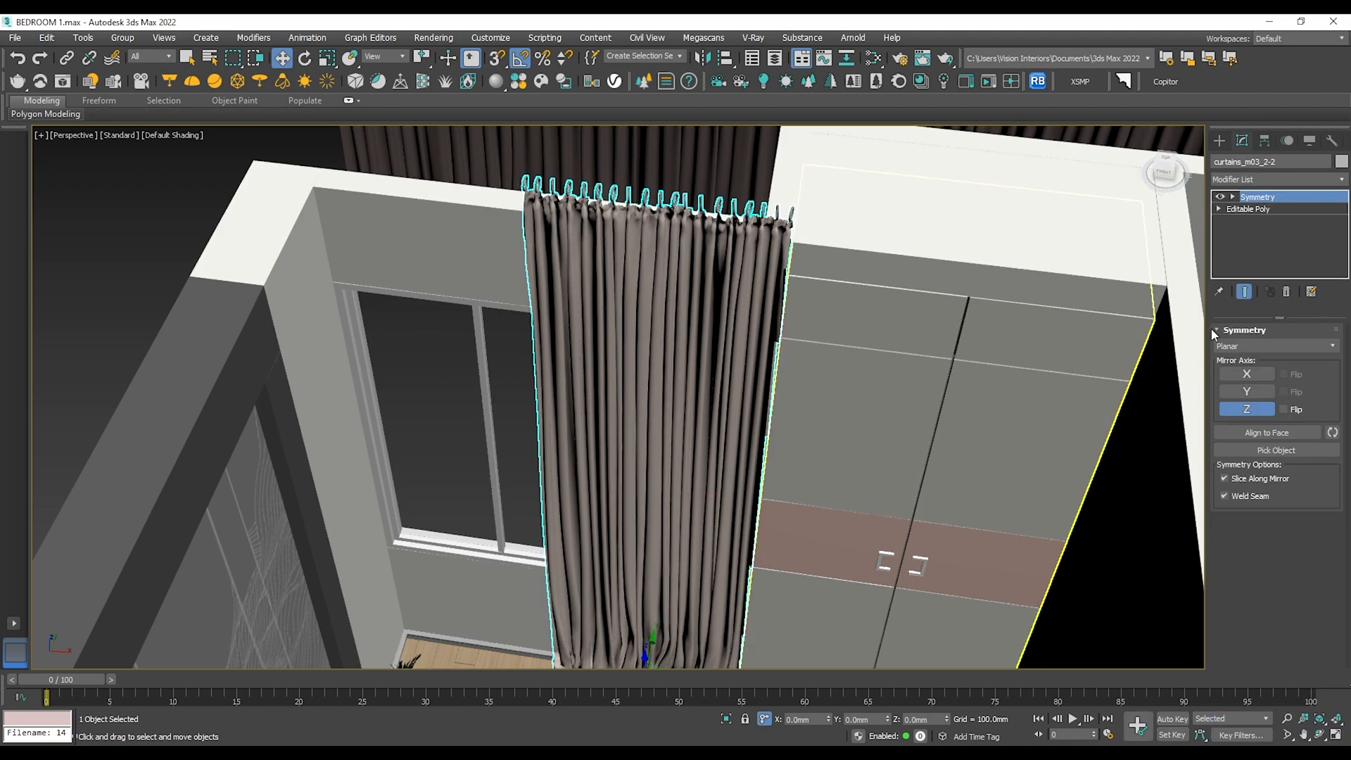
Set the Symmetry modifier to mirror about X only and move its mirror plane to the middle of the curtain panel.
{"action": "left_click", "coordinate": [1245, 409]}
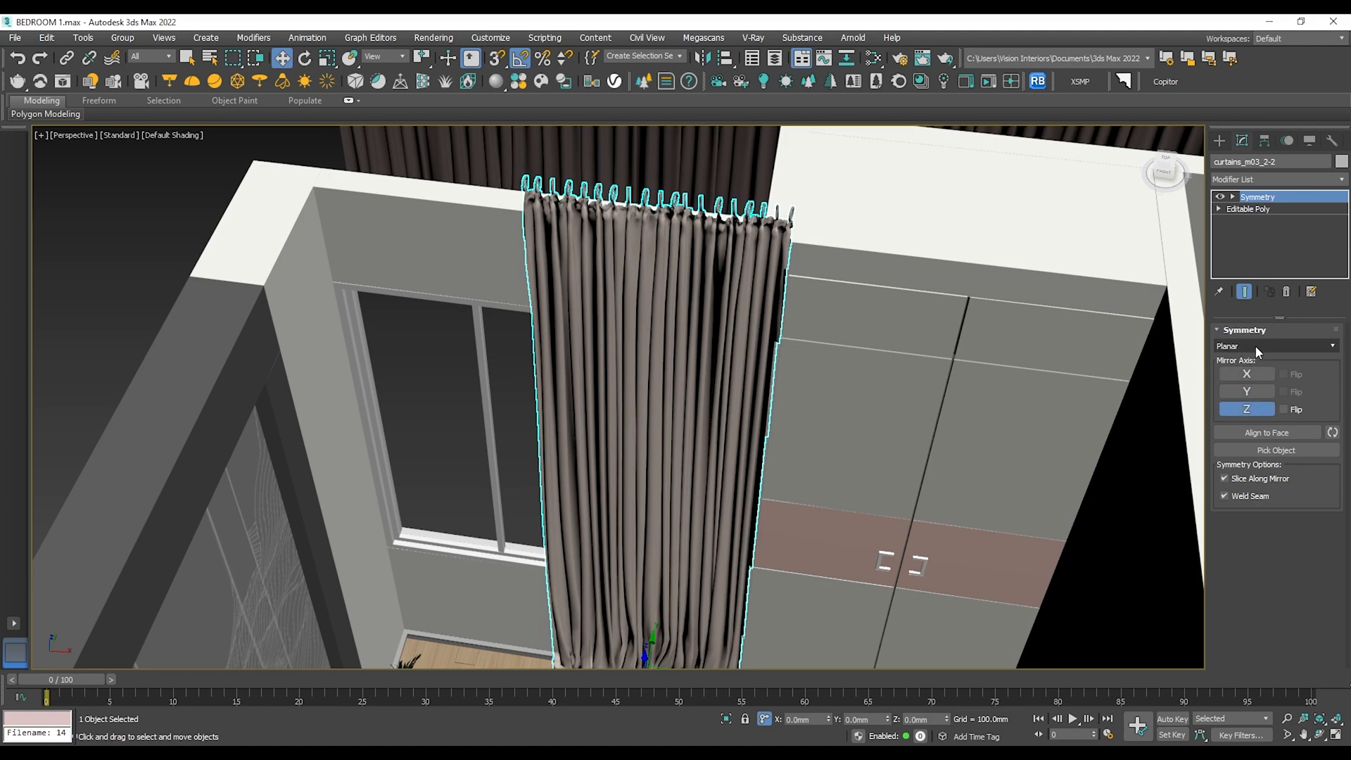
{"action": "left_click", "coordinate": [1267, 200]}
{"action": "scroll", "coordinate": [661, 532], "scroll_direction": "down", "scroll_amount": 4}
{"action": "middle_click_drag", "start_coordinate": [661, 532], "coordinate": [647, 330]}
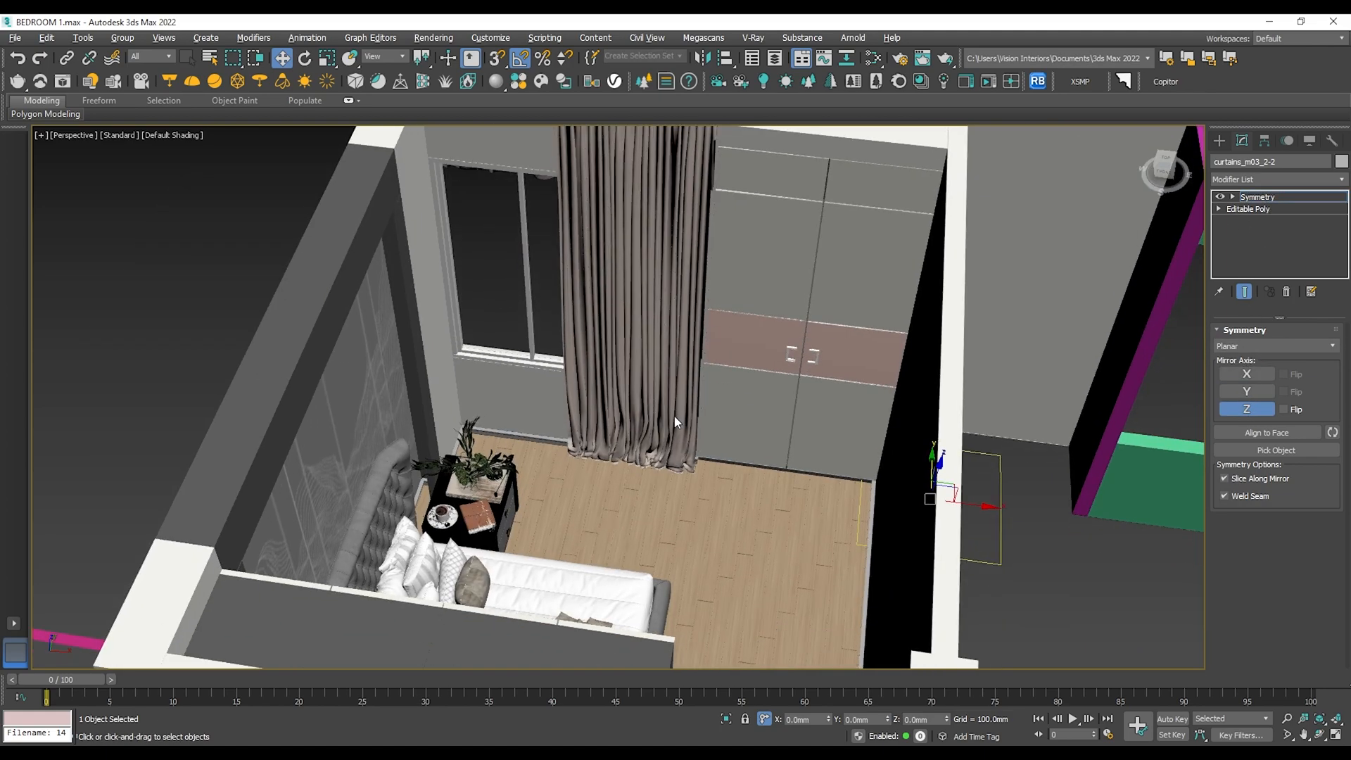
{"action": "middle_click_drag", "start_coordinate": [675, 415], "coordinate": [669, 424], "text": "alt"}
{"action": "left_click_drag", "start_coordinate": [988, 512], "coordinate": [880, 509]}
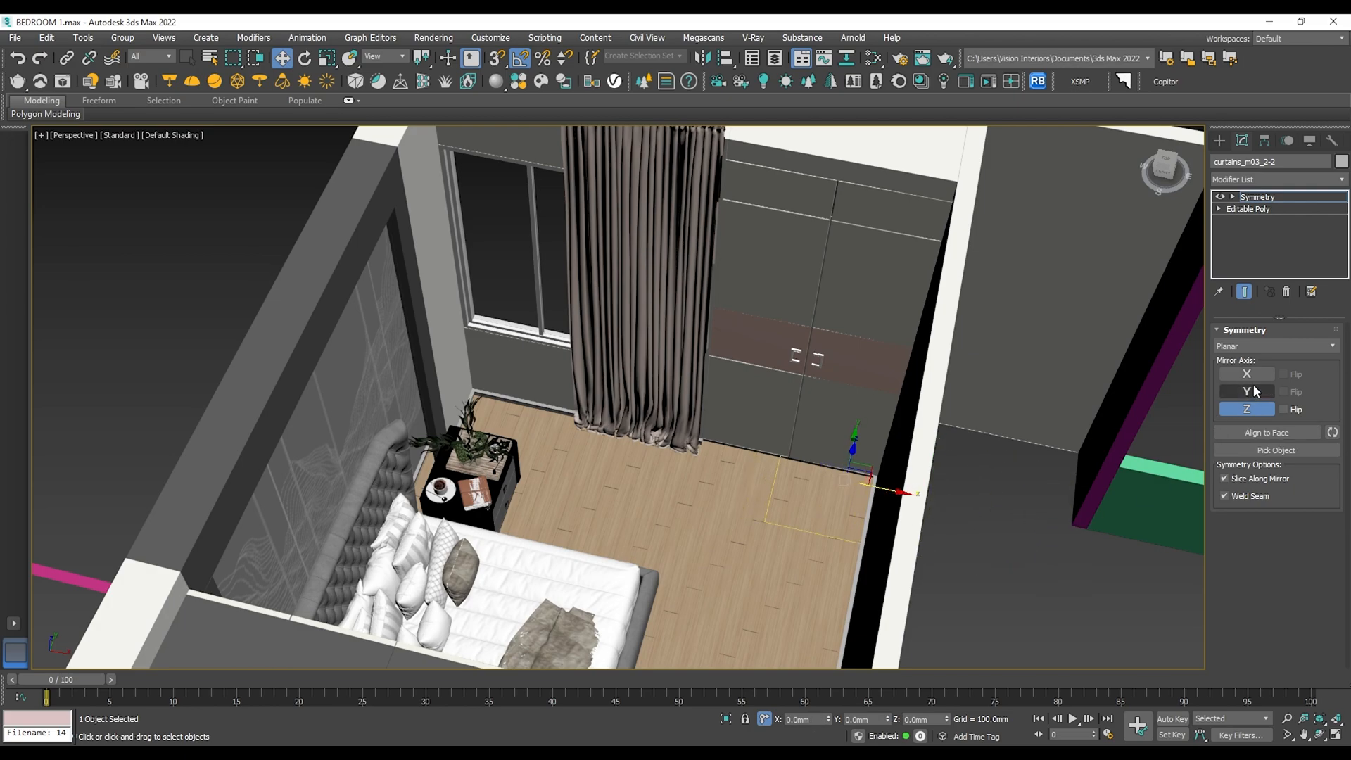
{"action": "left_click", "coordinate": [1245, 374]}
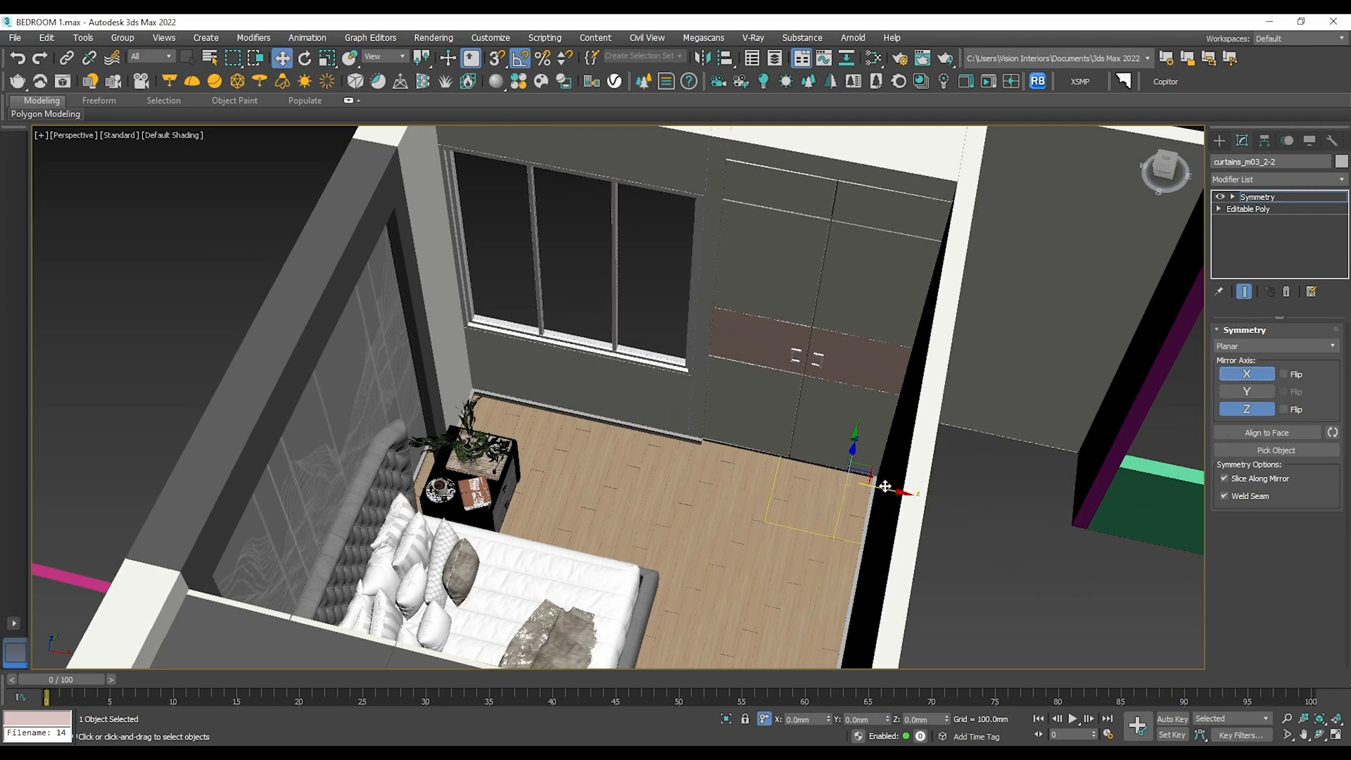
{"action": "left_click_drag", "start_coordinate": [887, 491], "coordinate": [665, 470]}
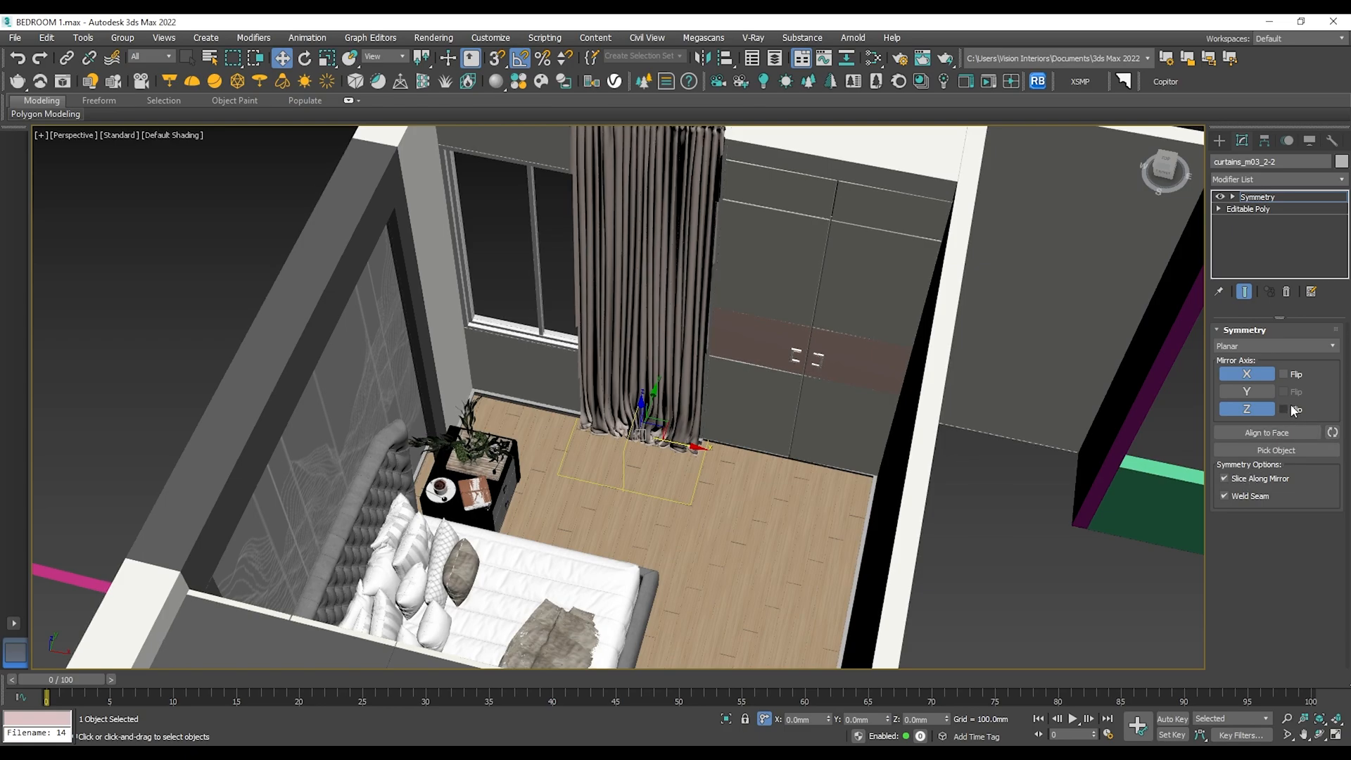
{"action": "left_click", "coordinate": [1264, 411]}
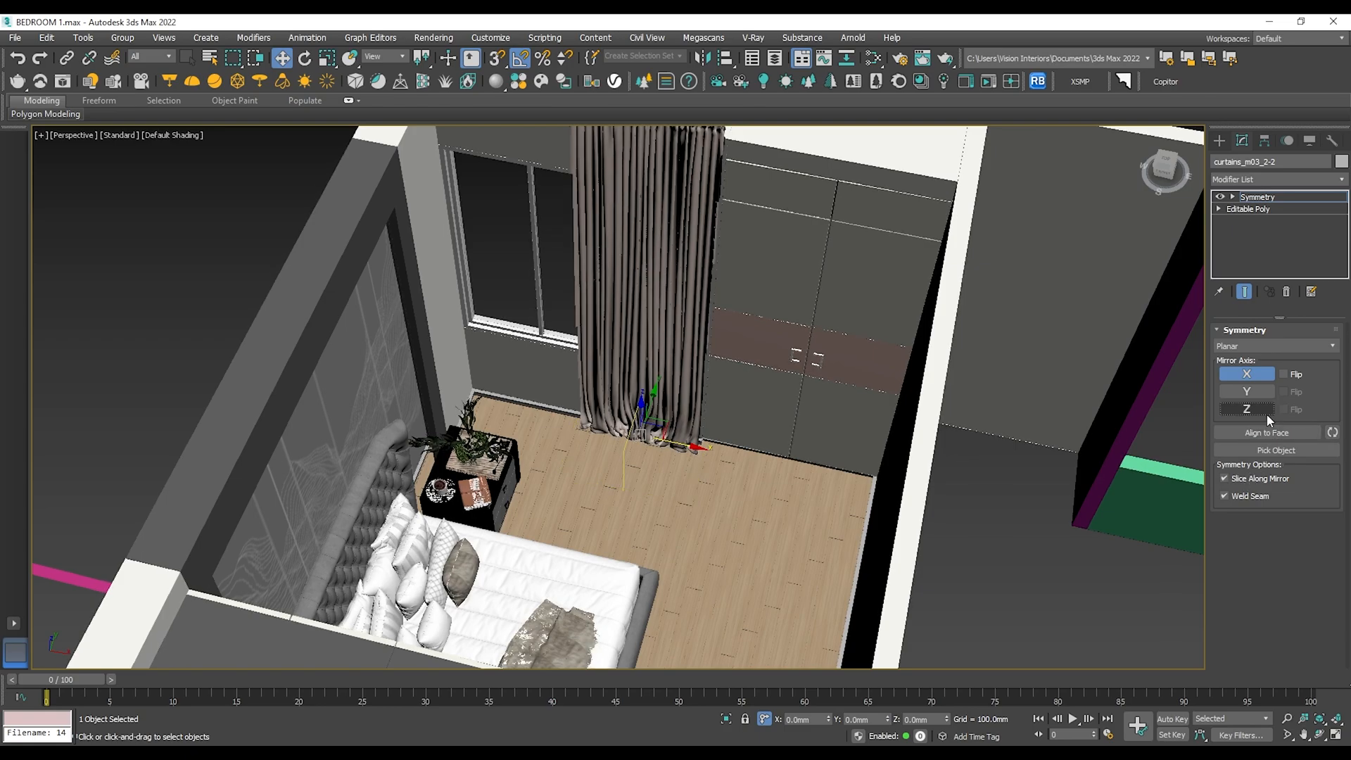
Flip the X mirror direction and fine-tune the mirror plane's position to set the mirrored curtain's width.
{"action": "left_click", "coordinate": [1283, 375]}
{"action": "left_click_drag", "start_coordinate": [691, 443], "coordinate": [677, 440]}
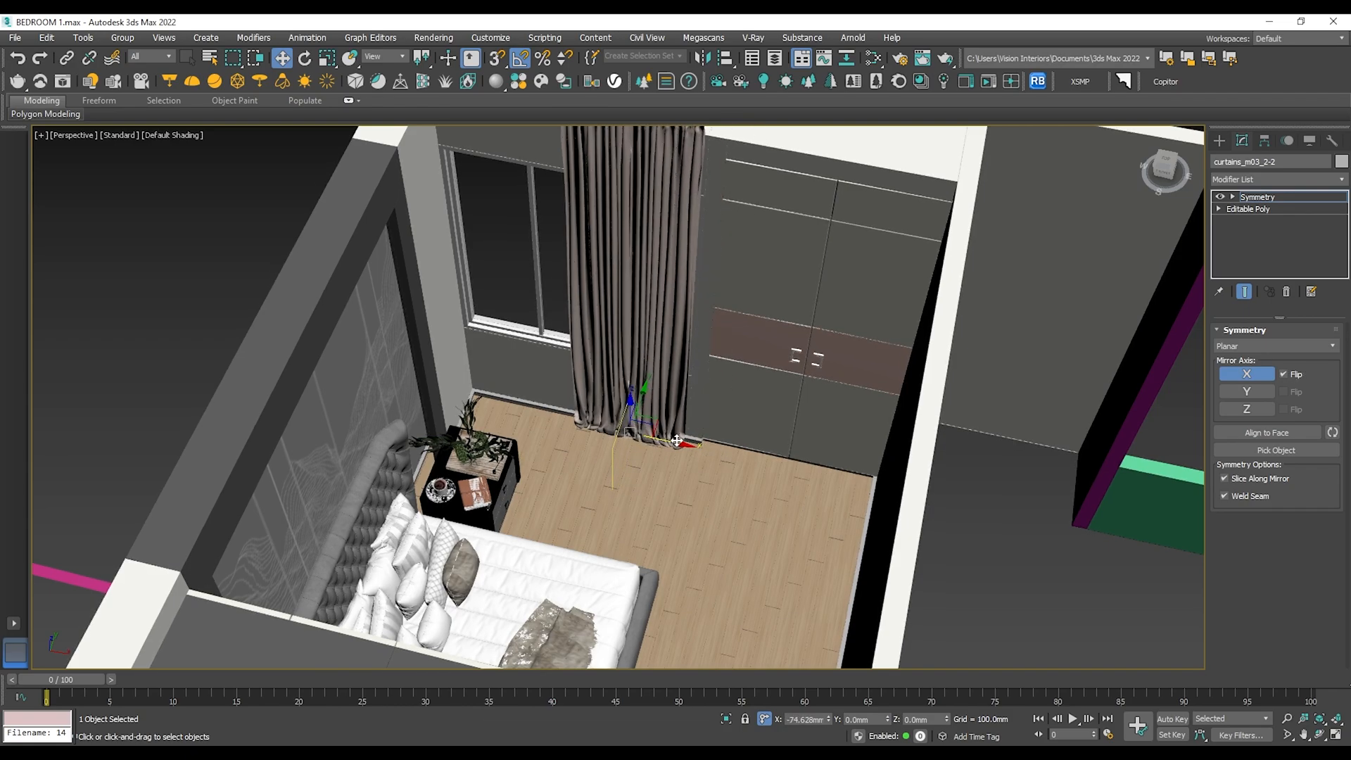
{"action": "scroll", "coordinate": [676, 440], "scroll_direction": "up", "scroll_amount": 5}
{"action": "scroll", "coordinate": [678, 470], "scroll_direction": "down", "scroll_amount": 2}
{"action": "scroll", "coordinate": [704, 521], "scroll_direction": "up", "scroll_amount": 4}
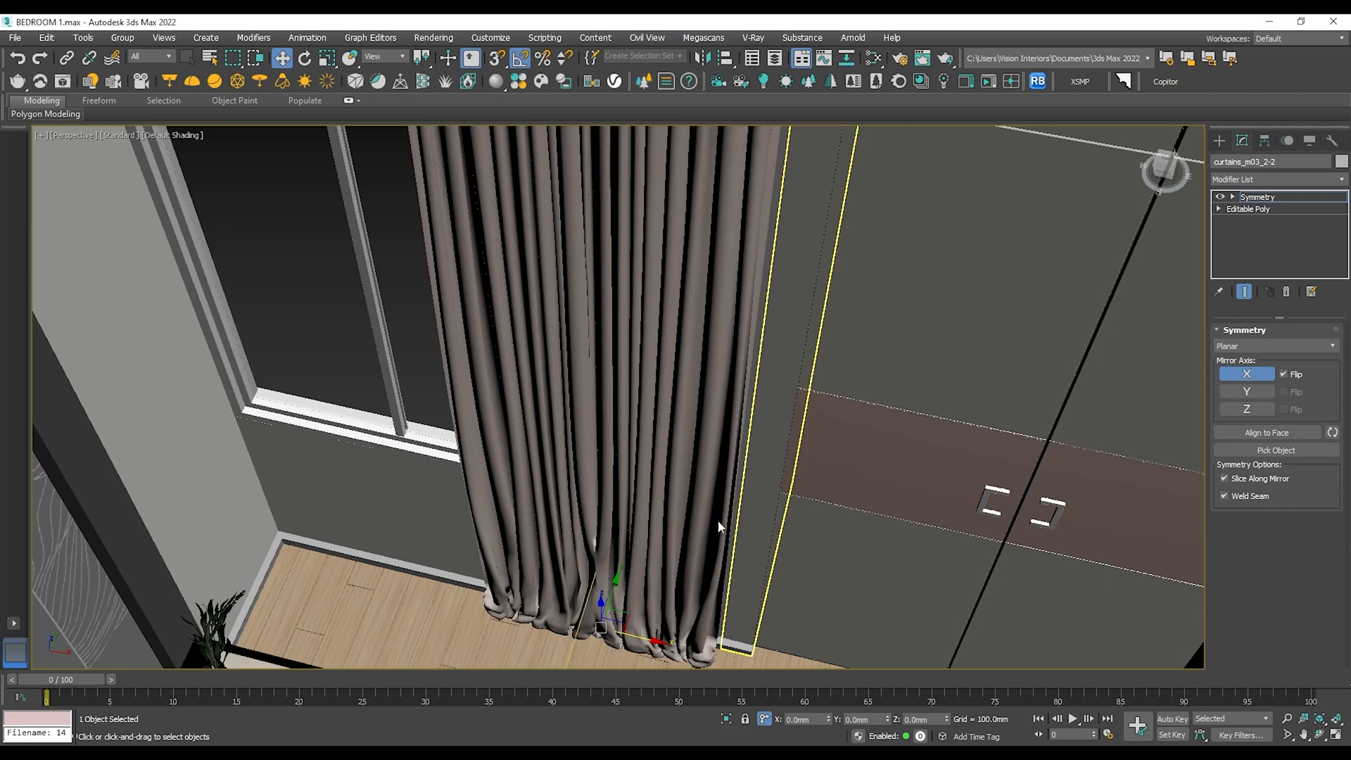
{"action": "scroll", "coordinate": [728, 493], "scroll_direction": "down", "scroll_amount": 5}
{"action": "middle_click_drag", "start_coordinate": [738, 467], "coordinate": [700, 450], "text": "alt"}
{"action": "scroll", "coordinate": [672, 267], "scroll_direction": "up", "scroll_amount": 5}
{"action": "scroll", "coordinate": [672, 270], "scroll_direction": "down", "scroll_amount": 3}
{"action": "middle_click_drag", "start_coordinate": [706, 613], "coordinate": [722, 576]}
{"action": "left_click_drag", "start_coordinate": [696, 667], "coordinate": [696, 663]}
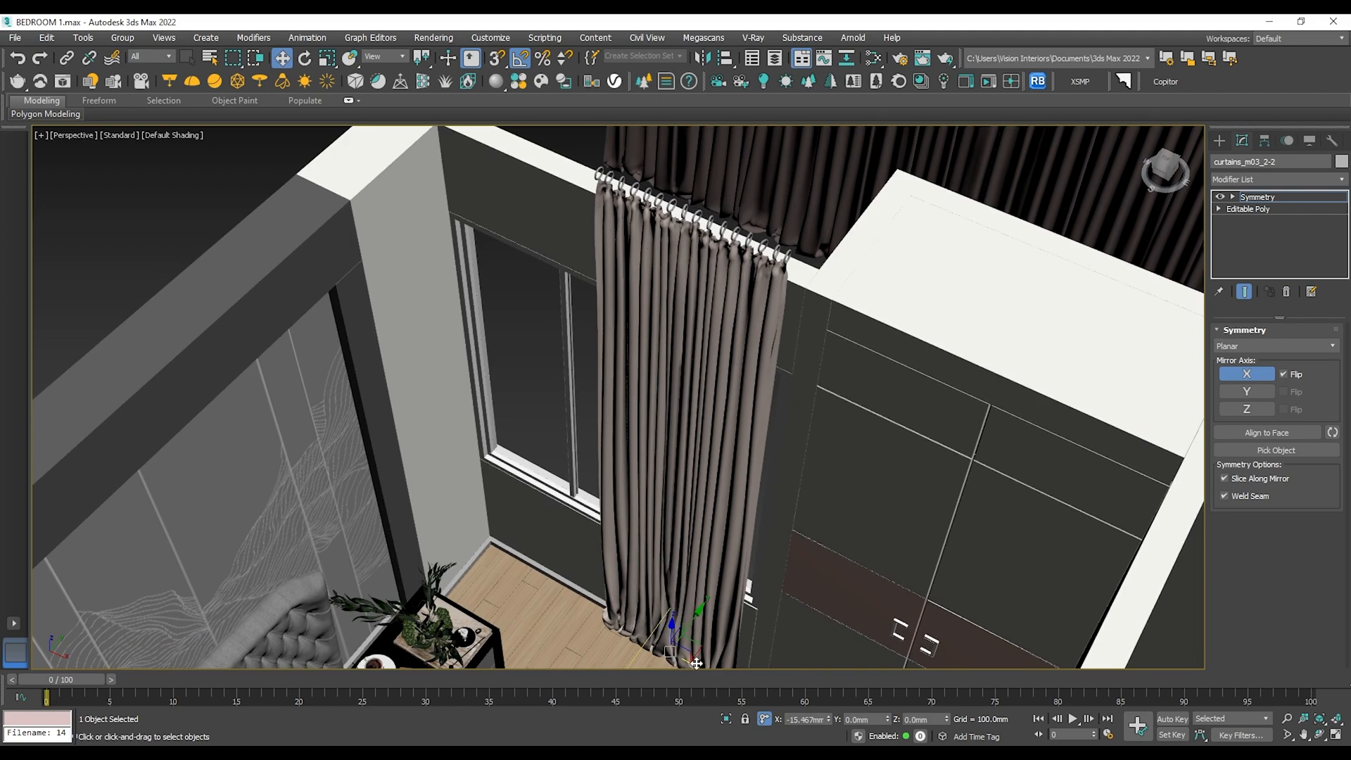
Leave mirror editing and convert the mirrored curtain to an Editable Poly.
{"action": "left_click", "coordinate": [1263, 197]}
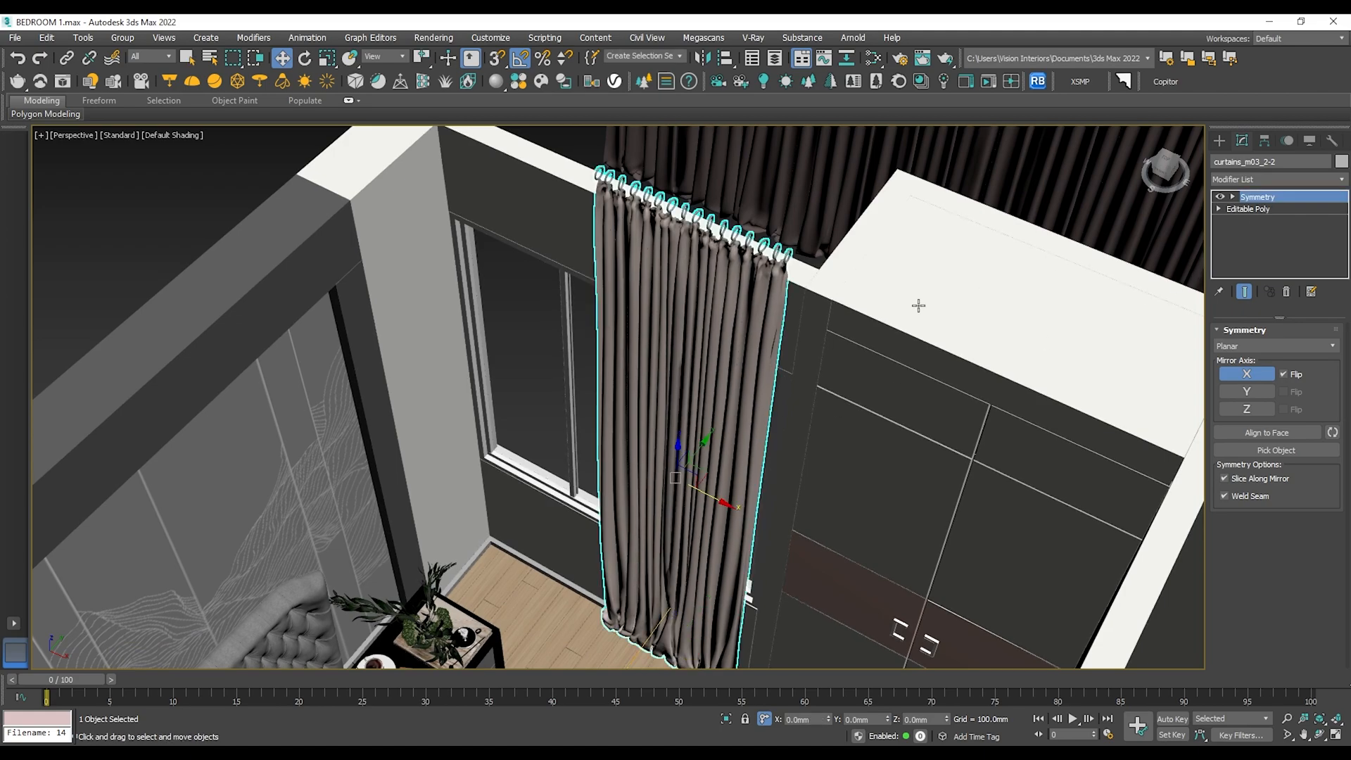
{"action": "right_click", "coordinate": [733, 339]}
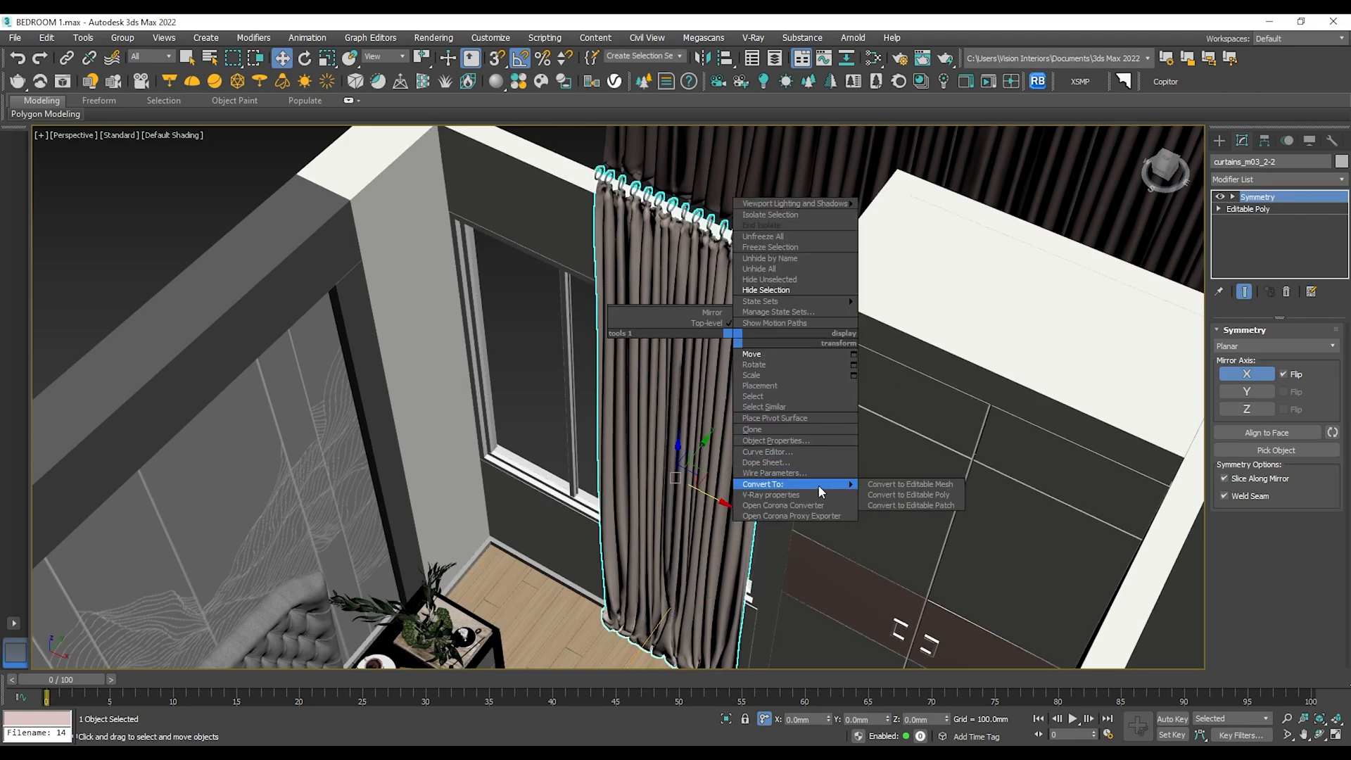
{"action": "left_click", "coordinate": [908, 495]}
Reselect the curtain panel and shift it slightly along the window wall toward the wardrobe.
{"action": "scroll", "coordinate": [646, 281], "scroll_direction": "down", "scroll_amount": 3}
{"action": "left_click", "coordinate": [565, 154]}
{"action": "scroll", "coordinate": [643, 320], "scroll_direction": "up", "scroll_amount": 3}
{"action": "left_click", "coordinate": [724, 357]}
{"action": "middle_click_drag", "start_coordinate": [739, 365], "coordinate": [779, 461], "text": "alt"}
{"action": "scroll", "coordinate": [751, 393], "scroll_direction": "down", "scroll_amount": 4}
{"action": "scroll", "coordinate": [767, 464], "scroll_direction": "up", "scroll_amount": 2}
{"action": "mouse_move", "coordinate": [749, 450]}
{"action": "left_mouse_down"}
{"action": "mouse_move", "coordinate": [772, 462]}
{"action": "mouse_move", "coordinate": [762, 452]}
{"action": "left_mouse_up"}
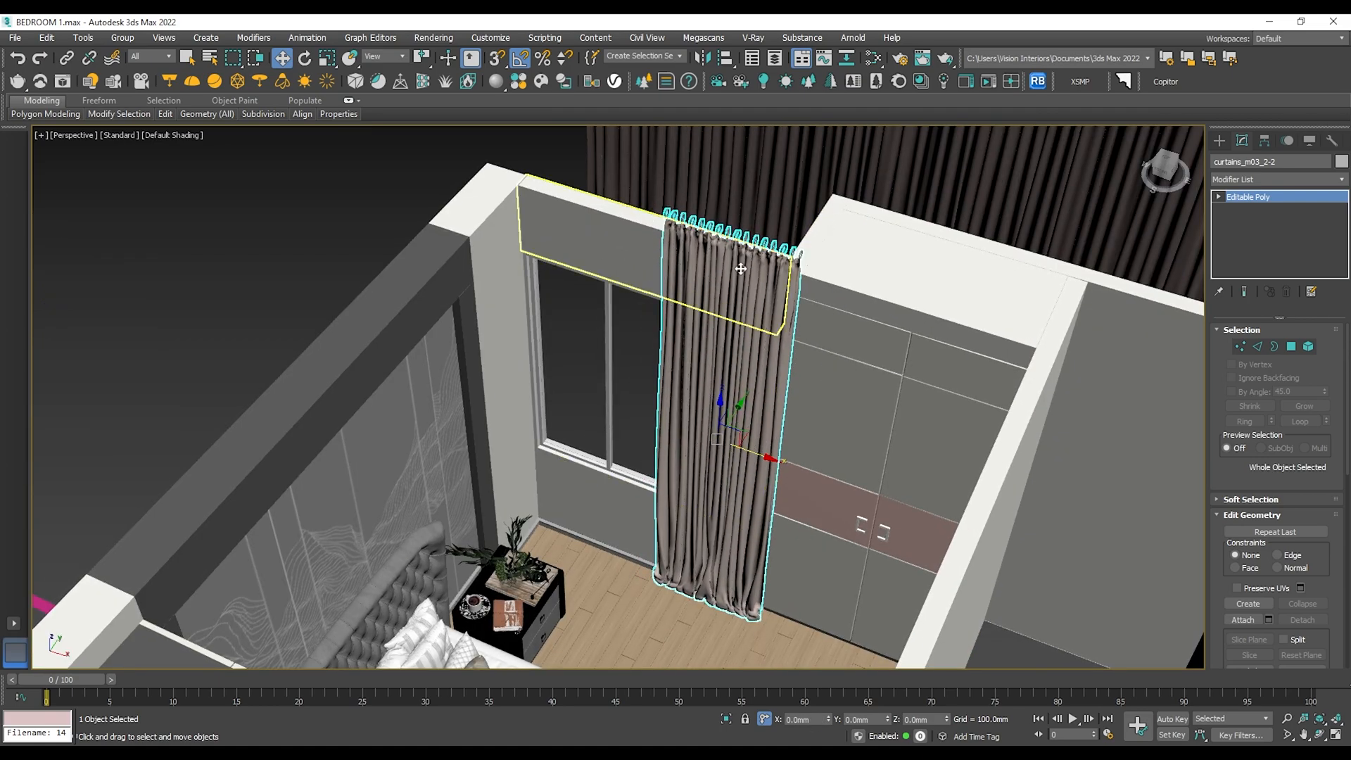
Select the wide curtain left outside the plan and move it toward the bedroom window.
{"action": "scroll", "coordinate": [742, 320], "scroll_direction": "down", "scroll_amount": 6}
{"action": "middle_click_drag", "start_coordinate": [876, 292], "coordinate": [766, 364]}
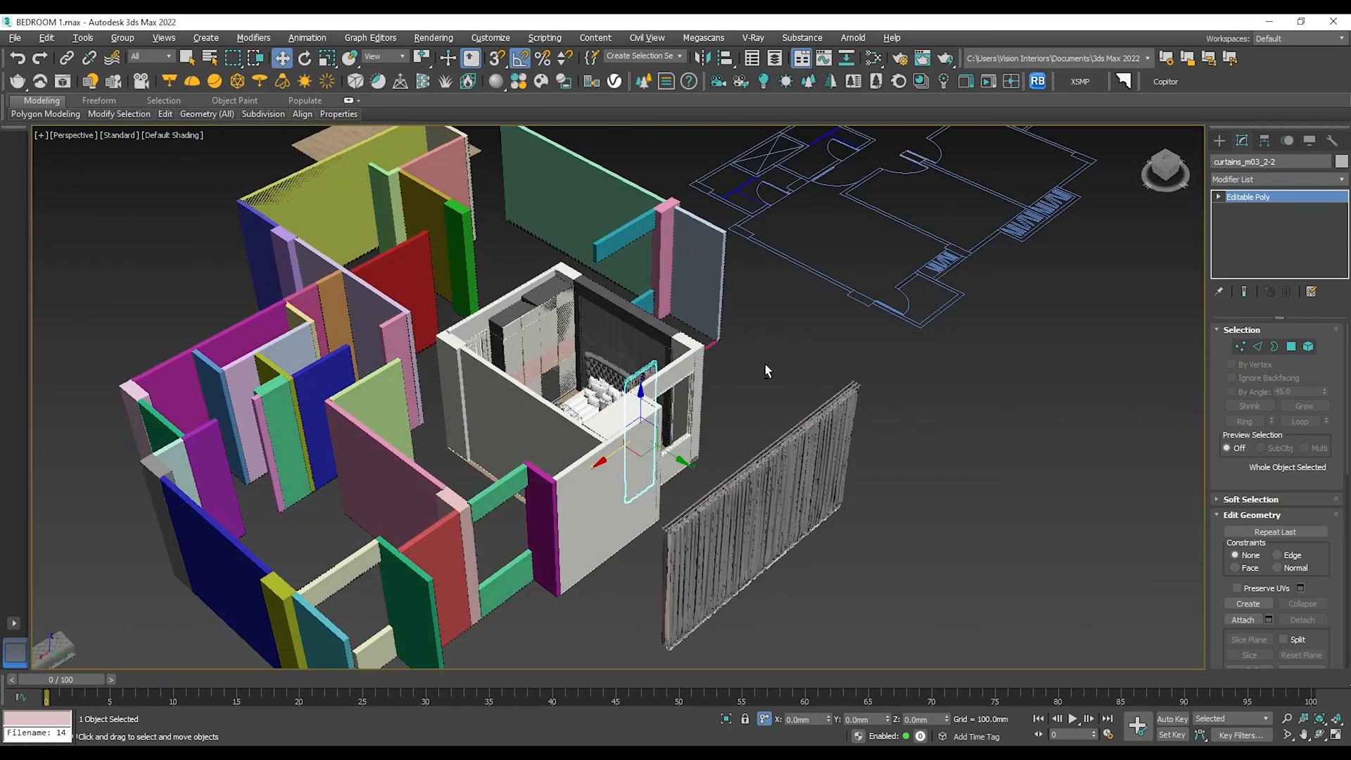
{"action": "scroll", "coordinate": [765, 540], "scroll_direction": "up", "scroll_amount": 5}
{"action": "left_click", "coordinate": [767, 540]}
{"action": "middle_click_drag", "start_coordinate": [804, 476], "coordinate": [1001, 431], "text": "alt"}
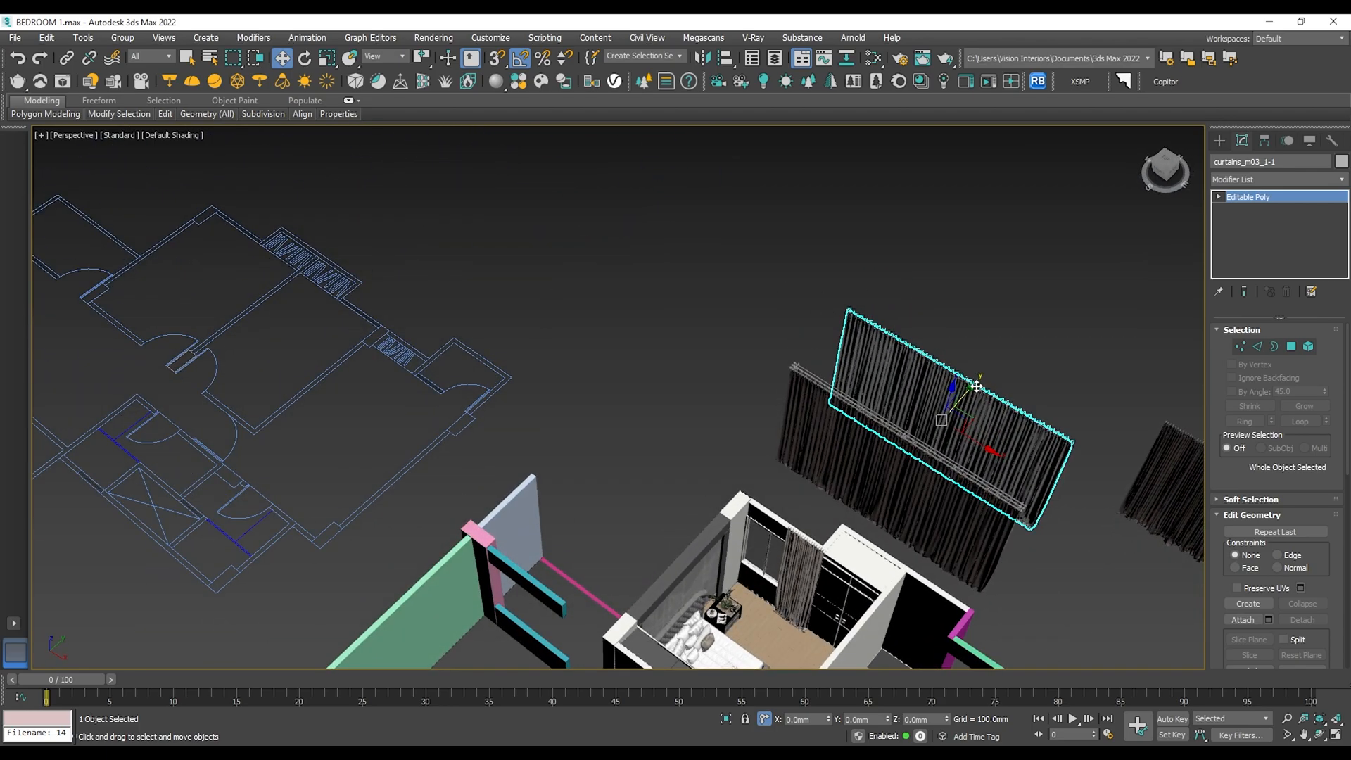
{"action": "left_click_drag", "start_coordinate": [968, 393], "coordinate": [825, 545]}
In the top view, align the wide curtain with the window wall, directly behind the narrower curtain panel.
{"action": "key", "text": "t"}
{"action": "scroll", "coordinate": [780, 414], "scroll_direction": "down", "scroll_amount": 7}
{"action": "scroll", "coordinate": [809, 422], "scroll_direction": "down", "scroll_amount": 6}
{"action": "scroll", "coordinate": [732, 430], "scroll_direction": "up", "scroll_amount": 6}
{"action": "left_click", "coordinate": [767, 390]}
{"action": "left_click_drag", "start_coordinate": [762, 418], "coordinate": [697, 385]}
{"action": "left_click", "coordinate": [693, 384]}
{"action": "scroll", "coordinate": [693, 383], "scroll_direction": "down", "scroll_amount": 7}
{"action": "left_click_drag", "start_coordinate": [743, 380], "coordinate": [966, 414]}
Delete the wide curtain's surplus polygons that run past the window wall and leave sub-object editing.
{"action": "key", "text": "4"}
{"action": "key", "text": "z"}
{"action": "left_click_drag", "start_coordinate": [256, 363], "coordinate": [254, 362]}
{"action": "key", "text": "Delete"}
{"action": "middle_click_drag", "start_coordinate": [351, 465], "coordinate": [657, 452]}
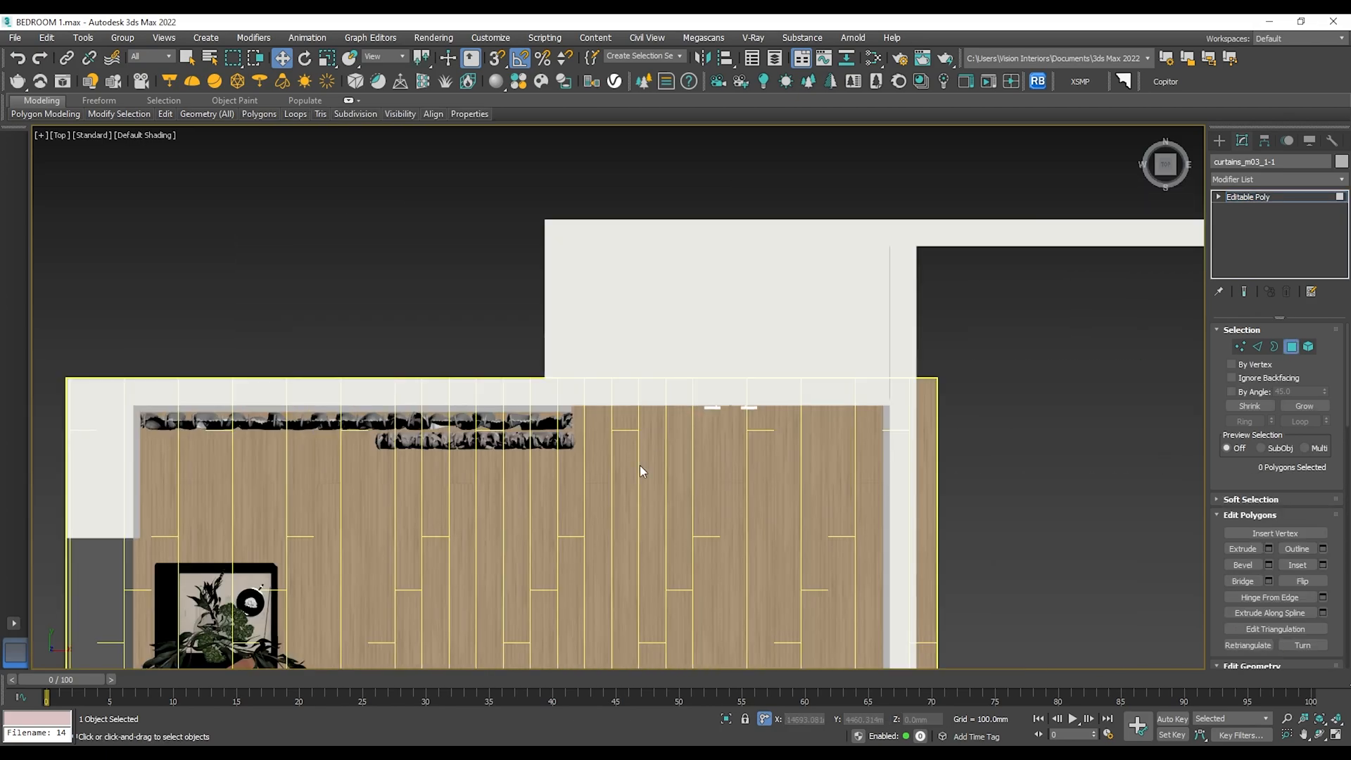
{"action": "scroll", "coordinate": [496, 415], "scroll_direction": "up", "scroll_amount": 3}
{"action": "key", "text": "5"}
{"action": "left_click", "coordinate": [1280, 199]}
Add a Symmetry modifier to the wide curtain with flipped X mirroring and shift its mirror plane along the window wall.
{"action": "left_click", "coordinate": [1279, 179]}
{"action": "left_click", "coordinate": [1246, 373]}
{"action": "left_click_drag", "start_coordinate": [955, 413], "coordinate": [337, 414]}
{"action": "left_click", "coordinate": [1286, 198]}
Convert the mirrored wide curtain to an Editable Poly and deselect it.
{"action": "right_click", "coordinate": [445, 419]}
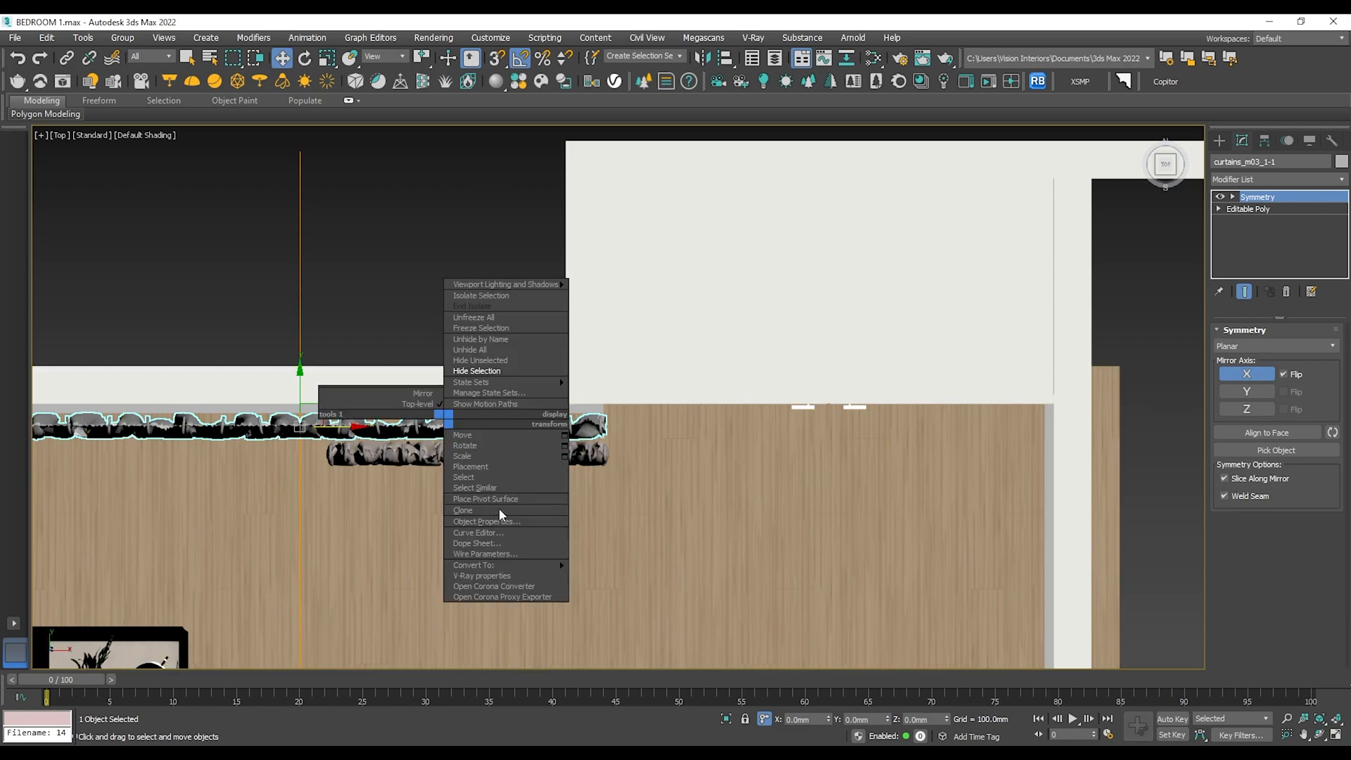
{"action": "left_click", "coordinate": [643, 578]}
{"action": "left_click", "coordinate": [448, 310]}
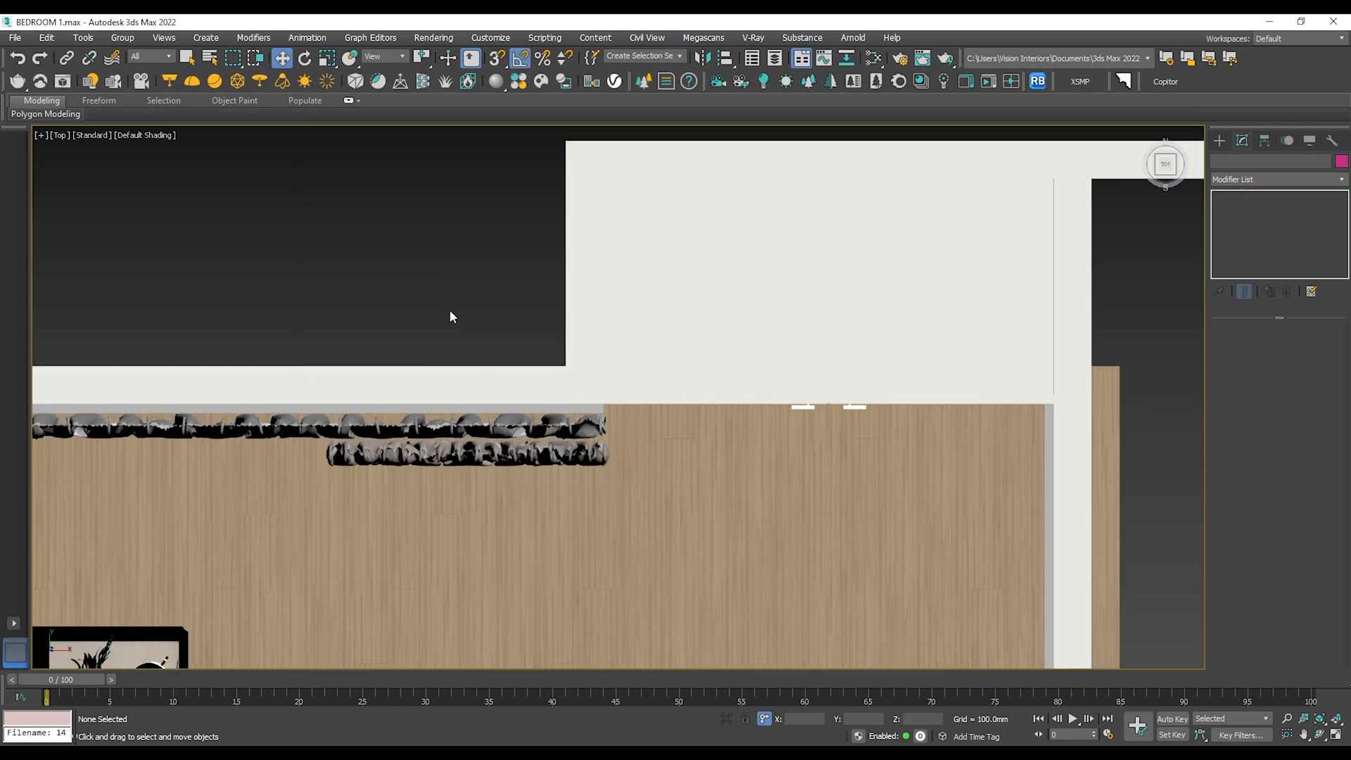
Delete the leftover merged curtain pieces standing outside the room.
{"action": "key", "text": "p"}
{"action": "scroll", "coordinate": [640, 427], "scroll_direction": "down", "scroll_amount": 2}
{"action": "middle_click_drag", "start_coordinate": [640, 426], "coordinate": [542, 440], "text": "alt"}
{"action": "middle_click_drag", "start_coordinate": [513, 267], "coordinate": [665, 524]}
{"action": "scroll", "coordinate": [611, 454], "scroll_direction": "down", "scroll_amount": 5}
{"action": "mouse_move", "coordinate": [664, 524]}
{"action": "middle_mouse_down", "text": "alt"}
{"action": "mouse_move", "coordinate": [651, 527]}
{"action": "mouse_move", "coordinate": [679, 511]}
{"action": "middle_mouse_up", "text": "alt"}
{"action": "scroll", "coordinate": [595, 341], "scroll_direction": "down", "scroll_amount": 5}
{"action": "middle_click_drag", "start_coordinate": [676, 383], "coordinate": [687, 426]}
{"action": "mouse_move", "coordinate": [805, 373]}
{"action": "middle_mouse_down", "text": "alt"}
{"action": "mouse_move", "coordinate": [704, 383]}
{"action": "mouse_move", "coordinate": [581, 366]}
{"action": "mouse_move", "coordinate": [763, 415]}
{"action": "mouse_move", "coordinate": [799, 397]}
{"action": "middle_mouse_up", "text": "alt"}
{"action": "left_click_drag", "start_coordinate": [799, 396], "coordinate": [636, 284]}
{"action": "key", "text": "Delete"}
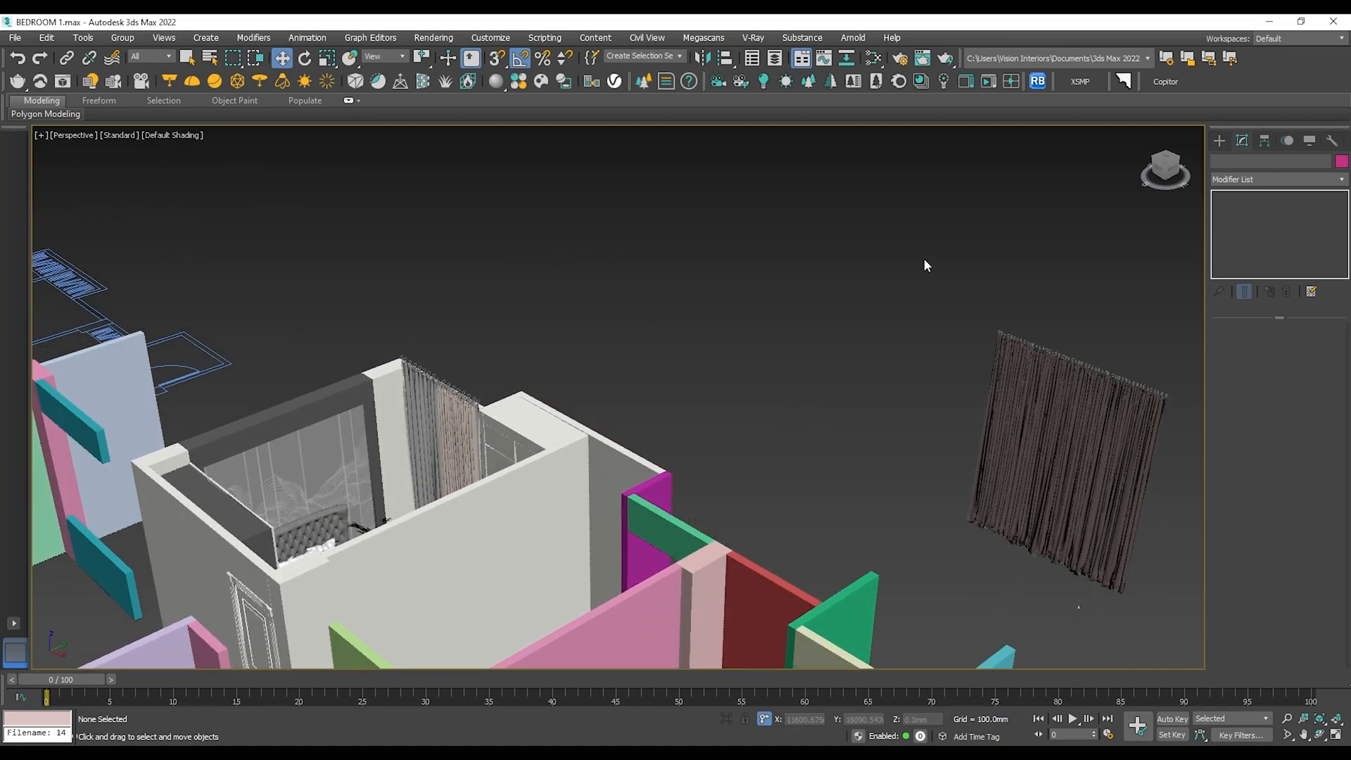
{"action": "left_click_drag", "start_coordinate": [1041, 380], "coordinate": [892, 259]}
{"action": "key", "text": "Delete"}
Examine the fitted curtains, the bed area and the headboard wall from several angles.
{"action": "scroll", "coordinate": [889, 256], "scroll_direction": "down", "scroll_amount": 5}
{"action": "scroll", "coordinate": [637, 375], "scroll_direction": "up", "scroll_amount": 9}
{"action": "scroll", "coordinate": [646, 374], "scroll_direction": "up", "scroll_amount": 3}
{"action": "middle_click_drag", "start_coordinate": [595, 370], "coordinate": [668, 383], "text": "alt"}
{"action": "scroll", "coordinate": [645, 373], "scroll_direction": "down", "scroll_amount": 4}
{"action": "middle_click_drag", "start_coordinate": [718, 308], "coordinate": [681, 345], "text": "alt"}
{"action": "scroll", "coordinate": [723, 309], "scroll_direction": "down", "scroll_amount": 4}
{"action": "scroll", "coordinate": [878, 327], "scroll_direction": "up", "scroll_amount": 4}
{"action": "scroll", "coordinate": [878, 330], "scroll_direction": "down", "scroll_amount": 4}
{"action": "middle_click_drag", "start_coordinate": [288, 397], "coordinate": [315, 357]}
{"action": "scroll", "coordinate": [339, 315], "scroll_direction": "up", "scroll_amount": 3}
{"action": "middle_click_drag", "start_coordinate": [361, 306], "coordinate": [487, 280]}
{"action": "scroll", "coordinate": [487, 280], "scroll_direction": "up", "scroll_amount": 2}
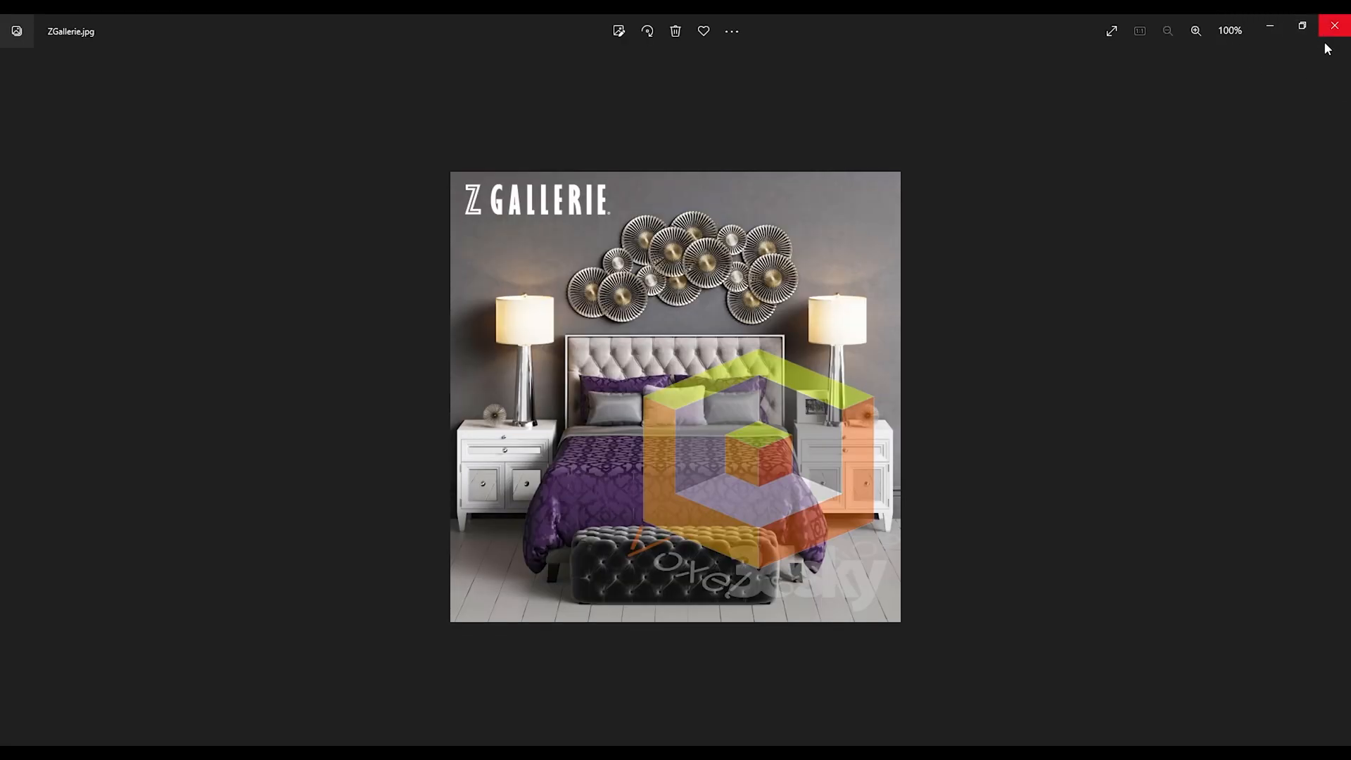
Check the ZGallerie.jpg preview and merge that bedroom model into the scene, accepting the missing DLLs.
{"action": "scroll", "coordinate": [658, 274], "scroll_direction": "up", "scroll_amount": 3}
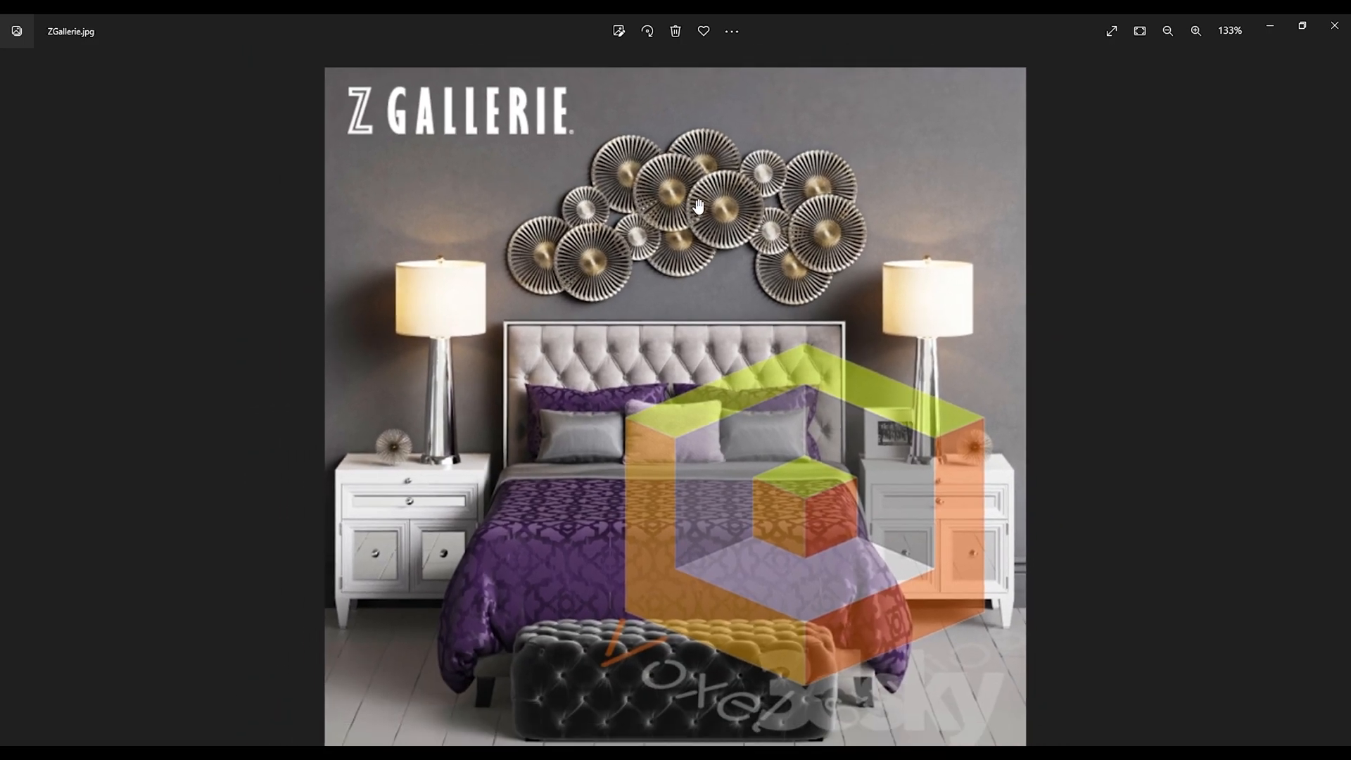
{"action": "scroll", "coordinate": [697, 207], "scroll_direction": "down", "scroll_amount": 3}
{"action": "left_click", "coordinate": [1334, 26]}
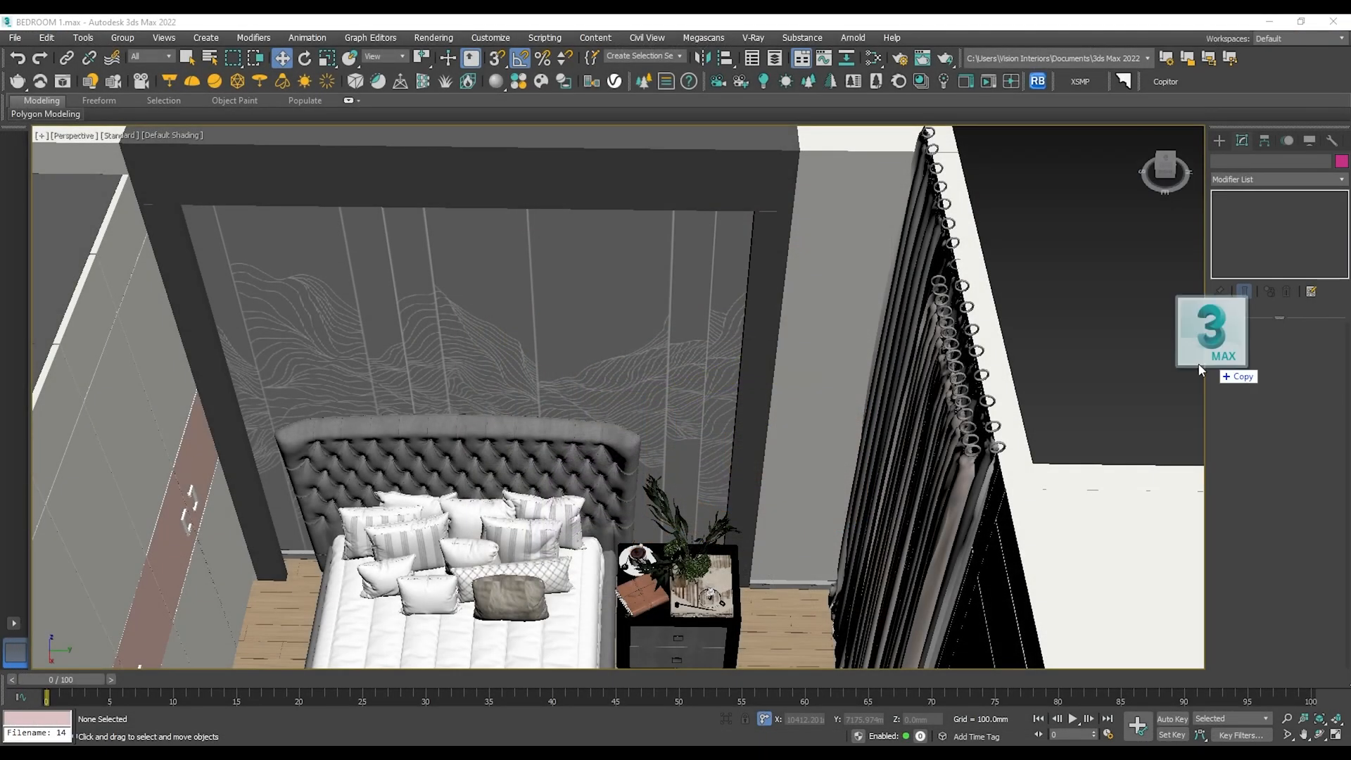
{"action": "left_click_drag", "start_coordinate": [1055, 344], "coordinate": [1060, 335]}
{"action": "left_click", "coordinate": [1086, 359]}
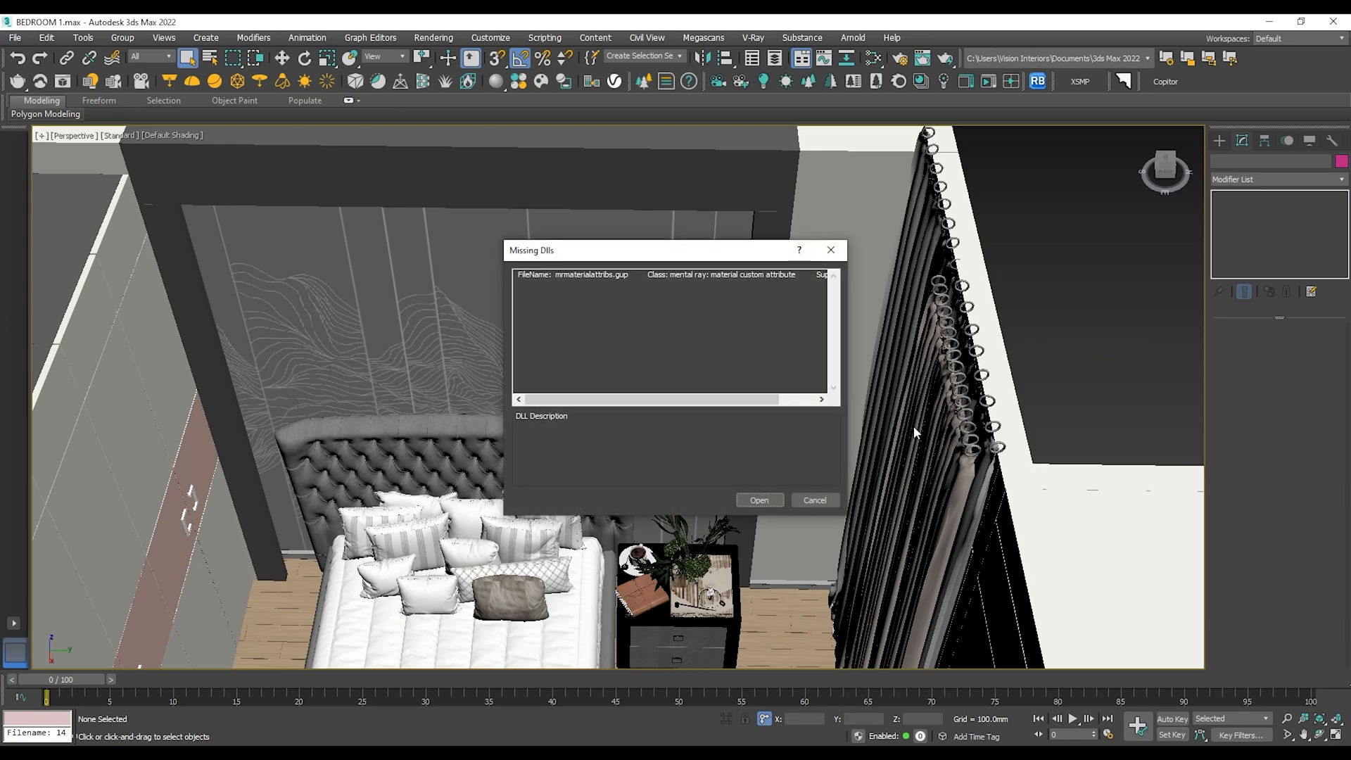
{"action": "left_click", "coordinate": [754, 503]}
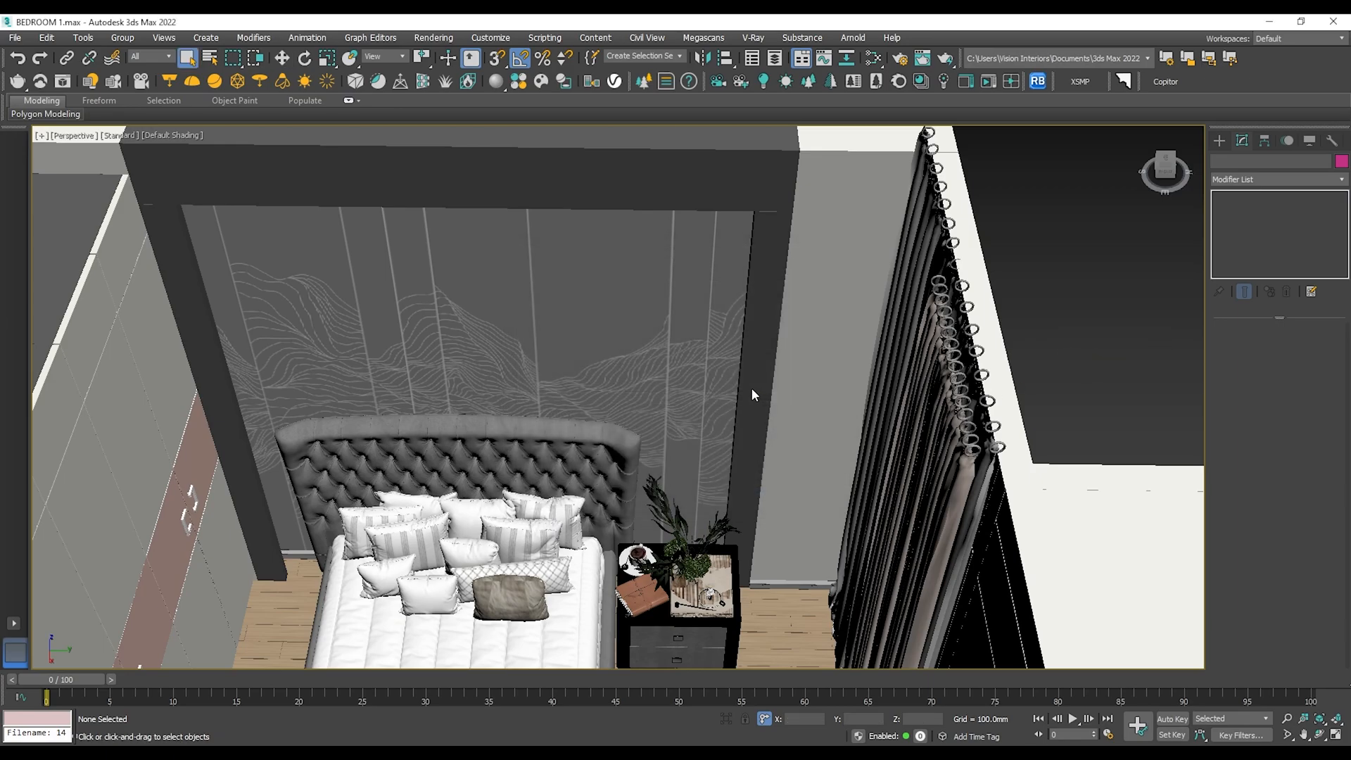
{"action": "left_click", "coordinate": [637, 418]}
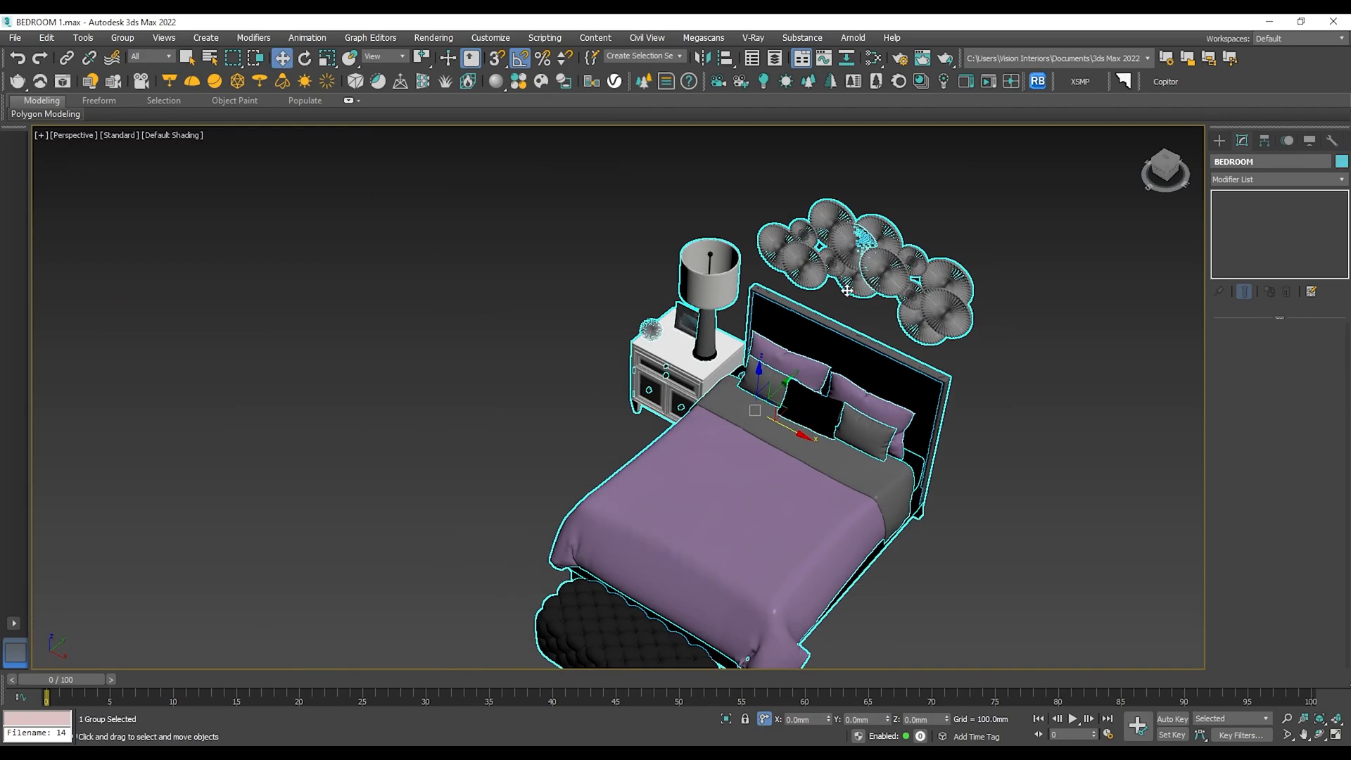
Keep only the circular wall panels from the merged bedroom set, deleting the rest, and group them.
{"action": "left_click", "coordinate": [868, 274]}
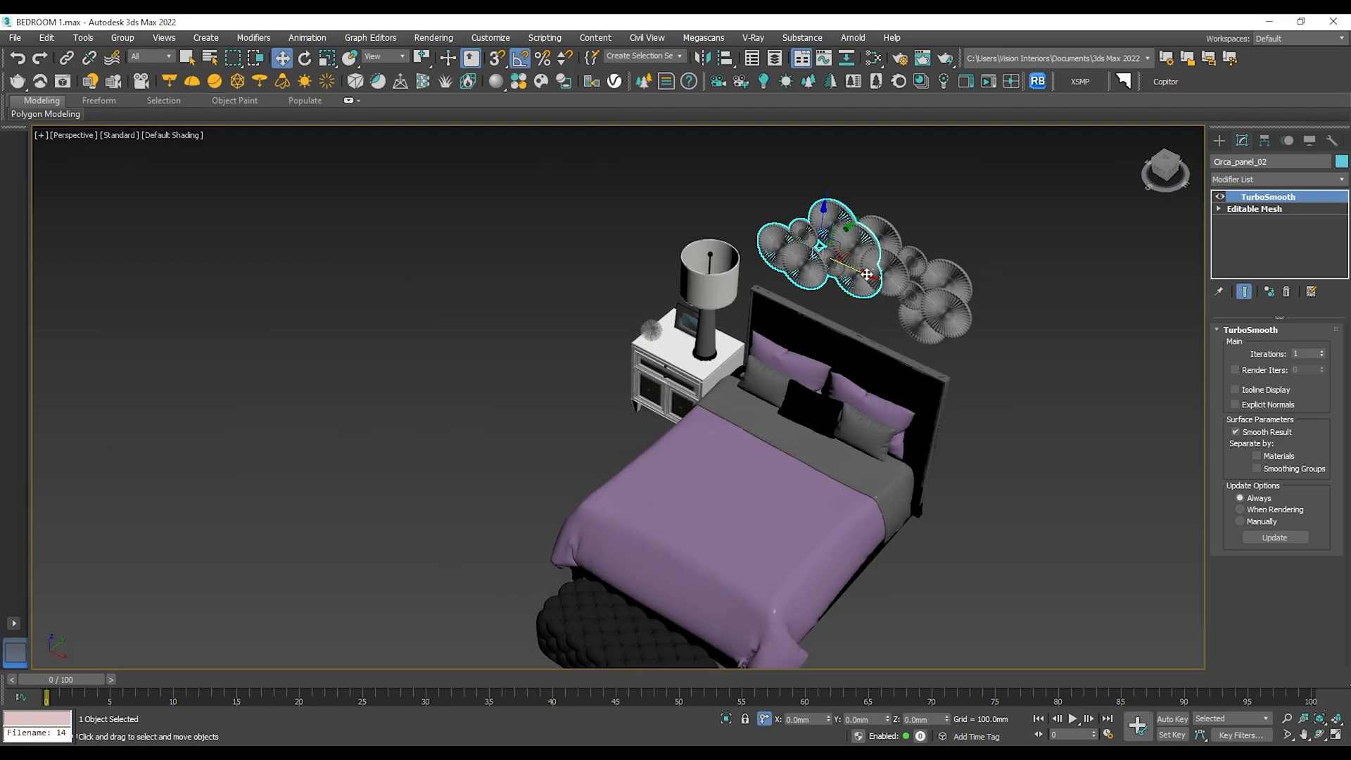
{"action": "left_click", "coordinate": [936, 306], "text": "ctrl"}
{"action": "key", "text": "Delete"}
{"action": "left_click_drag", "start_coordinate": [488, 534], "coordinate": [233, 274]}
{"action": "left_click", "coordinate": [122, 38]}
{"action": "left_click", "coordinate": [126, 55]}
{"action": "left_click", "coordinate": [689, 411]}
Rotate the disc decor group parallel to the headboard wall and push it up against the wall panel.
{"action": "key", "text": "t"}
{"action": "key", "text": "e"}
{"action": "left_click_drag", "start_coordinate": [697, 440], "coordinate": [607, 416]}
{"action": "key", "text": "w"}
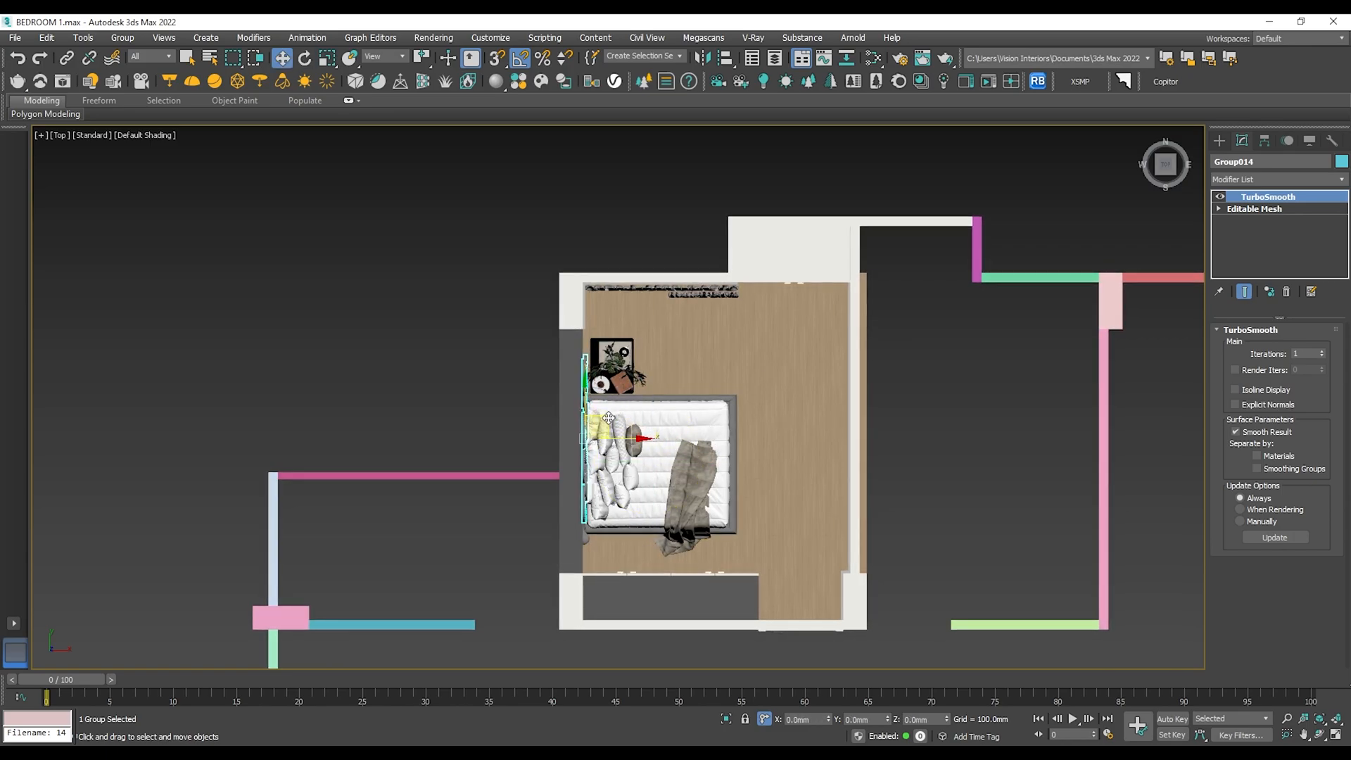
{"action": "key", "text": "p"}
{"action": "key", "text": "z"}
{"action": "middle_click_drag", "start_coordinate": [606, 416], "coordinate": [623, 441], "text": "alt"}
{"action": "scroll", "coordinate": [579, 395], "scroll_direction": "up", "scroll_amount": 4}
{"action": "middle_click_drag", "start_coordinate": [579, 394], "coordinate": [651, 403], "text": "alt"}
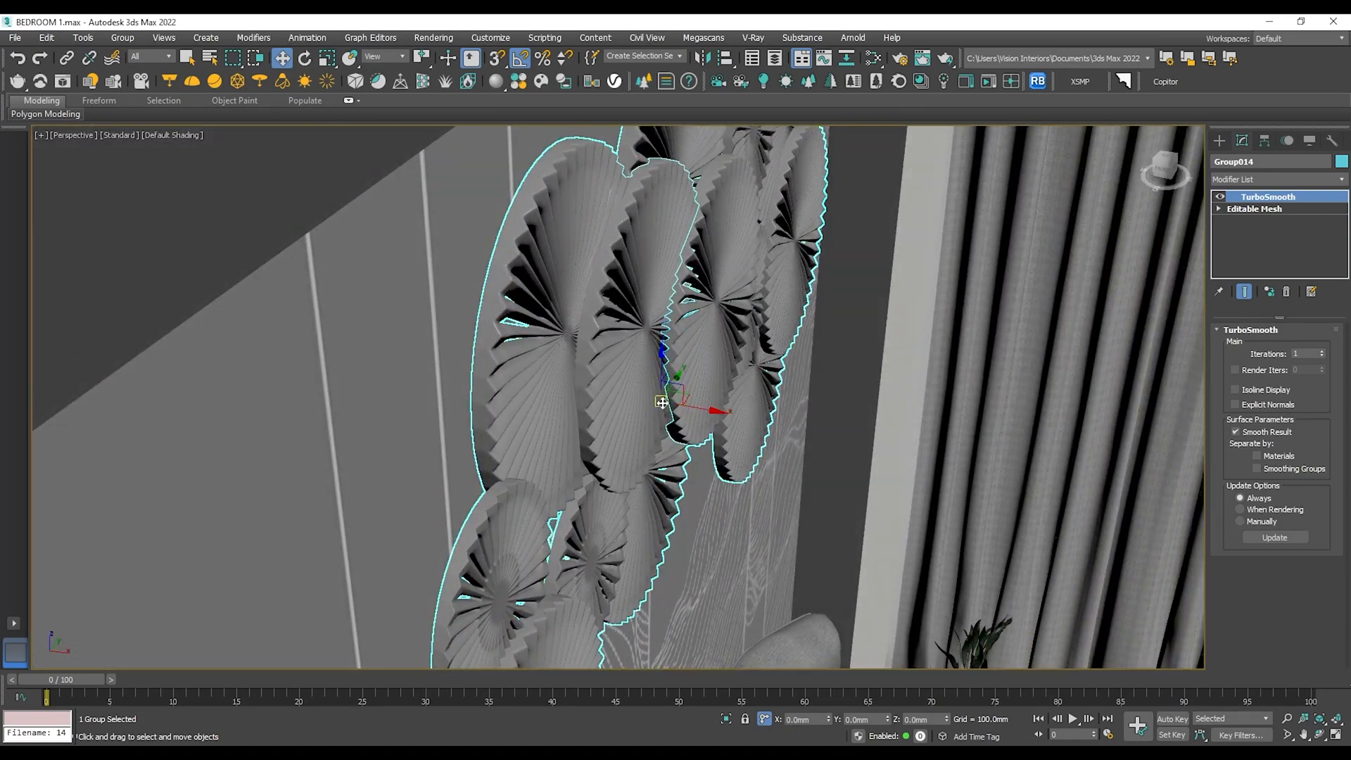
{"action": "left_click_drag", "start_coordinate": [701, 409], "coordinate": [684, 409]}
Raise the disc decor slightly above the headboard and nudge it about 8 mm closer to the wall.
{"action": "scroll", "coordinate": [648, 383], "scroll_direction": "down", "scroll_amount": 5}
{"action": "middle_click_drag", "start_coordinate": [647, 383], "coordinate": [666, 420], "text": "alt"}
{"action": "scroll", "coordinate": [644, 391], "scroll_direction": "down", "scroll_amount": 3}
{"action": "scroll", "coordinate": [641, 365], "scroll_direction": "down", "scroll_amount": 3}
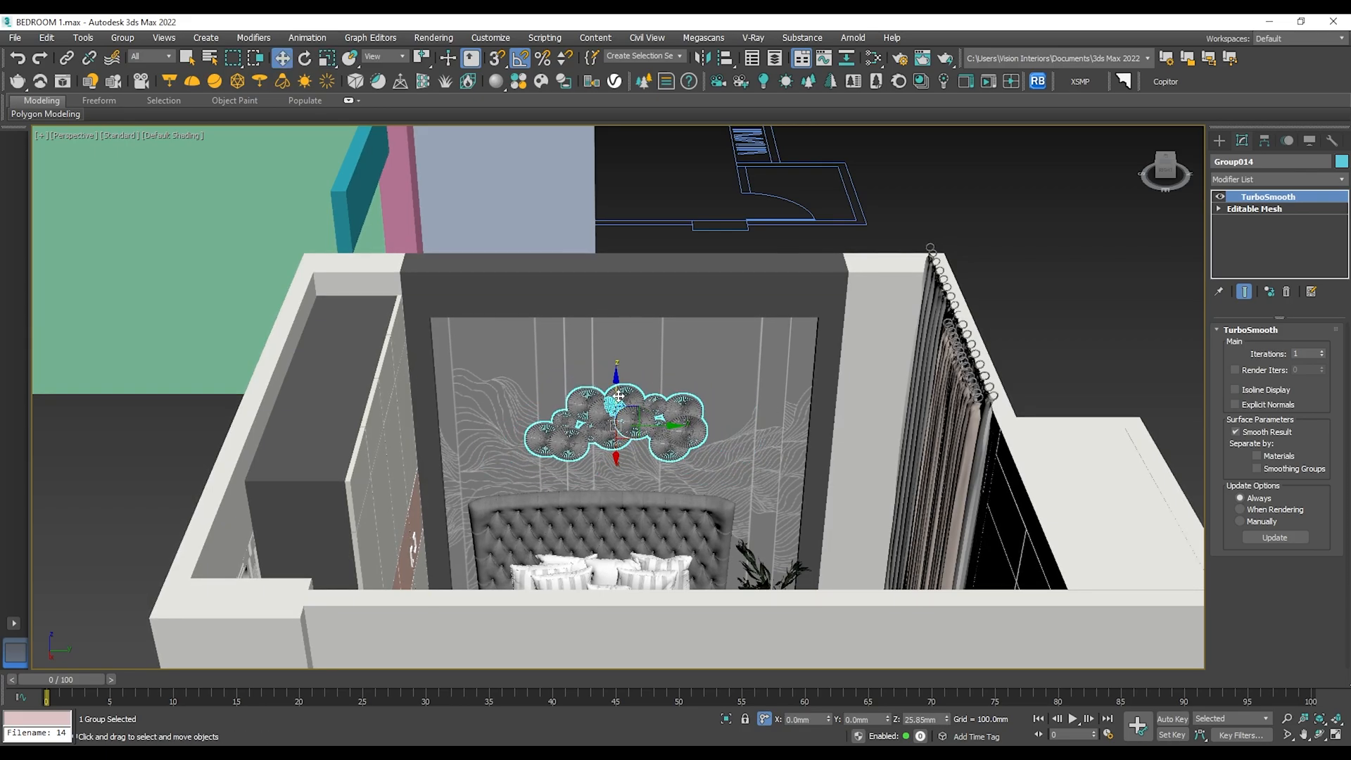
{"action": "scroll", "coordinate": [618, 401], "scroll_direction": "up", "scroll_amount": 6}
{"action": "middle_click_drag", "start_coordinate": [618, 404], "coordinate": [713, 425], "text": "alt"}
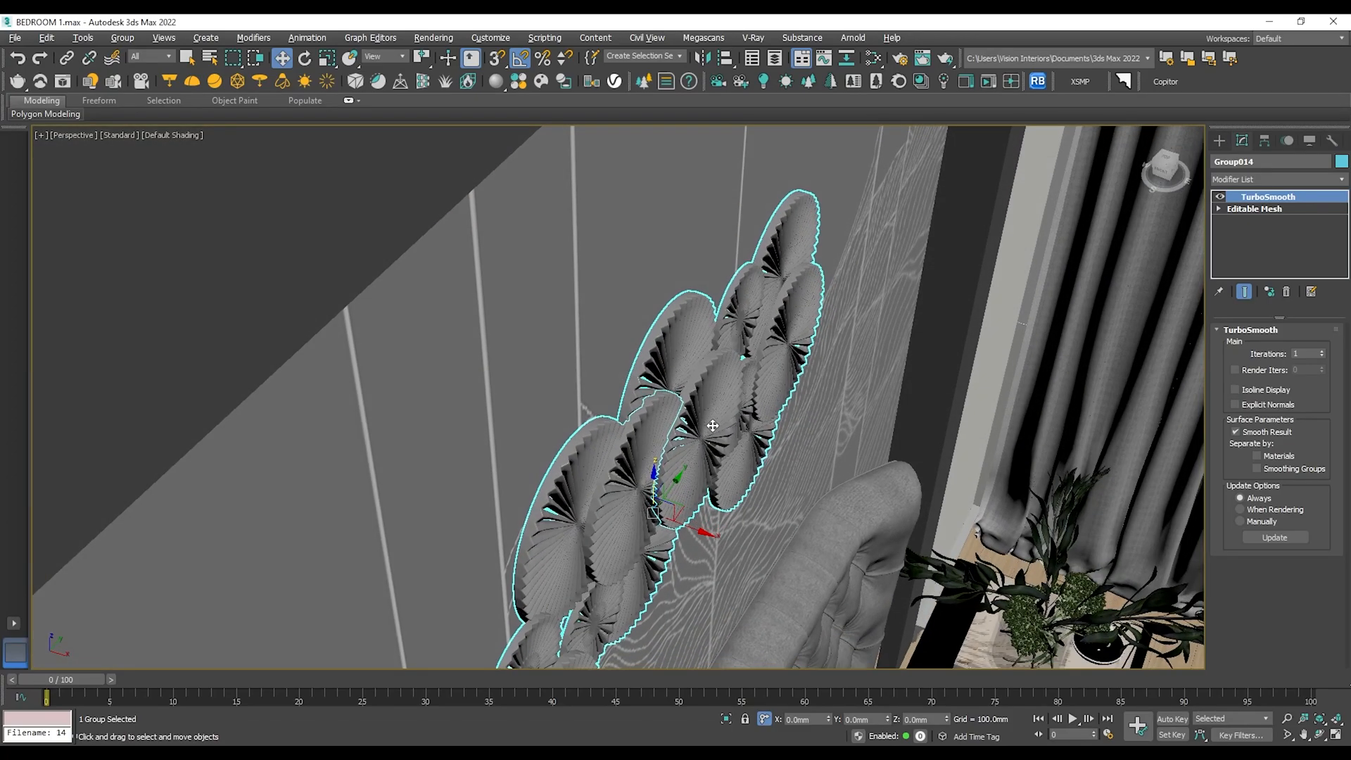
{"action": "left_click_drag", "start_coordinate": [692, 531], "coordinate": [688, 530]}
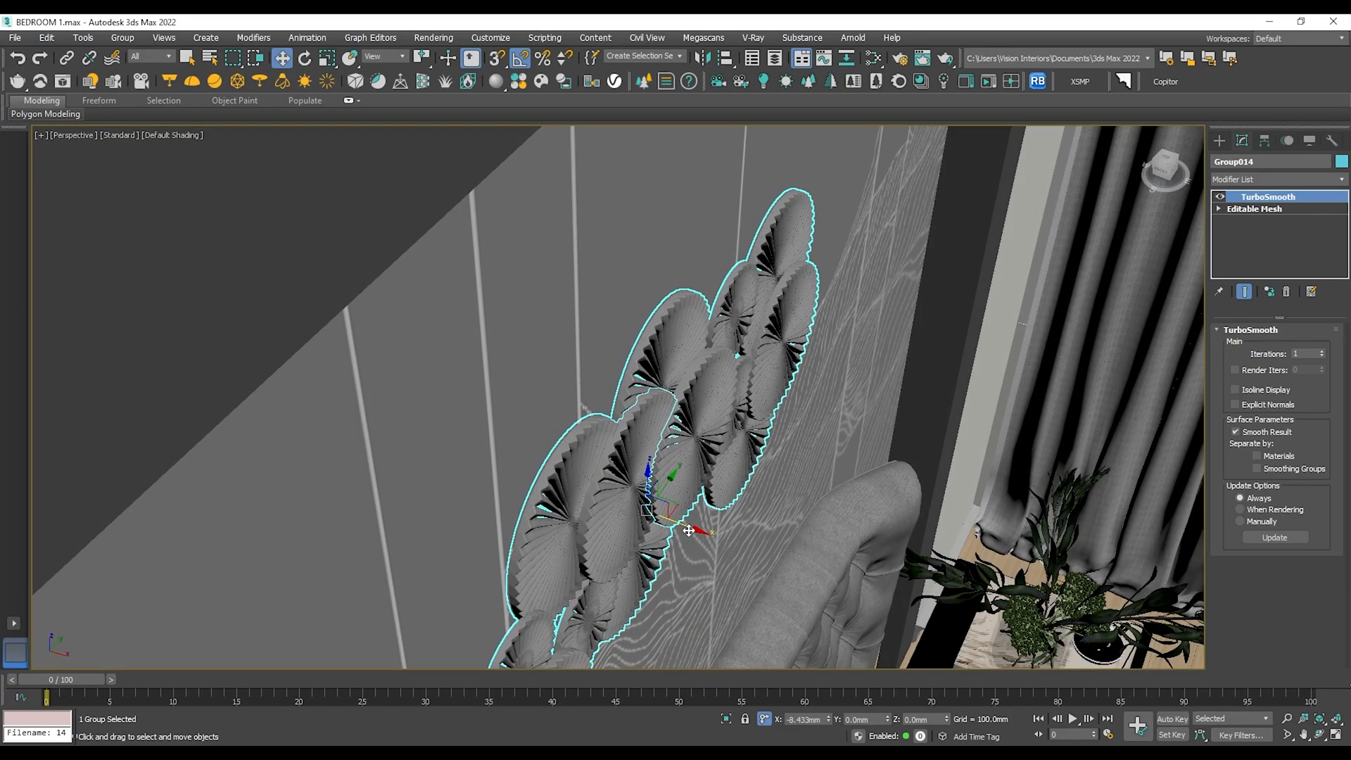
Select the disc decor, bed and nightstand together and shift them about 124 mm along Y toward the curtains.
{"action": "scroll", "coordinate": [693, 524], "scroll_direction": "down", "scroll_amount": 4}
{"action": "middle_click_drag", "start_coordinate": [802, 457], "coordinate": [761, 425], "text": "alt"}
{"action": "scroll", "coordinate": [738, 408], "scroll_direction": "down", "scroll_amount": 4}
{"action": "left_click_drag", "start_coordinate": [761, 425], "coordinate": [760, 427]}
{"action": "middle_click_drag", "start_coordinate": [787, 434], "coordinate": [729, 412]}
{"action": "left_click", "coordinate": [724, 486], "text": "ctrl"}
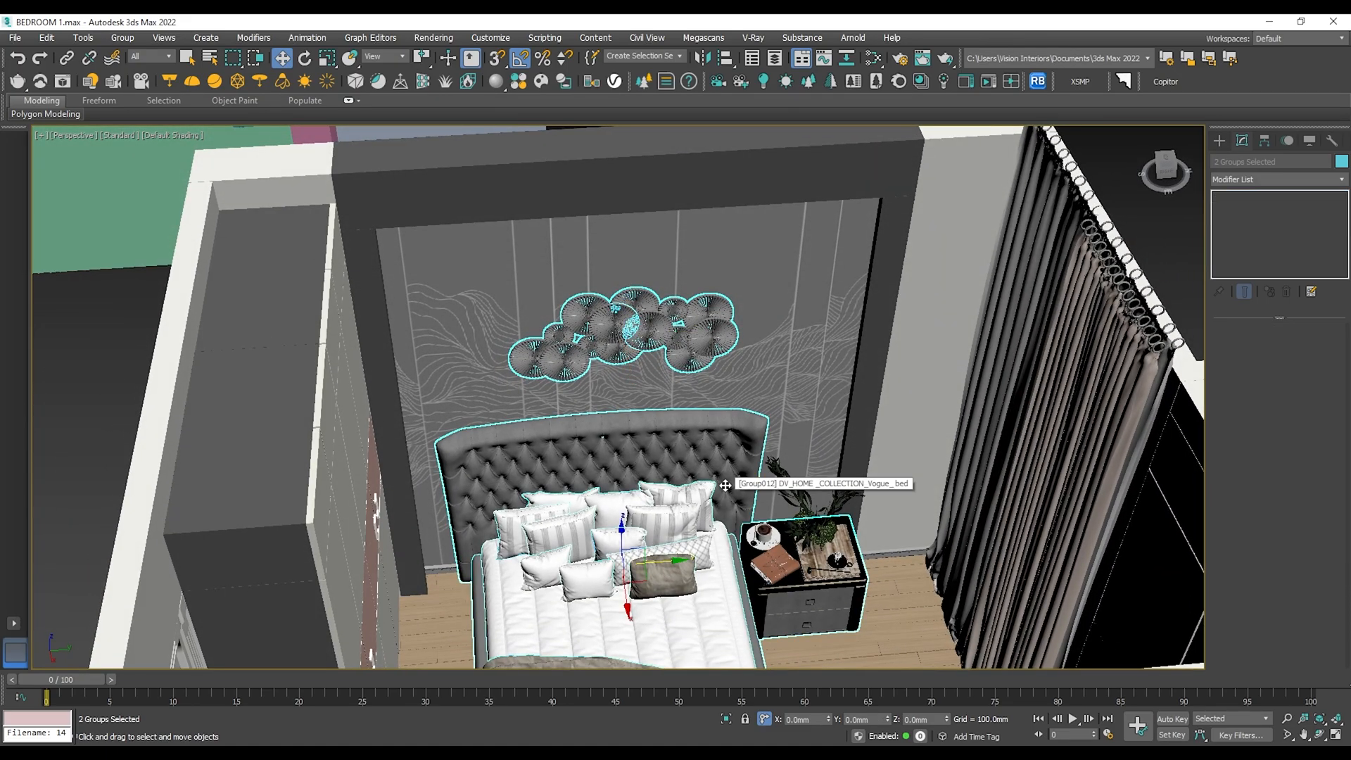
{"action": "left_click", "coordinate": [787, 556], "text": "ctrl"}
{"action": "left_click_drag", "start_coordinate": [737, 551], "coordinate": [762, 555]}
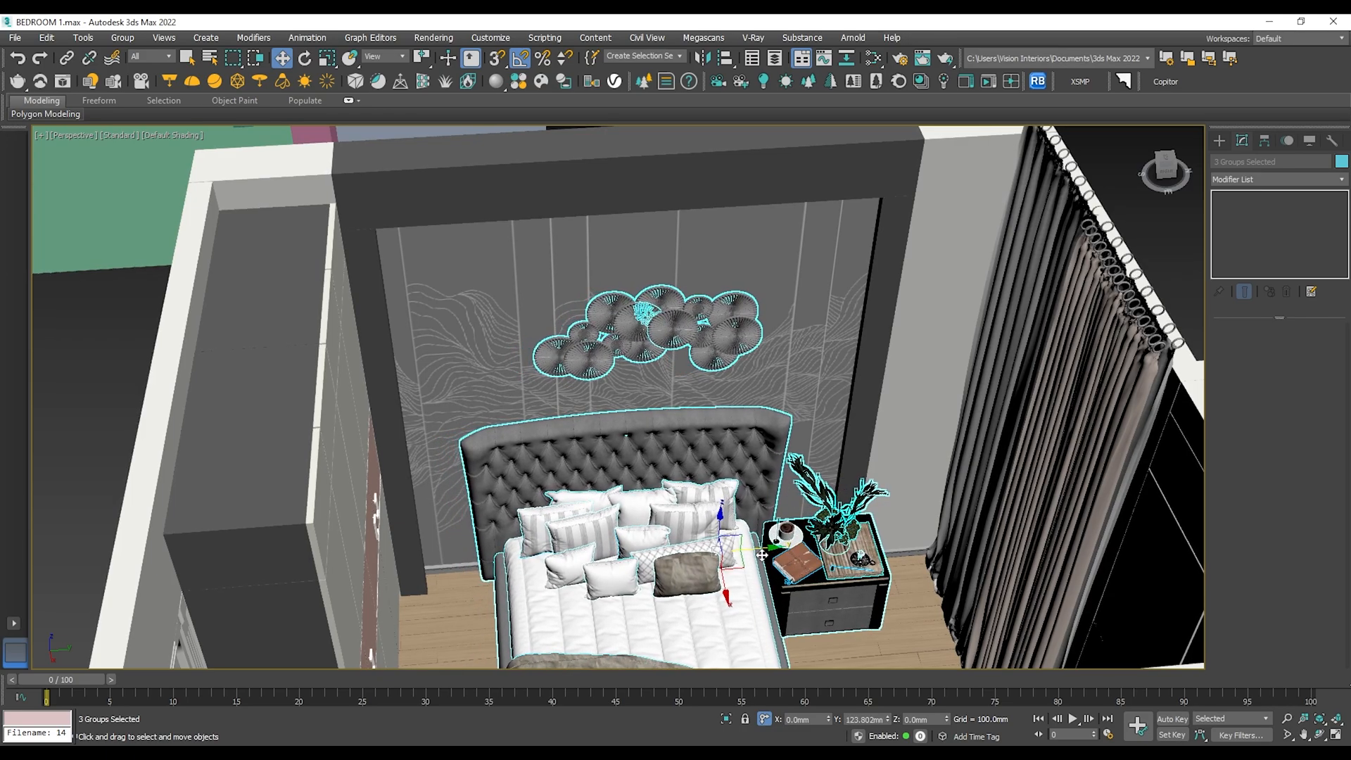
Select only the disc decor and move it sideways to centre it over the headboard.
{"action": "left_click", "coordinate": [684, 330]}
{"action": "left_click_drag", "start_coordinate": [683, 331], "coordinate": [664, 332]}
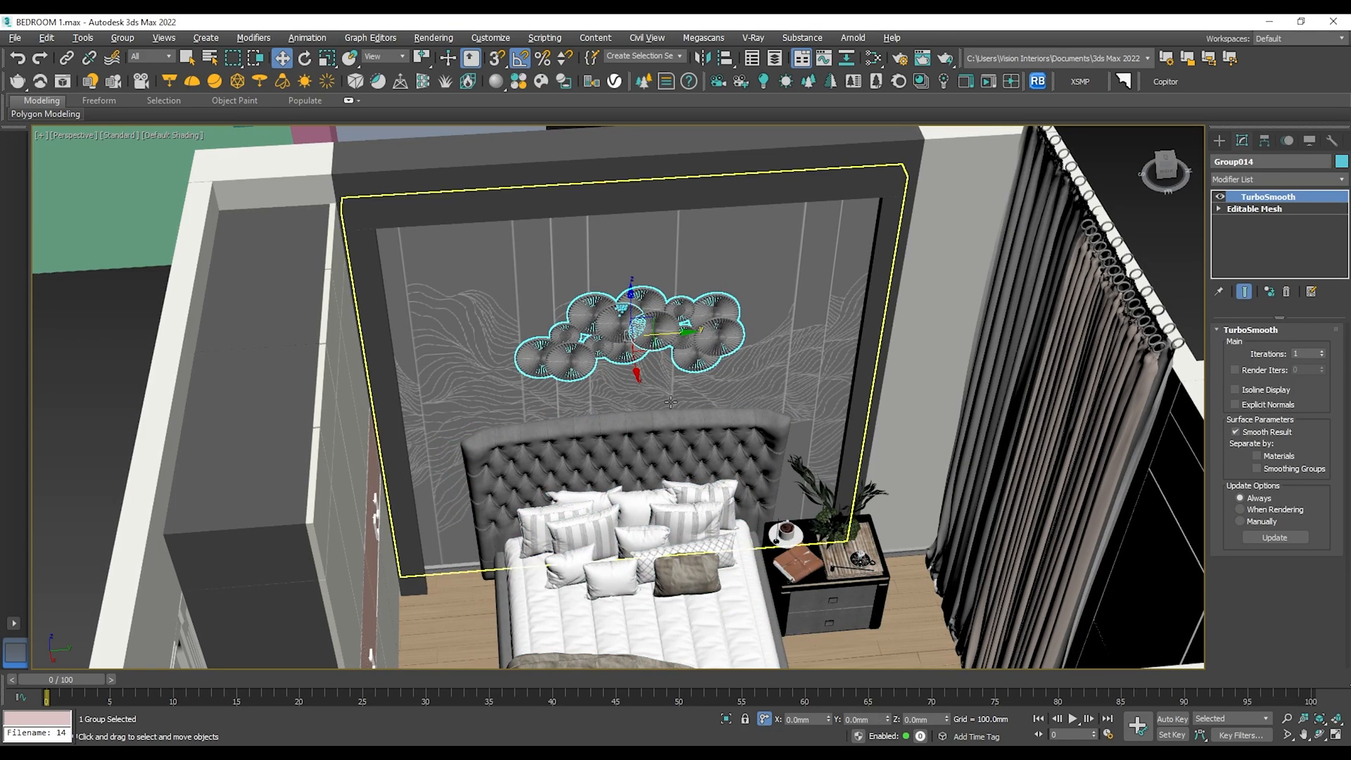
{"action": "middle_click_drag", "start_coordinate": [671, 401], "coordinate": [710, 403], "text": "alt"}
Relink the missing bitmaps from the saved E:\3D PROPS directory and close Relink Bitmaps.
{"action": "left_click", "coordinate": [1038, 82]}
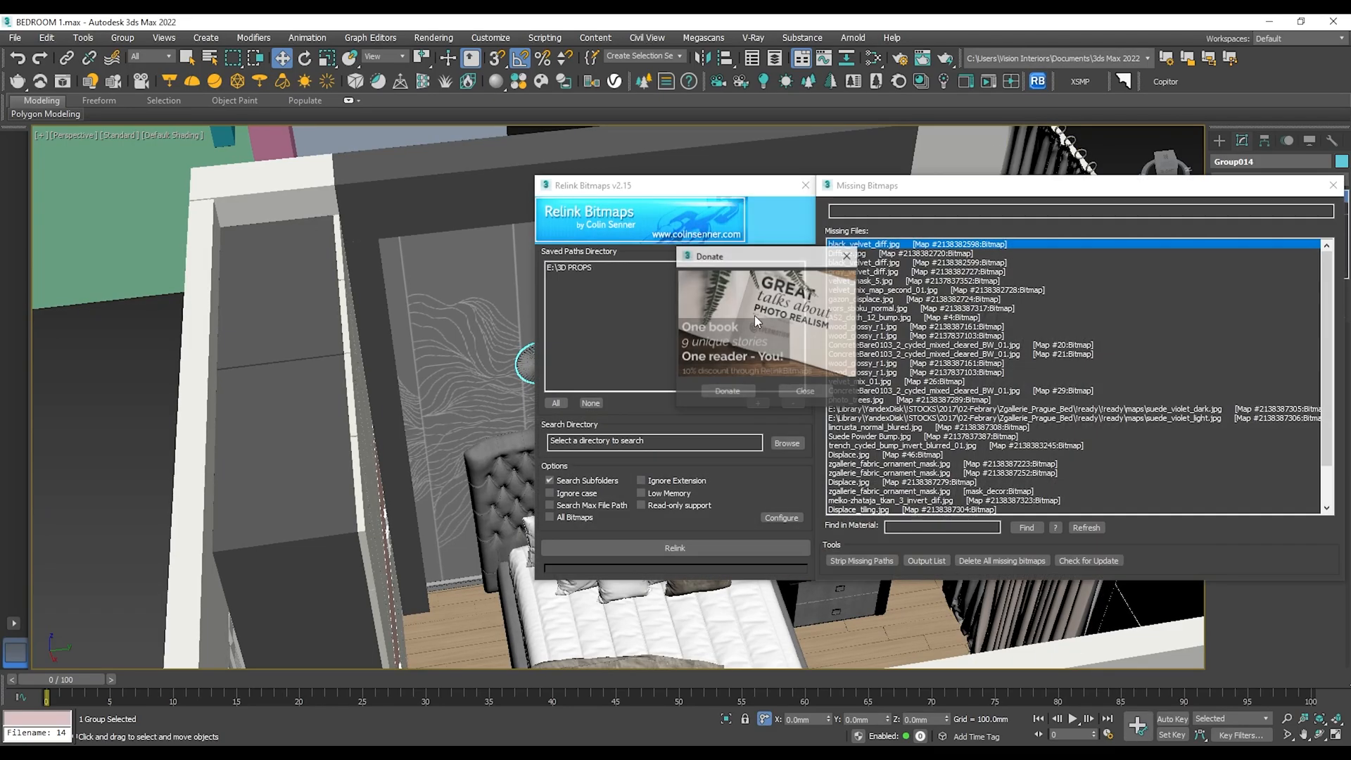
{"action": "left_click", "coordinate": [807, 391]}
{"action": "left_click", "coordinate": [583, 268]}
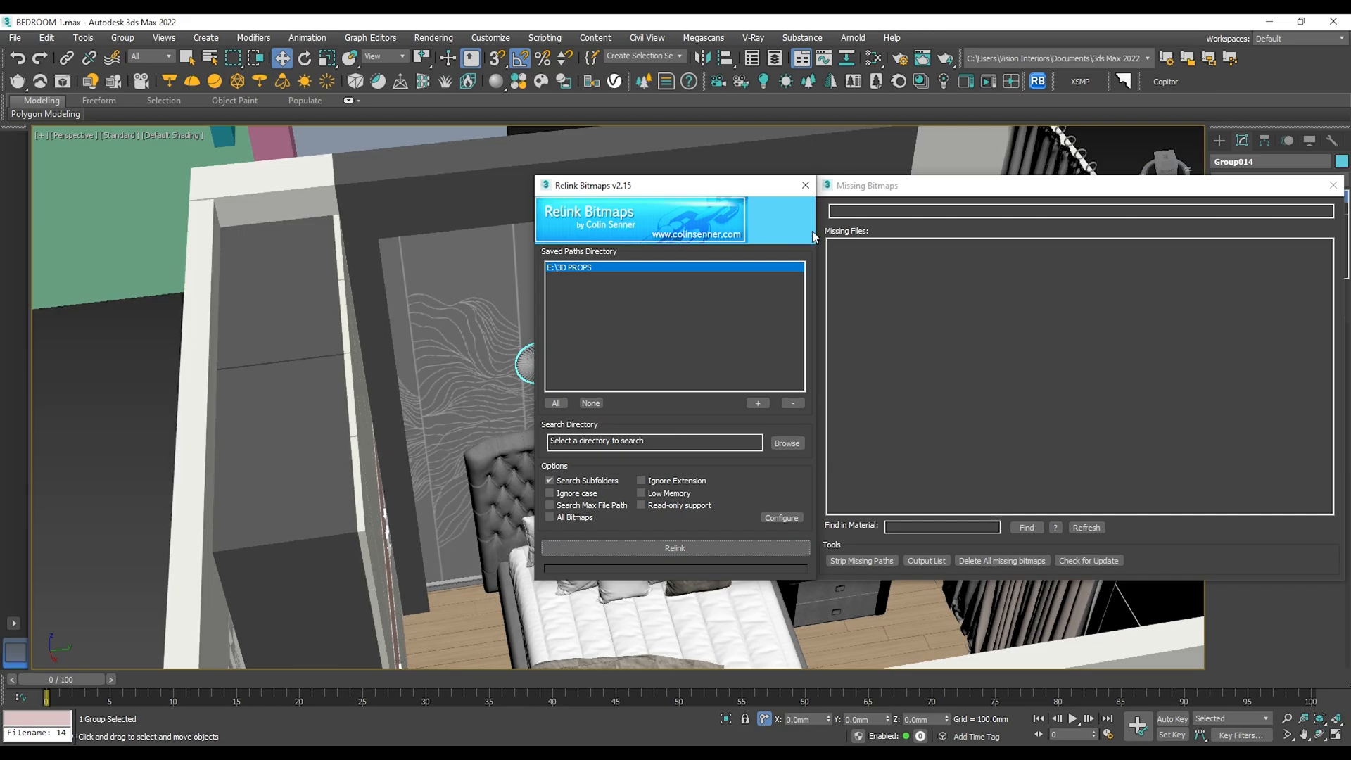
{"action": "left_click", "coordinate": [806, 185]}
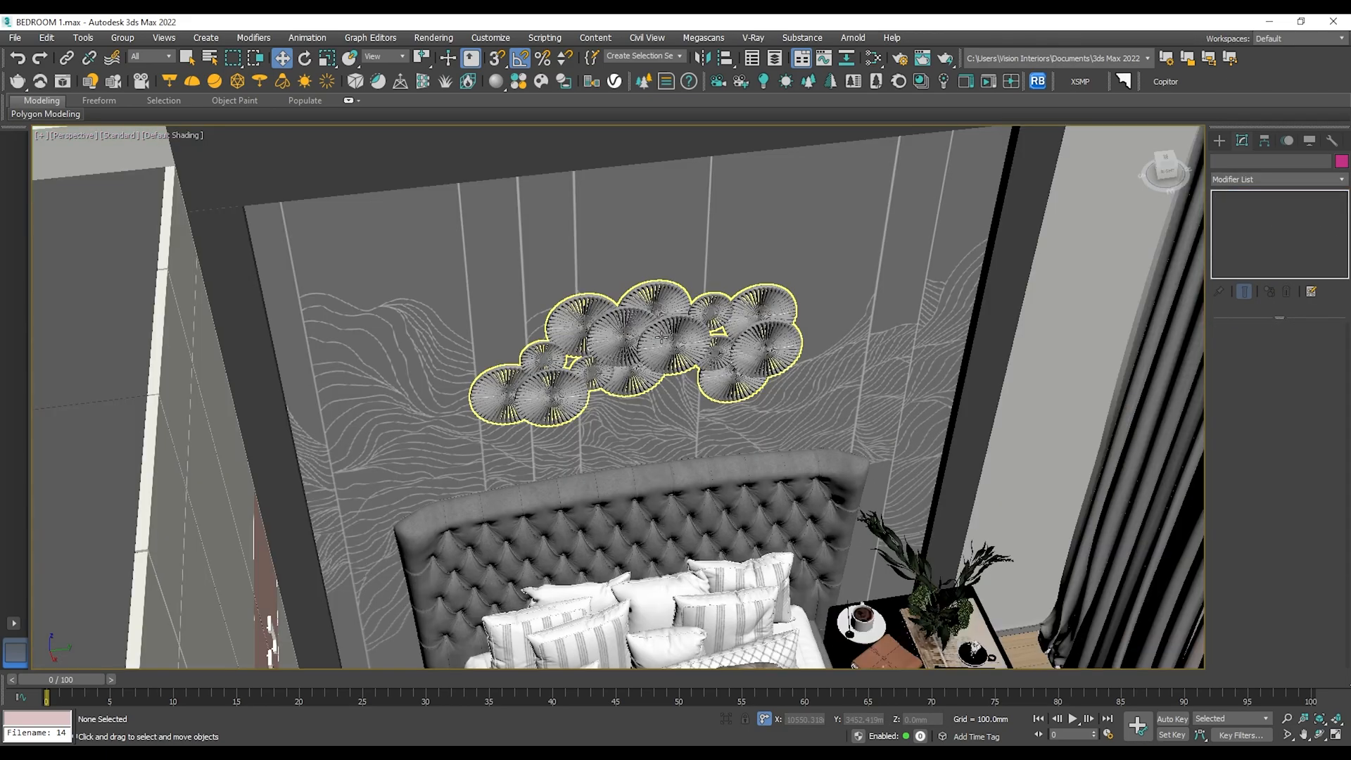
Select the disc decor, open the Slate Material Editor and clear the old material nodes from View3.
{"action": "scroll", "coordinate": [662, 337], "scroll_direction": "up", "scroll_amount": 3}
{"action": "middle_click_drag", "start_coordinate": [661, 338], "coordinate": [725, 277], "text": "alt"}
{"action": "left_click", "coordinate": [769, 289]}
{"action": "key", "text": "m"}
{"action": "scroll", "coordinate": [735, 422], "scroll_direction": "down", "scroll_amount": 2}
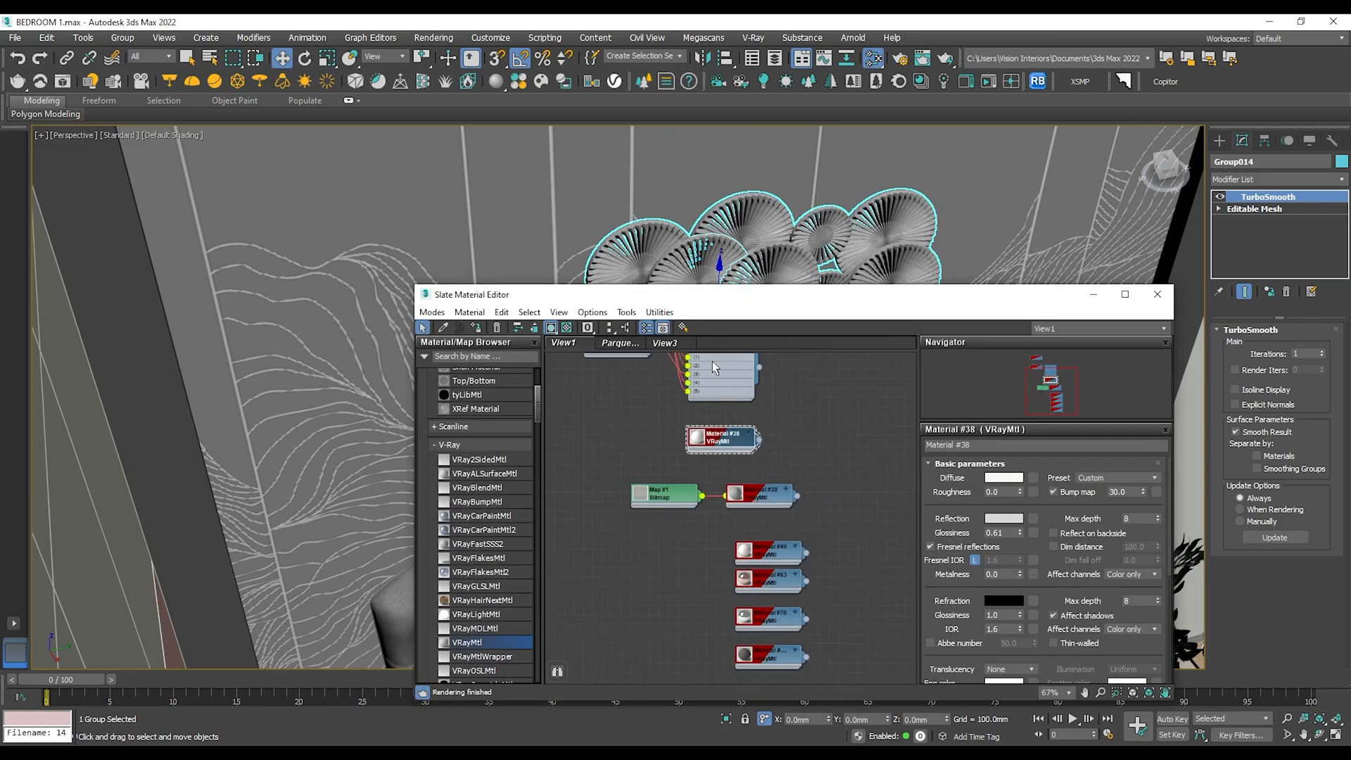
{"action": "left_click", "coordinate": [665, 345]}
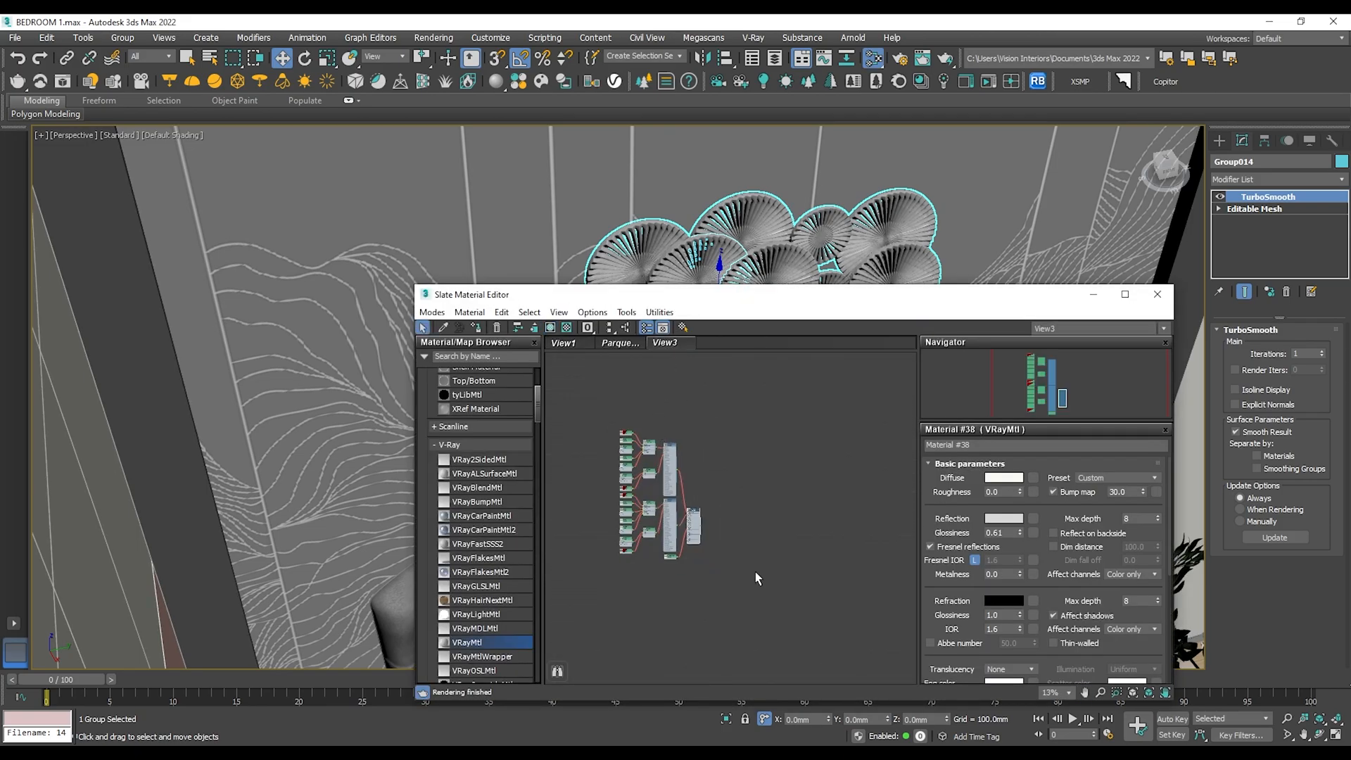
{"action": "key", "text": "Delete"}
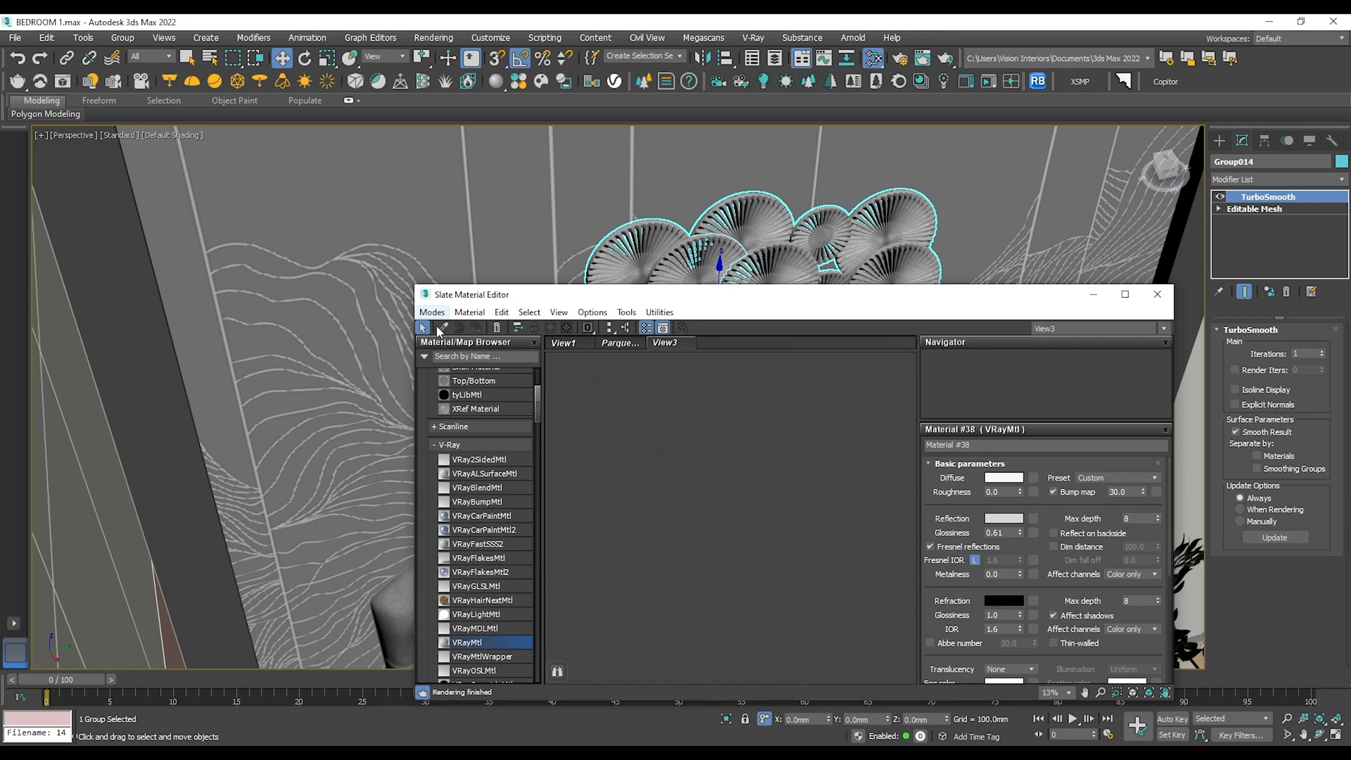
Sample the disc decor's material into View3, examine its node tree and close the Slate Material Editor.
{"action": "left_click", "coordinate": [628, 253]}
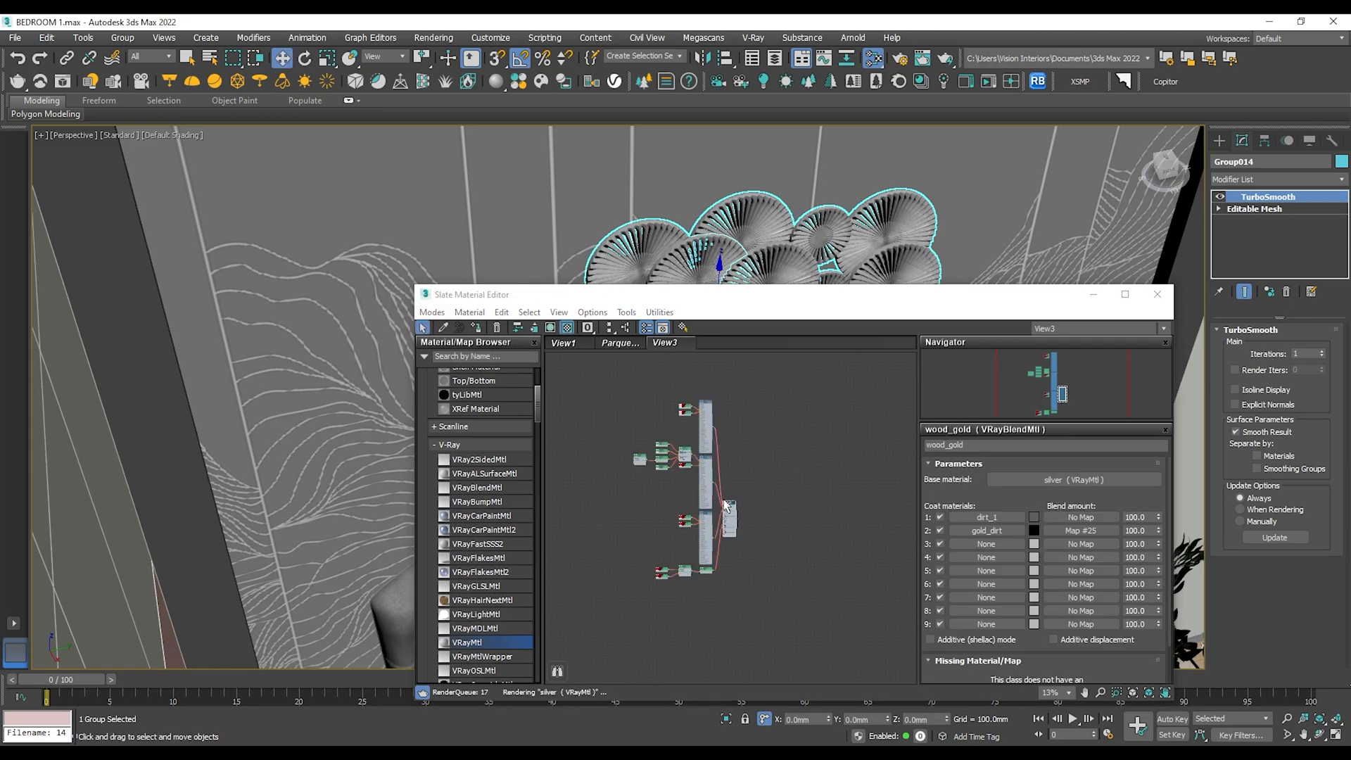
{"action": "scroll", "coordinate": [682, 498], "scroll_direction": "up", "scroll_amount": 5}
{"action": "scroll", "coordinate": [668, 502], "scroll_direction": "down", "scroll_amount": 10}
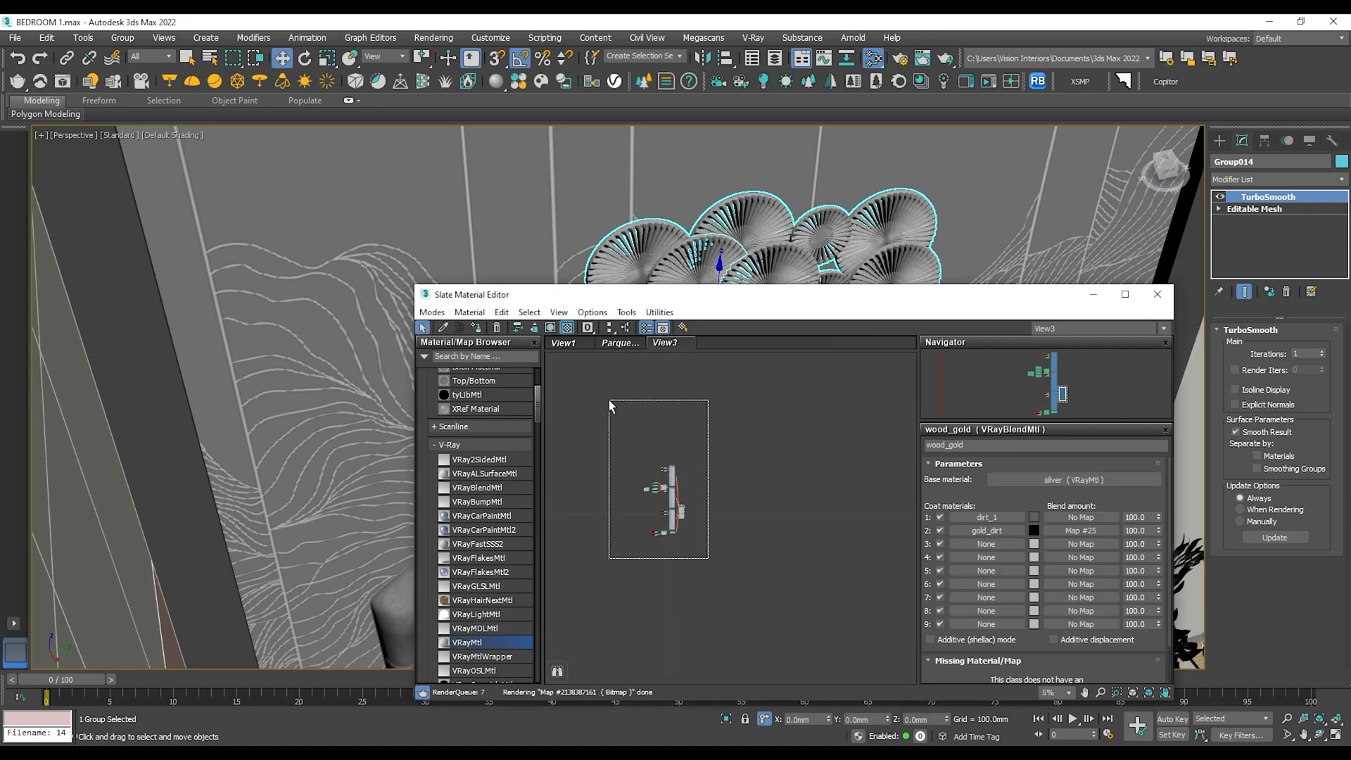
{"action": "left_click", "coordinate": [1155, 296]}
Deselect the disc decor and unhide all hidden objects in the scene.
{"action": "scroll", "coordinate": [876, 397], "scroll_direction": "down", "scroll_amount": 7}
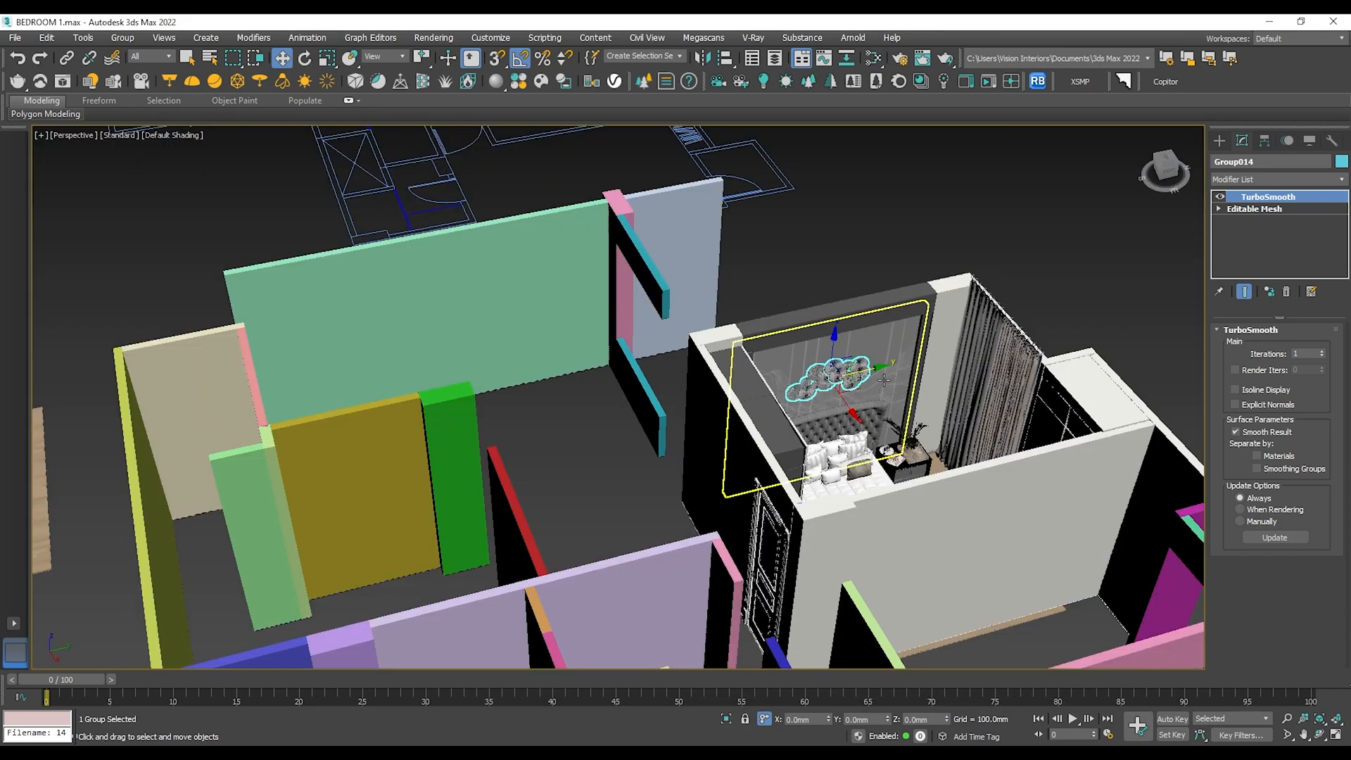
{"action": "left_click", "coordinate": [809, 225]}
{"action": "scroll", "coordinate": [887, 381], "scroll_direction": "up", "scroll_amount": 4}
{"action": "middle_click_drag", "start_coordinate": [887, 381], "coordinate": [836, 363], "text": "alt"}
{"action": "scroll", "coordinate": [835, 363], "scroll_direction": "down", "scroll_amount": 5}
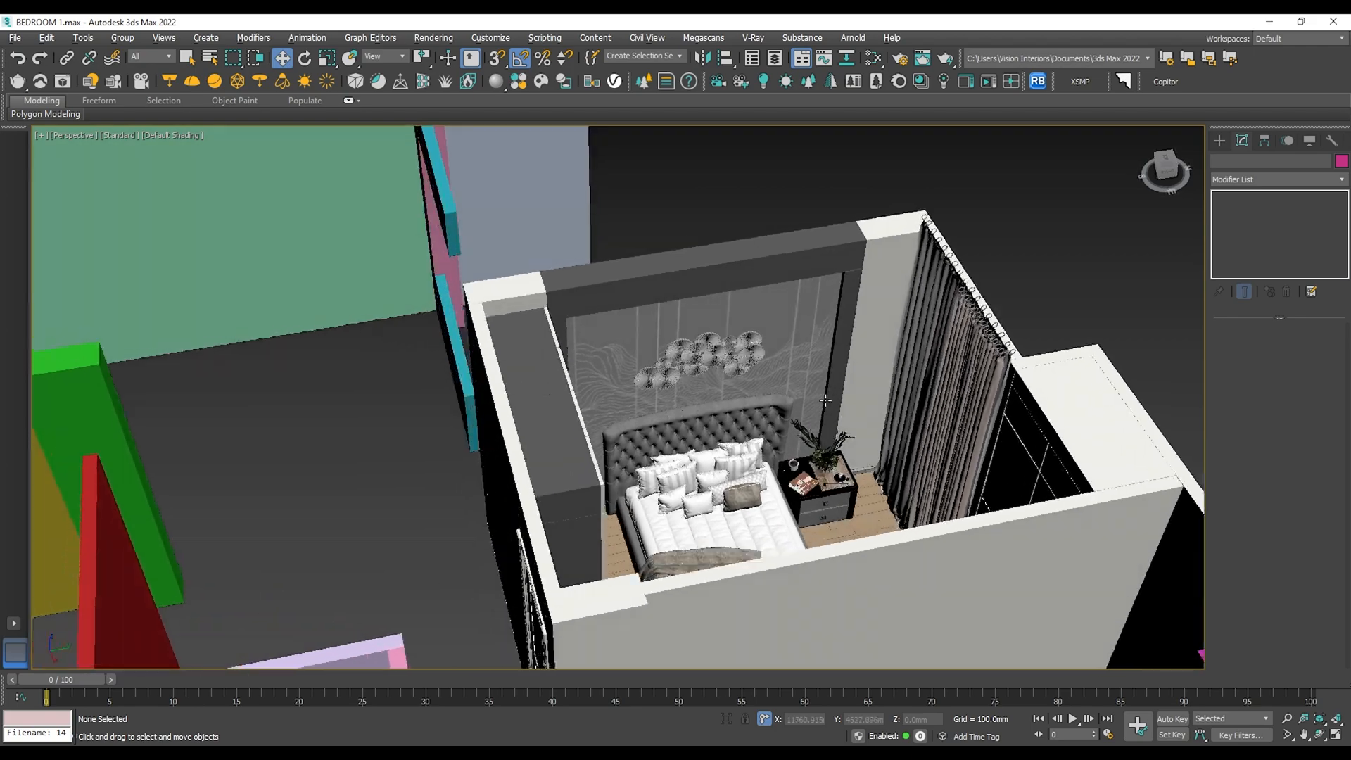
{"action": "scroll", "coordinate": [1027, 318], "scroll_direction": "up", "scroll_amount": 3}
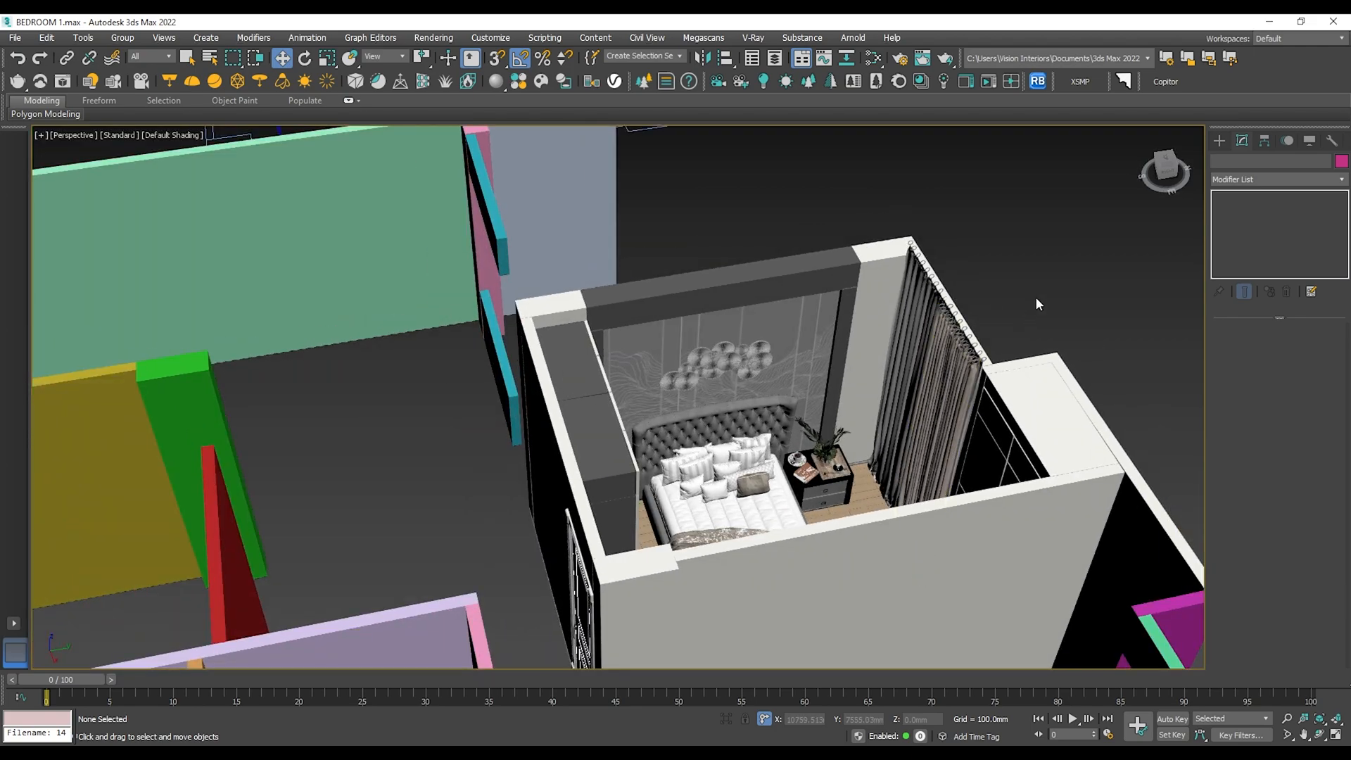
{"action": "right_click", "coordinate": [834, 287]}
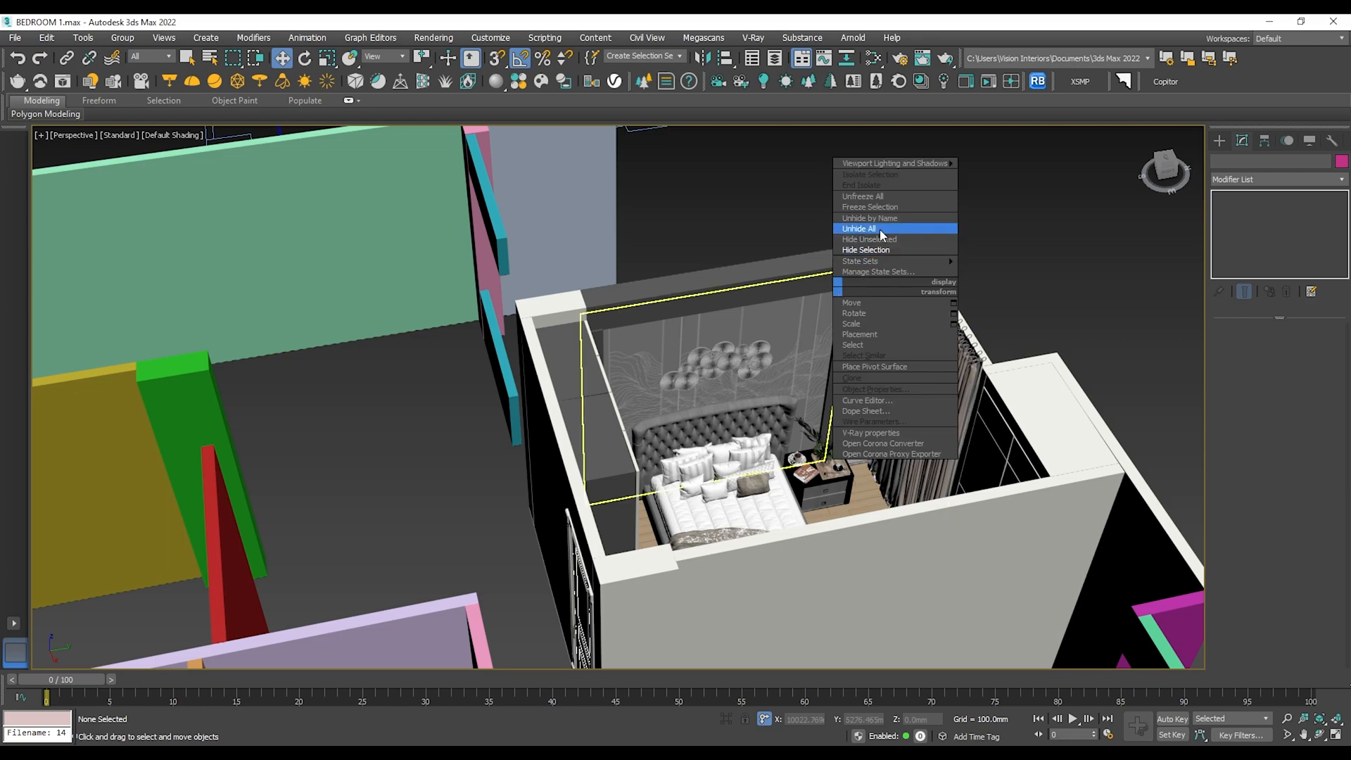
{"action": "left_click", "coordinate": [881, 229]}
Centre the pivot of the long sheer curtain on the window wall and scale the curtain thinner in depth.
{"action": "scroll", "coordinate": [795, 401], "scroll_direction": "up", "scroll_amount": 4}
{"action": "scroll", "coordinate": [859, 409], "scroll_direction": "up", "scroll_amount": 2}
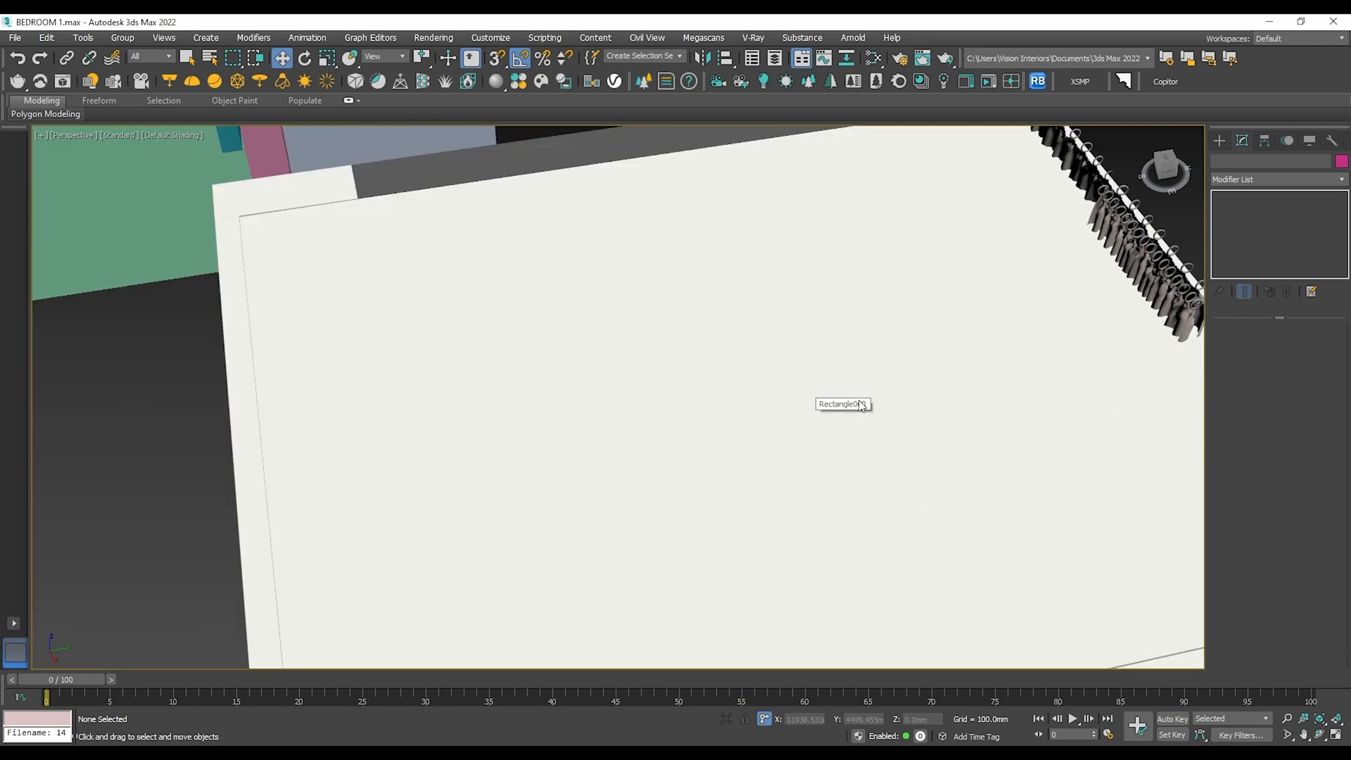
{"action": "scroll", "coordinate": [860, 409], "scroll_direction": "down", "scroll_amount": 4}
{"action": "scroll", "coordinate": [904, 413], "scroll_direction": "up", "scroll_amount": 5}
{"action": "left_click", "coordinate": [978, 344]}
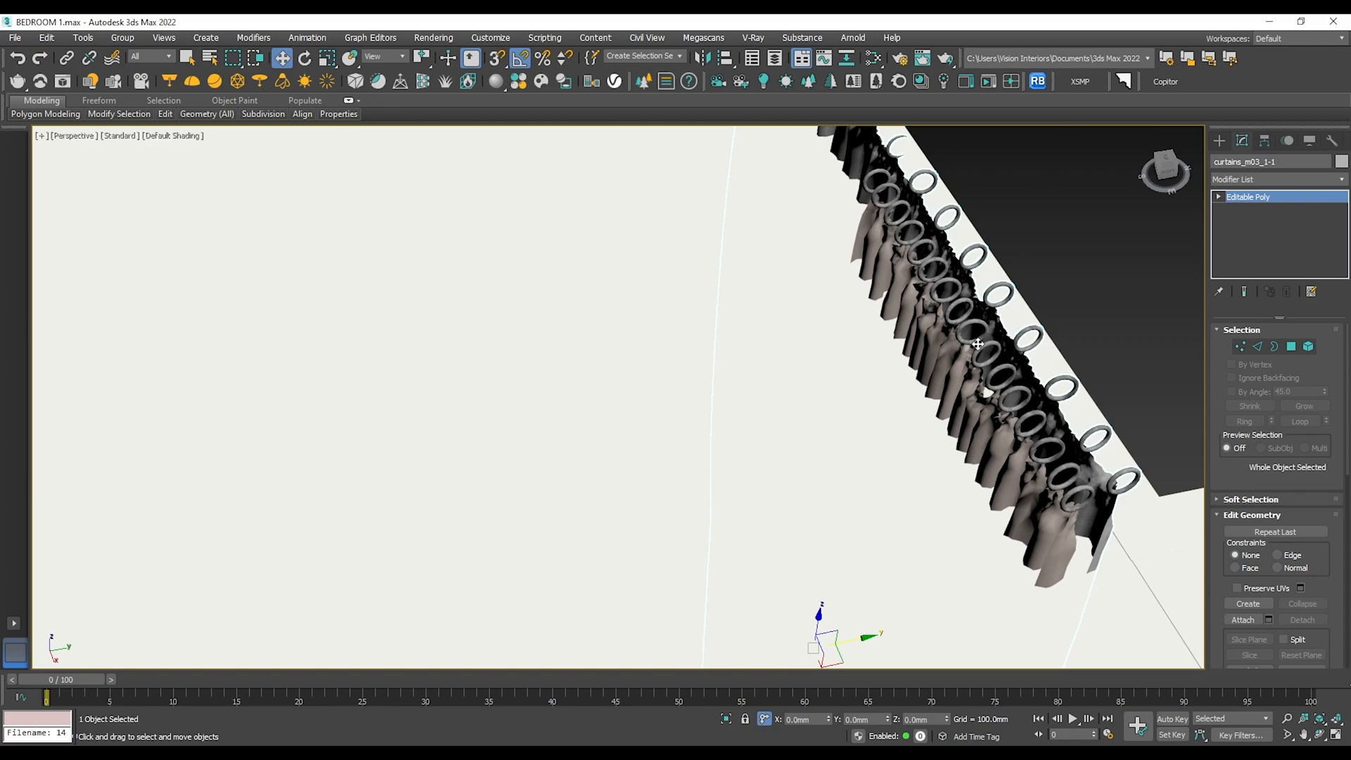
{"action": "key", "text": "t"}
{"action": "key", "text": "F3"}
{"action": "scroll", "coordinate": [906, 323], "scroll_direction": "up", "scroll_amount": 4}
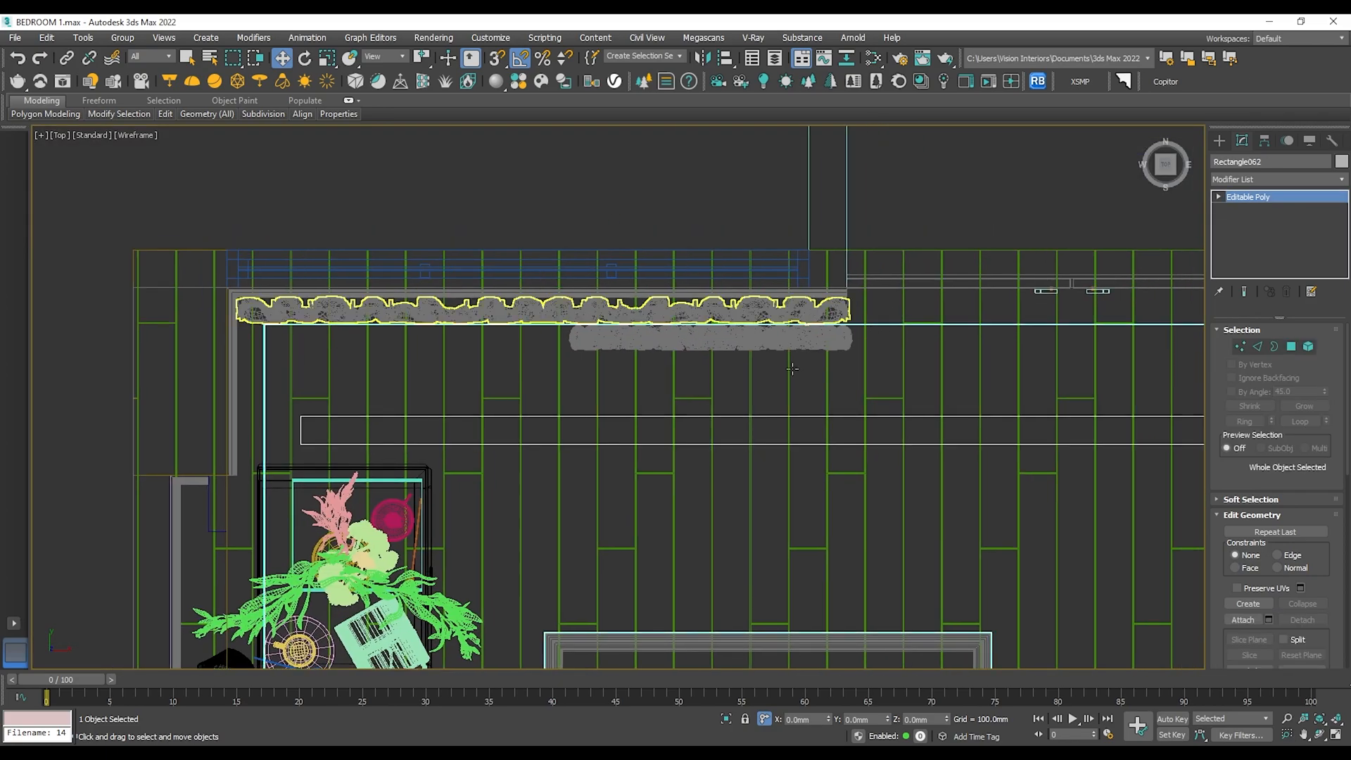
{"action": "key", "text": "r"}
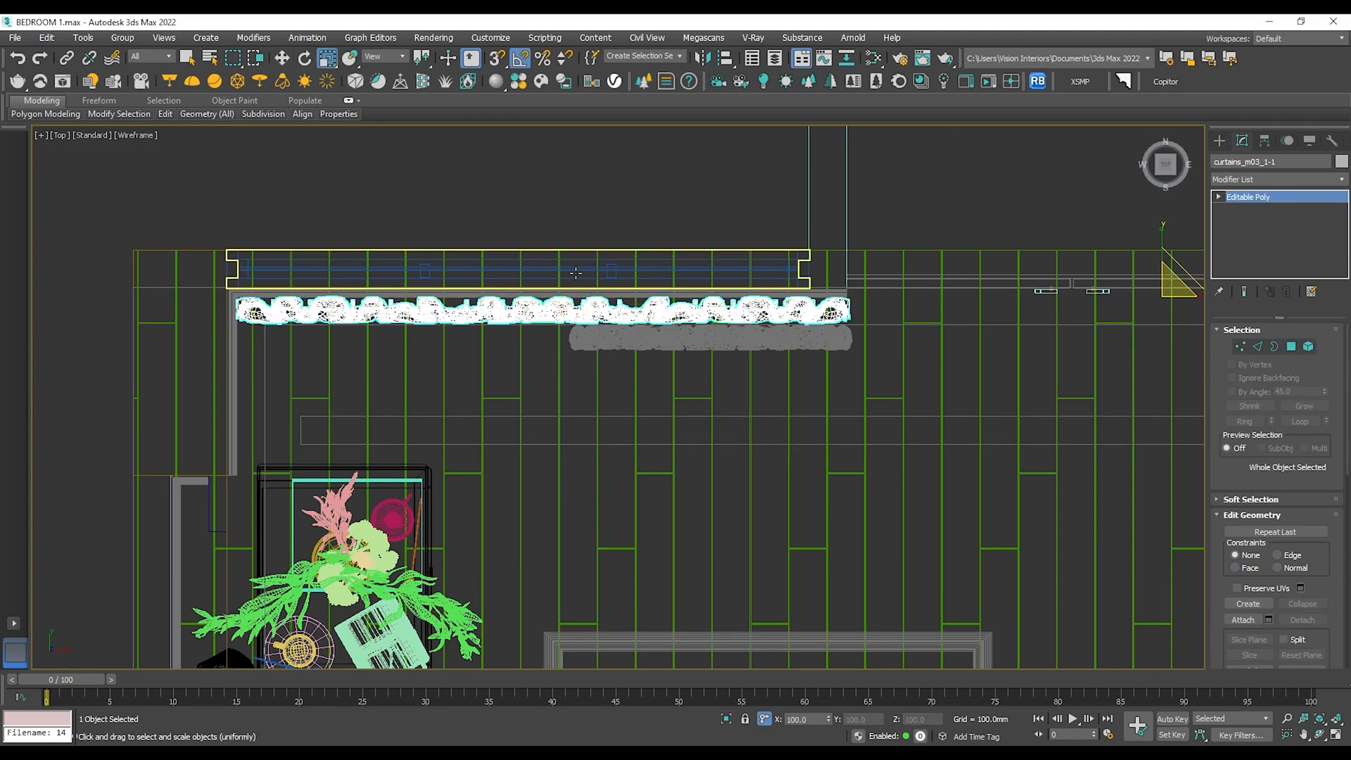
{"action": "left_click", "coordinate": [1264, 140]}
{"action": "left_click", "coordinate": [1276, 237]}
{"action": "left_click", "coordinate": [1282, 240]}
{"action": "left_click_drag", "start_coordinate": [542, 250], "coordinate": [555, 282]}
{"action": "scroll", "coordinate": [534, 298], "scroll_direction": "up", "scroll_amount": 3}
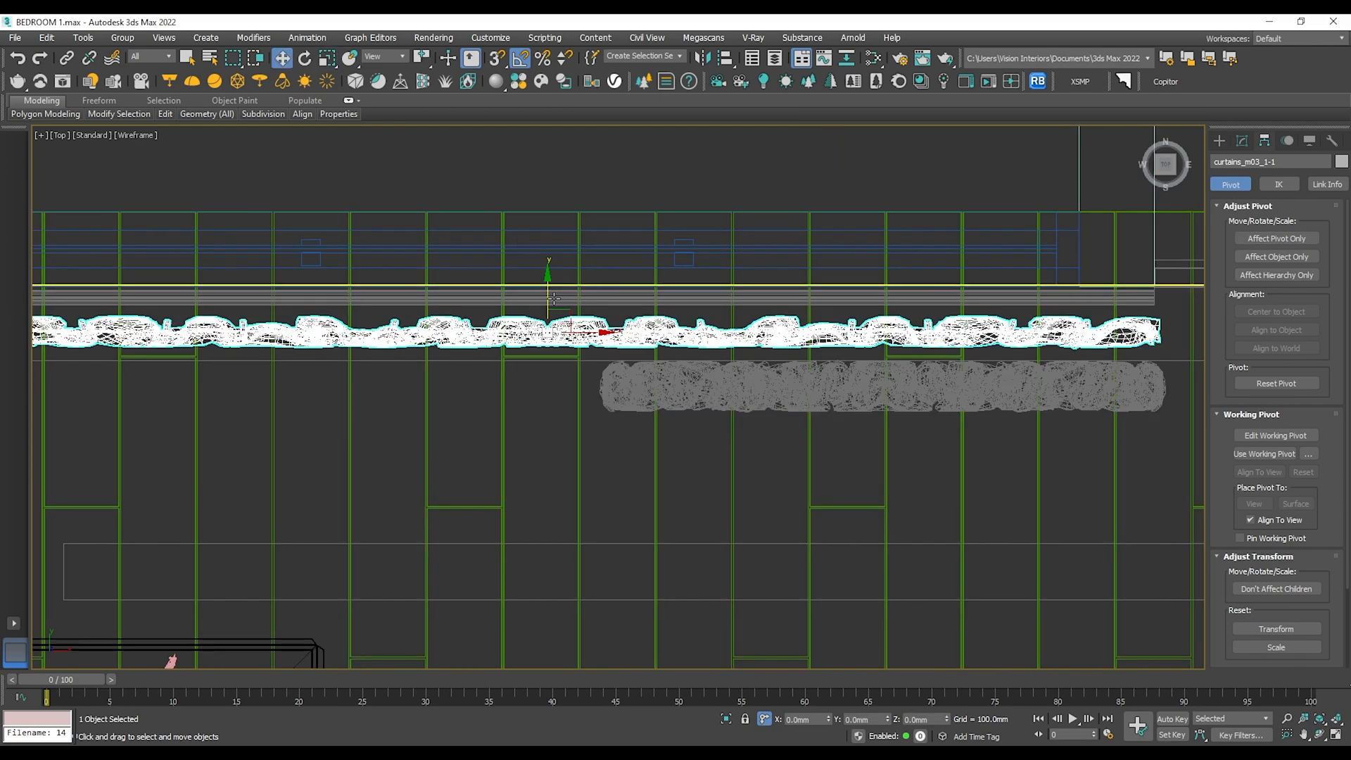
Centre the pivot of the shorter, thicker curtain and scale the curtain thinner in depth.
{"action": "left_click", "coordinate": [711, 396]}
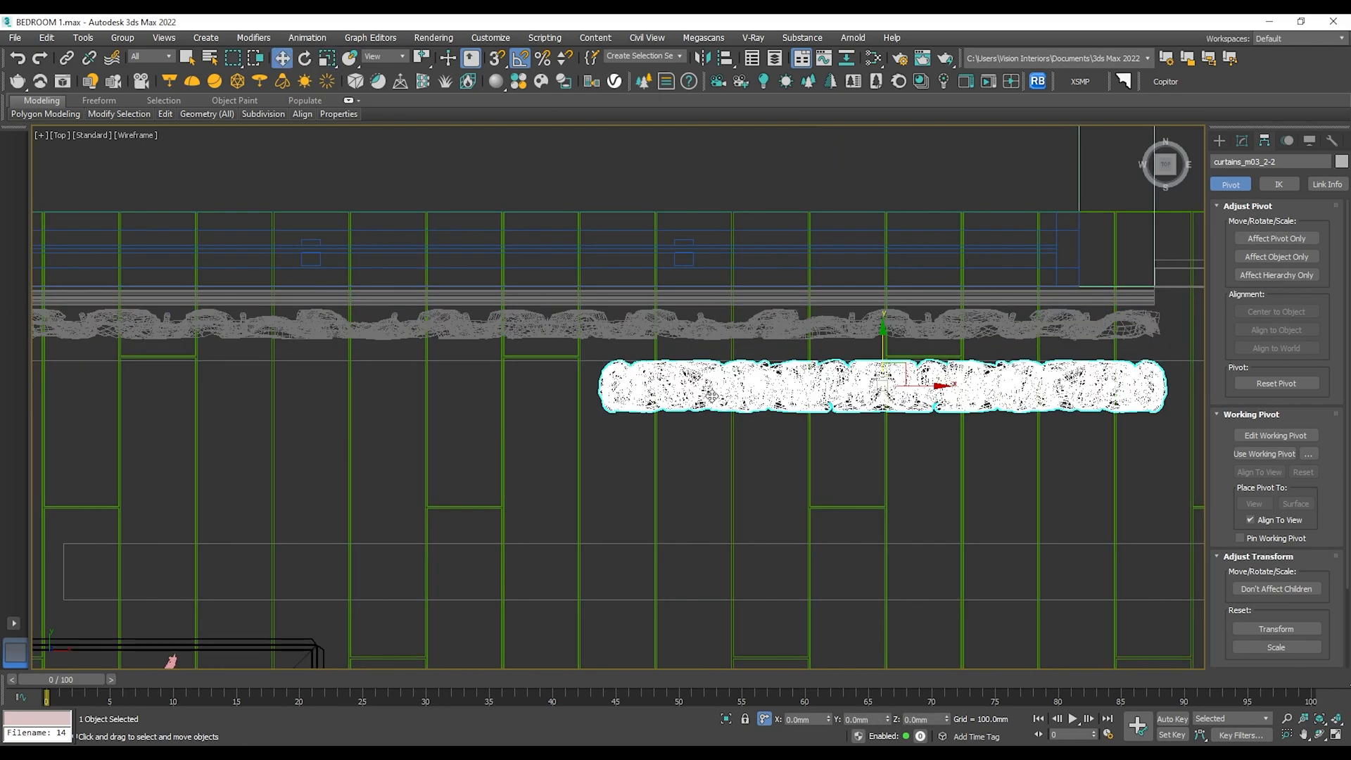
{"action": "key", "text": "r"}
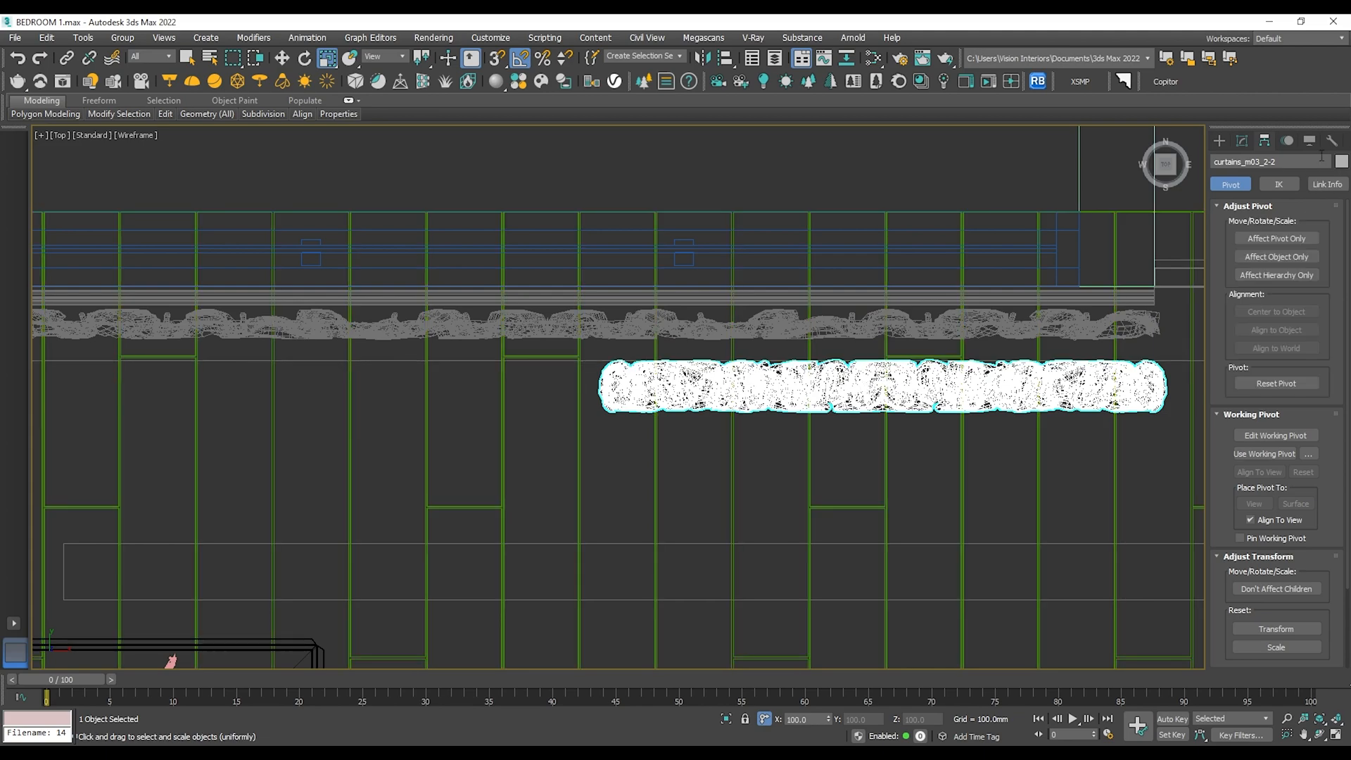
{"action": "left_click", "coordinate": [1276, 239]}
{"action": "left_click", "coordinate": [1286, 242]}
{"action": "mouse_move", "coordinate": [884, 325]}
{"action": "left_mouse_down"}
{"action": "mouse_move", "coordinate": [887, 344]}
{"action": "mouse_move", "coordinate": [888, 329]}
{"action": "left_mouse_up"}
{"action": "key", "text": "w"}
Move the four vertices along the ceiling's curtain-side edge by -50 mm in Y to widen the curtain gap.
{"action": "left_click", "coordinate": [565, 360]}
{"action": "scroll", "coordinate": [623, 361], "scroll_direction": "down", "scroll_amount": 4}
{"action": "left_click", "coordinate": [1242, 140]}
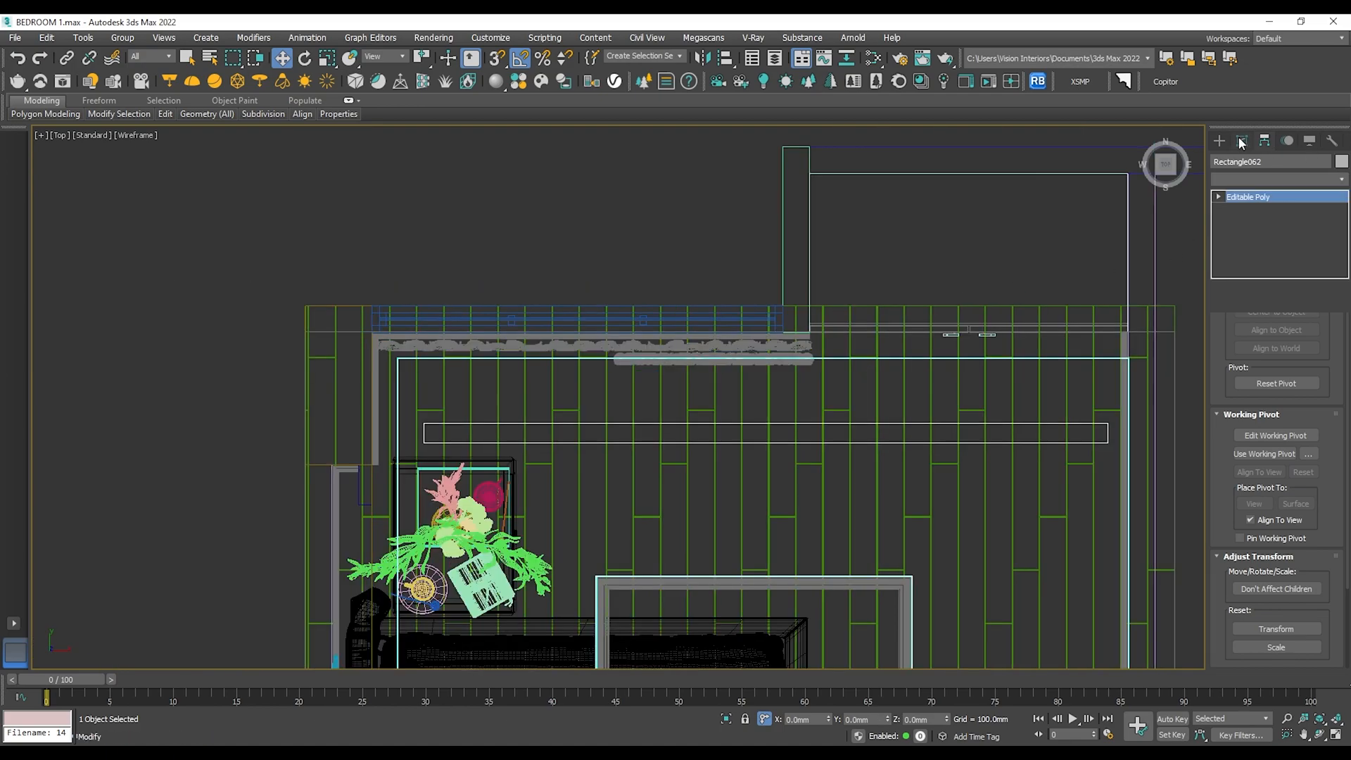
{"action": "left_click", "coordinate": [1240, 346]}
{"action": "middle_click_drag", "start_coordinate": [1139, 357], "coordinate": [1006, 361]}
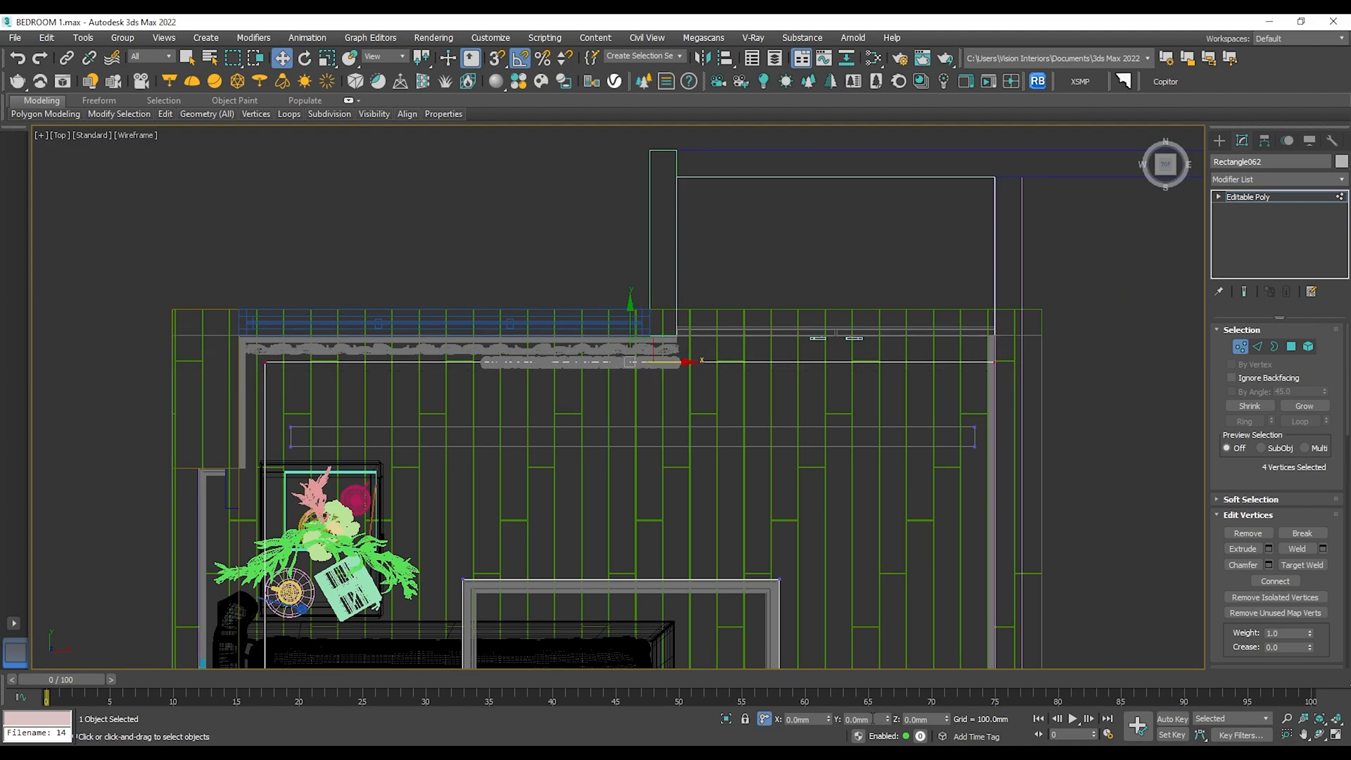
{"action": "type", "text": "-50"}
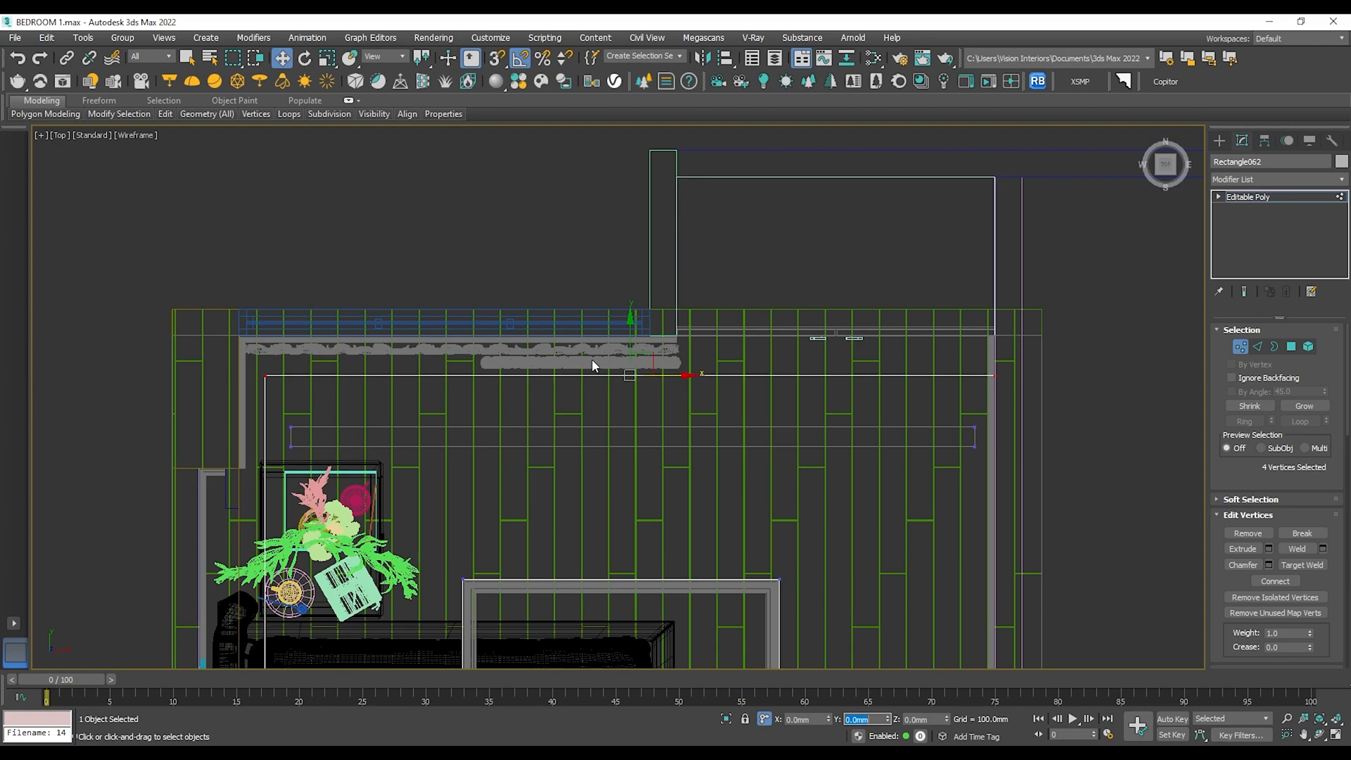
{"action": "scroll", "coordinate": [592, 365], "scroll_direction": "up", "scroll_amount": 2}
{"action": "left_click", "coordinate": [1240, 346]}
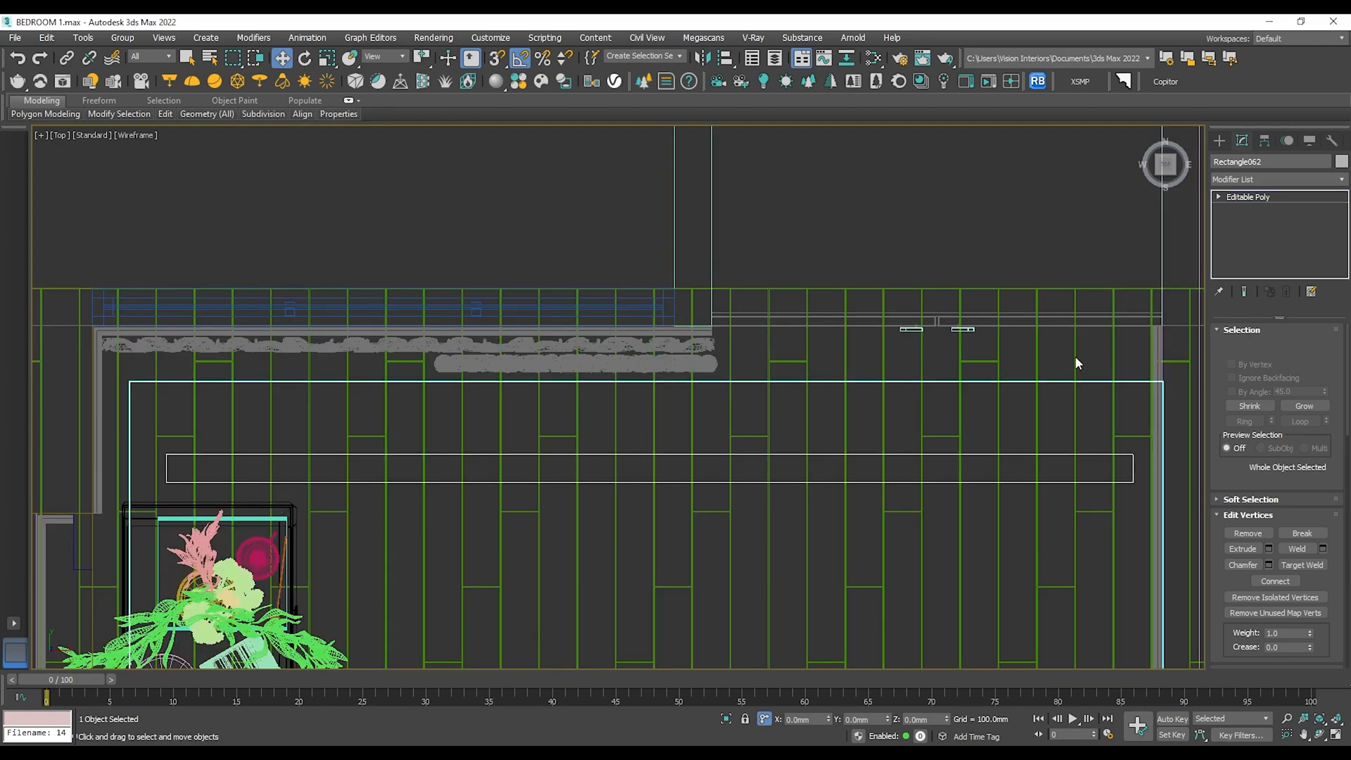
Select both curtains and adjust their position between the window wall and the ceiling edge.
{"action": "left_click", "coordinate": [616, 358]}
{"action": "left_click", "coordinate": [615, 348], "text": "ctrl"}
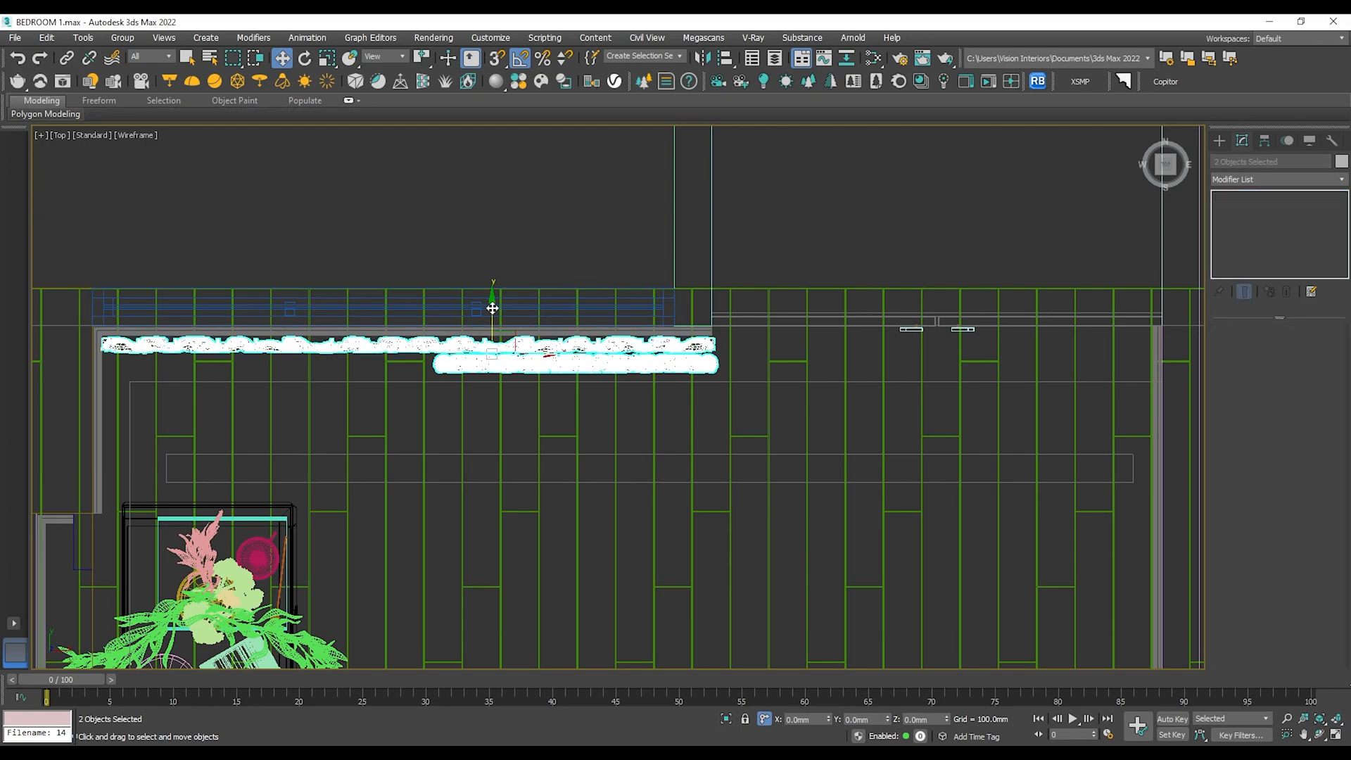
{"action": "left_click_drag", "start_coordinate": [493, 294], "coordinate": [508, 326]}
{"action": "scroll", "coordinate": [476, 344], "scroll_direction": "up", "scroll_amount": 3}
{"action": "left_click", "coordinate": [564, 205]}
{"action": "scroll", "coordinate": [699, 266], "scroll_direction": "down", "scroll_amount": 4}
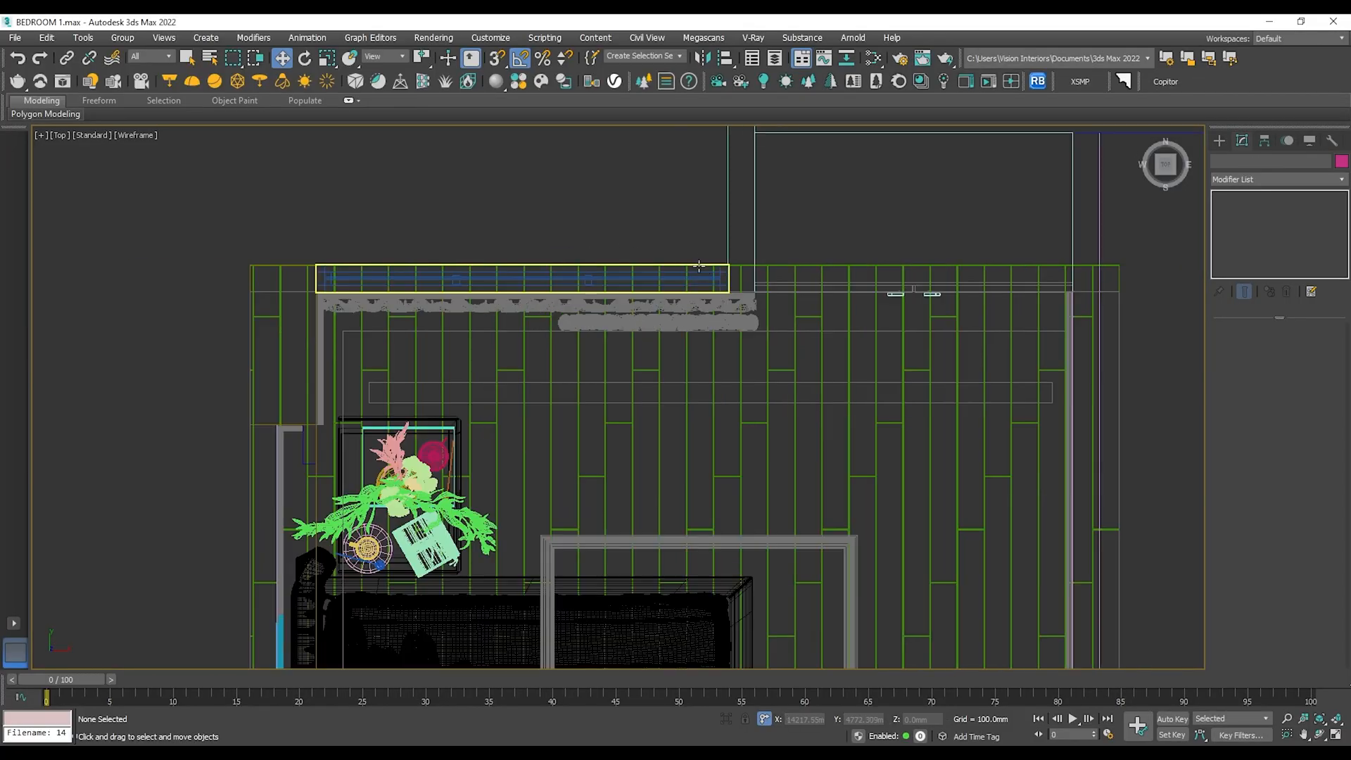
Check the curtains against the ceiling from inside the room and isolate the false ceiling.
{"action": "key", "text": "p"}
{"action": "mouse_move", "coordinate": [680, 401]}
{"action": "middle_mouse_down", "text": "alt"}
{"action": "mouse_move", "coordinate": [683, 412]}
{"action": "mouse_move", "coordinate": [636, 369]}
{"action": "mouse_move", "coordinate": [712, 176]}
{"action": "mouse_move", "coordinate": [687, 180]}
{"action": "mouse_move", "coordinate": [682, 603]}
{"action": "mouse_move", "coordinate": [686, 380]}
{"action": "mouse_move", "coordinate": [687, 455]}
{"action": "mouse_move", "coordinate": [667, 448]}
{"action": "mouse_move", "coordinate": [686, 417]}
{"action": "mouse_move", "coordinate": [724, 443]}
{"action": "mouse_move", "coordinate": [745, 593]}
{"action": "mouse_move", "coordinate": [709, 401]}
{"action": "mouse_move", "coordinate": [744, 728]}
{"action": "middle_mouse_up", "text": "alt"}
{"action": "key", "text": "F3"}
{"action": "scroll", "coordinate": [672, 507], "scroll_direction": "down", "scroll_amount": 2}
{"action": "scroll", "coordinate": [678, 508], "scroll_direction": "up", "scroll_amount": 1}
{"action": "mouse_move", "coordinate": [677, 508]}
{"action": "middle_mouse_down", "text": "alt"}
{"action": "mouse_move", "coordinate": [694, 508]}
{"action": "mouse_move", "coordinate": [680, 520]}
{"action": "middle_mouse_up", "text": "alt"}
{"action": "left_click", "coordinate": [501, 201]}
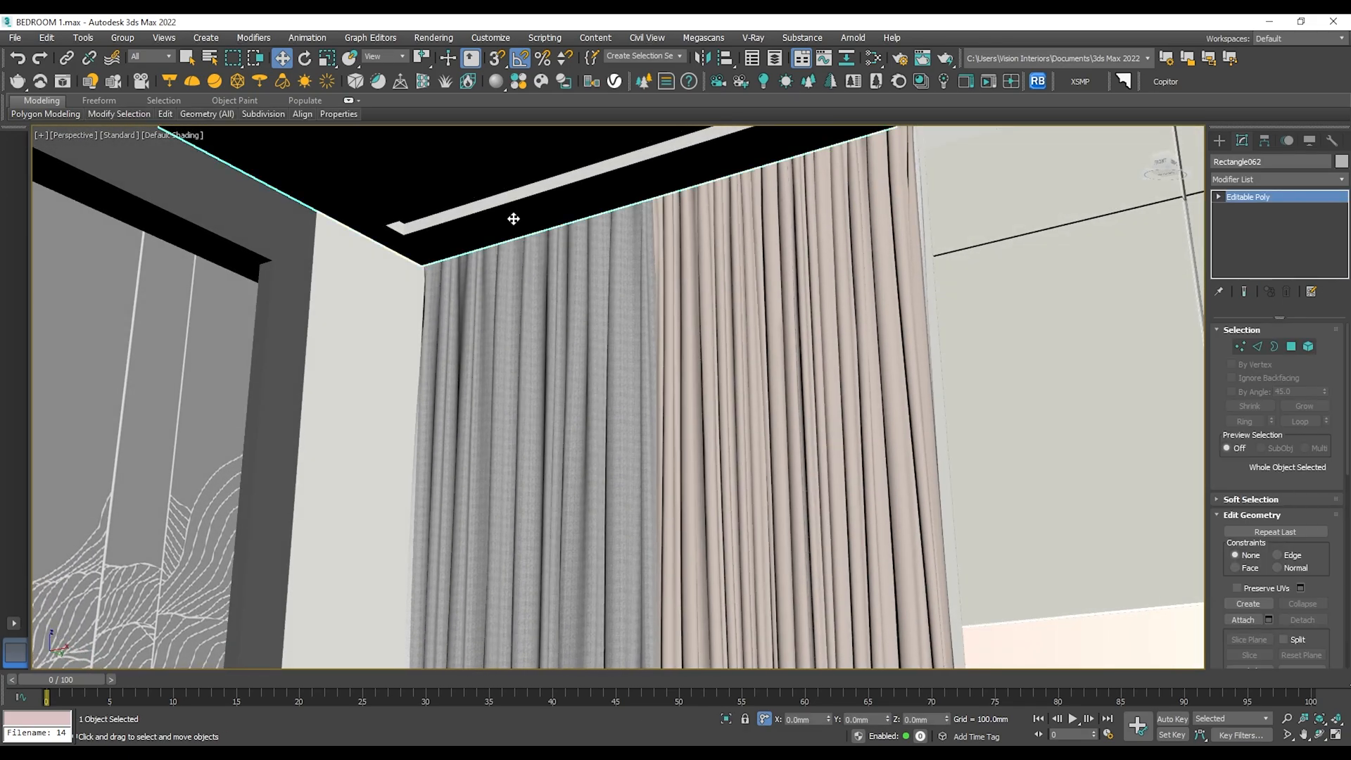
{"action": "key", "text": "alt+q"}
{"action": "left_click", "coordinate": [946, 602]}
{"action": "middle_click_drag", "start_coordinate": [885, 557], "coordinate": [809, 443], "text": "alt"}
Shift the eight vertices of the ceiling slot nearest the curtains by -50 mm in Y.
{"action": "key", "text": "t"}
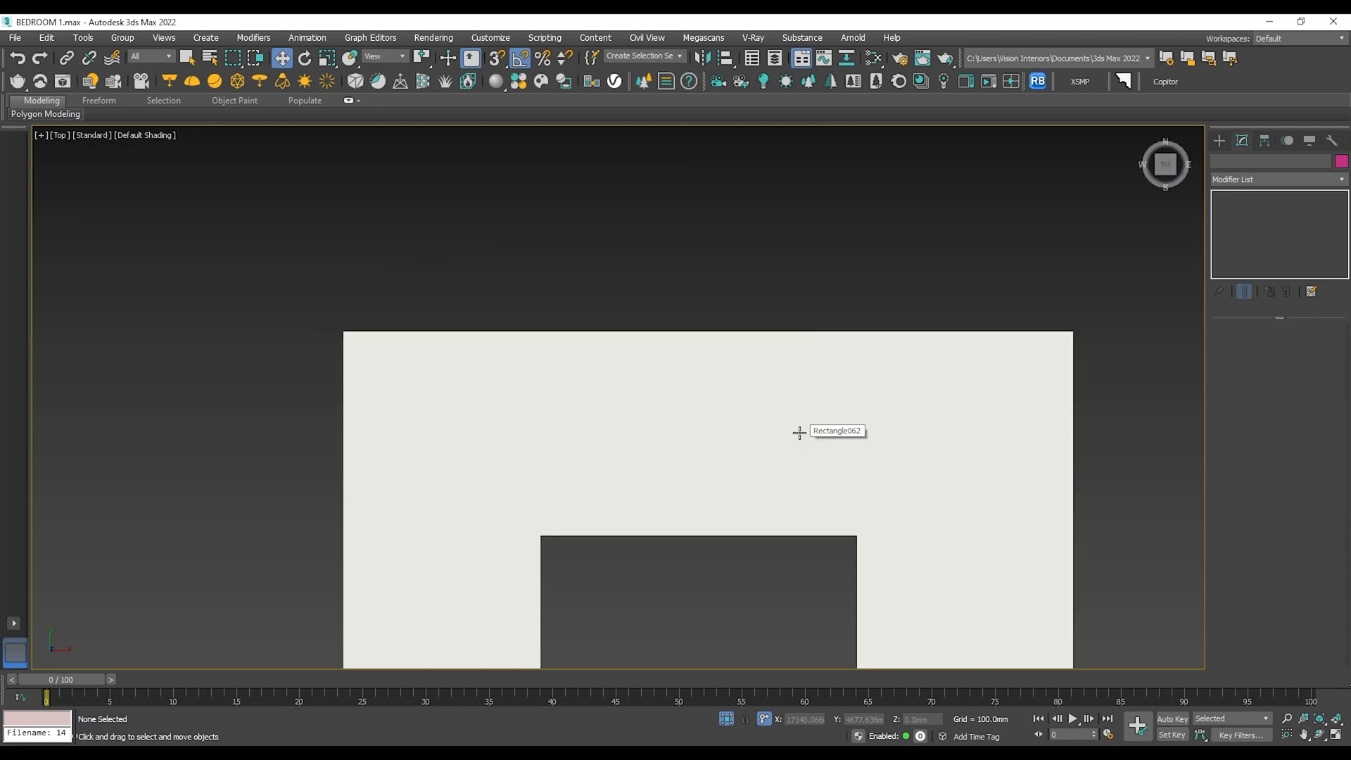
{"action": "key", "text": "F3"}
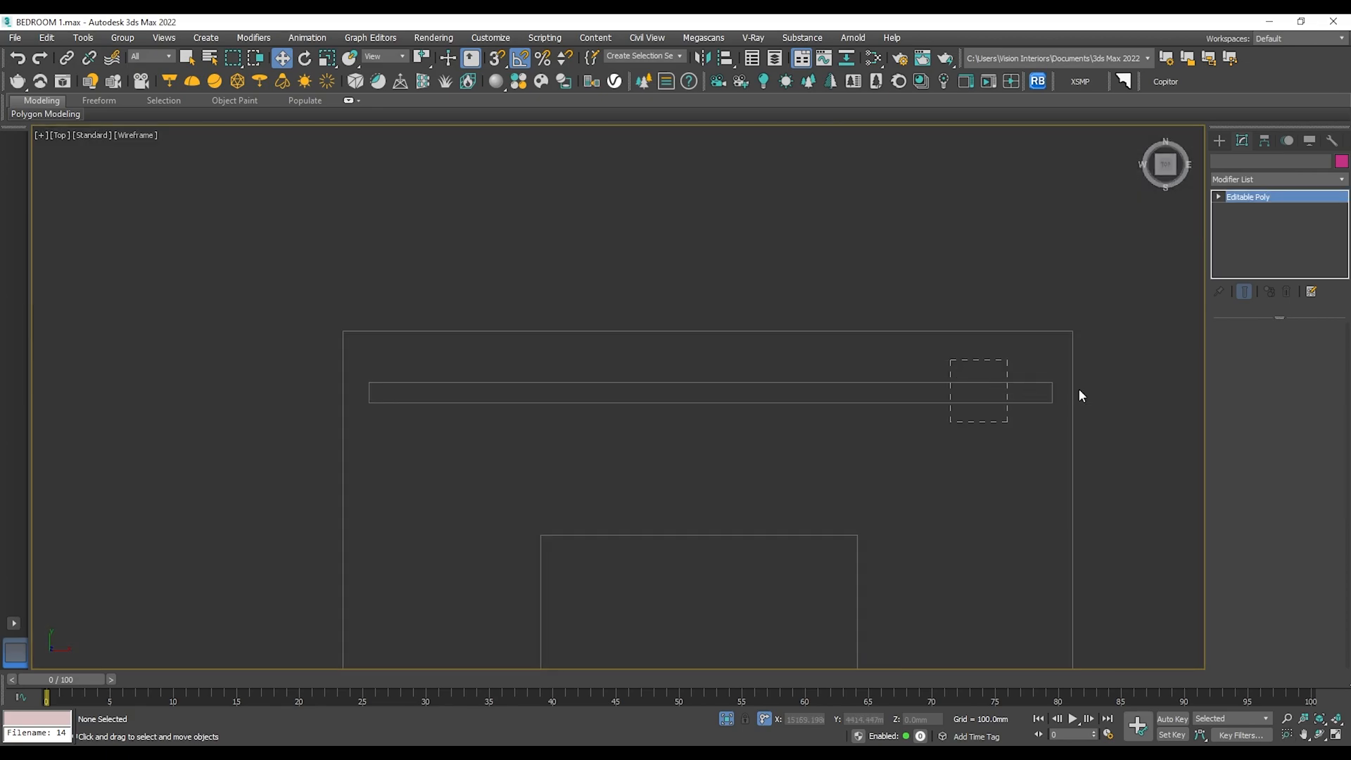
{"action": "left_click_drag", "start_coordinate": [1027, 392], "coordinate": [1031, 389]}
{"action": "left_click", "coordinate": [1240, 346]}
{"action": "scroll", "coordinate": [977, 378], "scroll_direction": "up", "scroll_amount": 4}
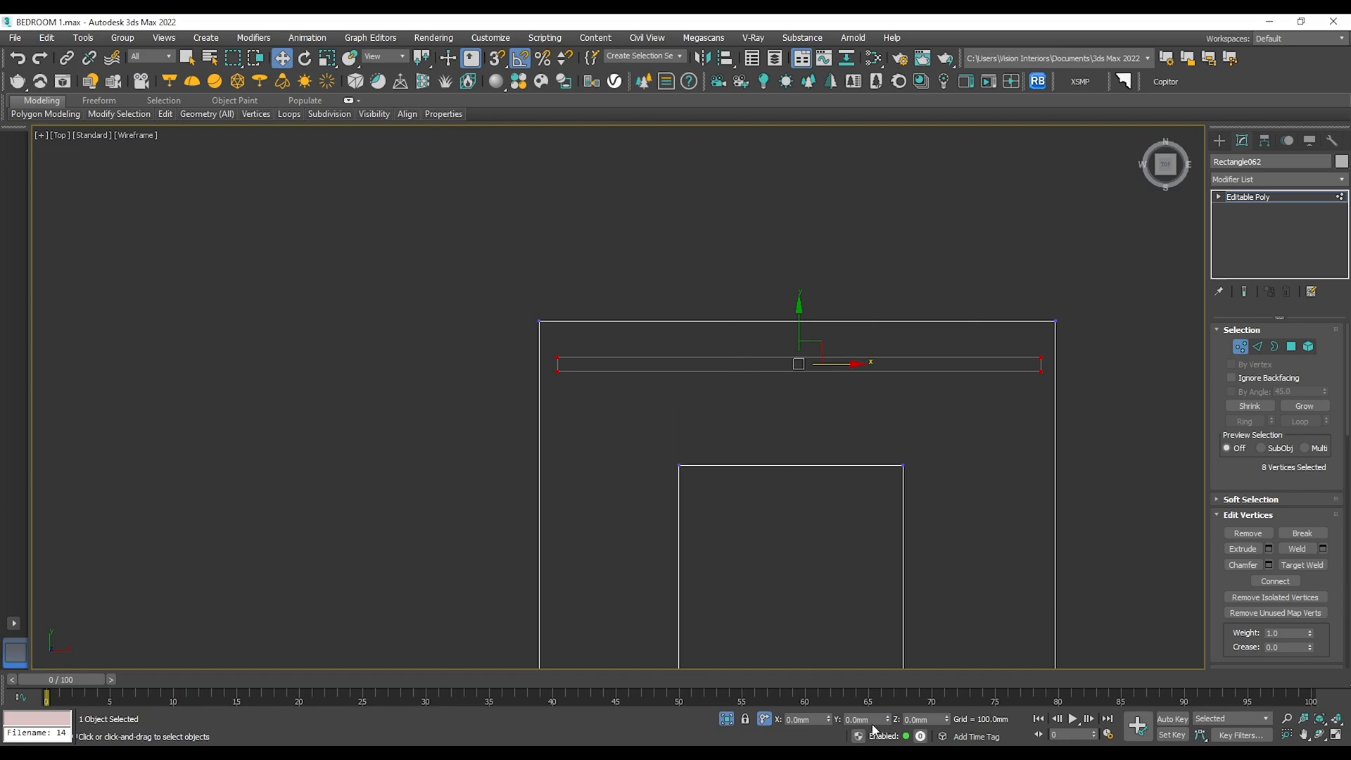
{"action": "type", "text": "-5"}
{"action": "key", "text": "Return"}
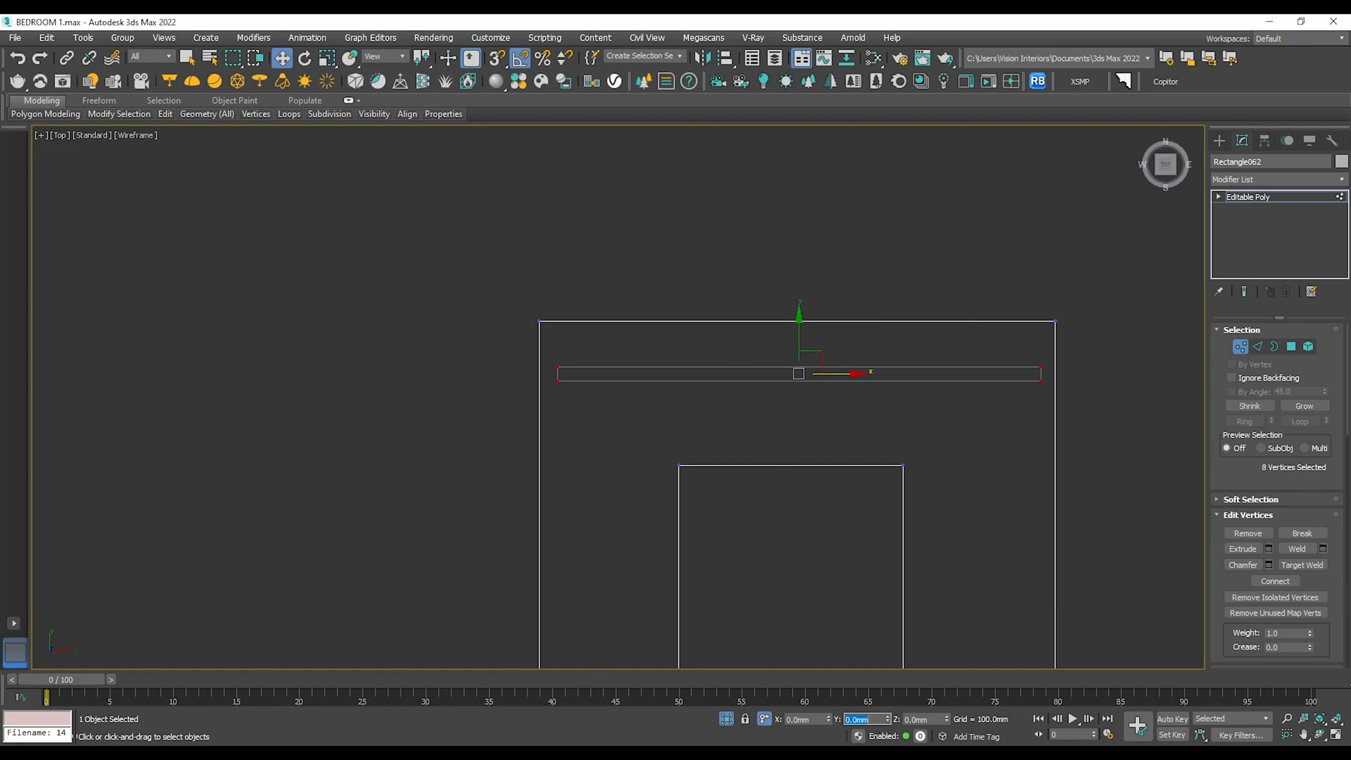
{"action": "left_click", "coordinate": [1249, 345]}
{"action": "left_click", "coordinate": [1140, 373]}
Check the slots on the isolated ceiling's underside and end the isolation.
{"action": "key", "text": "p"}
{"action": "key", "text": "F3"}
{"action": "middle_click_drag", "start_coordinate": [823, 410], "coordinate": [753, 259], "text": "alt"}
{"action": "key", "text": "z"}
{"action": "mouse_move", "coordinate": [782, 369]}
{"action": "middle_mouse_down", "text": "alt"}
{"action": "mouse_move", "coordinate": [769, 334]}
{"action": "mouse_move", "coordinate": [690, 332]}
{"action": "mouse_move", "coordinate": [776, 394]}
{"action": "middle_mouse_up", "text": "alt"}
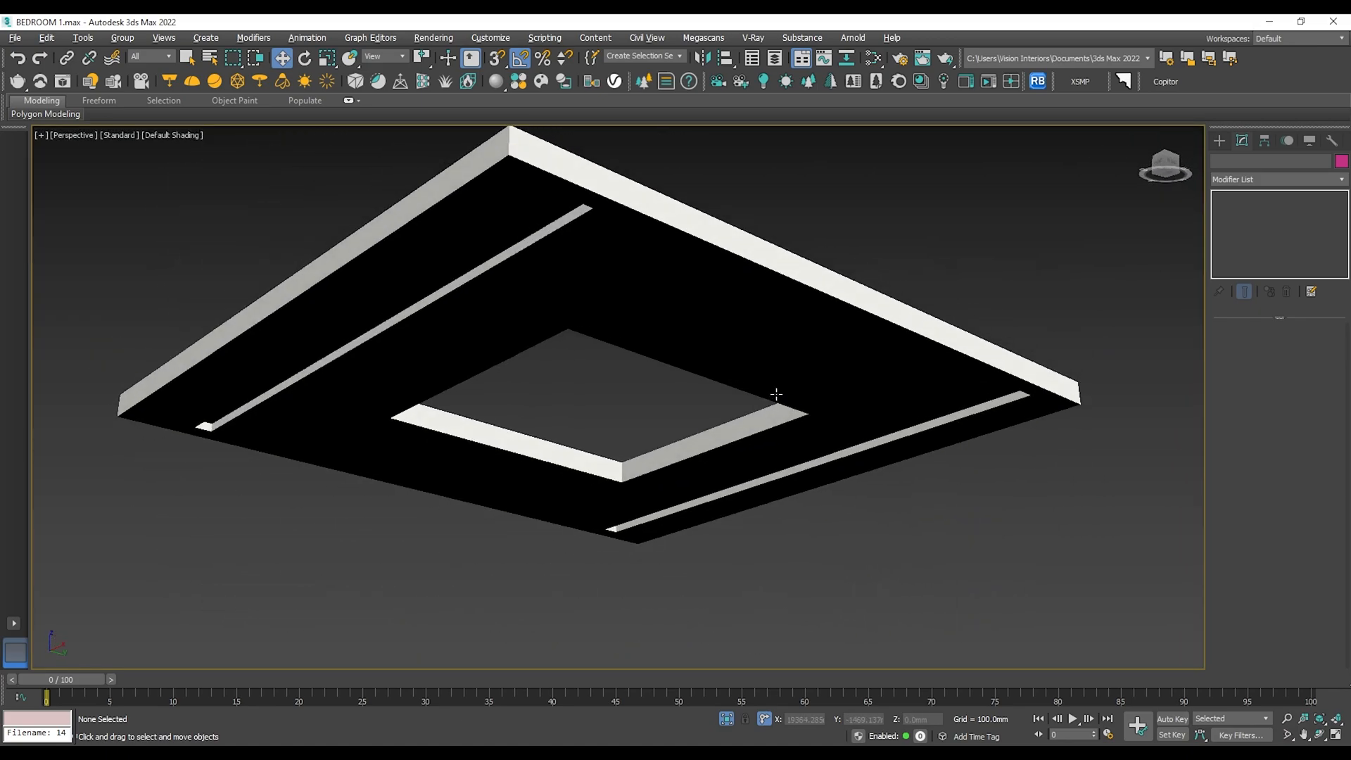
{"action": "left_click", "coordinate": [726, 718]}
Hide the topmost slab covering the bedroom in the shaded top view.
{"action": "middle_click_drag", "start_coordinate": [637, 421], "coordinate": [844, 407]}
{"action": "scroll", "coordinate": [794, 390], "scroll_direction": "down", "scroll_amount": 5}
{"action": "middle_click_drag", "start_coordinate": [896, 590], "coordinate": [814, 374], "text": "alt"}
{"action": "key", "text": "t"}
{"action": "key", "text": "F3"}
{"action": "scroll", "coordinate": [724, 313], "scroll_direction": "down", "scroll_amount": 5}
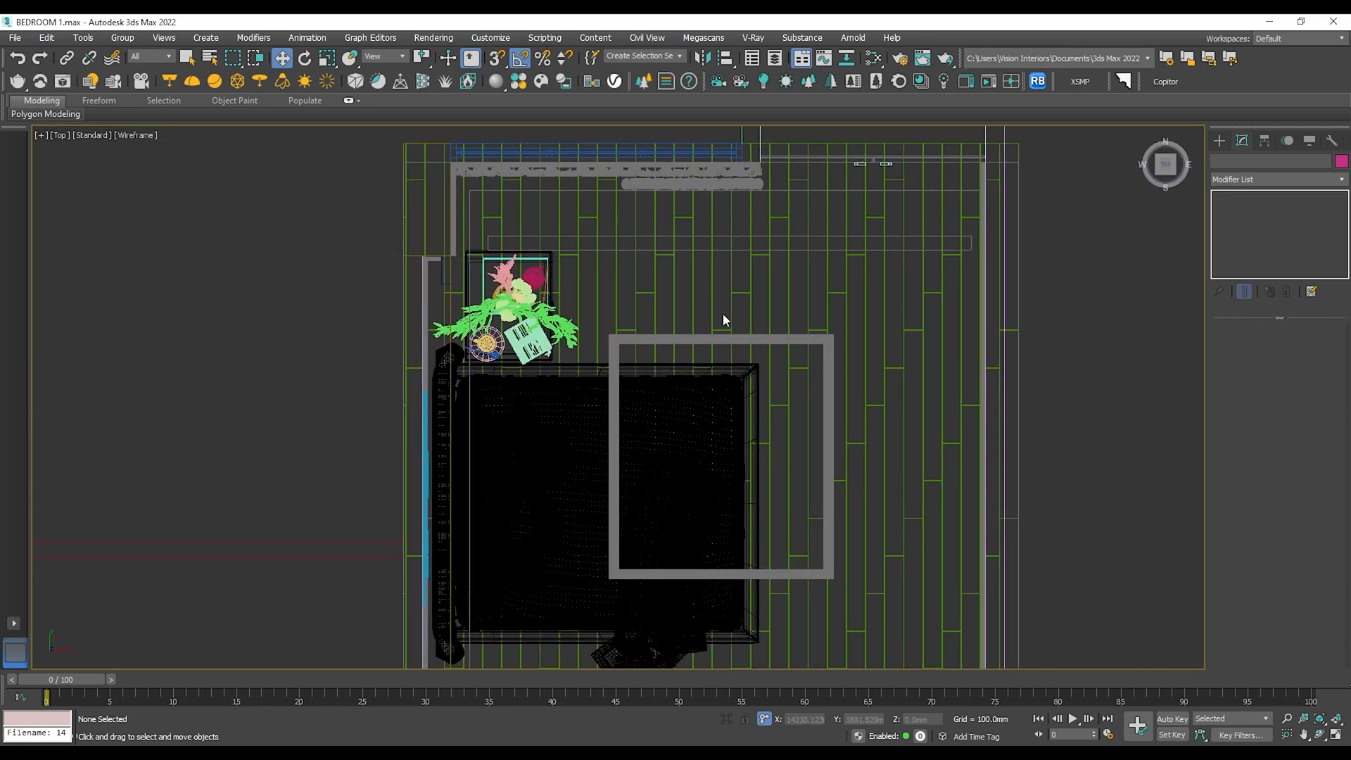
{"action": "scroll", "coordinate": [670, 367], "scroll_direction": "up", "scroll_amount": 3}
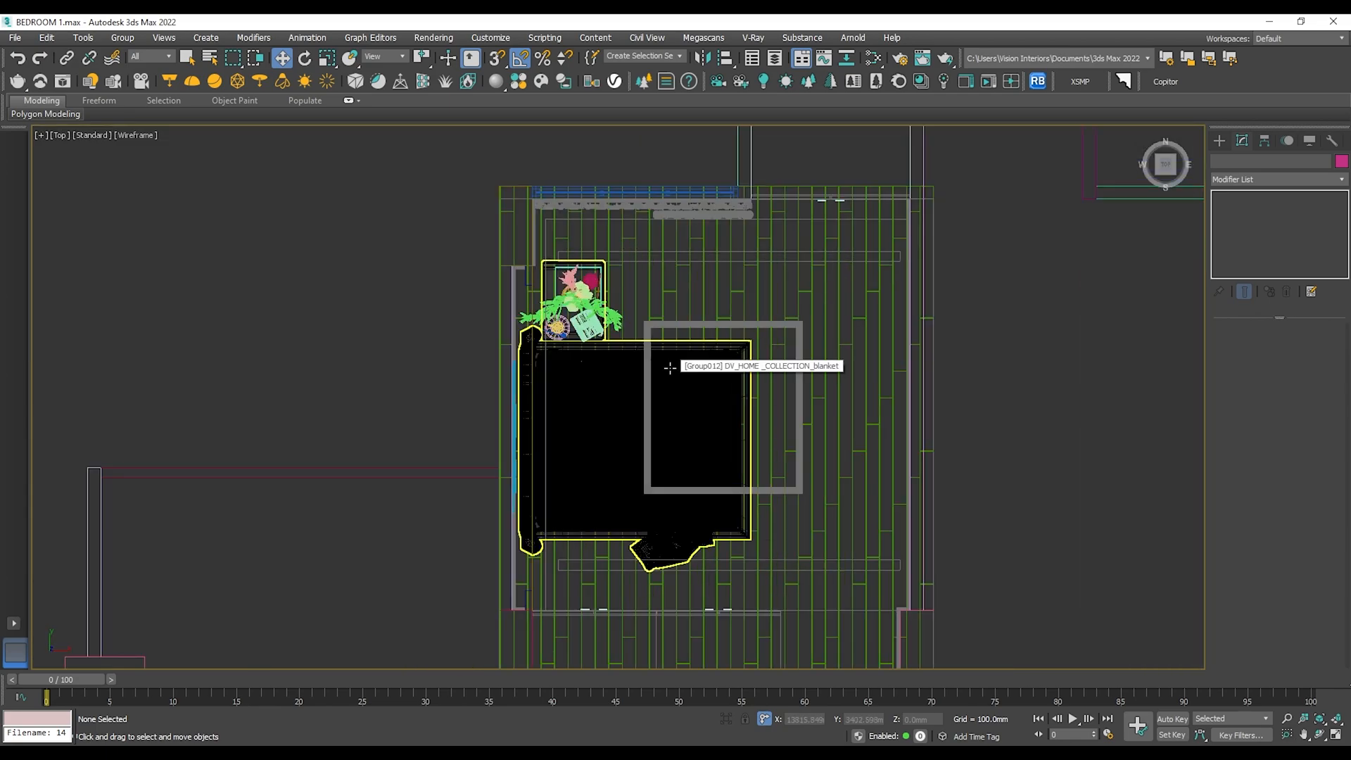
{"action": "key", "text": "F3"}
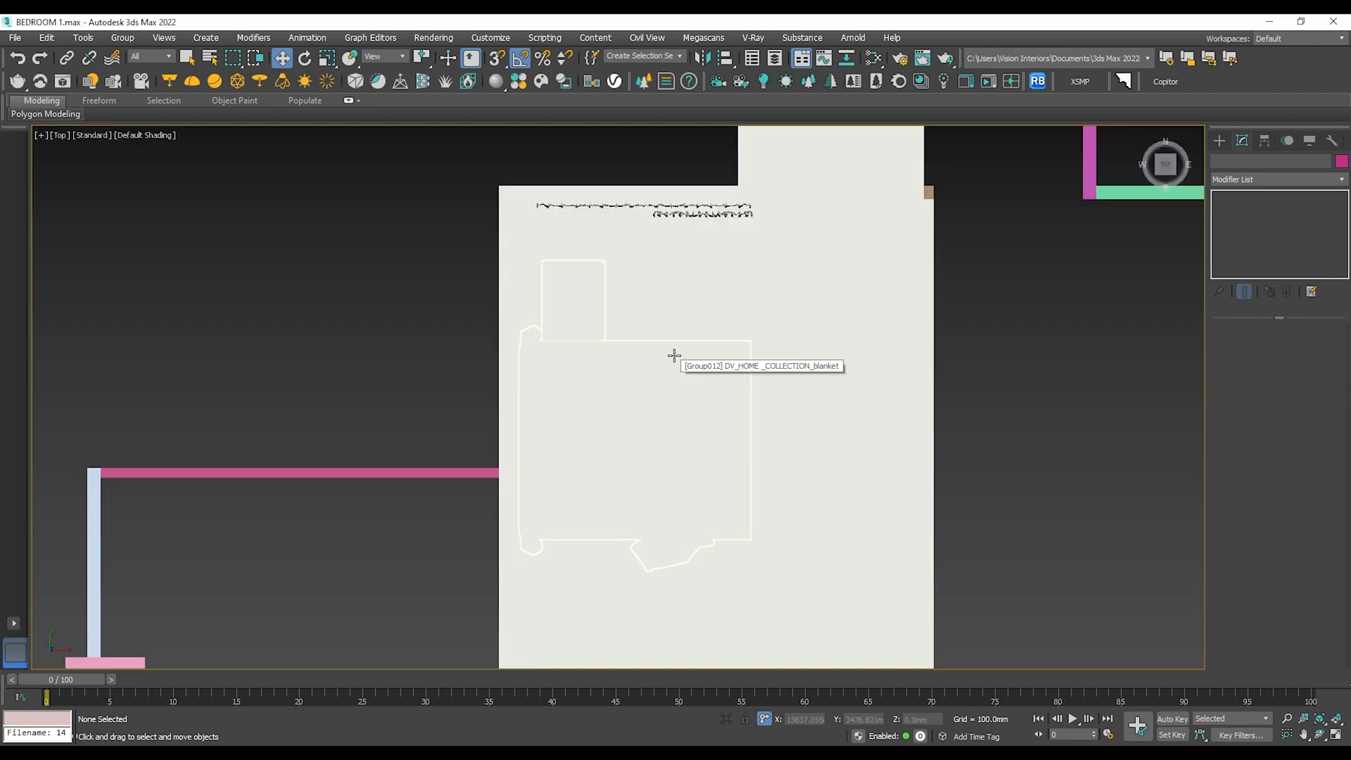
{"action": "left_click", "coordinate": [677, 348]}
{"action": "right_click", "coordinate": [675, 343]}
{"action": "left_click", "coordinate": [721, 297]}
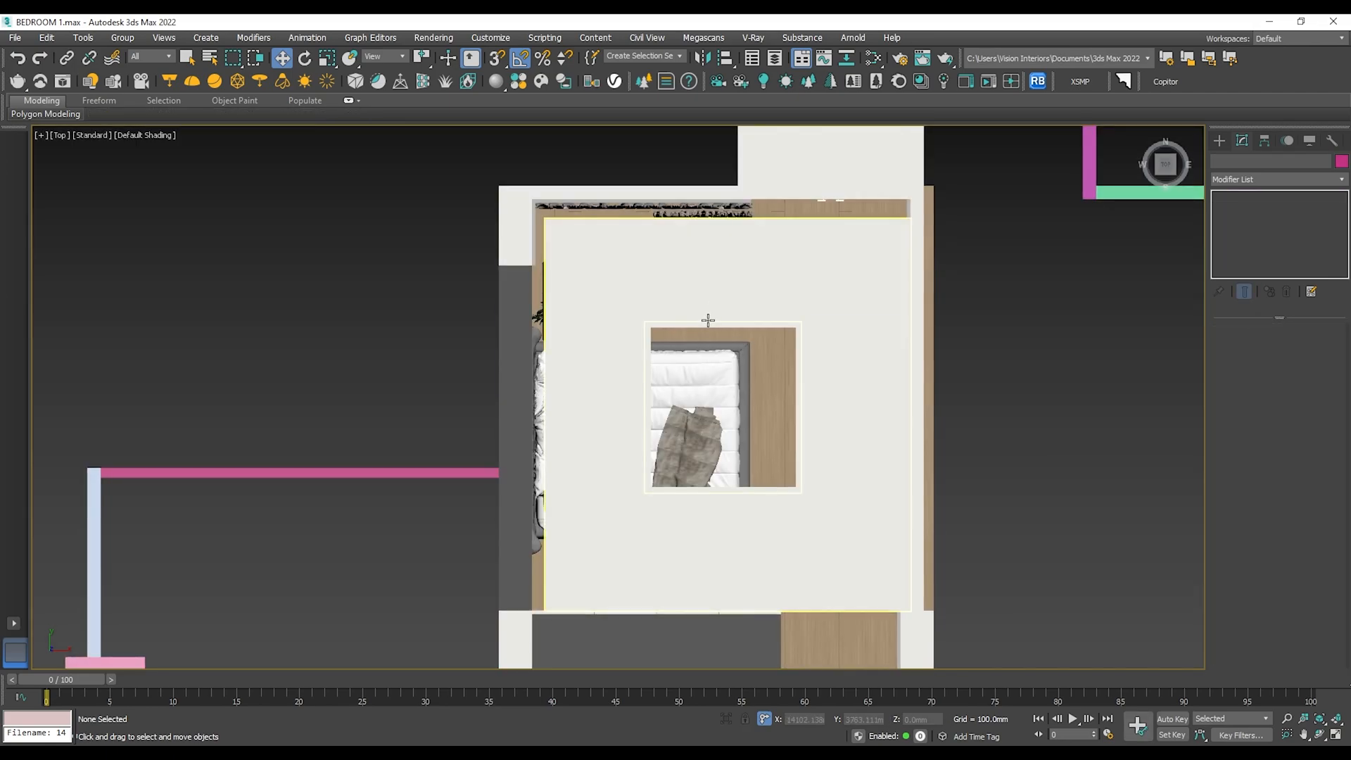
Select the false ceiling together with the frame around its central opening and hide both.
{"action": "left_click", "coordinate": [711, 301]}
{"action": "left_click", "coordinate": [714, 323], "text": "ctrl"}
{"action": "right_click", "coordinate": [713, 313]}
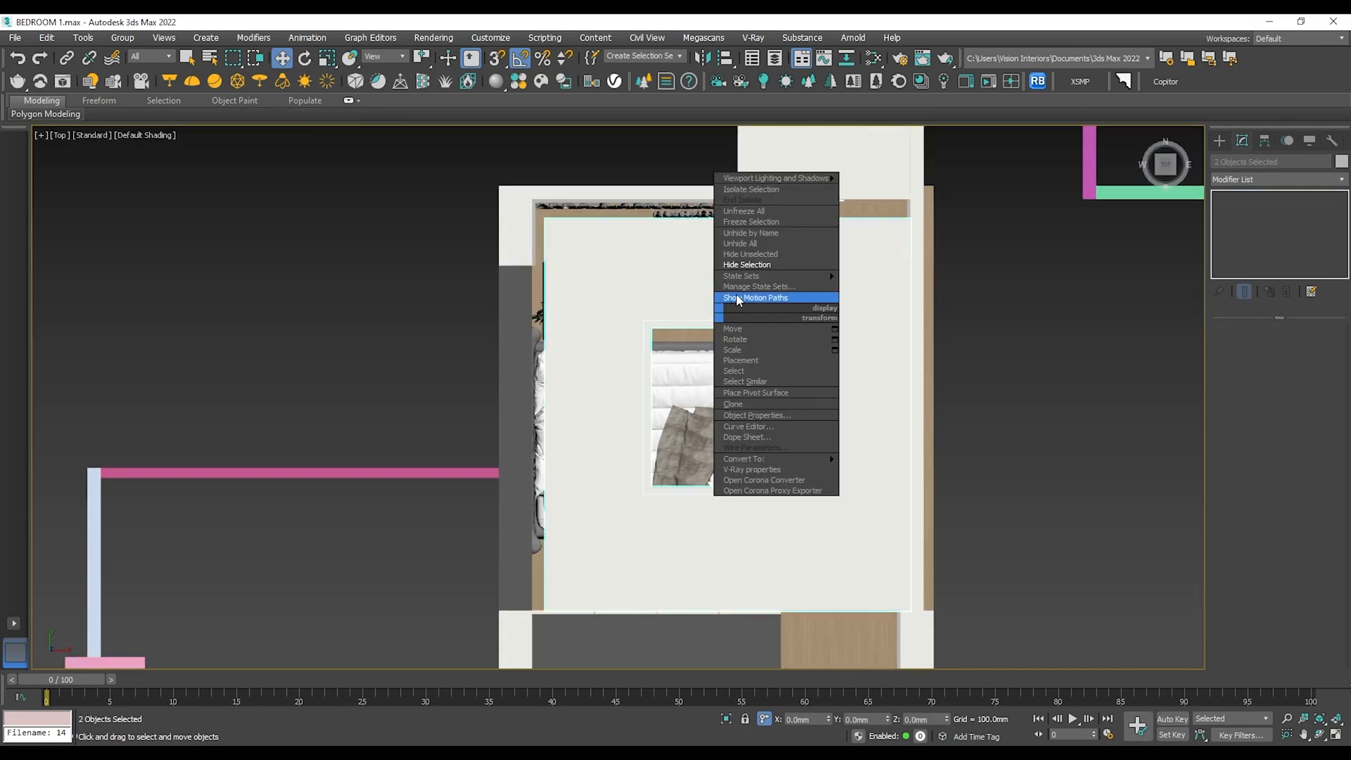
{"action": "left_click", "coordinate": [746, 264]}
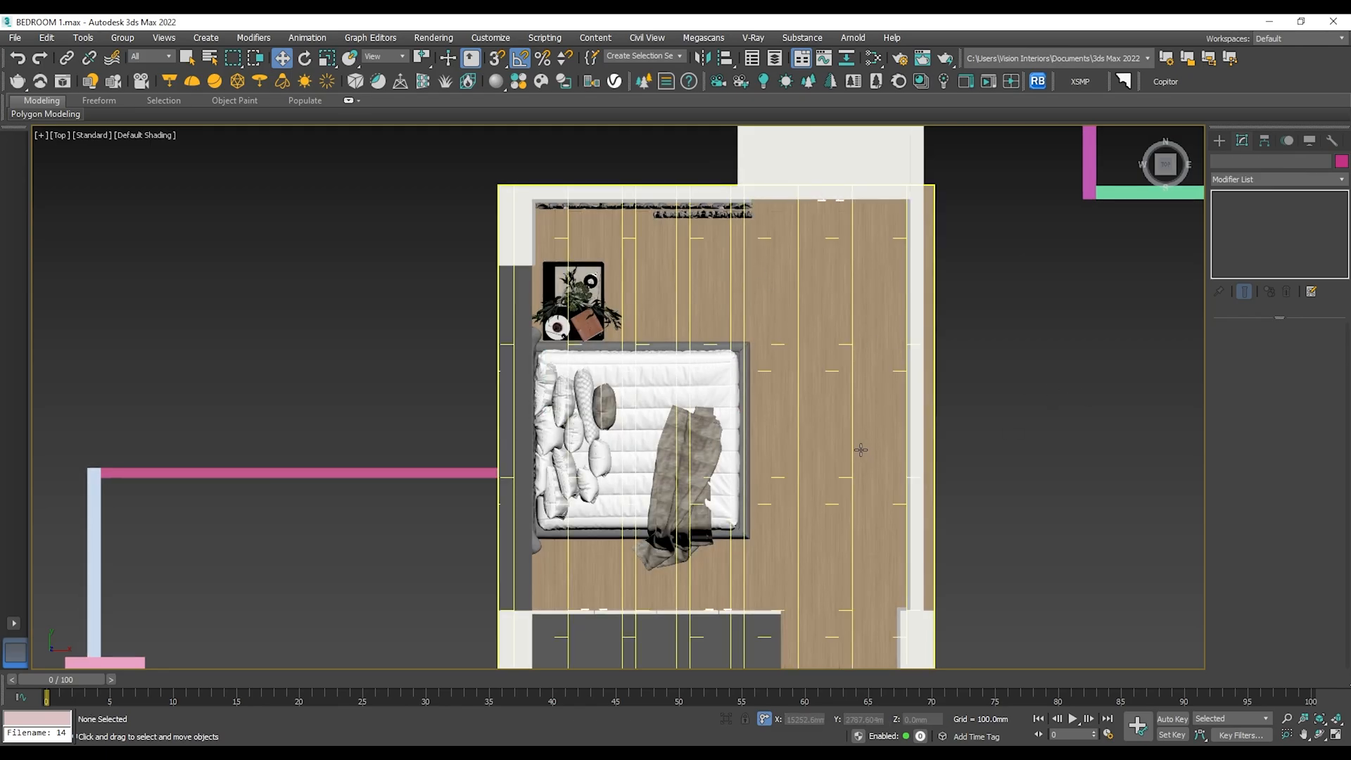
Examine the open bedroom in perspective, including the bed wall, wardrobe and curtains, and leave nothing selected.
{"action": "key", "text": "p"}
{"action": "middle_click_drag", "start_coordinate": [863, 481], "coordinate": [747, 554], "text": "alt"}
{"action": "middle_click_drag", "start_coordinate": [747, 554], "coordinate": [781, 453]}
{"action": "middle_click_drag", "start_coordinate": [781, 454], "coordinate": [752, 490]}
{"action": "scroll", "coordinate": [751, 490], "scroll_direction": "down", "scroll_amount": 6}
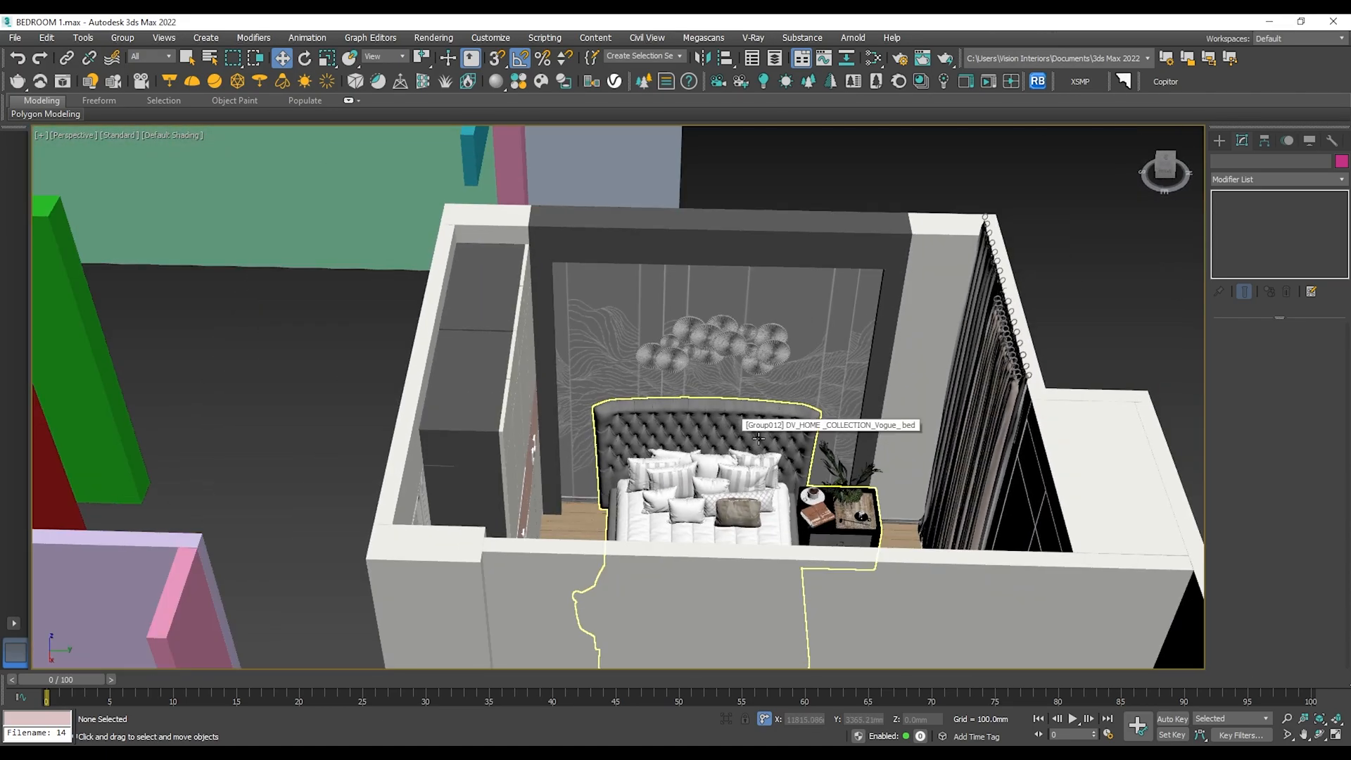
{"action": "mouse_move", "coordinate": [758, 439]}
{"action": "middle_mouse_down", "text": "alt"}
{"action": "mouse_move", "coordinate": [761, 454]}
{"action": "mouse_move", "coordinate": [795, 422]}
{"action": "mouse_move", "coordinate": [768, 441]}
{"action": "mouse_move", "coordinate": [782, 439]}
{"action": "middle_mouse_up", "text": "alt"}
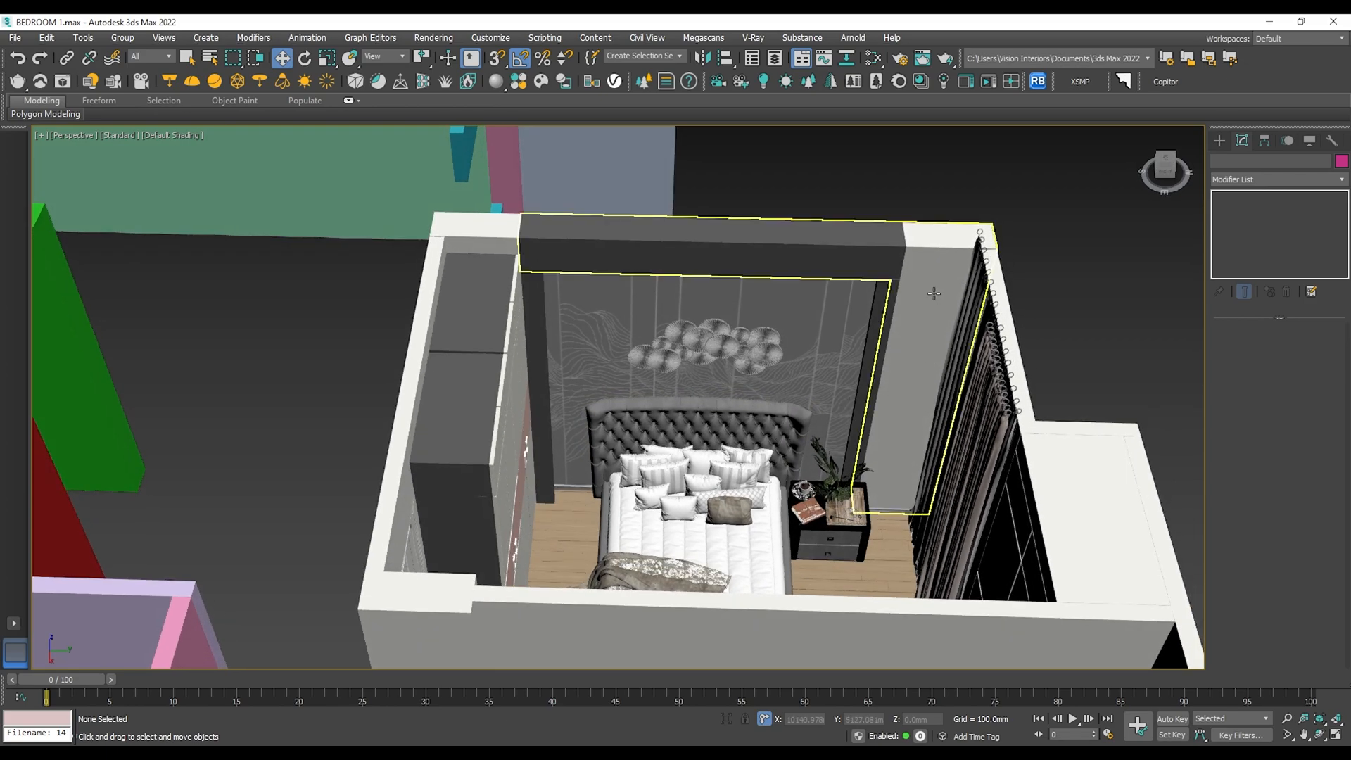
{"action": "left_click", "coordinate": [933, 293]}
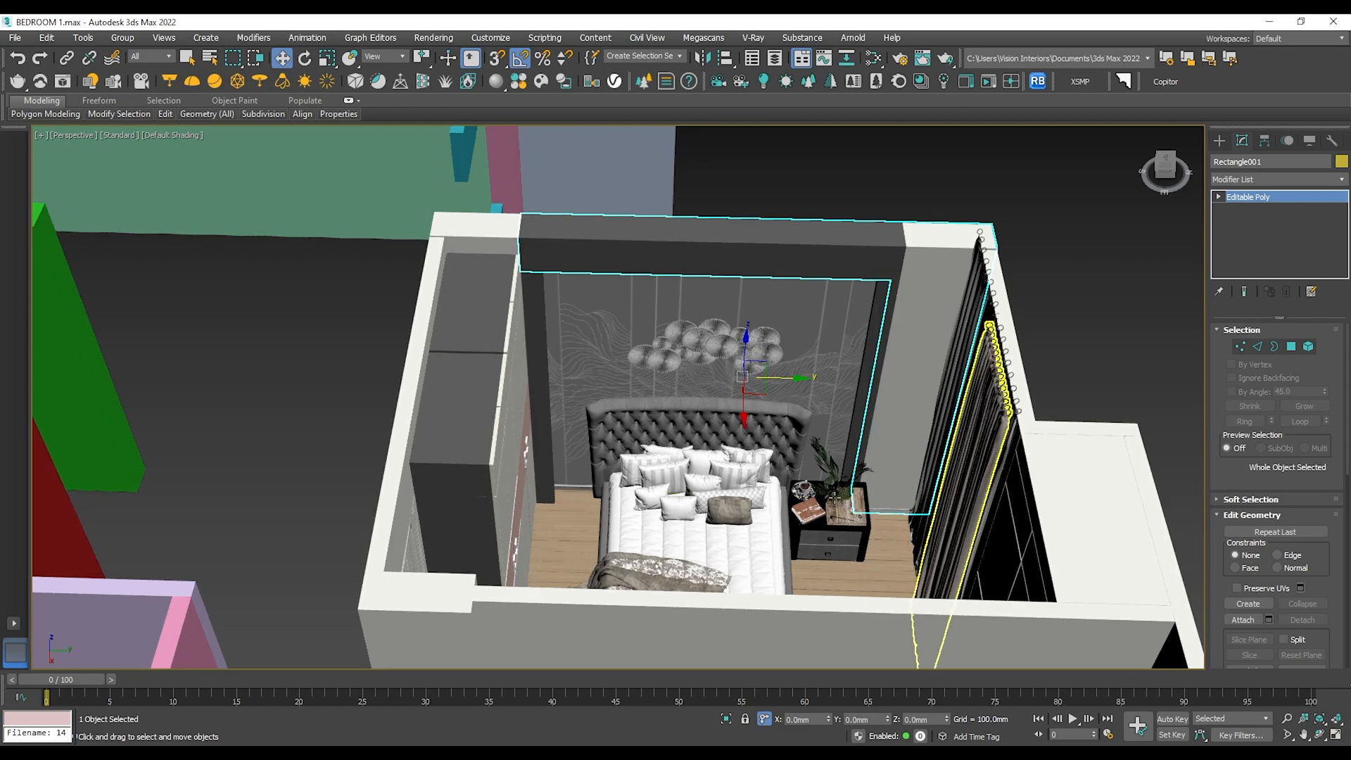
{"action": "middle_click_drag", "start_coordinate": [803, 455], "coordinate": [702, 454]}
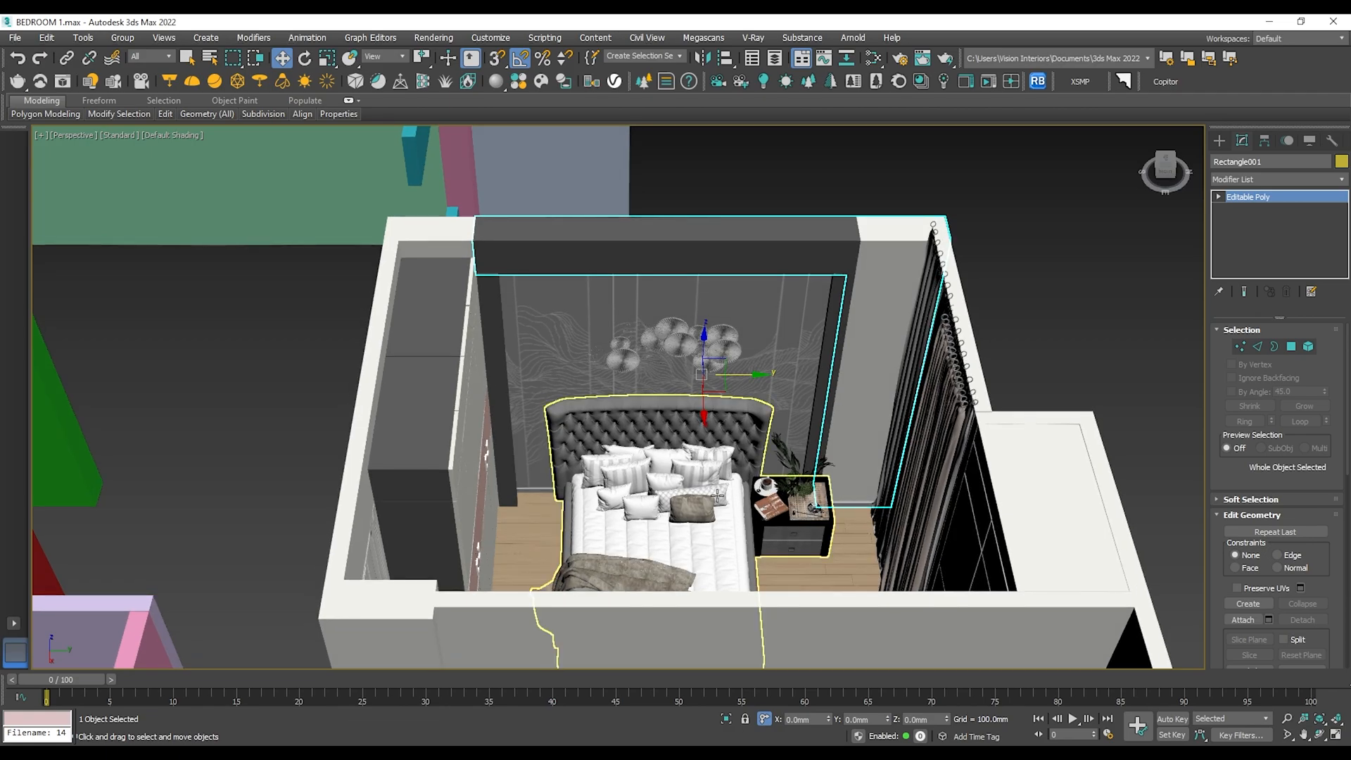
{"action": "scroll", "coordinate": [717, 496], "scroll_direction": "up", "scroll_amount": 1}
{"action": "scroll", "coordinate": [743, 497], "scroll_direction": "down", "scroll_amount": 1}
{"action": "middle_click_drag", "start_coordinate": [762, 496], "coordinate": [756, 470], "text": "alt"}
{"action": "left_click", "coordinate": [1057, 338]}
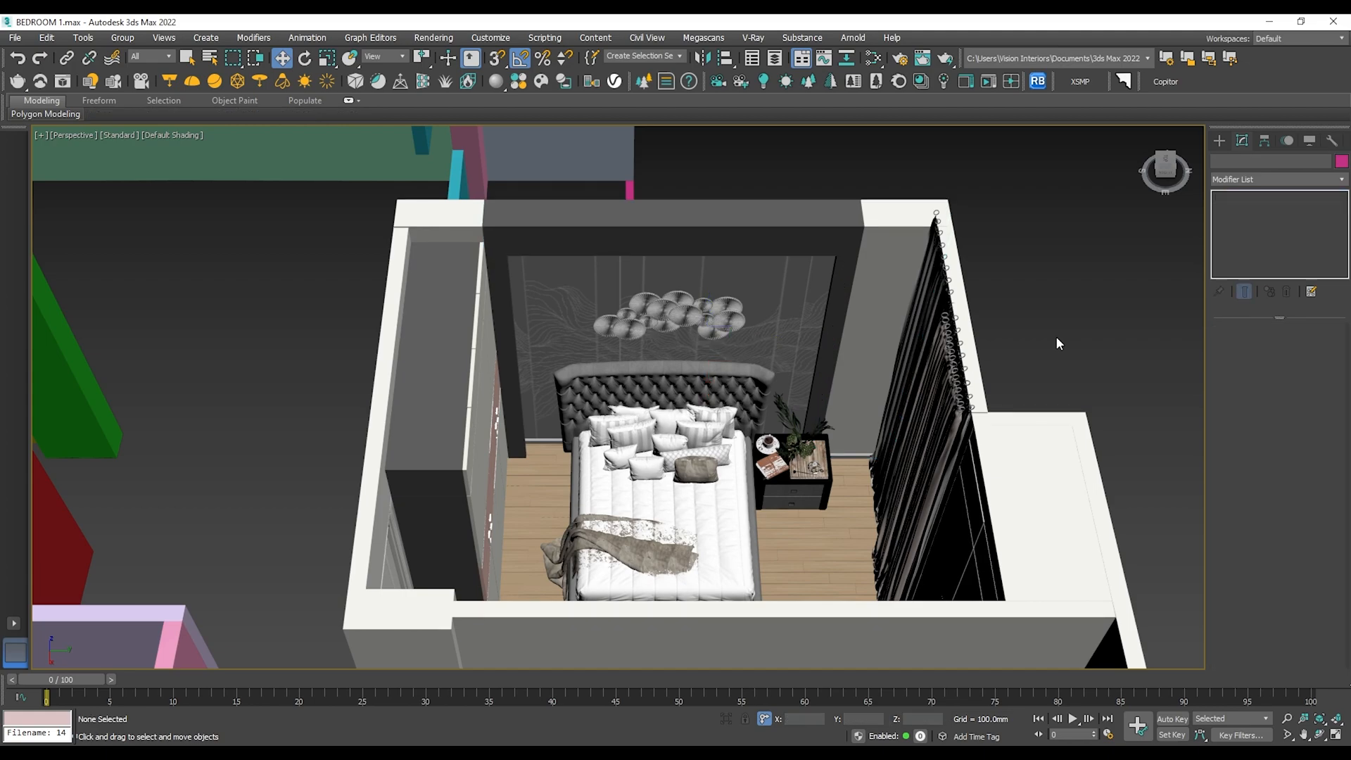